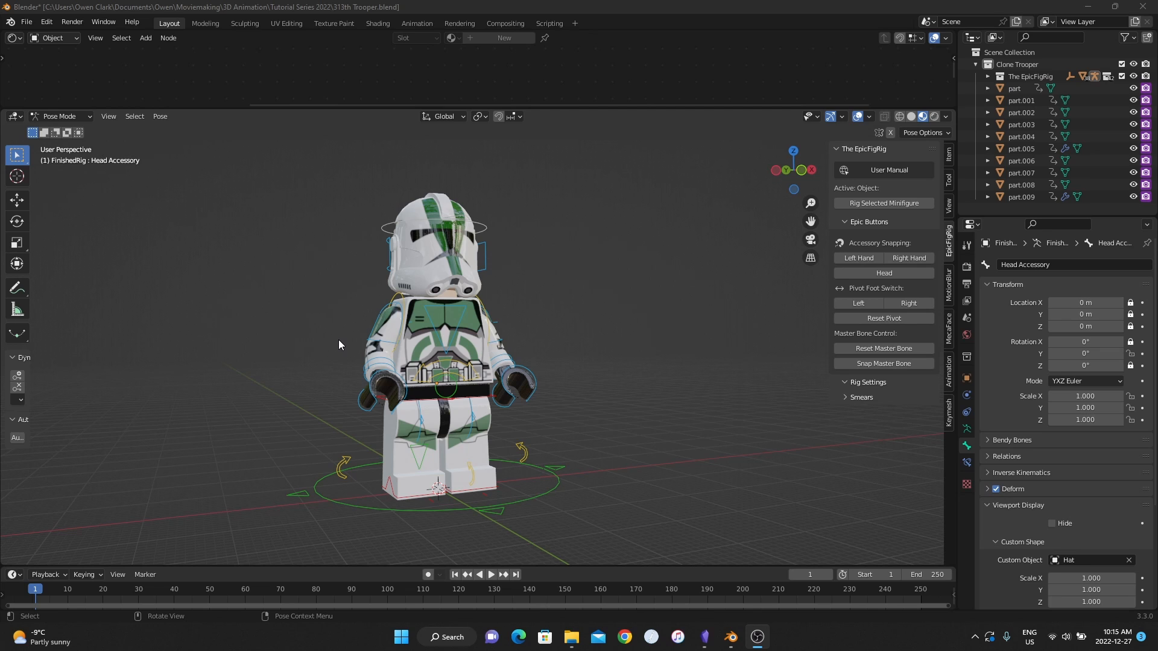
Step: Try rotating the clone trooper rig's right arm bone and left arm bone to test how they pose
click(391, 306)
key(r)
key(r)
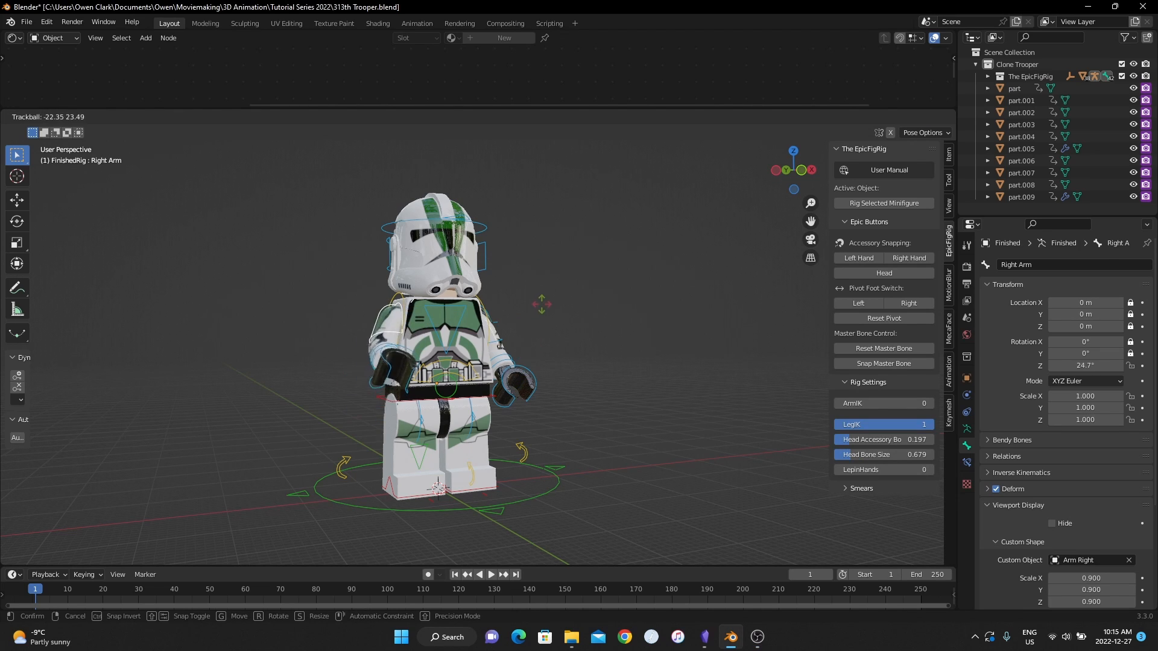
right_click(538, 363)
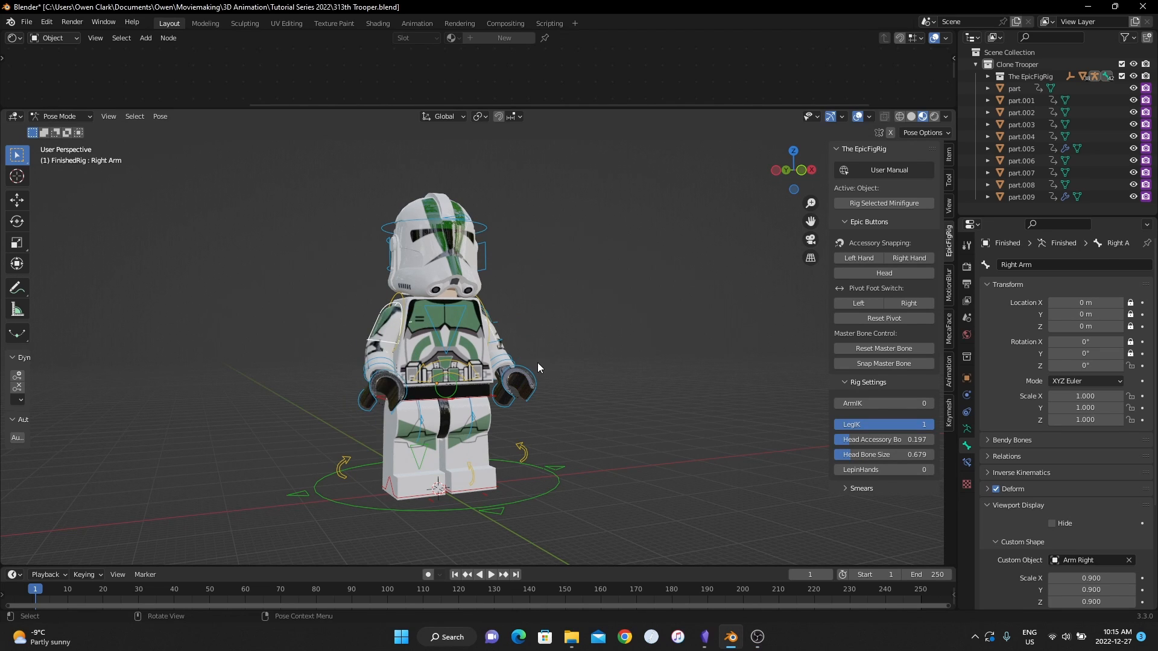
click(498, 327)
key(r)
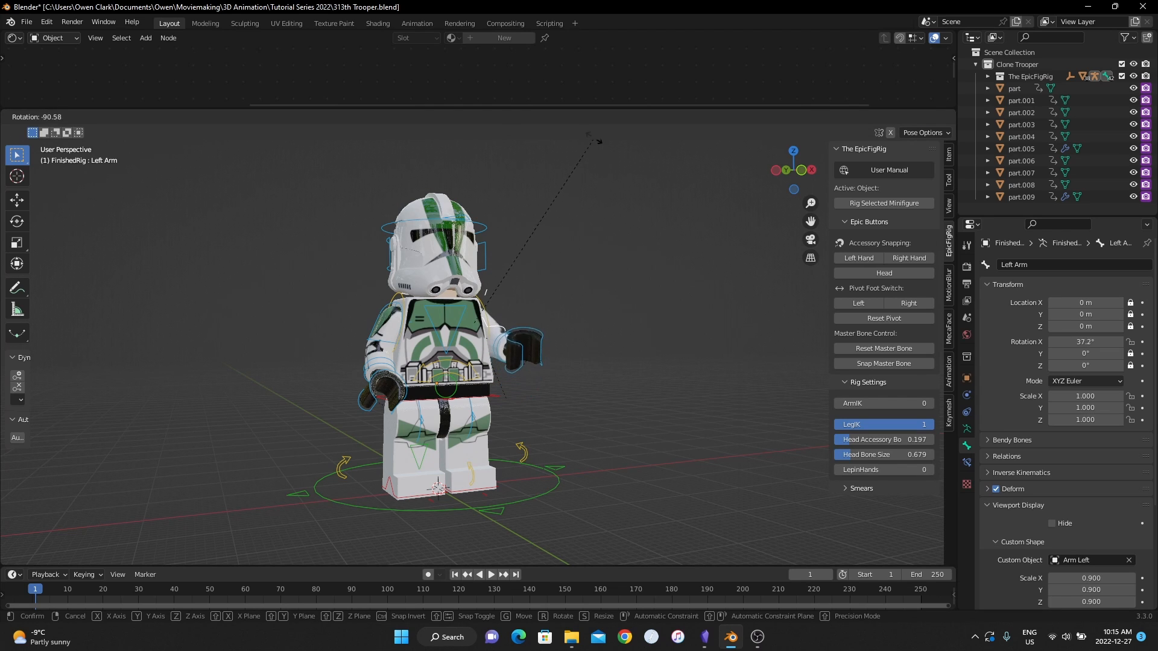
right_click(592, 142)
key(r)
key(r)
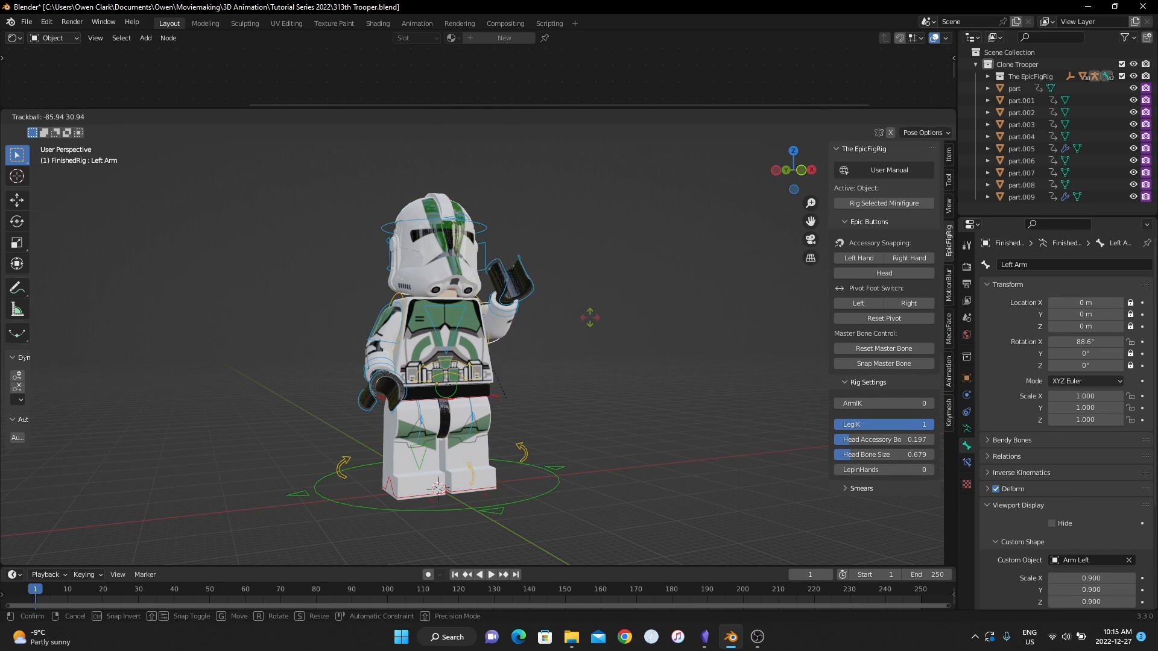
click(589, 317)
Step: Switch the viewport showing the clone trooper to solid shading
middle_drag(590, 317, 620, 337)
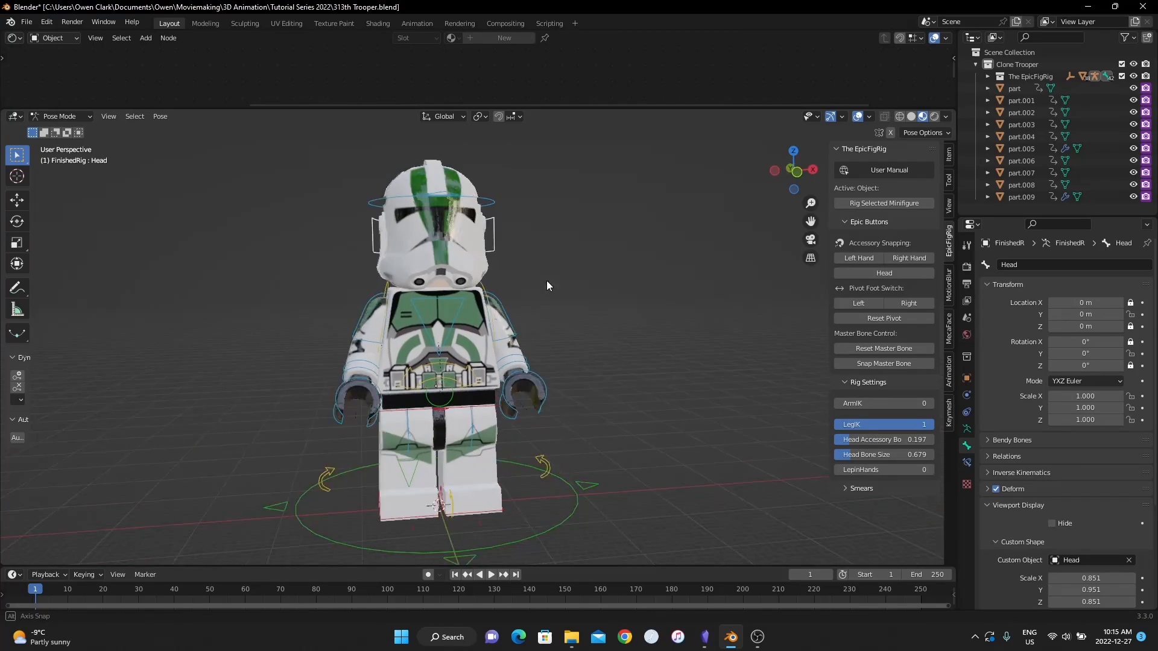
mouse_move(547, 281)
middle_down()
mouse_move(627, 283)
mouse_move(540, 311)
mouse_move(486, 306)
middle_up()
click(910, 116)
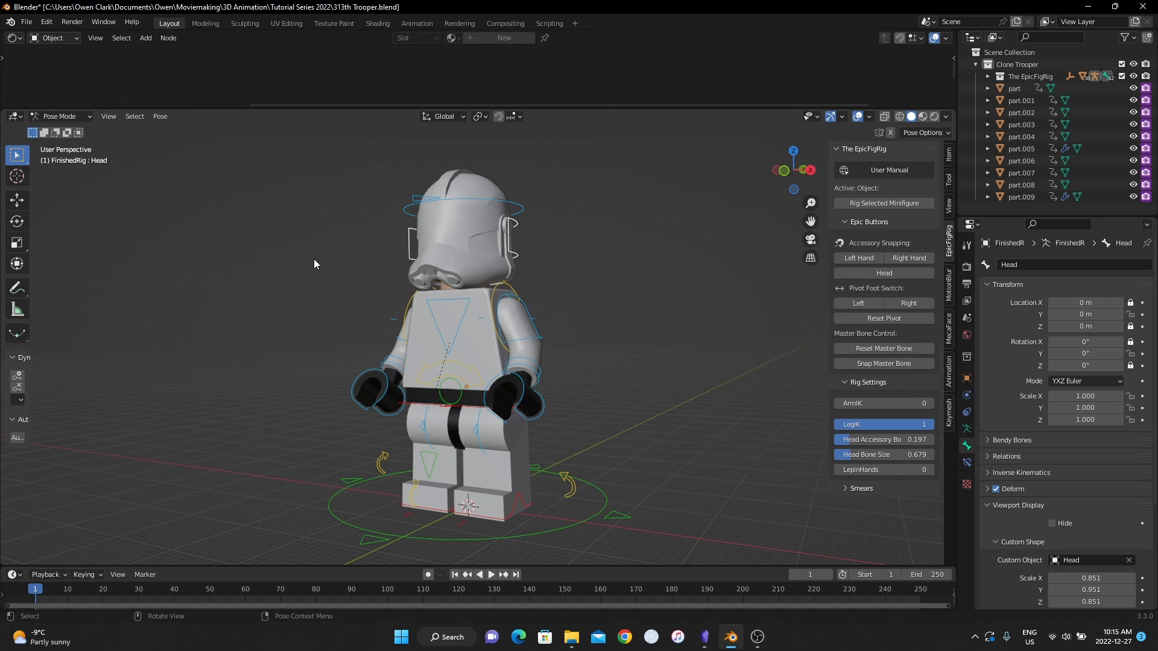
middle_drag(363, 336, 410, 283)
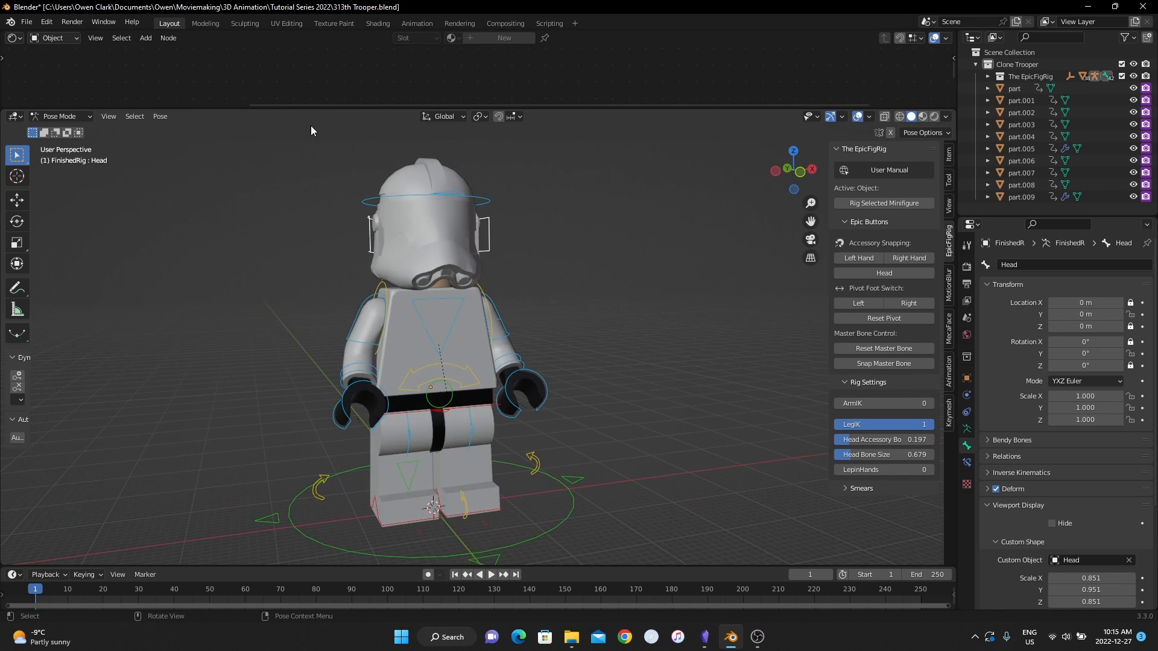
Step: Quit the session and save the changes to 313th Trooper.blend
click(26, 23)
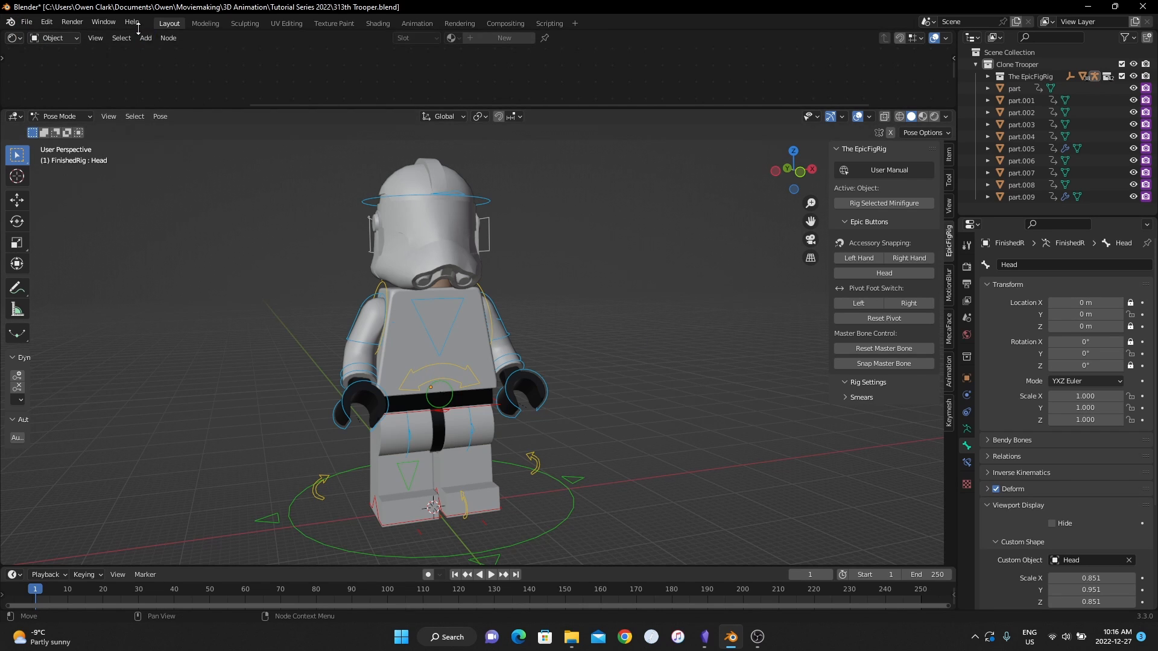
key(ctrl+q)
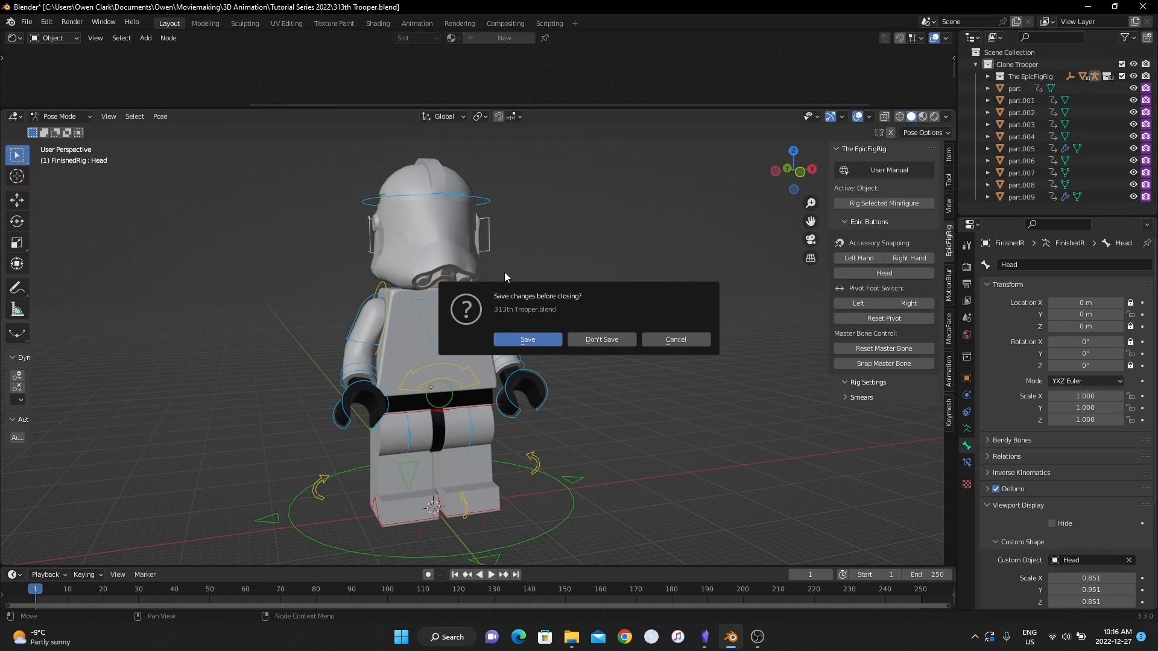
click(525, 338)
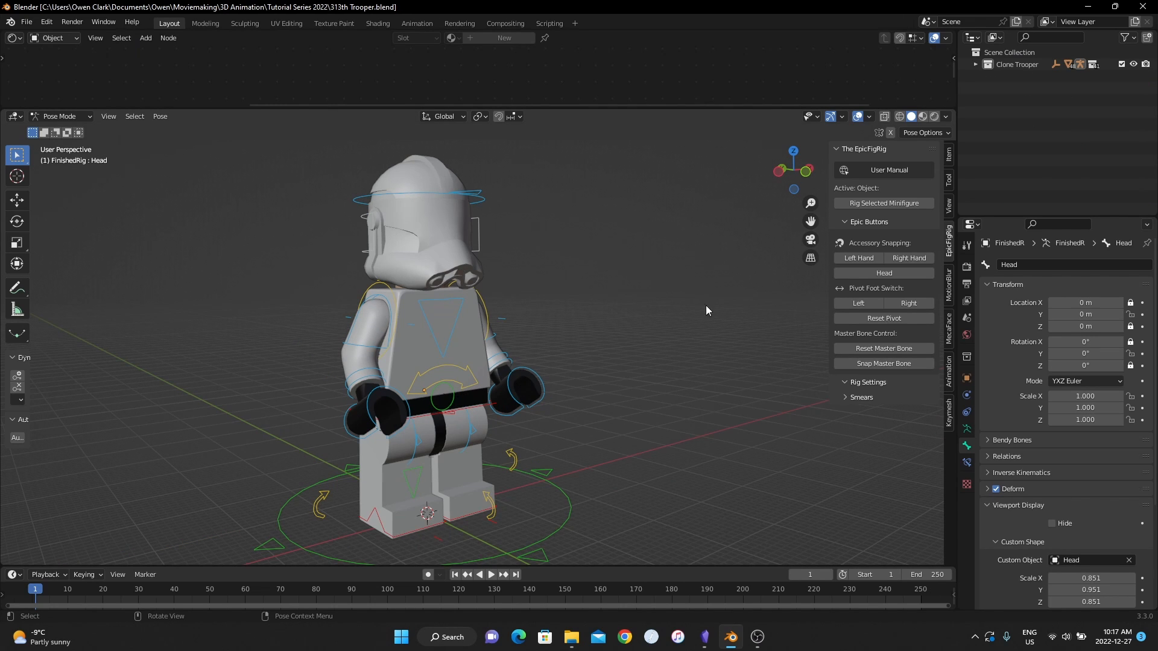
Step: Enlarge the Outliner area to make more room for the collection list
click(974, 38)
drag(1010, 218, 1010, 306)
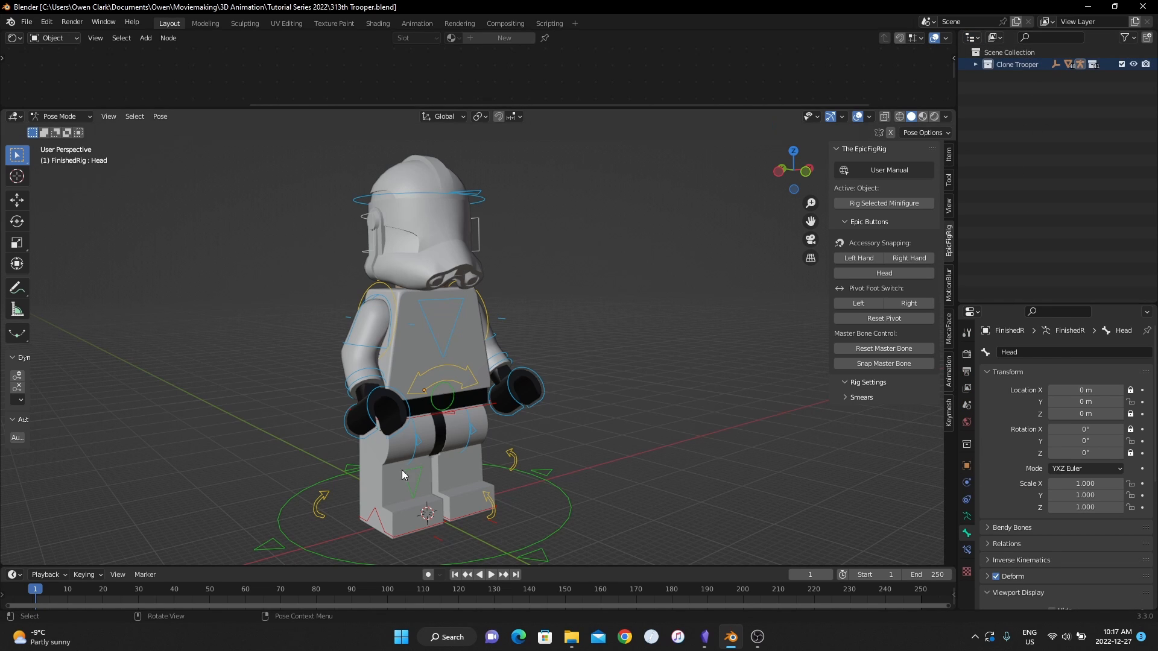
Step: Try moving the clone trooper's helmet freely away from the head
middle_drag(525, 405, 466, 307)
click(480, 229)
key(g)
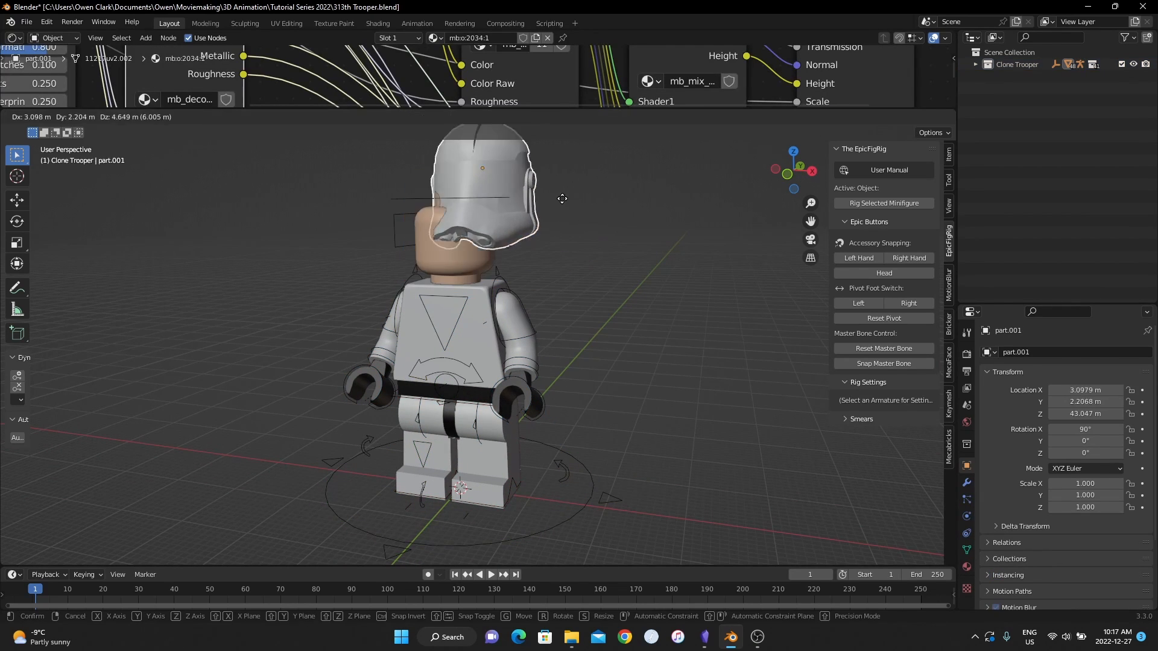
key(Escape)
middle_drag(505, 369, 639, 289)
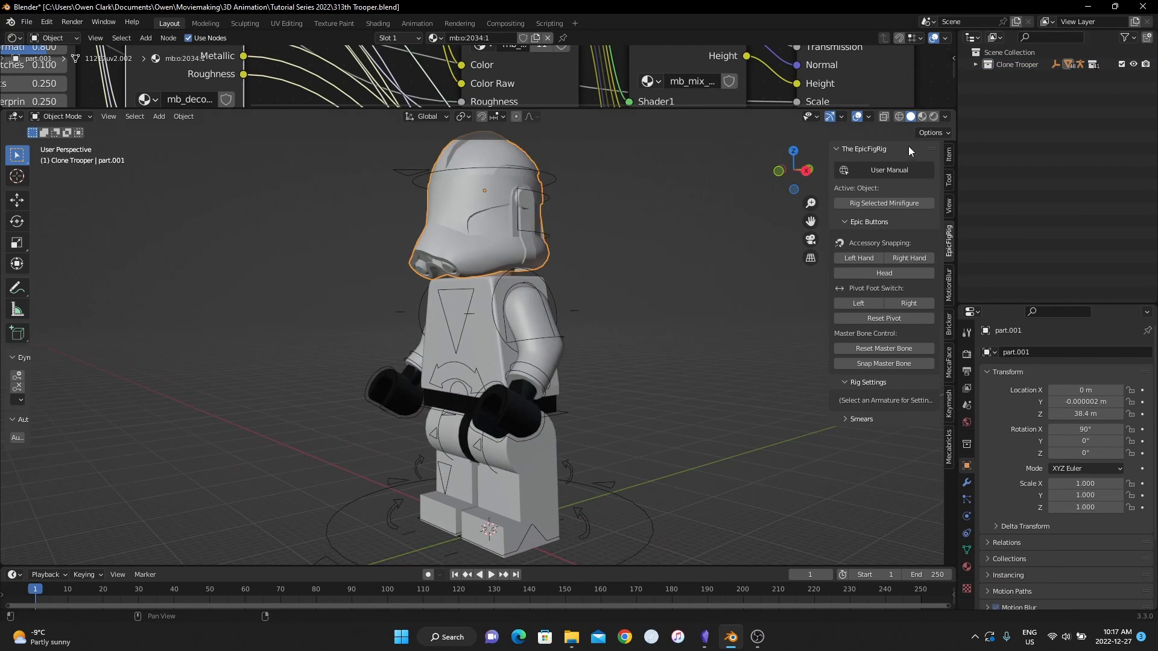
Step: Expand the Clone Trooper collection and move The EpicFigRig collection out of it into the Scene Collection
click(1012, 63)
click(975, 63)
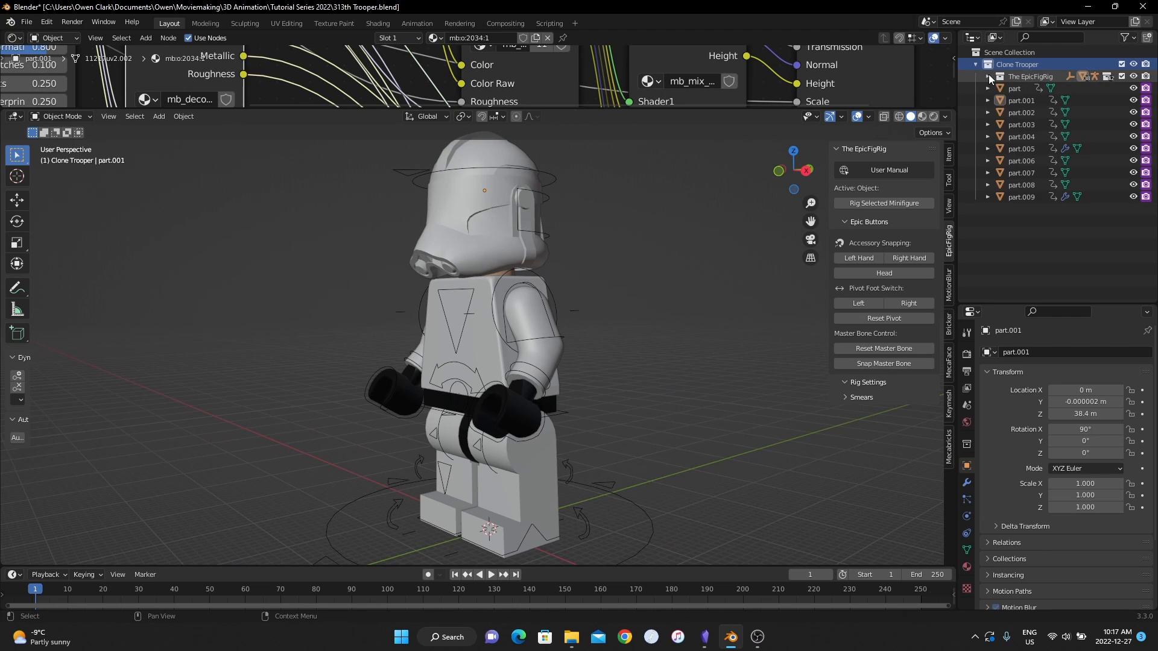
click(987, 77)
click(986, 76)
drag(1026, 78, 1018, 56)
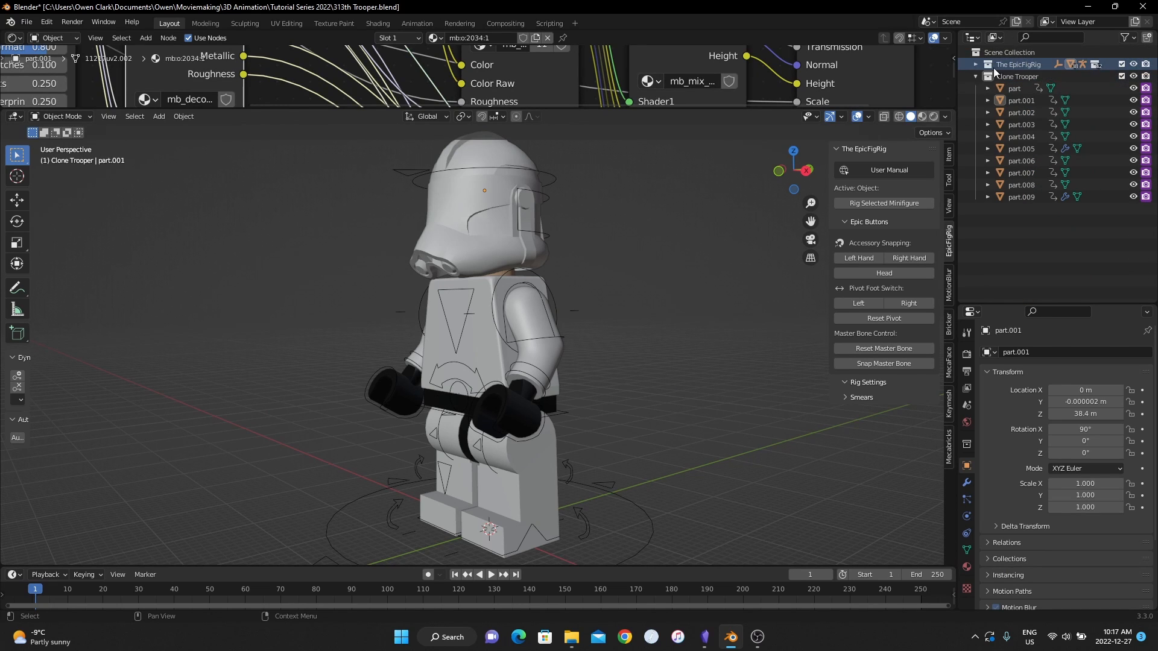
Step: Put The EpicFigRig collection back inside the Clone Trooper collection
click(973, 77)
click(1024, 76)
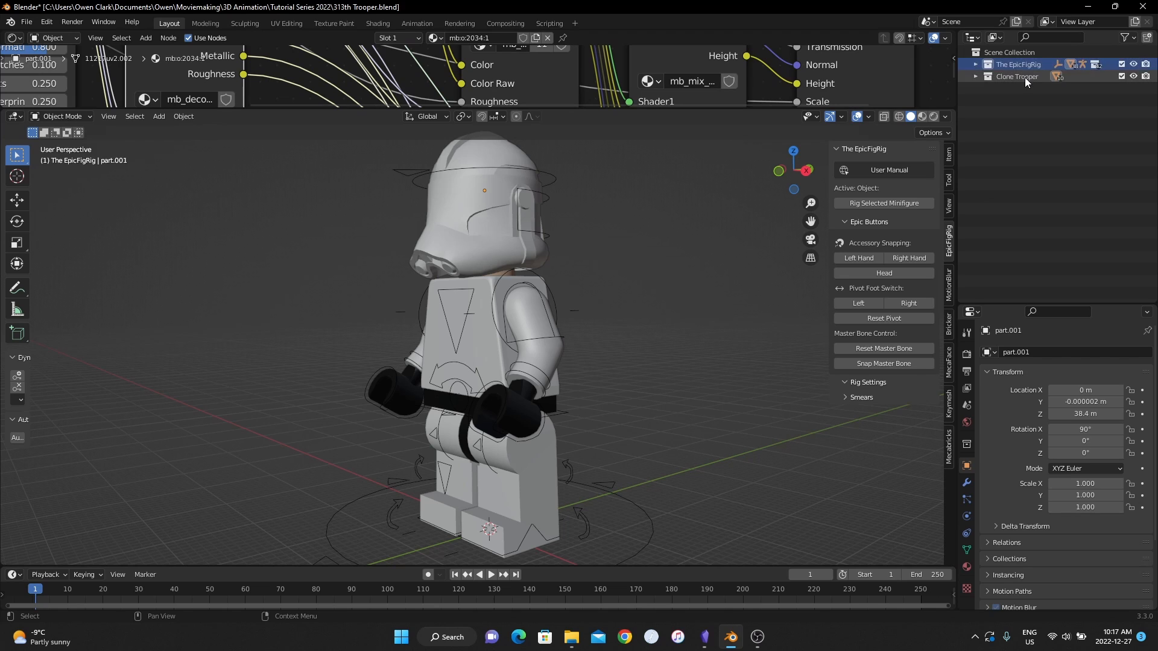
click(1018, 63)
drag(1014, 65, 1016, 75)
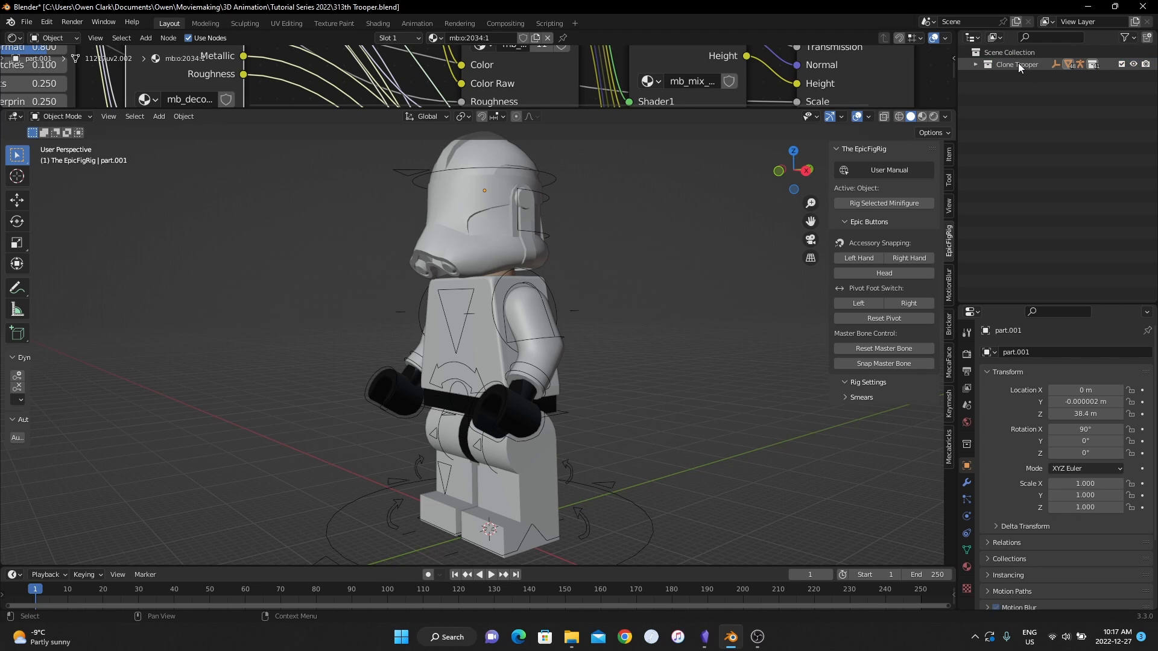
Step: Expand the Clone Trooper collection to examine the rig and the minifigure parts it contains
click(1018, 64)
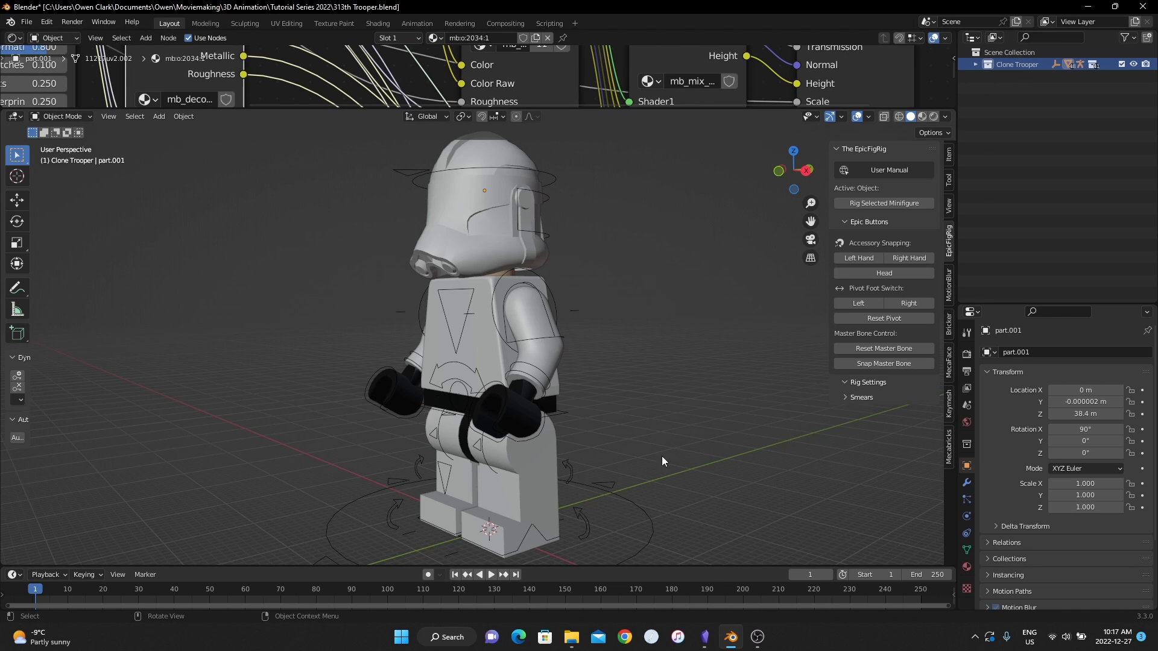
click(975, 63)
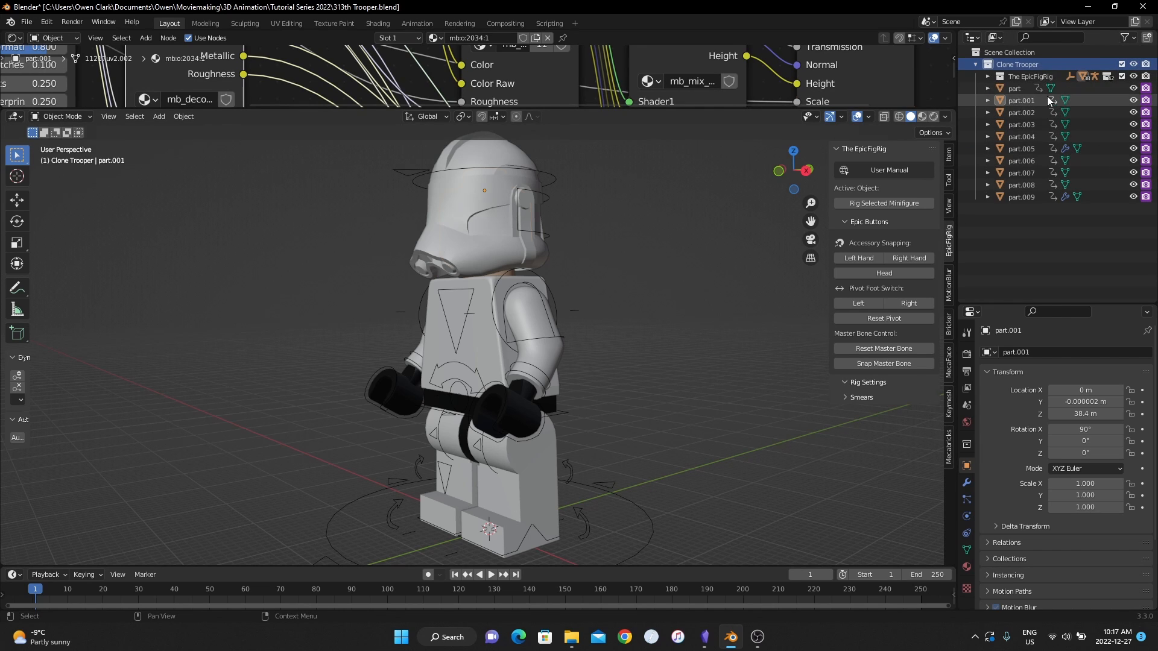
click(1026, 90)
click(1025, 233)
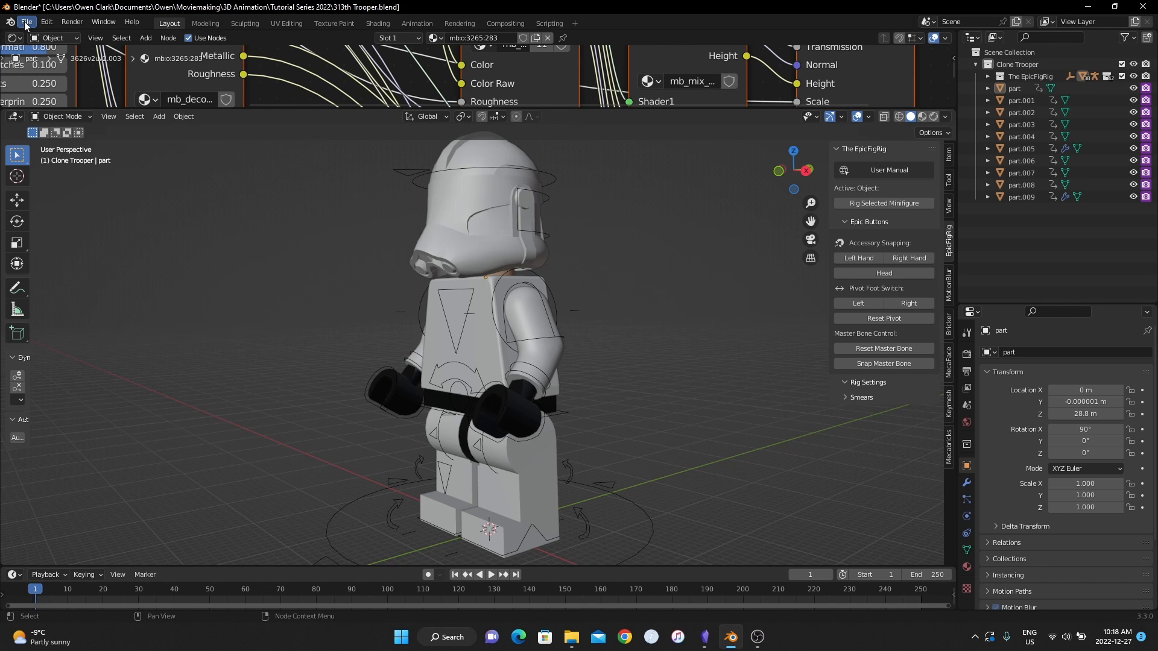
Step: Open Animation.blend and view the control center set from its open end
click(26, 24)
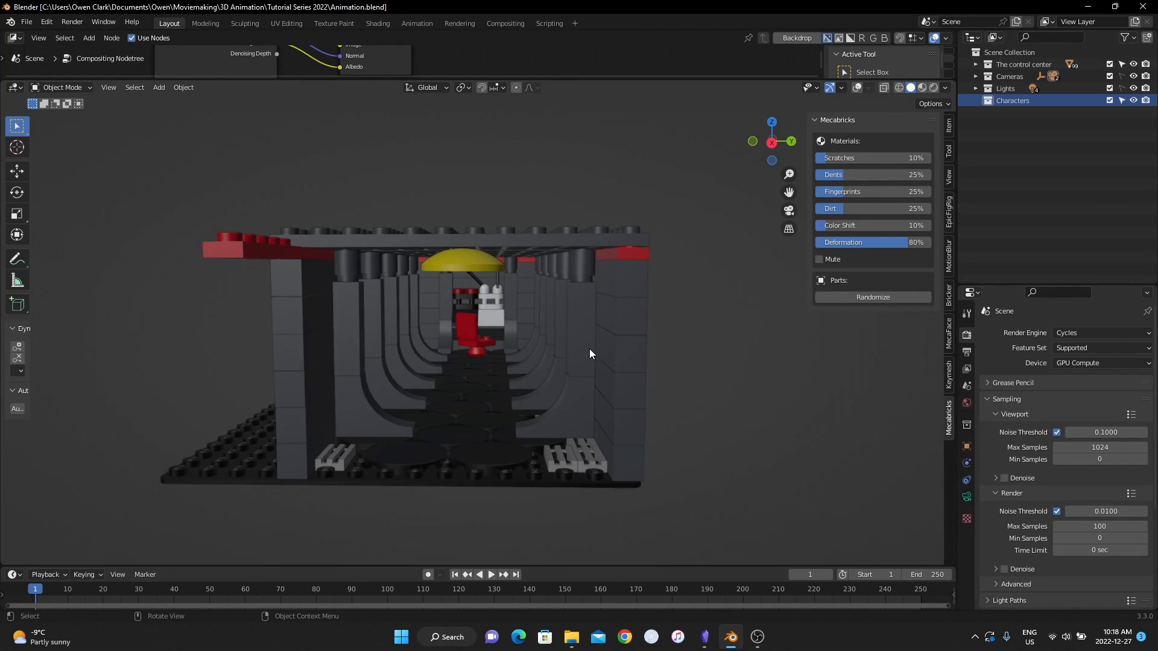
scroll(589, 348, up, 2)
middle_drag(510, 281, 536, 279)
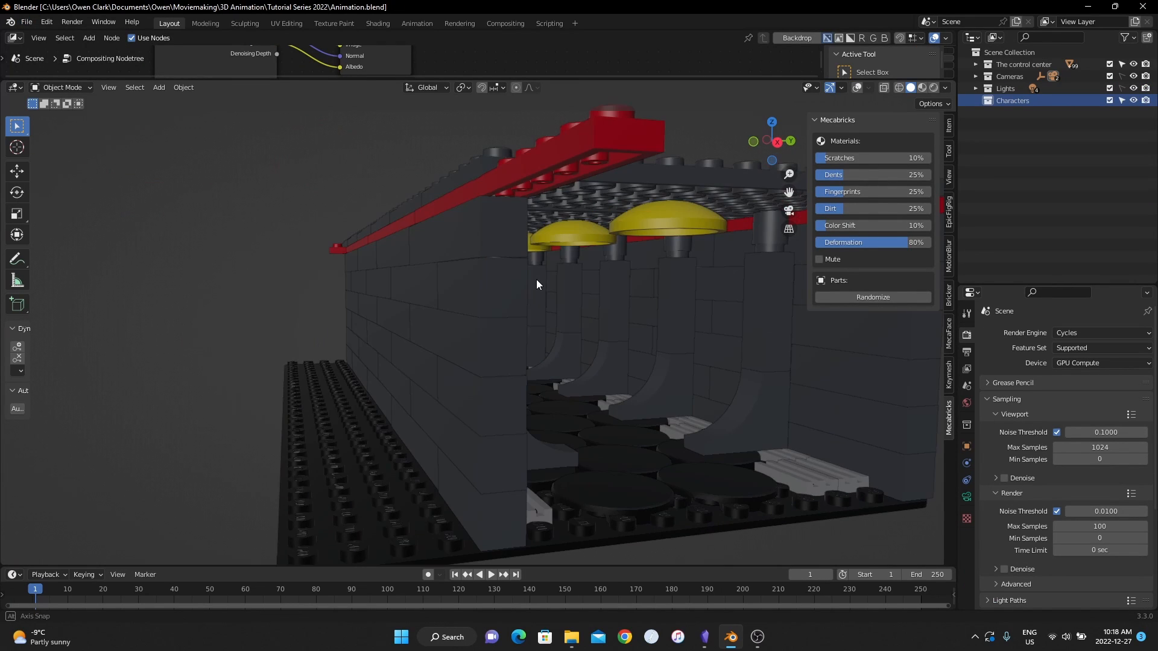
shift+middle_drag(627, 327, 670, 310)
Step: Append the Clone Trooper collection from 313th Trooper.blend into the Scene Collection
click(1033, 51)
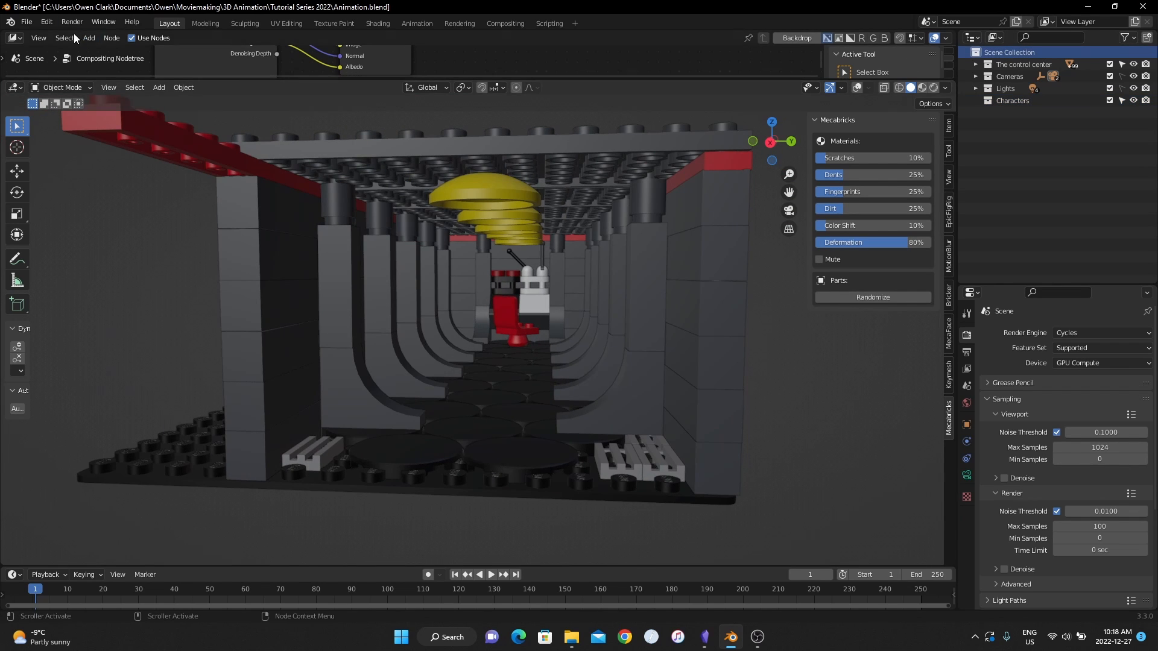
click(28, 22)
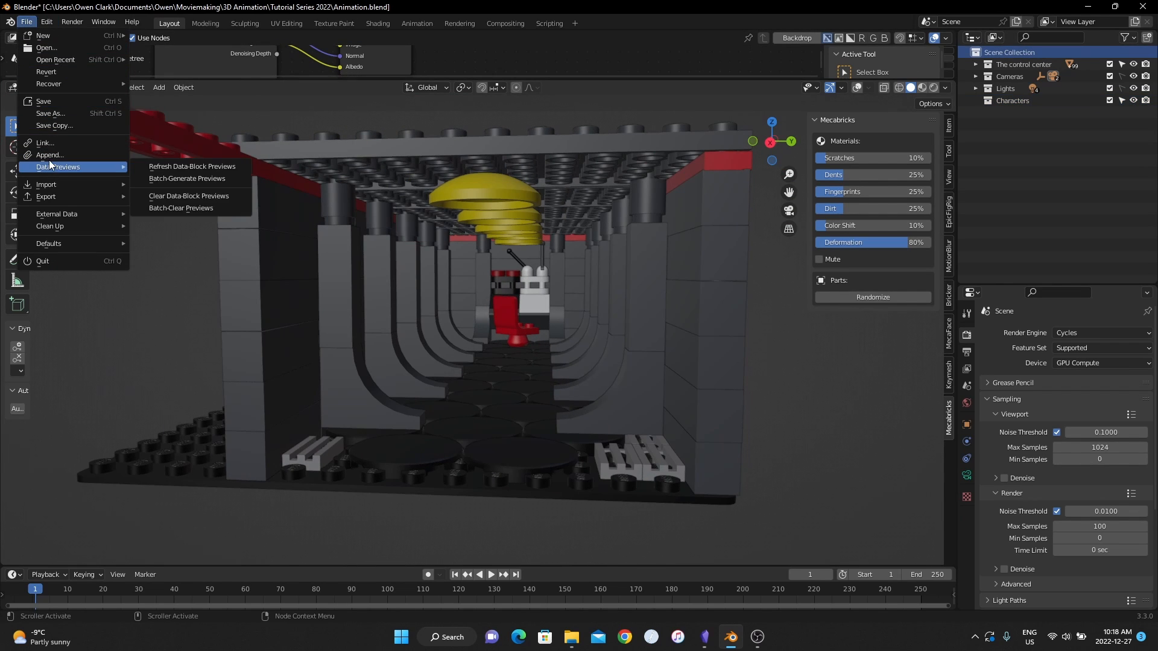
click(48, 156)
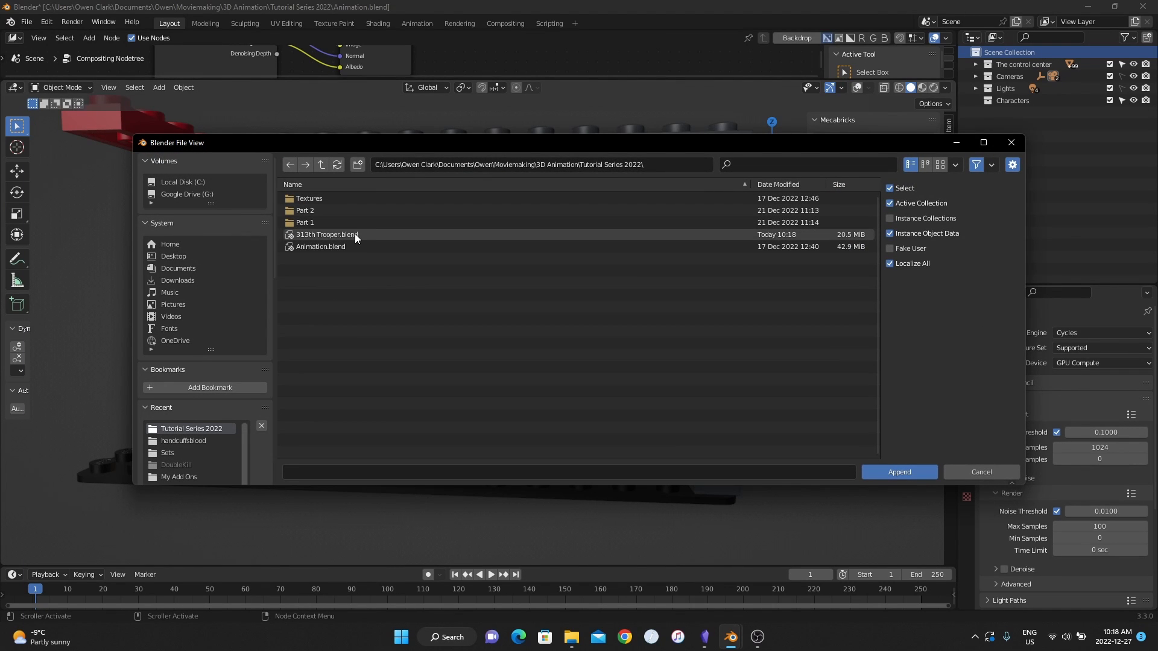
double_click(339, 234)
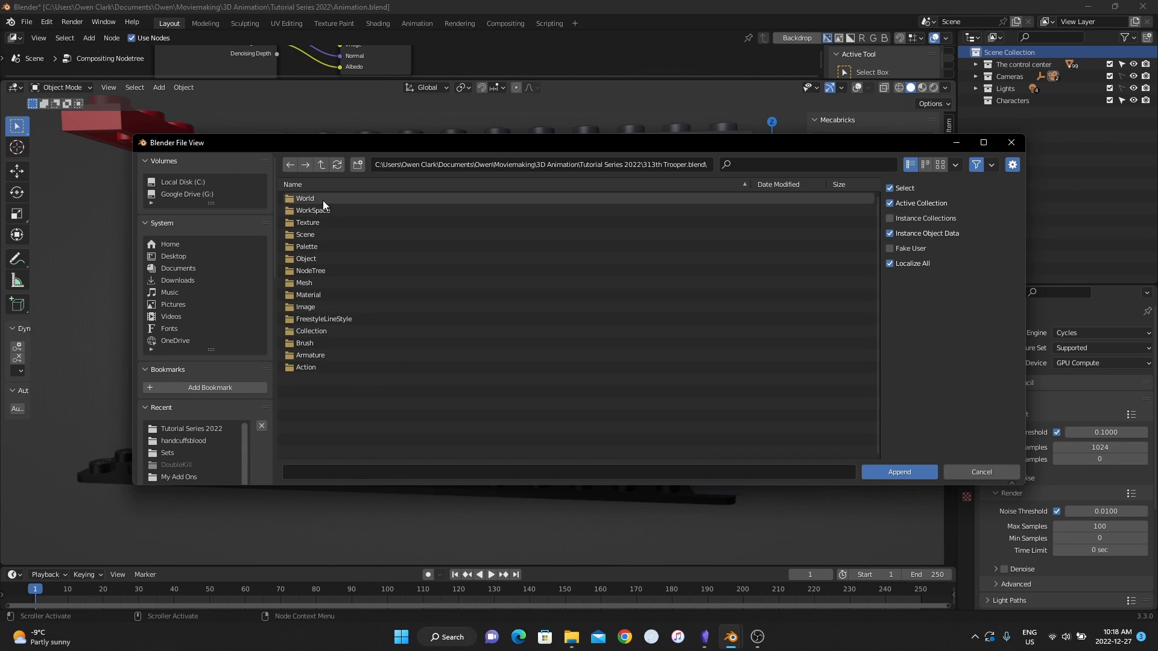
double_click(312, 332)
click(308, 236)
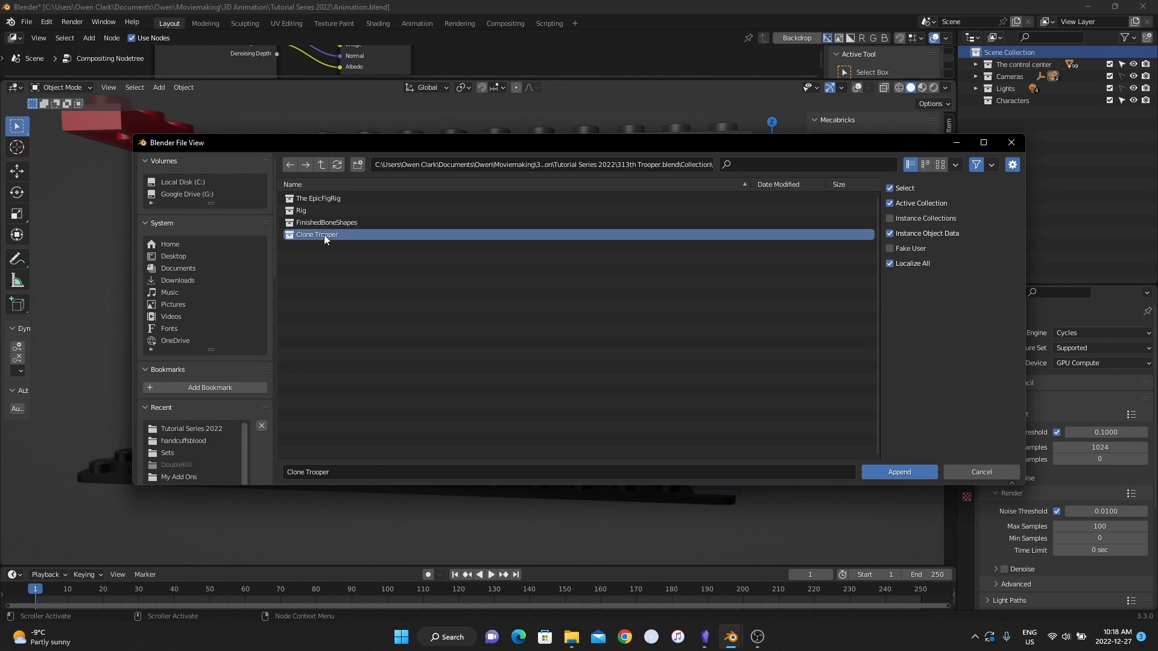
click(914, 472)
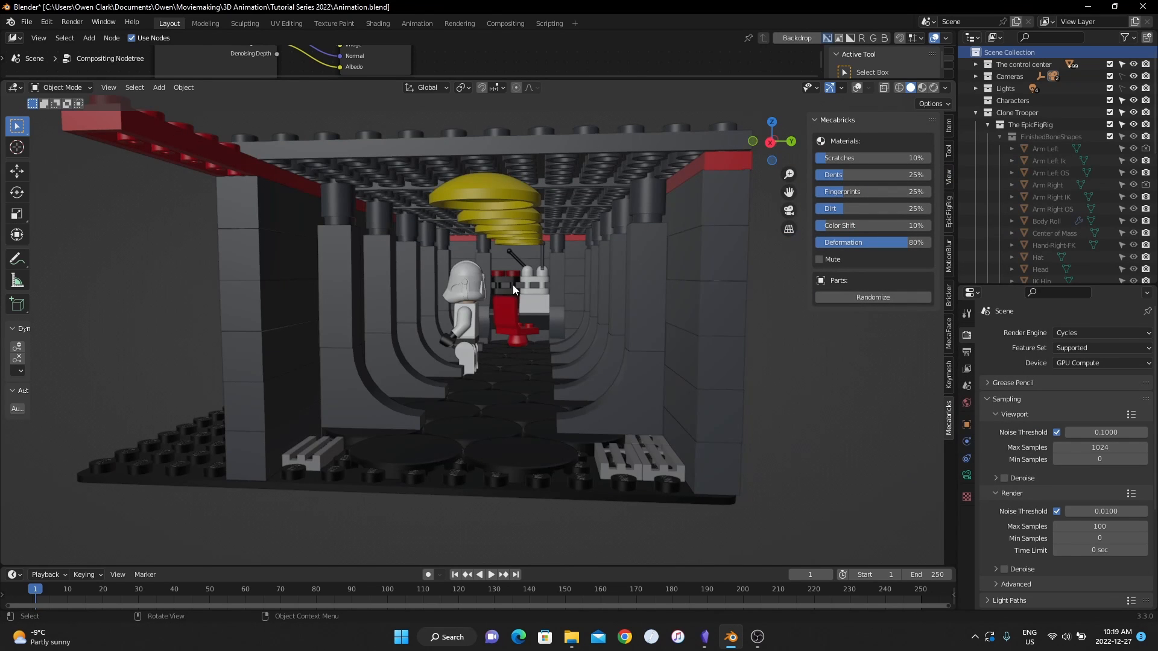
Step: Turn on viewport overlays and select the clone trooper's FinishedRig armature
scroll(466, 305, up, 5)
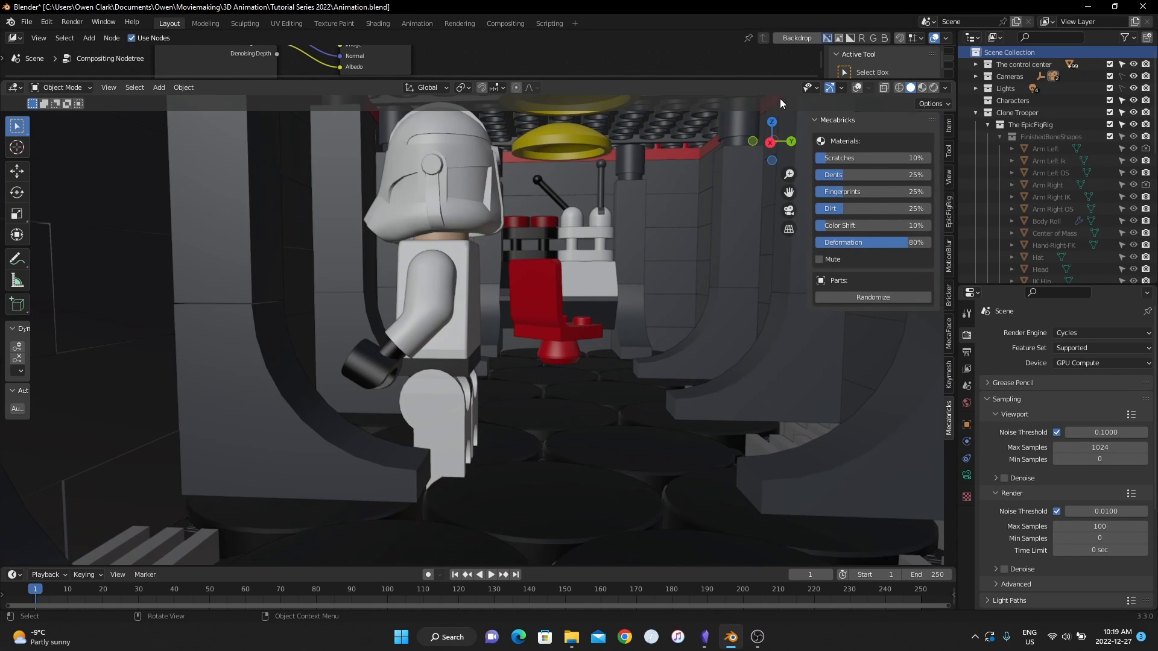
click(861, 88)
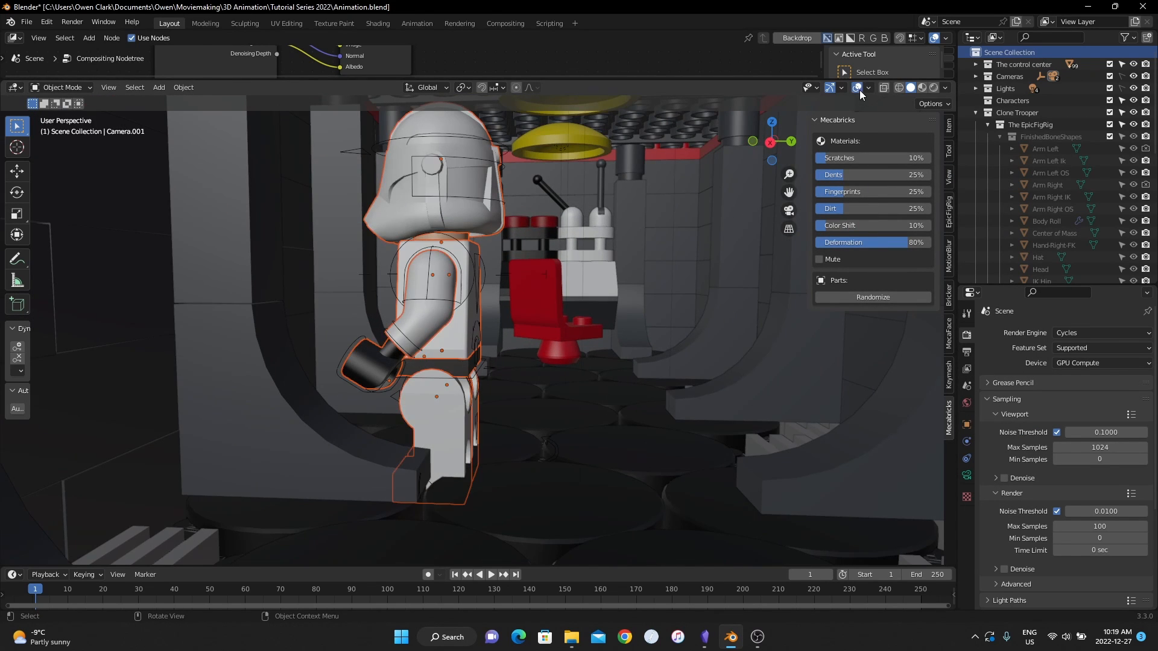
click(461, 193)
click(463, 194)
scroll(463, 194, down, 8)
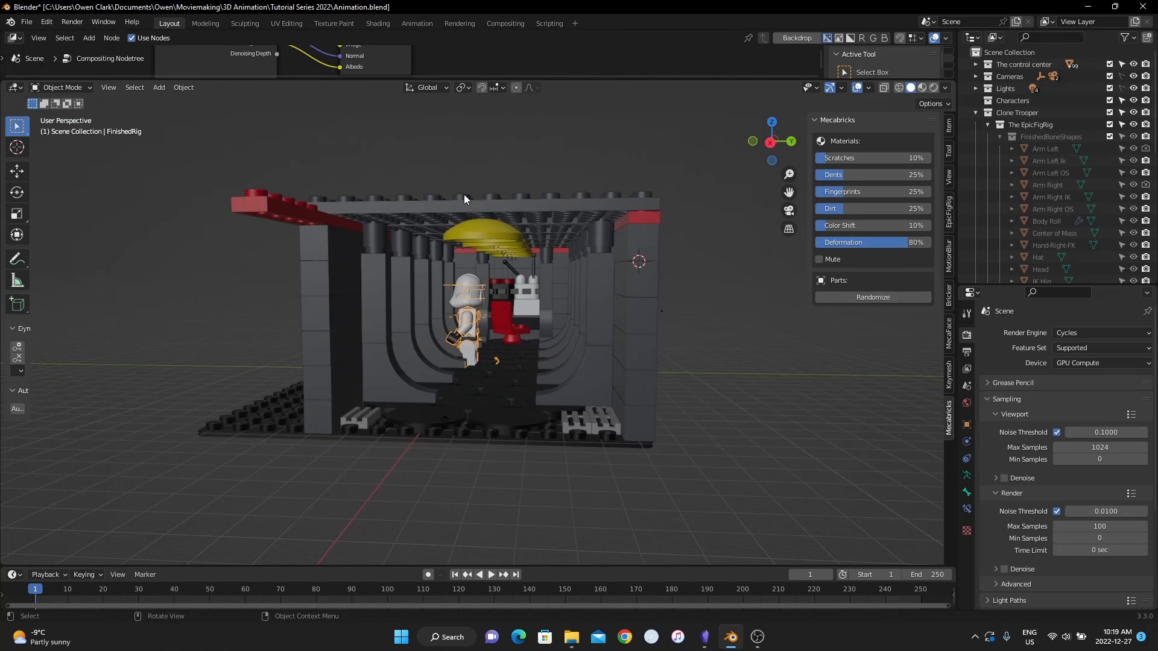
middle_drag(535, 223, 471, 207)
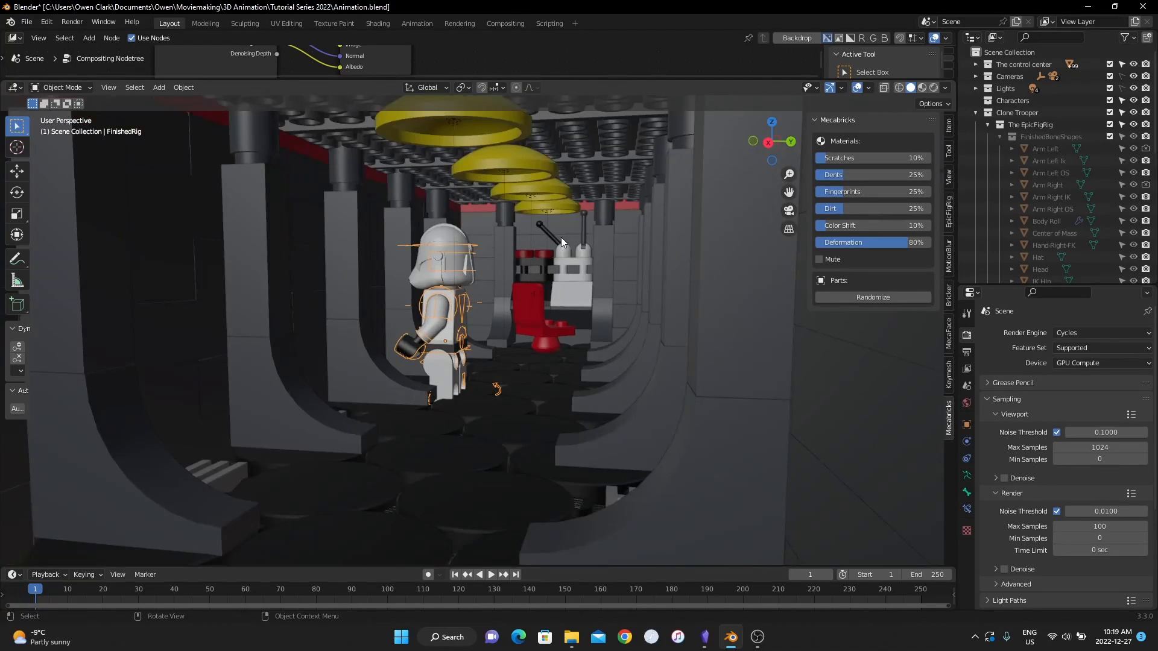
scroll(560, 237, up, 2)
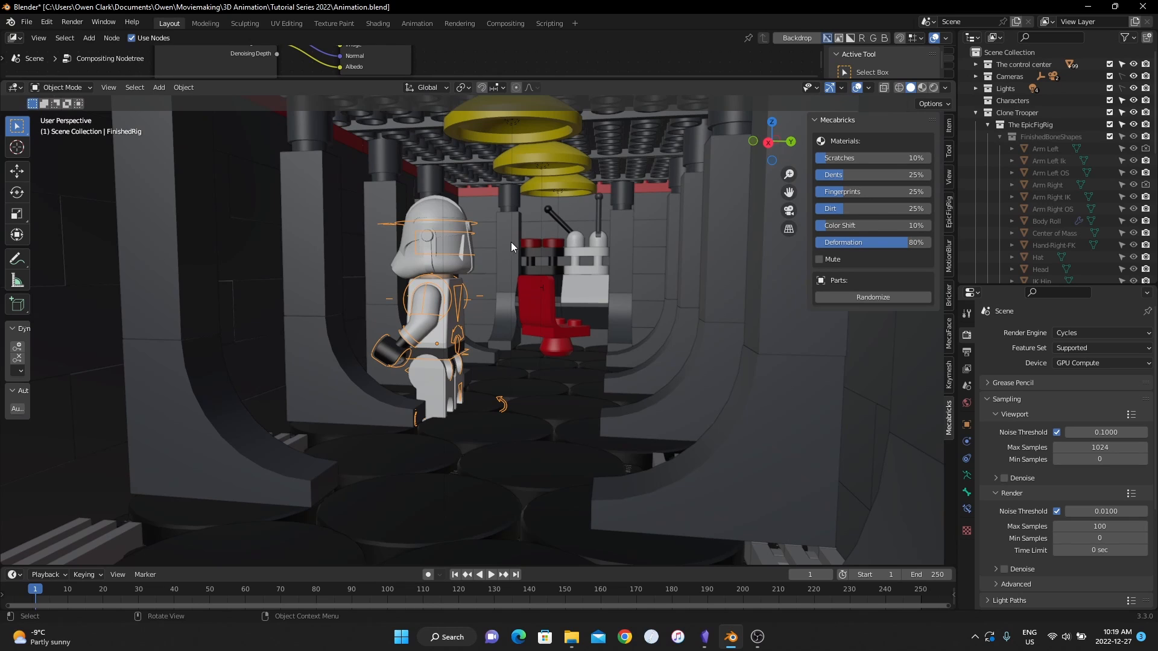
Step: Try moving the FinishedRig armature in Object Mode and check its transform locks in the object properties
key(g)
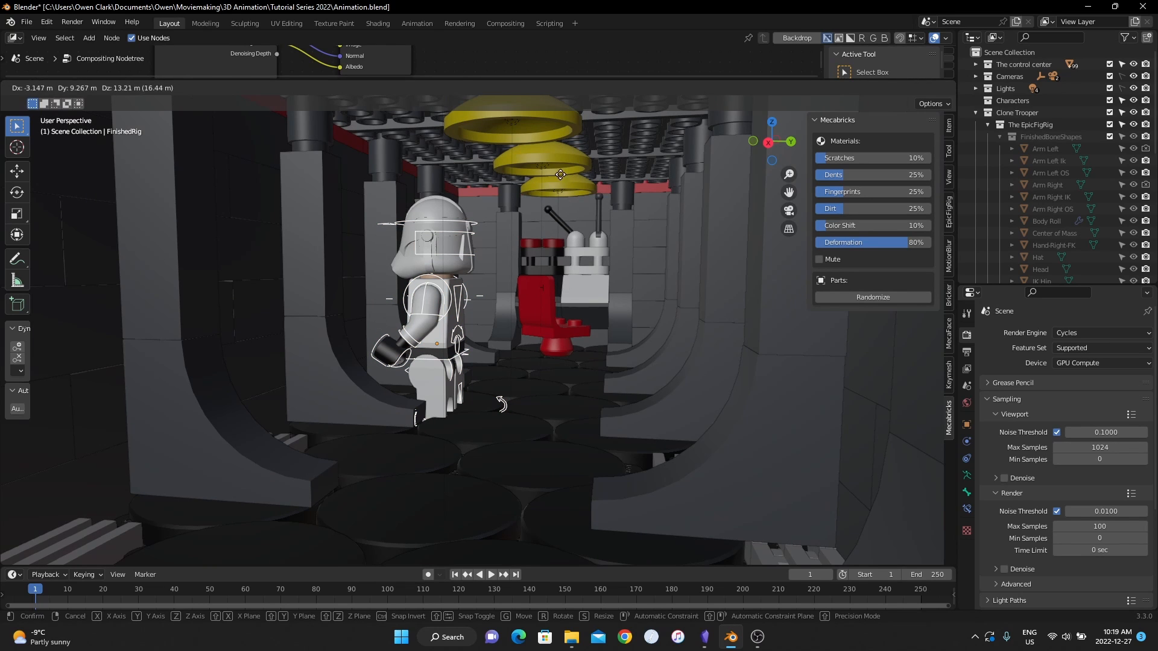
key(Escape)
click(966, 425)
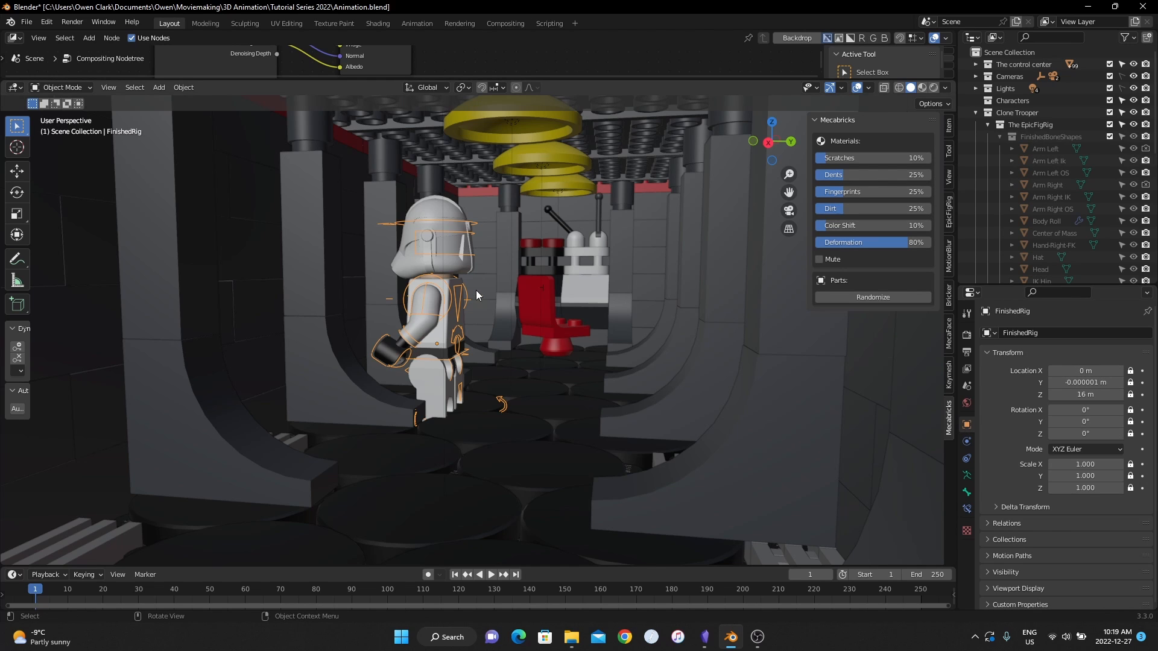
key(g)
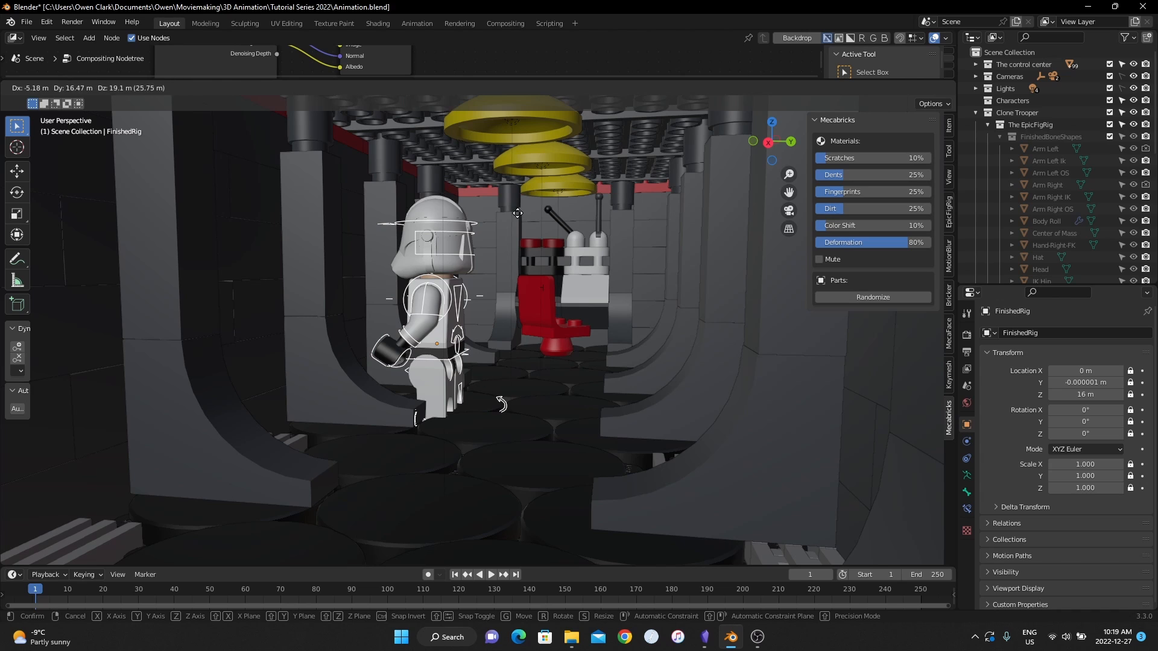
key(Escape)
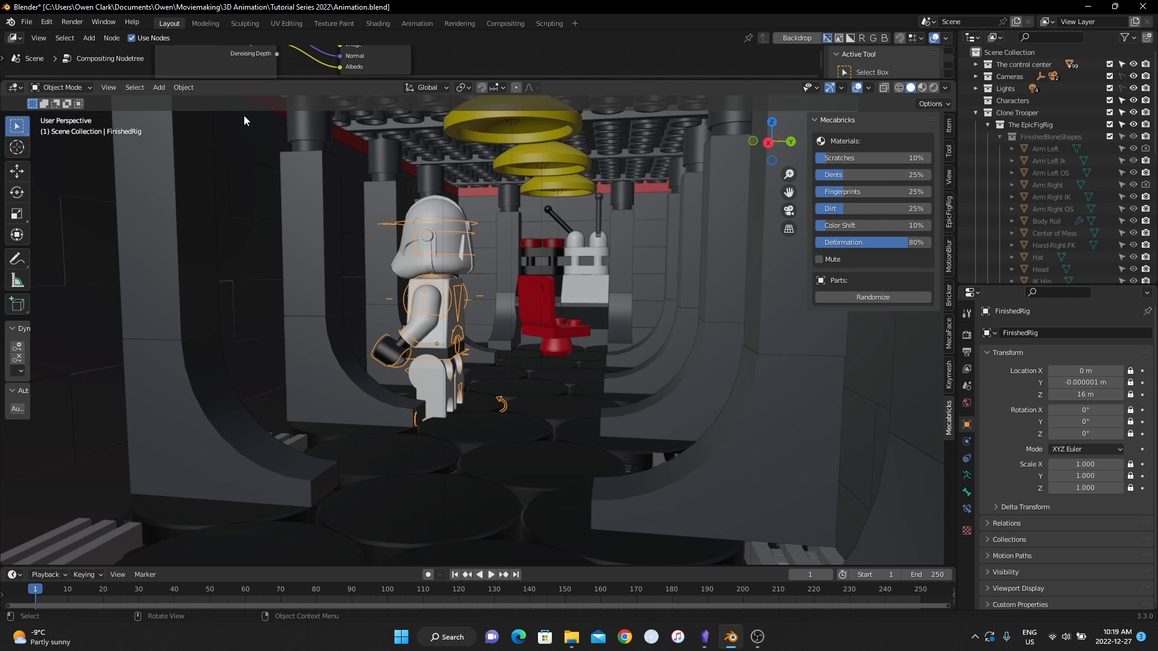
Step: Switch the FinishedRig armature to Pose Mode
click(60, 87)
click(77, 127)
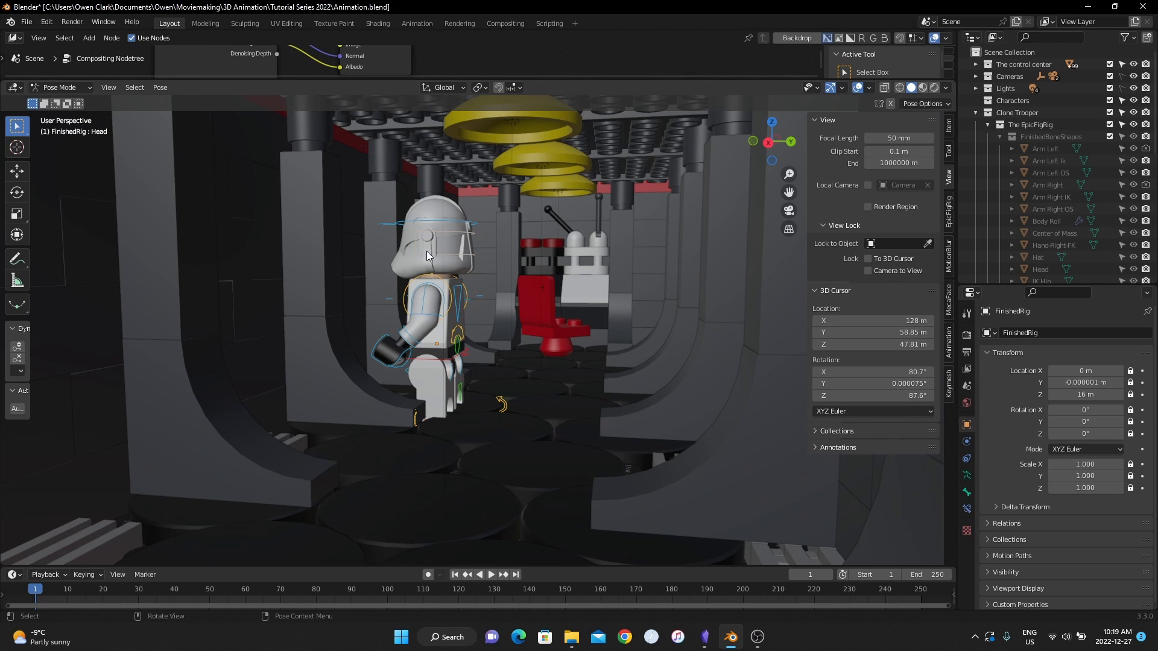
Step: Select the trooper rig's MasterBone control at its feet and raise it about 3.05 m along Z
scroll(426, 251, up, 5)
mouse_move(453, 379)
middle_down()
mouse_move(469, 401)
mouse_move(398, 420)
mouse_move(542, 402)
mouse_move(501, 416)
mouse_move(501, 433)
middle_up()
scroll(501, 433, down, 4)
scroll(501, 432, up, 6)
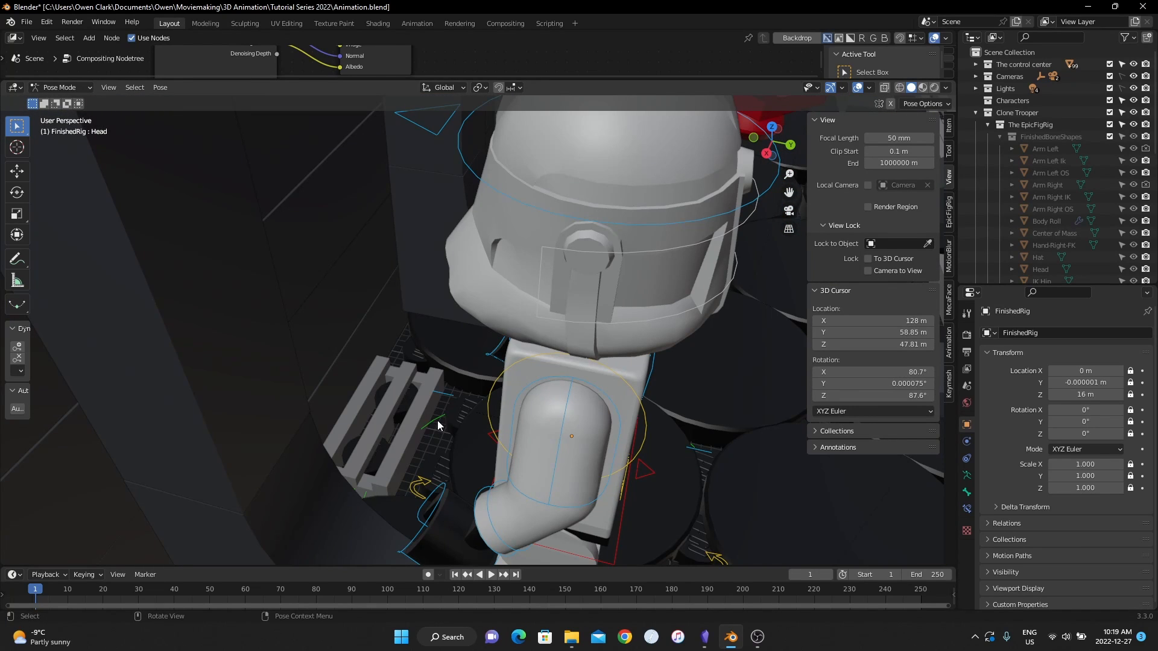
click(438, 425)
middle_drag(592, 465, 599, 450)
scroll(599, 449, down, 3)
key(g)
key(z)
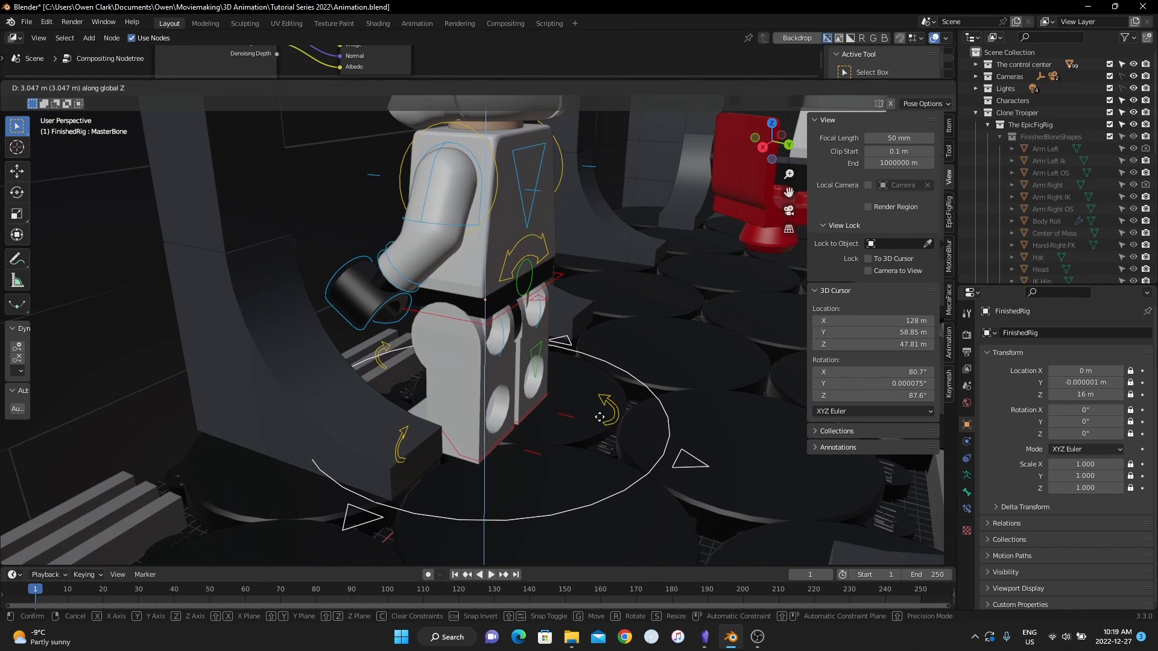
click(599, 417)
Step: Move the MasterBone about -36.43 m along X, and adjust its position along Y
key(g)
key(x)
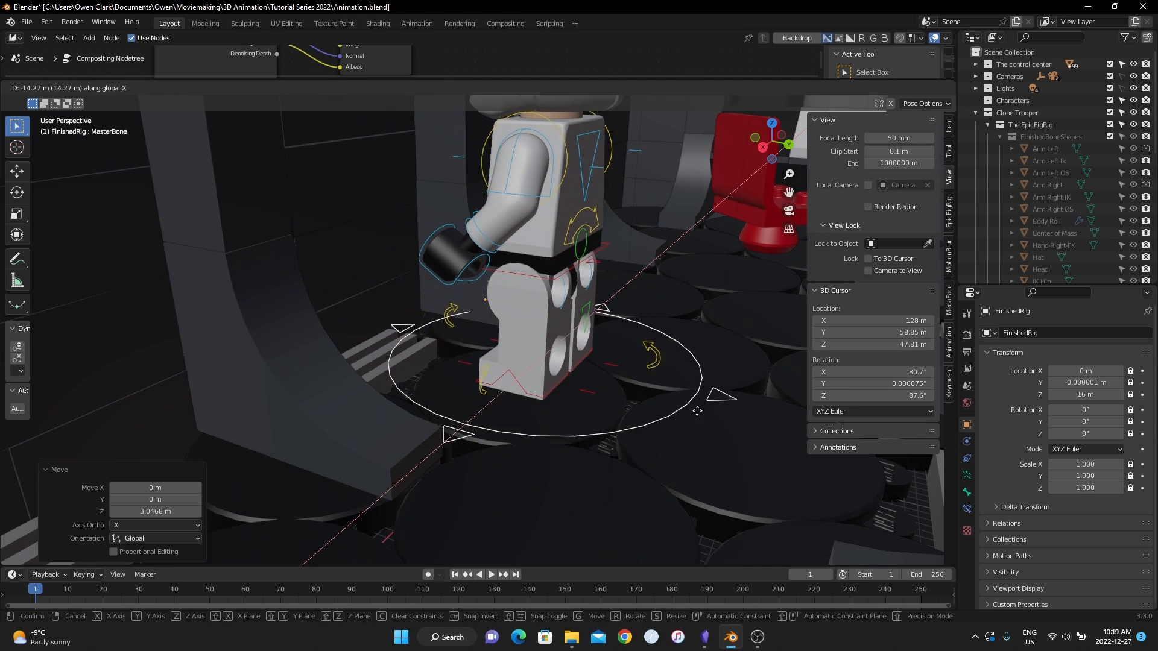
click(679, 306)
key(g)
key(y)
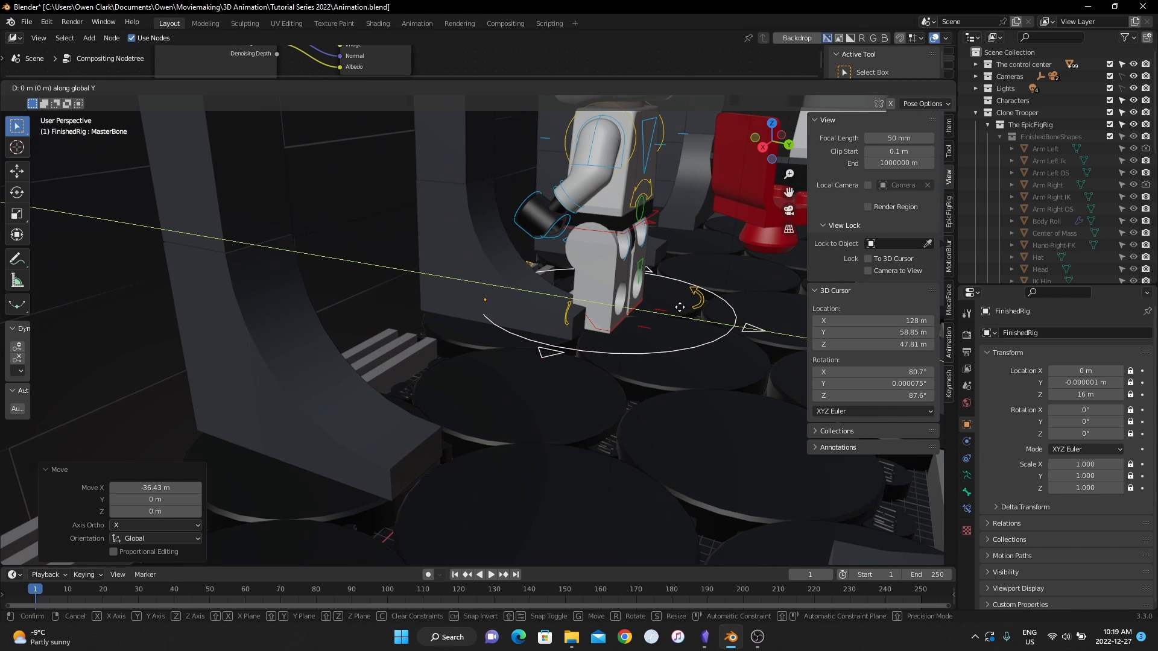
click(747, 348)
Step: Lower the MasterBone about 3.29 m along Z
shift+middle_drag(747, 349, 584, 372)
scroll(527, 357, up, 2)
key(g)
key(z)
click(556, 380)
scroll(581, 372, up, 2)
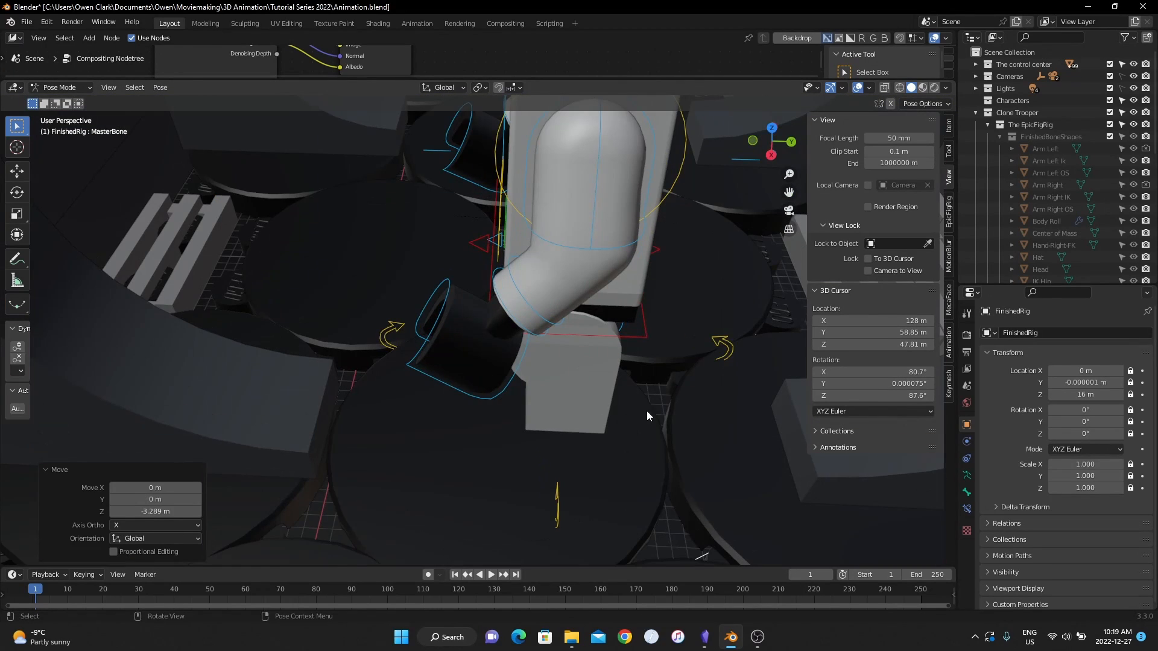
Step: Turn on In Front in the FinishedRig armature's viewport display settings
middle_drag(647, 411, 613, 333)
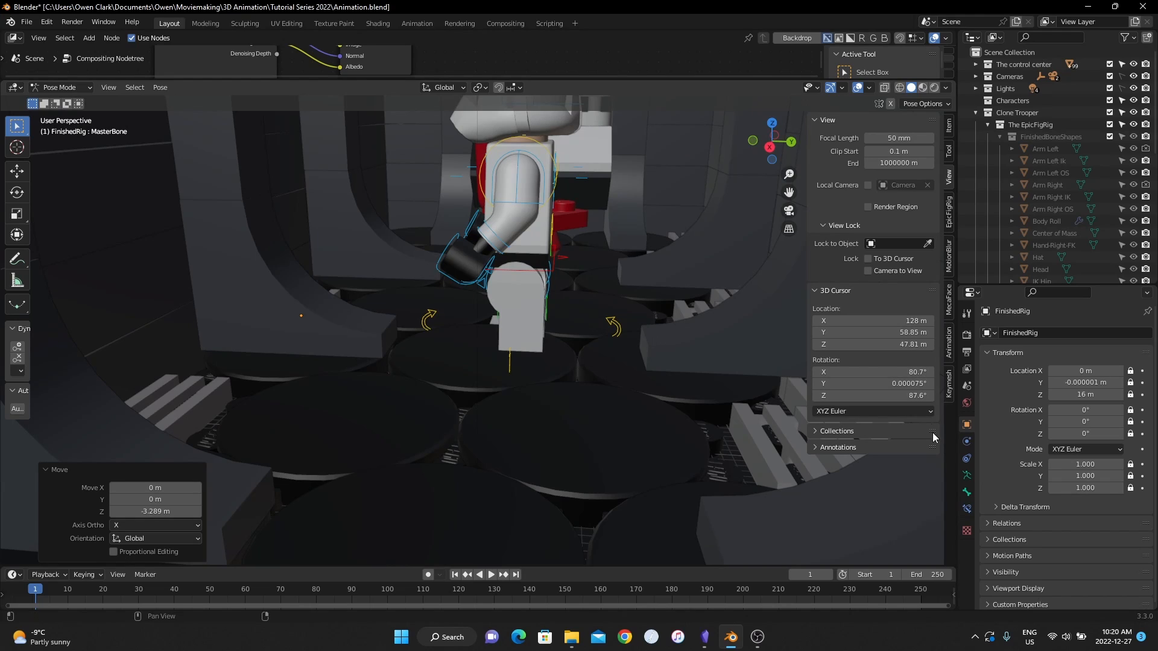
click(967, 476)
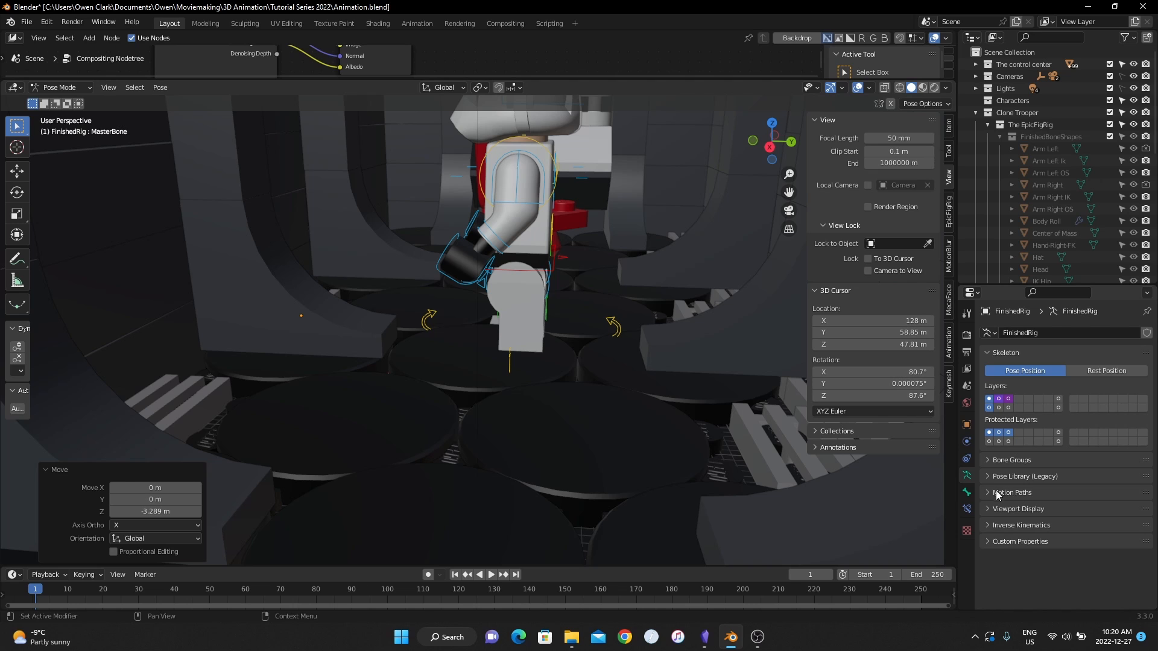
click(987, 509)
scroll(1025, 516, down, 1)
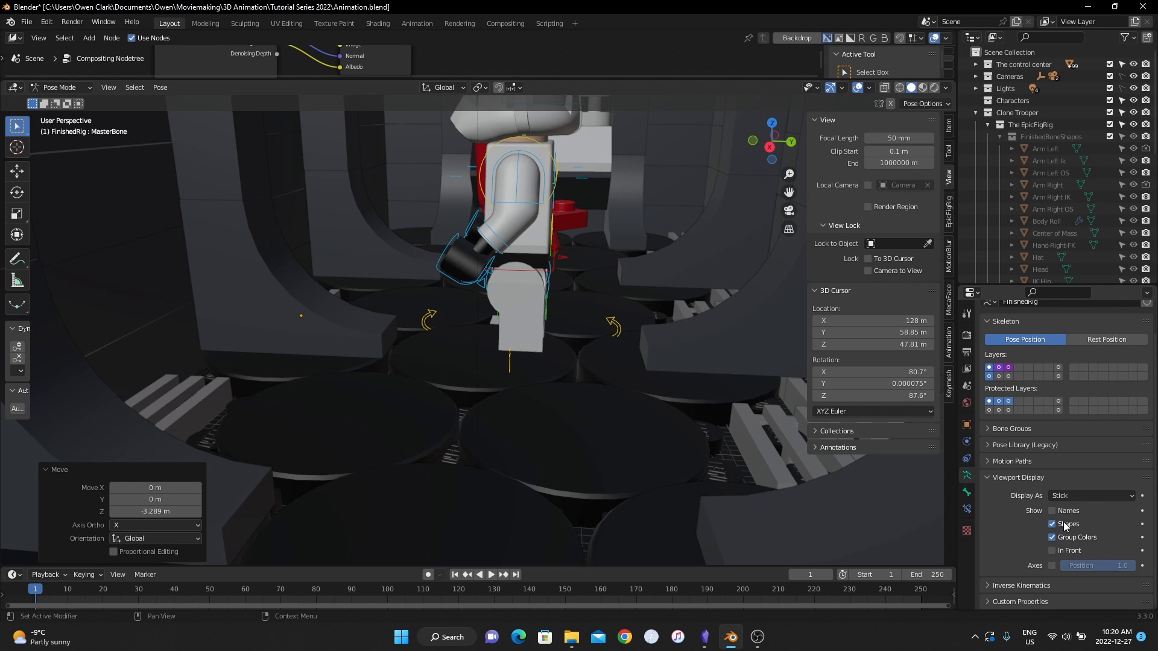
click(1052, 550)
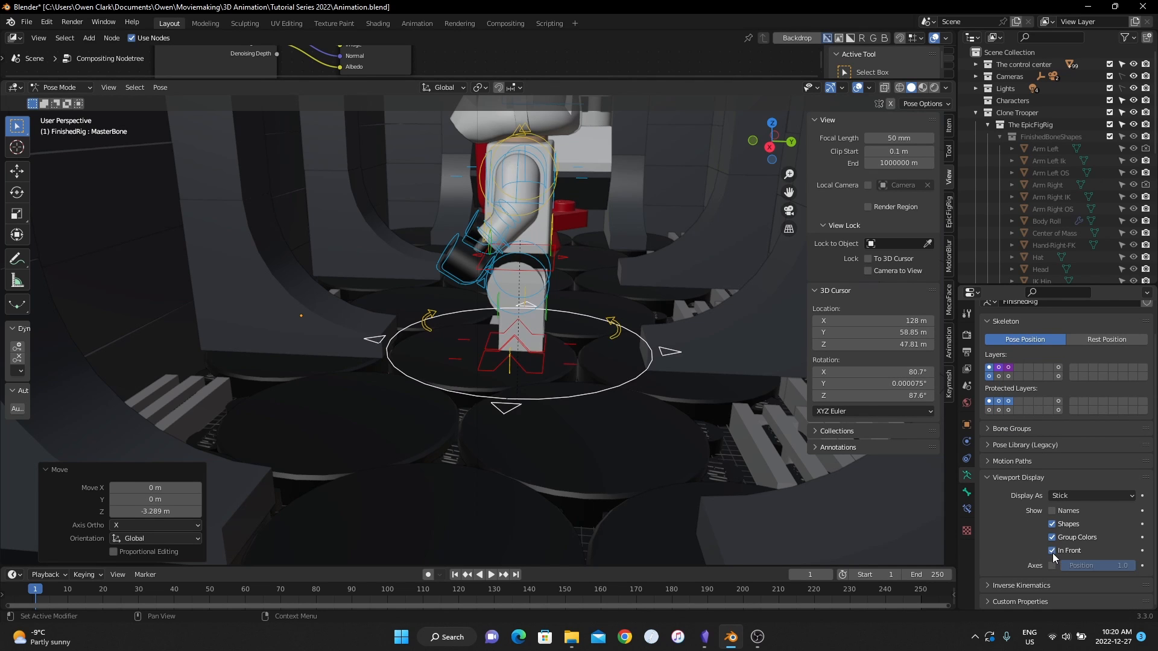
Step: Raise the MasterBone about 3.32 m along Z so the trooper's feet rest on the floor
mouse_move(556, 317)
middle_down()
mouse_move(561, 276)
mouse_move(608, 274)
mouse_move(548, 273)
mouse_move(589, 292)
mouse_move(565, 324)
mouse_move(518, 315)
mouse_move(519, 327)
mouse_move(567, 330)
mouse_move(673, 407)
middle_up()
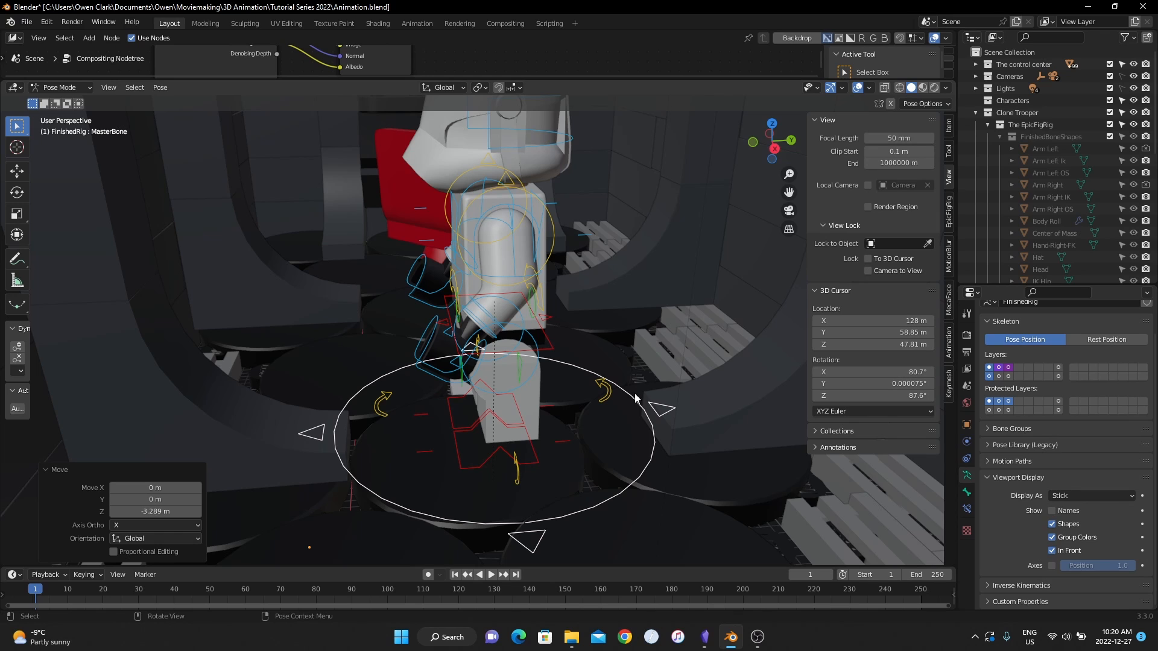
key(g)
key(z)
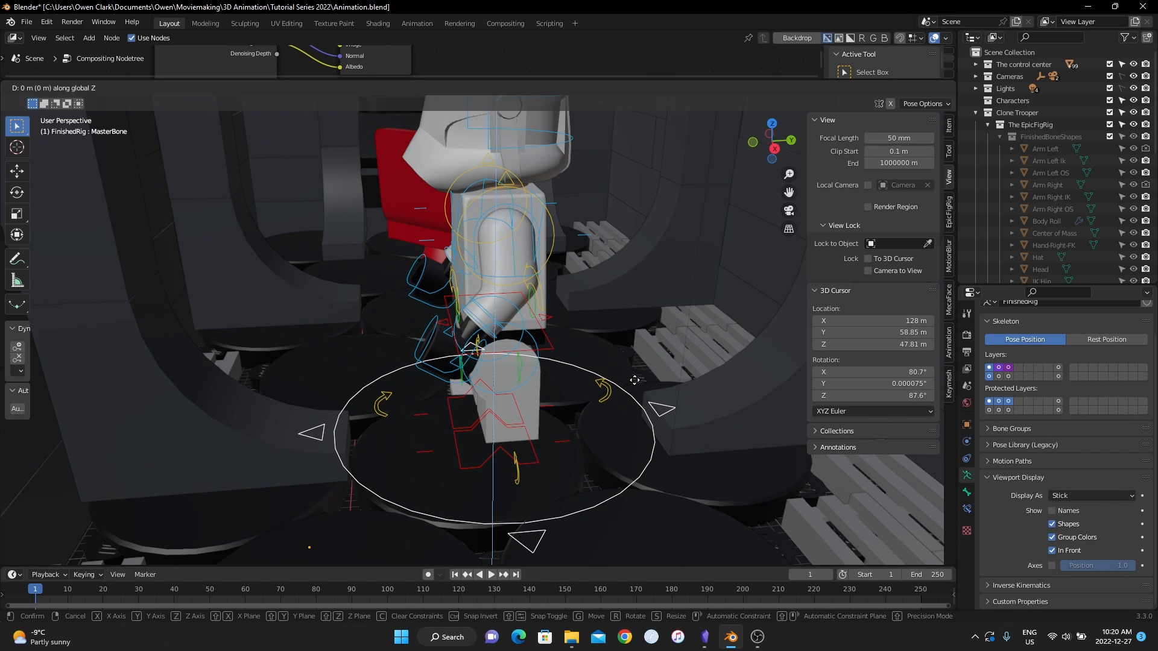
click(661, 356)
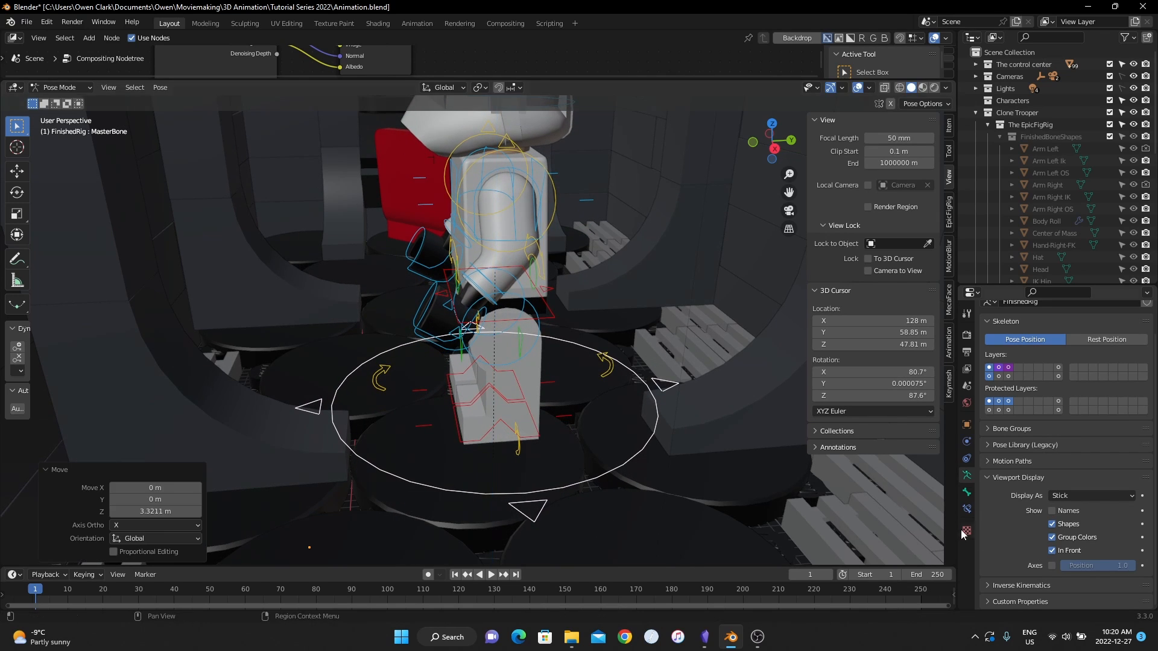
Step: Turn off the armature's In Front display and examine the trooper's placement from several angles
click(1052, 551)
middle_drag(675, 374, 556, 338)
middle_drag(585, 294, 654, 262)
middle_drag(654, 335, 630, 344)
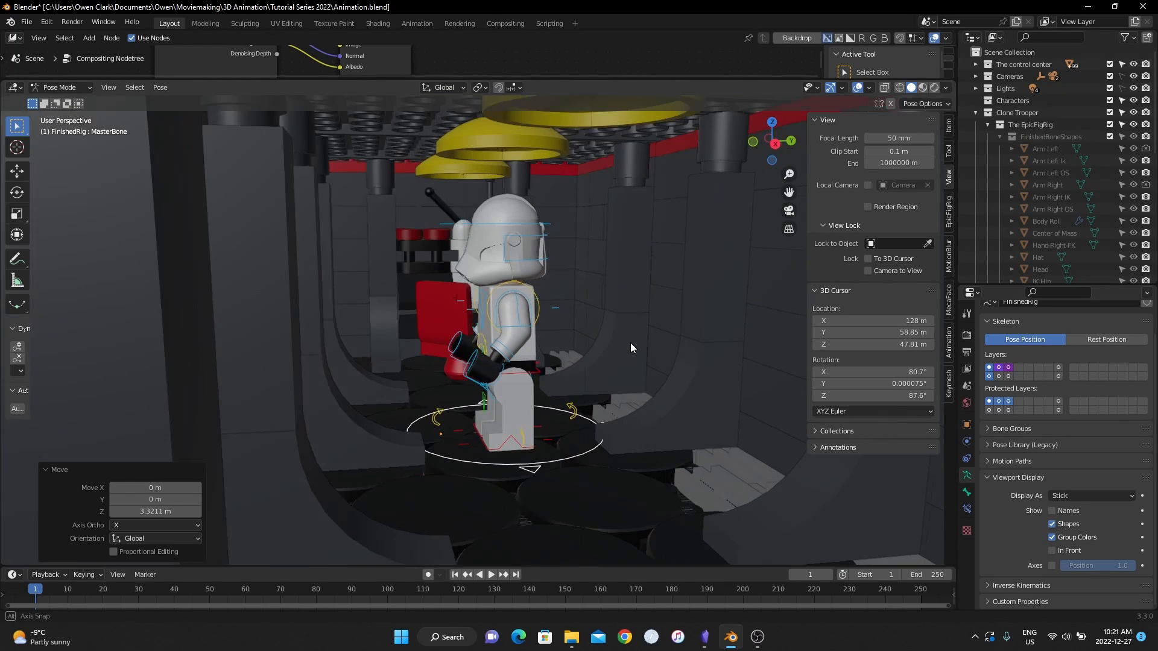
scroll(627, 345, down, 1)
scroll(597, 369, up, 2)
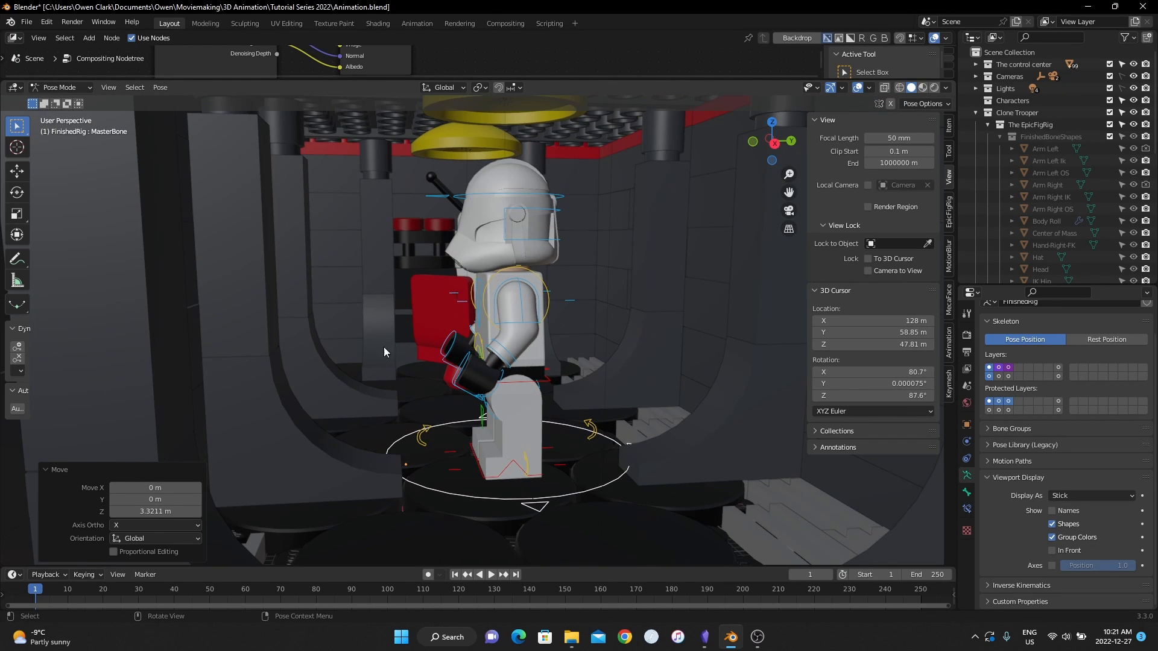
middle_drag(604, 299, 499, 333)
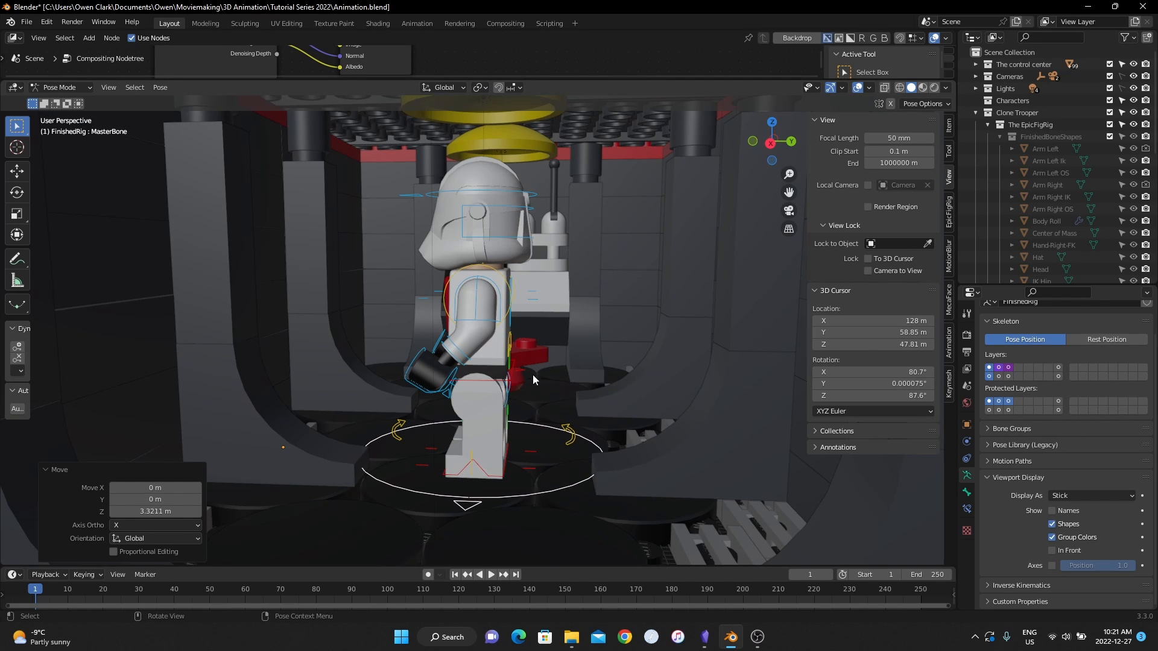
middle_drag(533, 374, 549, 371)
scroll(554, 369, up, 1)
shift+middle_drag(667, 297, 642, 316)
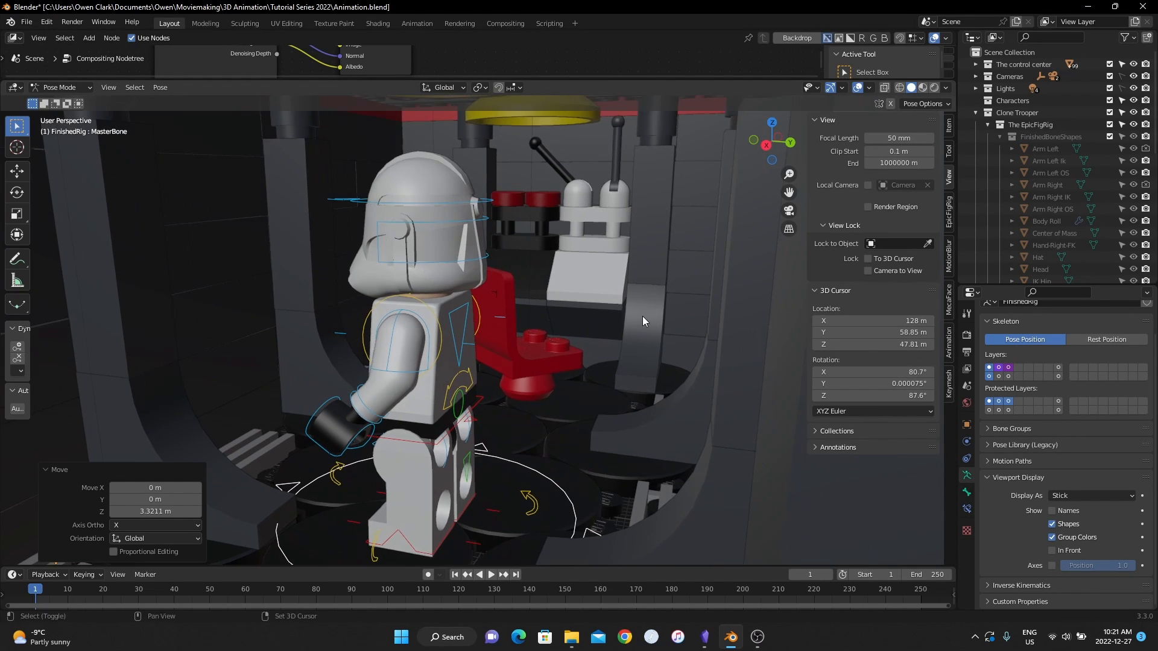
Step: Move the MasterBone about -49.88 m along X to bring the trooper to the red chair
key(g)
key(x)
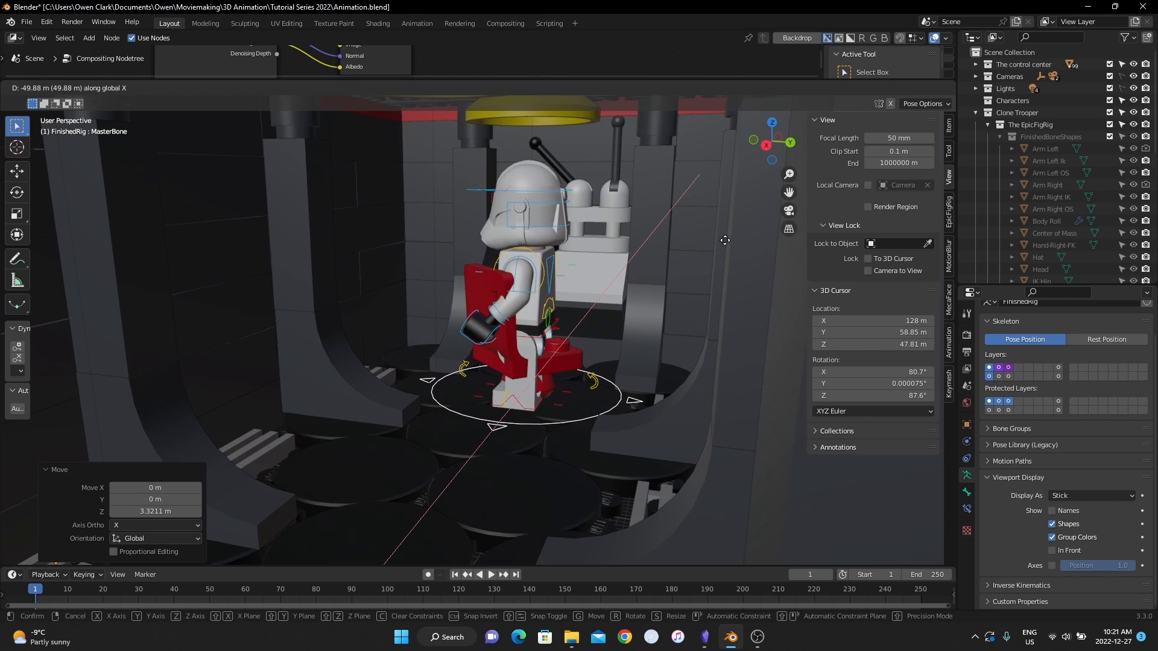
click(724, 240)
key(r)
key(z)
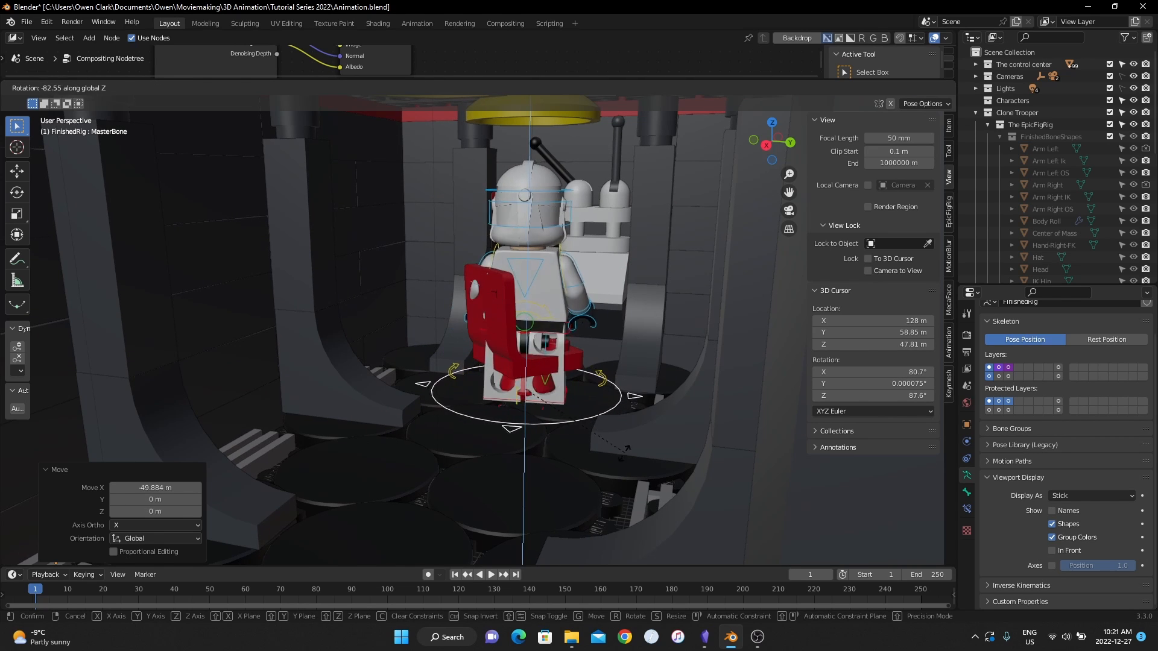
right_click(608, 335)
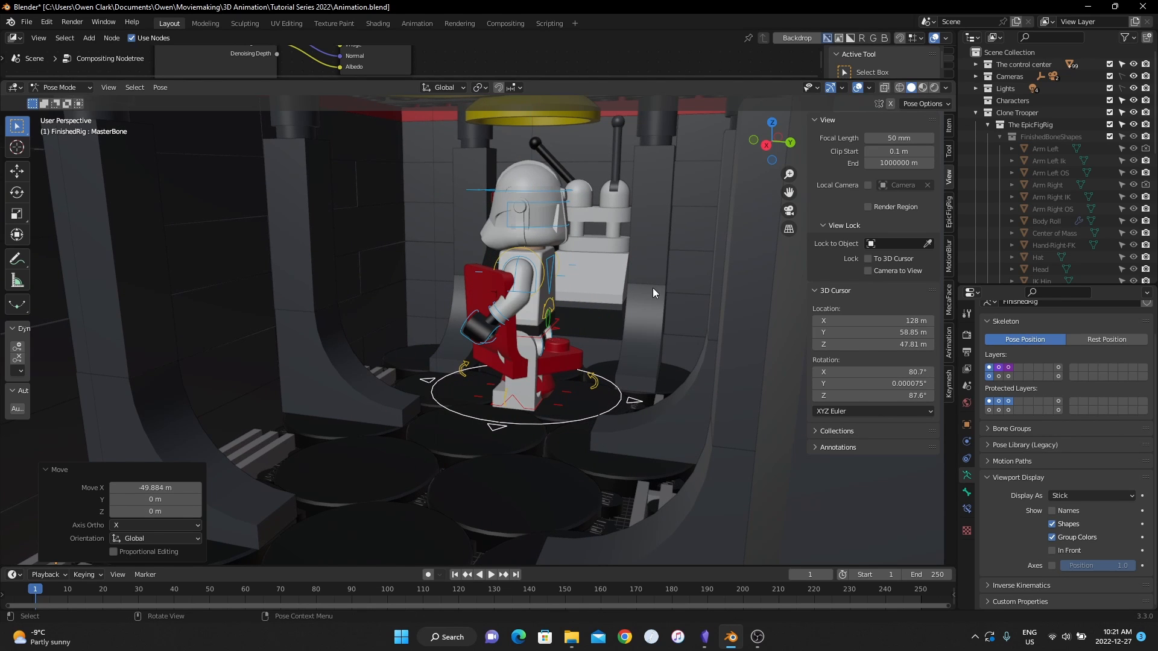
Step: Rotate the MasterBone about -131° around Z so the trooper faces the same way as the red chair
key(r)
key(z)
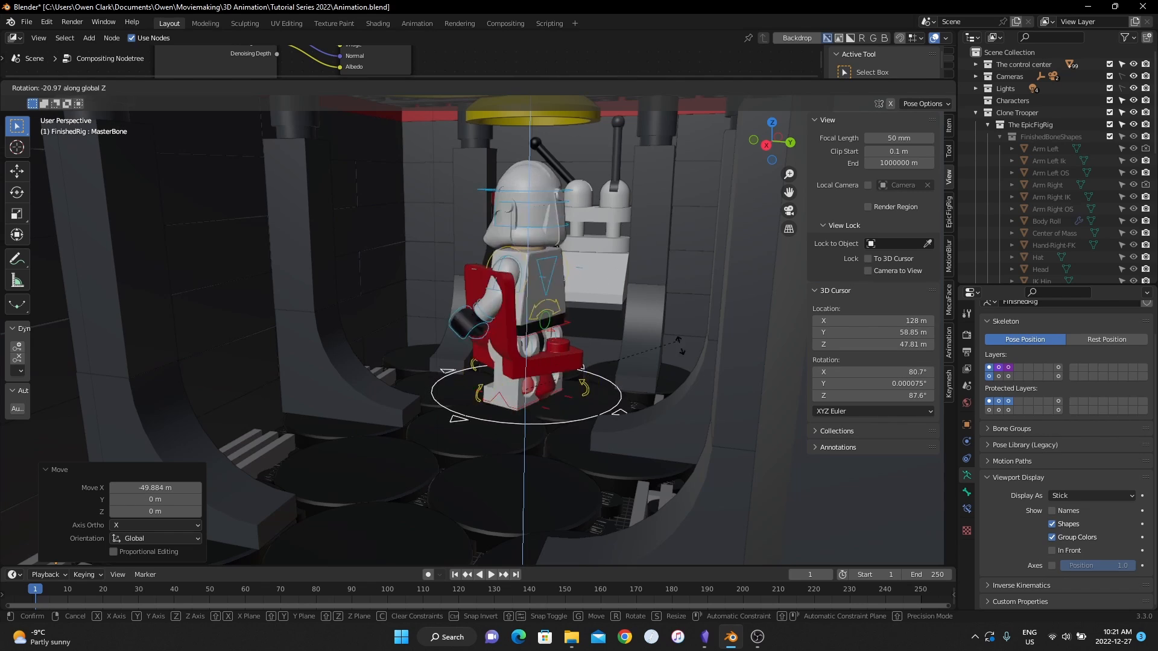
click(641, 342)
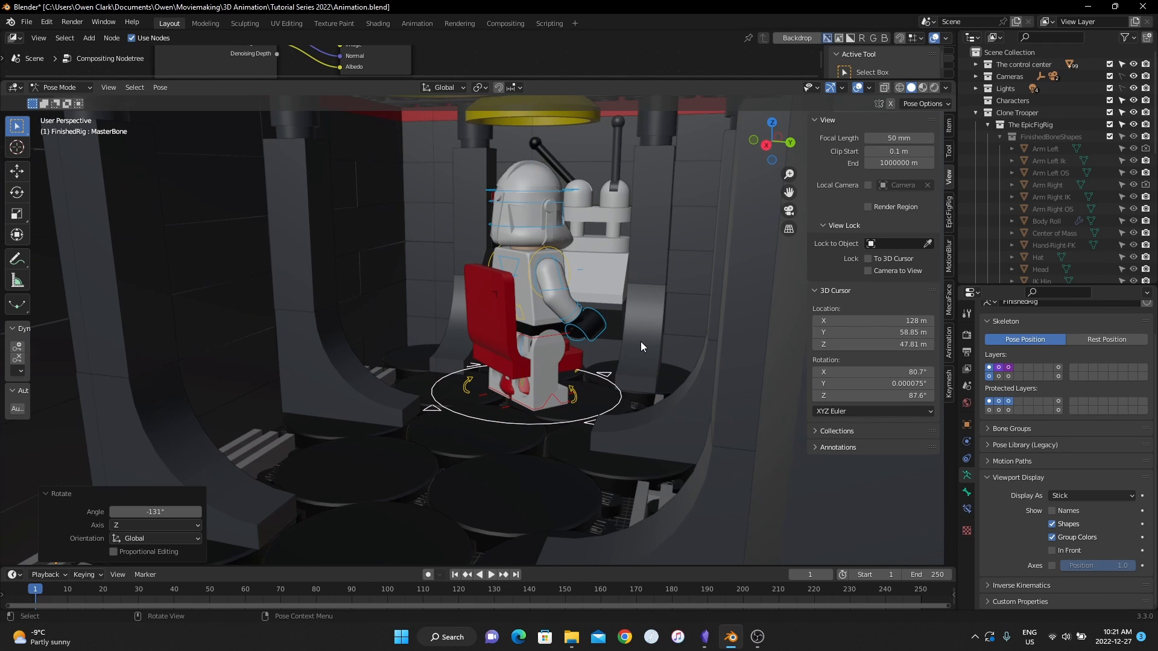
Step: Raise the MasterBone about 2.48 m along Z to lift the trooper toward the chair's seat
click(108, 87)
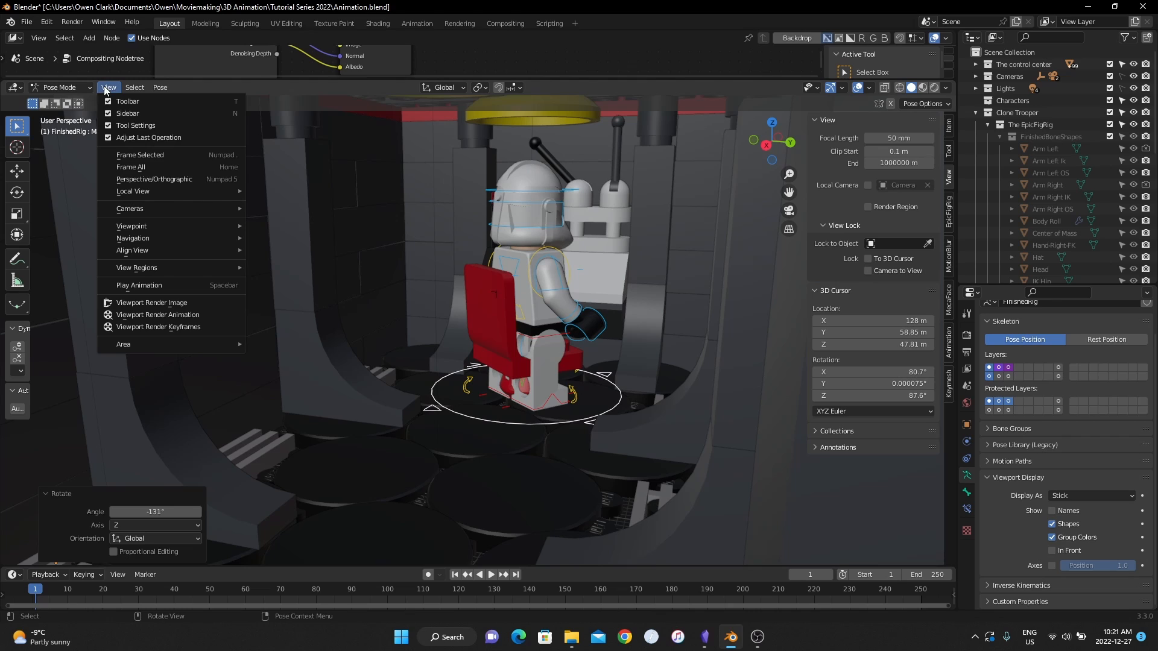
click(141, 156)
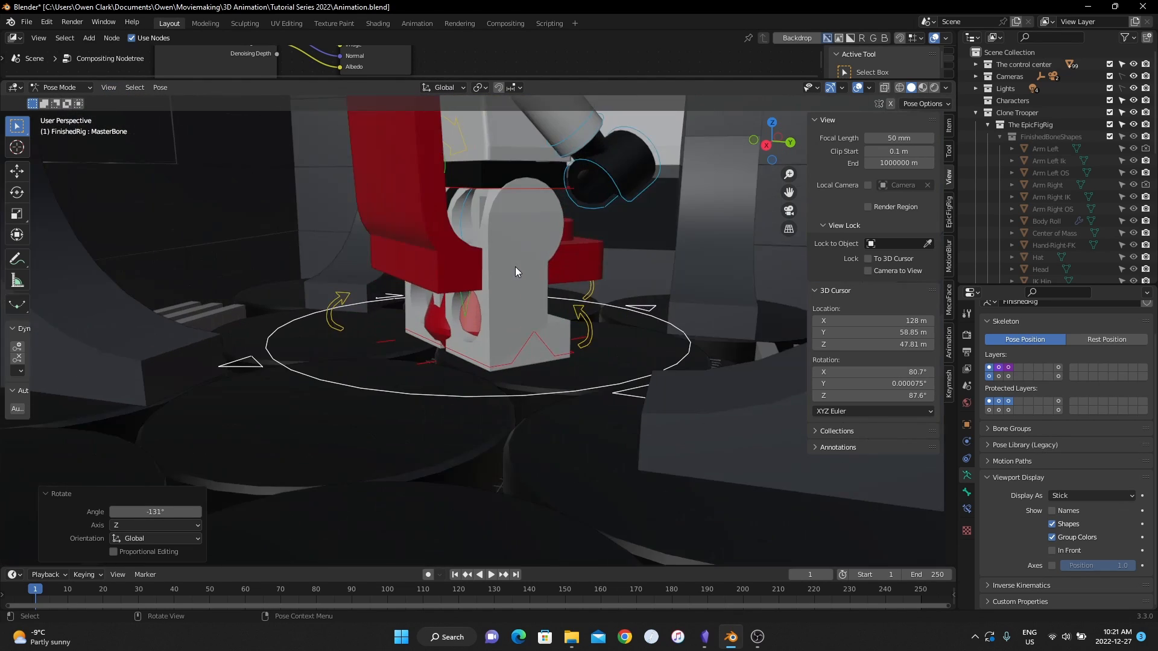
middle_drag(546, 266, 614, 317)
key(g)
key(z)
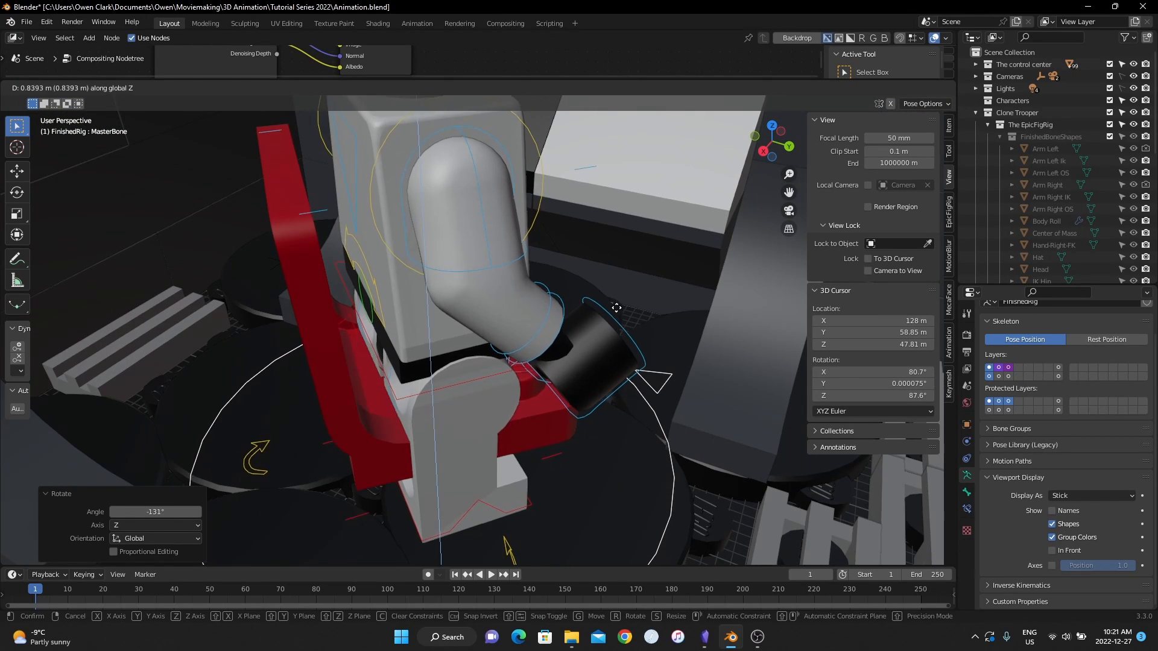
click(627, 298)
Step: Rotate the MasterBone about -4° around Z and shift it about 1.18 m along its local X axis
key(r)
key(z)
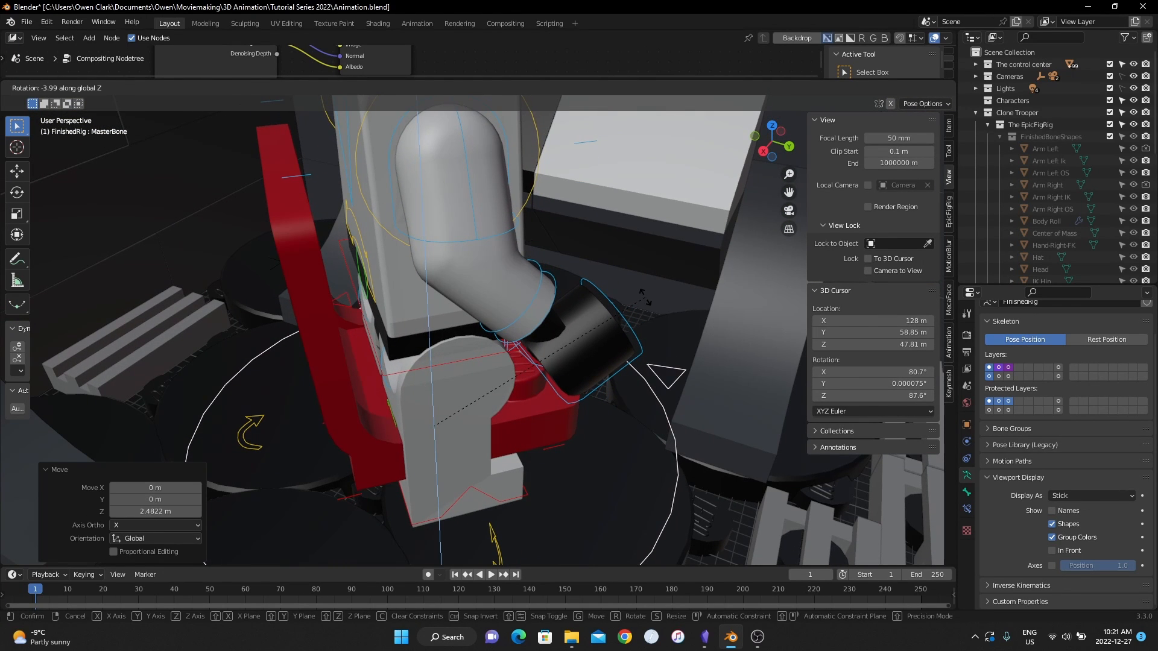
click(645, 301)
middle_drag(645, 302, 634, 318)
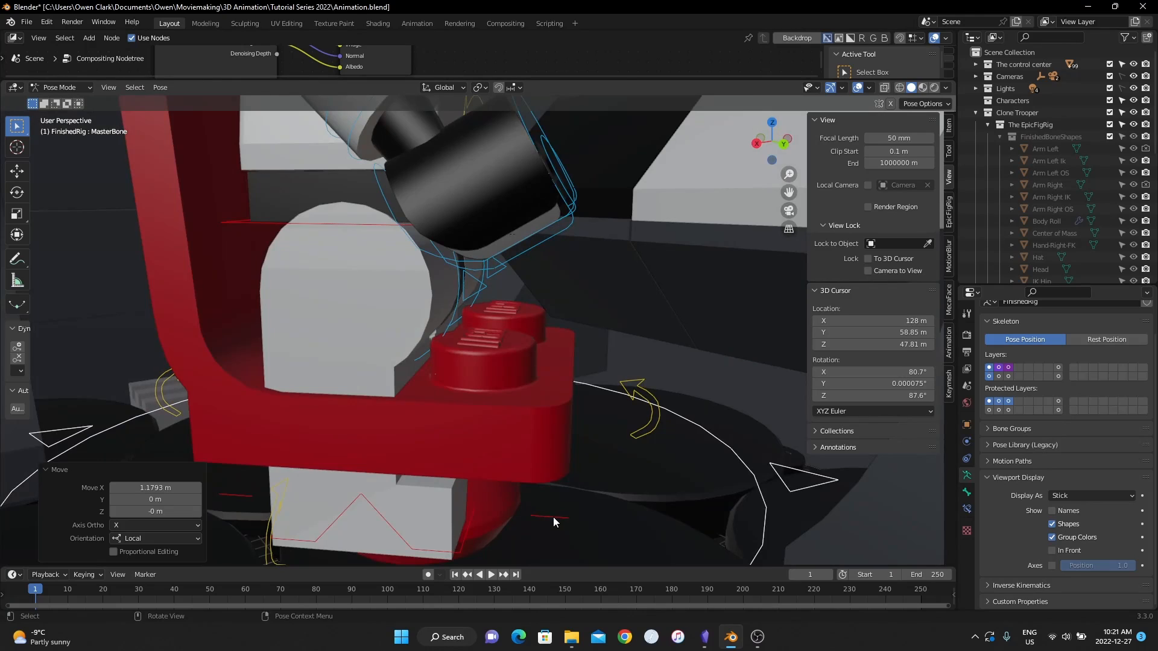
Step: Select the RightFootIK bone below the chair's seat and try moving it
click(552, 517)
key(g)
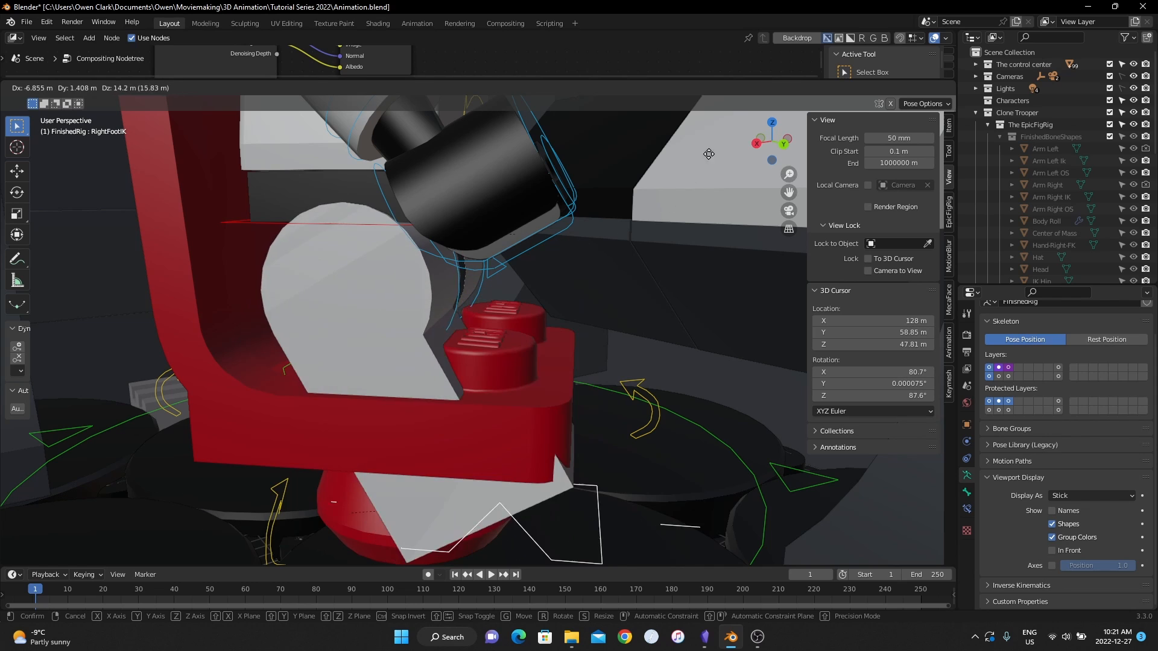
click(552, 309)
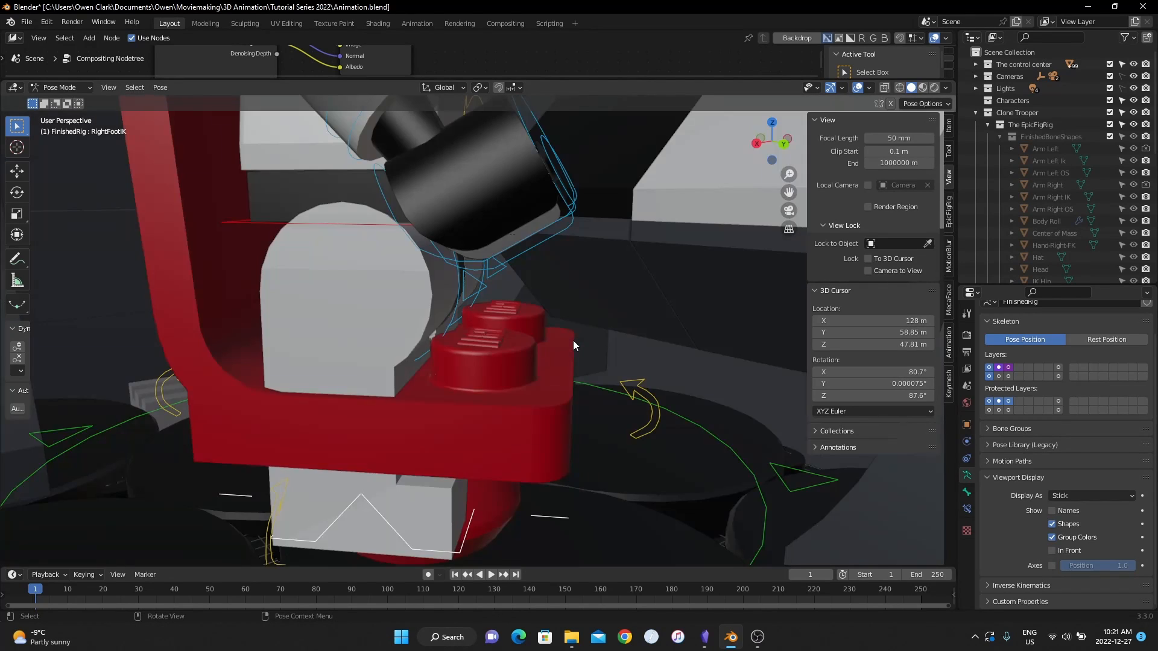
mouse_move(573, 341)
middle_down()
mouse_move(607, 349)
mouse_move(581, 342)
middle_up()
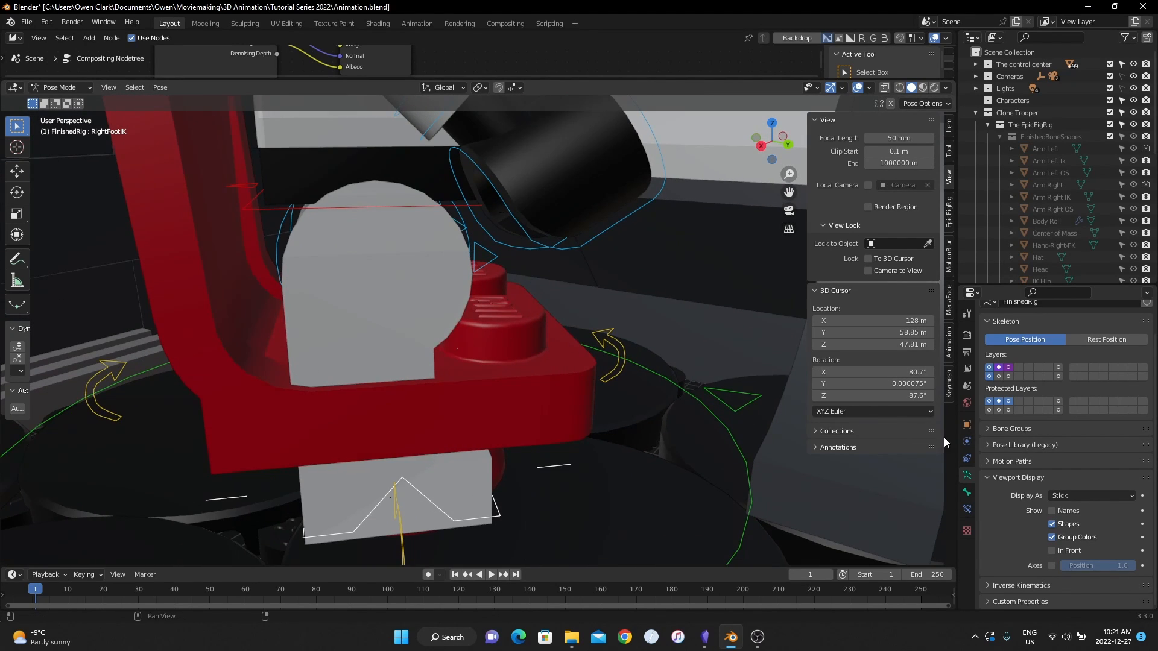
Step: Unlock the RightFootIK bone's Z location and move it to Y -12.742 m, Z 10.427 m so the leg extends forward
click(967, 492)
key(g)
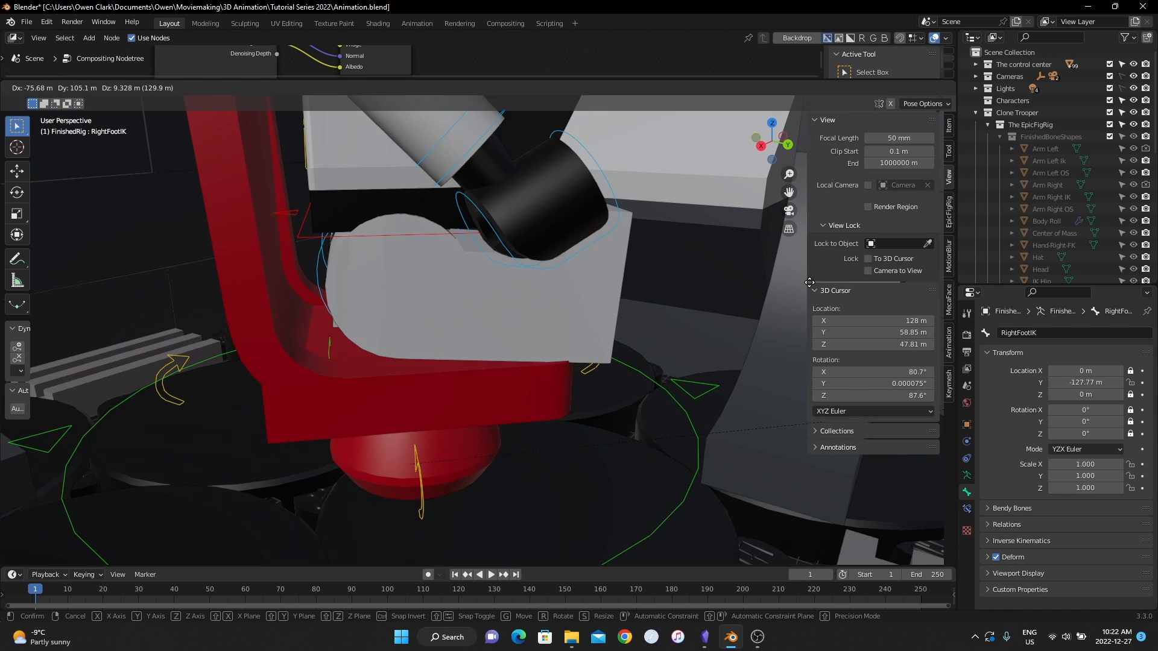
right_click(638, 407)
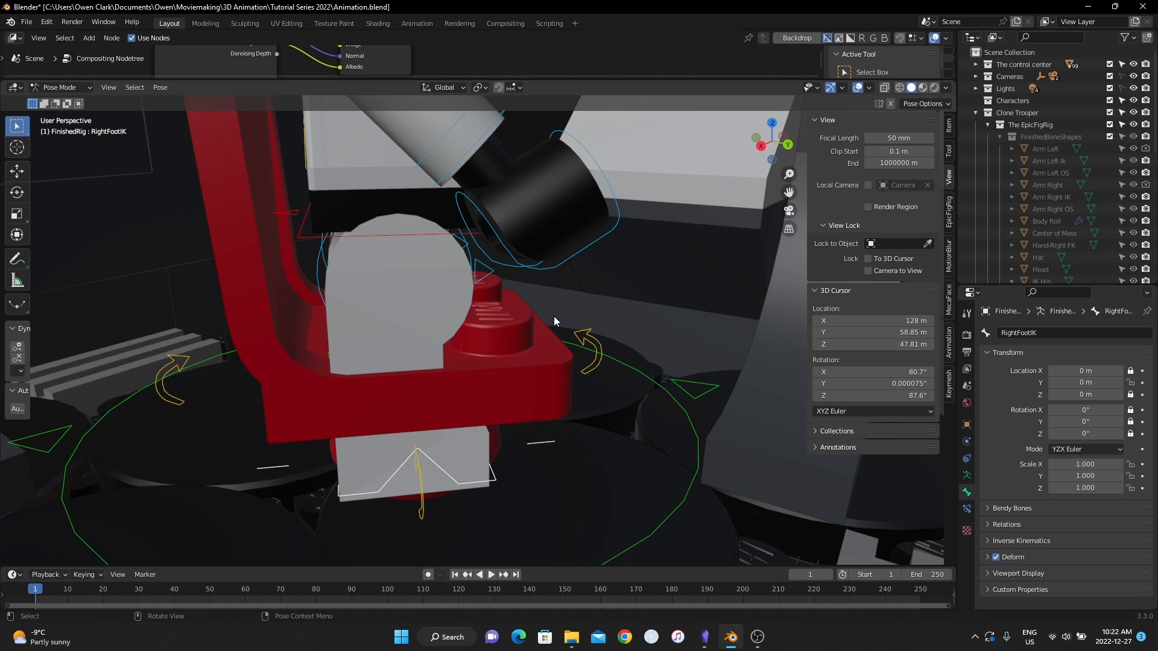
click(1131, 394)
key(g)
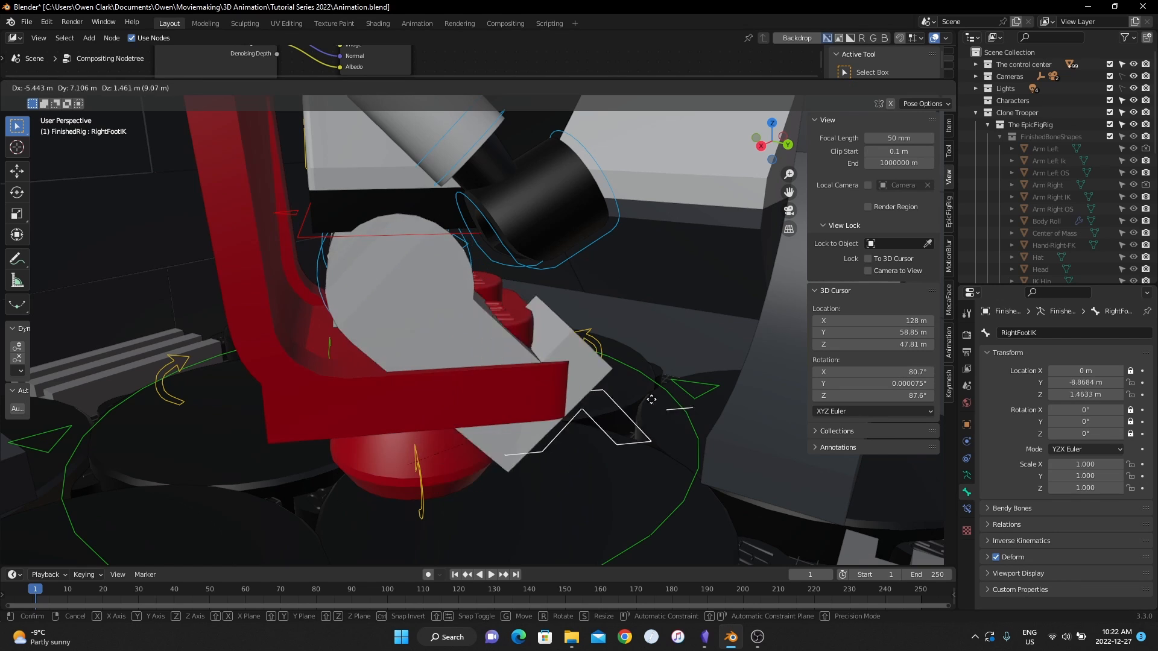
click(708, 241)
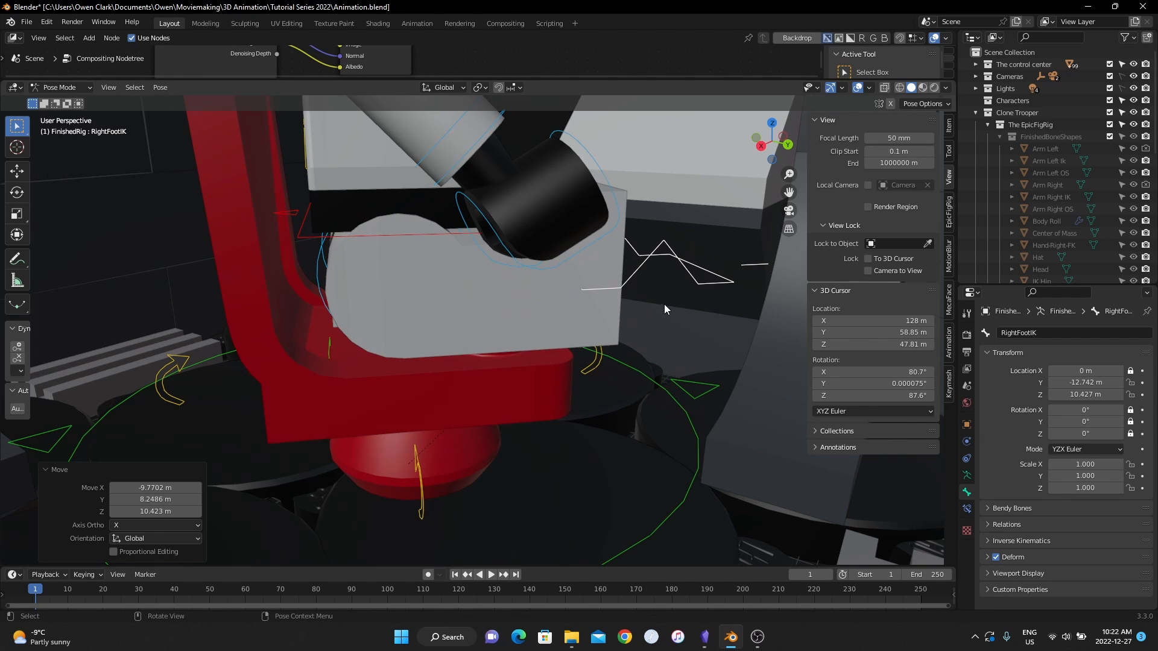
mouse_move(664, 304)
middle_down()
mouse_move(639, 284)
mouse_move(649, 293)
middle_up()
scroll(650, 293, up, 1)
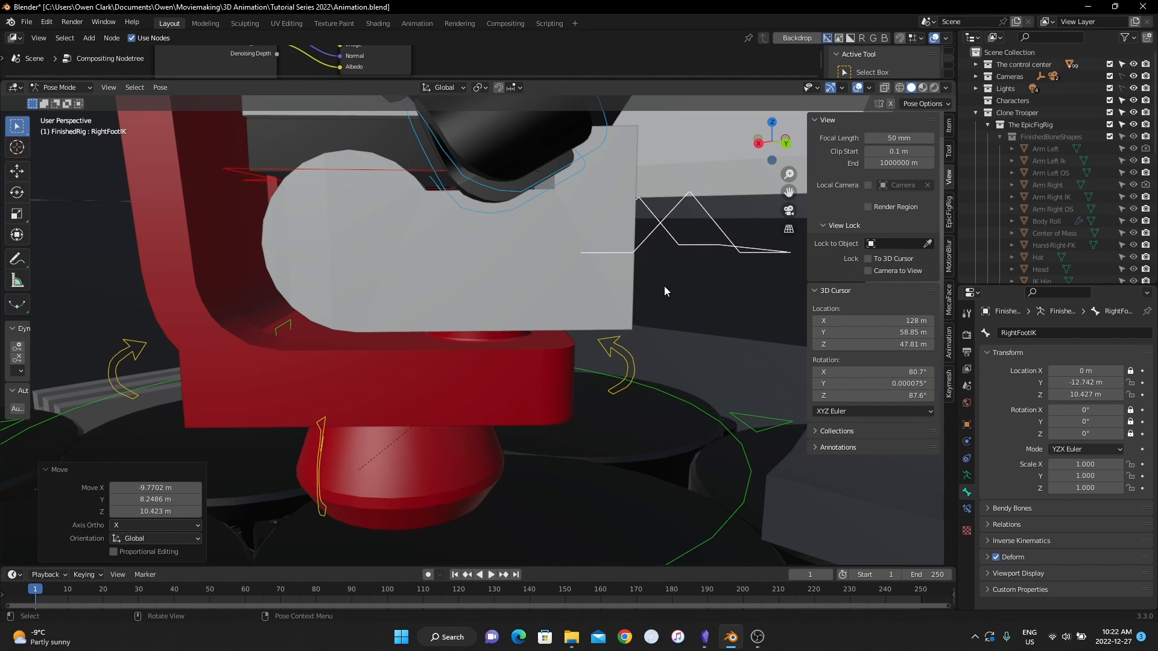
Step: Unlock the LeftFootIK bone's Z location and move it forward and up so the left leg extends beside the right one
middle_drag(663, 285, 627, 284)
click(555, 426)
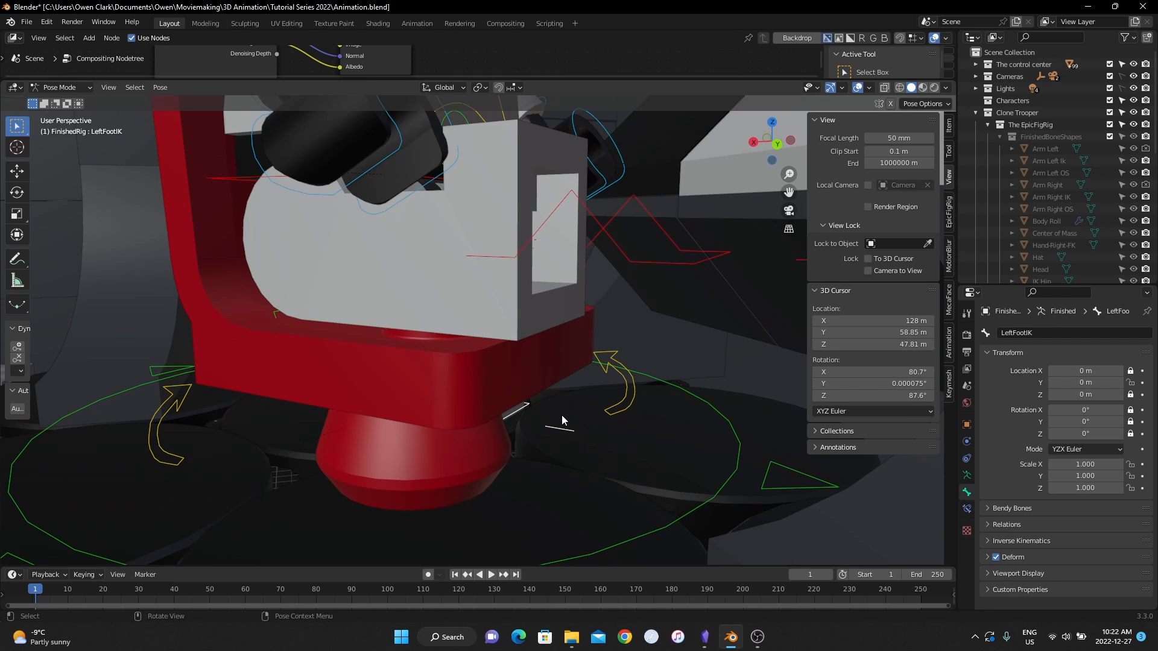
click(1130, 394)
key(g)
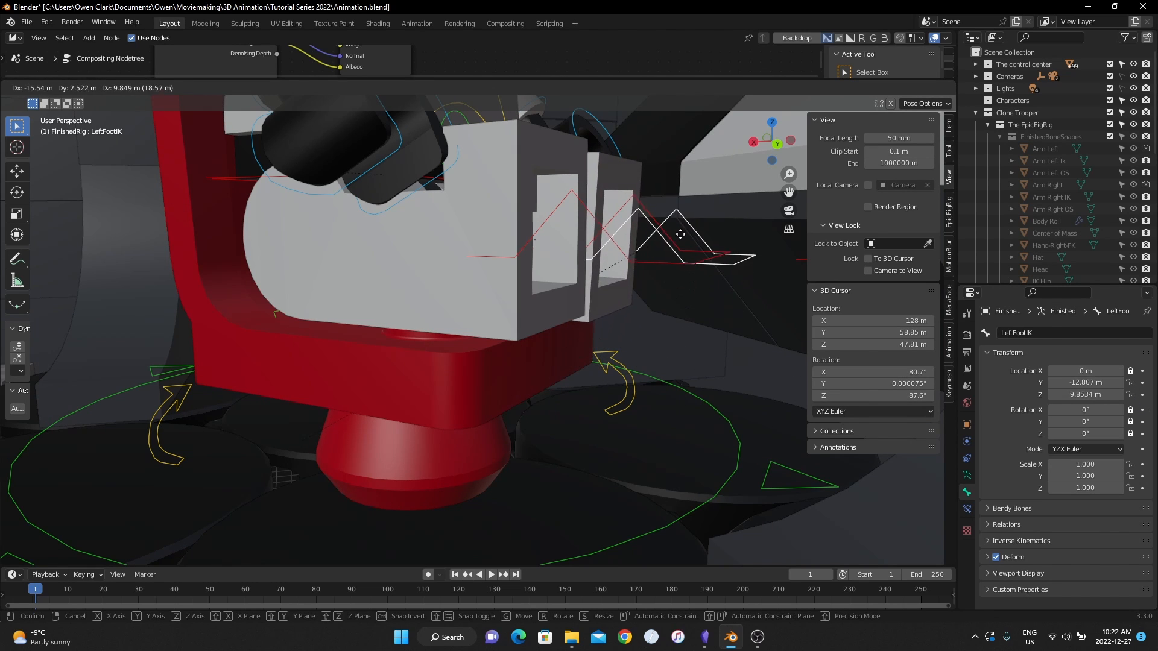
click(681, 225)
Step: Shift the MasterBone about 1.99 m along its local Z axis and lower it about 0.6 m along global Z onto the seat
middle_drag(534, 265, 647, 354)
click(674, 389)
key(g)
key(x)
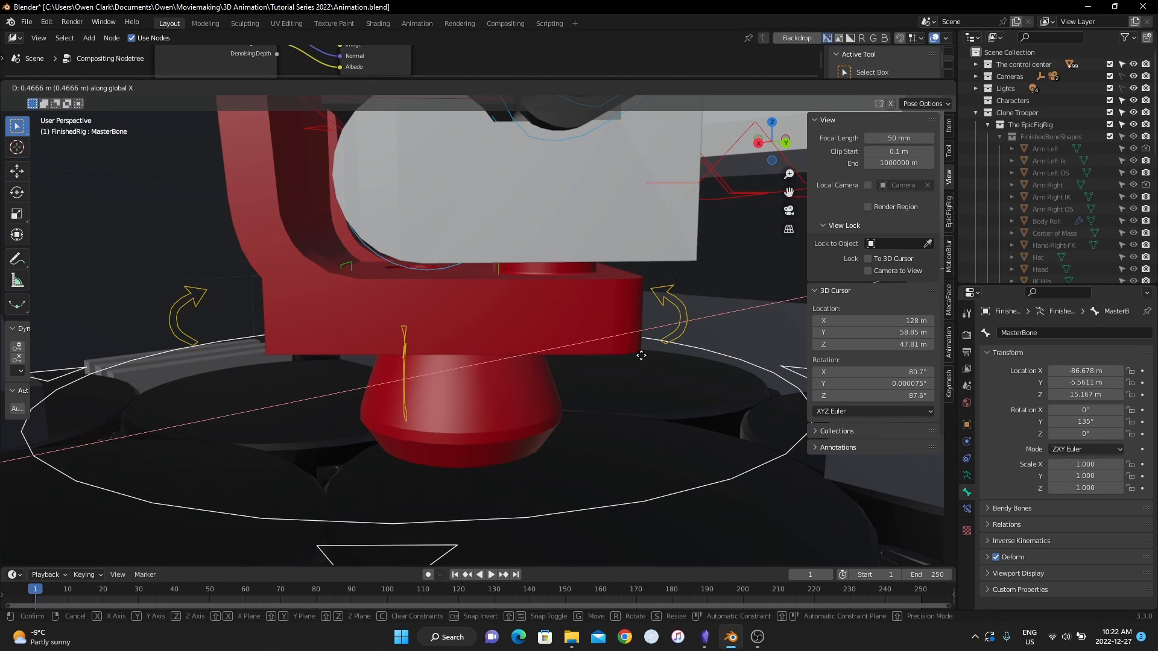
key(z)
key(z)
click(595, 255)
key(g)
key(z)
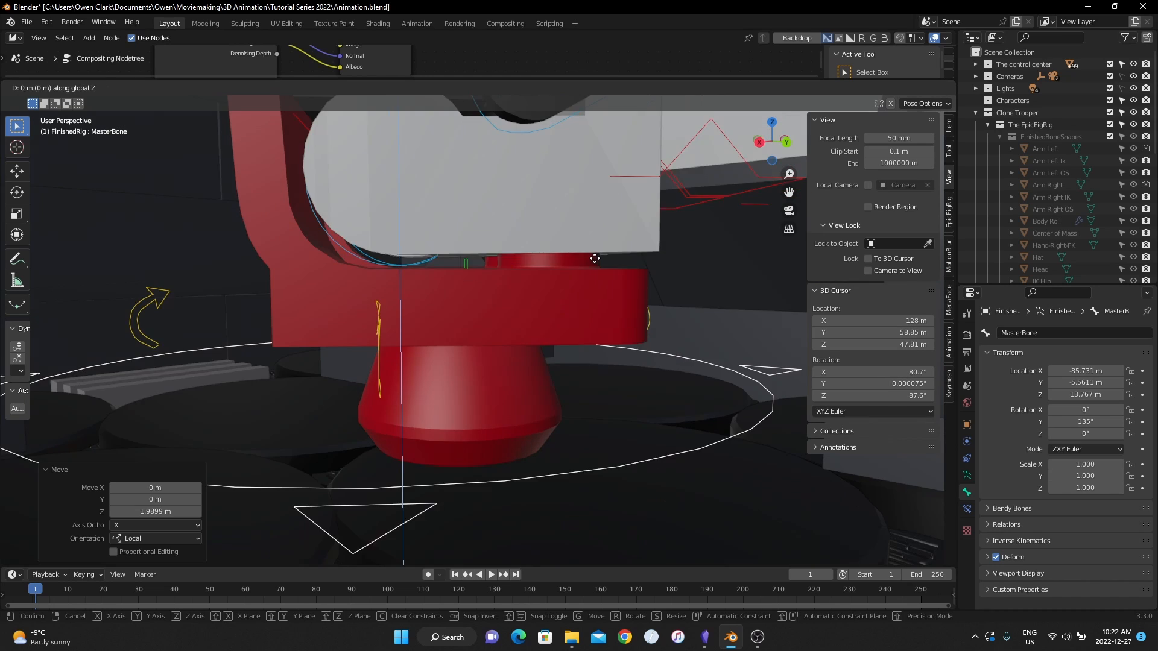
click(602, 266)
Step: Rotate the Torso bone about -3.9° so the trooper leans back toward the chair's backrest
middle_drag(603, 266, 564, 446)
scroll(614, 276, down, 3)
scroll(513, 362, up, 3)
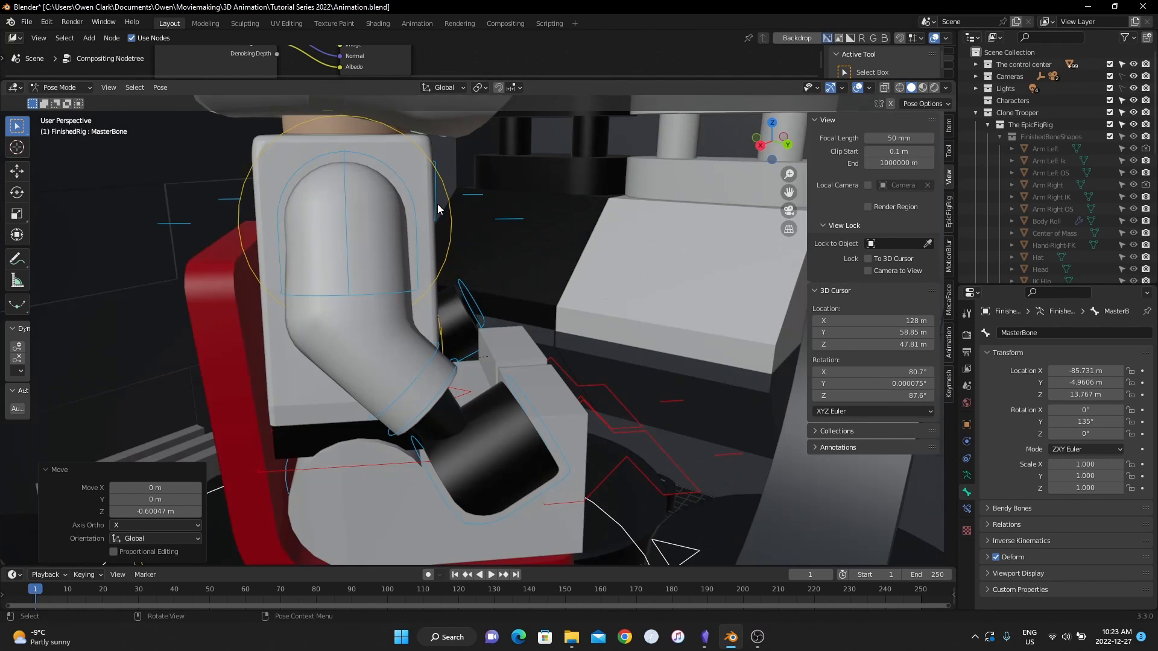
click(437, 205)
key(r)
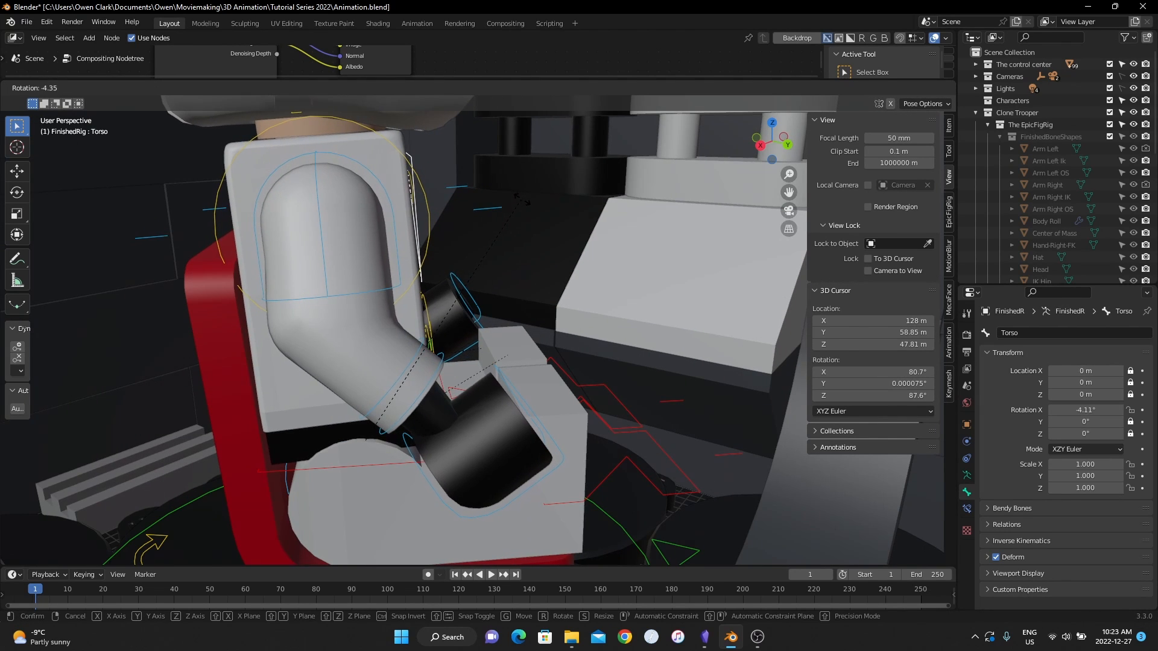
click(494, 209)
scroll(461, 240, up, 4)
middle_drag(462, 240, 738, 339)
scroll(738, 339, up, 5)
scroll(702, 408, down, 5)
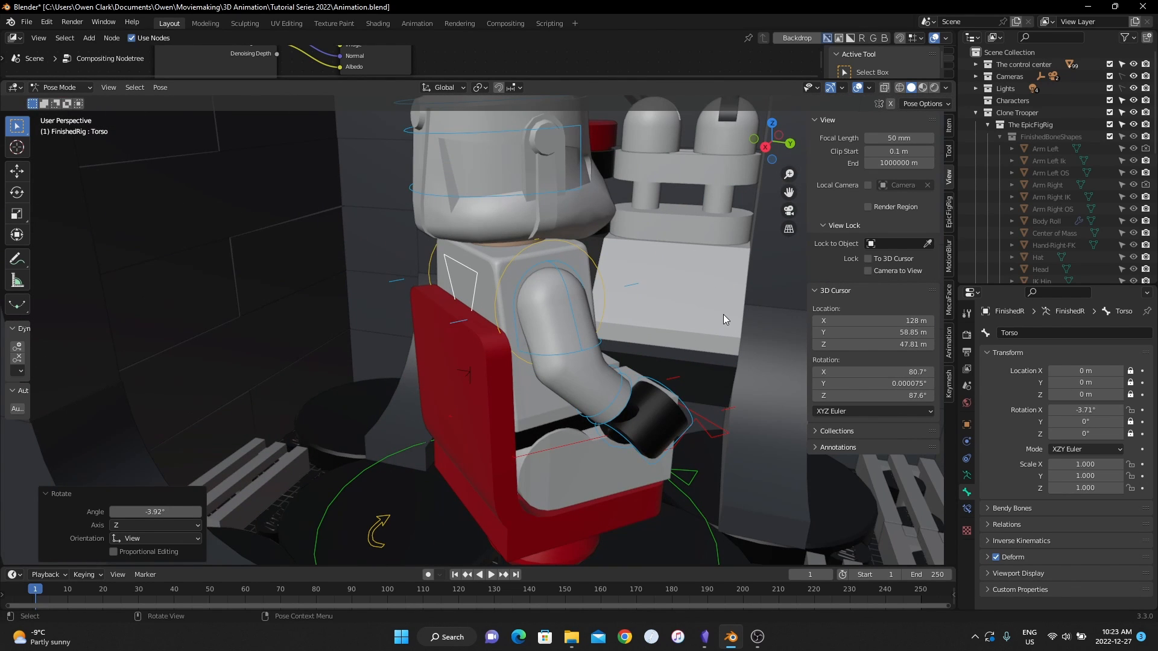
Step: View the seated trooper through the active camera
key(KP_0)
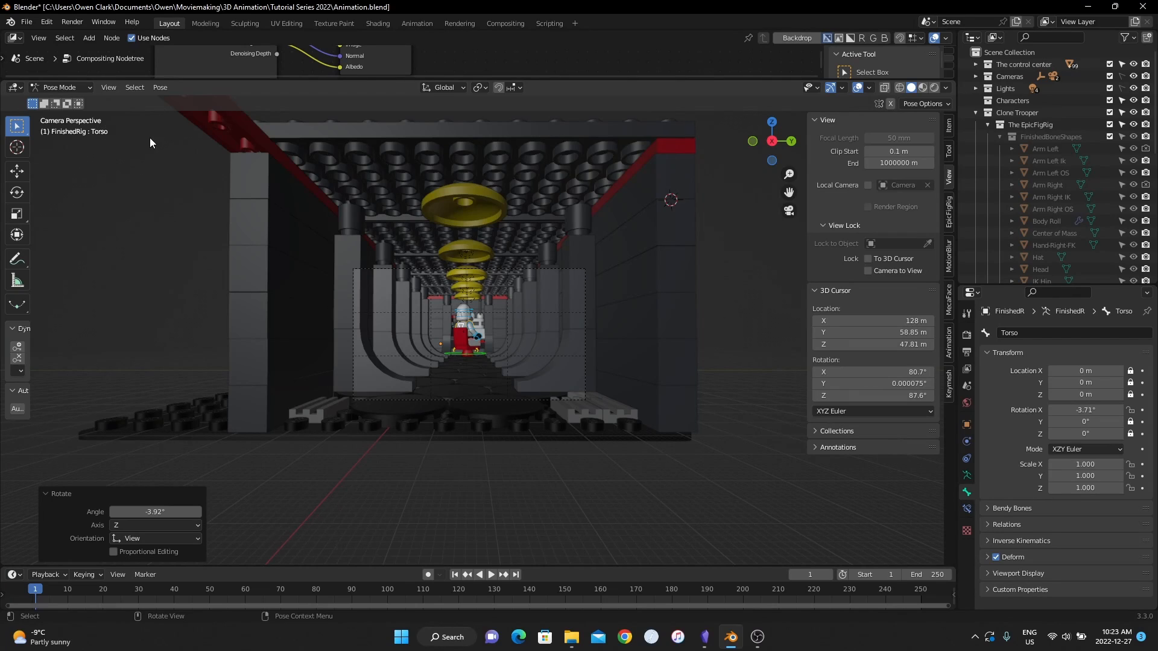
click(109, 87)
mouse_move(152, 205)
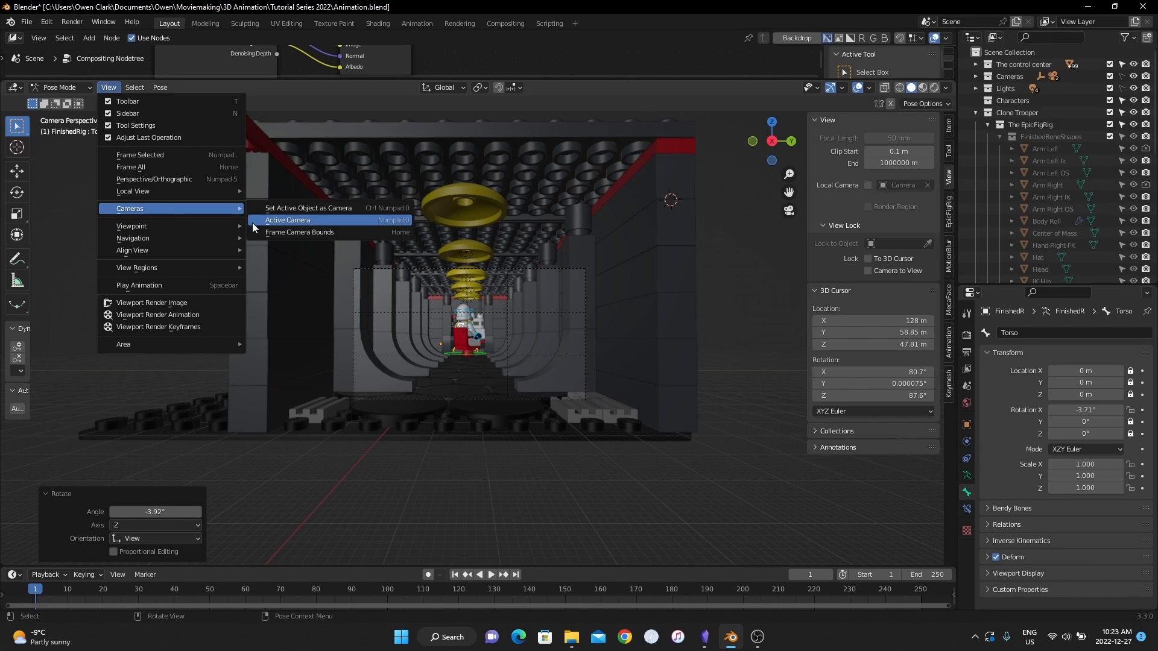
click(255, 227)
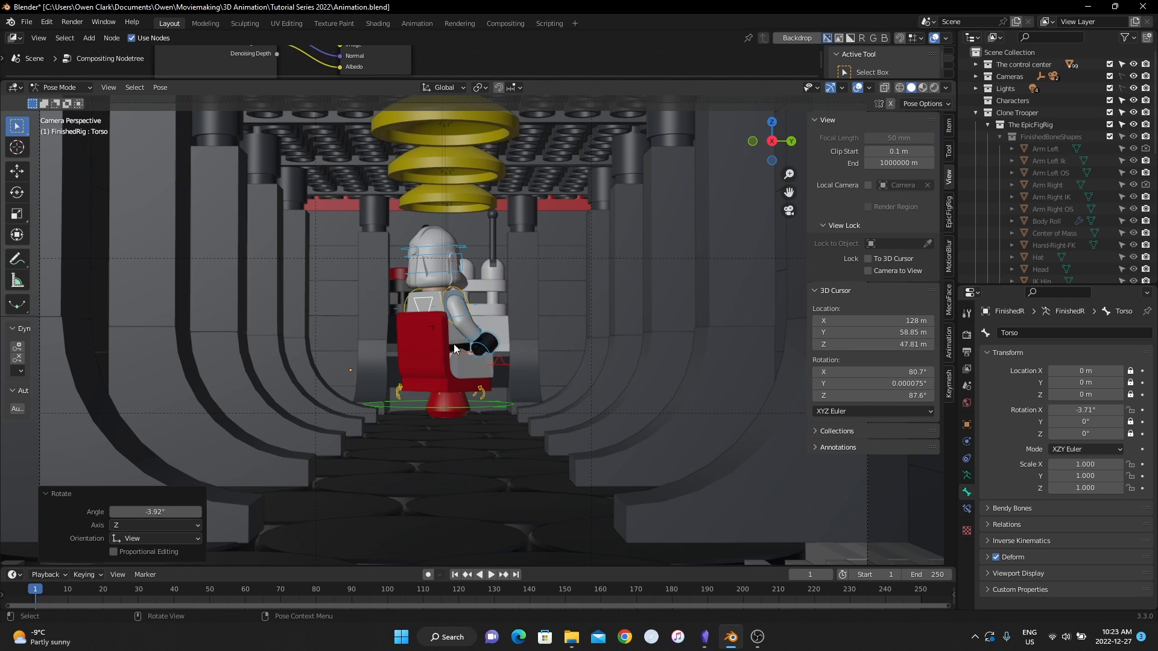
Step: Try rotating the MasterBone around the global Z axis to turn the trooper in the camera view
click(481, 405)
key(r)
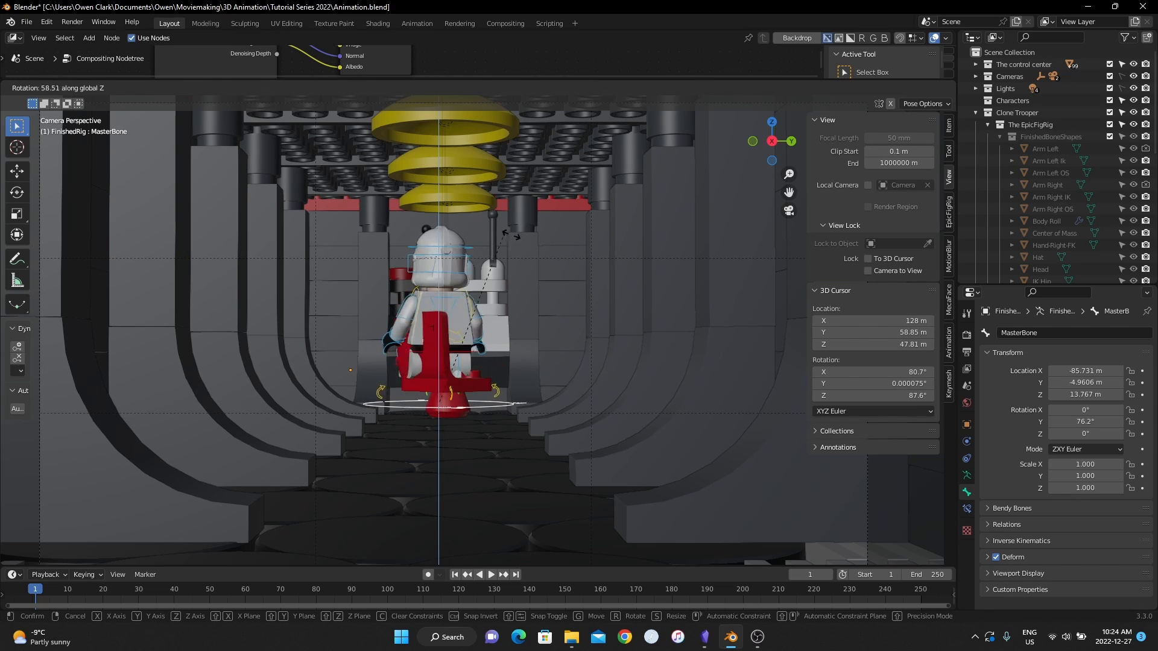
click(473, 375)
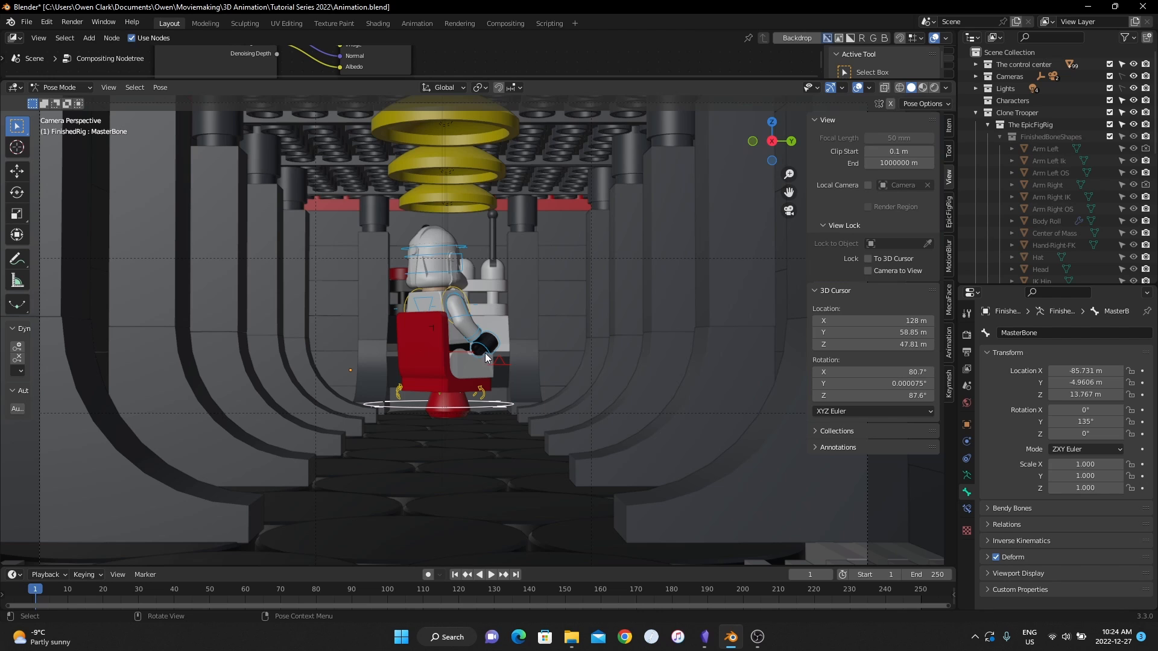
Step: Switch the FinishedRig armature from Pose Mode to Object Mode with the chair in close view
scroll(485, 373, up, 3)
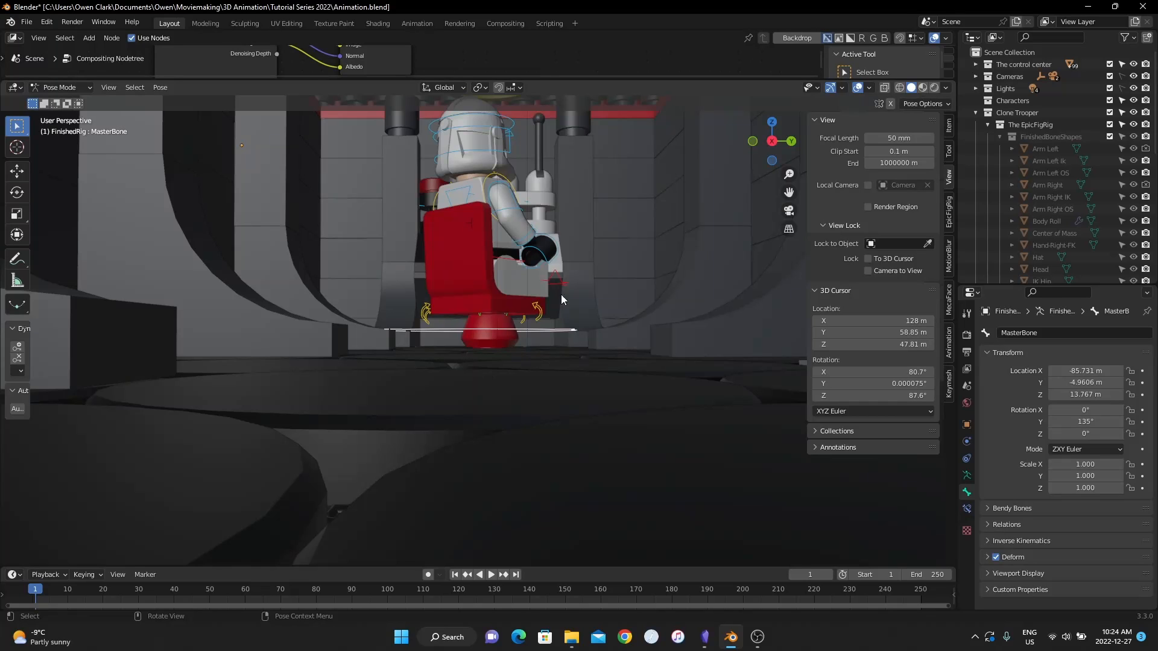
scroll(566, 284, up, 5)
middle_drag(572, 272, 435, 267)
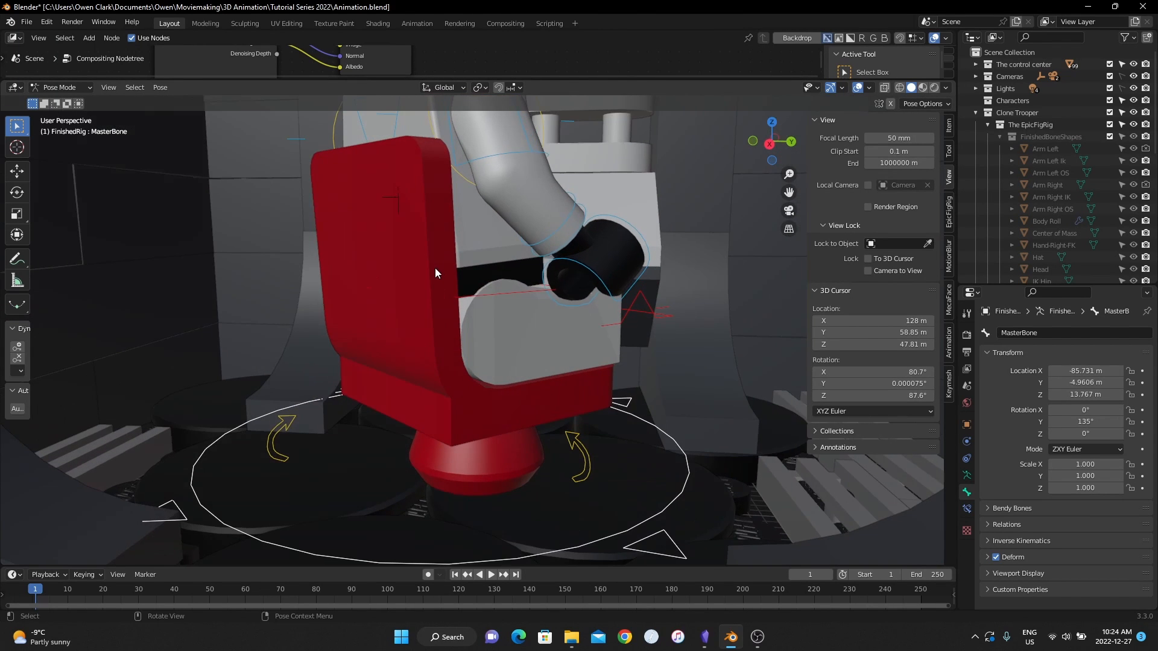
click(430, 373)
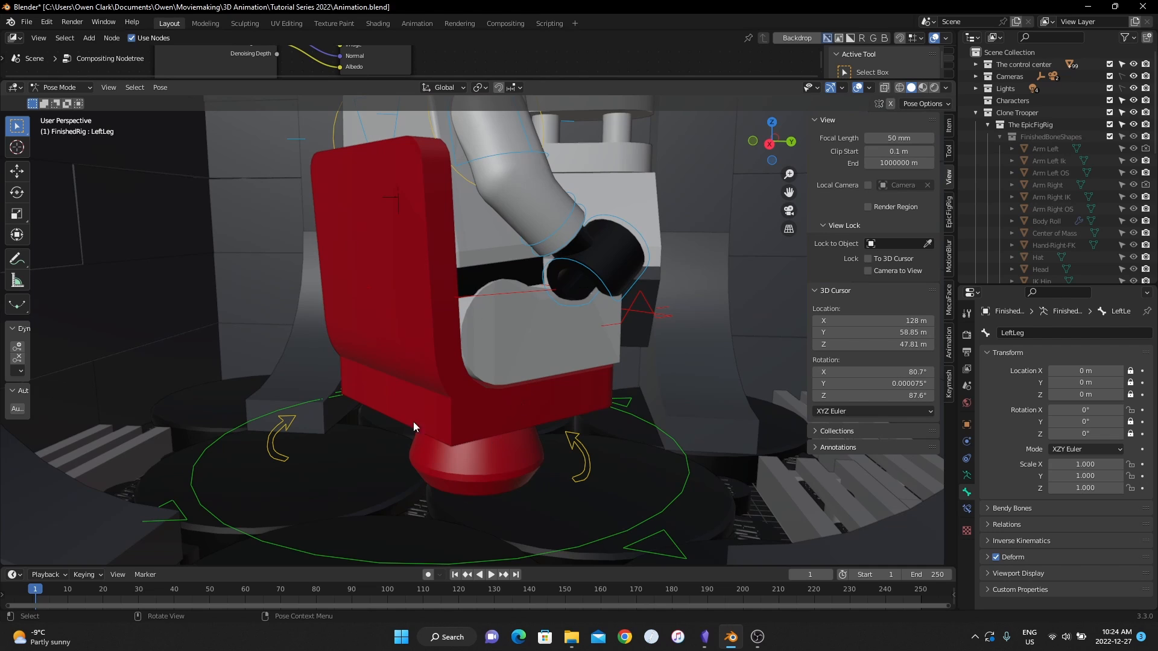
click(63, 88)
click(56, 101)
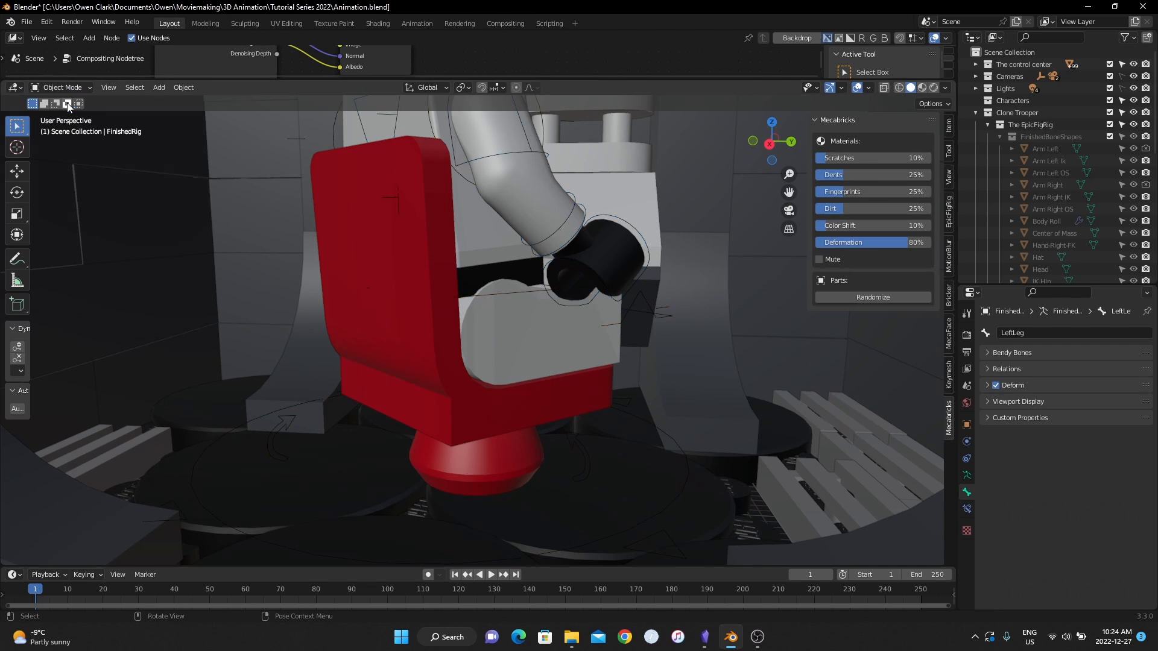
Step: Create a new collection inside Clone Trooper and move it out to the top level of the Scene Collection
click(986, 113)
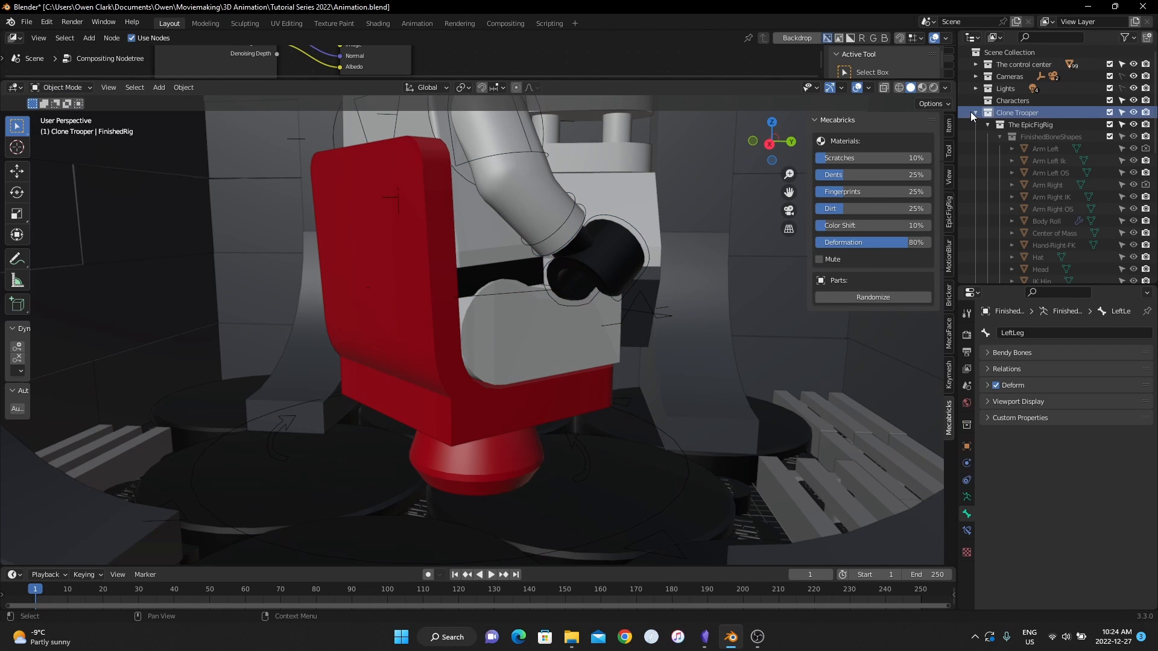
click(972, 112)
right_click(997, 151)
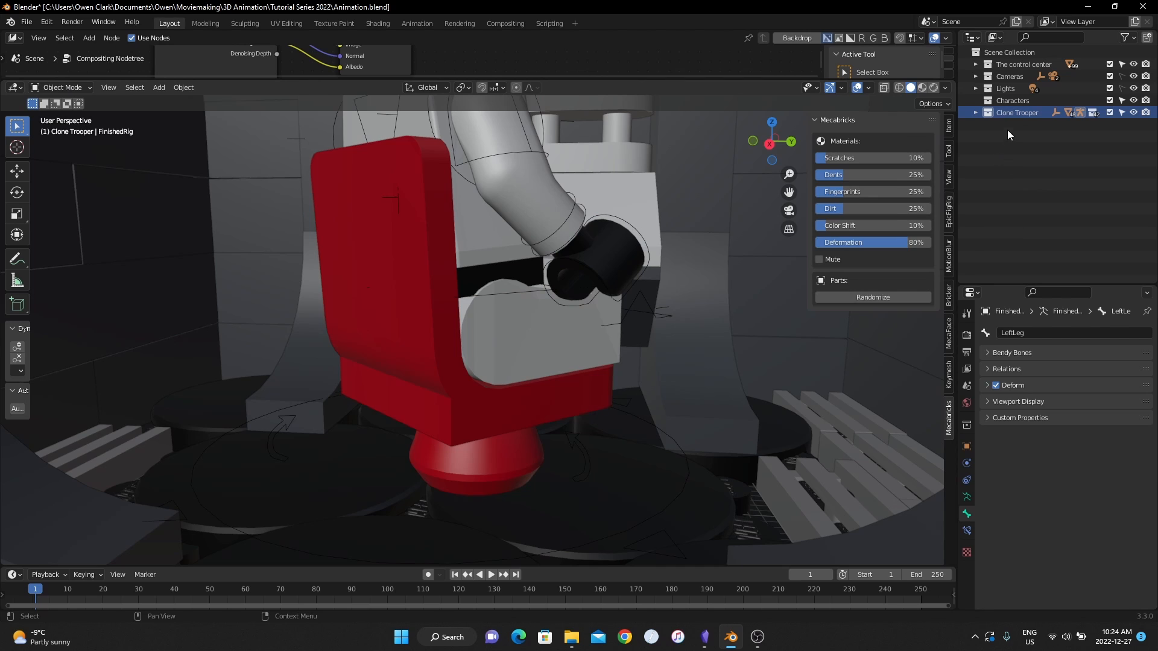
click(974, 113)
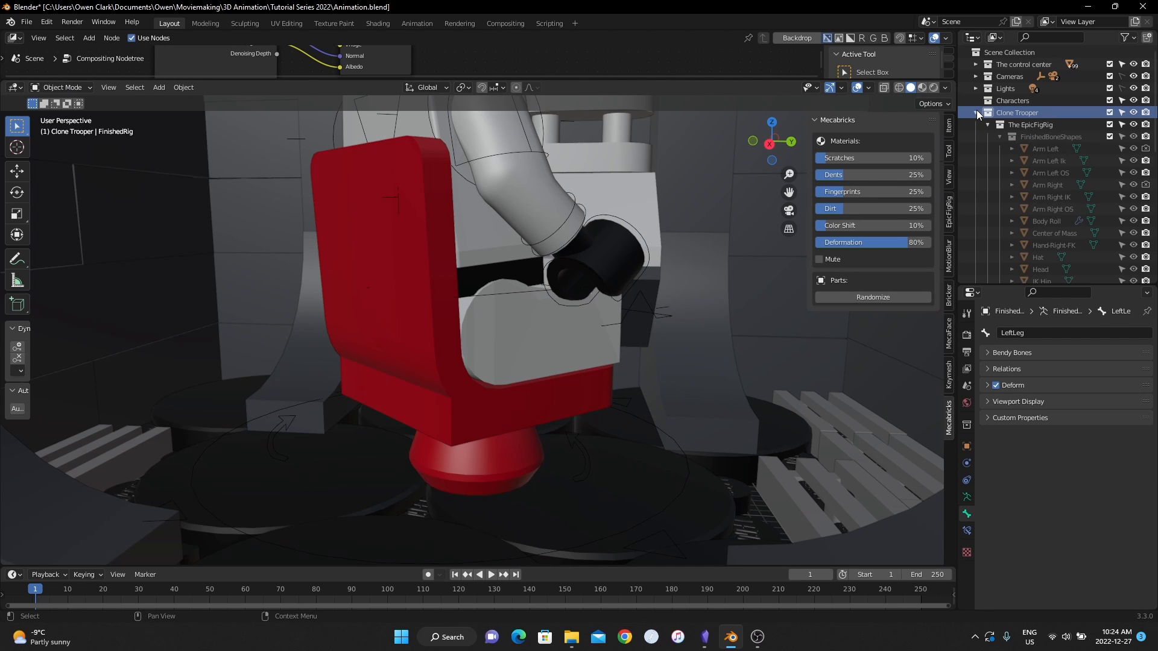
click(986, 125)
click(1019, 138)
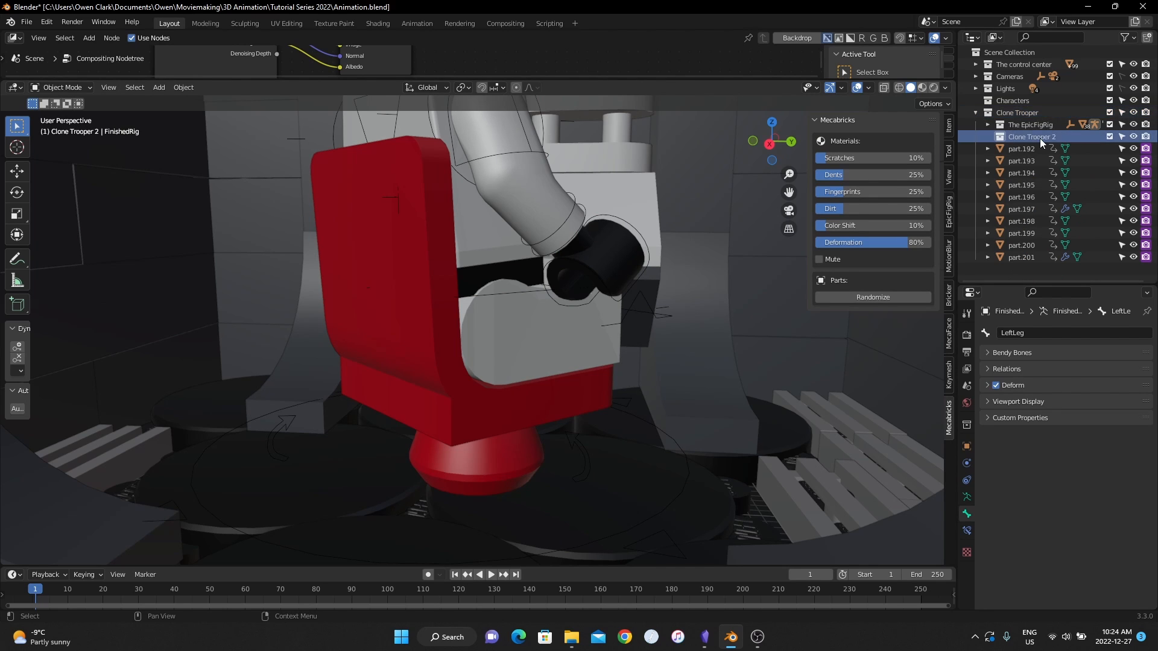
drag(1039, 139, 1018, 103)
click(974, 125)
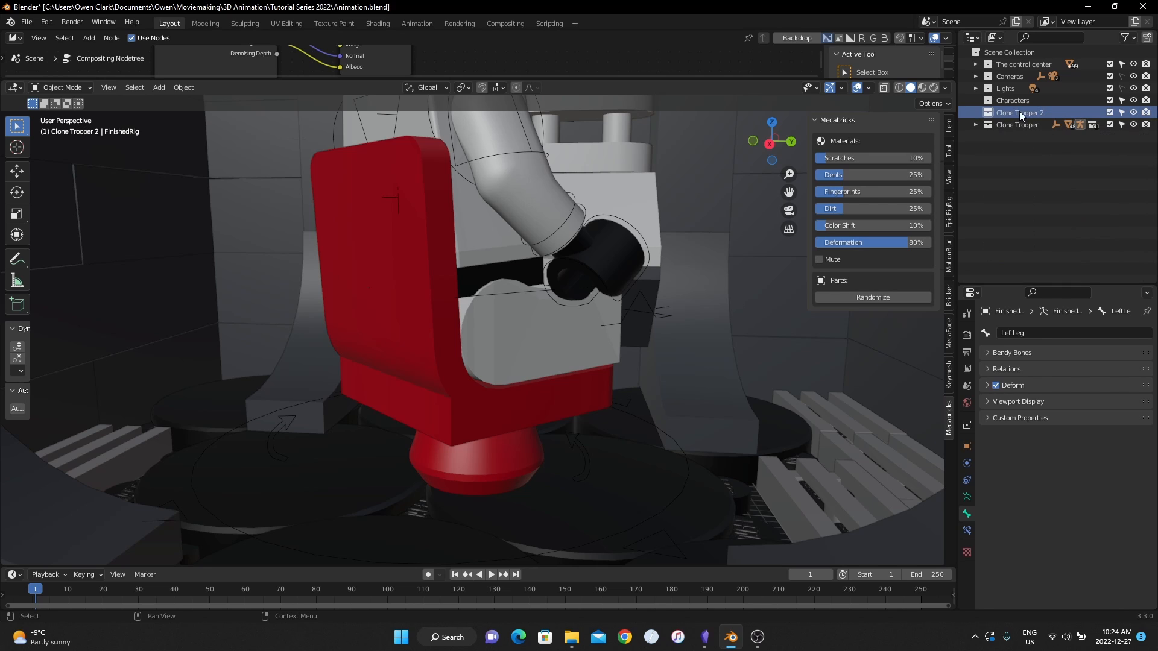
Step: Rename the new top-level collection to Chair
double_click(1018, 112)
text(Chai)
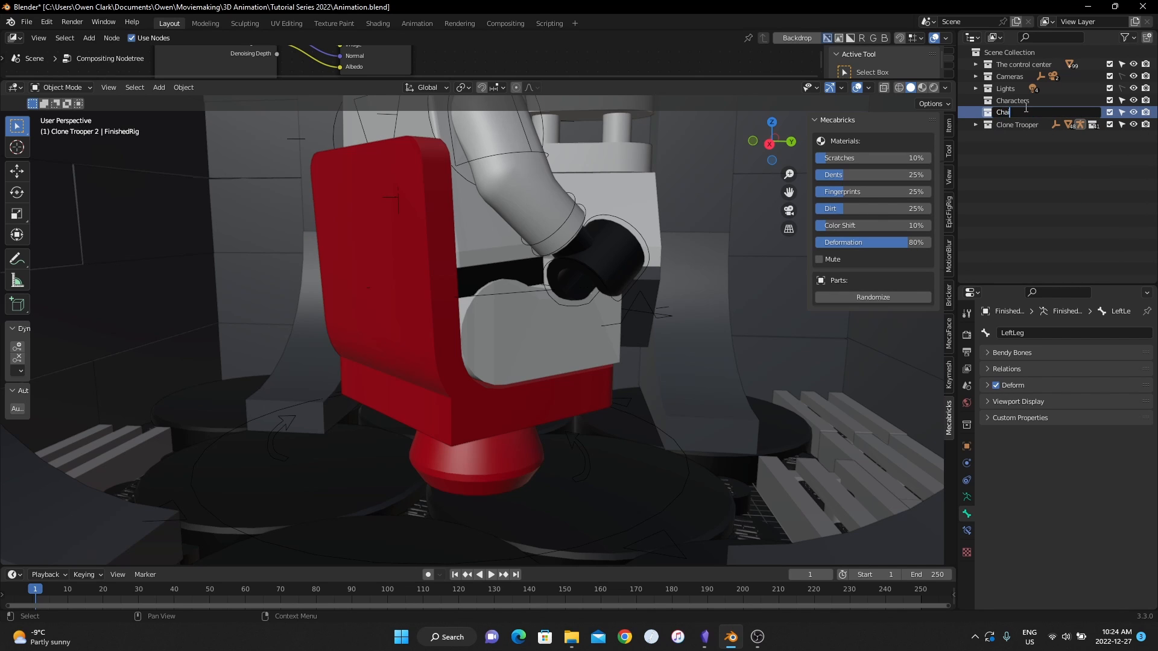
text(rRi)
key(Return)
Step: Select the chair's red seat and base parts and move both into the Chair collection
click(498, 468)
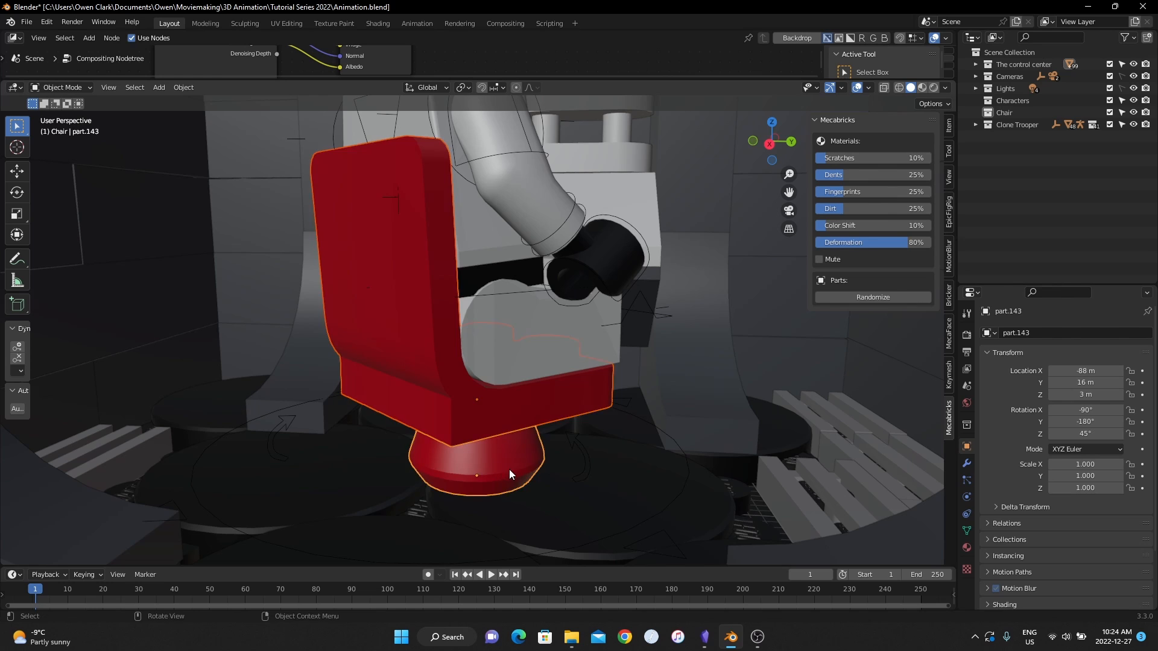
key(KP_Divide)
middle_drag(541, 421, 518, 410)
key(KP_Divide)
key(m)
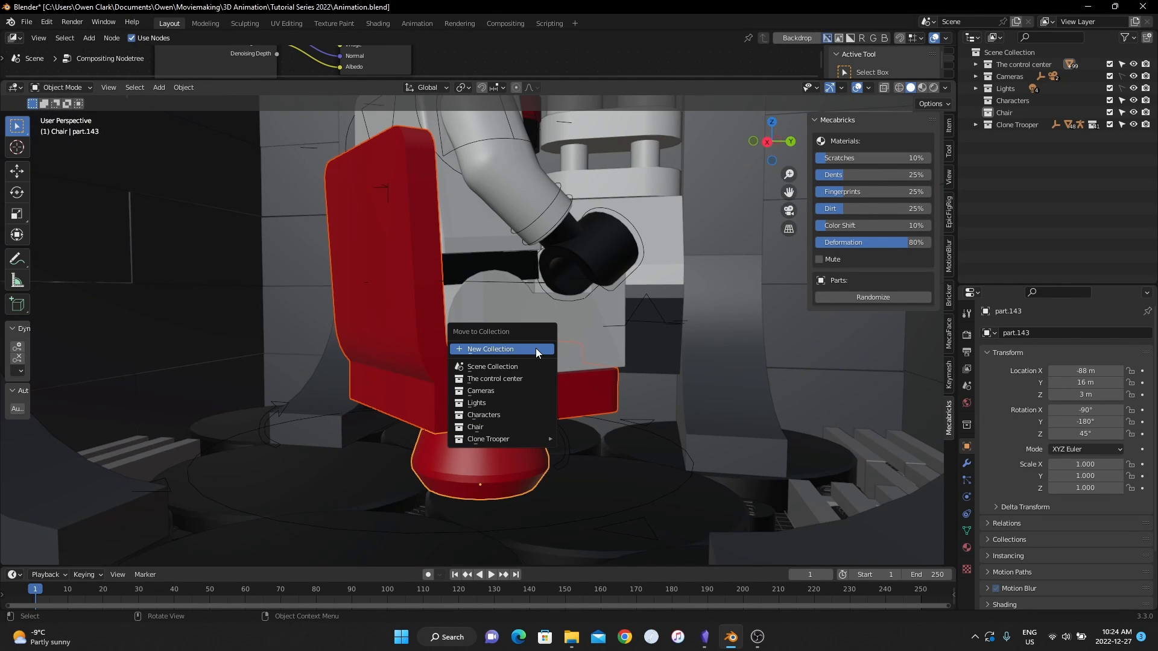
click(486, 427)
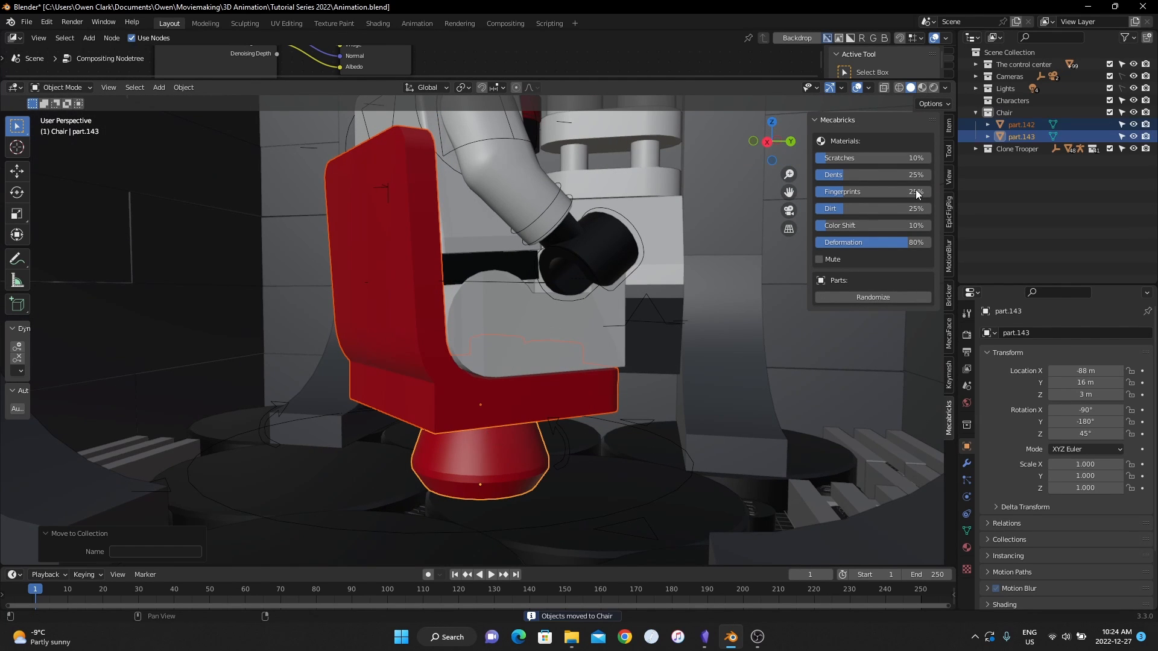
Step: Select only the chair's base, part.143, in the Chair collection
click(1019, 125)
click(1021, 137)
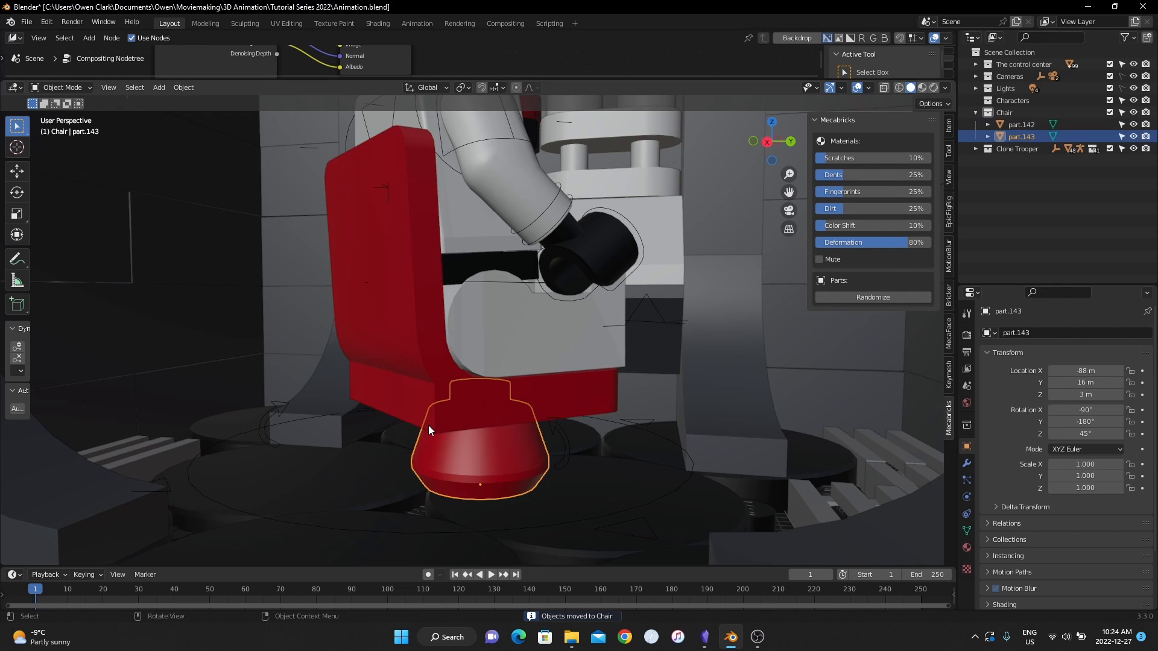
middle_drag(428, 425, 476, 453)
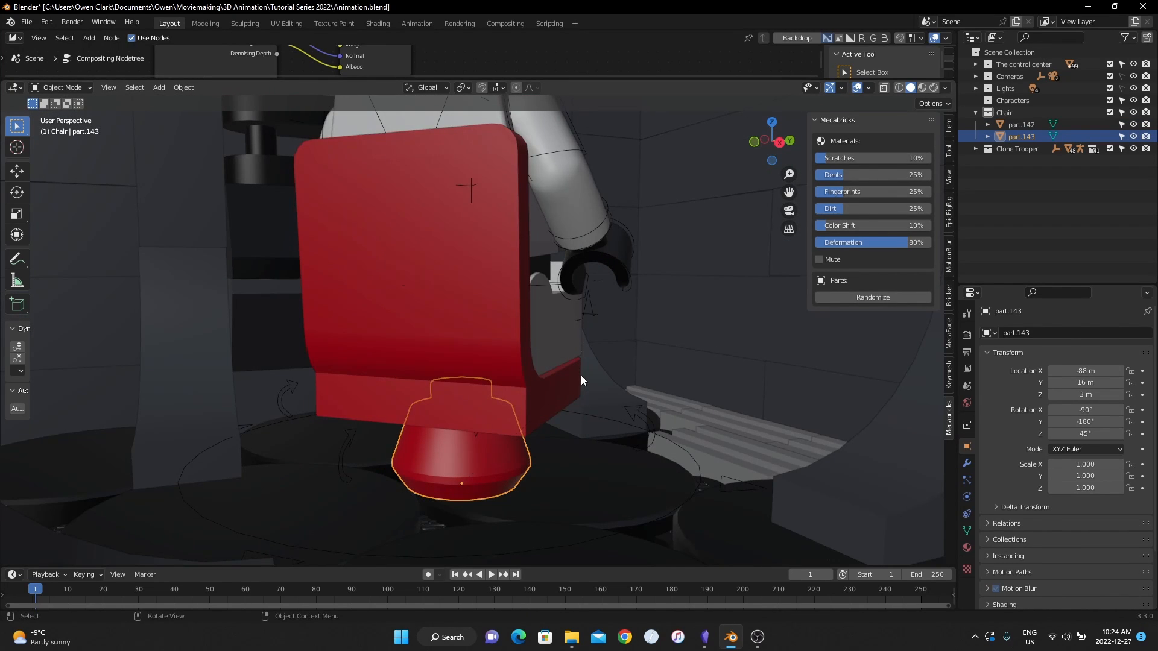
Step: Try rotating the chair's base around the global Z axis
key(r)
key(z)
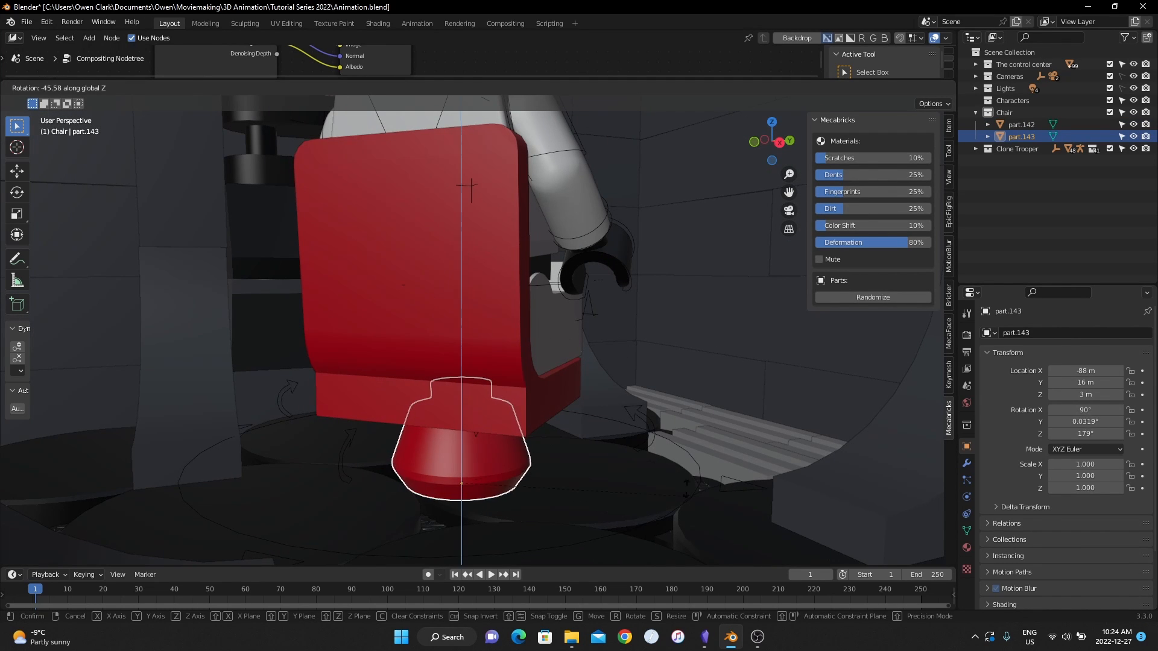
click(624, 382)
middle_drag(624, 382, 513, 480)
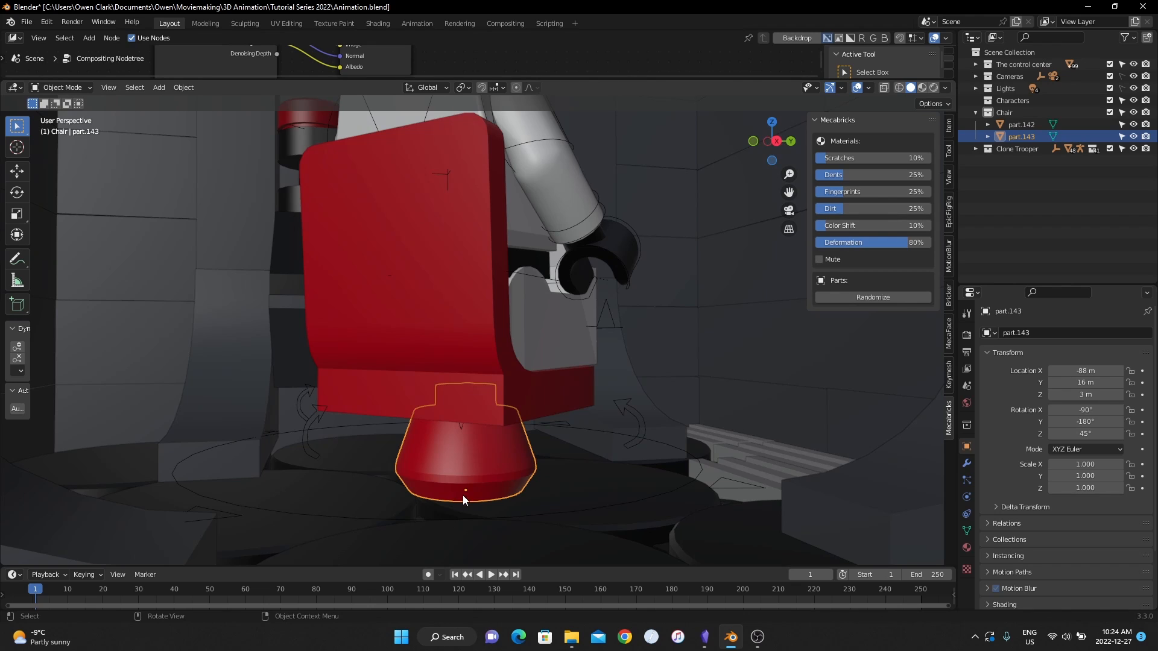
Step: Snap the 3D cursor to the selected chair base and add a cube empty at that point
scroll(613, 384, up, 2)
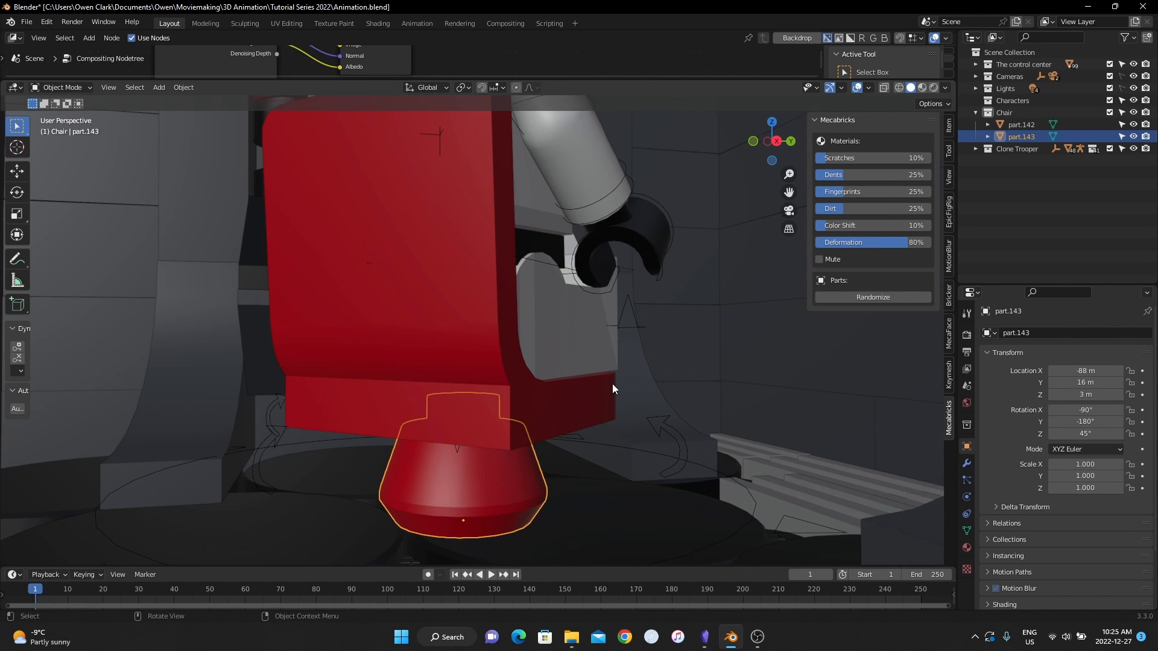
key(shift+s)
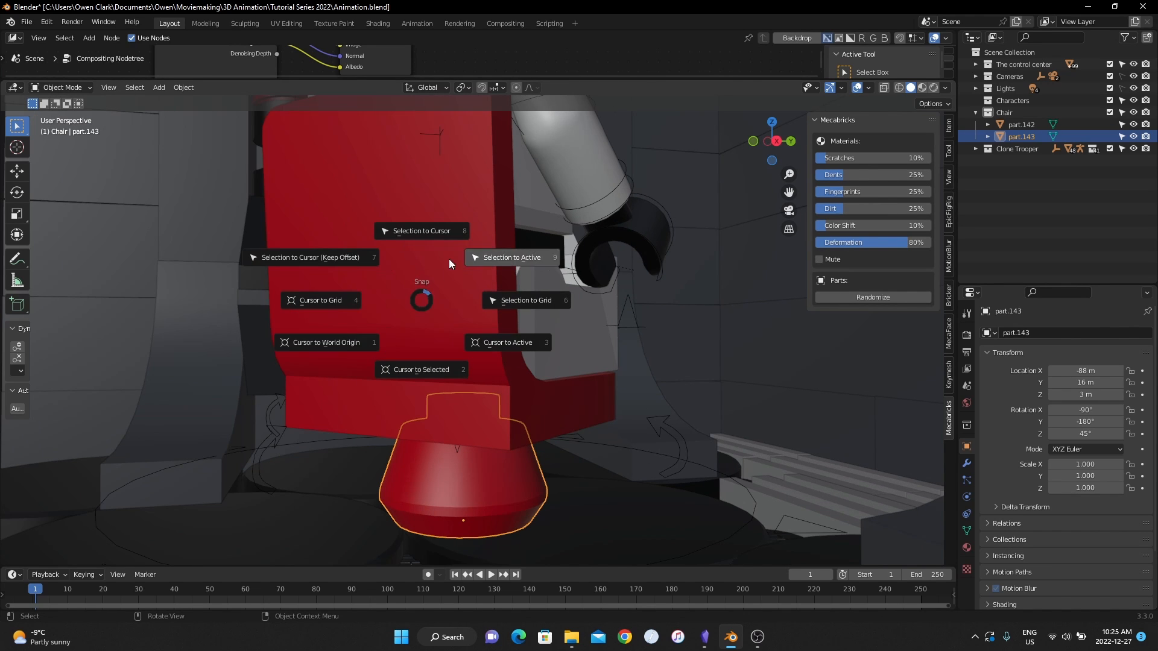
click(421, 372)
key(shift+a)
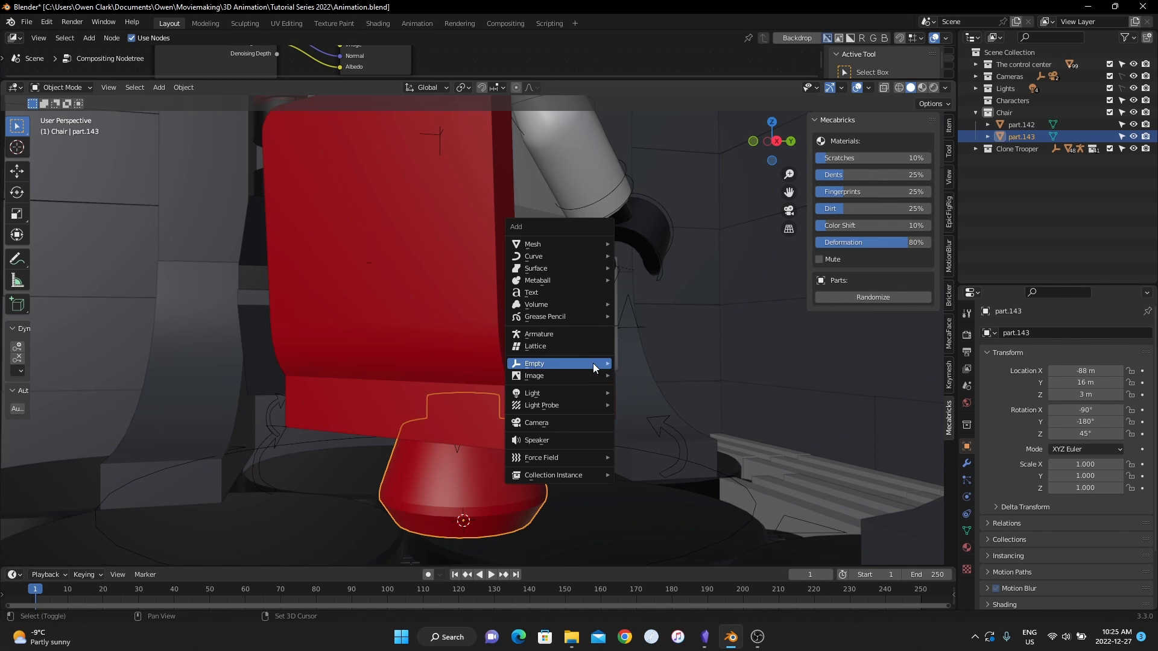
mouse_move(593, 363)
click(645, 416)
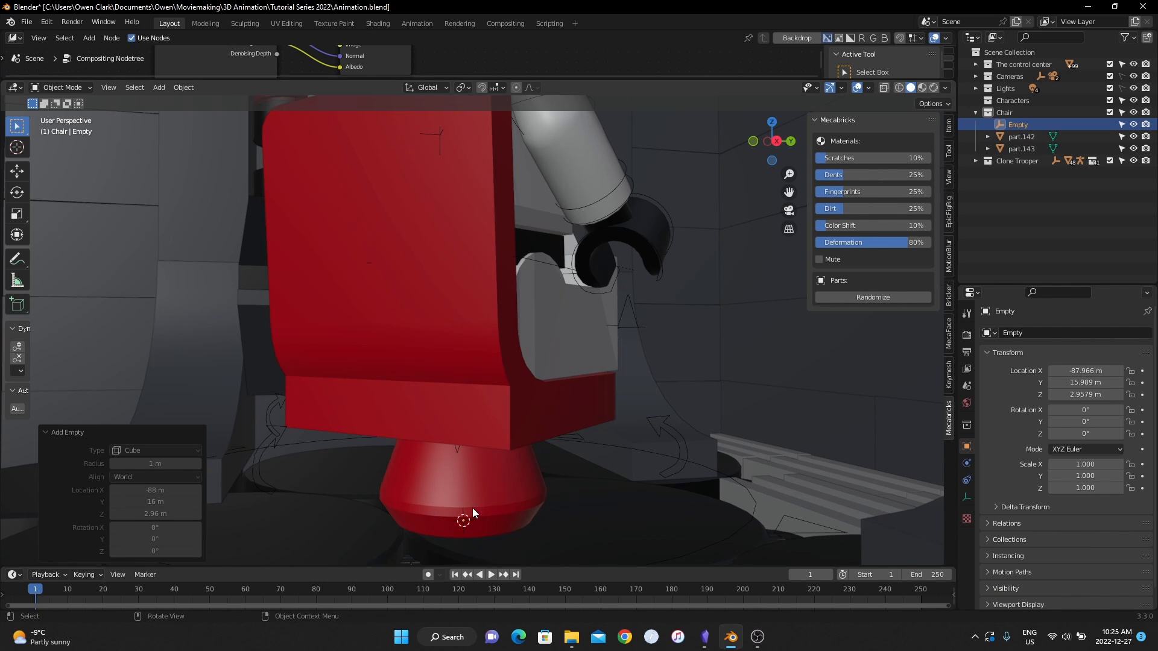
Step: Scale the cube empty uniformly to about 8.35 and rotate it around Z to about -44.3° to match the chair's seat
key(s)
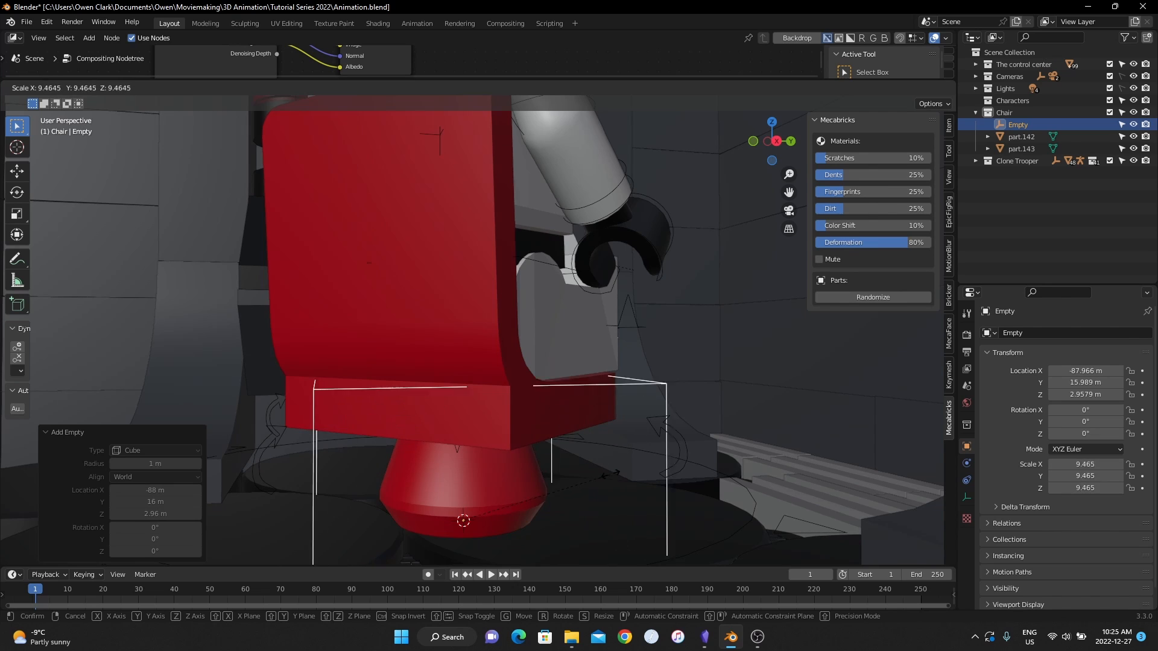
click(577, 338)
scroll(576, 337, down, 3)
scroll(577, 336, up, 2)
key(s)
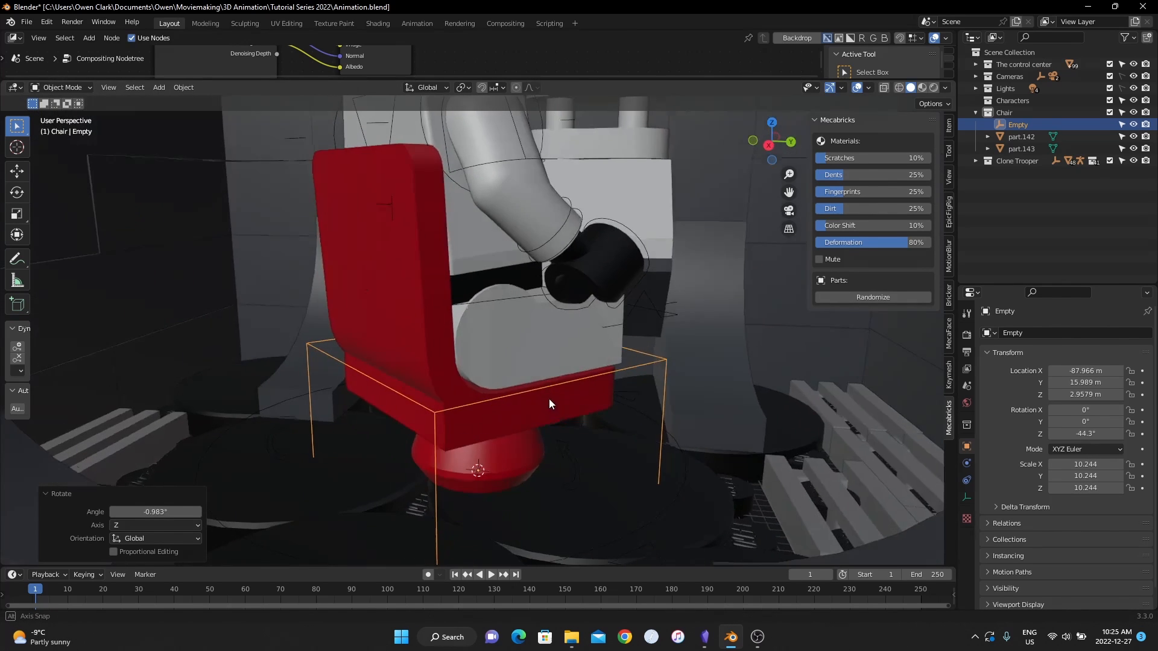
scroll(549, 397, up, 1)
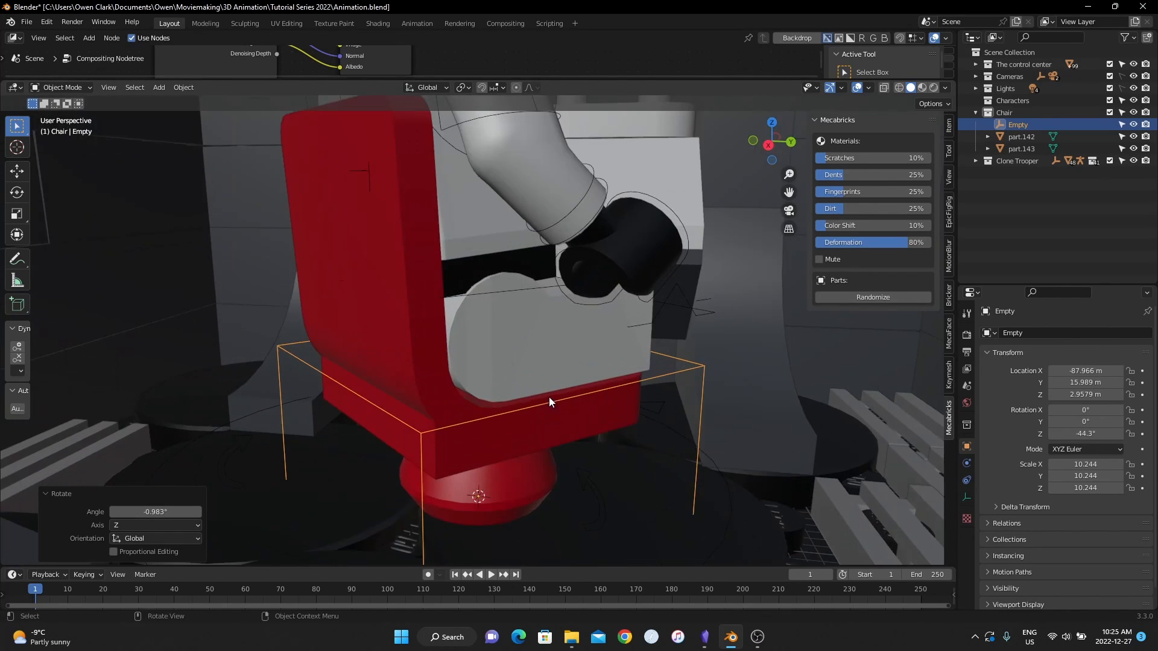
key(s)
click(637, 415)
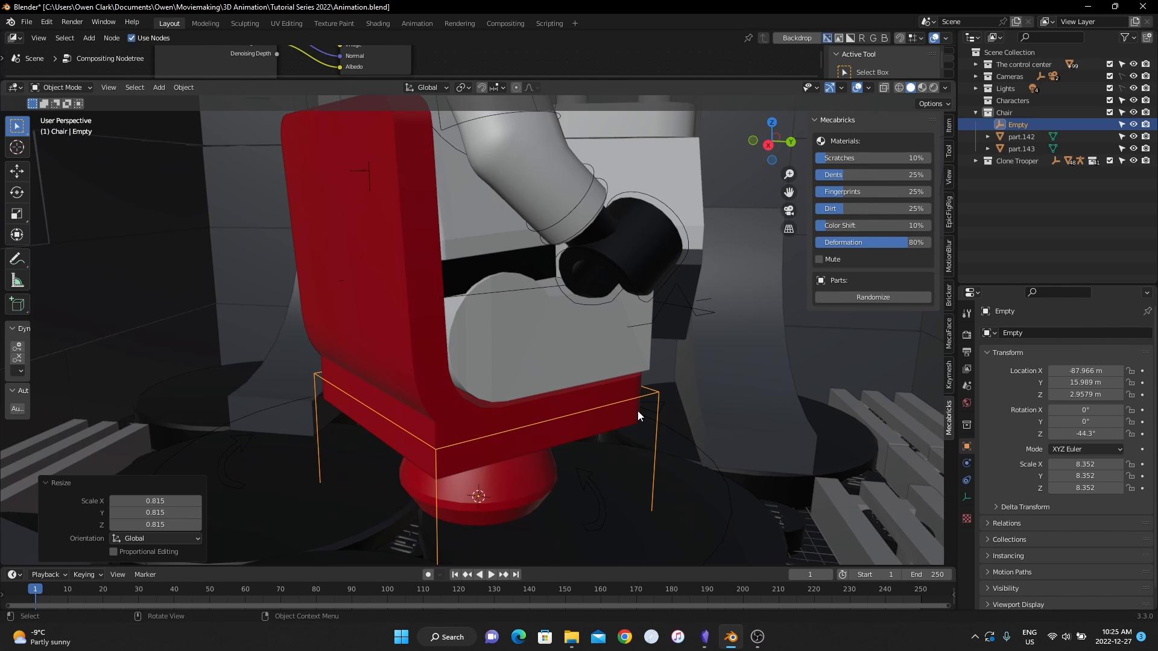
key(g)
right_click(638, 411)
Step: Parent the chair's base and seat to the cube empty using Object (Keep Transform)
middle_drag(534, 417, 575, 403)
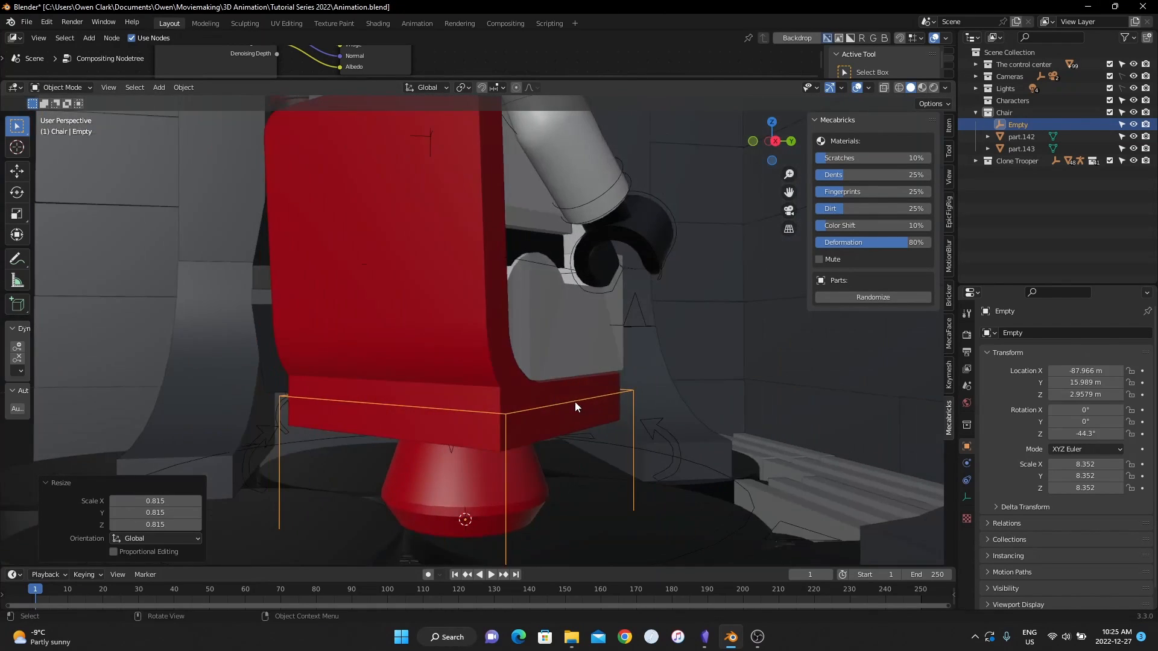
scroll(576, 401, down, 4)
middle_drag(613, 363, 526, 385)
scroll(526, 385, up, 3)
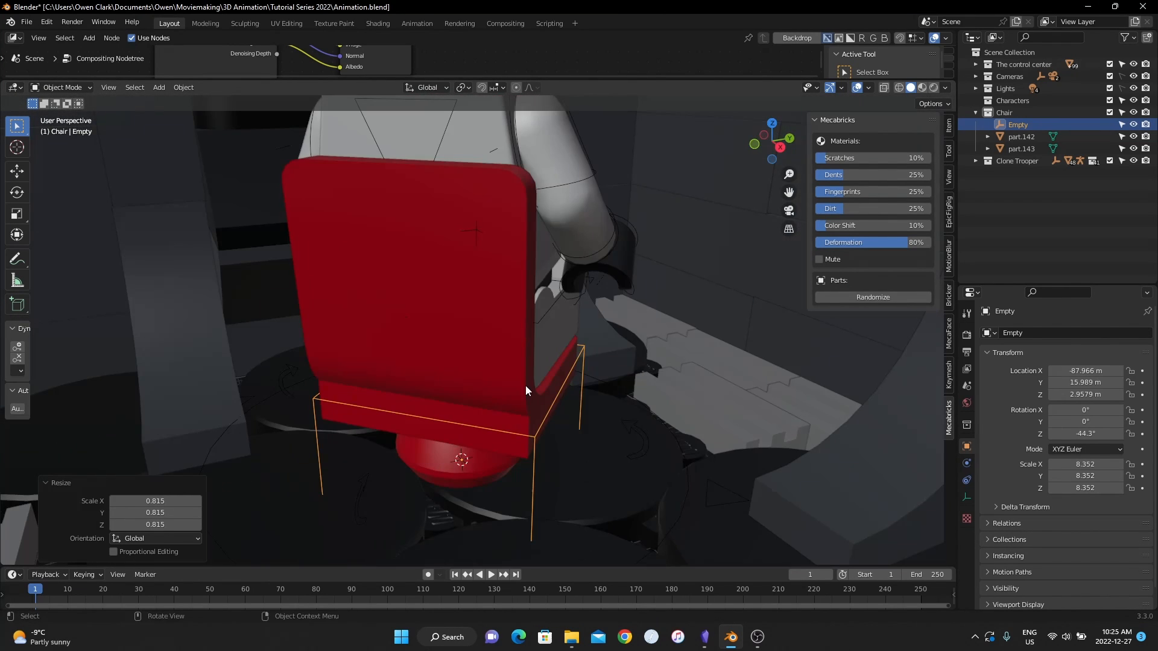
click(433, 463)
shift+click(310, 219)
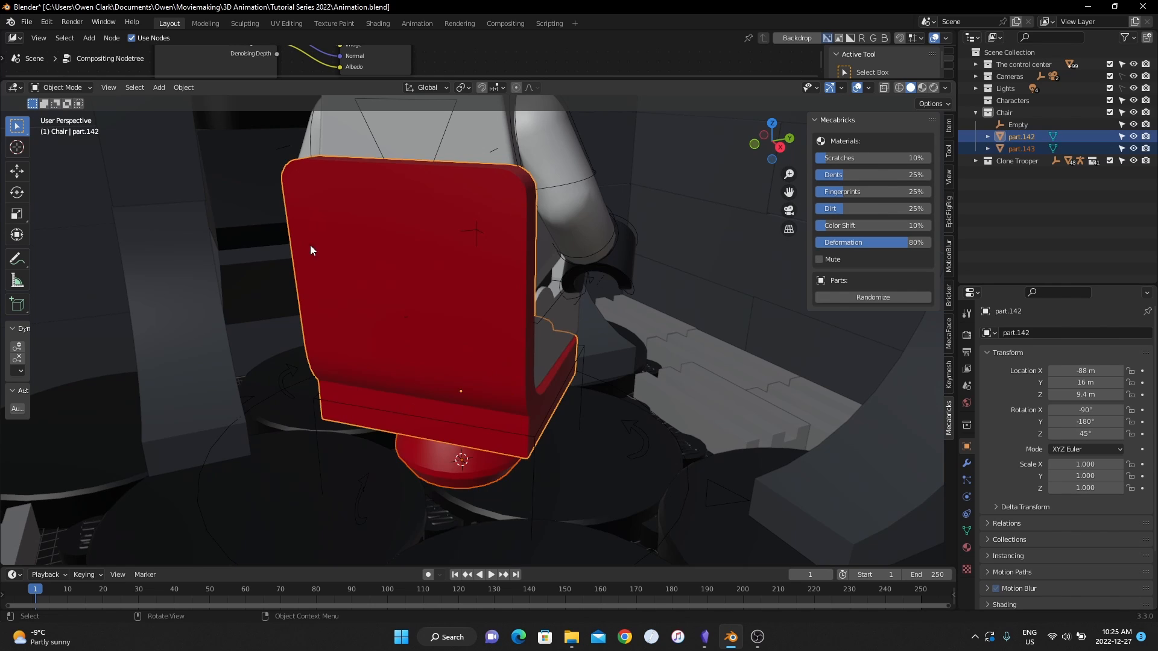
shift+click(313, 427)
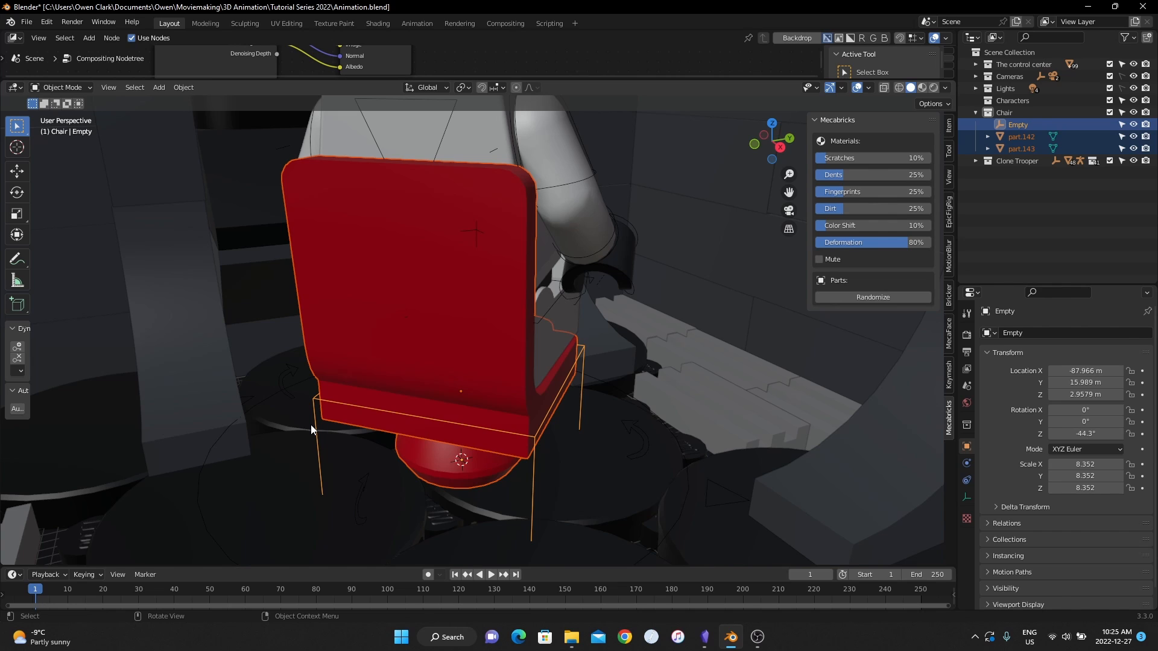
key(ctrl+p)
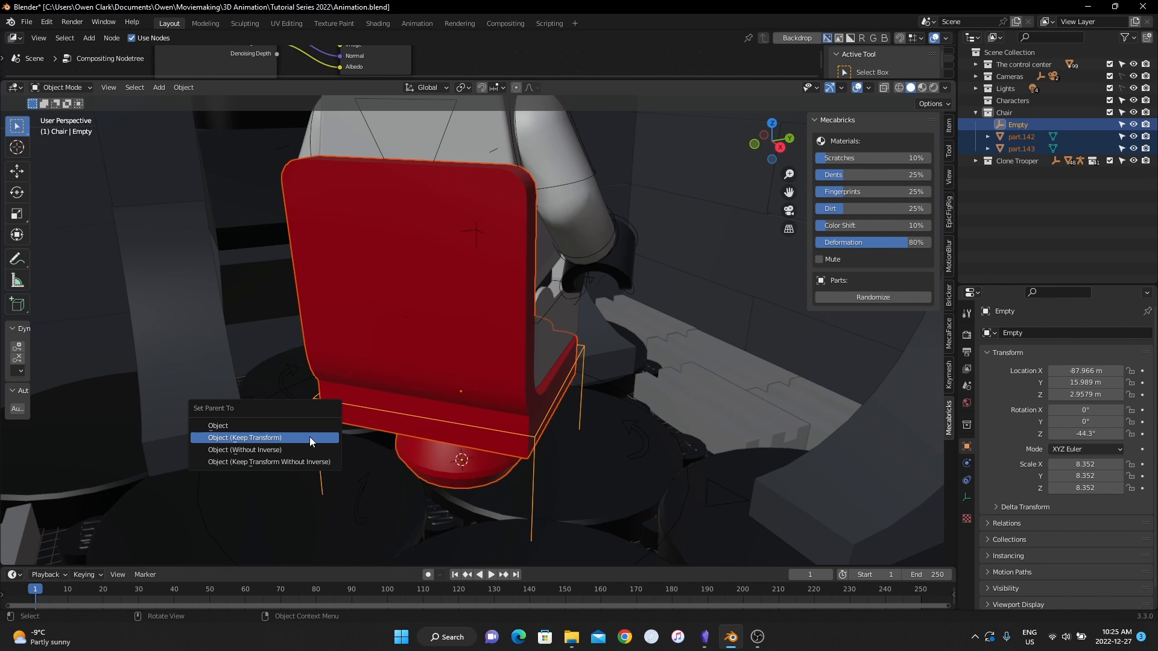
click(310, 438)
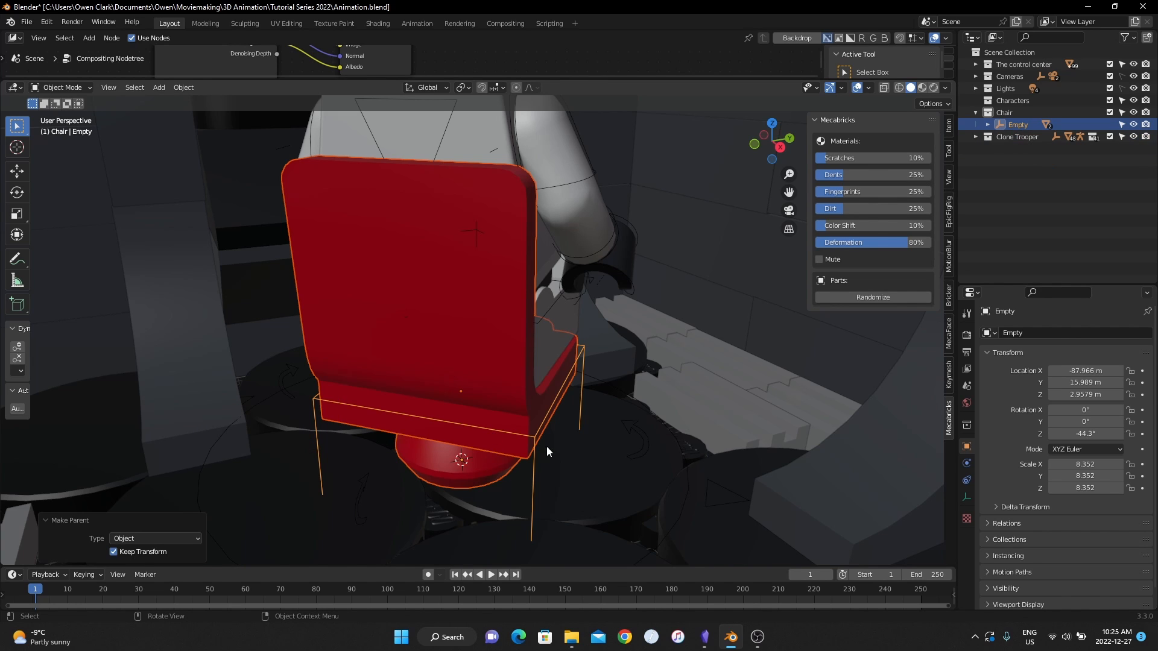
Step: Try rotating the cube empty together with its parented chair parts
key(r)
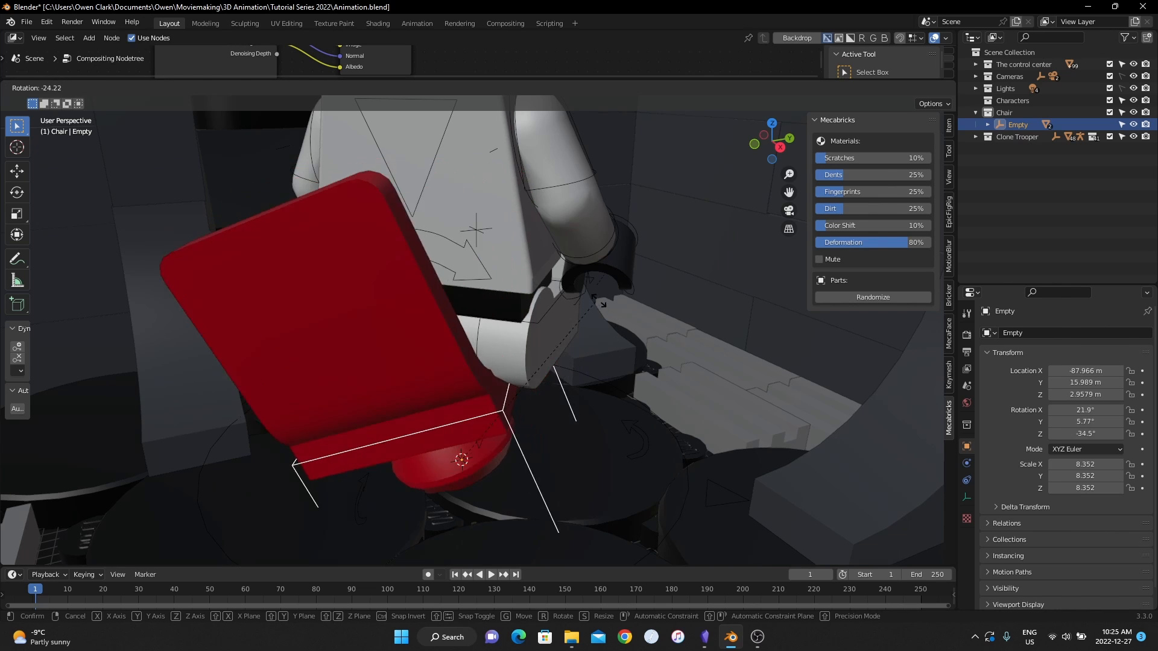
key(z)
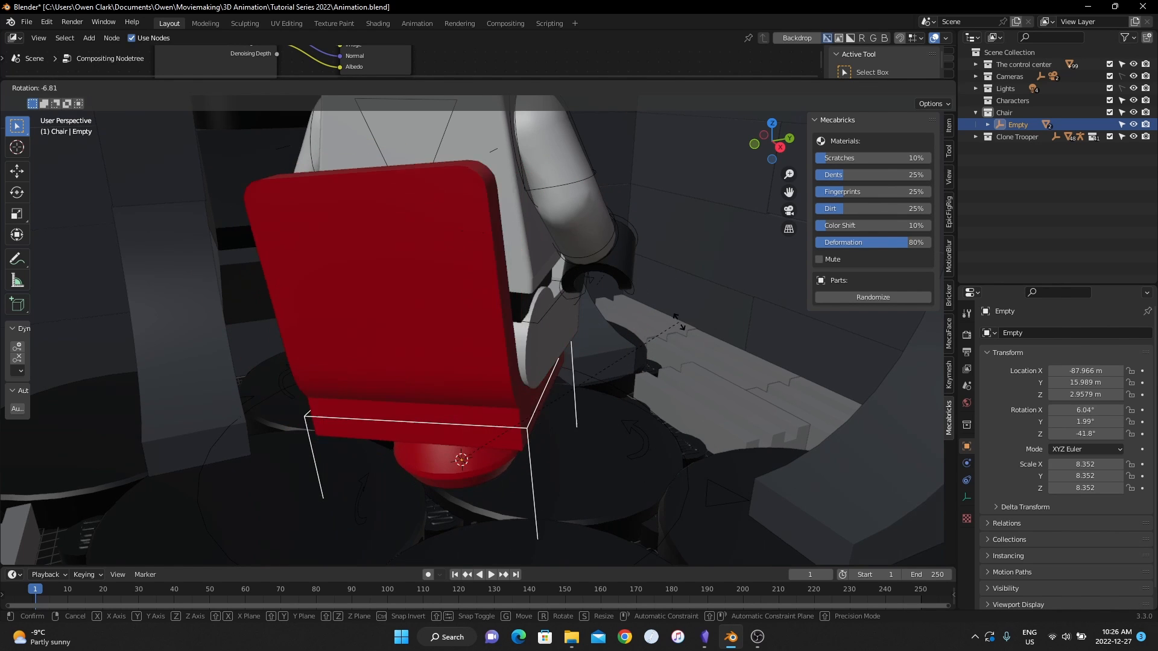
click(678, 327)
key(r)
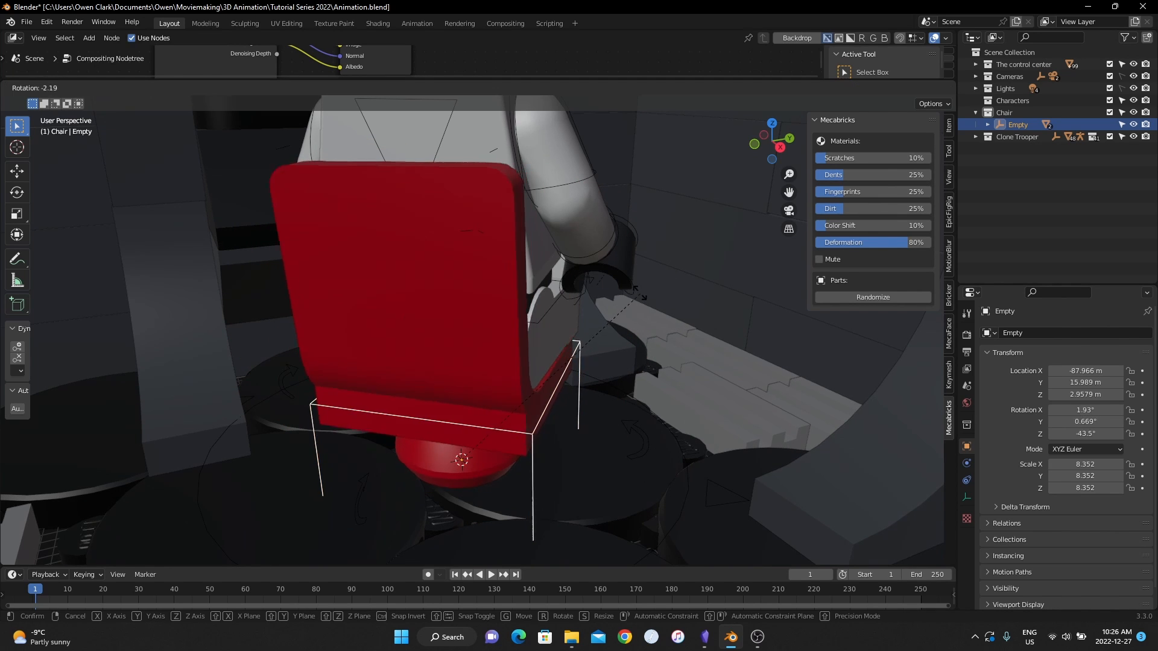
click(683, 251)
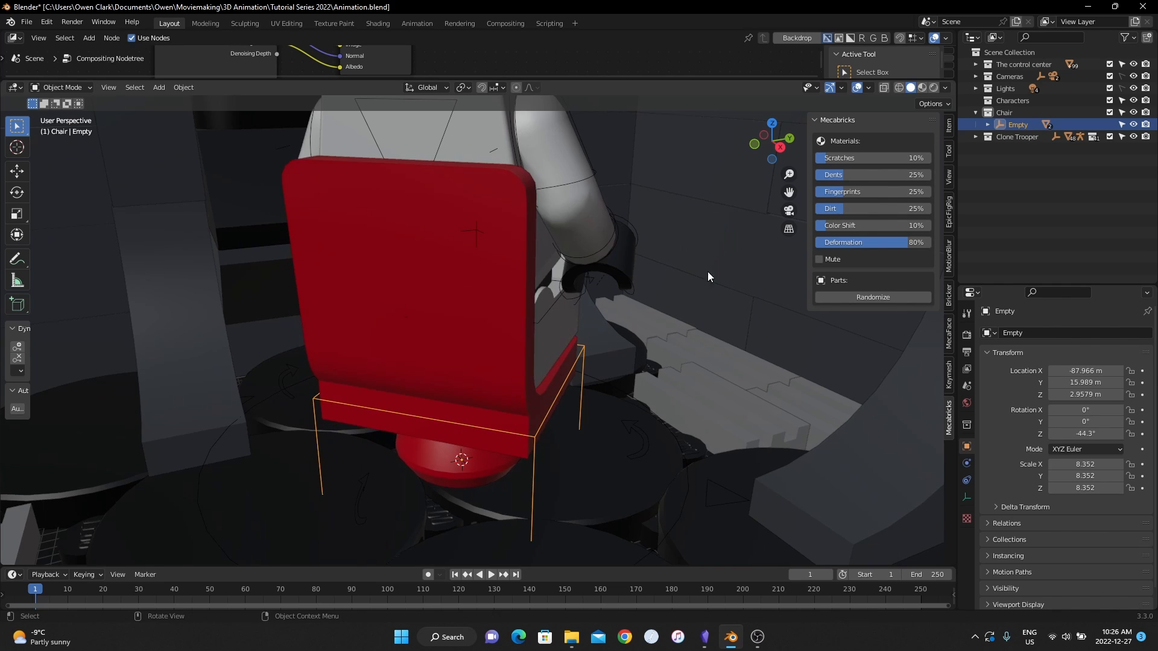
Step: Try rotating the clone trooper rig's MasterBone freely and around the global Z axis
middle_drag(707, 272, 682, 313)
scroll(657, 306, up, 3)
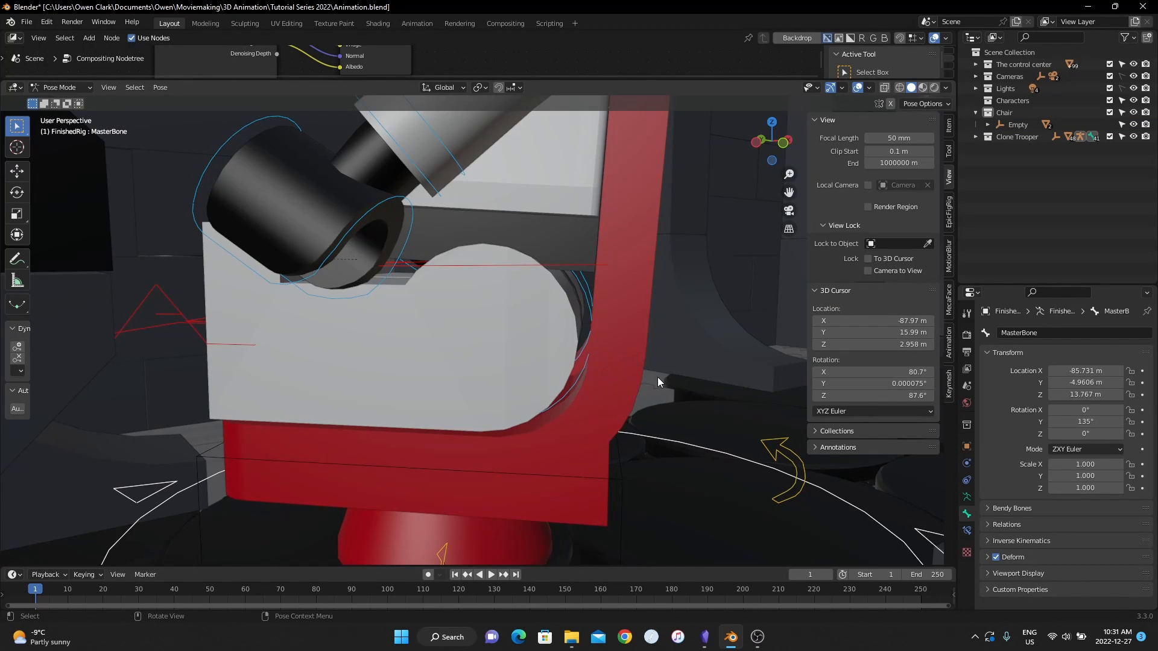
key(r)
key(r)
right_click(650, 334)
shift+middle_drag(647, 503, 577, 407)
scroll(634, 385, down, 2)
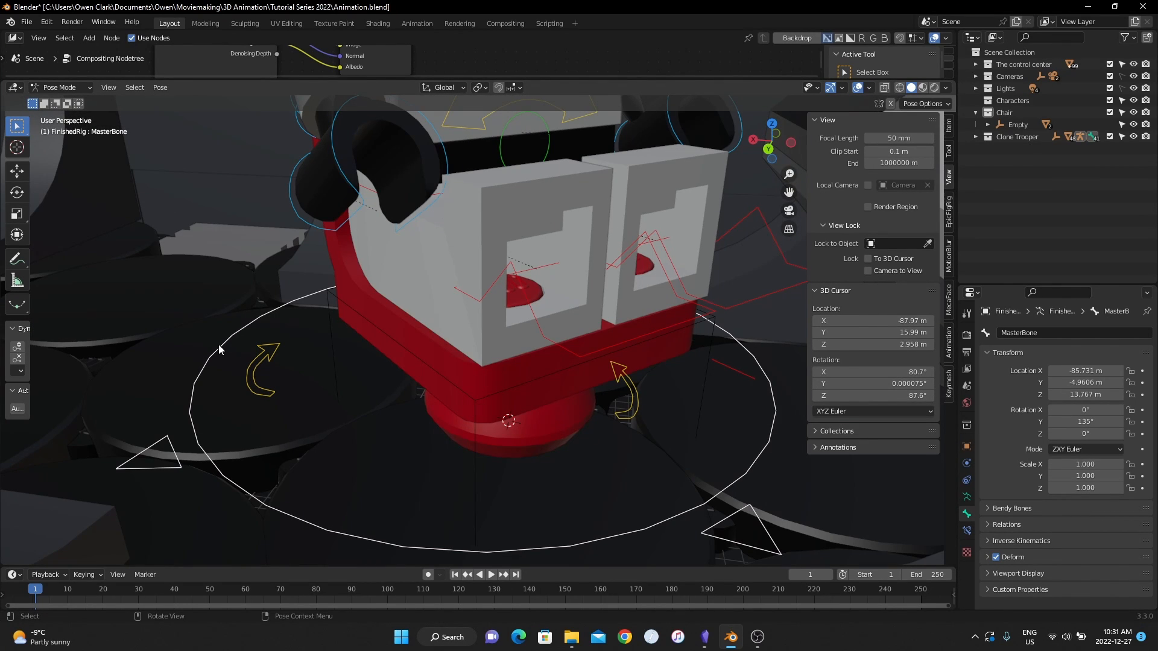
key(r)
key(z)
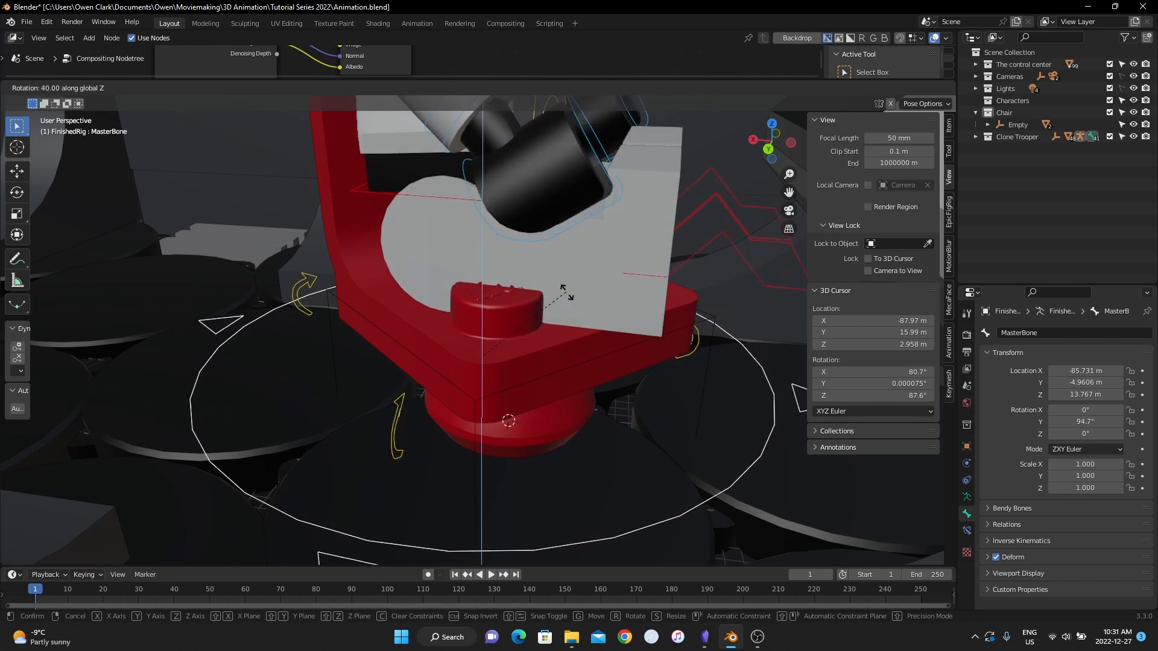
key(Escape)
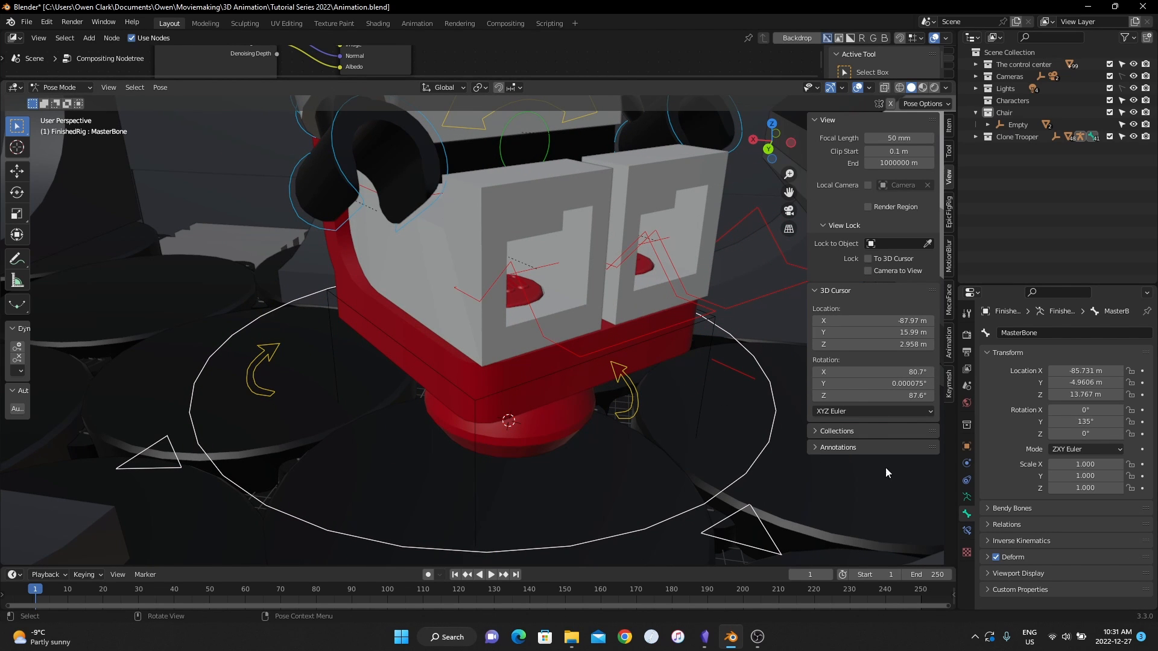
Step: Add a Child Of constraint targeting the chair's Empty to the rig's MasterBone, set its inverse, and return to Object Mode
click(967, 530)
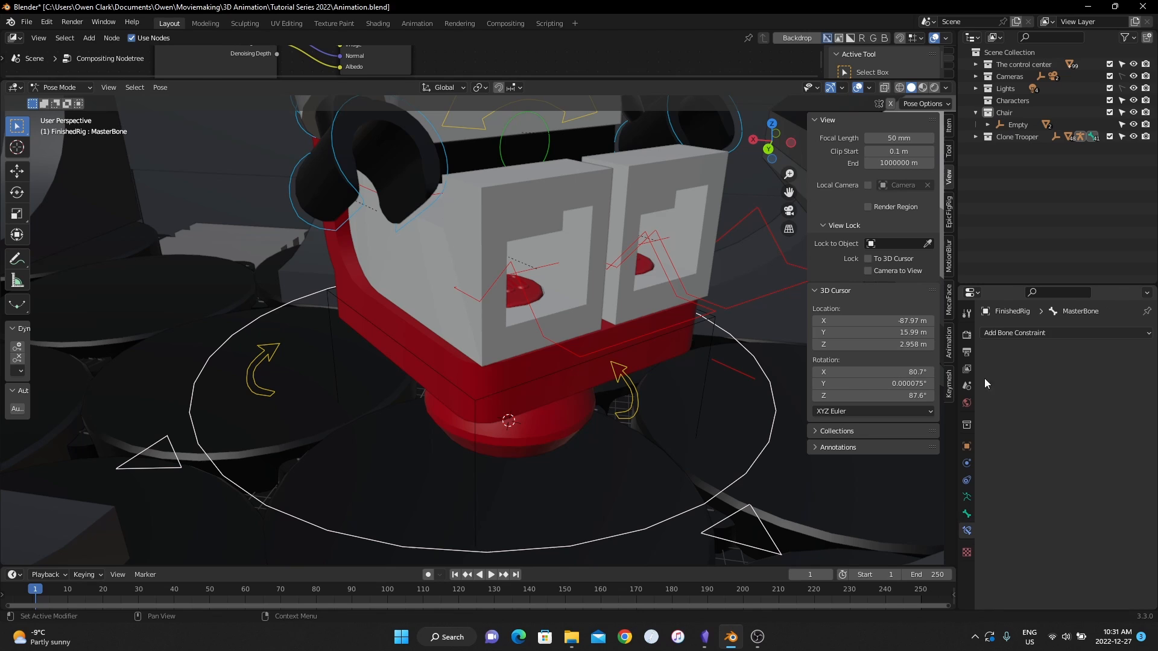
click(1001, 332)
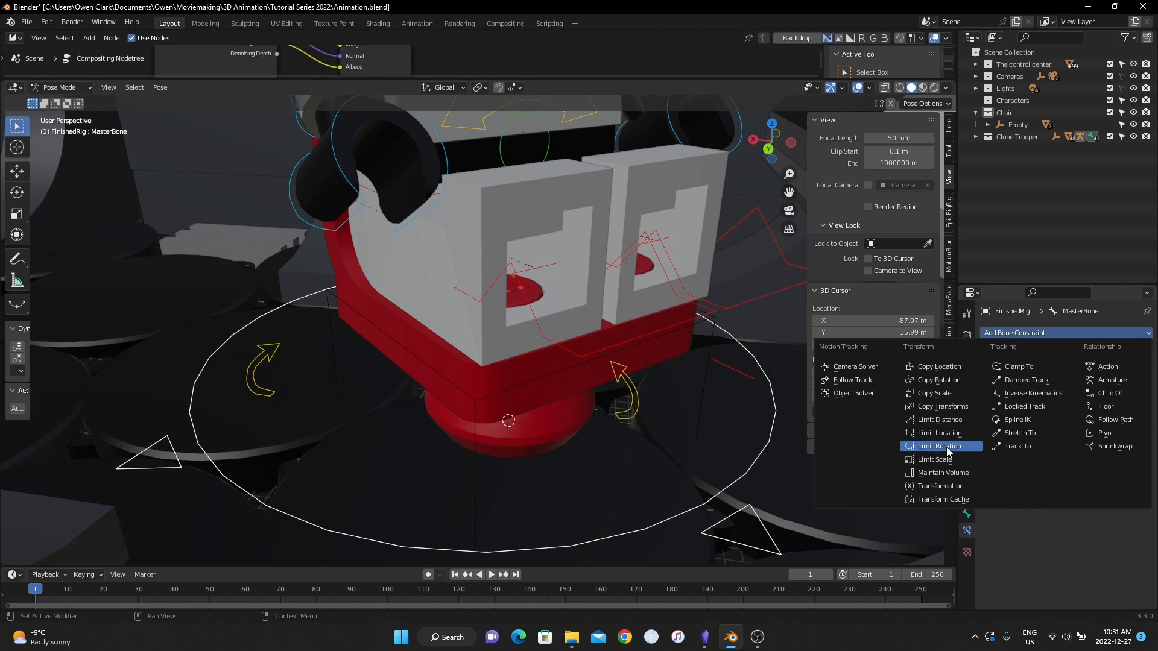
click(1124, 394)
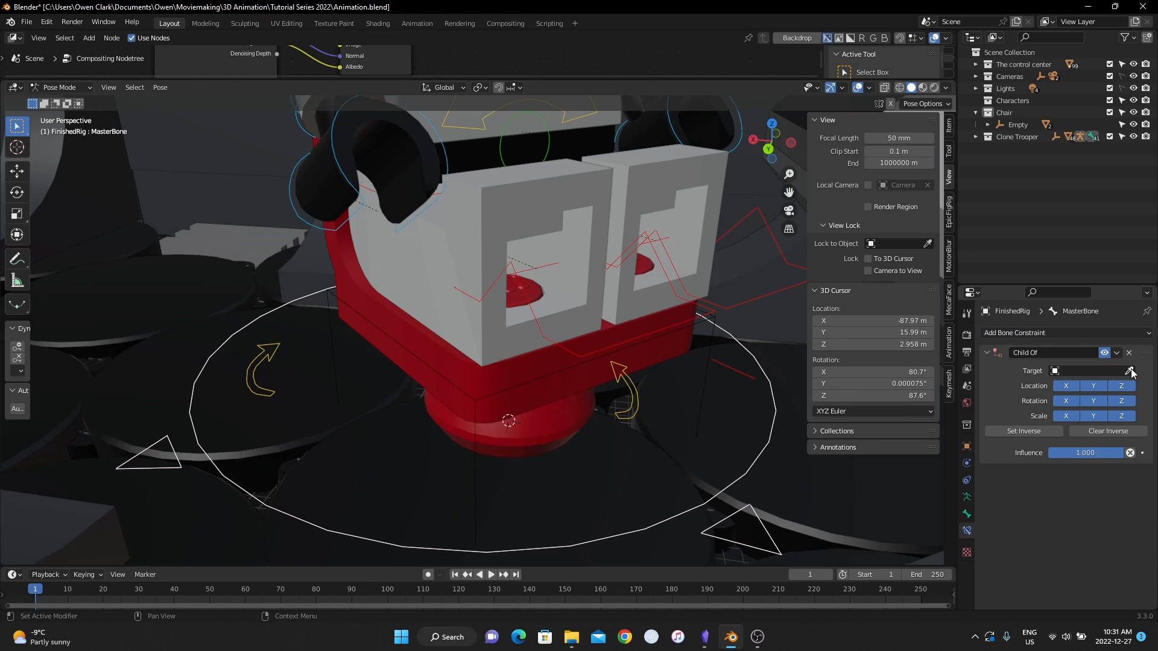
click(1129, 370)
click(476, 478)
click(1029, 431)
click(475, 407)
click(67, 88)
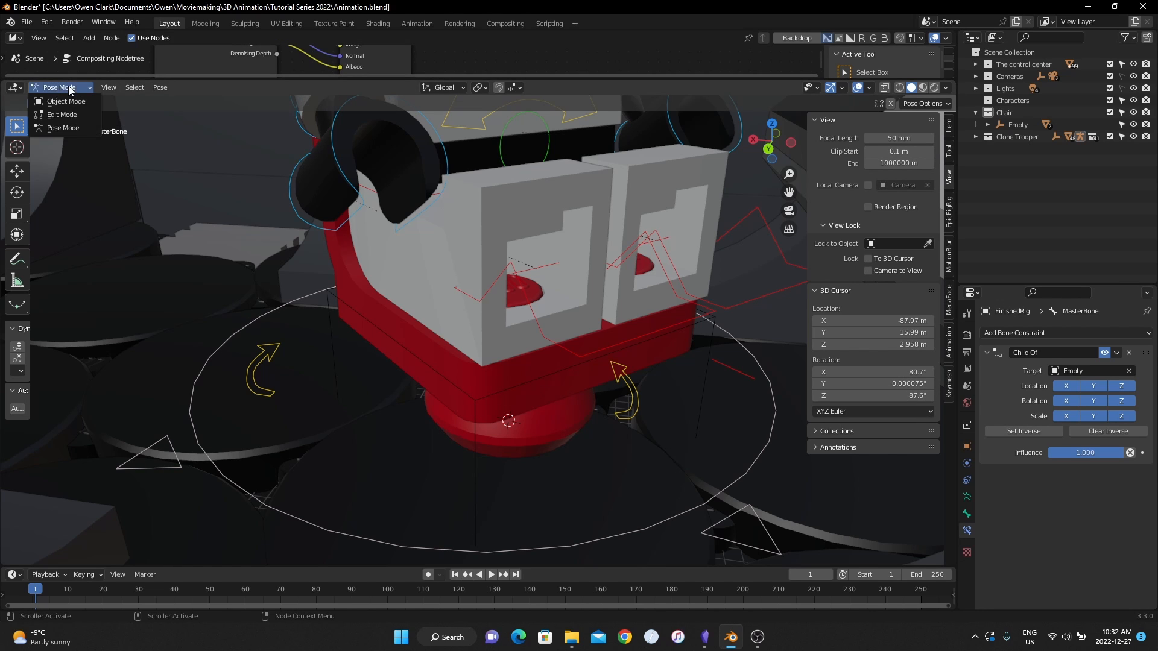
click(66, 101)
Step: Try rotating the chair's empty around the global Z axis with the trooper attached
click(469, 393)
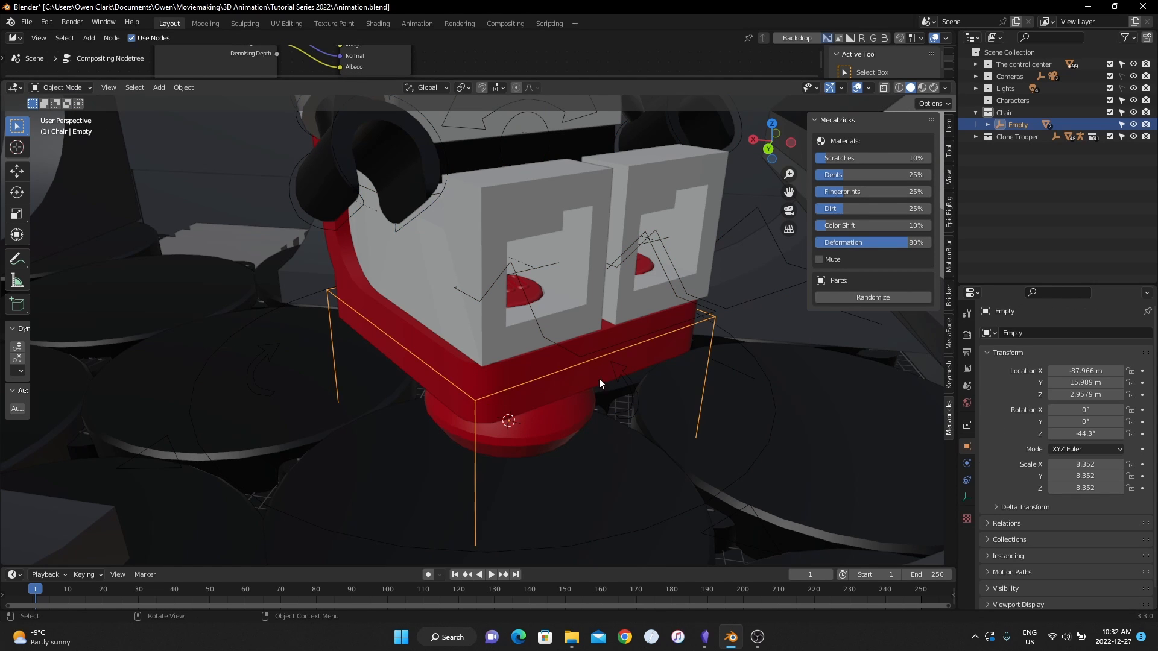
key(r)
key(z)
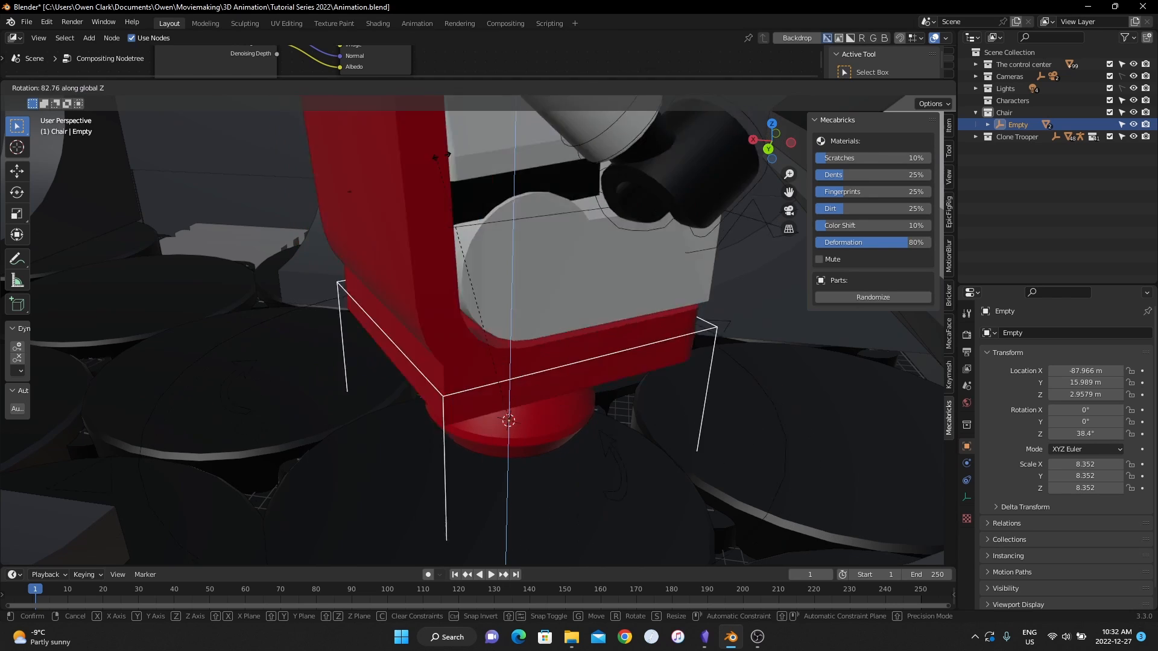
right_click(711, 316)
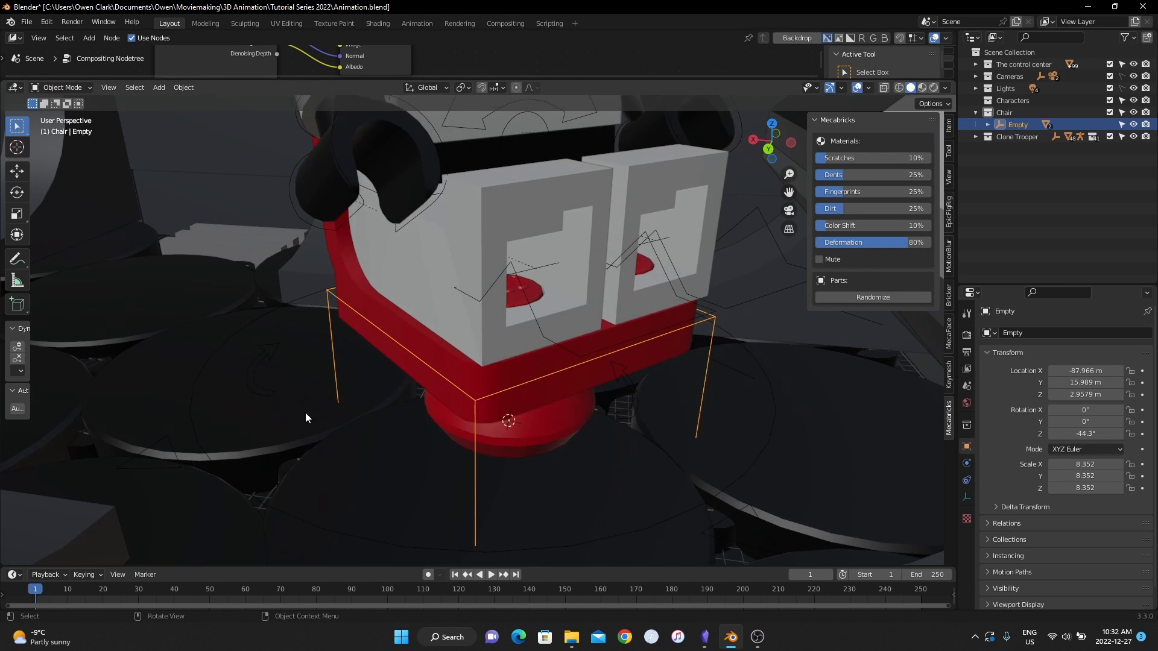
Step: Select the trooper's FinishedRig and show the scene through the camera with viewport overlays hidden
click(201, 369)
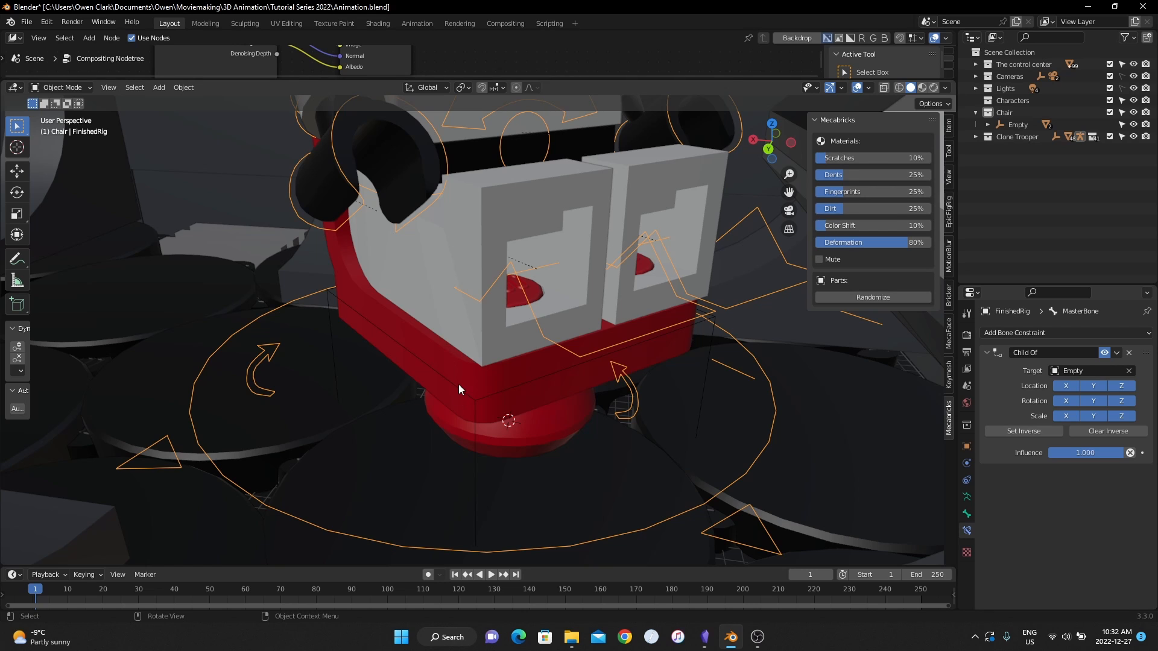
middle_drag(461, 392, 493, 373)
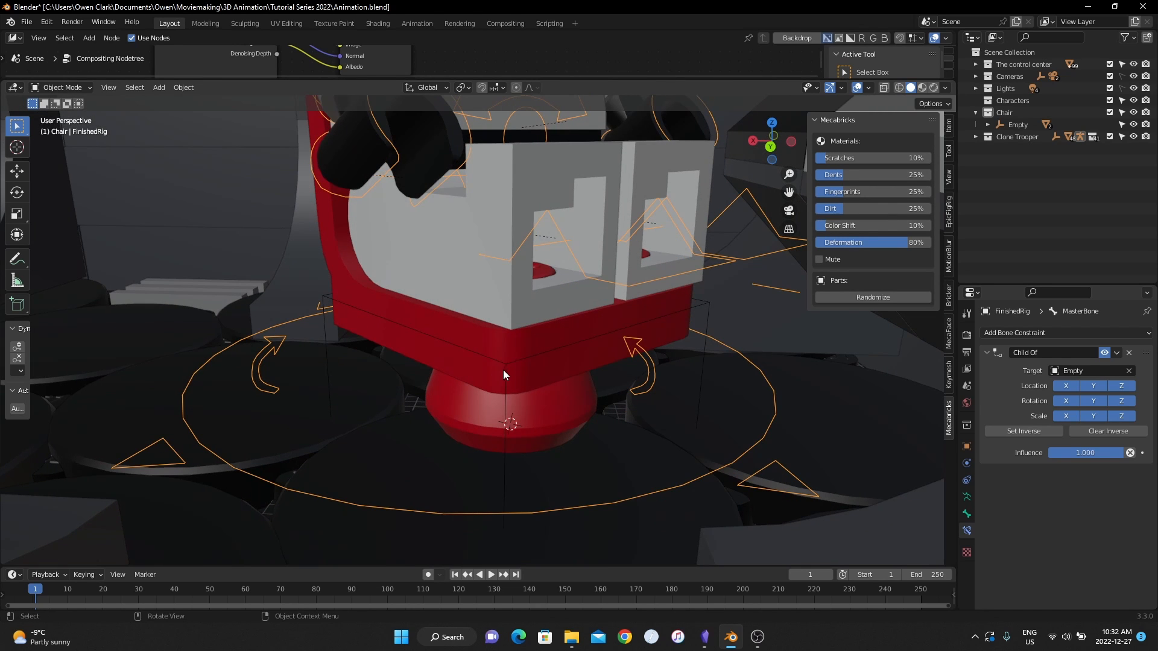
scroll(505, 371, down, 1)
scroll(505, 370, up, 1)
middle_drag(452, 346, 521, 355)
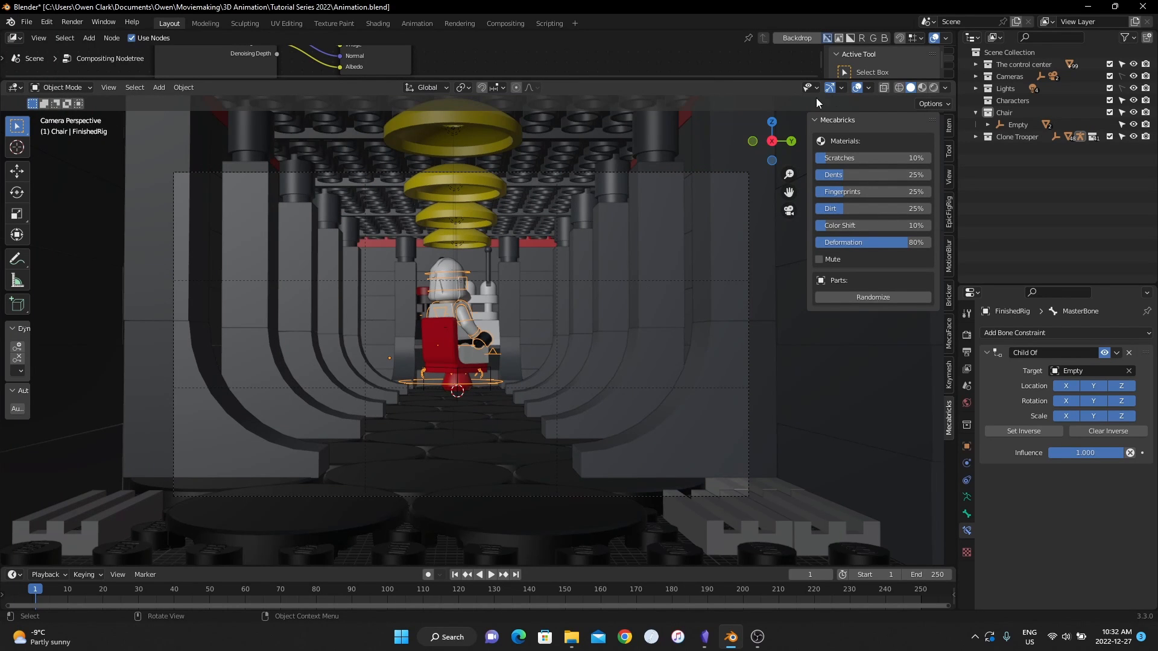
click(856, 87)
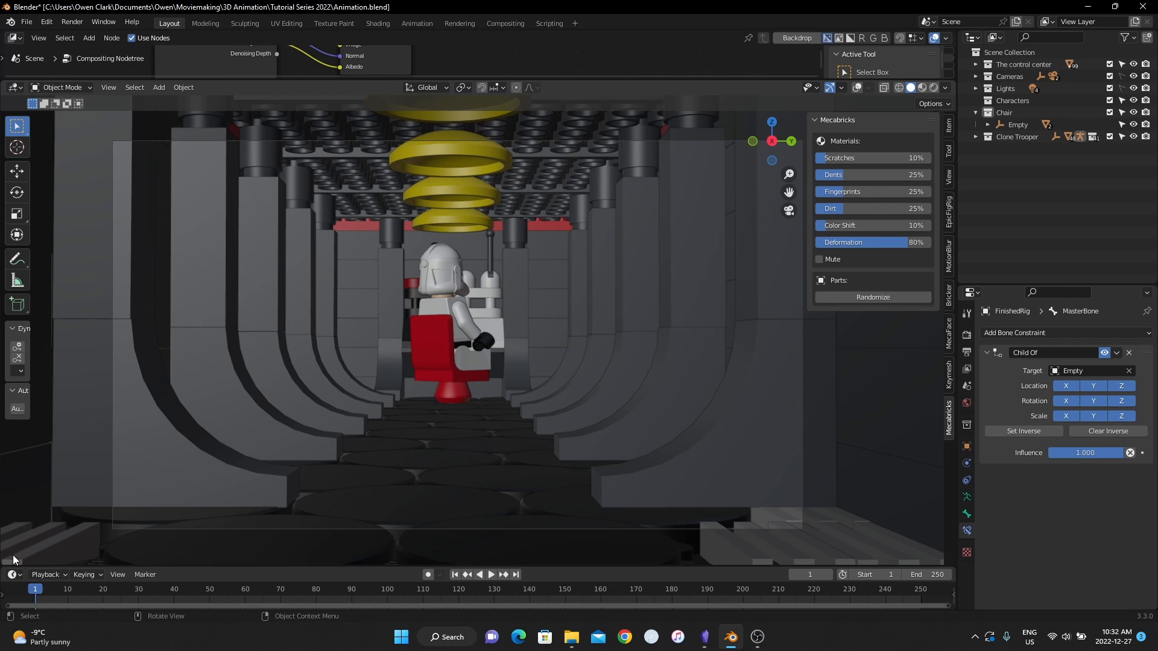
Step: Split the 3D viewport horizontally and change the lower area to the Video Sequencer
drag(3, 83, 4, 379)
click(15, 385)
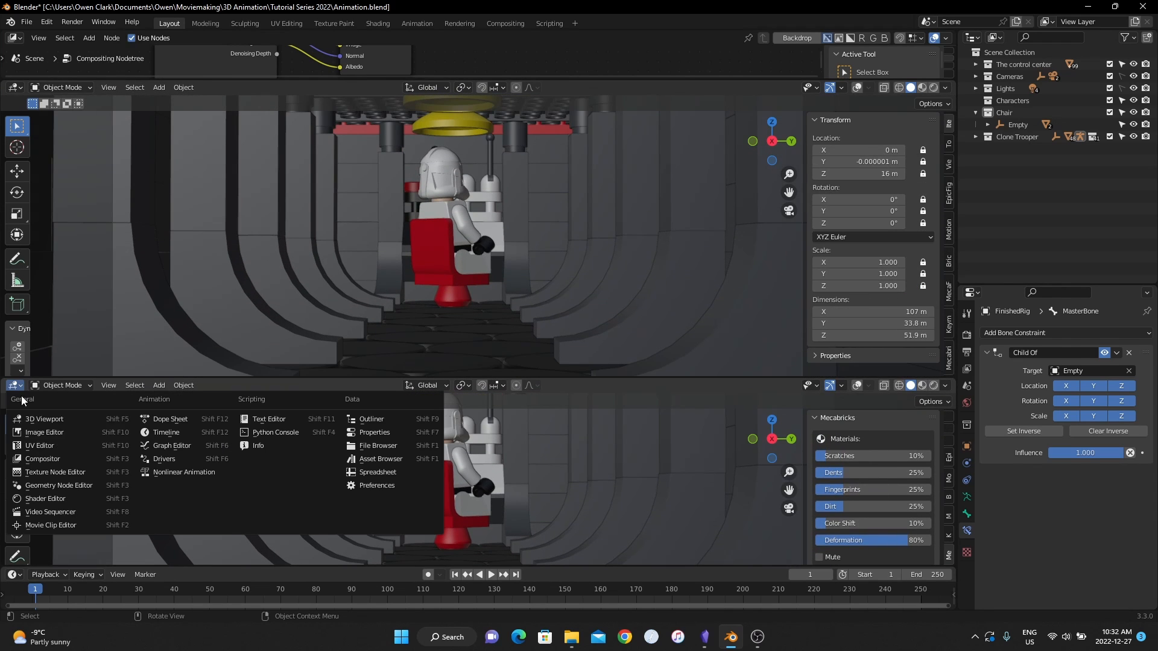
click(66, 515)
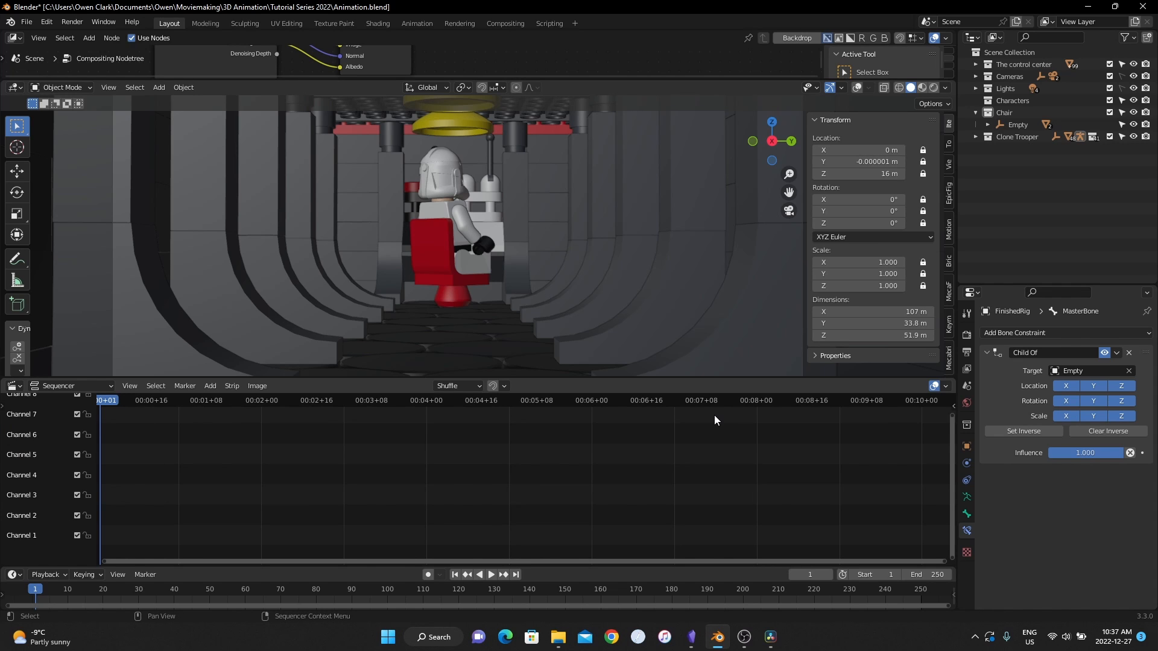
Step: Add NordVPN.wav from the Tutorial Series 2022 folder as a sound strip on channel 1, starting at frame 1
click(231, 385)
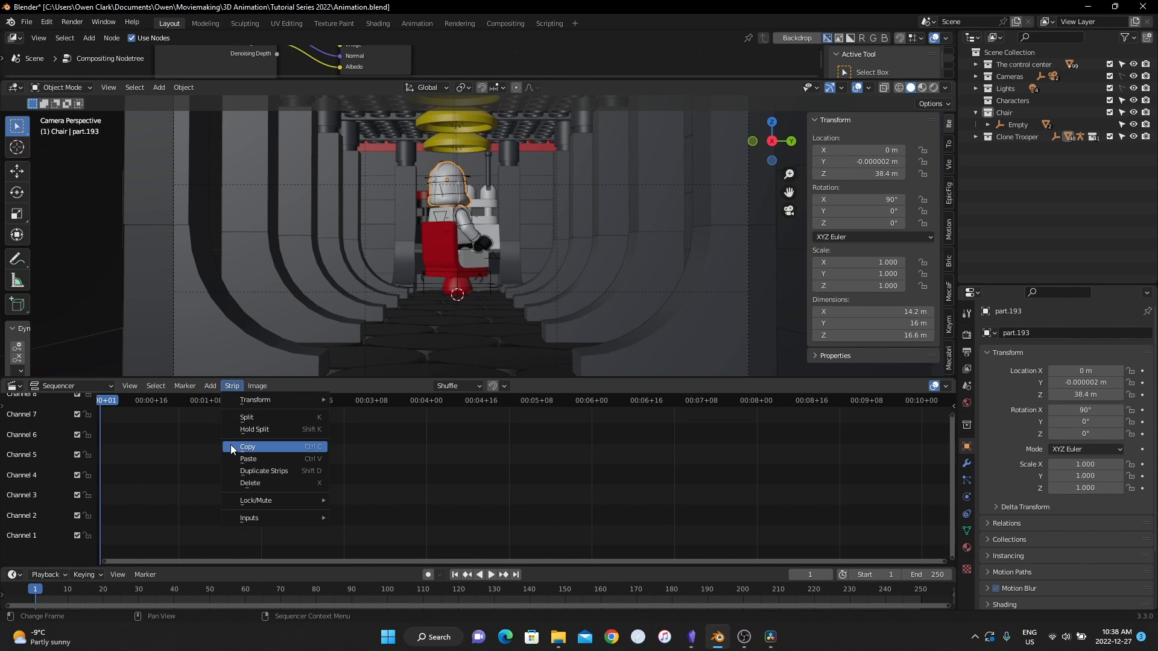
click(232, 456)
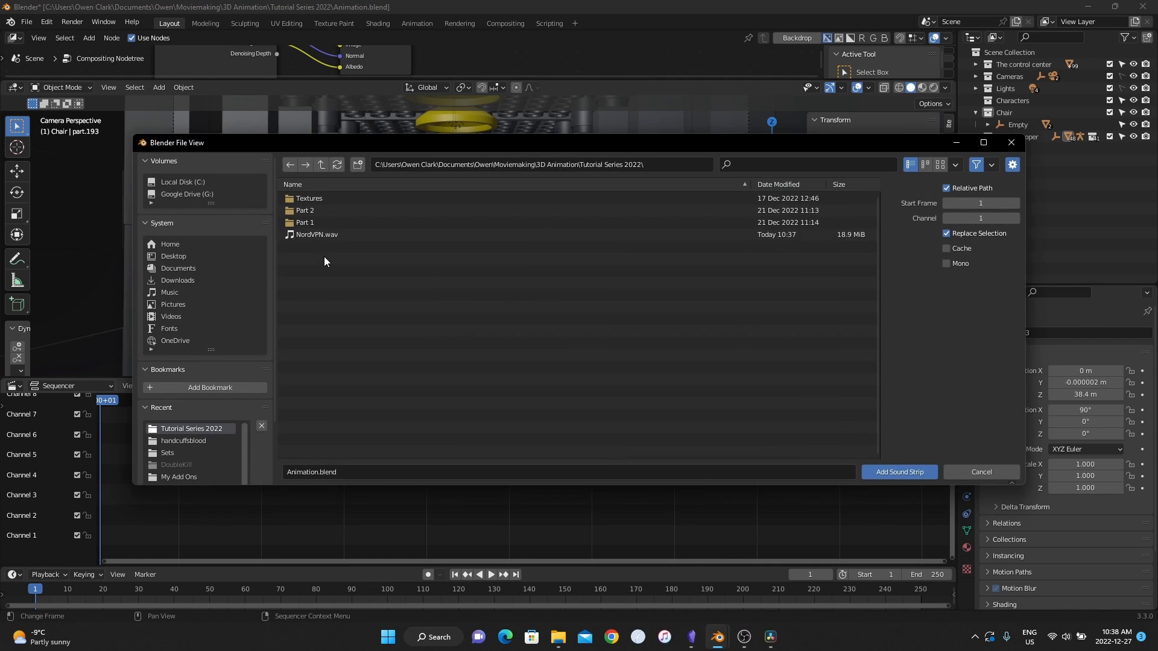
click(325, 234)
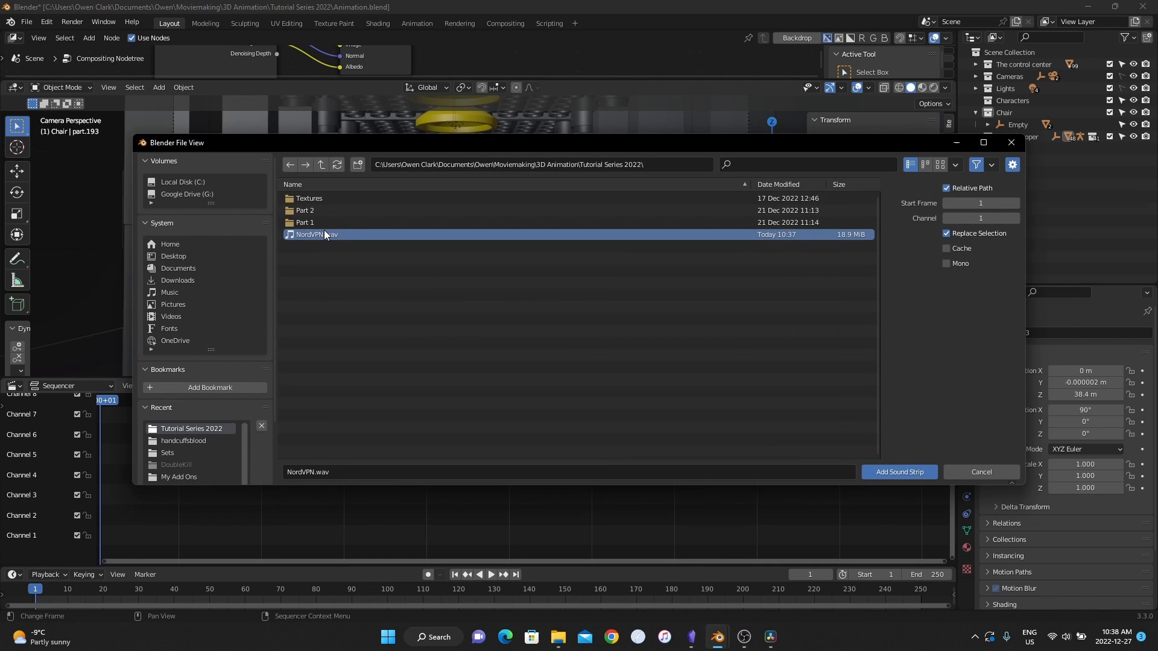
double_click(399, 234)
scroll(207, 456, down, 5)
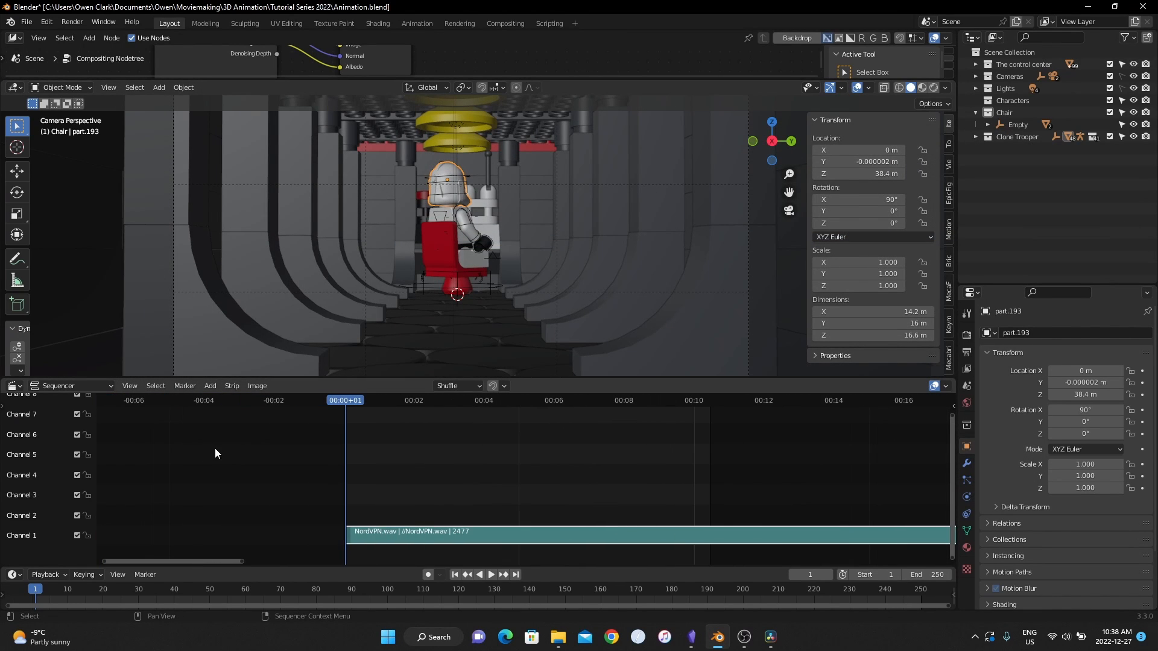
Step: Play the beginning of the NordVPN.wav strip and turn on its waveform display
key(space)
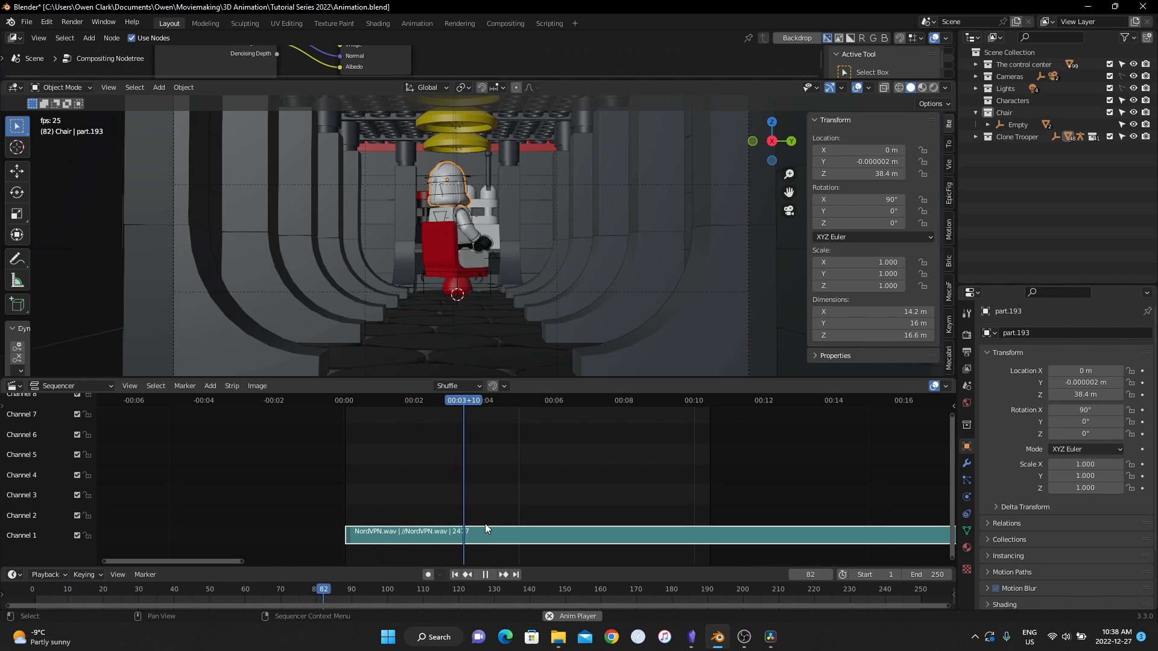
key(space)
key(n)
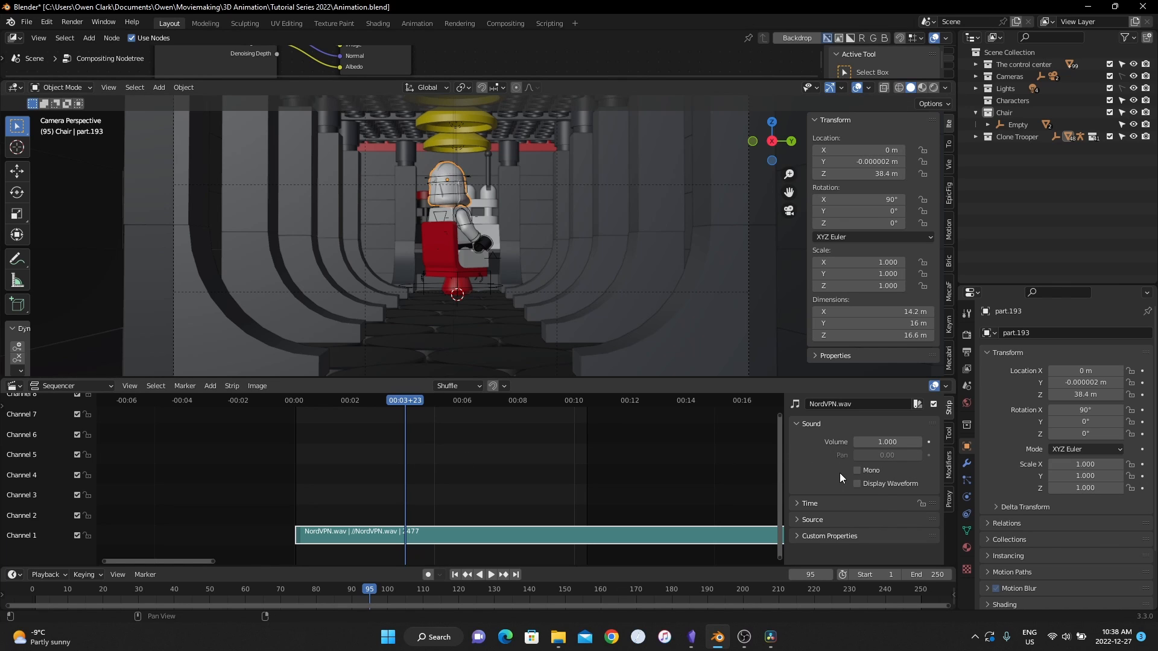
key(n)
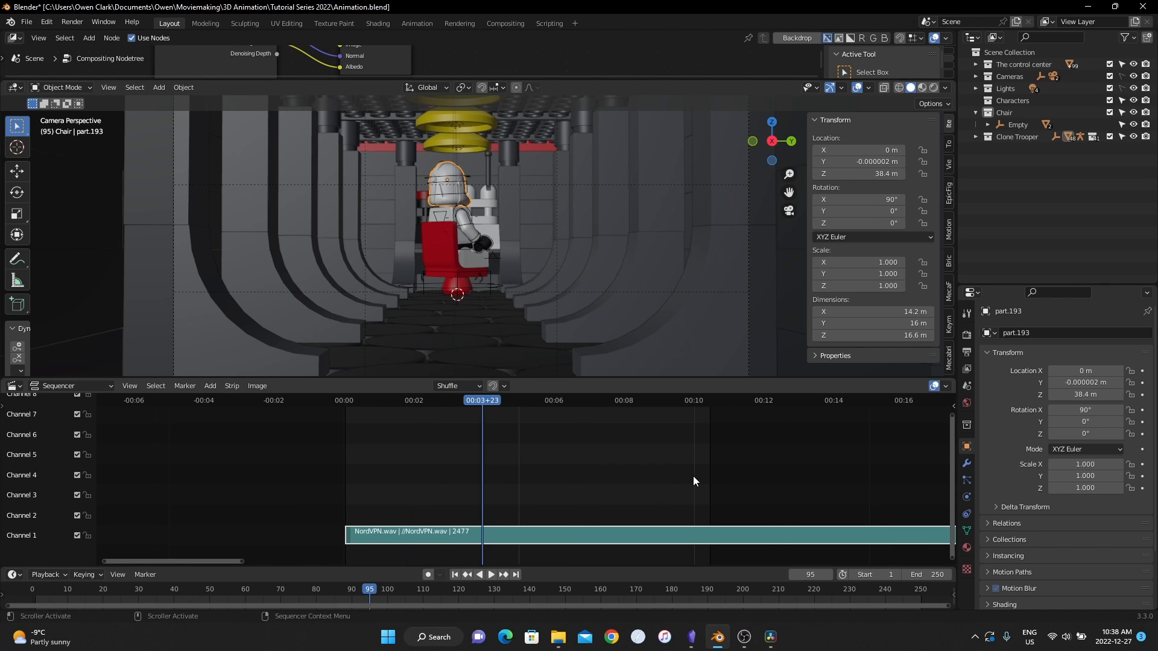
key(n)
click(857, 483)
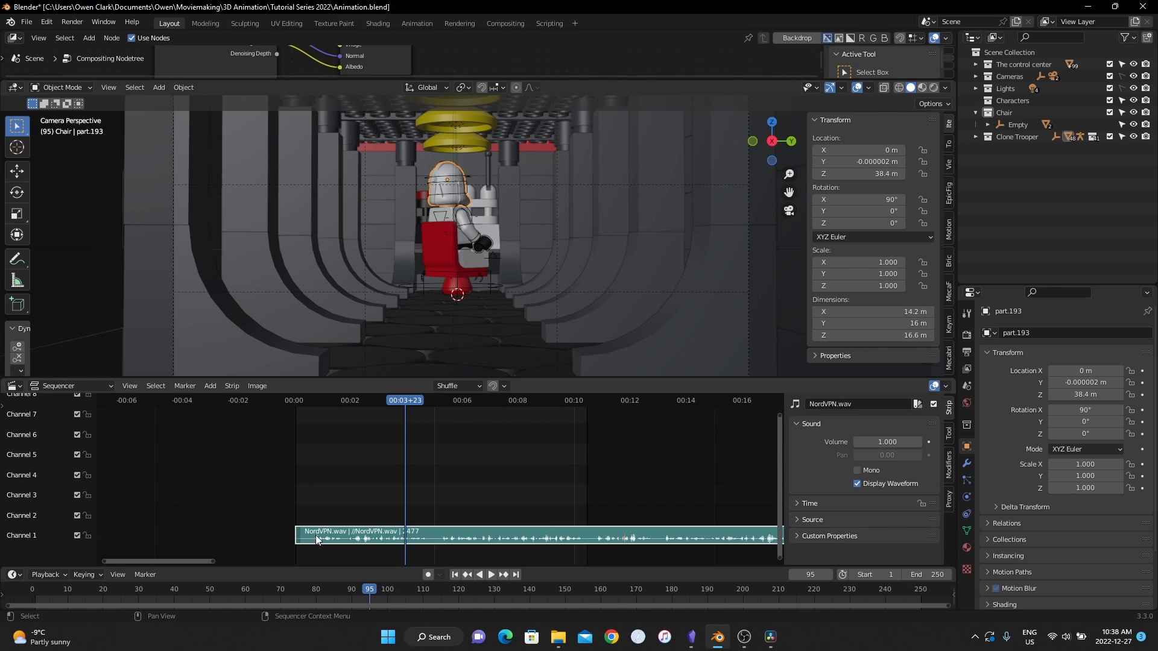
Step: Play the audio from its start, and shift the strip slightly earlier onto channel 2 with its volume set to 0.400
drag(313, 403, 296, 401)
key(space)
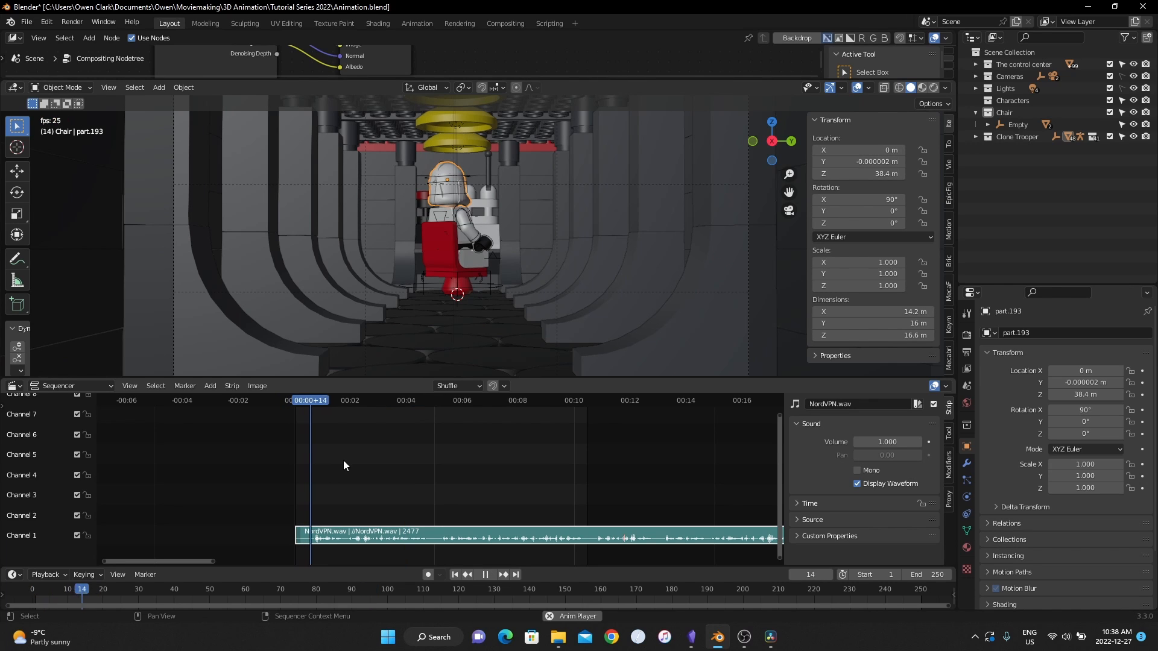
key(Escape)
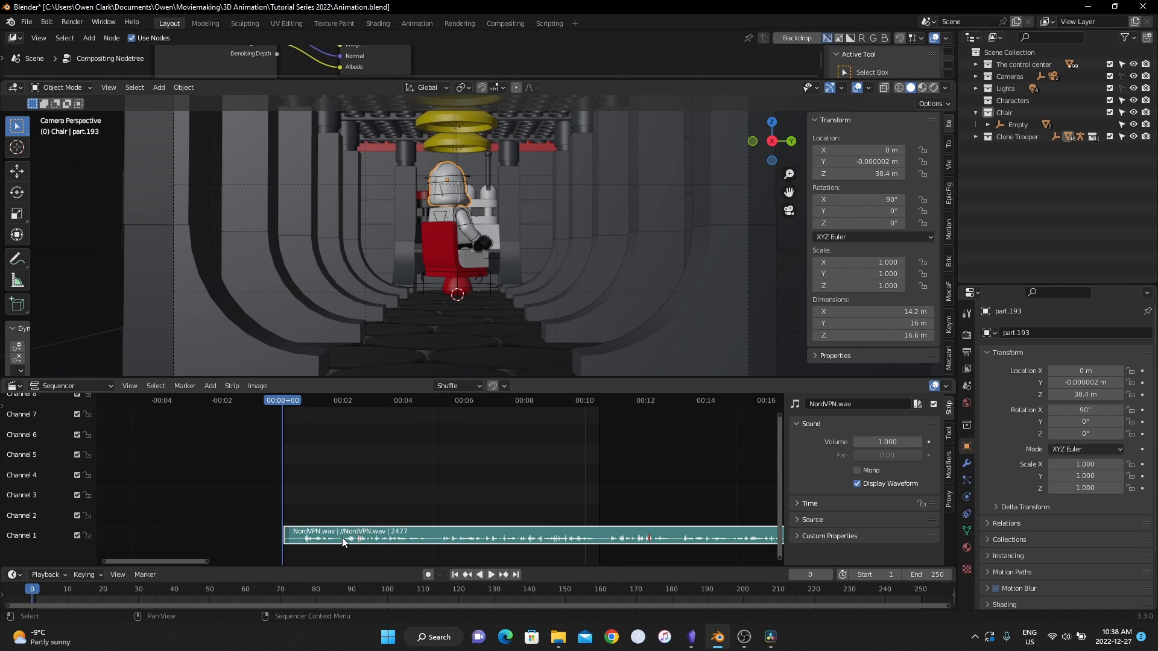
drag(342, 537, 323, 520)
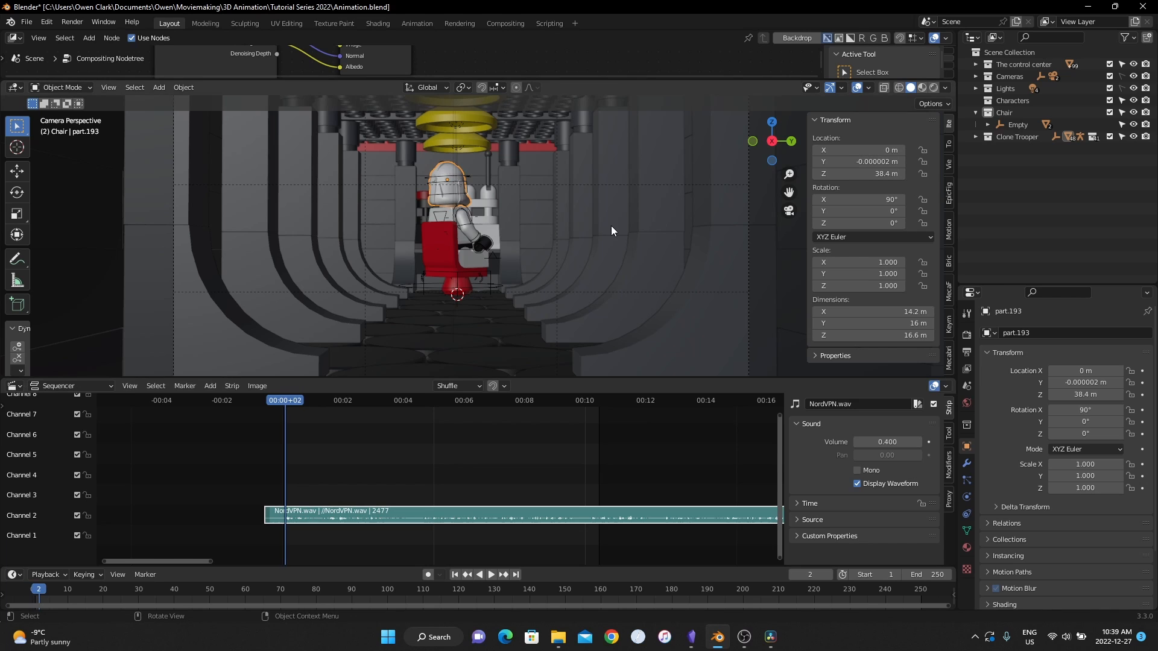
Step: Frame the strip in the Sequencer and shrink that area to a thin band, giving the 3D viewport more height
scroll(611, 227, down, 1)
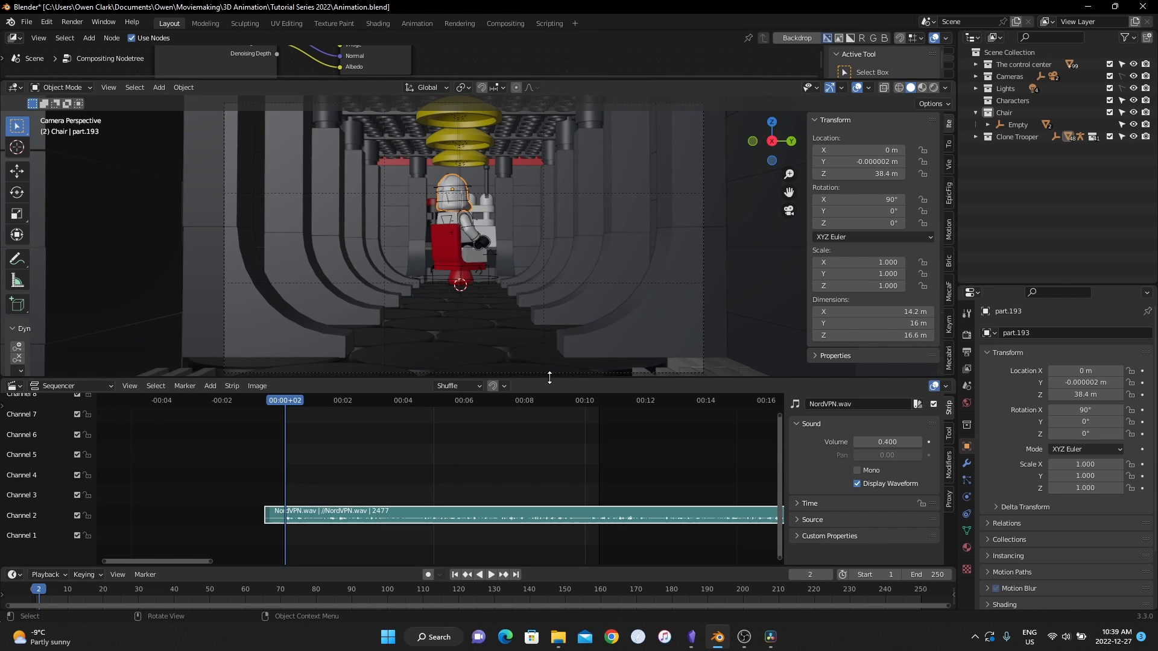
drag(550, 381, 582, 348)
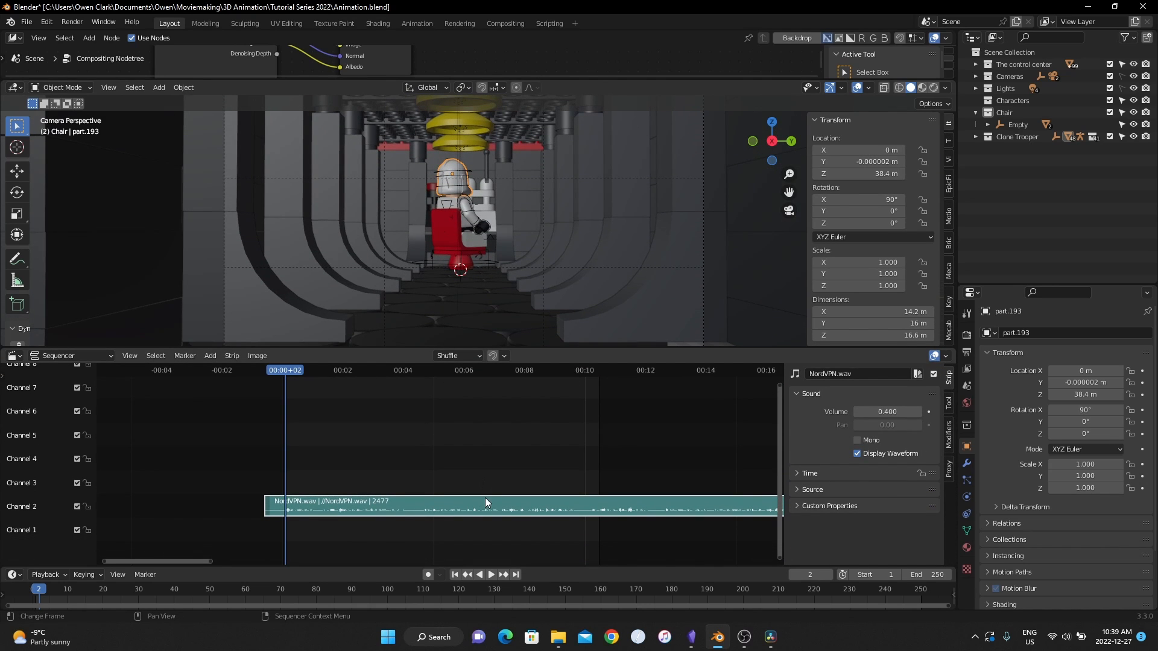
drag(780, 389, 779, 534)
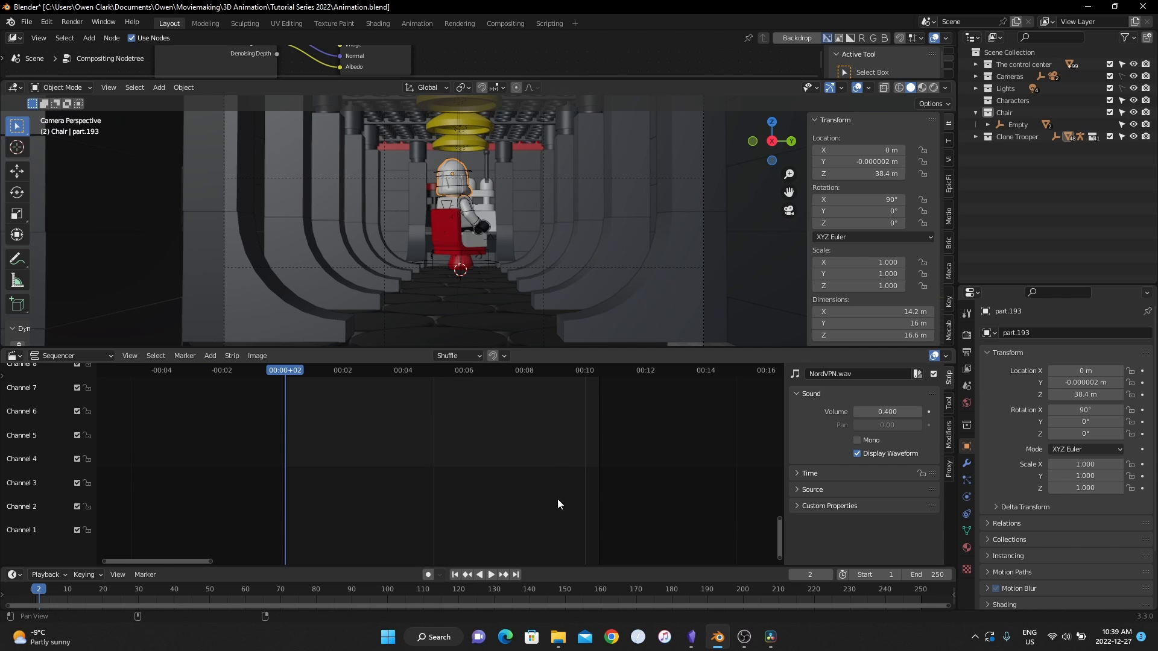
key(Home)
drag(542, 347, 559, 510)
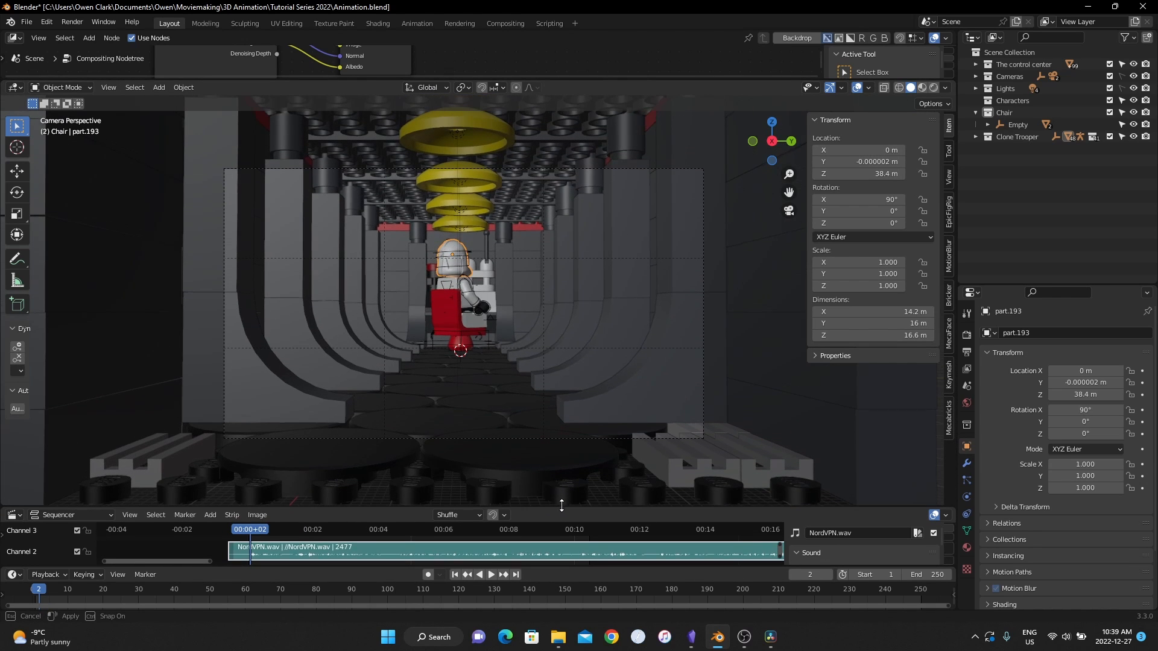
Step: Enlarge the Compositor area, change it to the Dope Sheet and return the playhead to frame 1
drag(118, 79, 118, 159)
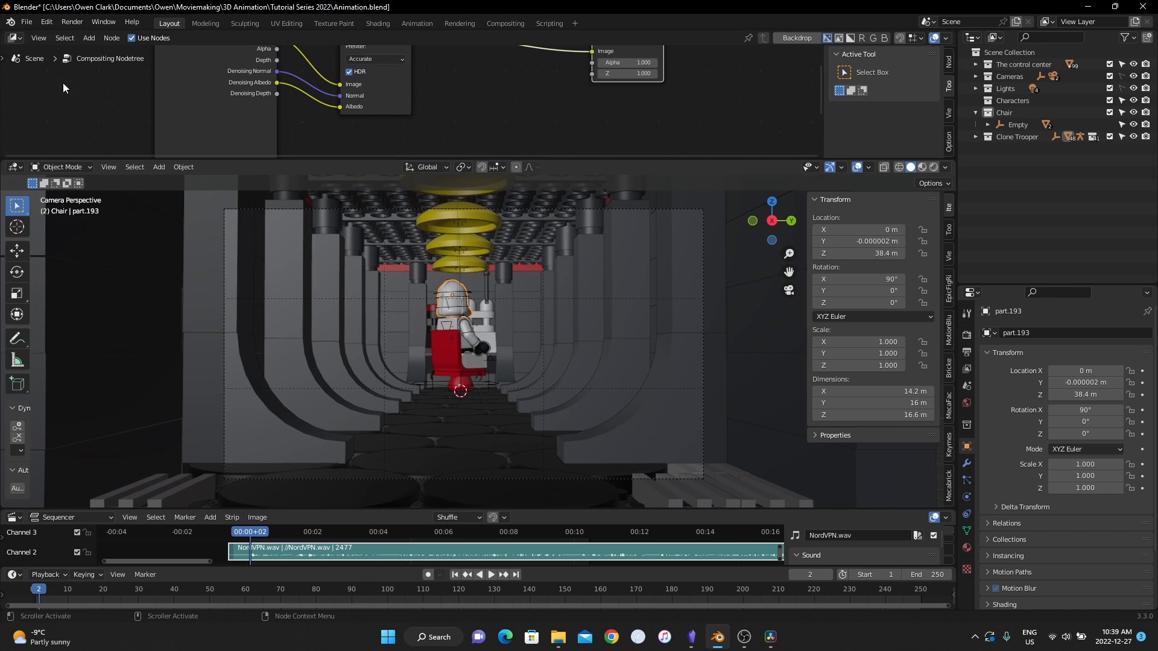
click(14, 38)
click(153, 72)
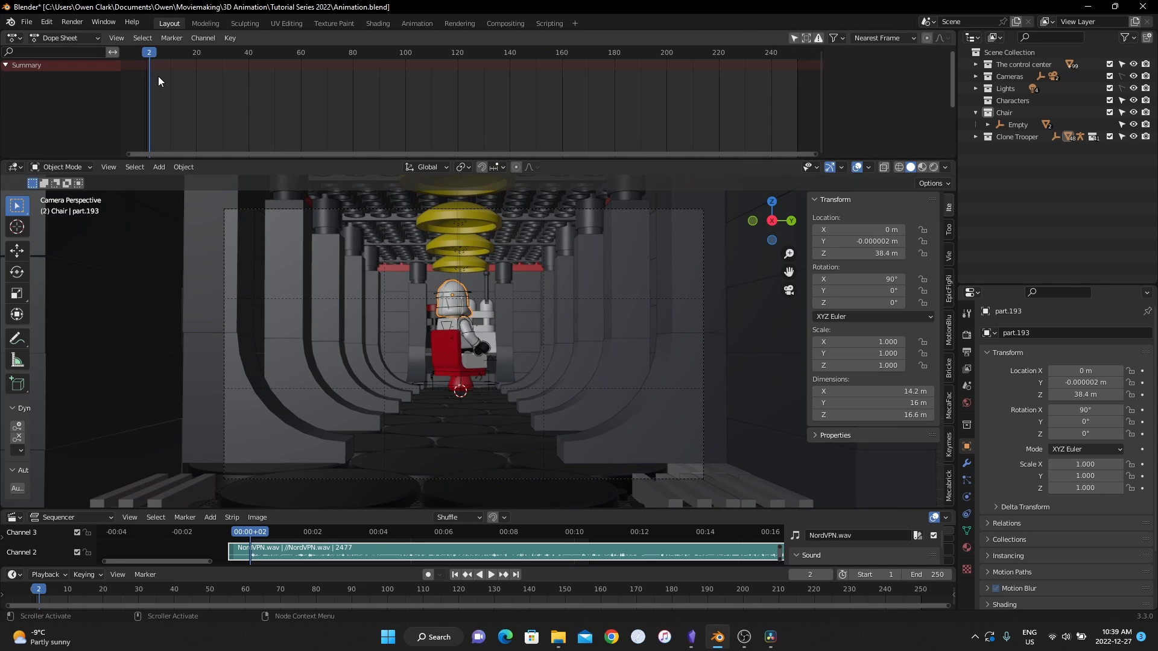
click(371, 50)
drag(381, 45, 149, 55)
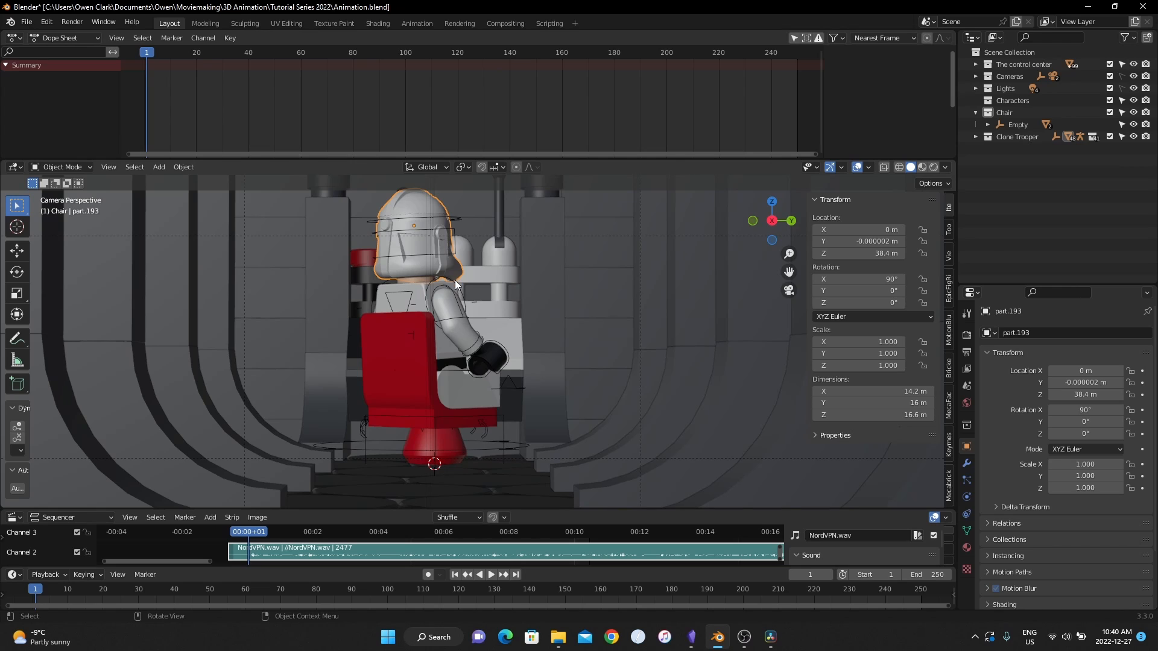
Step: Put the trooper's FinishedRig into Pose Mode and try rotating the Right Arm bone
click(456, 283)
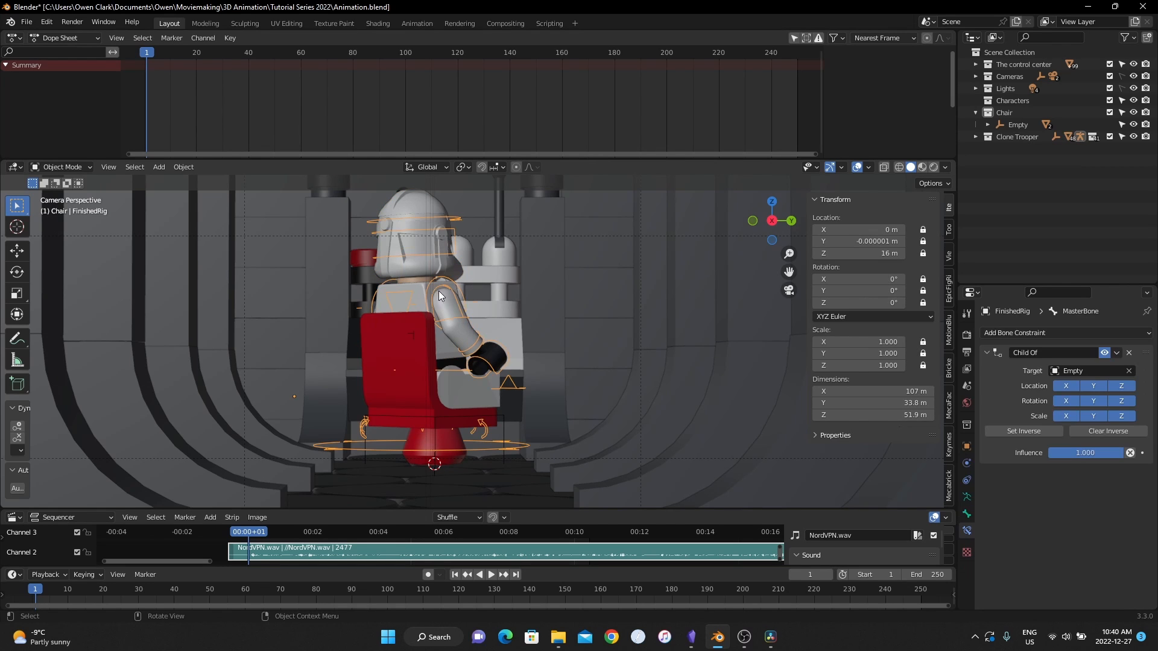
click(73, 166)
click(78, 206)
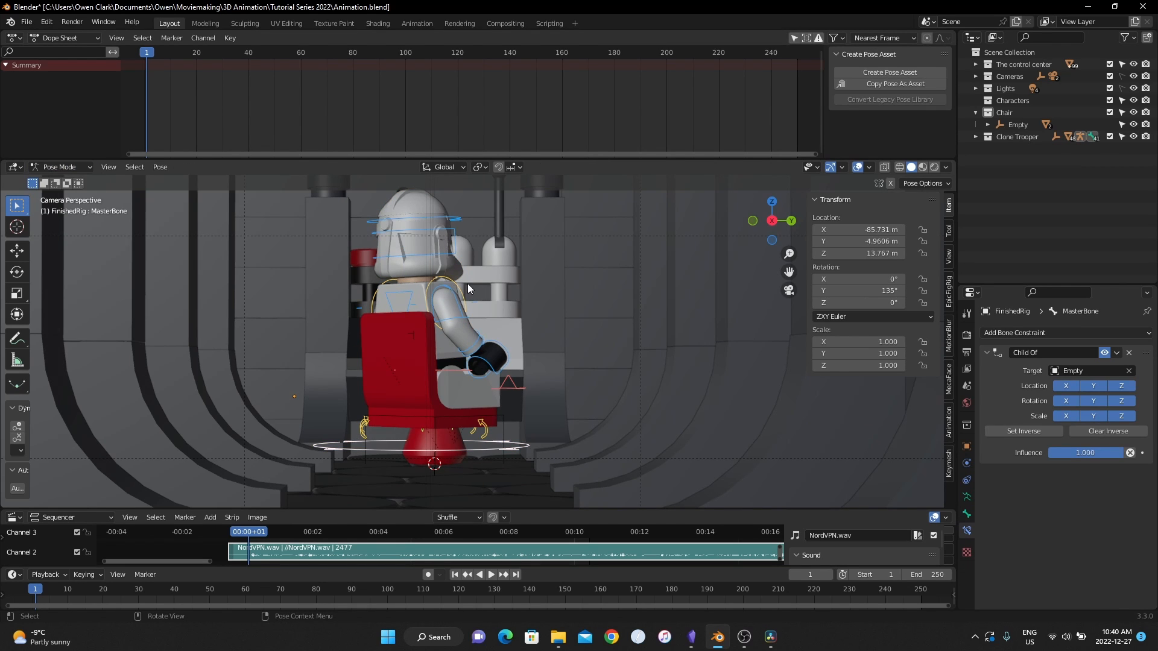
click(442, 285)
key(r)
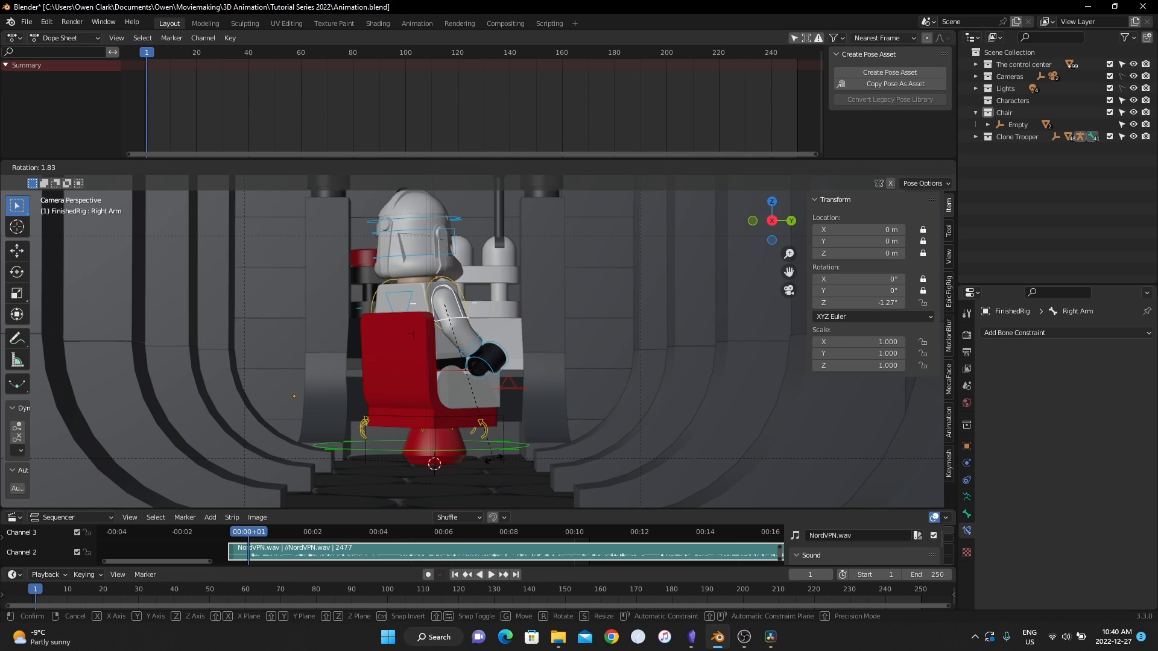
key(Escape)
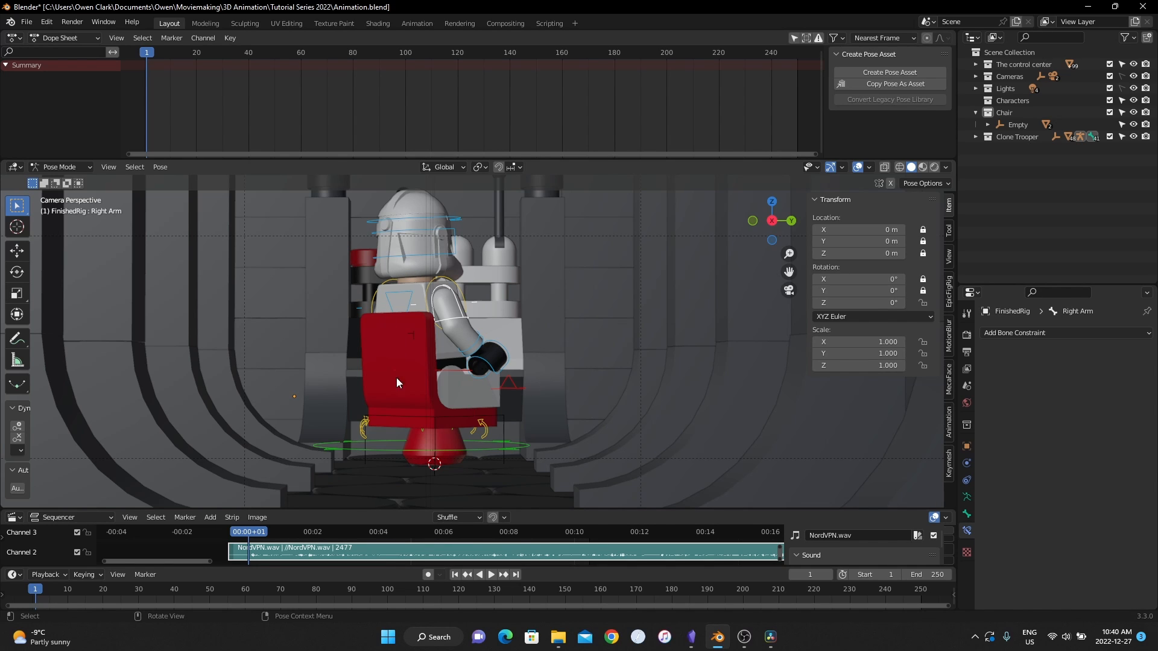
Step: Select the chair's empty and rotate it 44.2° around the global Z axis so the trooper faces the control panel
click(478, 219)
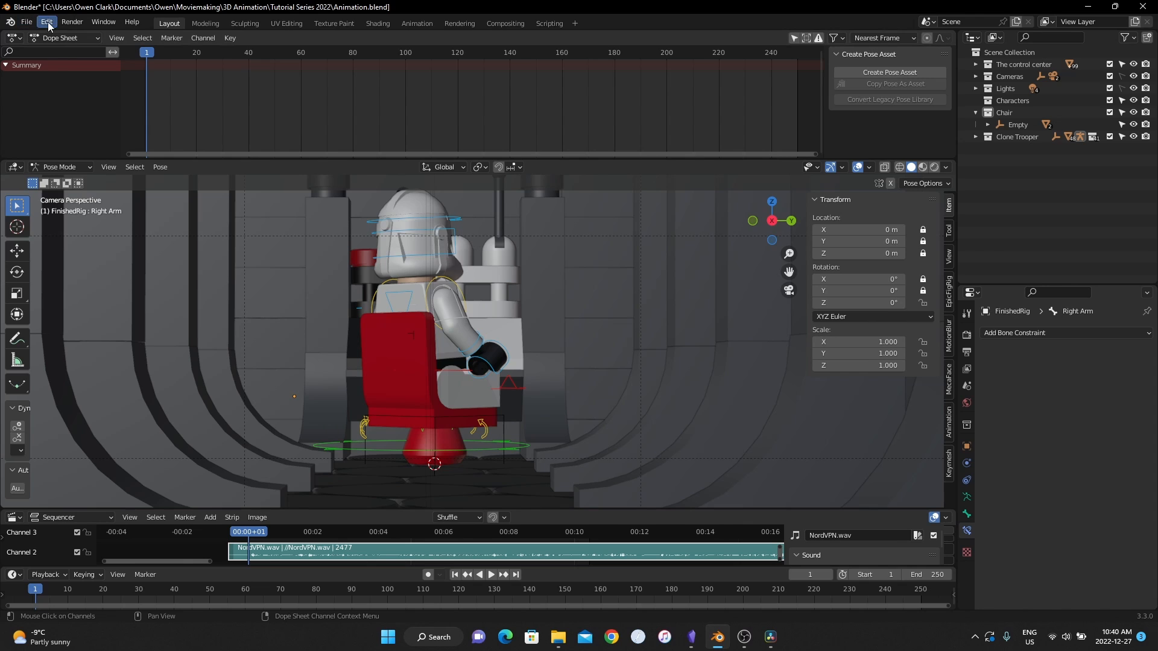
click(47, 22)
click(504, 428)
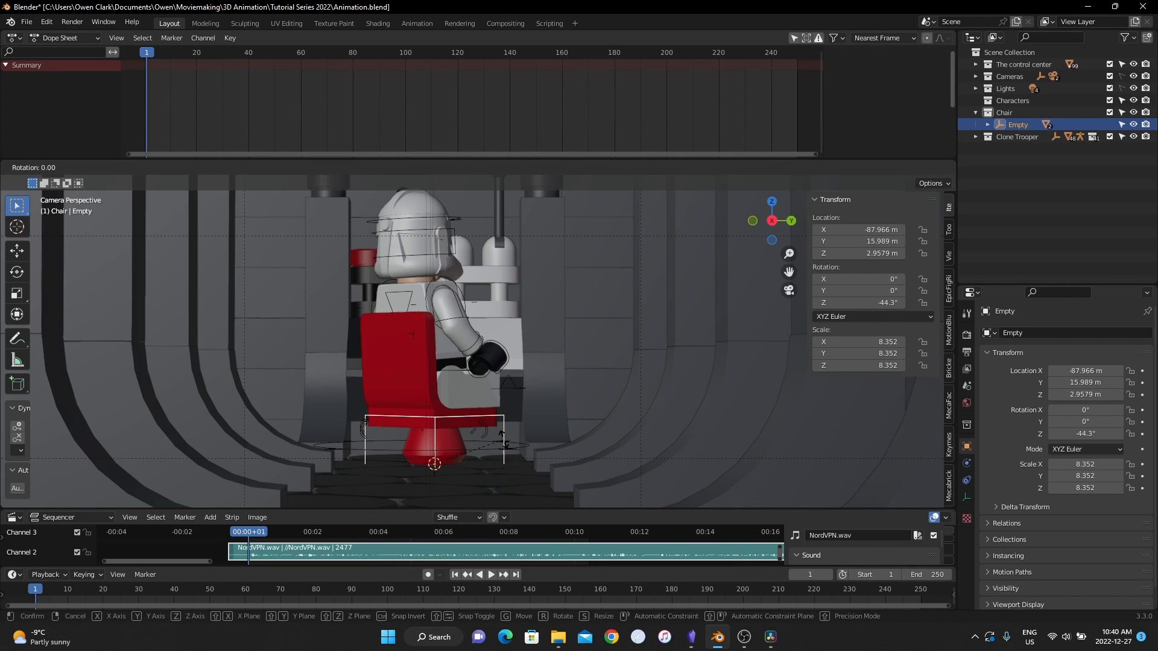
key(r)
key(z)
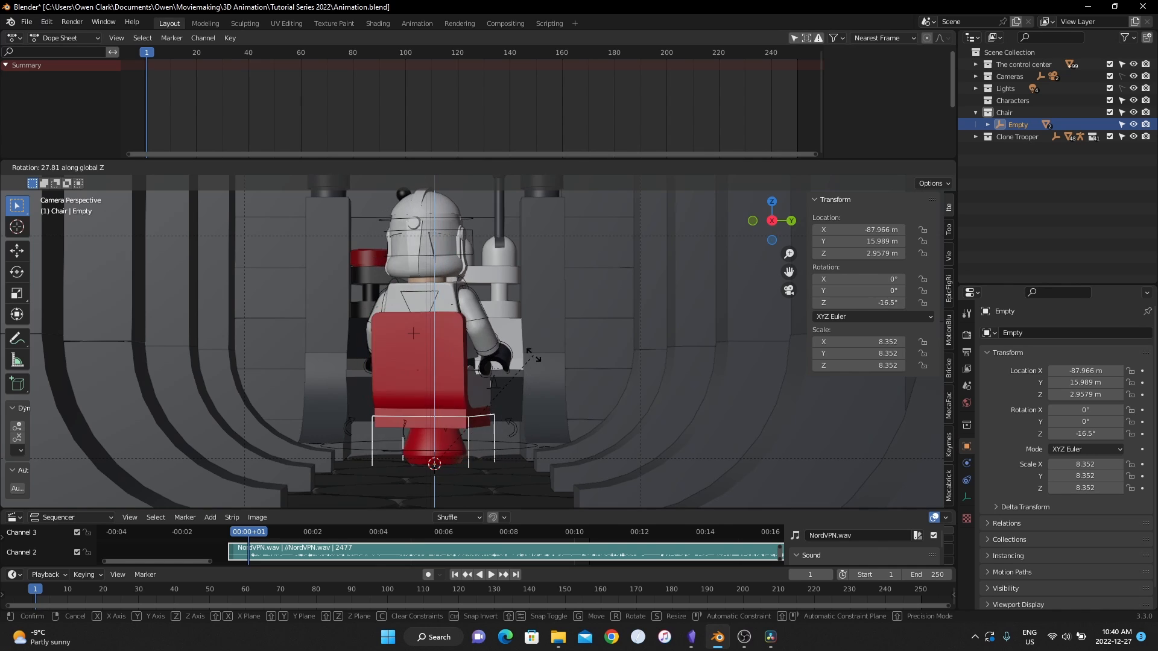
click(513, 307)
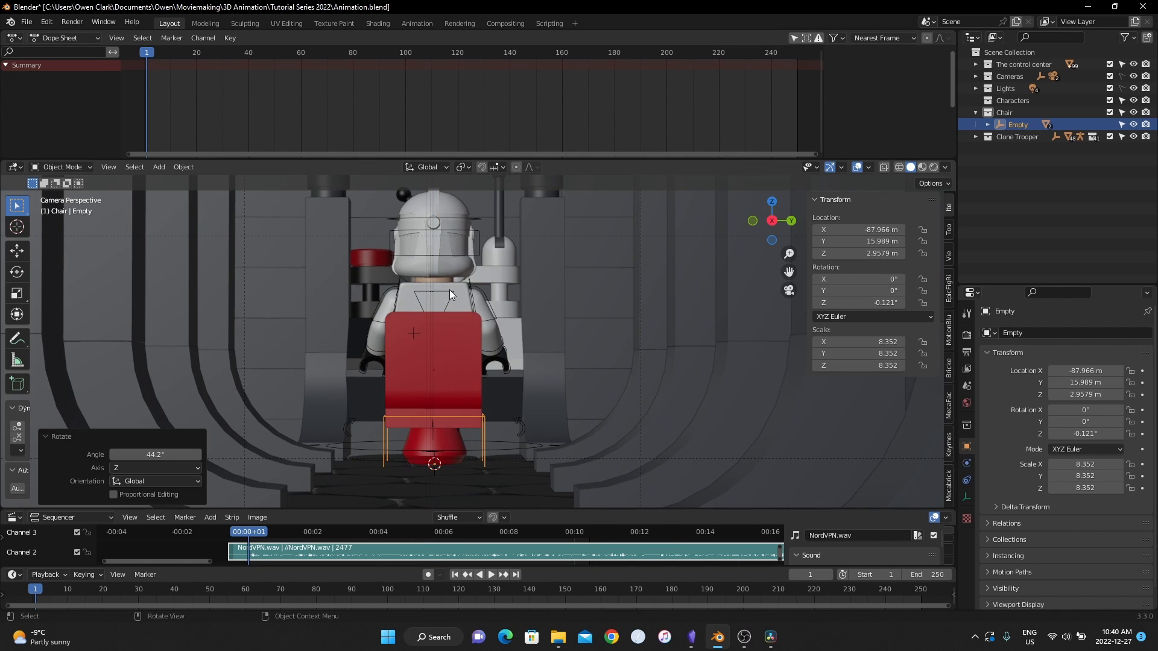
Step: Select the rig's Torso bone and lean it forward to about 23.8° on X with a trackball rotation
click(451, 293)
key(r)
key(r)
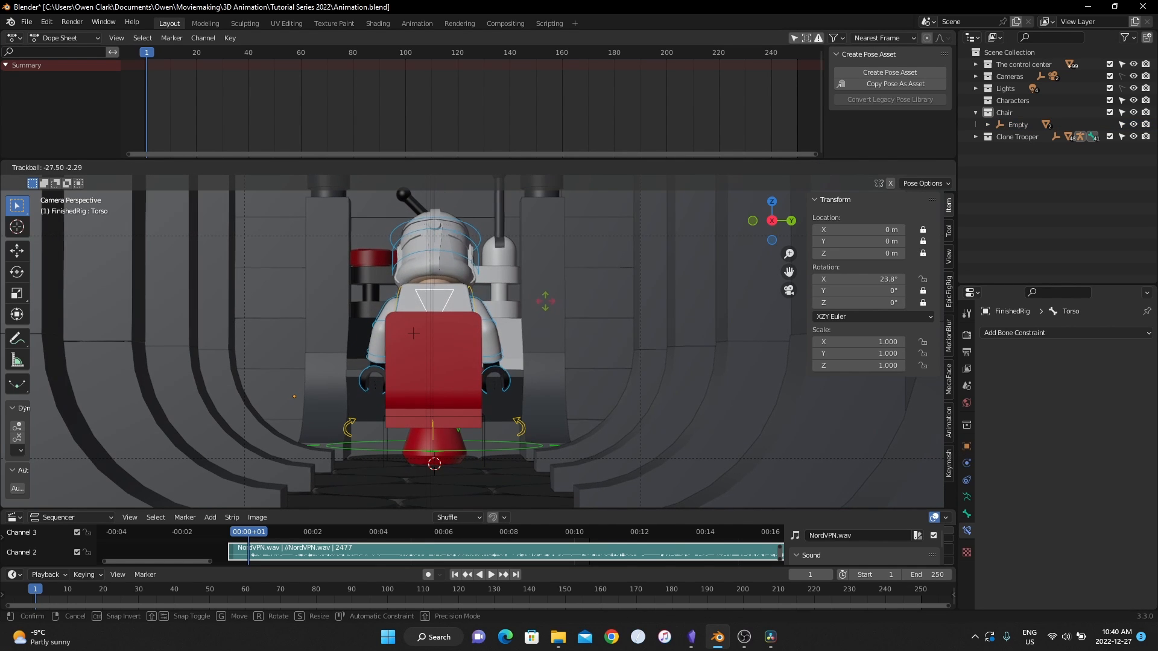
click(545, 301)
Step: Raise the trooper's arms forward, rotating the Left Arm bone to 53.2° on X, and return to the camera view
key(KP_Decimal)
middle_drag(545, 302, 504, 306)
middle_drag(539, 355, 397, 294)
click(577, 355)
scroll(574, 341, down, 8)
click(397, 294)
key(r)
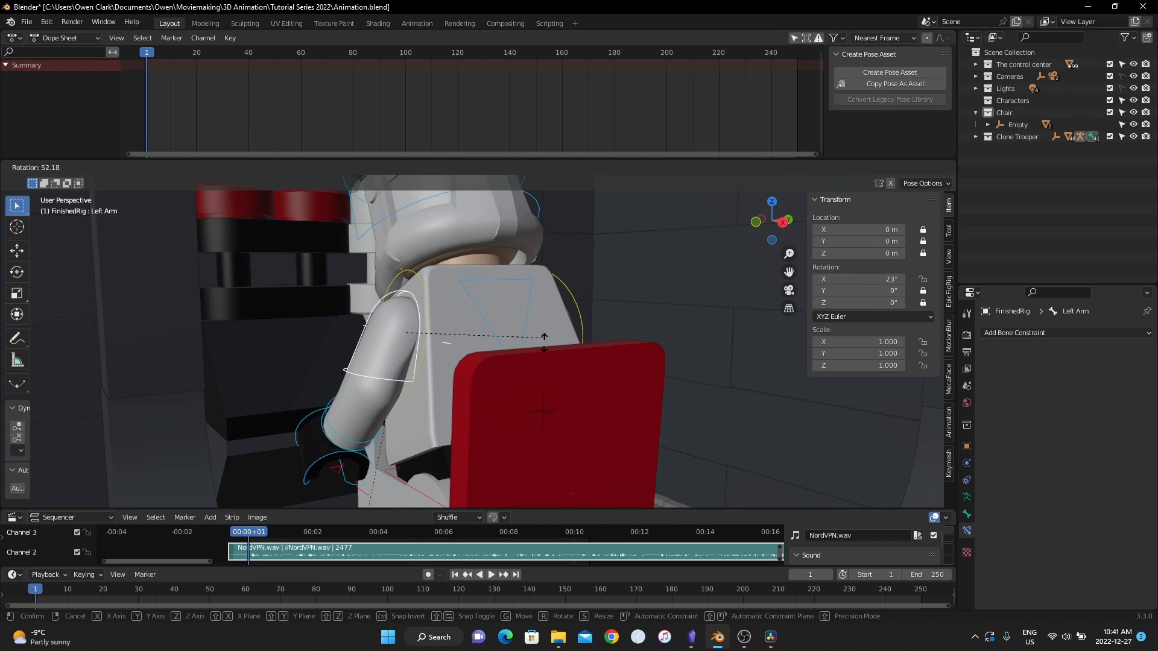
key(Return)
key(r)
key(Return)
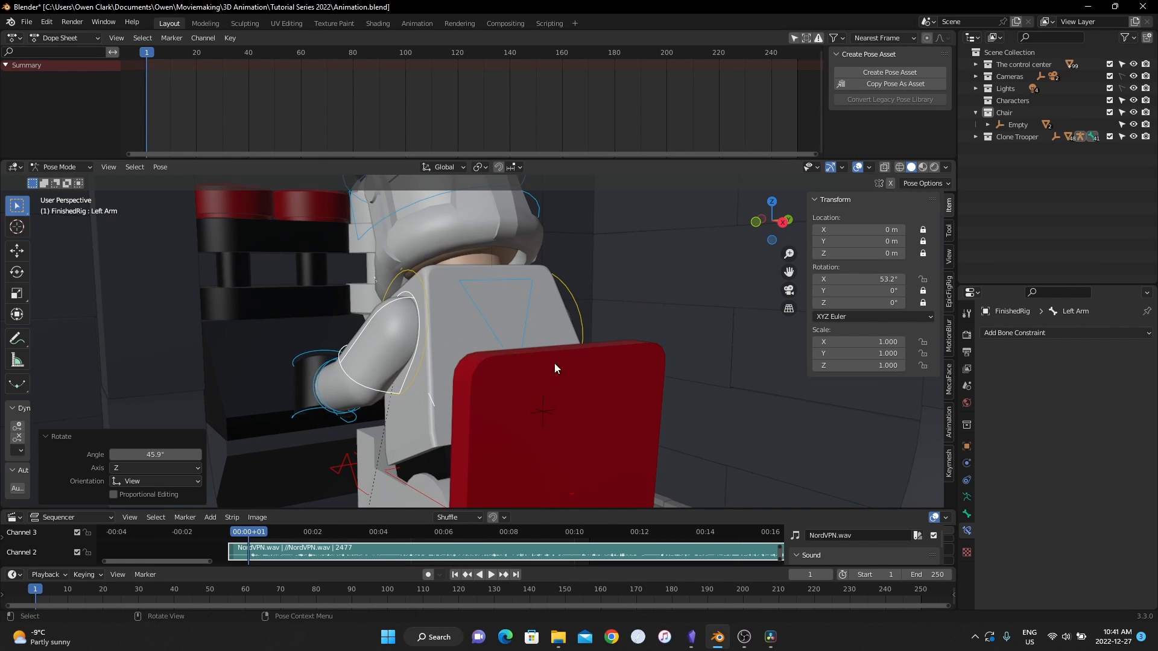
key(KP_0)
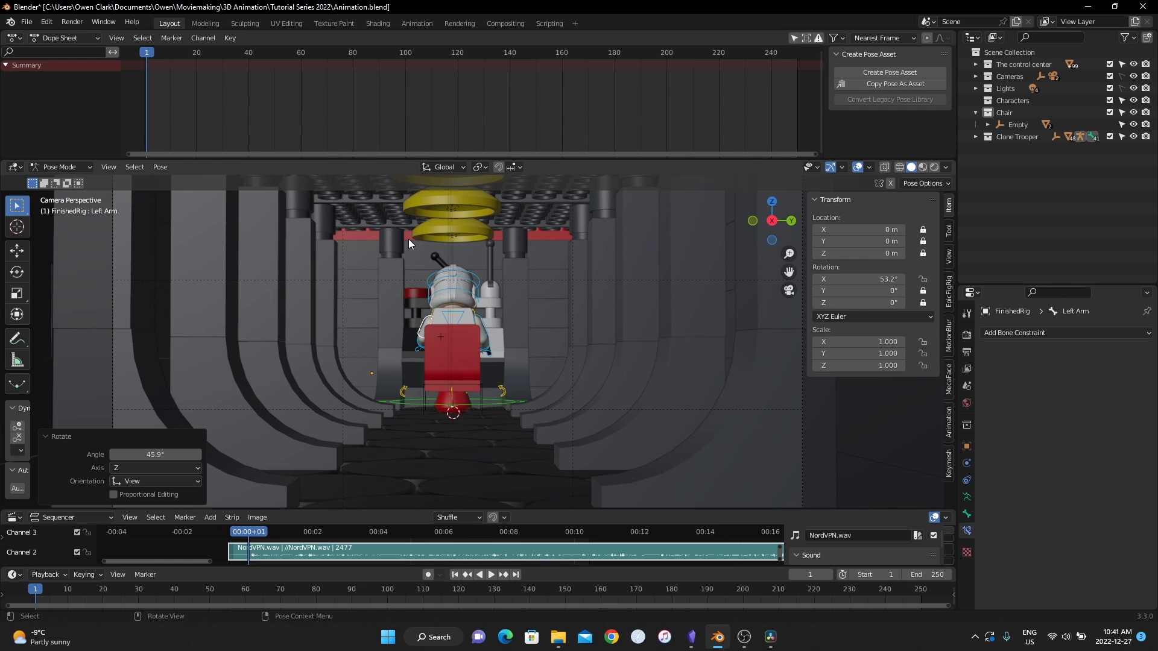
Step: Select the chair's empty and insert a Location & Rotation keyframe at frame 0
key(Right)
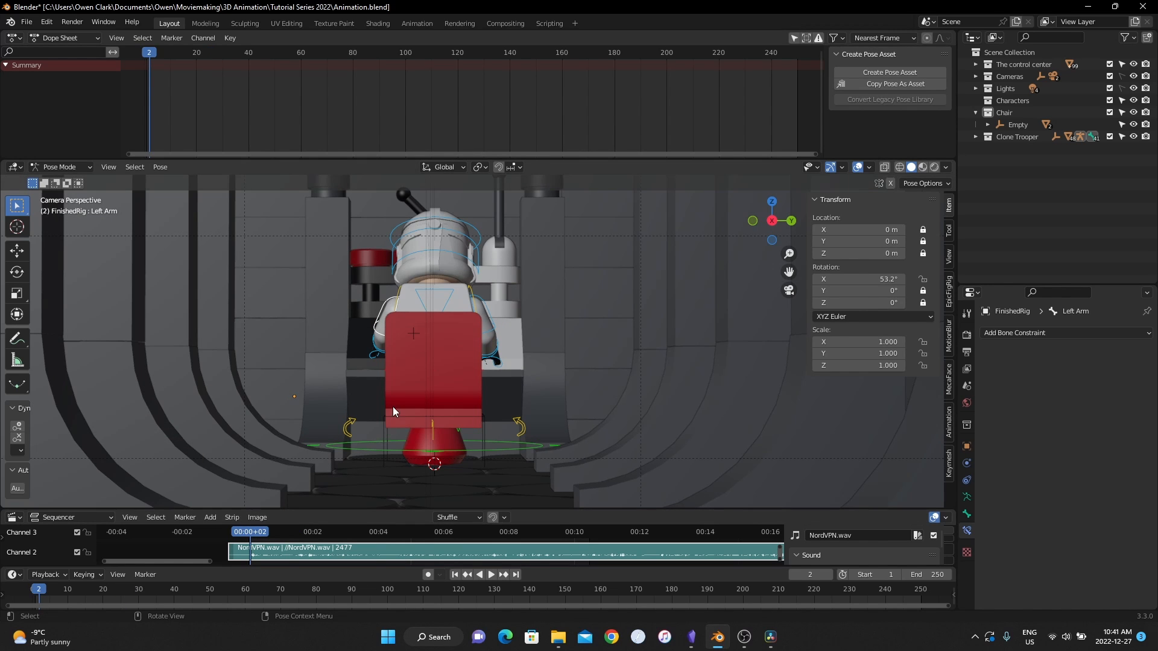
click(483, 425)
key(Left)
key(Left)
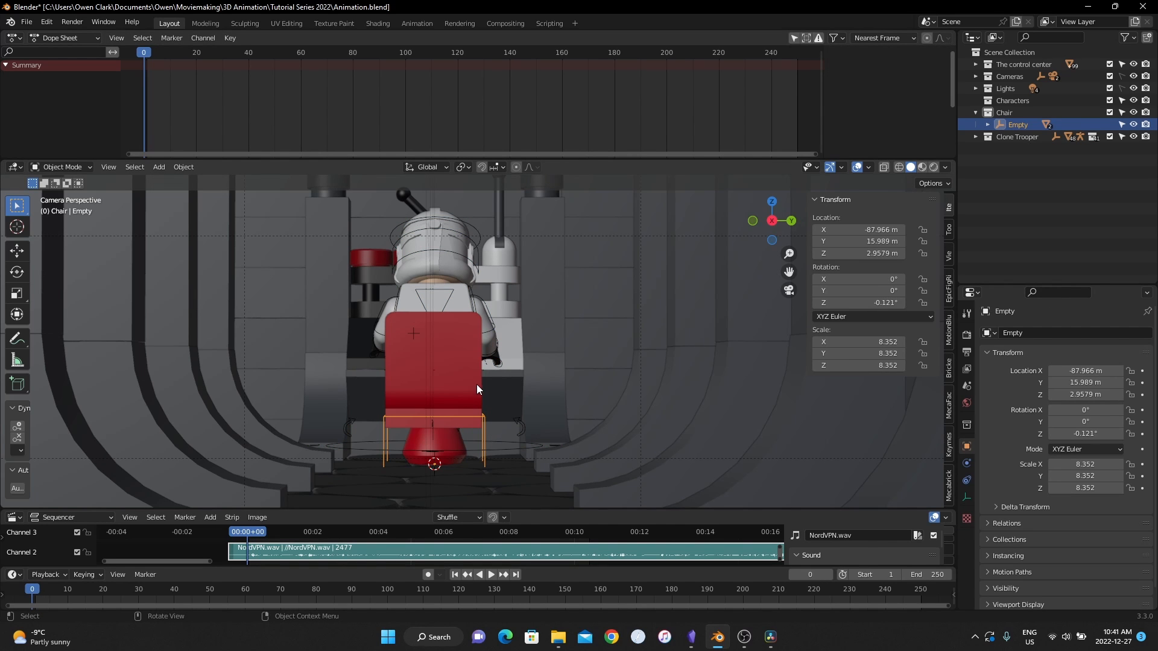
key(i)
click(476, 387)
key(i)
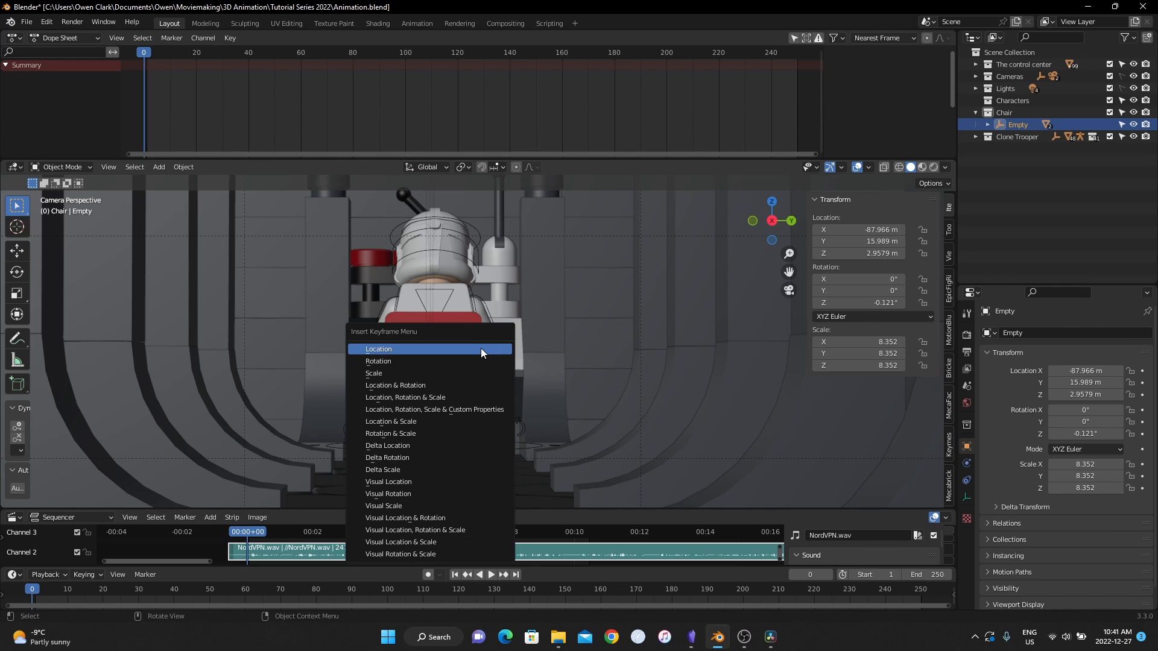
click(444, 385)
Step: At frame 11, rotate the chair's empty -179° around global Z and keyframe its location and rotation, then return to frame 0
key(Right)
key(Right)
key(Right)
key(Right)
key(Right)
key(Right)
key(Right)
key(Right)
key(Right)
key(Right)
key(Right)
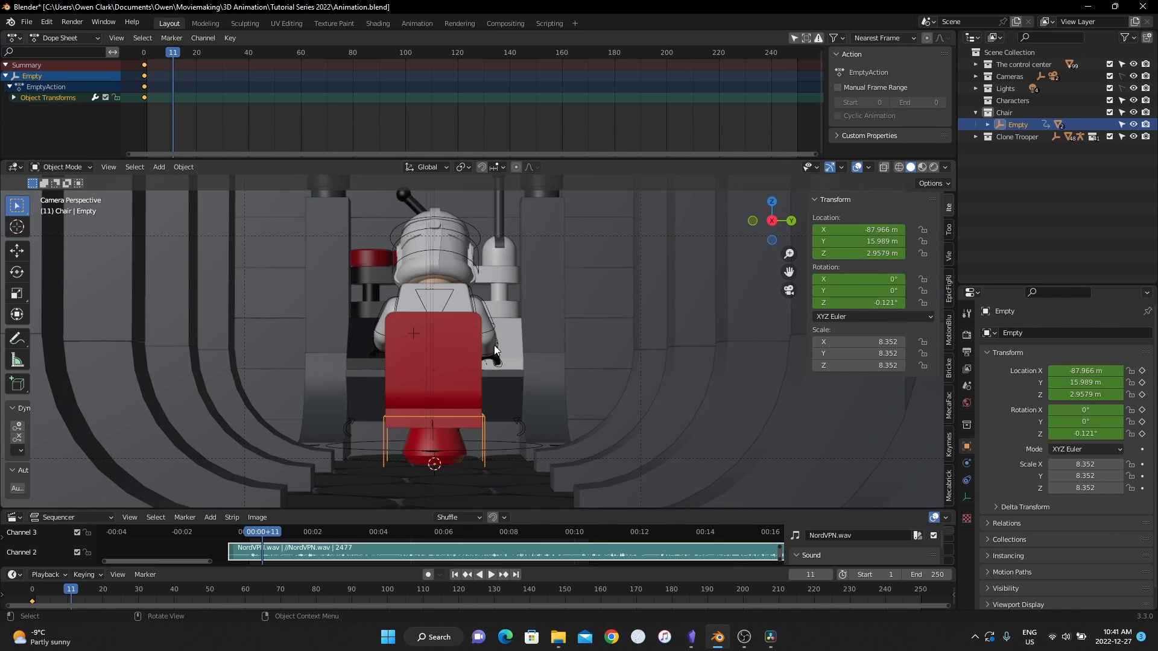
key(r)
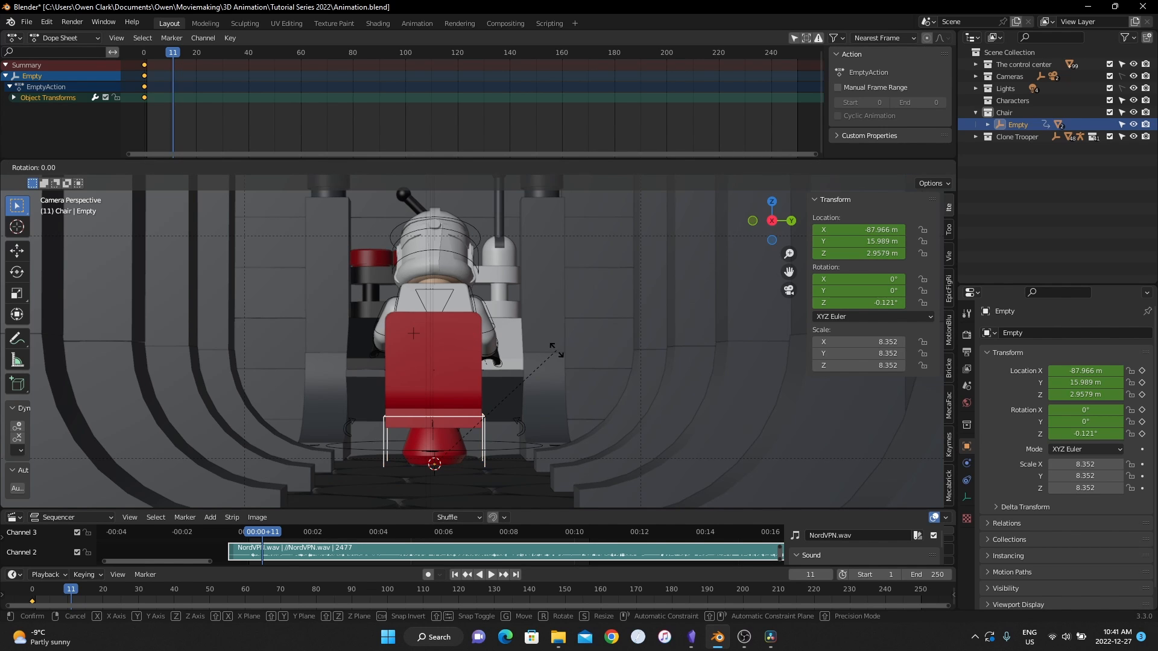
key(z)
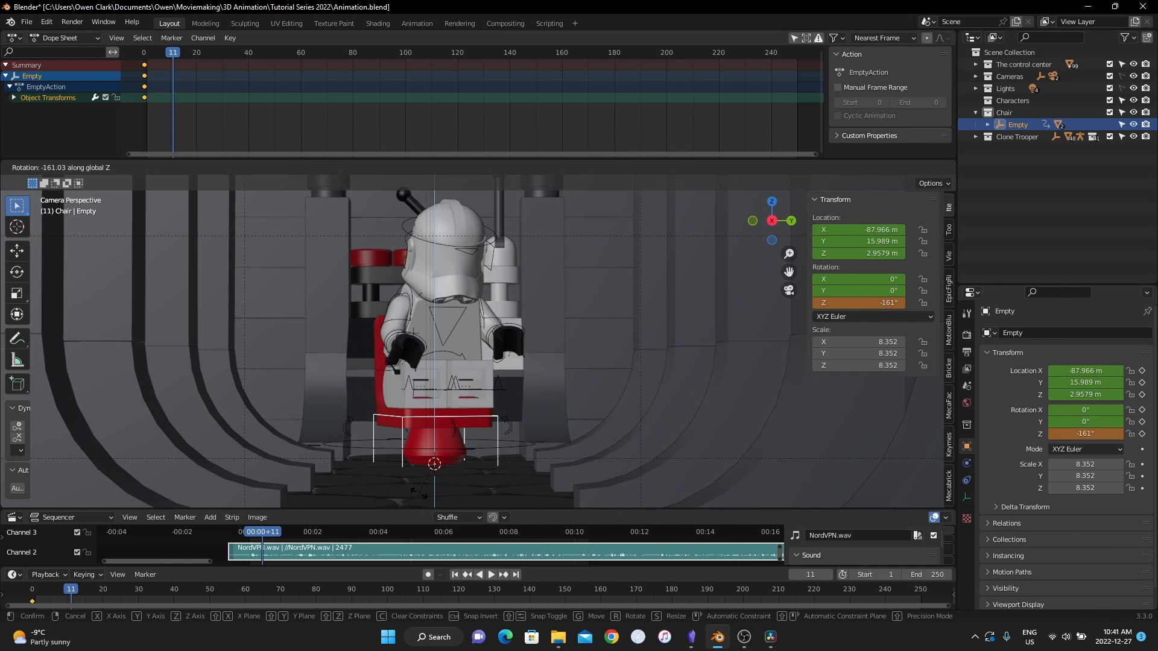
click(416, 476)
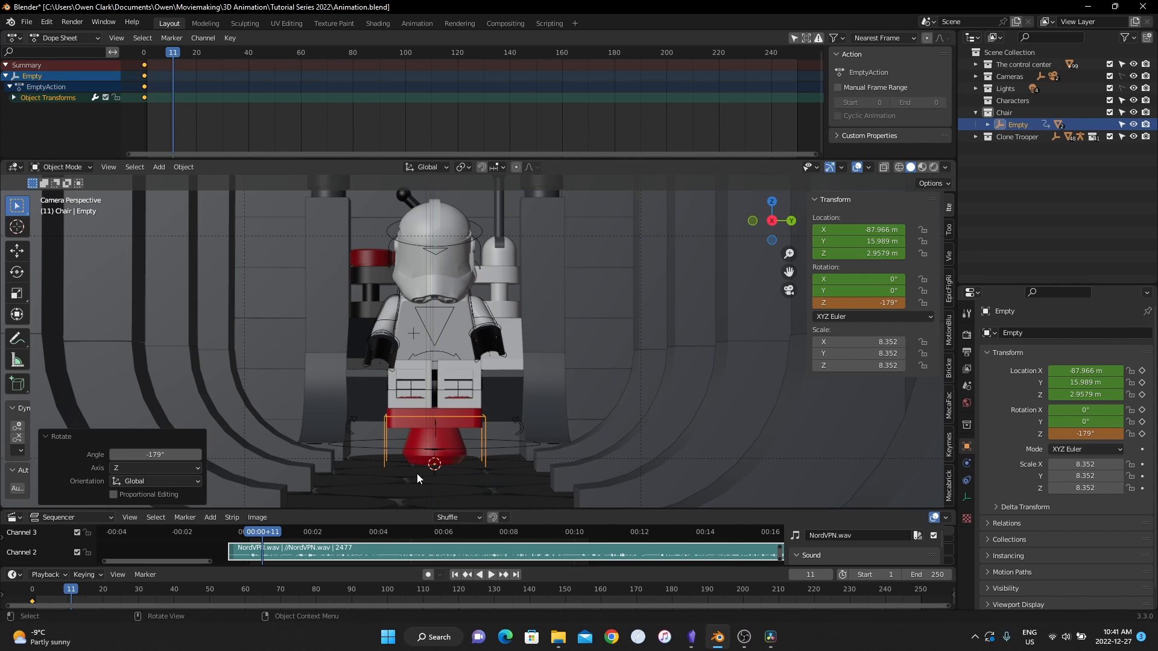
key(i)
click(487, 317)
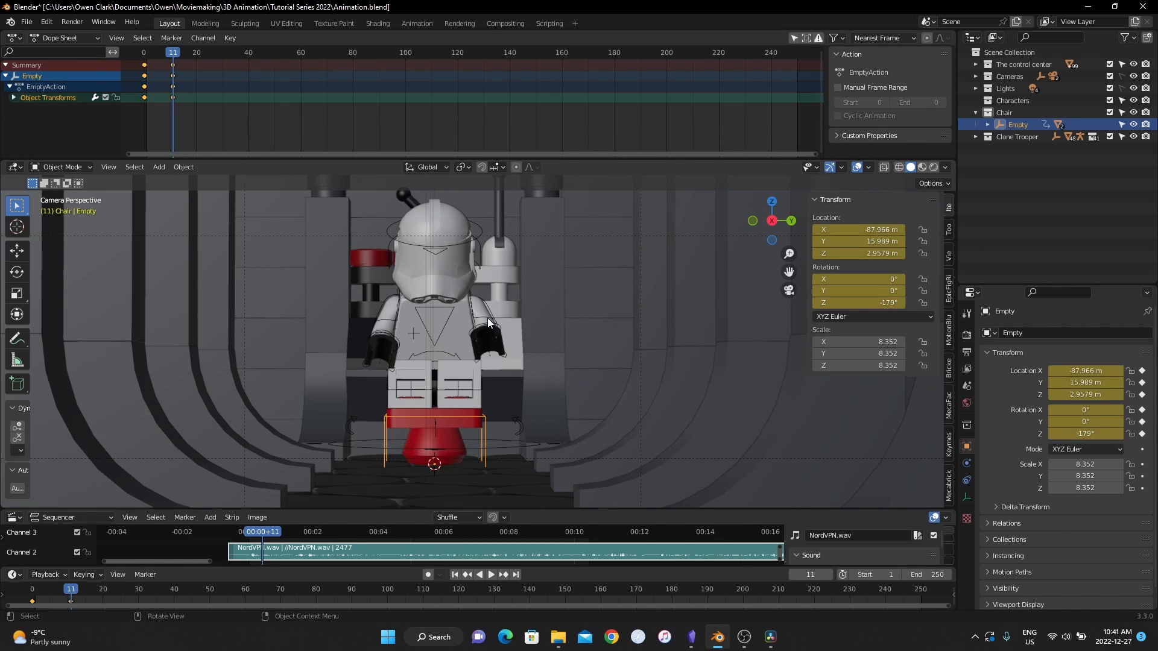
click(145, 51)
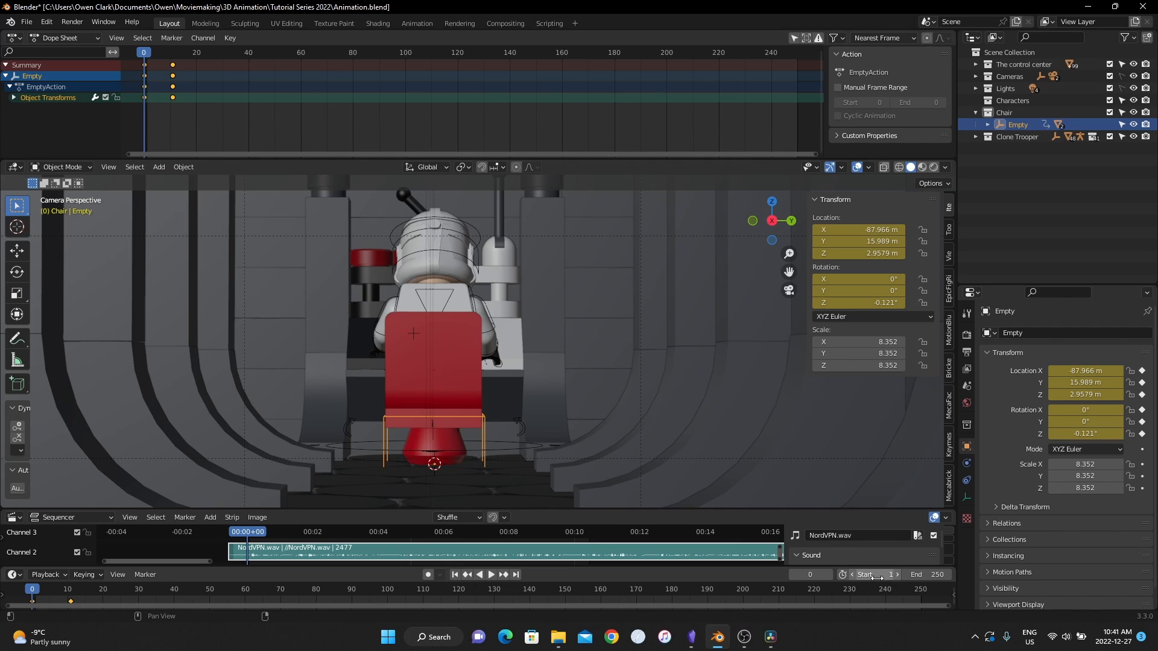
Step: Set the scene's start frame to 0, play back the chair turn, and return to frame 0
drag(874, 575, 864, 575)
key(space)
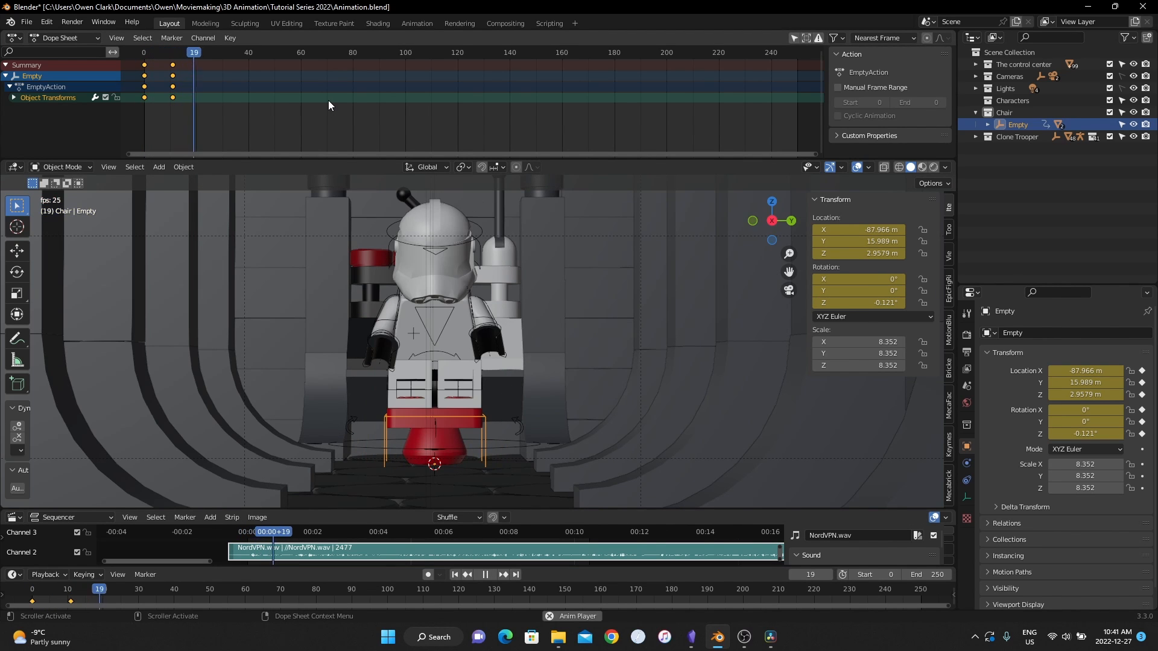
key(space)
click(144, 53)
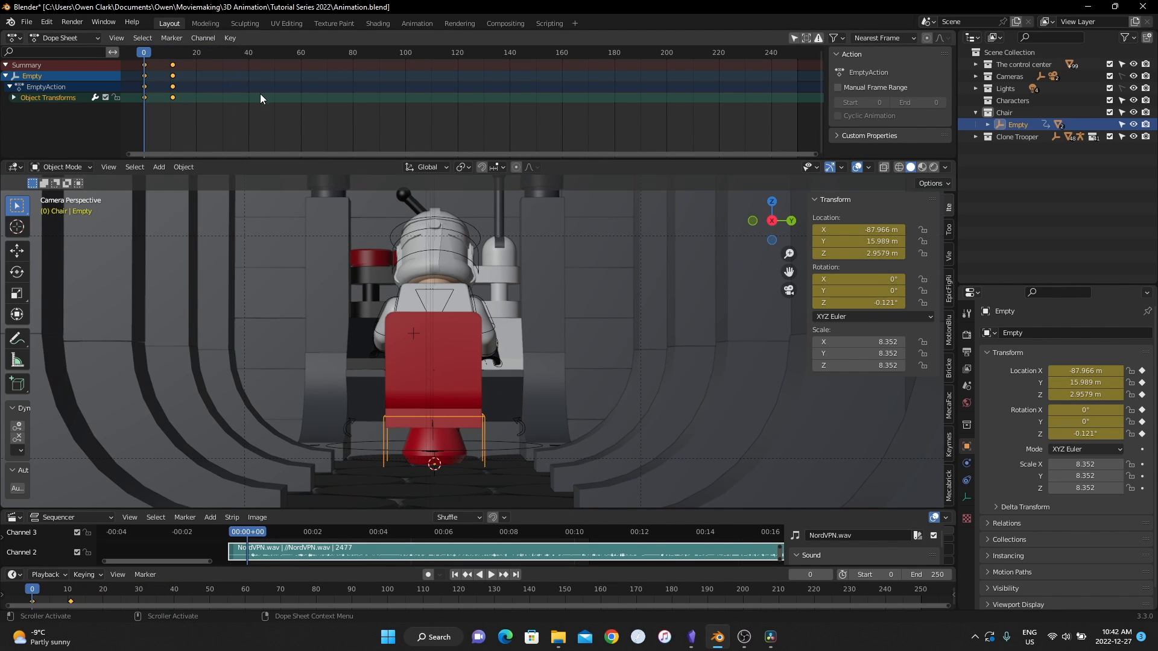
Step: Select the rig's Torso bone and insert a Location & Rotation keyframe at frame 0
click(450, 292)
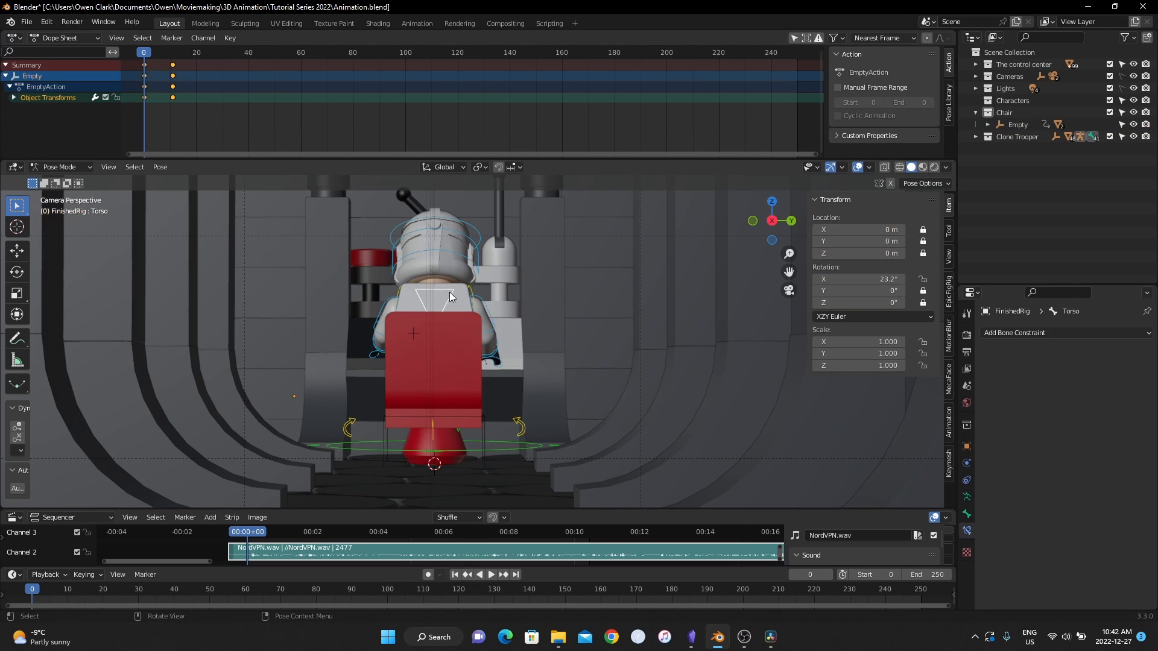
key(i)
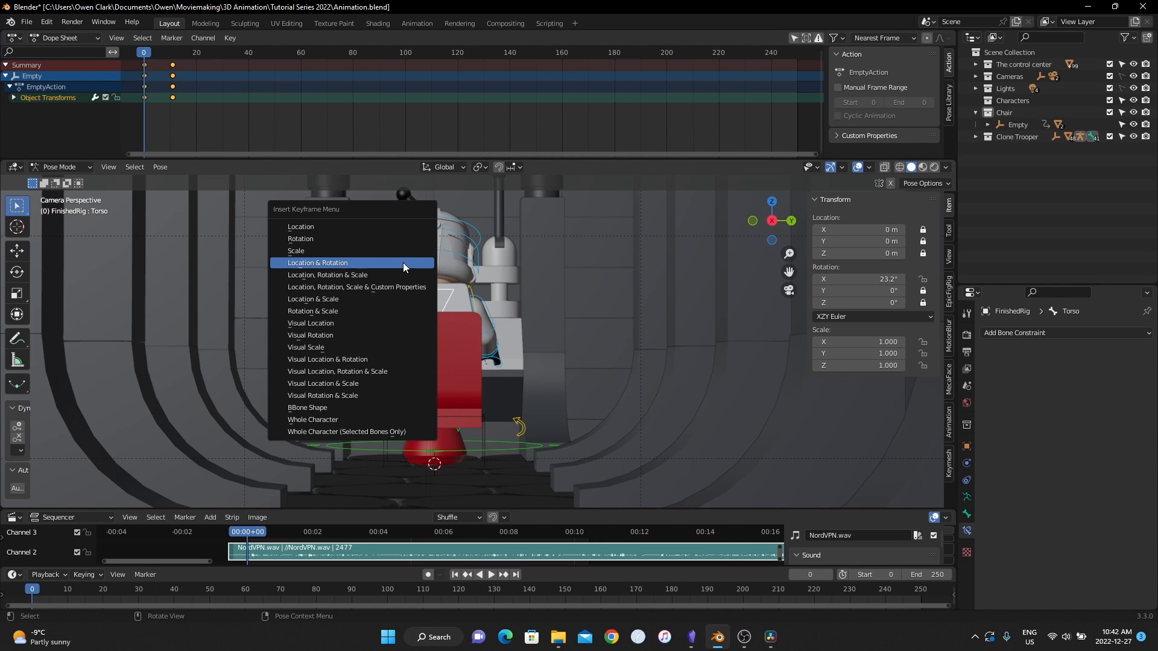
click(403, 263)
Step: At frame 11, lean the Torso bone back to about -10° on X, keyframe its location and rotation, and play back the result
key(space)
key(space)
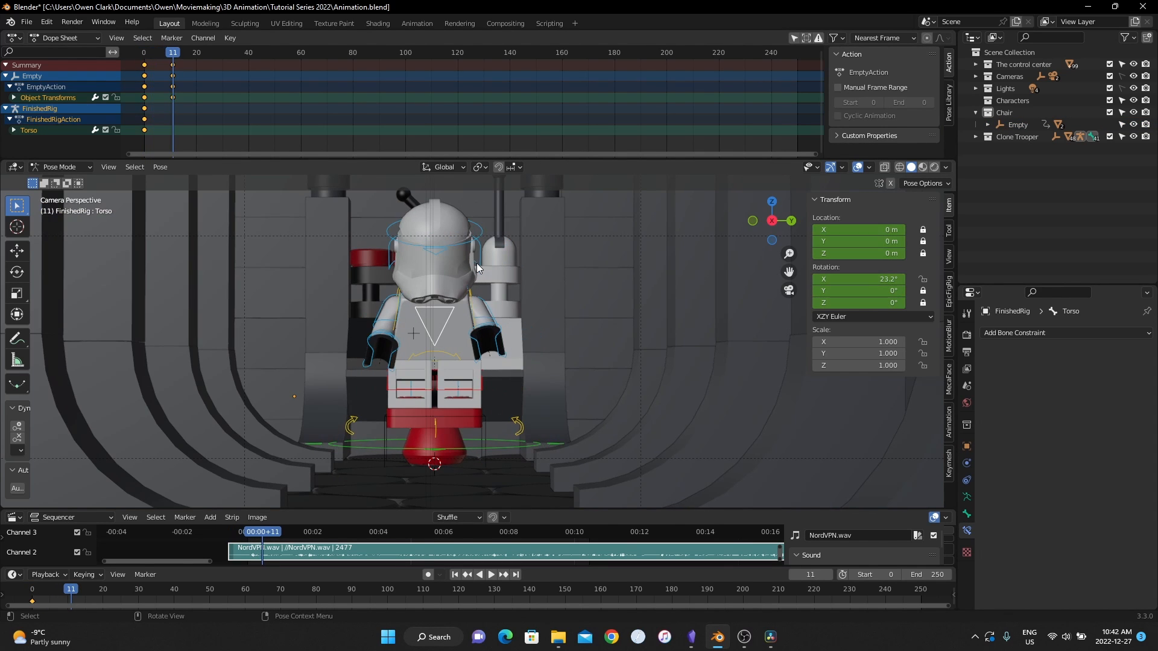
key(r)
key(r)
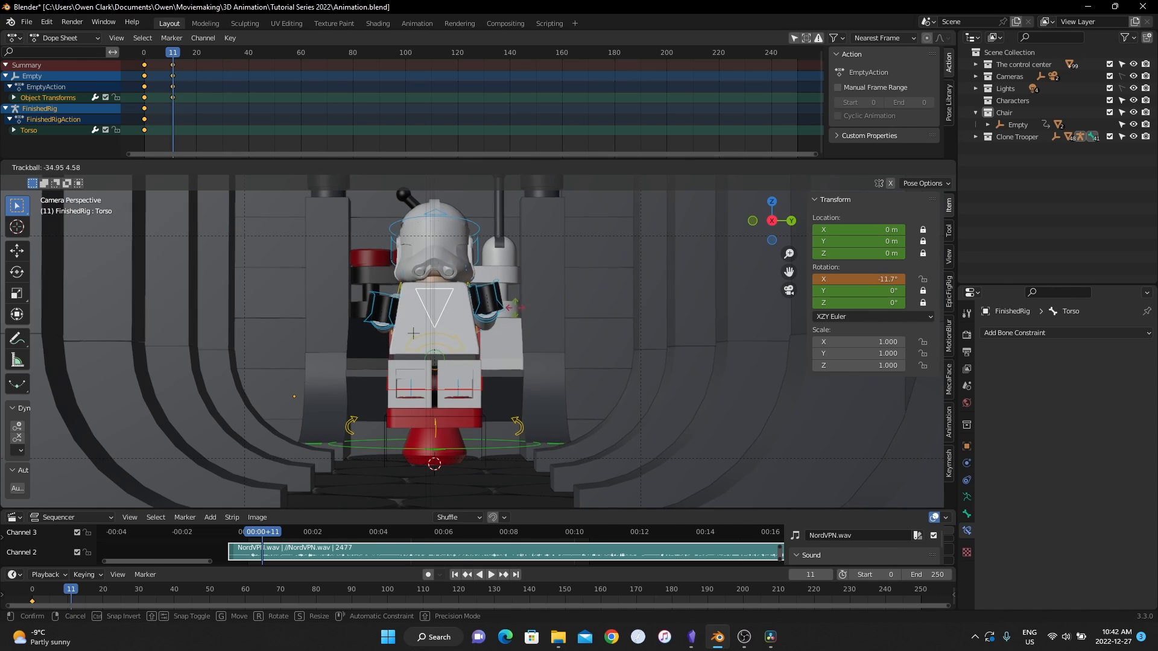
click(413, 333)
key(i)
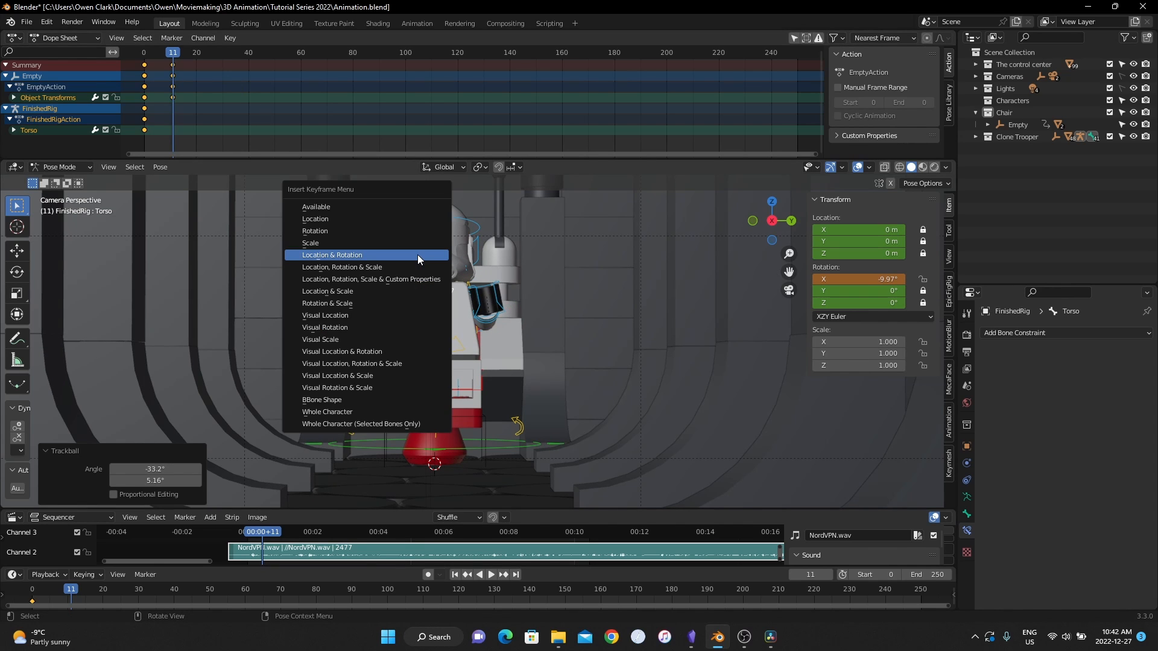
click(417, 255)
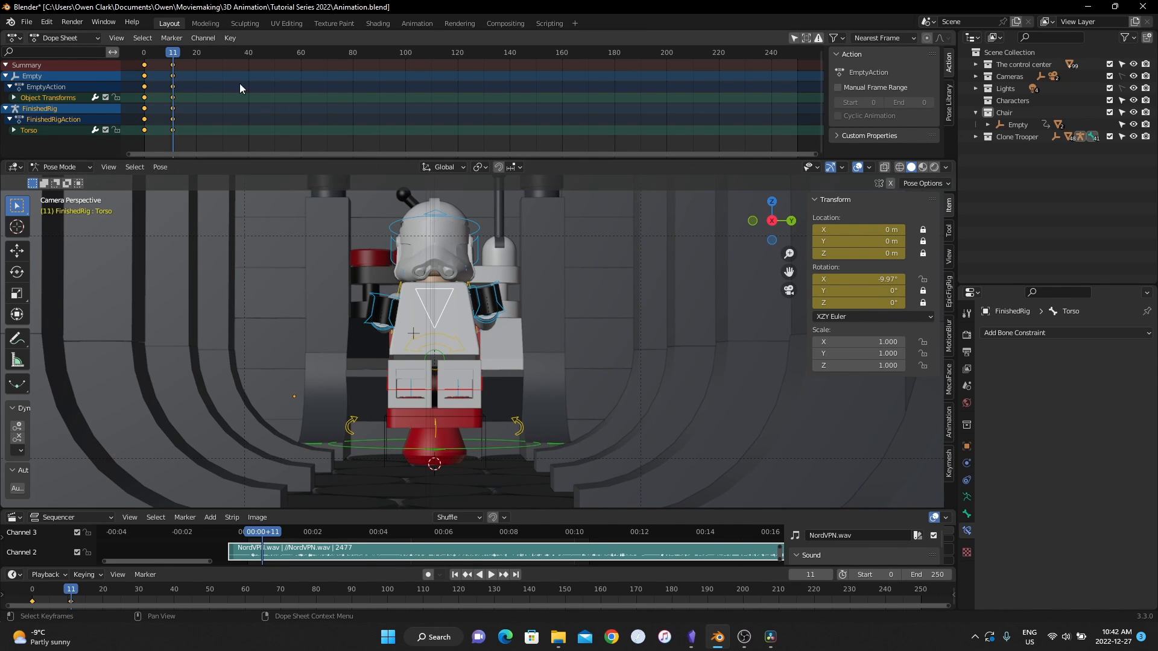
key(space)
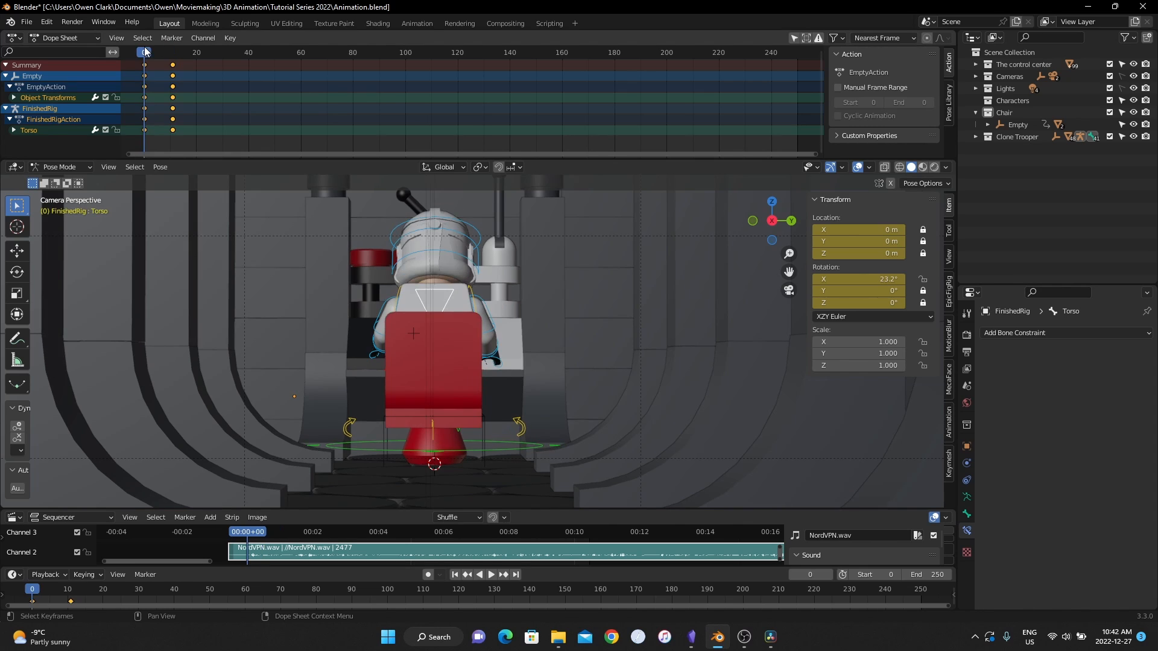
key(space)
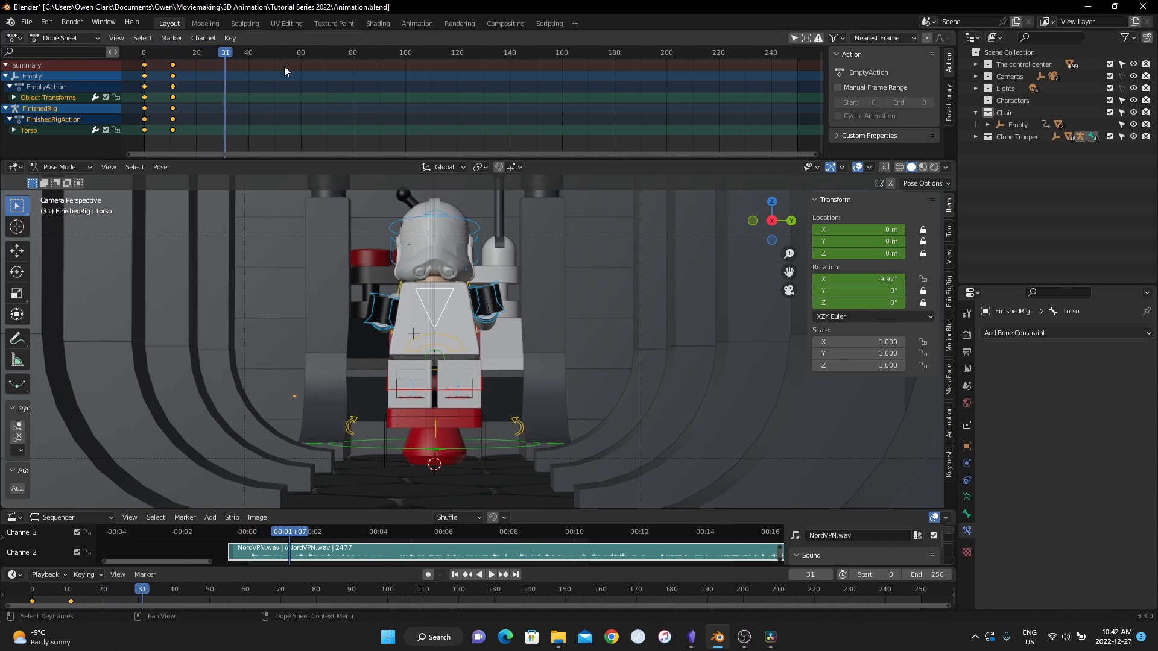
click(145, 53)
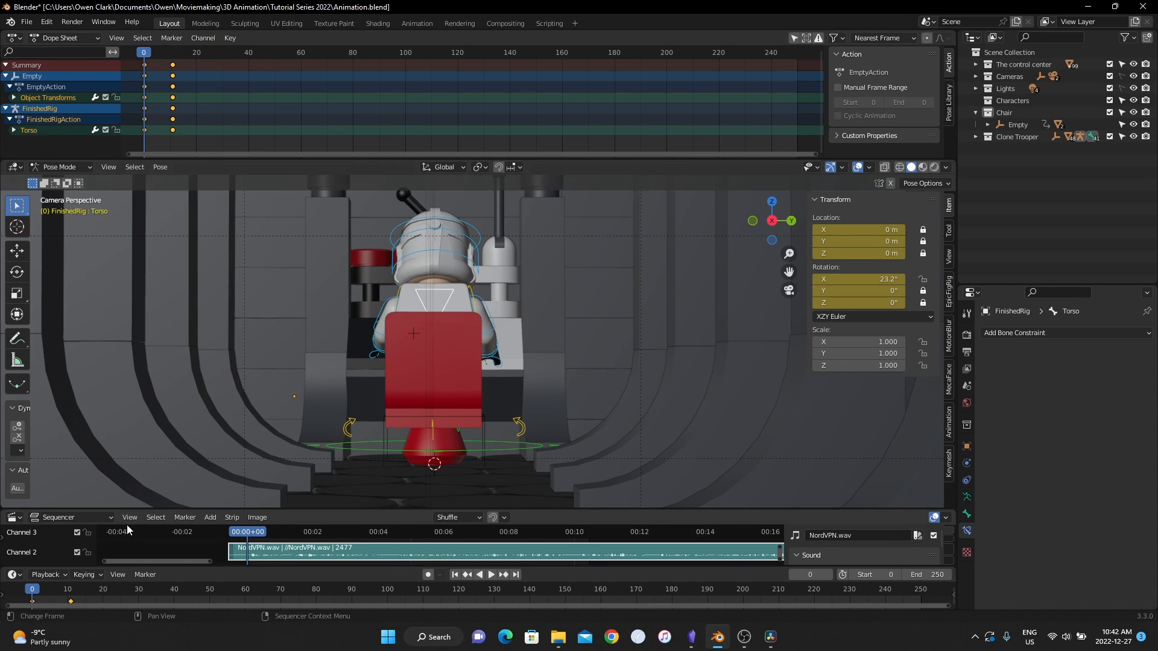
Step: Turn on auto keying and make Location, Rotation & Scale the active keying set
click(428, 574)
click(89, 578)
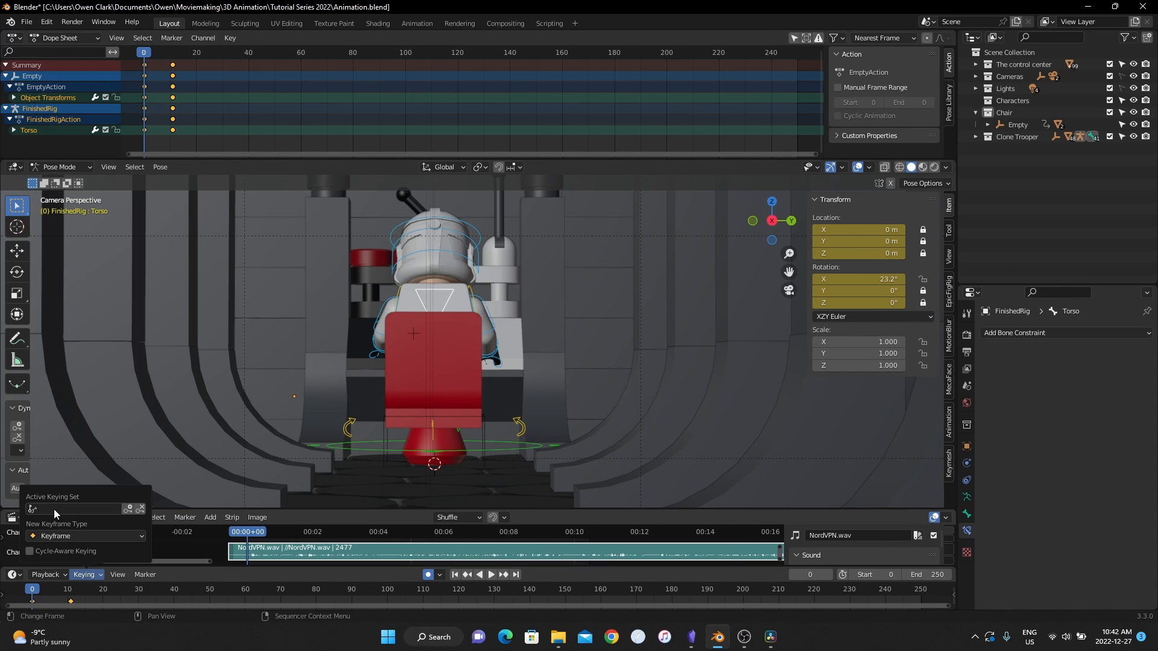
click(92, 512)
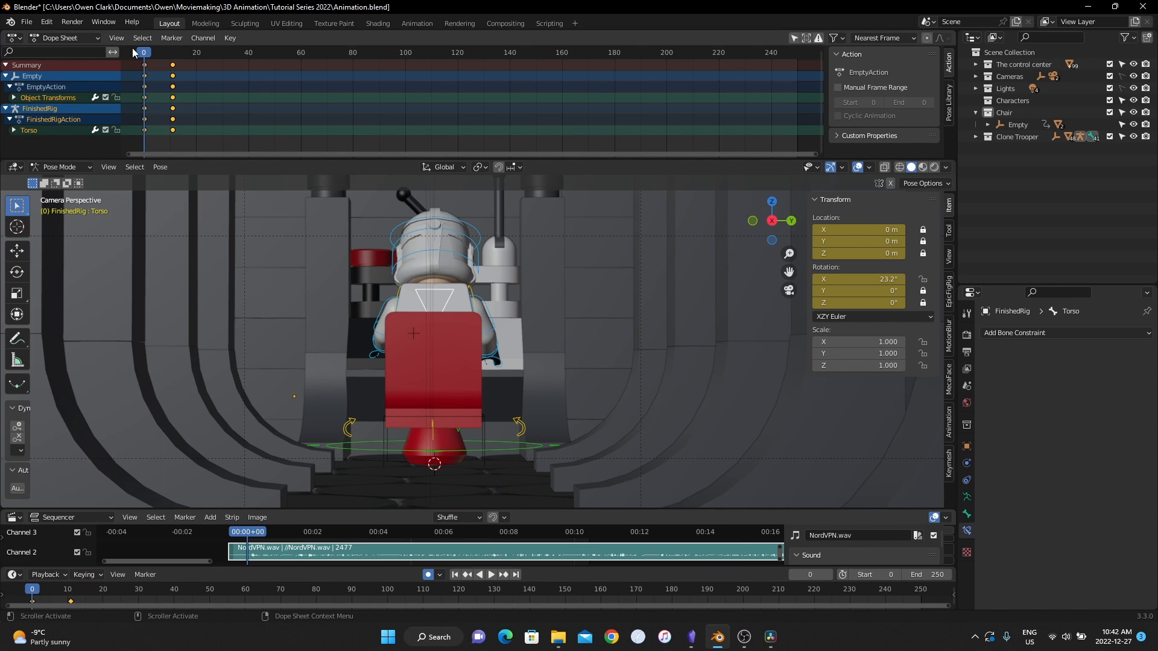
Step: At frame 21, auto-key the Torso bone leaning forward to about 10.5° on X with a trackball rotation, and play it back
key(space)
key(space)
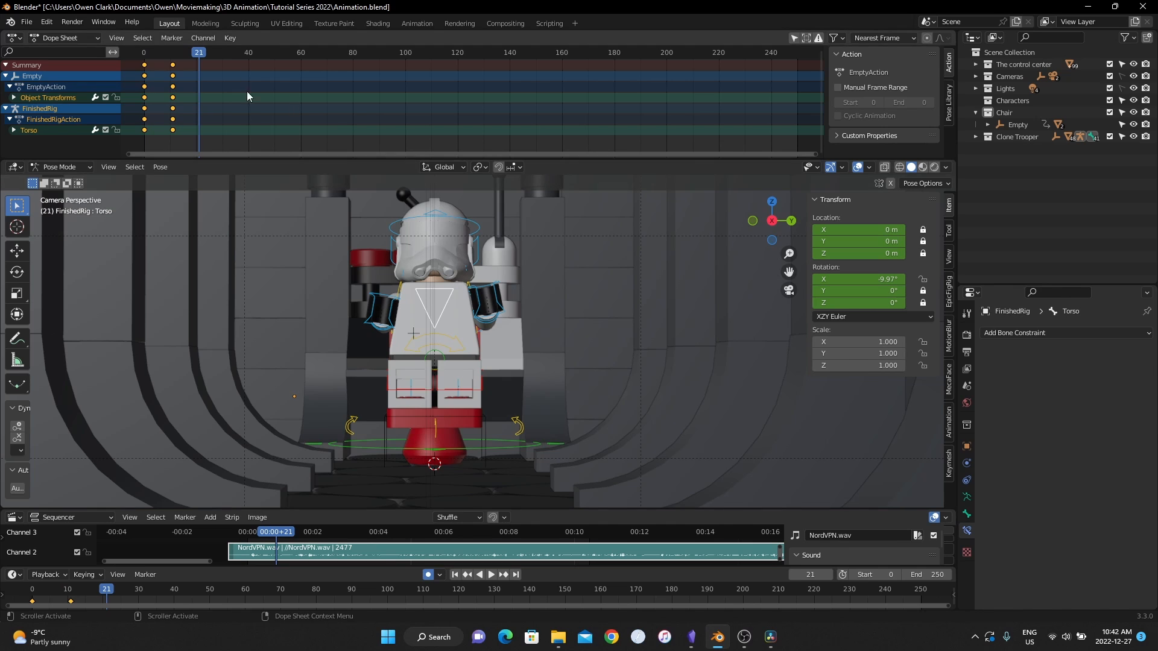
key(r)
key(r)
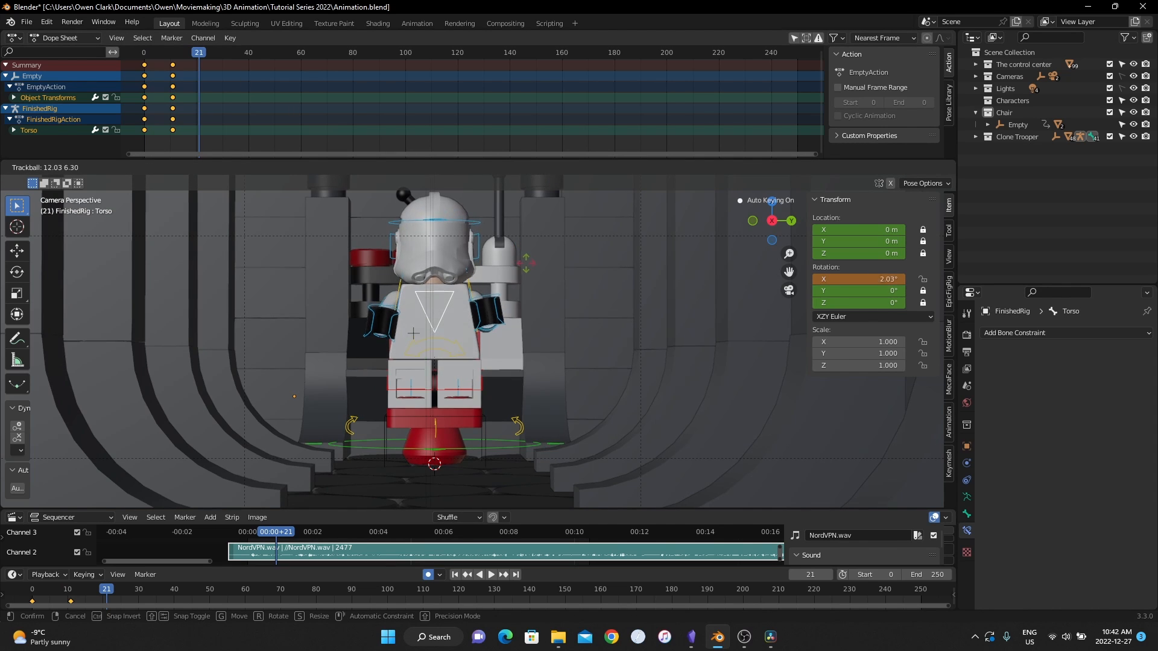
click(529, 270)
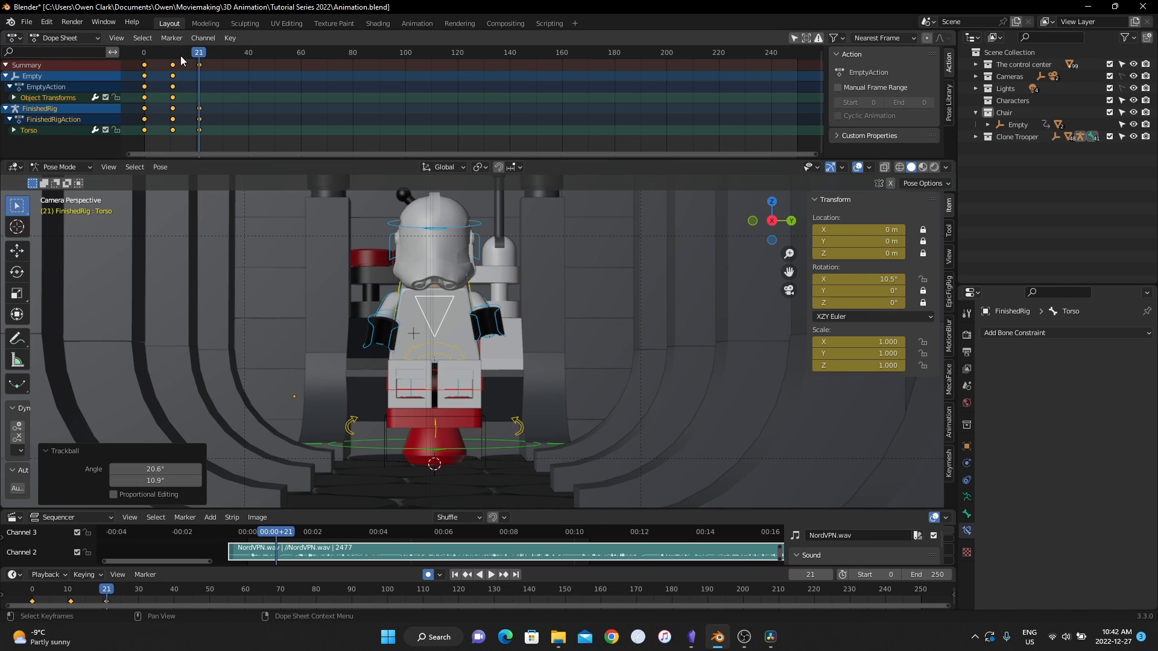
key(shift+Left)
key(space)
key(space)
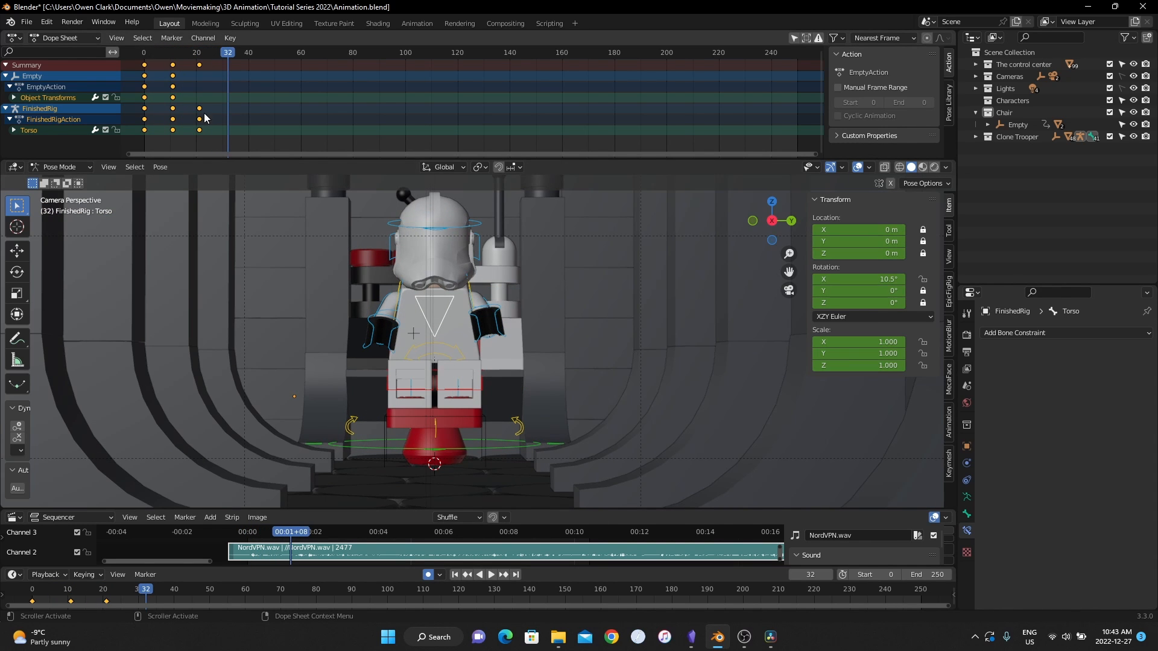
Step: Select the chair's empty and, at frame 11, rotate it a further -5.04° around global Z
click(484, 434)
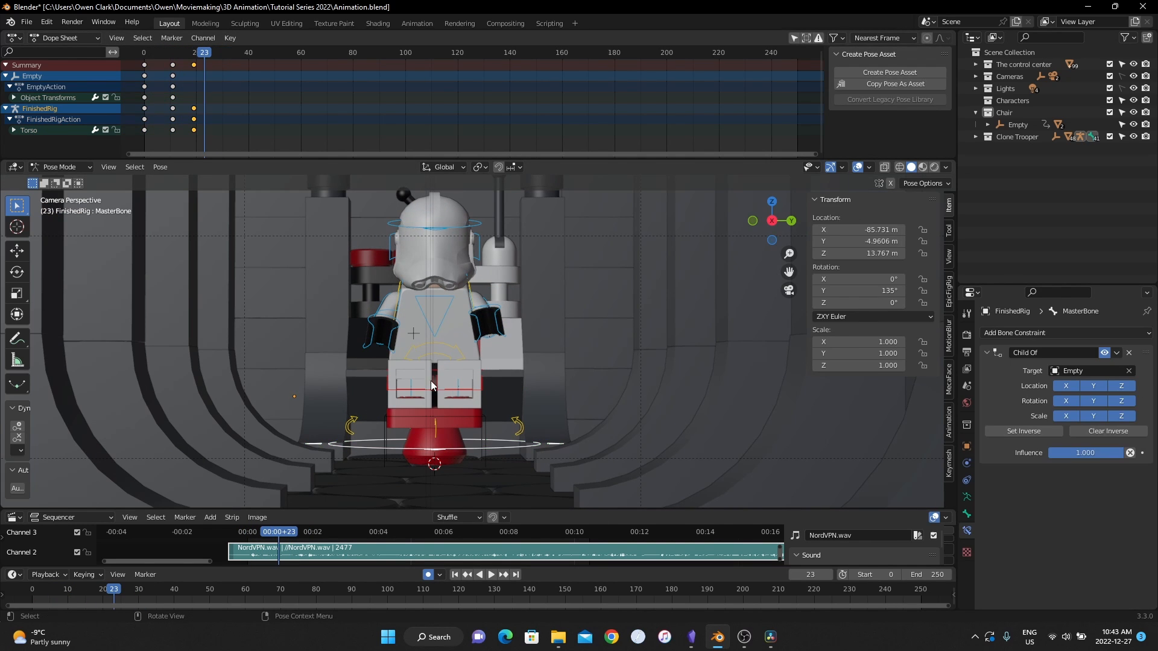
click(486, 433)
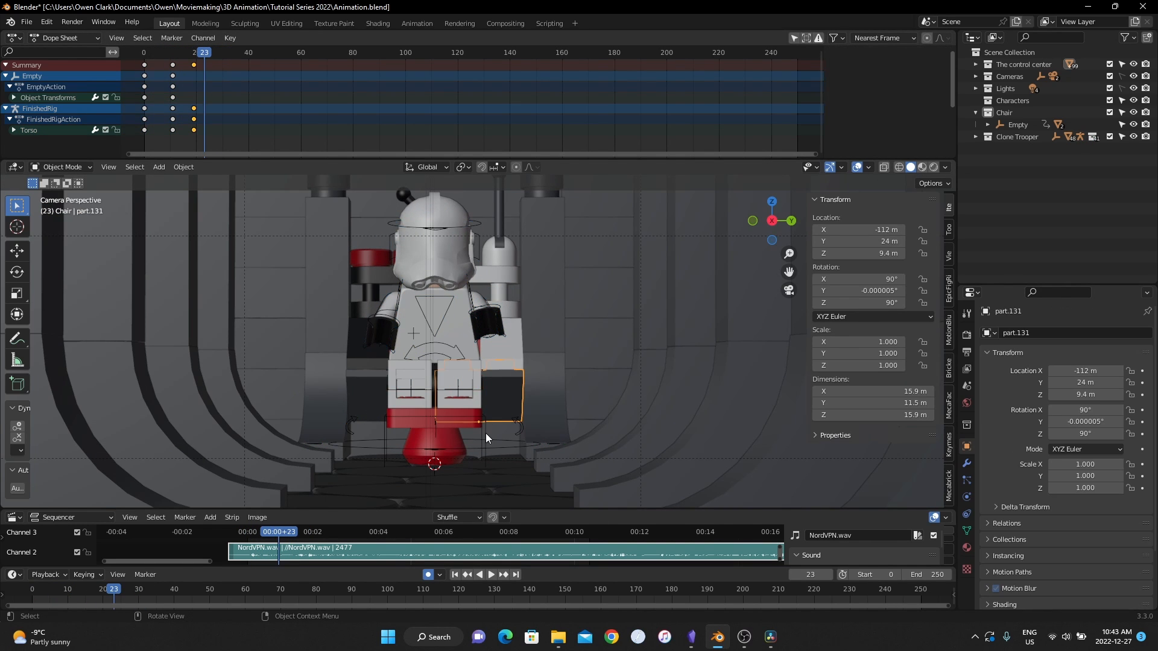
click(486, 433)
click(487, 429)
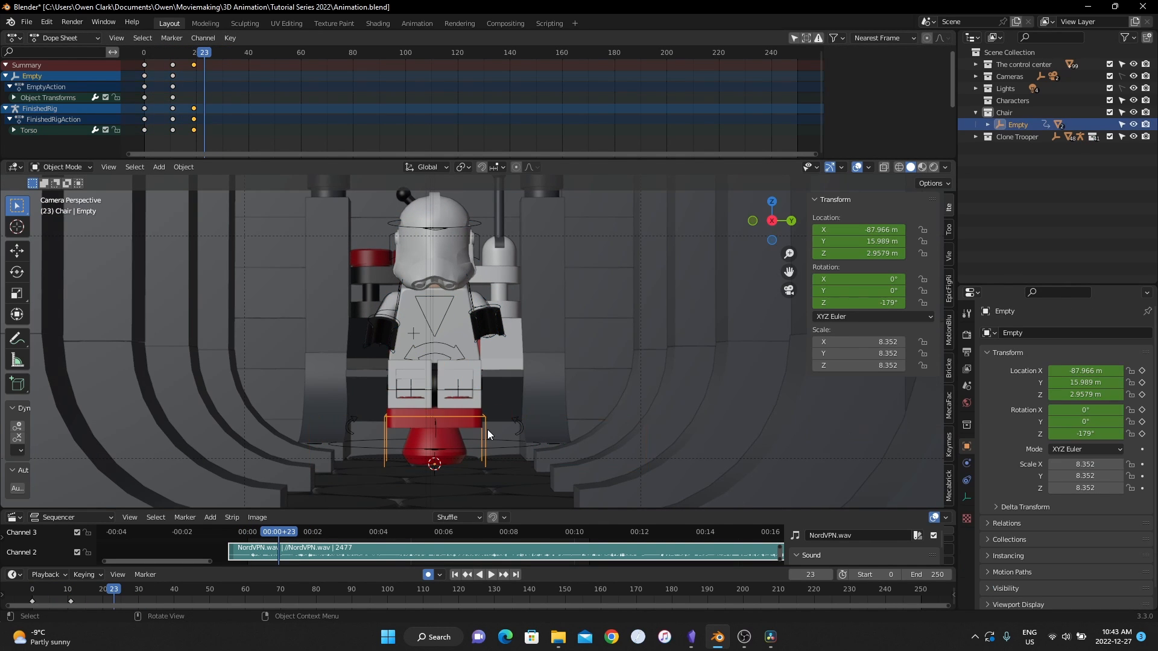
click(173, 54)
key(r)
key(z)
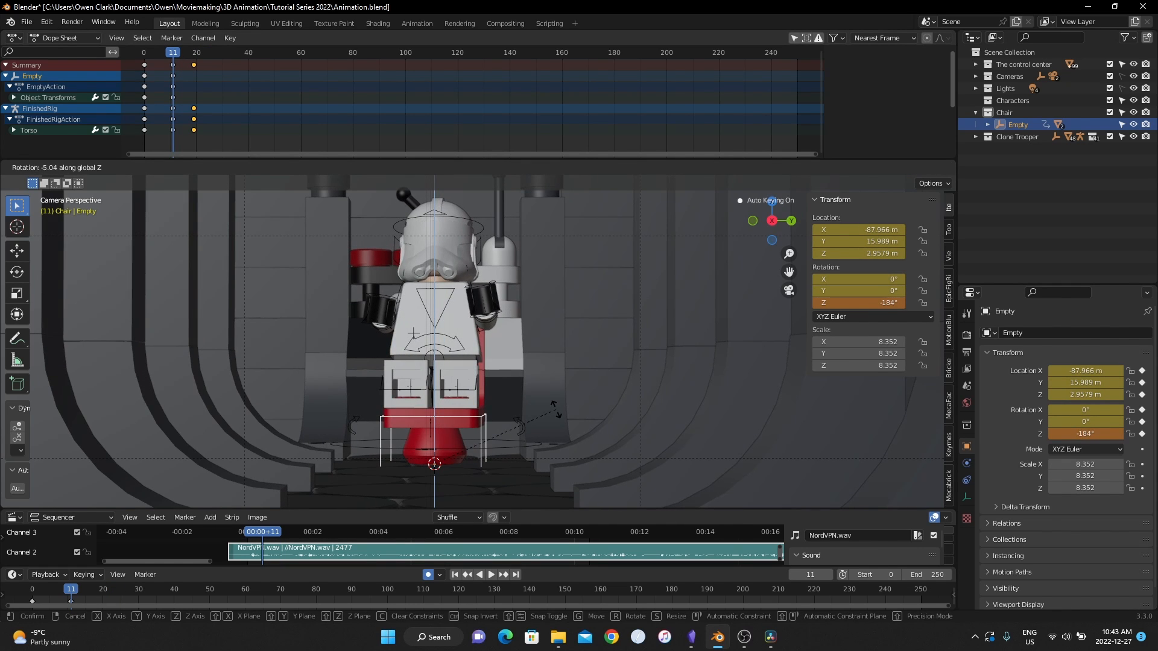
click(555, 410)
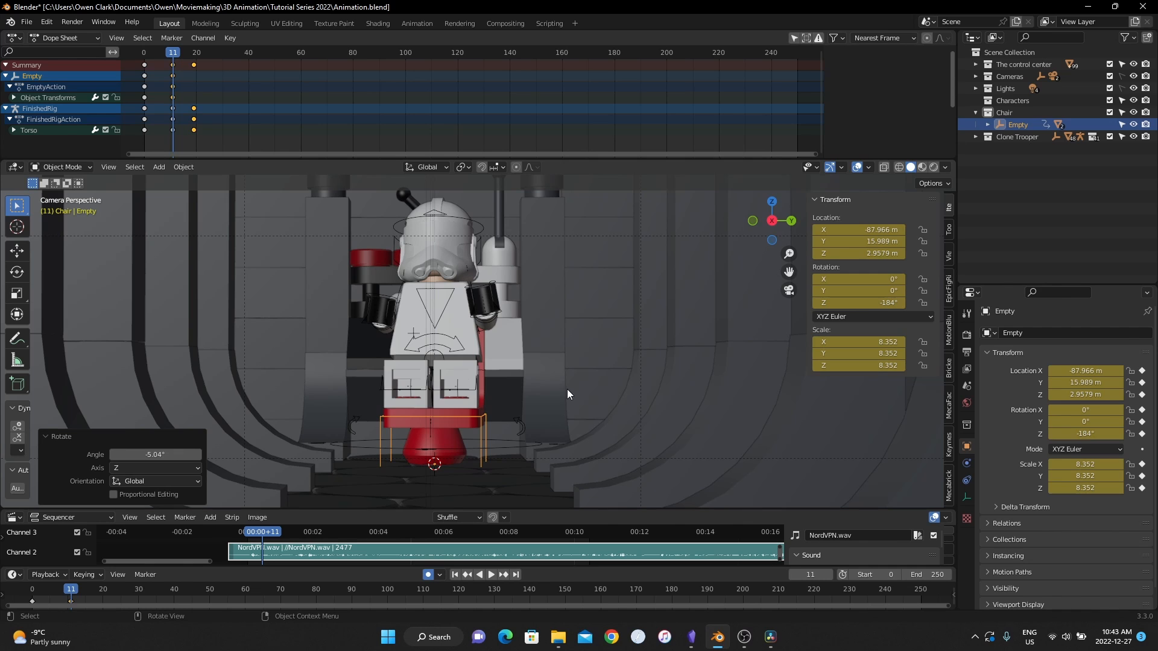
Step: Tilt the chair's empty about -2.87° around the view axis at frame 11 and play from frame 0 to frame 22
key(r)
click(565, 381)
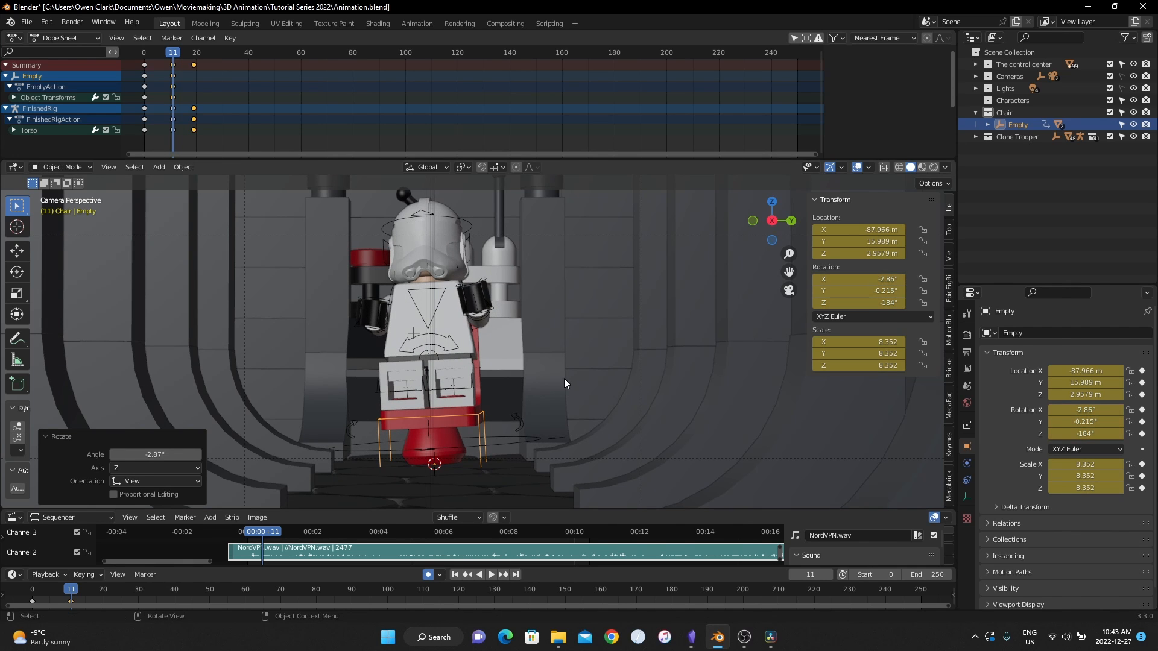
click(143, 53)
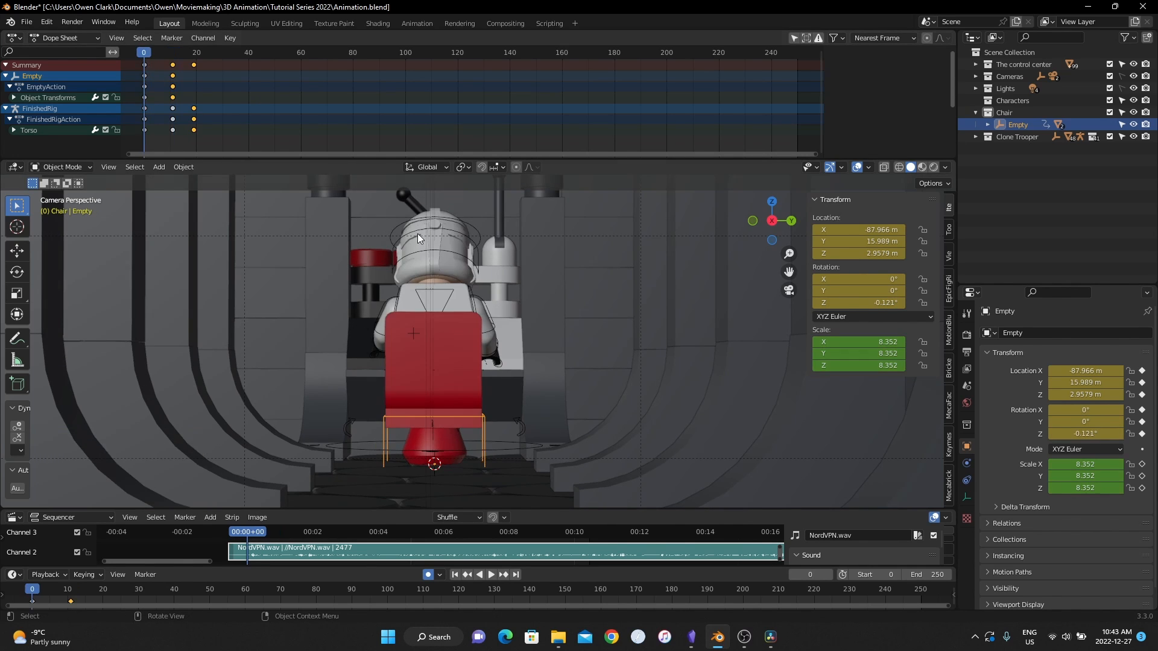
key(space)
key(space)
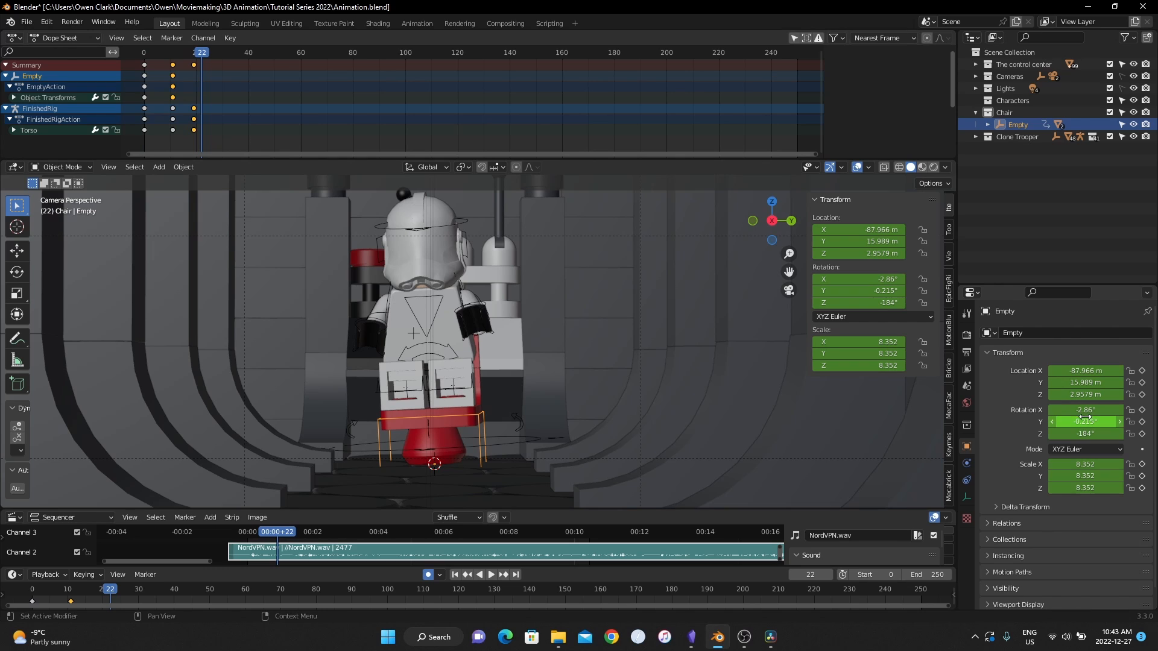
Step: At frame 22, set the chair empty's rotation to X 0°, Y 0° and Z about -177°, keyframe it, and play the animation from the start
click(1085, 420)
text(0)
key(Return)
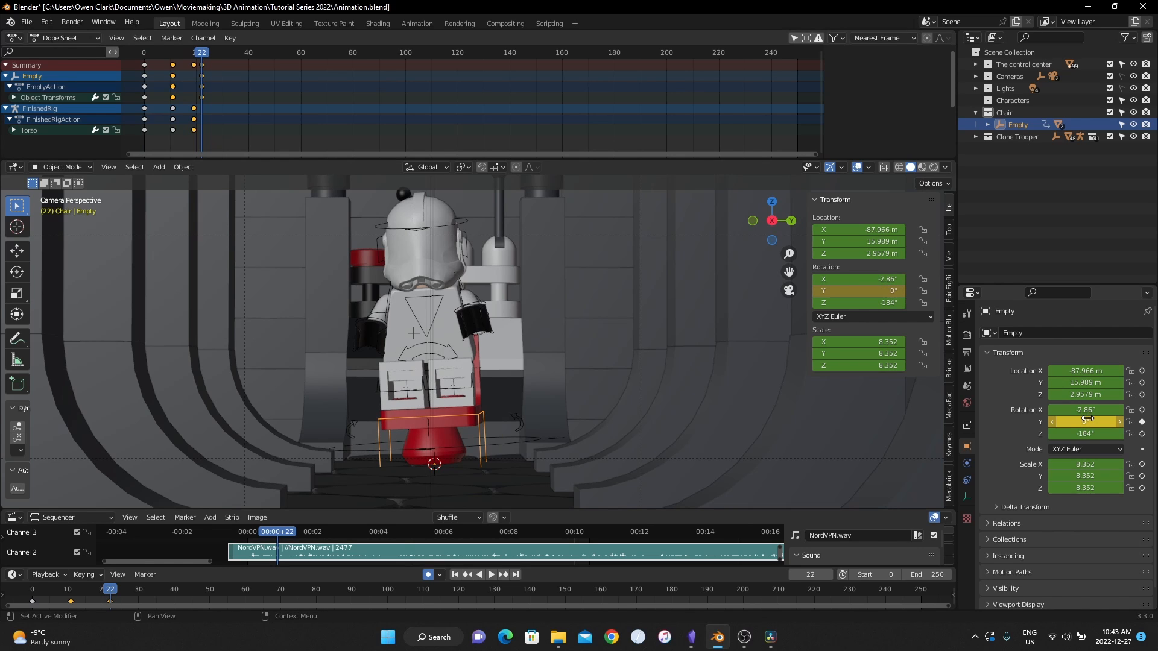
click(1085, 409)
text(0)
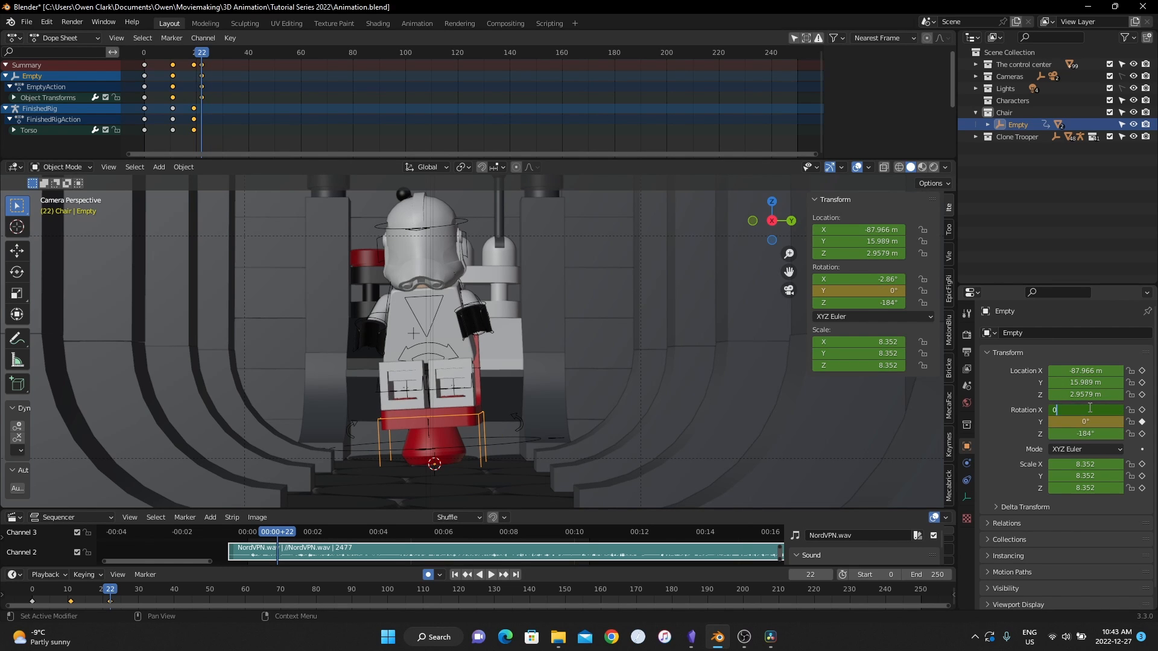
key(Return)
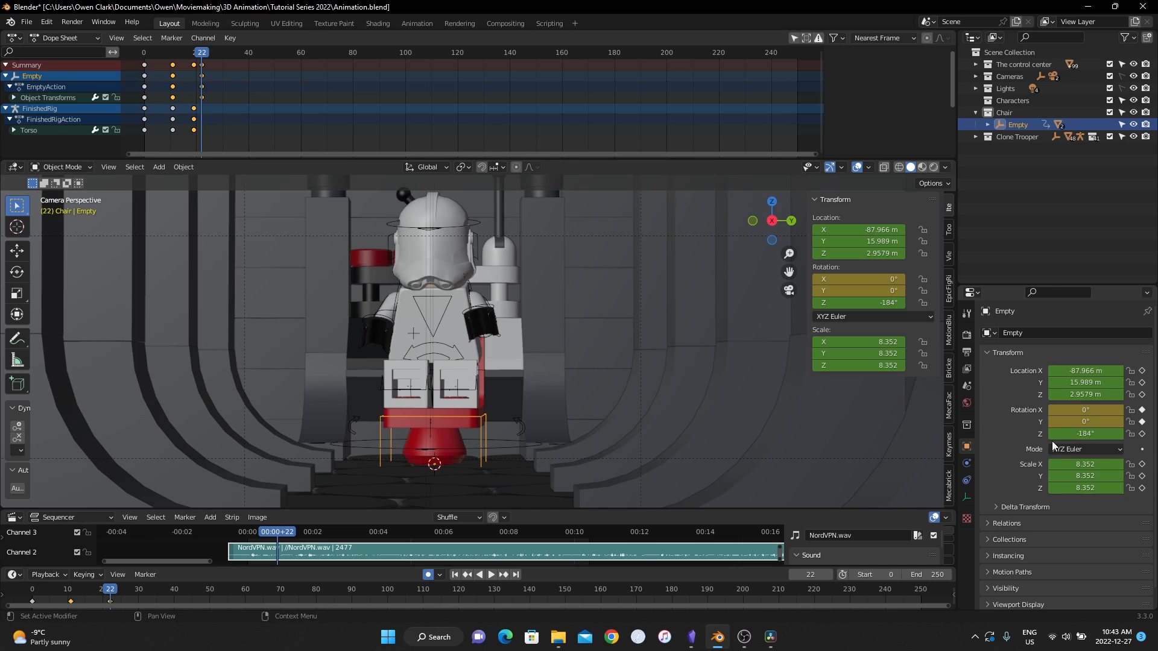
drag(1094, 433, 1106, 433)
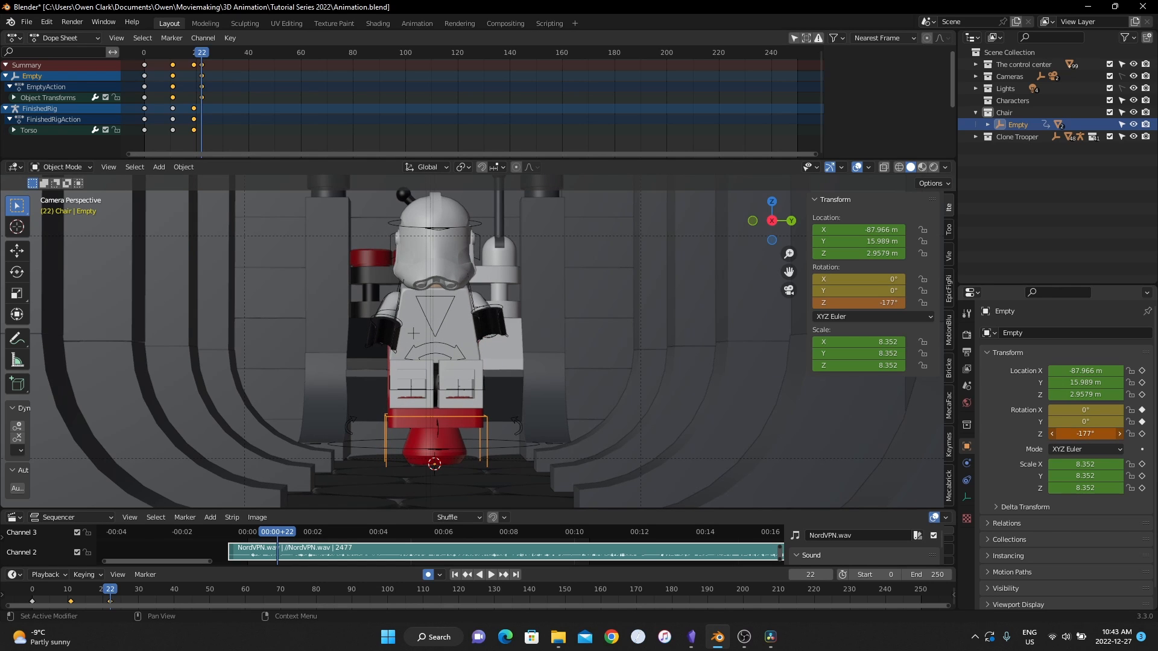
key(i)
click(147, 53)
key(space)
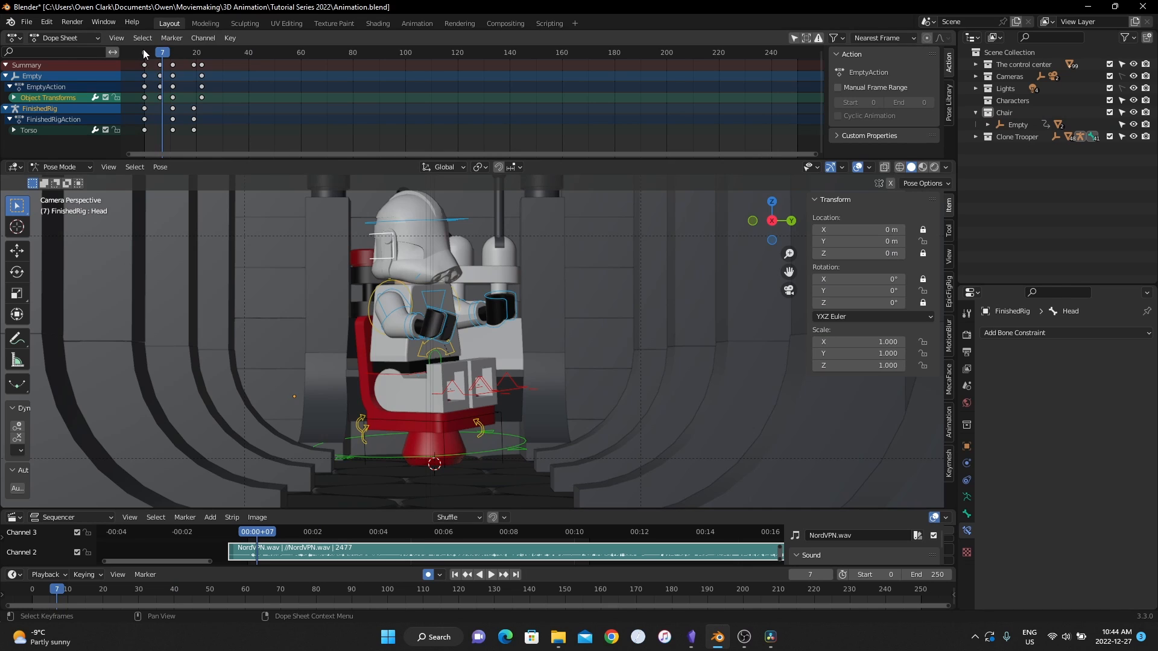
Step: Keyframe the Head bone at frame 0 and turn it to -48° on Y at frame 3 with a trackball rotation
click(143, 50)
key(i)
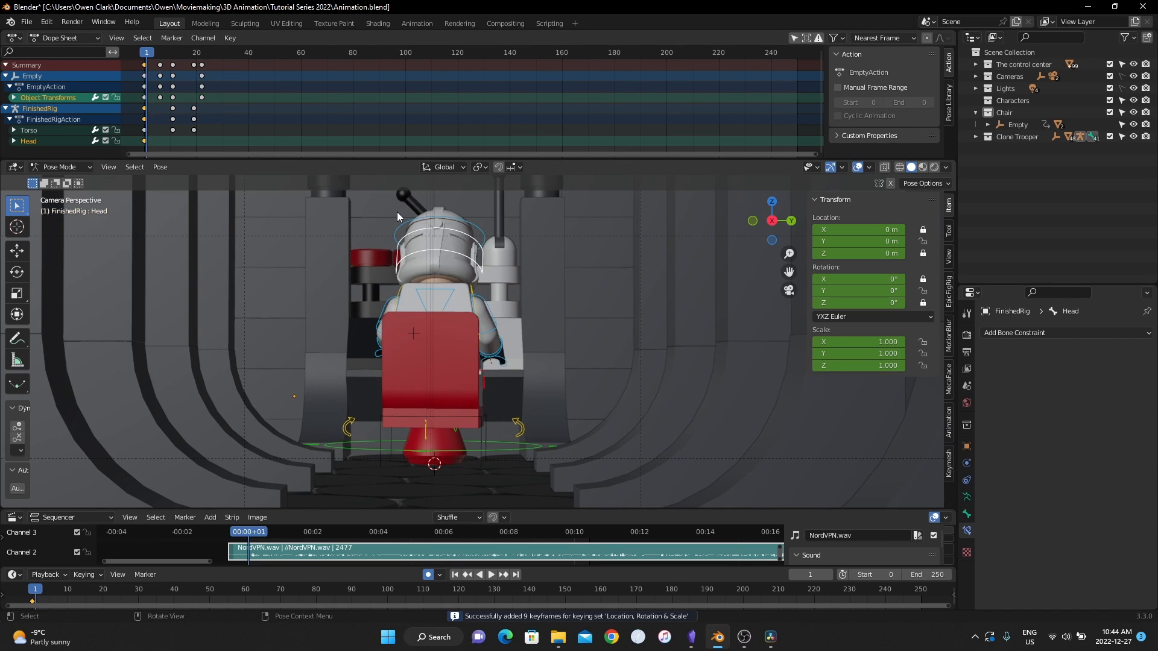
key(space)
key(r)
key(r)
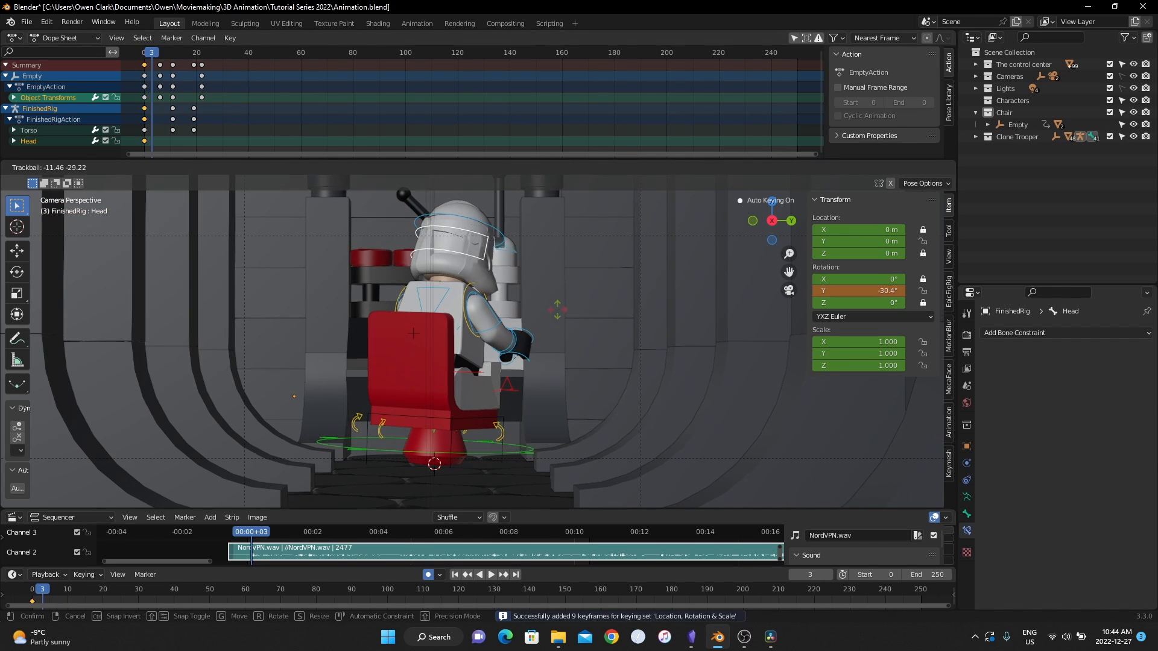
click(540, 312)
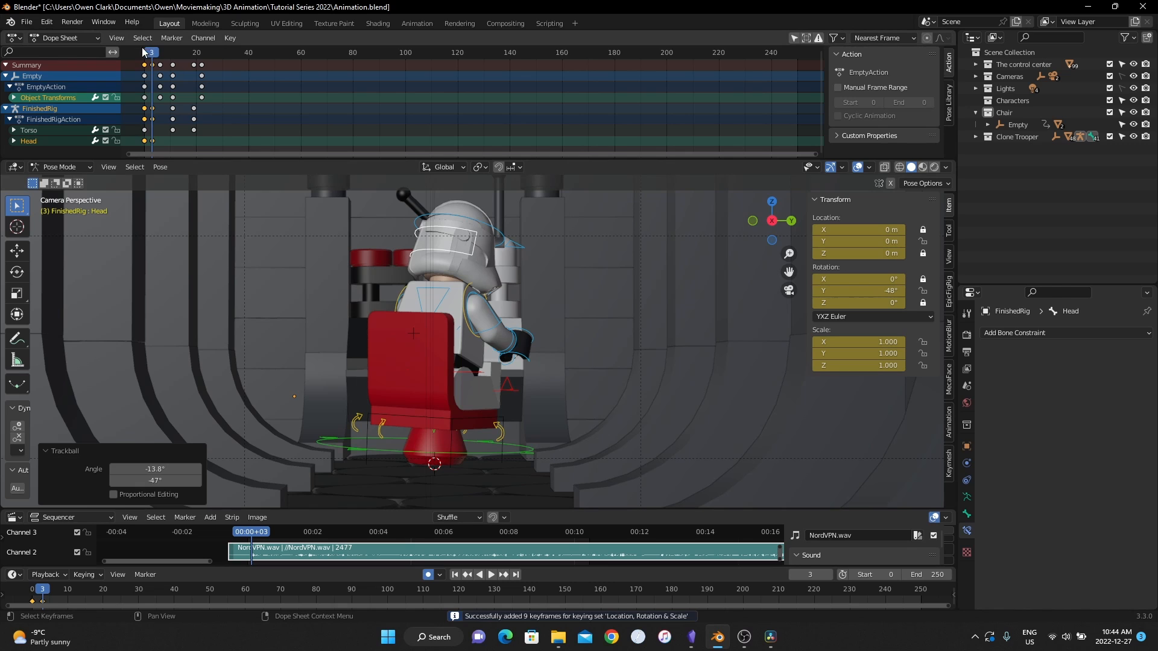
Step: Play back the head turn and scrub through the early frames to frame 4
key(space)
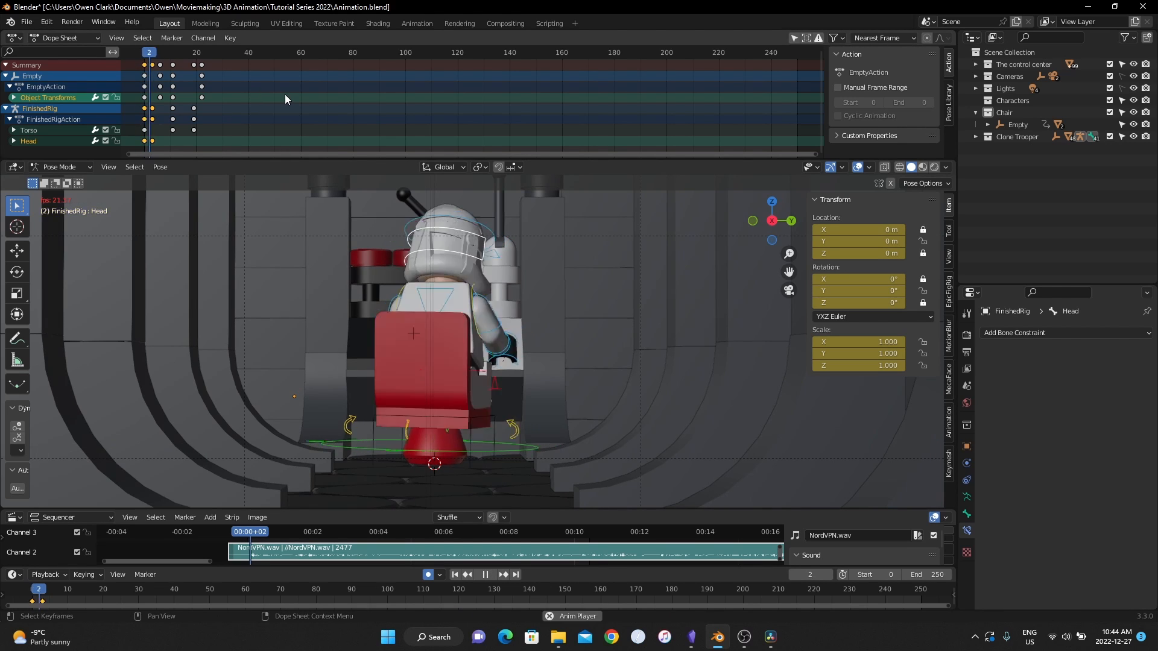
click(162, 53)
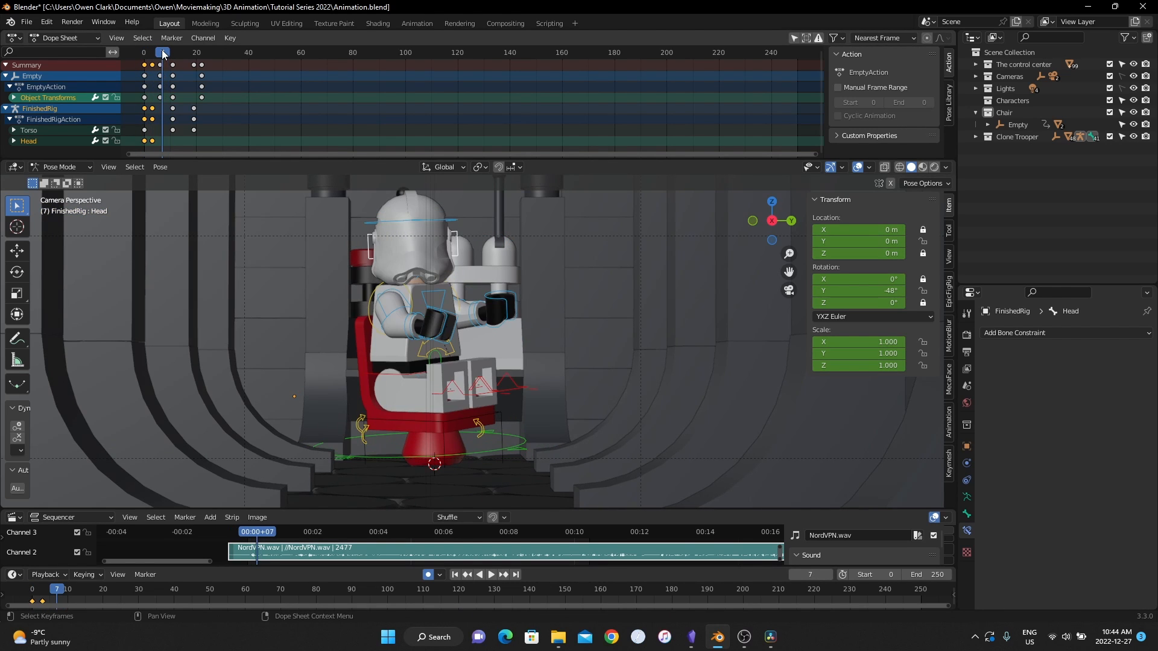
click(155, 50)
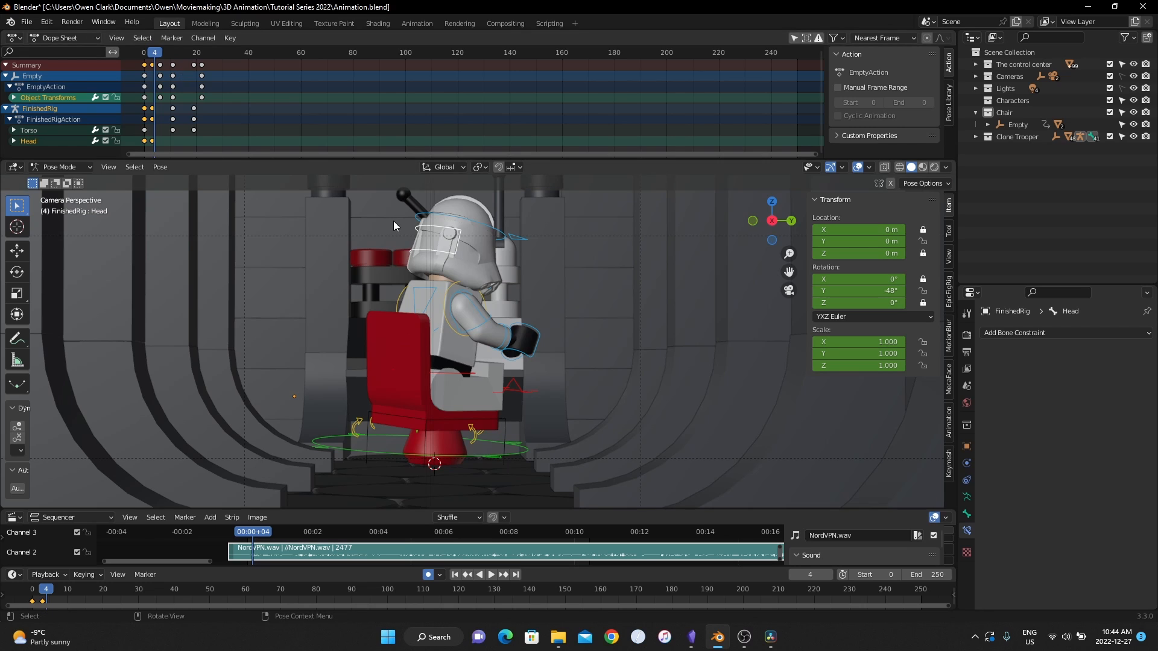
Step: Turn the Head bone to about -68.7° on Y at frame 5 with a trackball rotation
key(r)
key(y)
key(y)
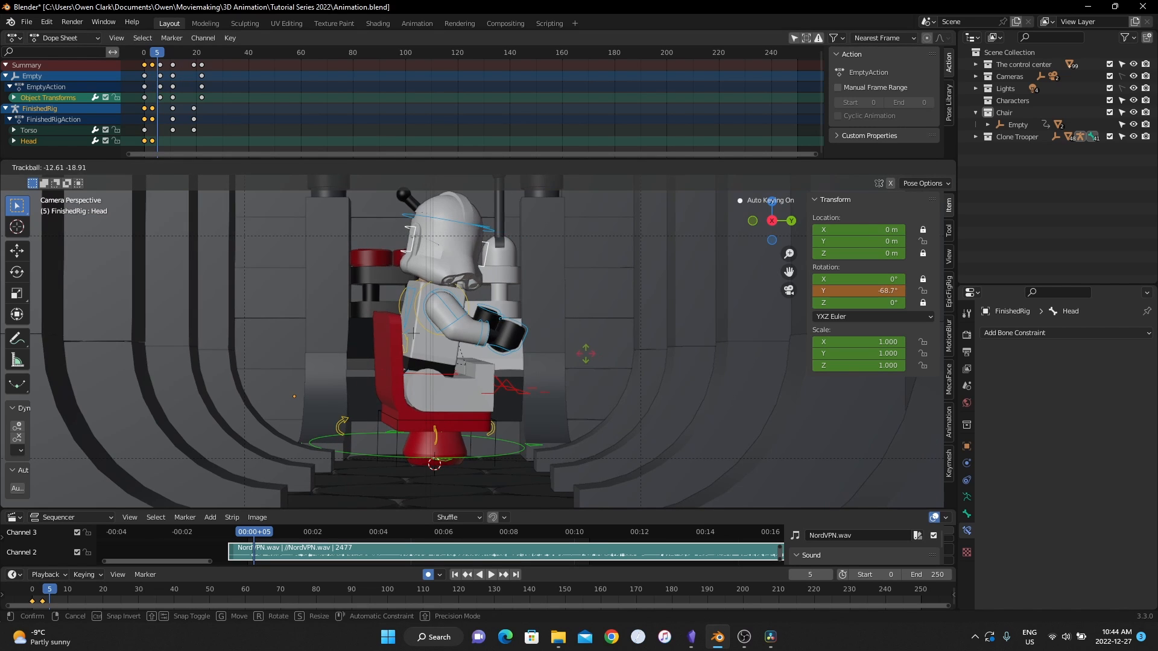
click(591, 354)
Step: Turn the Head bone to about -49.2° on Y at frame 7 and about -9.5° at frame 9
key(Right)
key(Right)
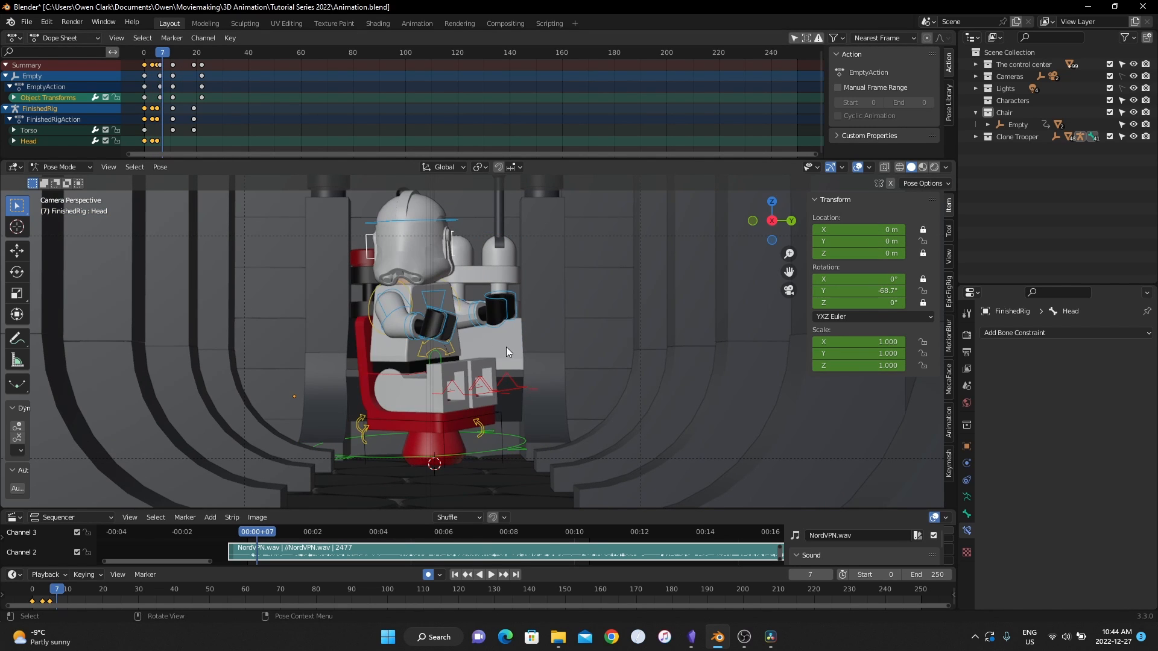
key(r)
key(r)
click(527, 346)
key(Right)
key(Right)
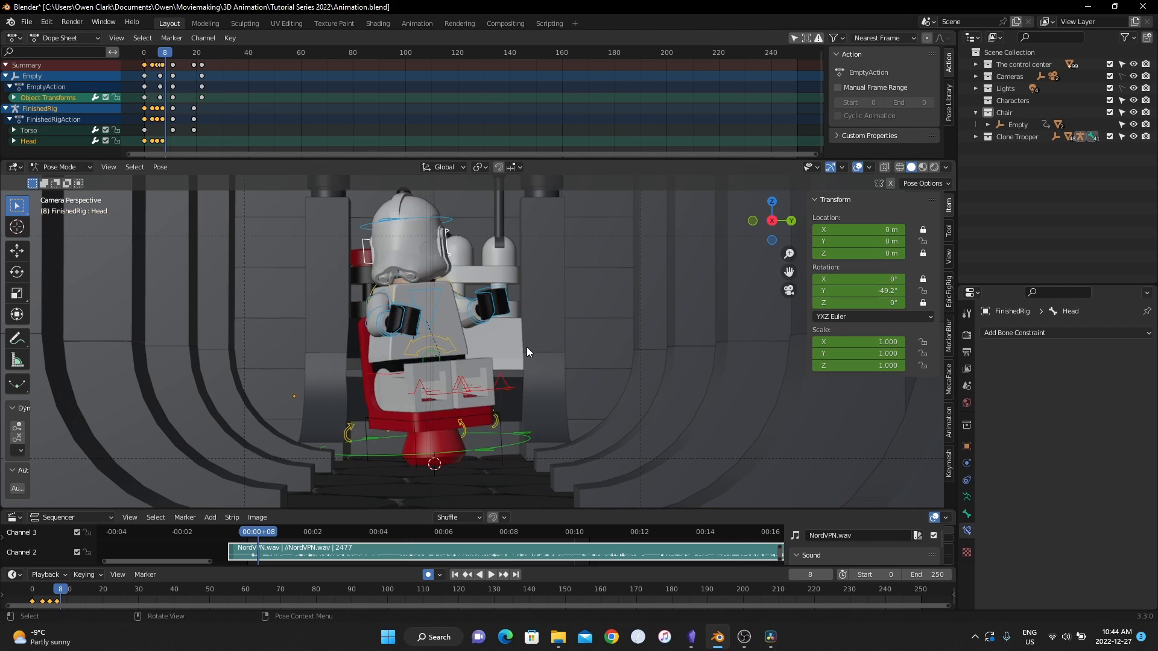
key(r)
key(r)
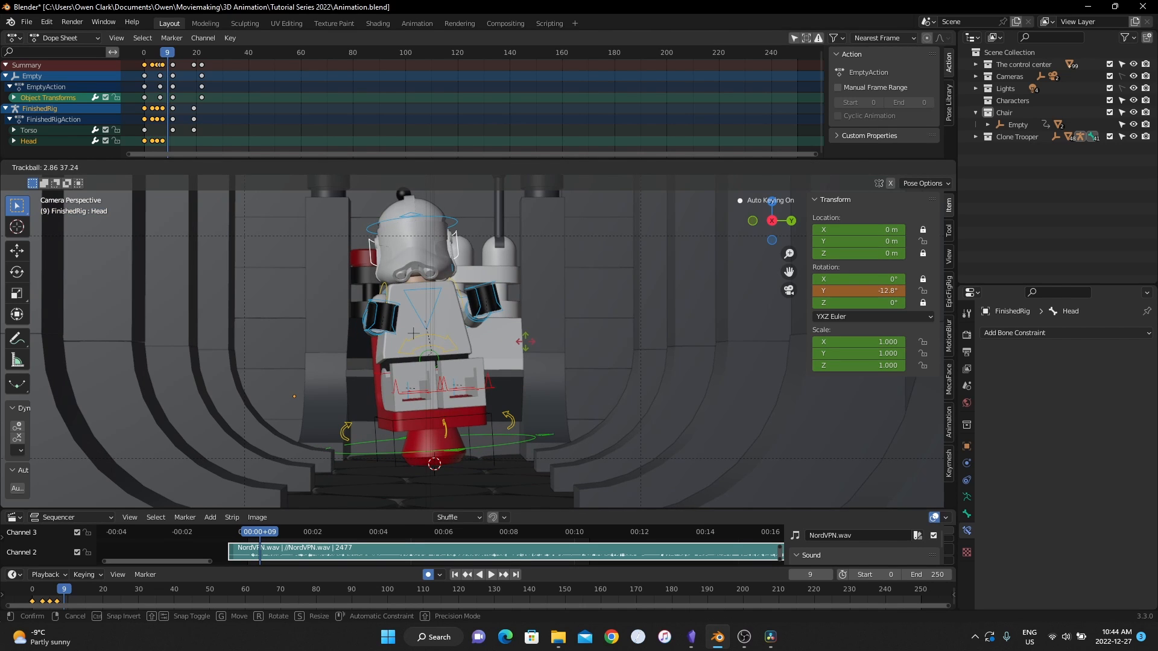
click(525, 342)
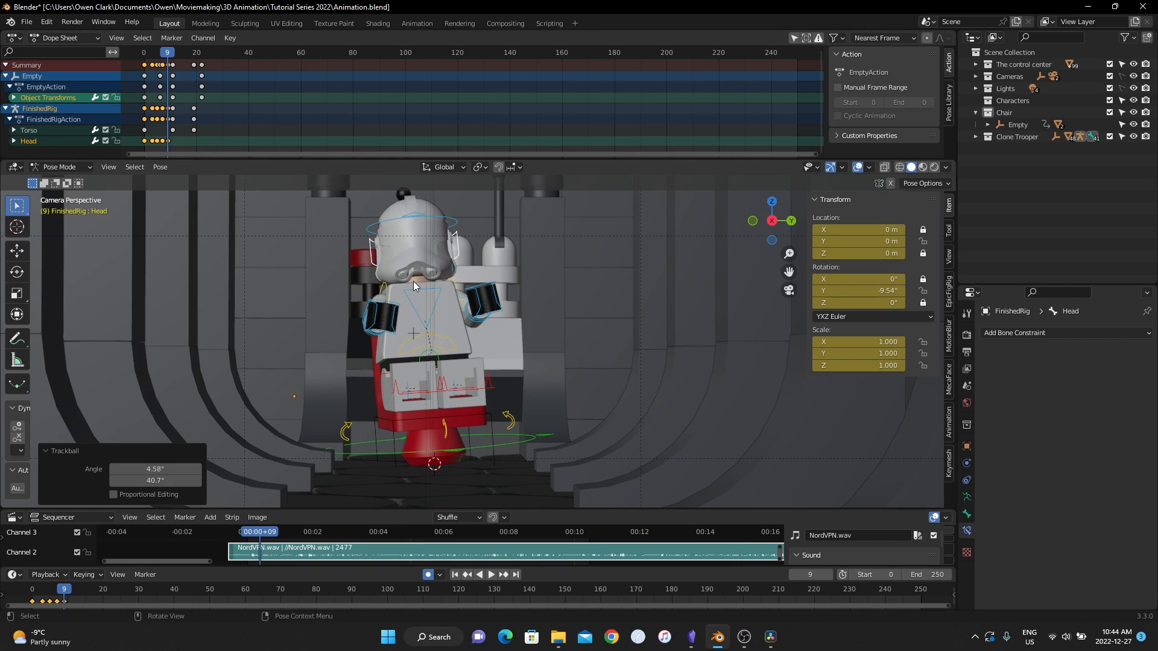
Step: Turn the Head bone to about 4.9° on Y at frame 12 with a trackball rotation
key(Right)
key(Right)
key(Right)
key(r)
key(r)
click(478, 315)
Step: Turn the Head bone to about -0.8° on Y at frame 24 and return to the first frames
key(Right)
key(Right)
key(Right)
key(Right)
key(Right)
key(Right)
key(Right)
key(Right)
key(Right)
key(Right)
key(Right)
key(Right)
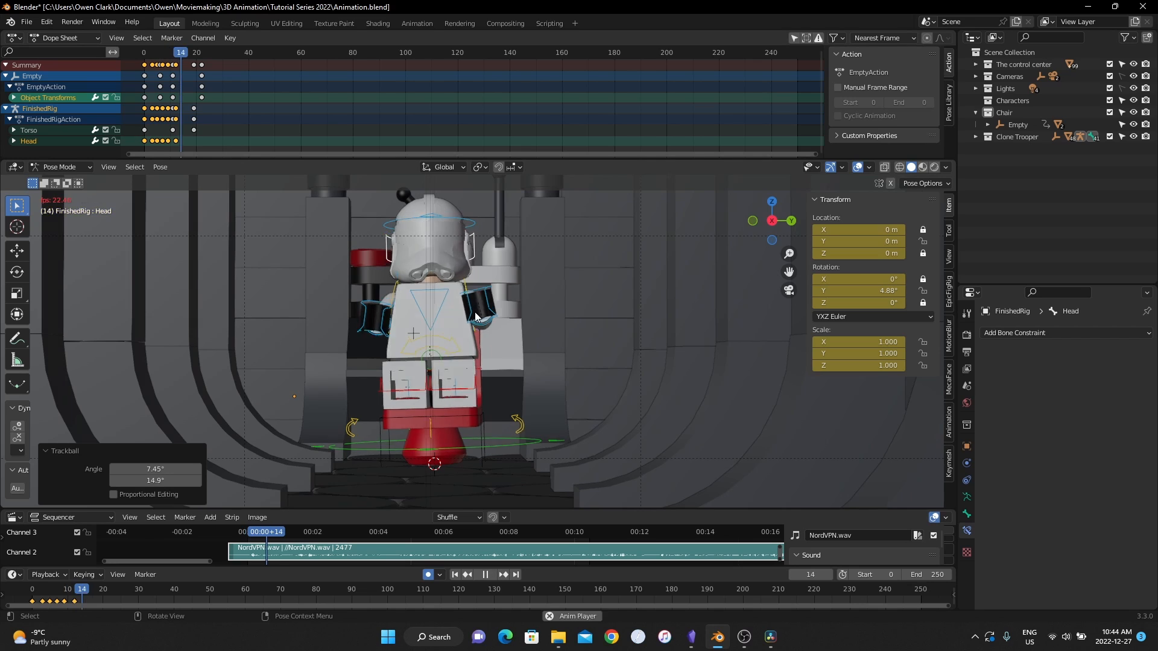
key(r)
key(r)
click(467, 309)
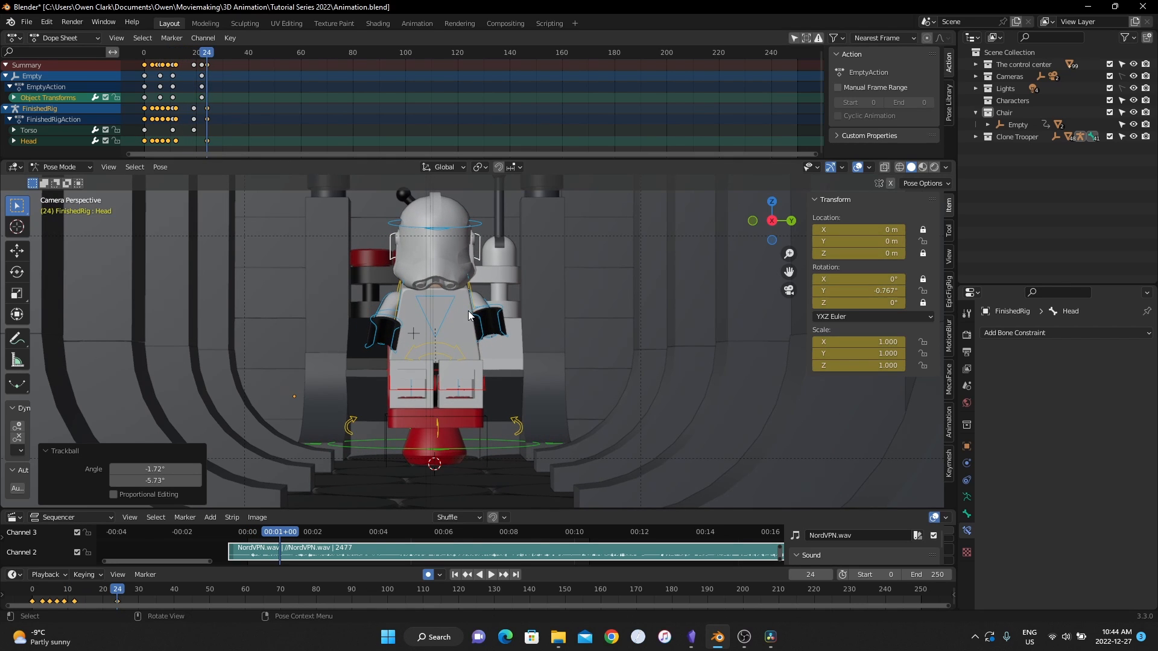
click(145, 53)
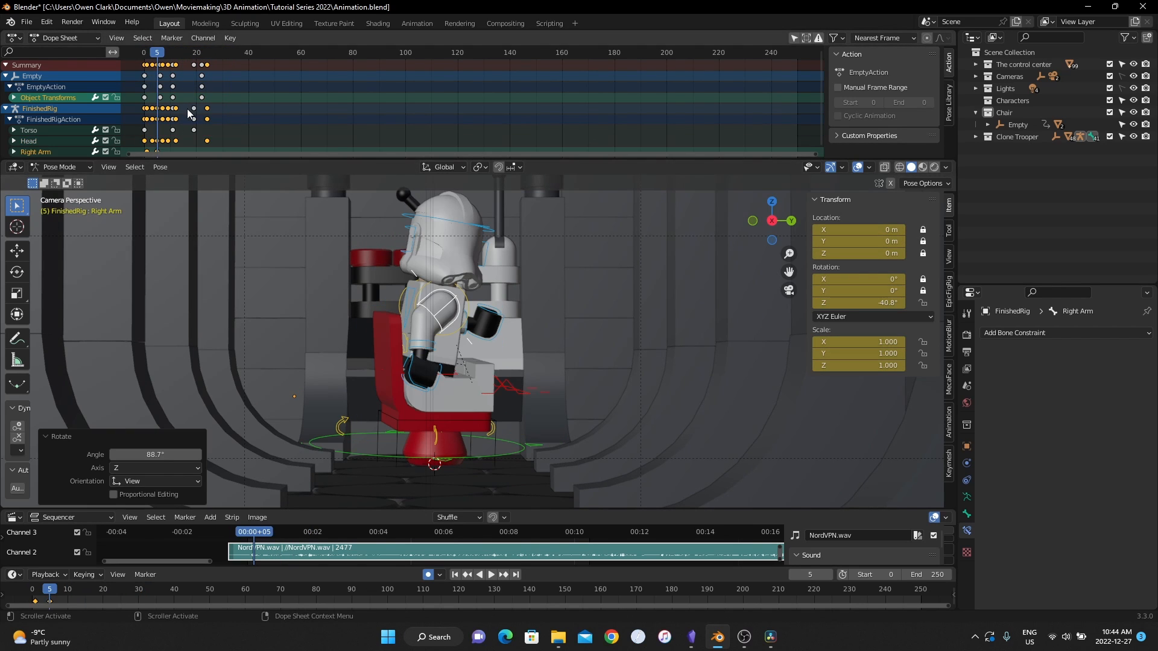
Step: Play the animation from frame 0 to review the Right Arm swing
scroll(153, 73, up, 3)
click(153, 52)
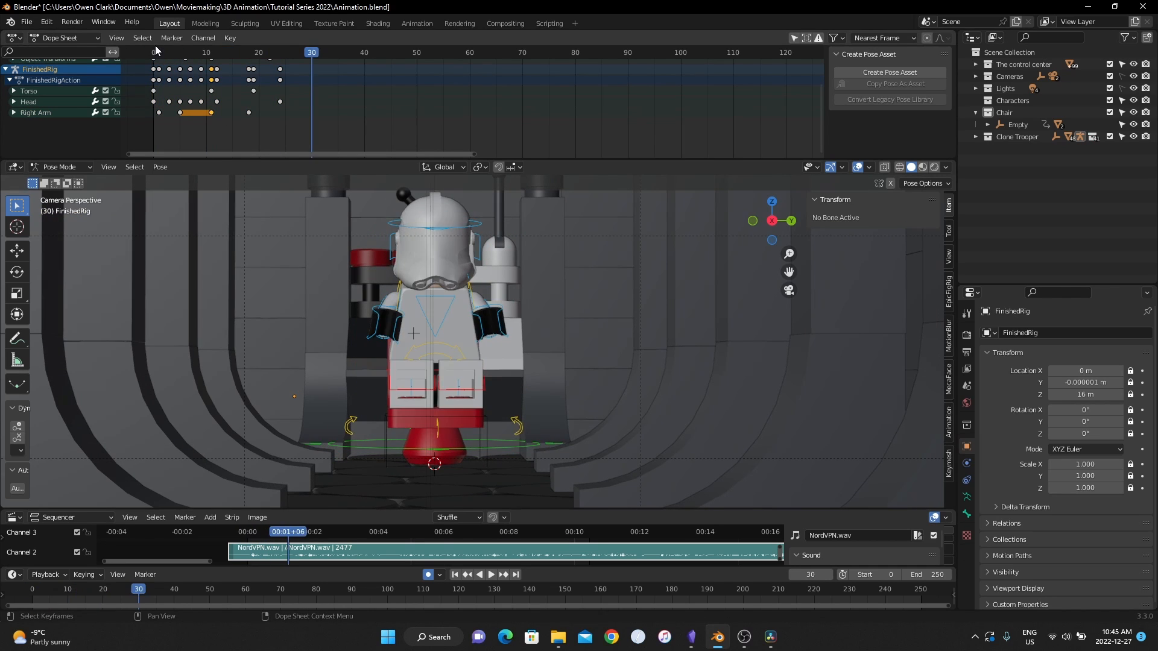
key(Left)
click(438, 290)
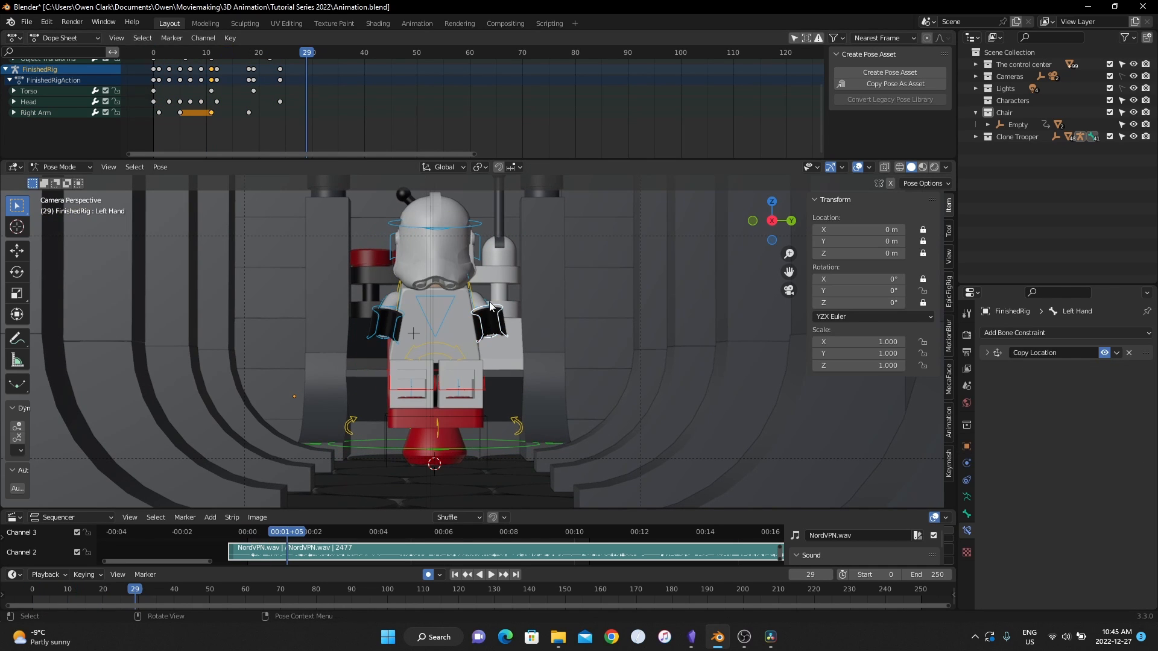
Step: Rotate the Right Arm Socket Control to about X -9.3°, Y -29.4° and Z -12.8° at frame 11
click(401, 283)
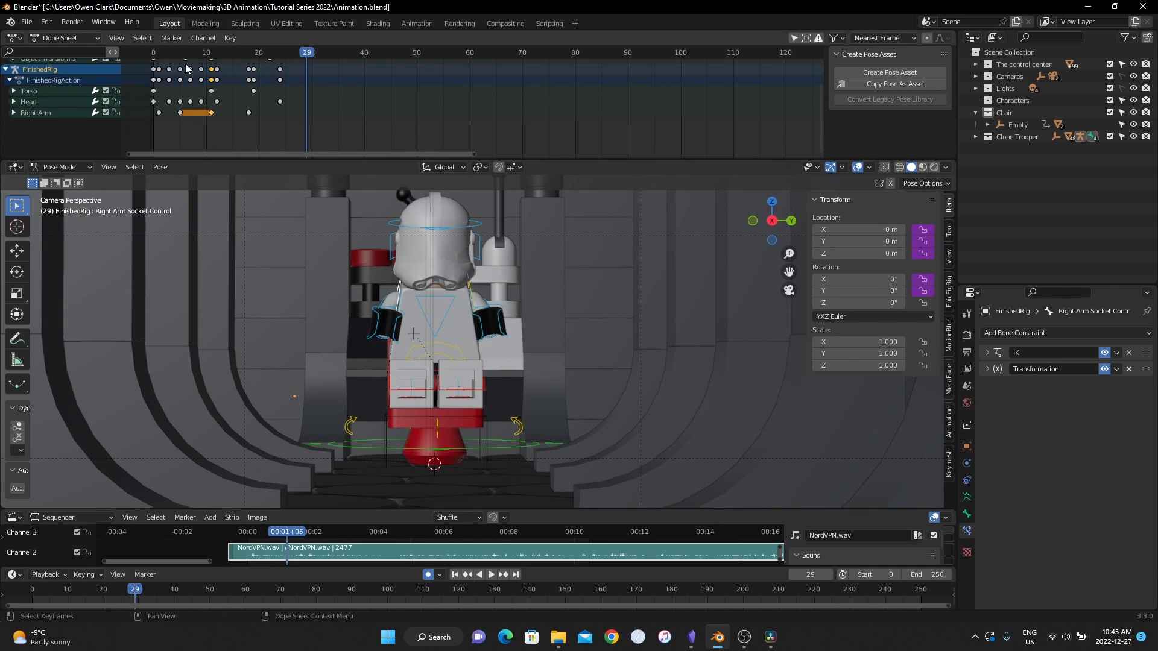
drag(153, 52, 212, 55)
key(r)
key(r)
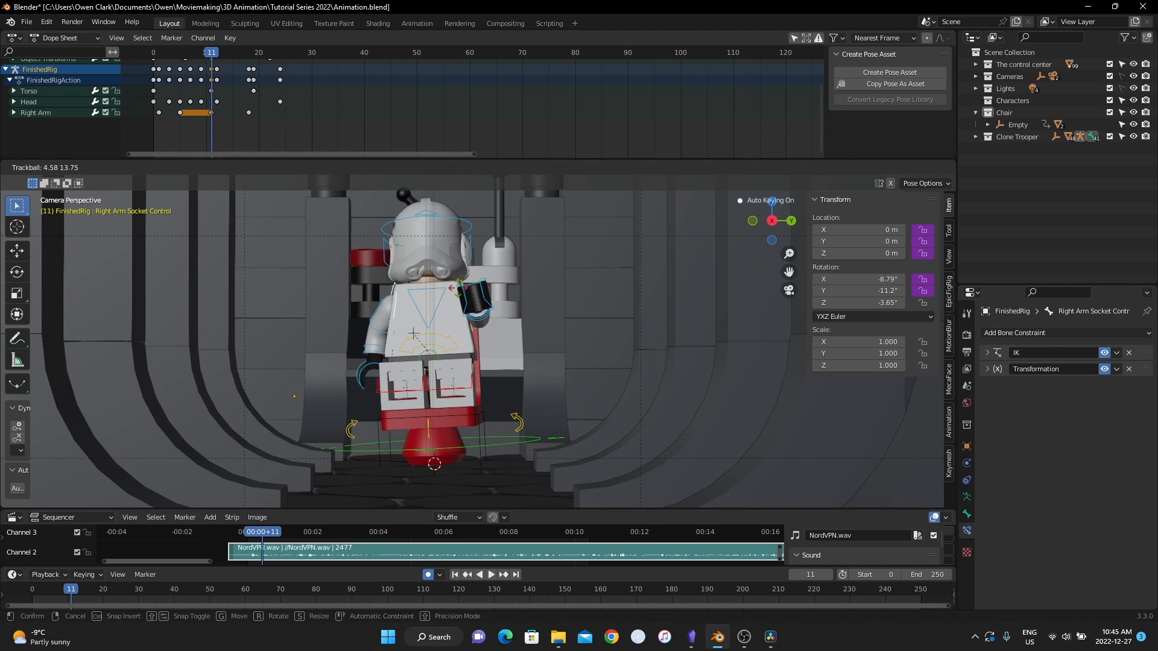
click(473, 296)
key(r)
click(513, 291)
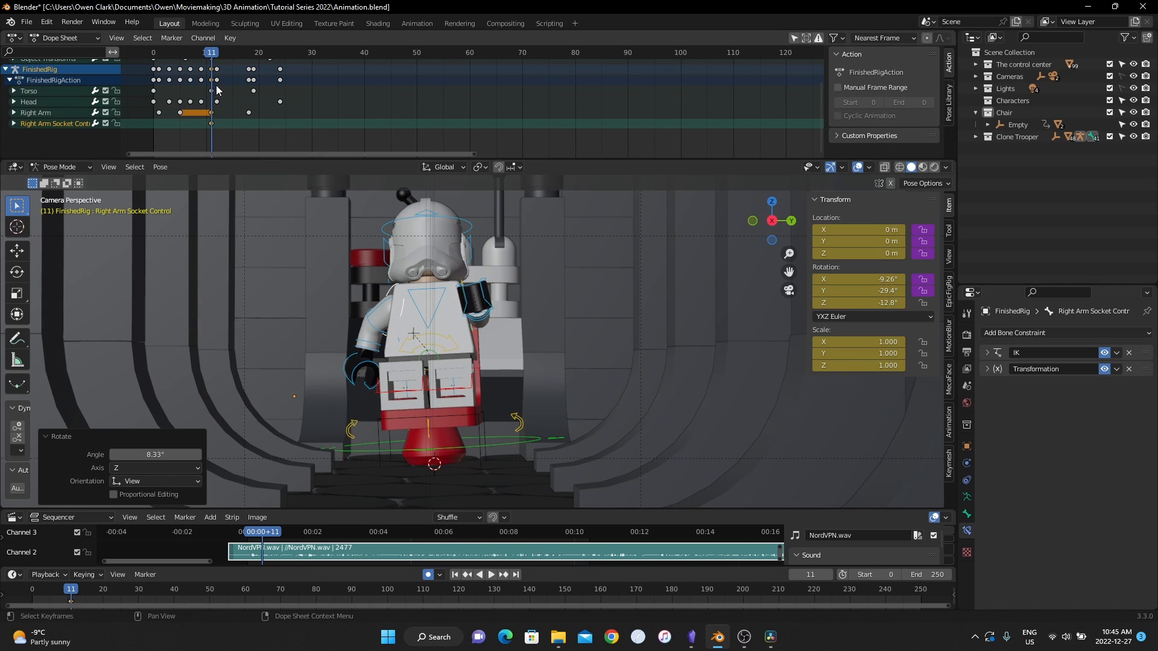
Step: At frame 0, try a trackball rotation of the Right Arm Socket Control and reset its rotation to 0° on all axes
click(212, 124)
key(shift+Left)
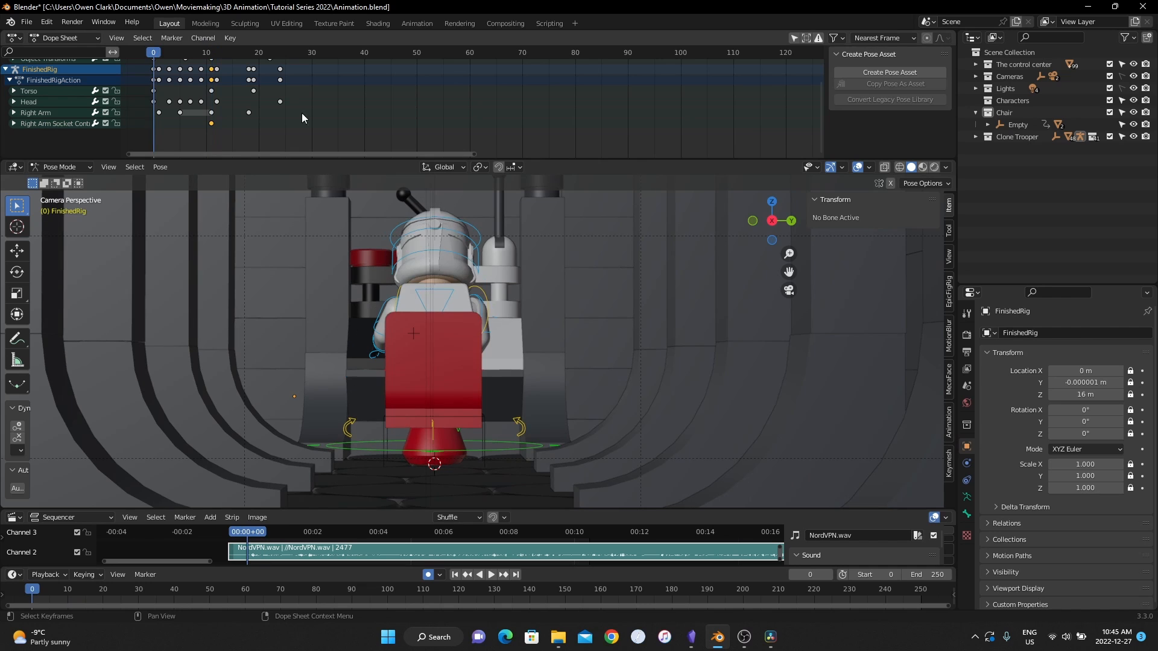
middle_drag(490, 270, 545, 295)
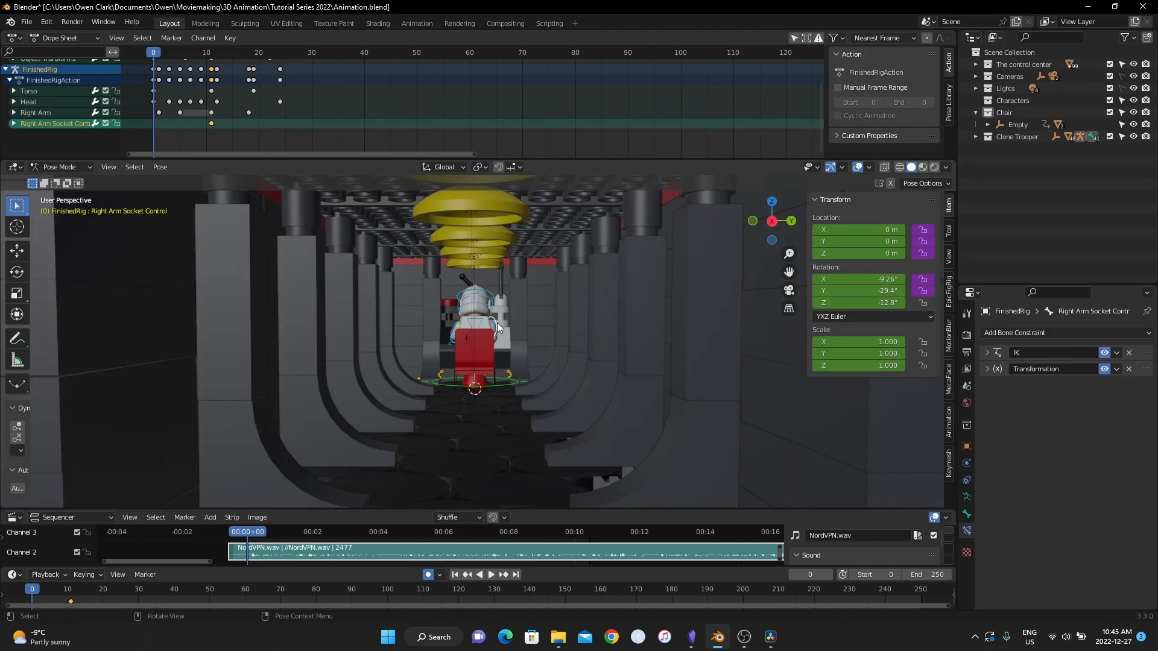
scroll(497, 323, up, 10)
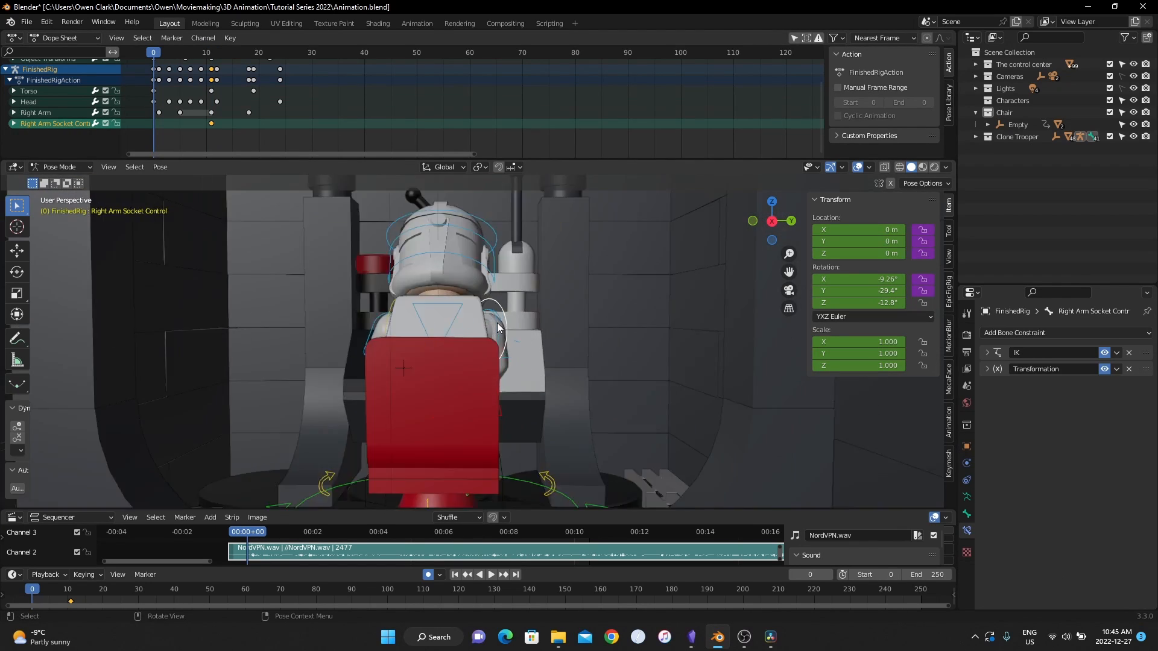
middle_drag(636, 315, 604, 316)
key(r)
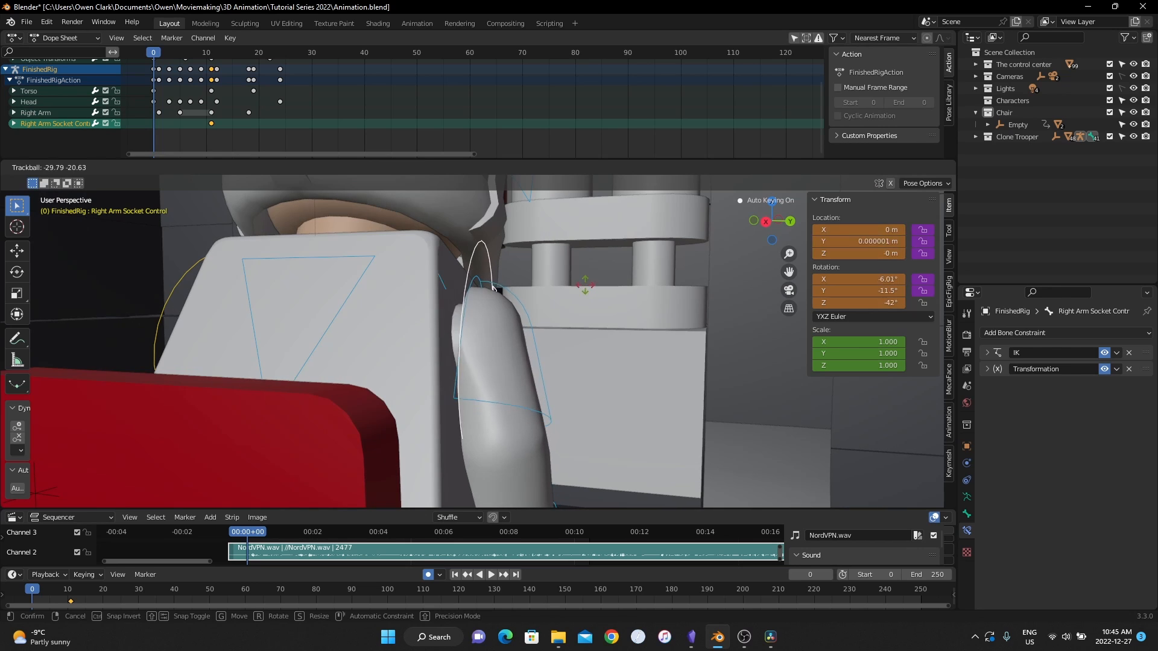
click(577, 304)
key(alt+r)
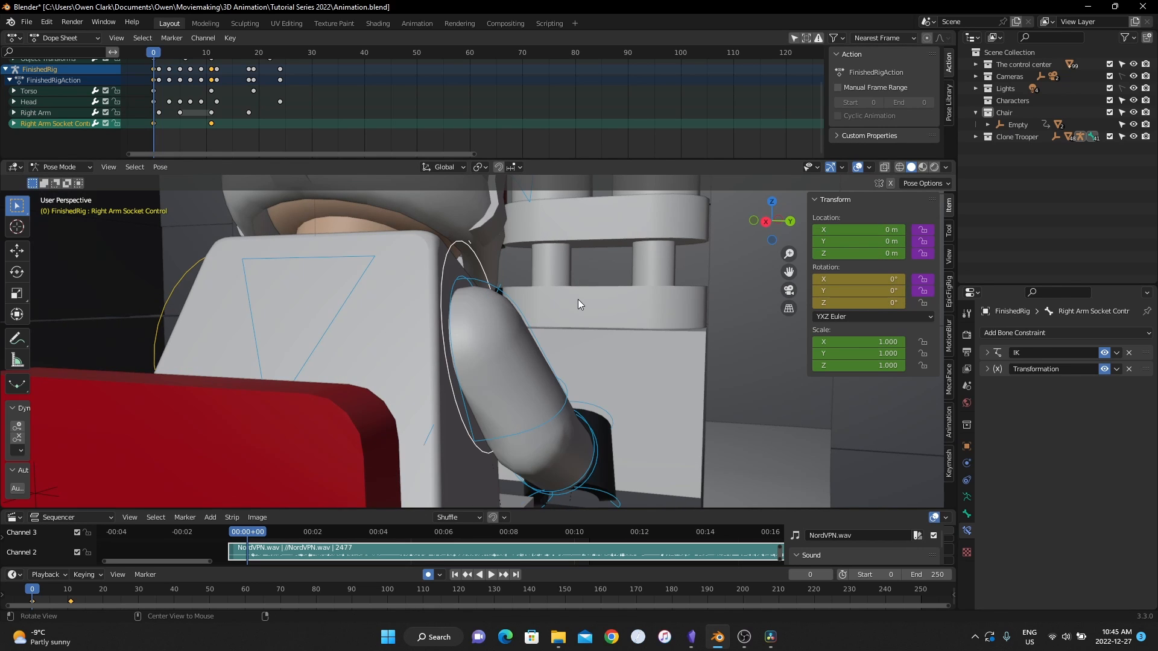
Step: Try moving the Right Arm Socket Control about 5.4 m away from the torso at frame 0 and clear its location
middle_drag(577, 299, 558, 311)
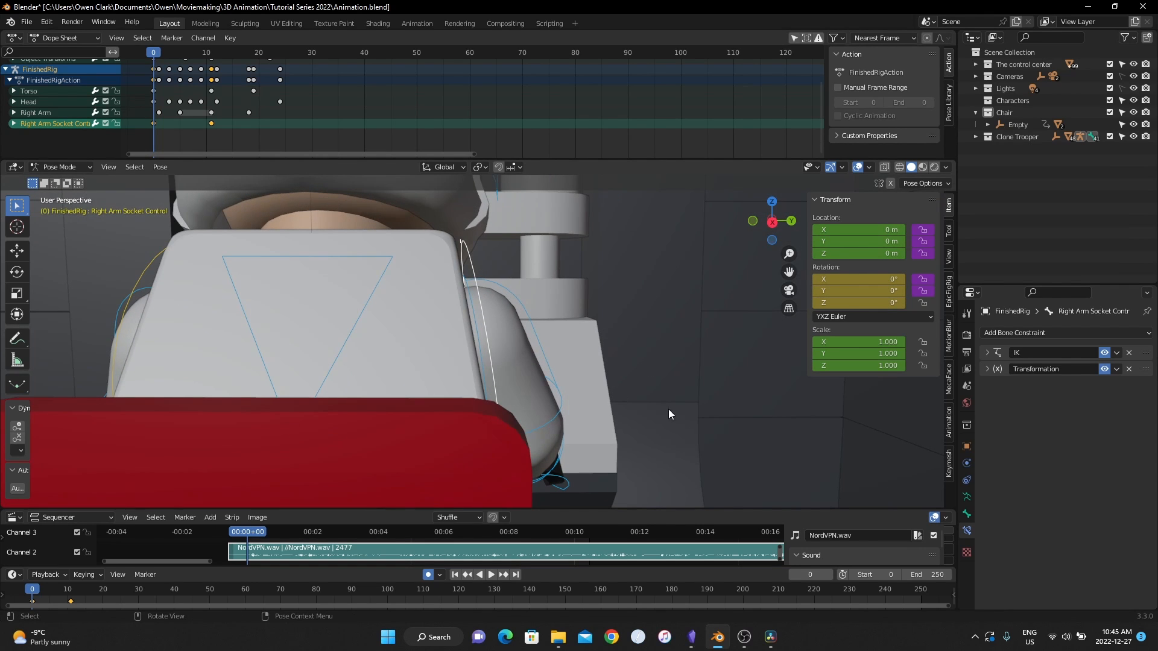
middle_drag(623, 371, 593, 371)
key(g)
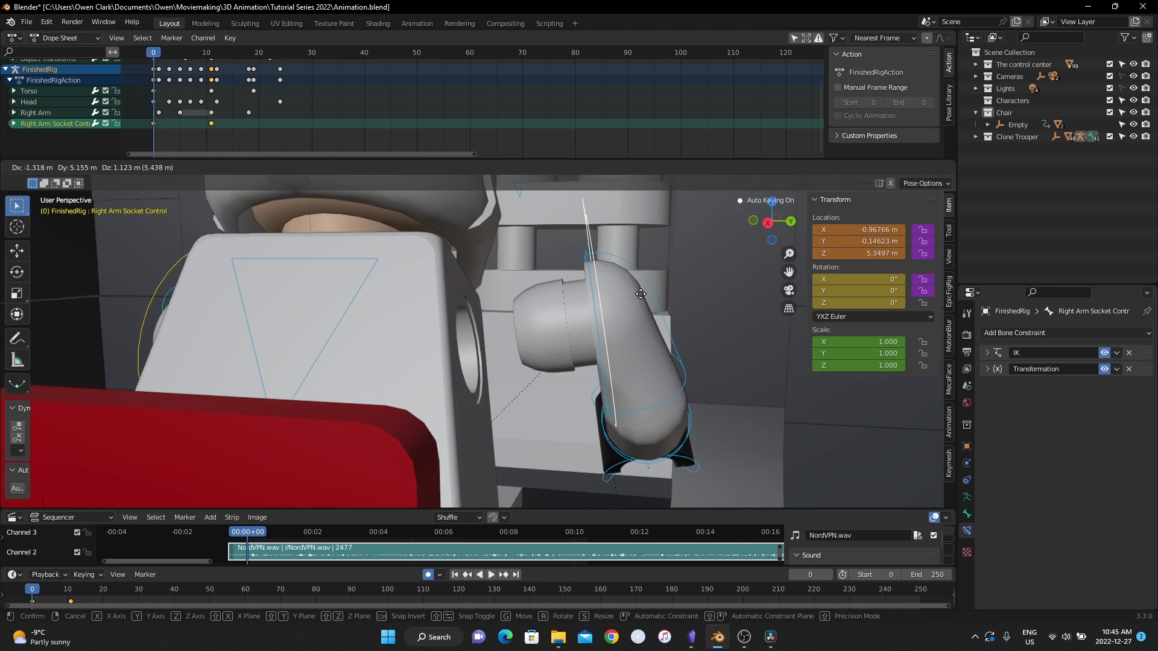
click(642, 293)
key(alt+g)
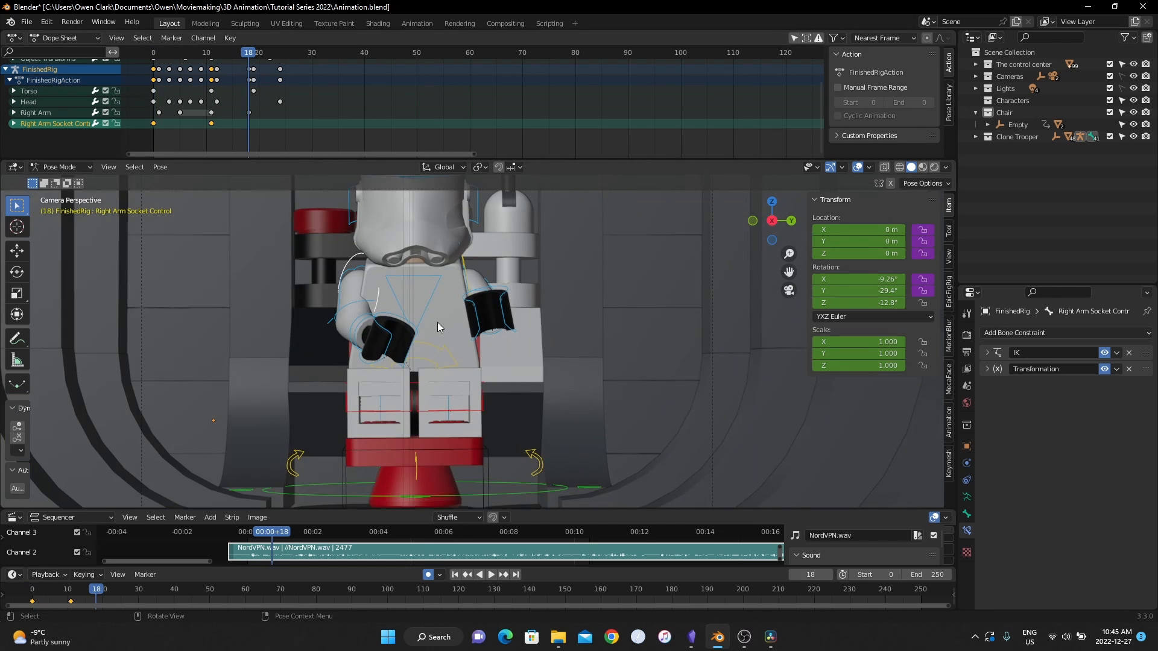
Step: At frame 18, rotate the Right Arm Socket Control to about X -32.5°, Y -86.9°, Z -24.1° and move it about 4 m along global X
key(r)
key(r)
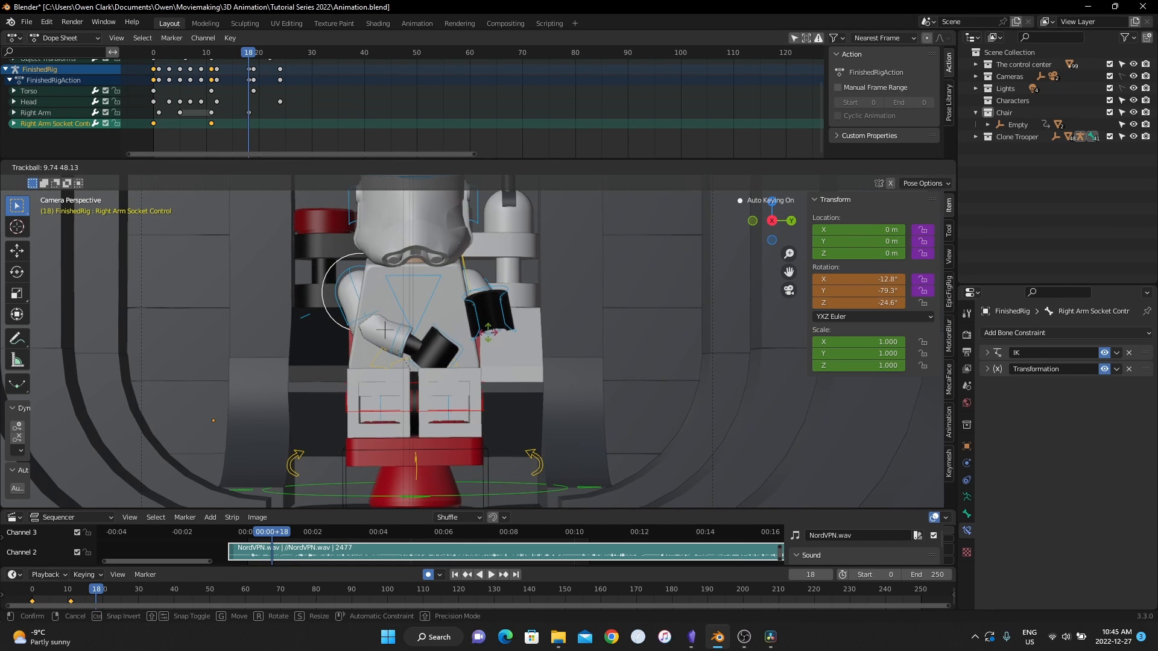
click(495, 331)
key(r)
click(537, 276)
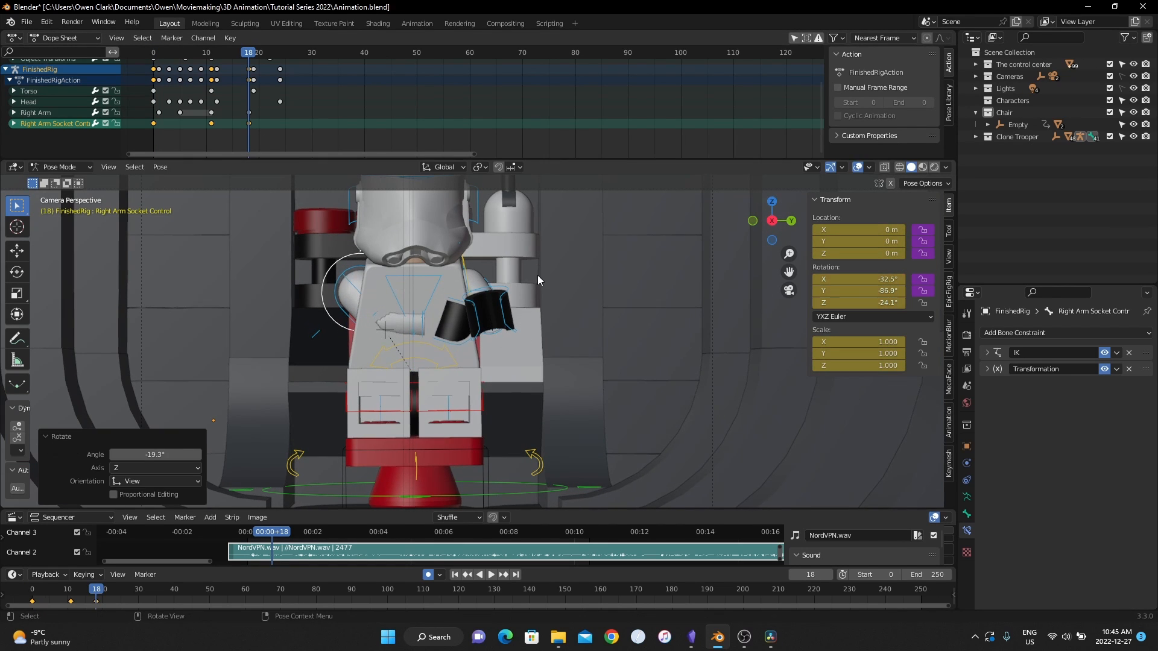
key(g)
key(x)
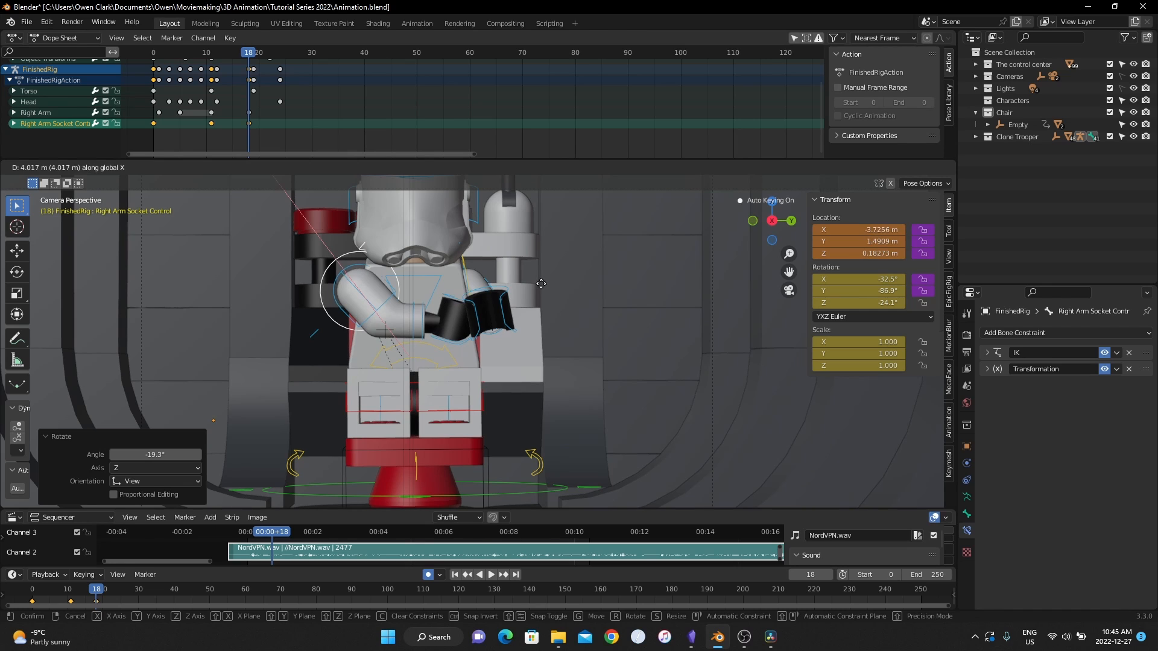
click(541, 283)
Step: Move the Right Arm Socket Control about 1.5 m at frame 14 and play back the arm motion
drag(212, 53, 228, 72)
key(g)
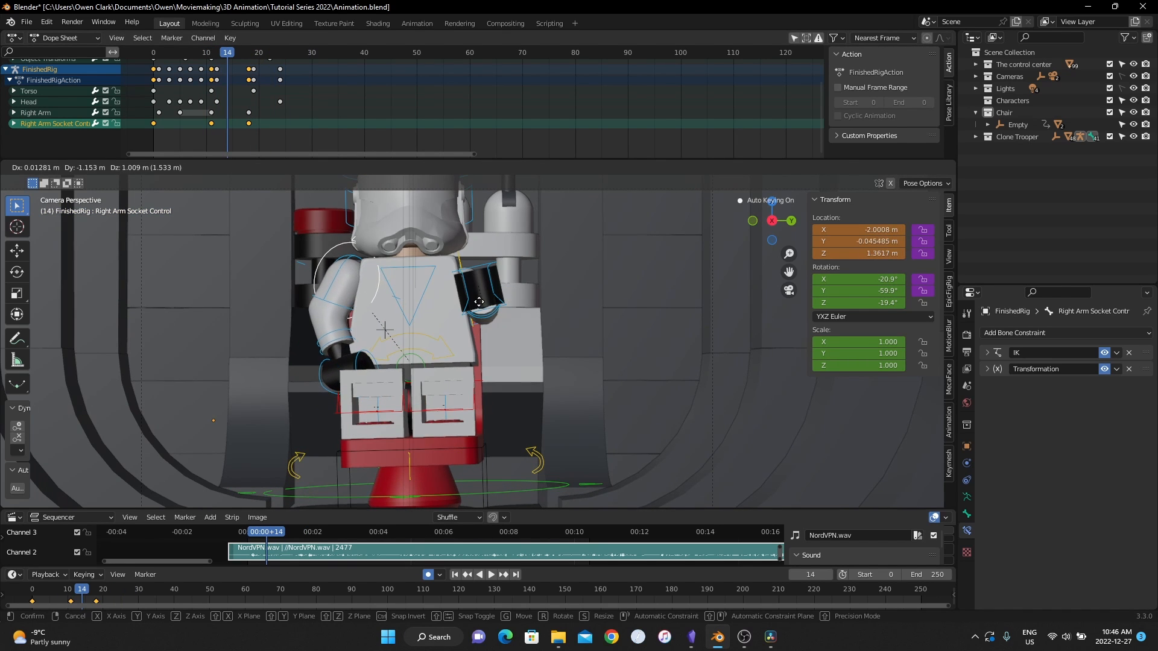
click(478, 301)
click(158, 52)
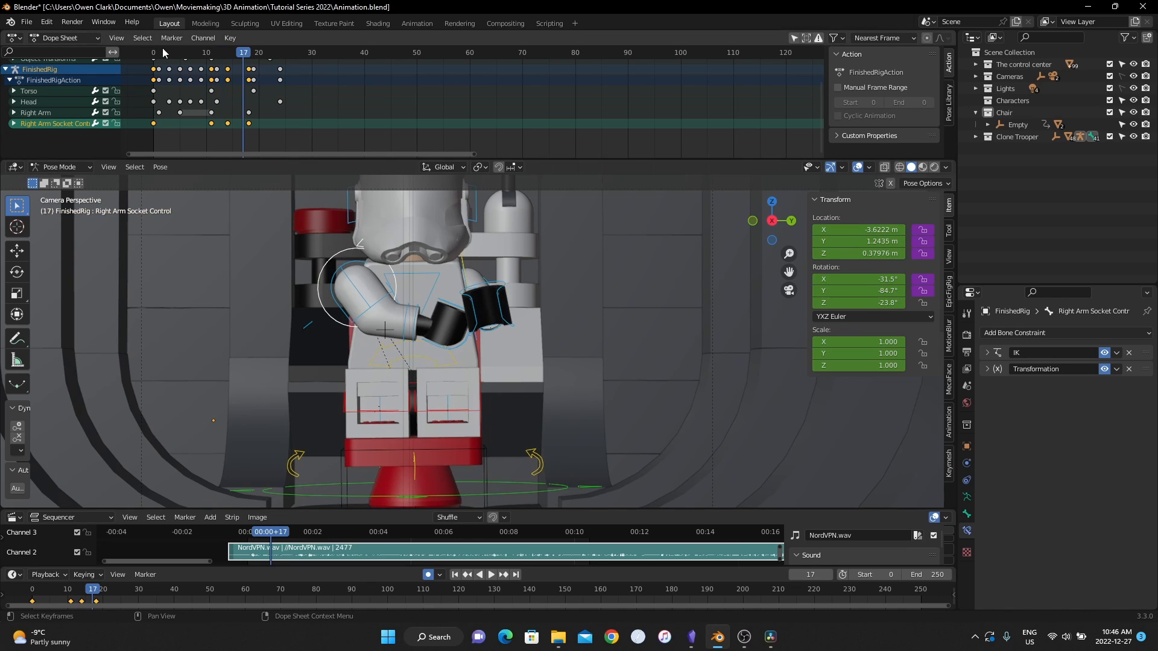
key(space)
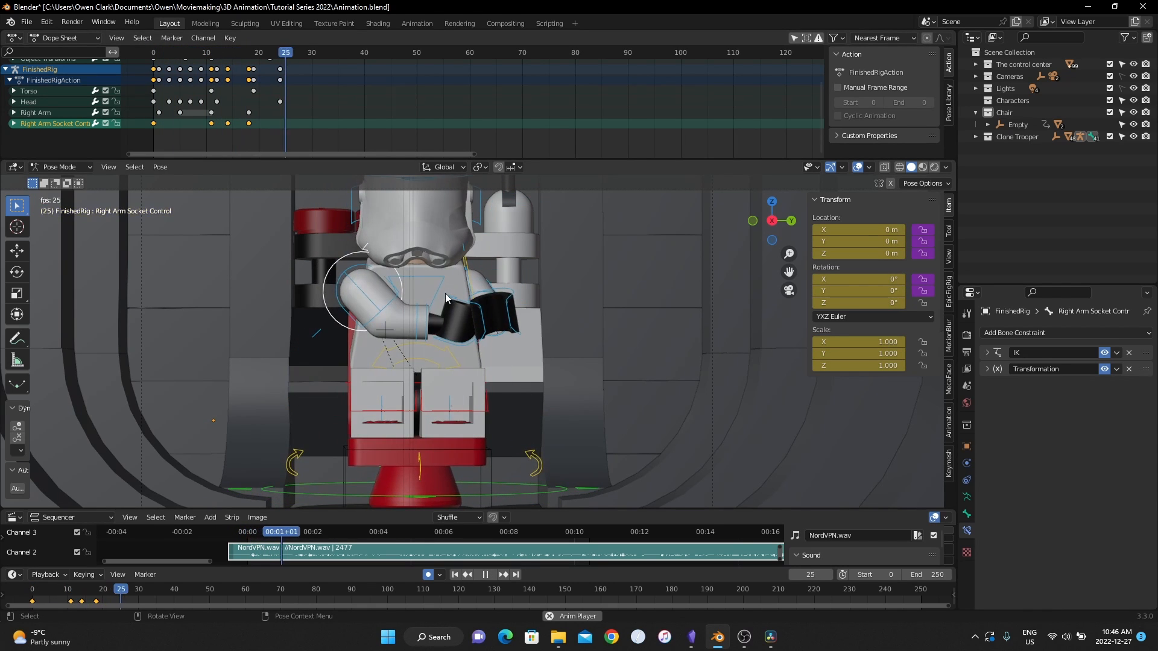
key(space)
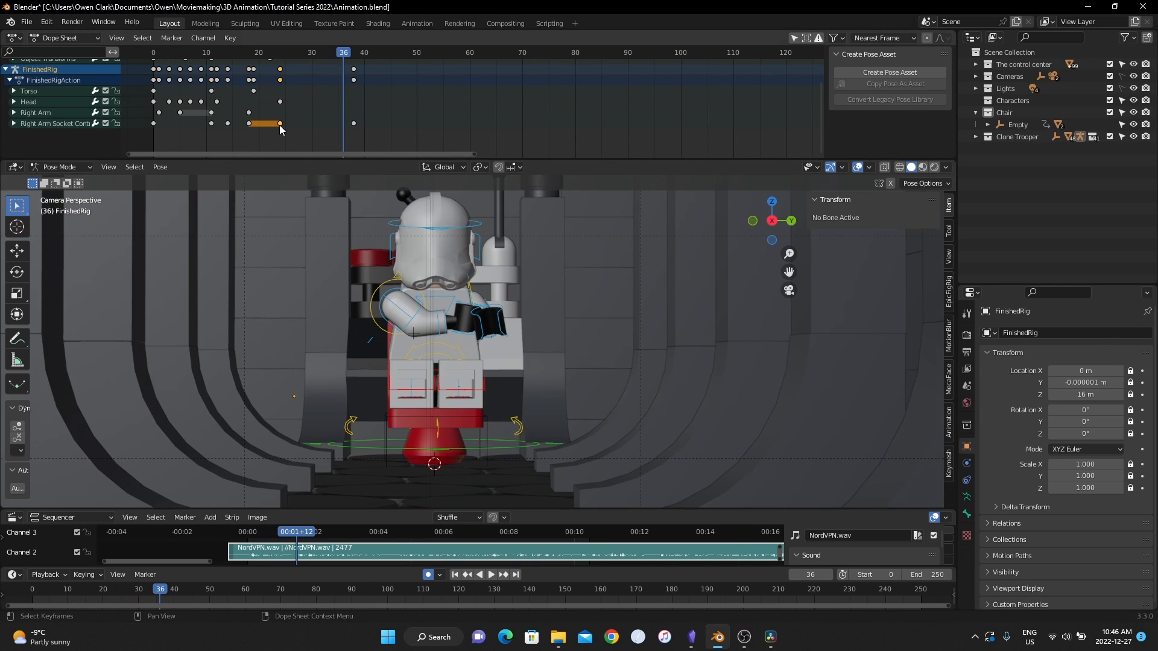
Step: Duplicate the Right Arm Socket Control keyframe from frame 24 to frame 36 and play from about frame 20
key(shift+d)
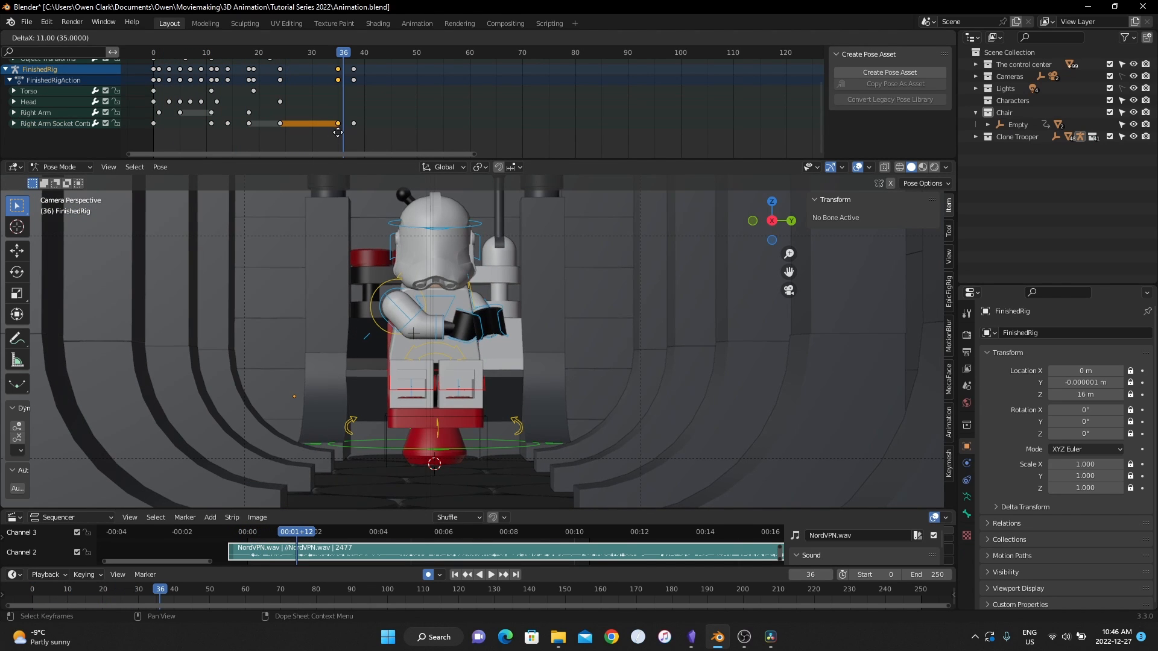
click(341, 132)
click(259, 52)
key(space)
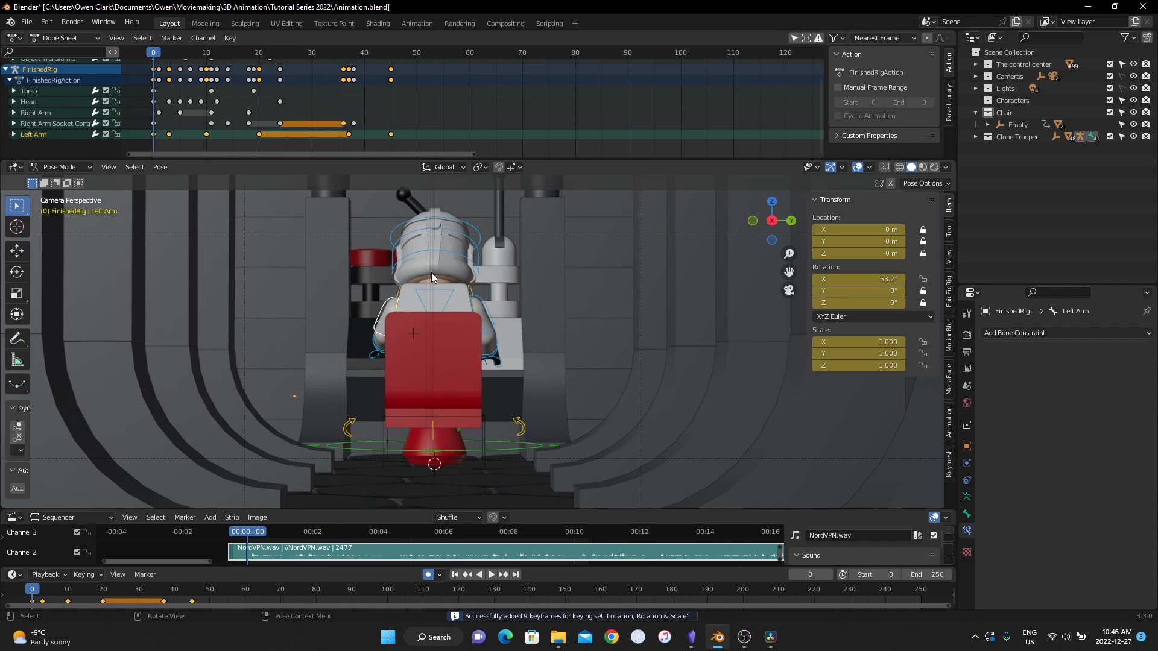
Step: Play the animation from frame 0 to frame 30 to check the Left Arm motion
scroll(428, 273, down, 1)
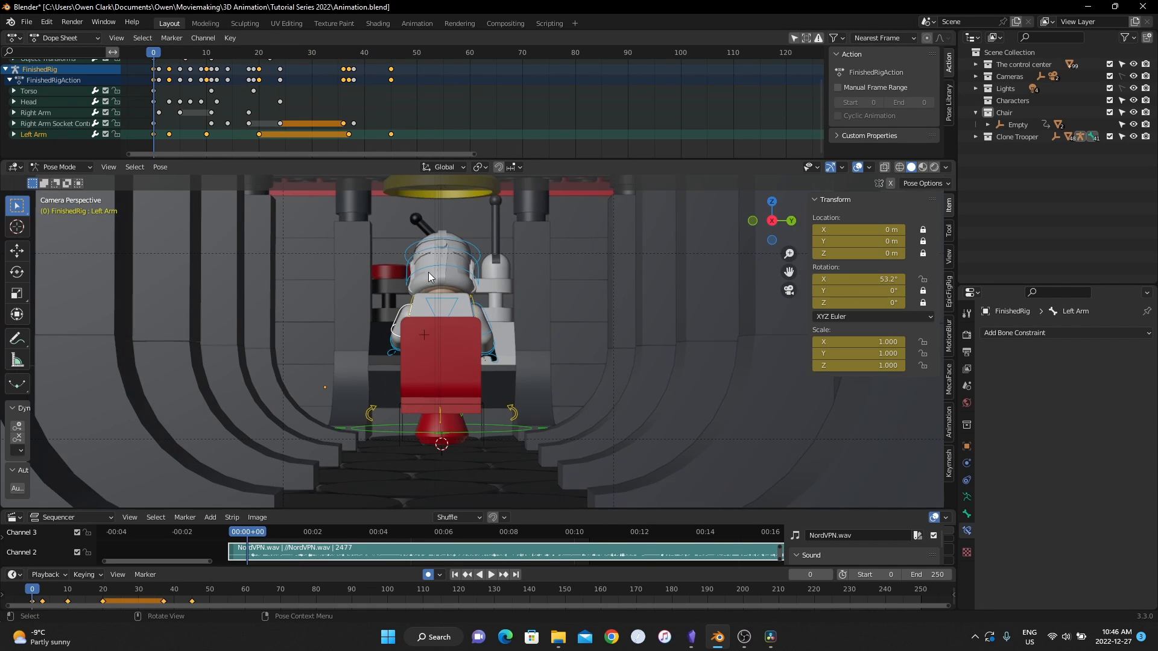
scroll(443, 277, up, 1)
key(space)
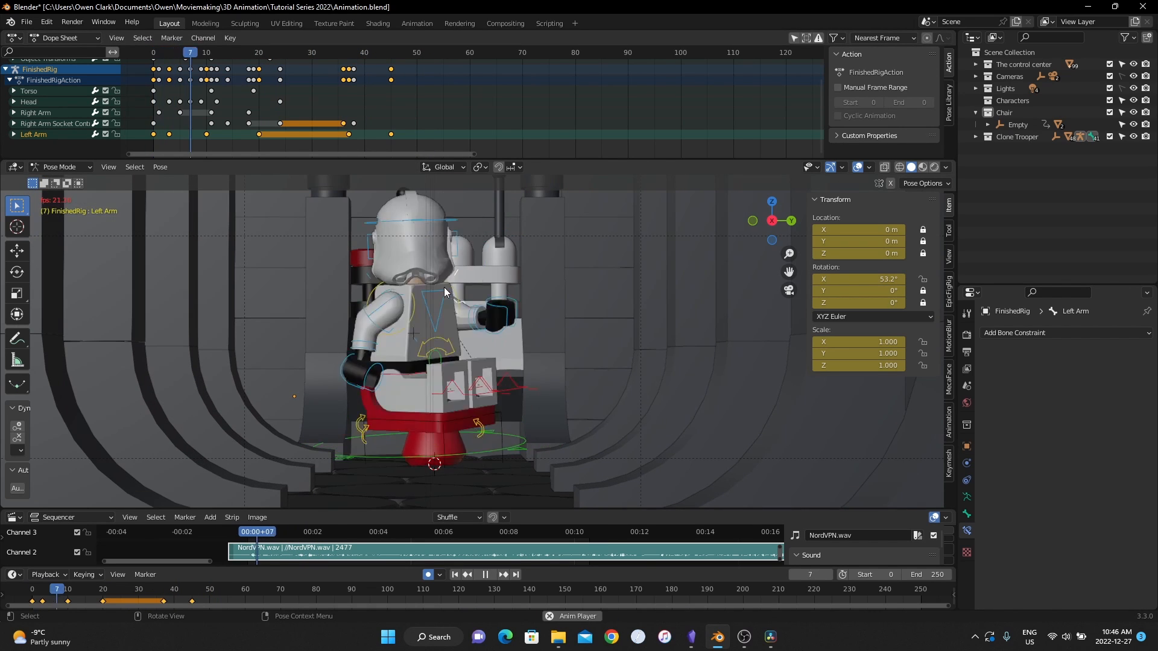
key(space)
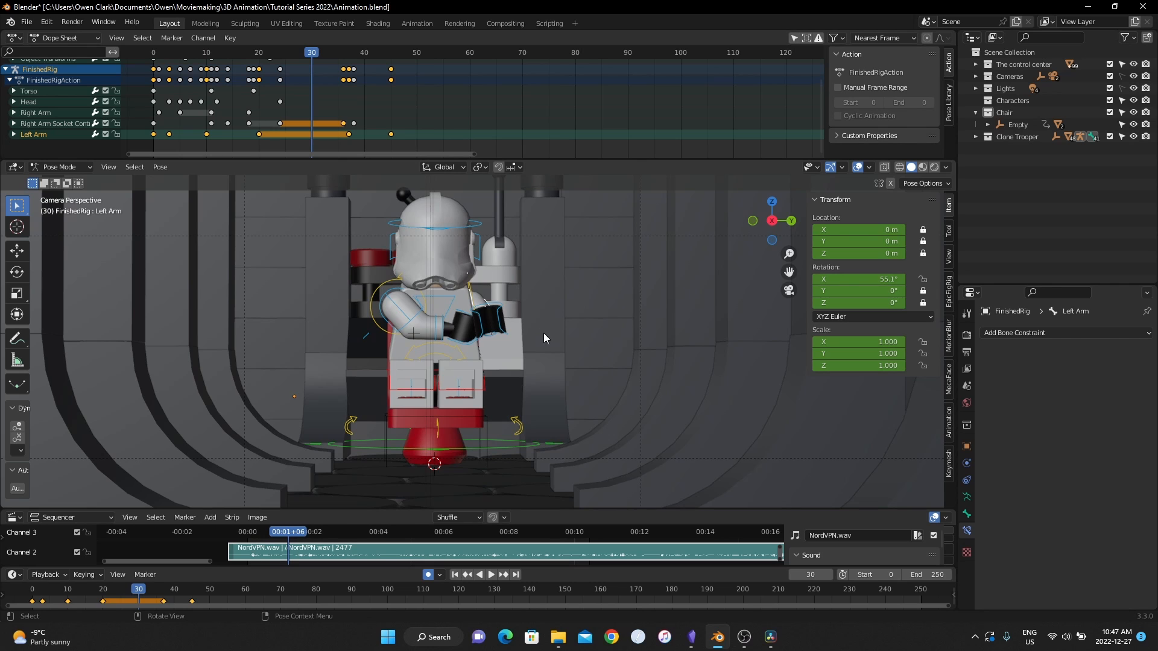
Step: Examine the left arm and hands up close at frame 30, and scrub the Left Arm motion to frame 64
scroll(560, 327, up, 3)
middle_drag(559, 328, 526, 316)
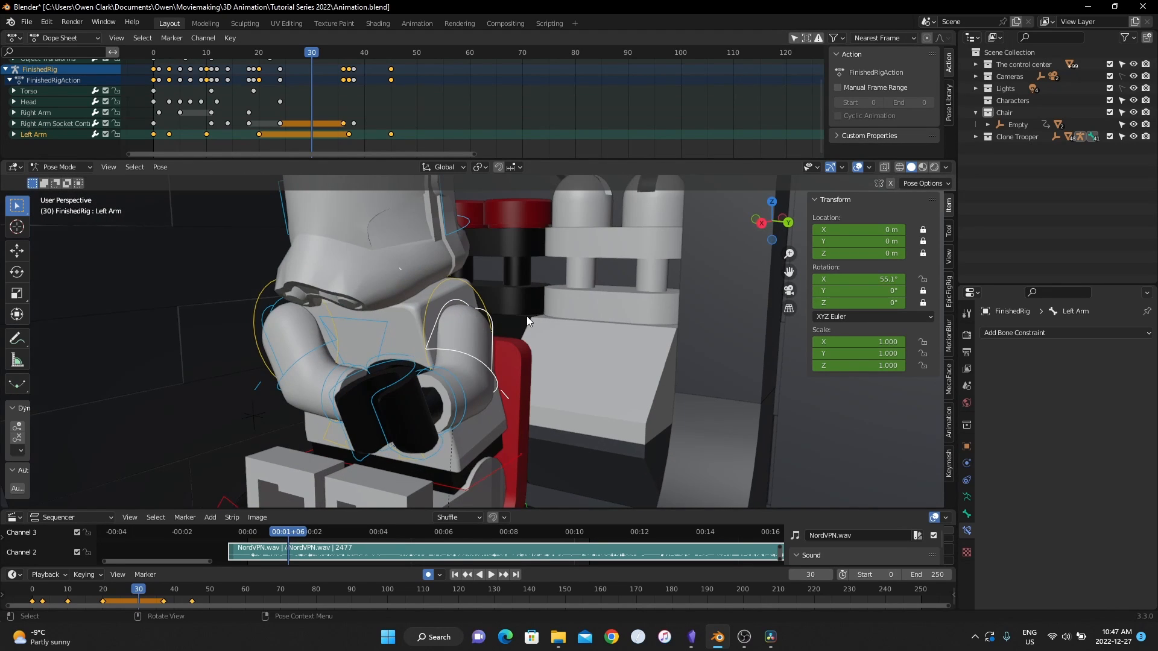
scroll(551, 352, up, 4)
scroll(525, 359, down, 3)
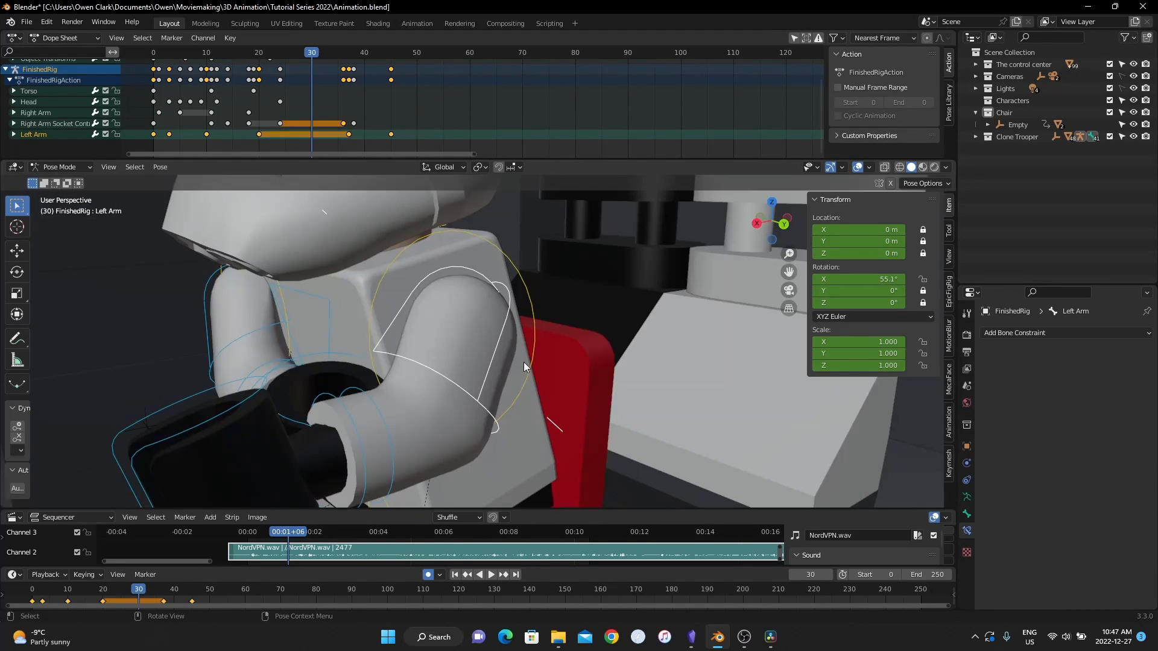
middle_drag(523, 362, 636, 348)
scroll(525, 361, down, 2)
middle_drag(524, 361, 537, 362)
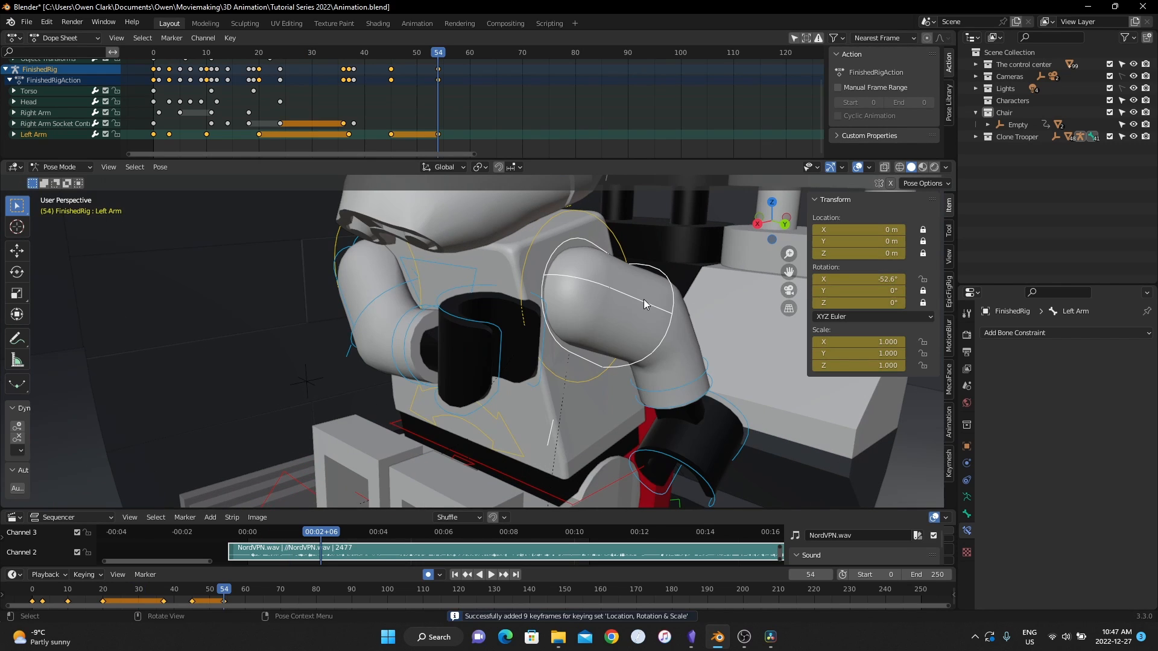
drag(443, 55, 491, 55)
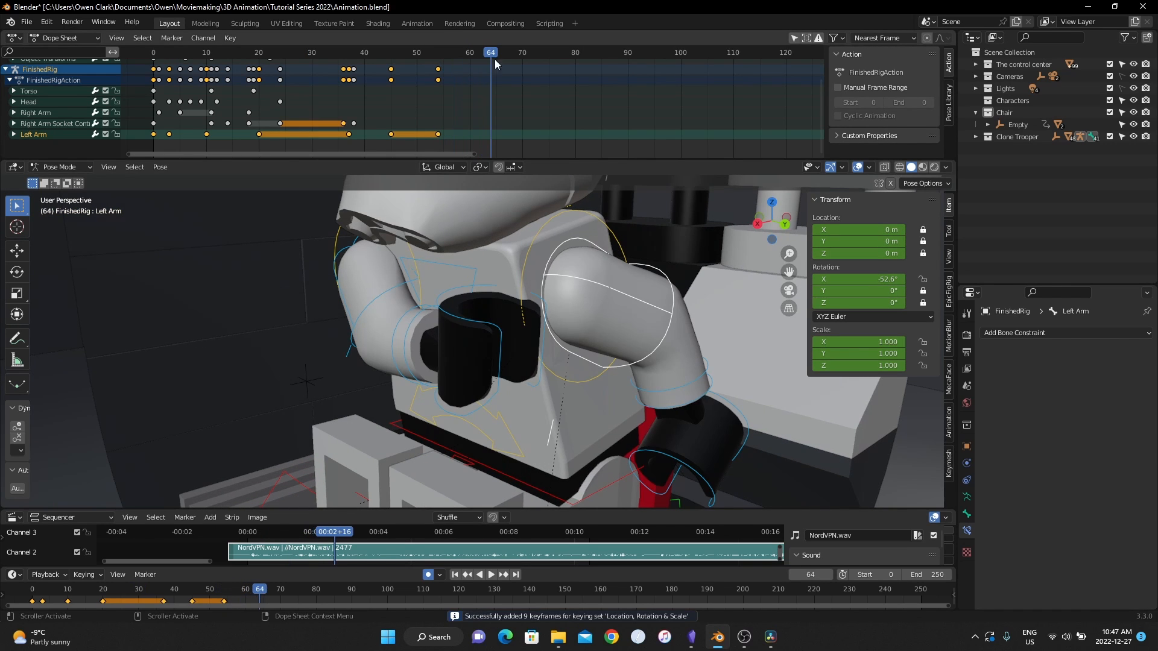
Step: Rotate the Left Arm bone about 145° at frame 64 and scrub through the resulting arm motion
key(r)
click(467, 175)
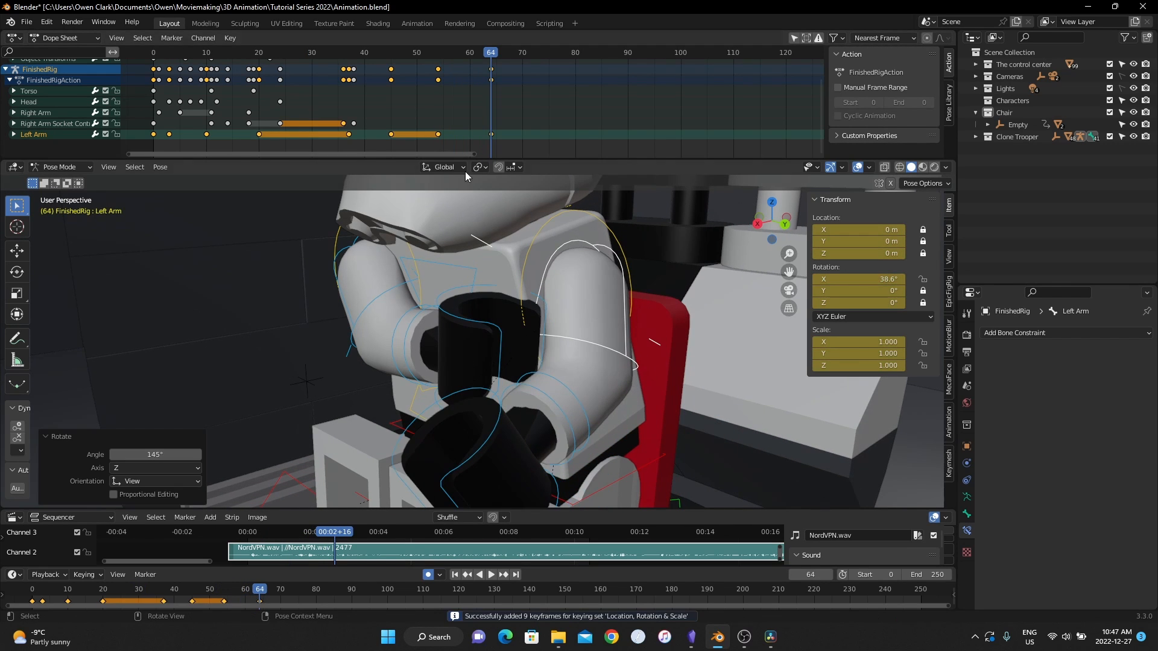
drag(445, 56, 476, 57)
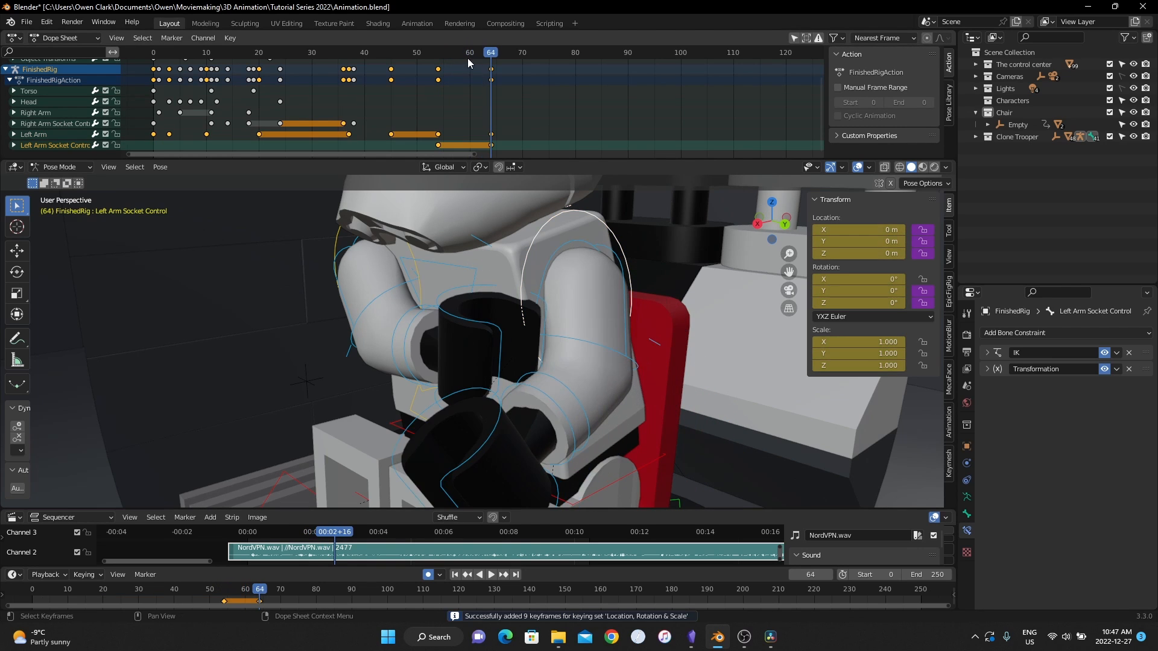
Step: Rotate the Left Arm Socket Control freely outward at frame 59 and check the arm pose by scrubbing and viewing it from several angles
click(464, 56)
key(r)
key(r)
click(736, 292)
drag(451, 49, 465, 84)
middle_drag(633, 283, 523, 309)
scroll(586, 277, up, 6)
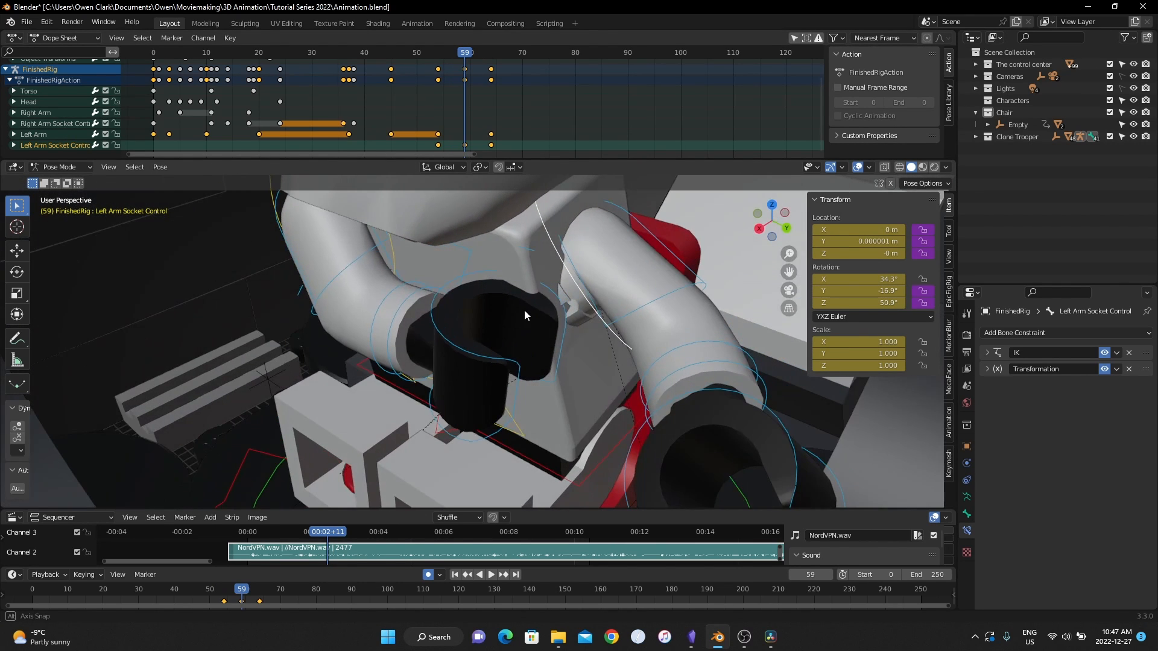
scroll(571, 273, down, 2)
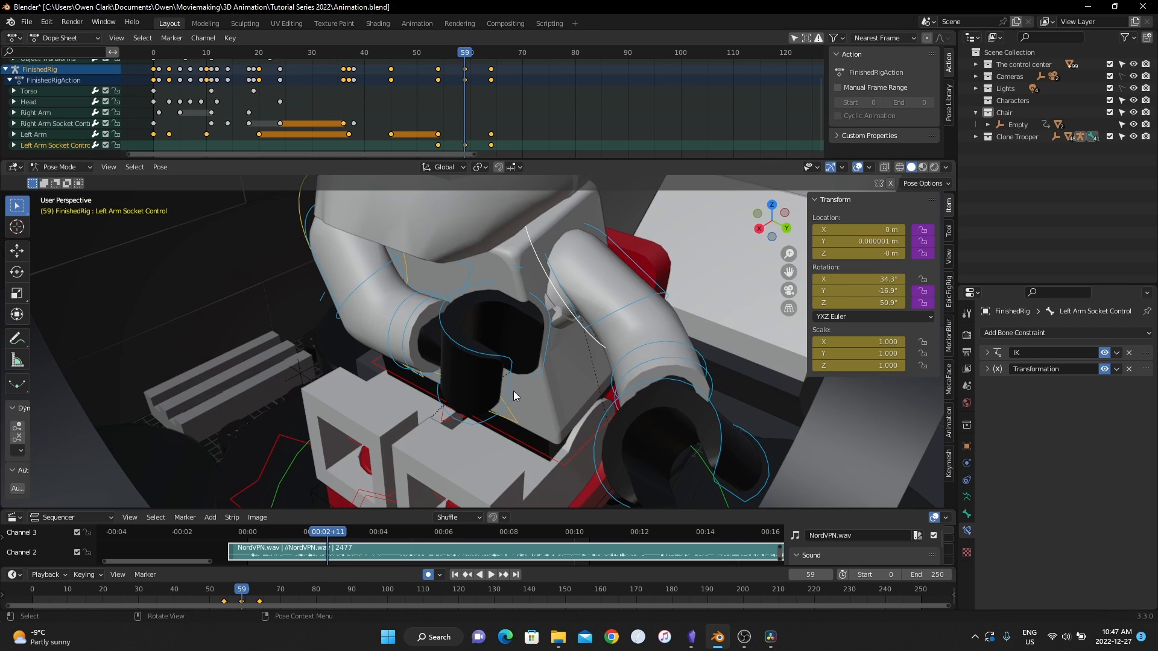
scroll(513, 397, down, 2)
scroll(502, 328, down, 1)
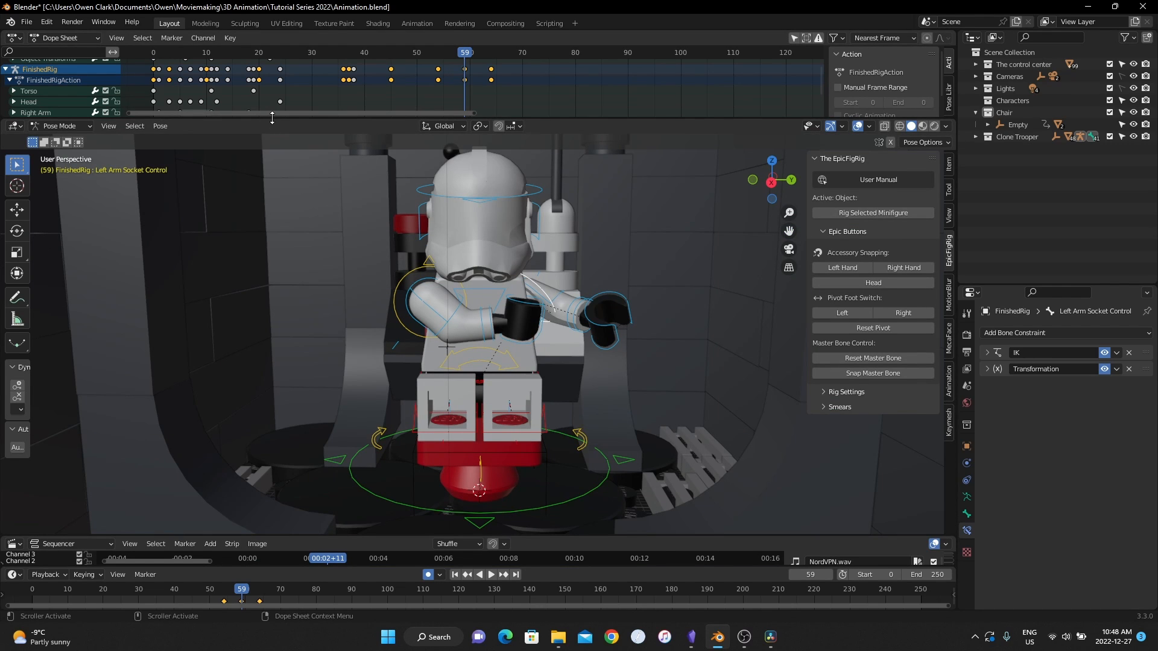
Step: Enlarge the dope sheet, rotate the Torso bone to continue its motion, and scrub the animation back to frame 71
drag(272, 118, 272, 127)
scroll(410, 595, down, 4)
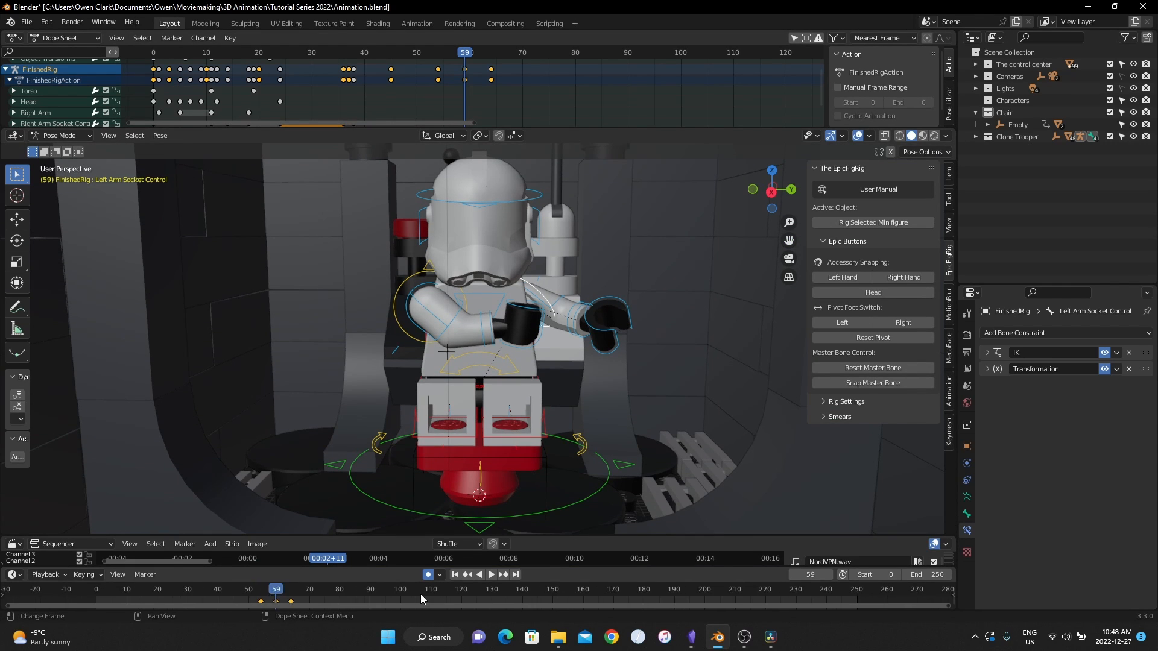
scroll(498, 294, down, 2)
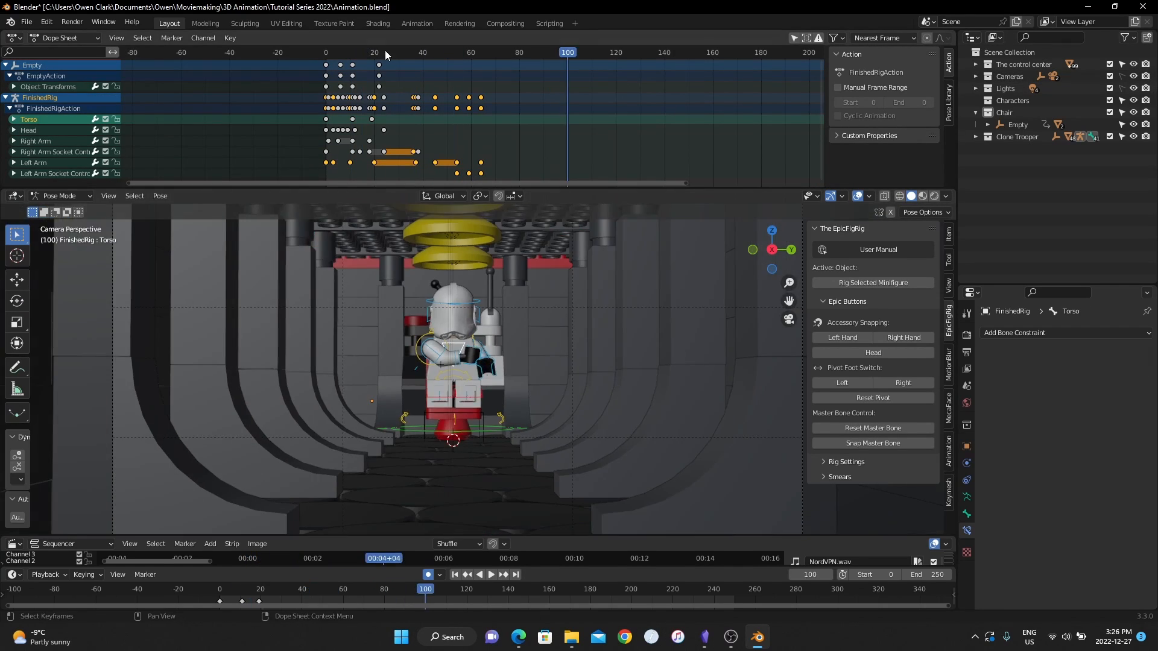
key(r)
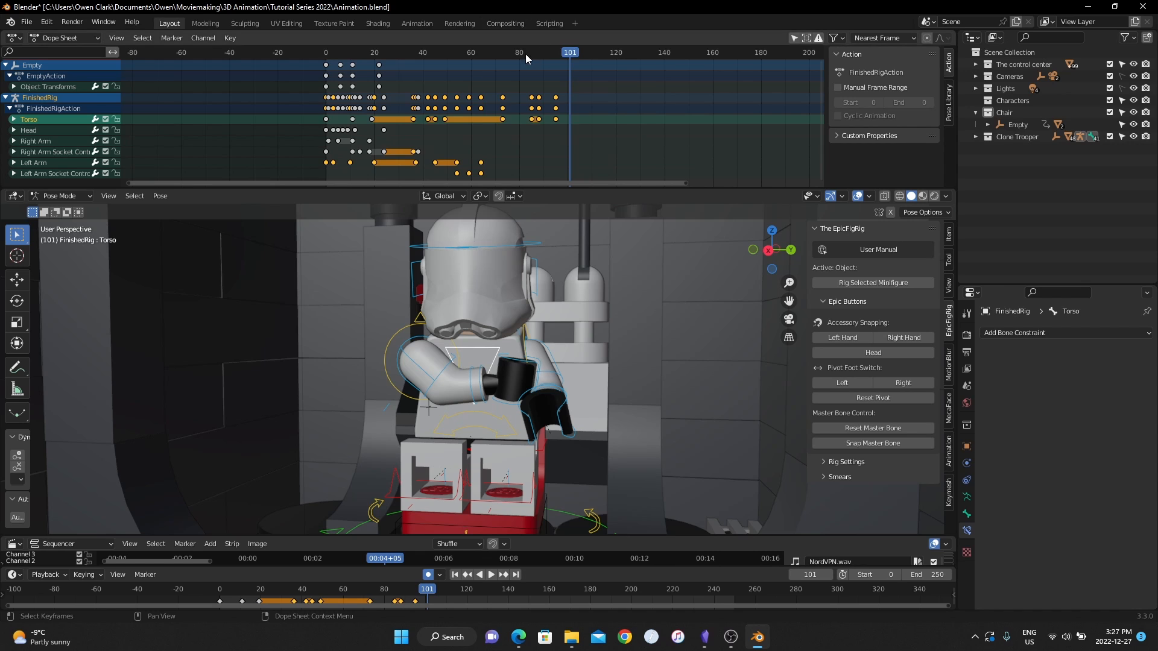
drag(514, 52, 498, 49)
scroll(556, 242, down, 5)
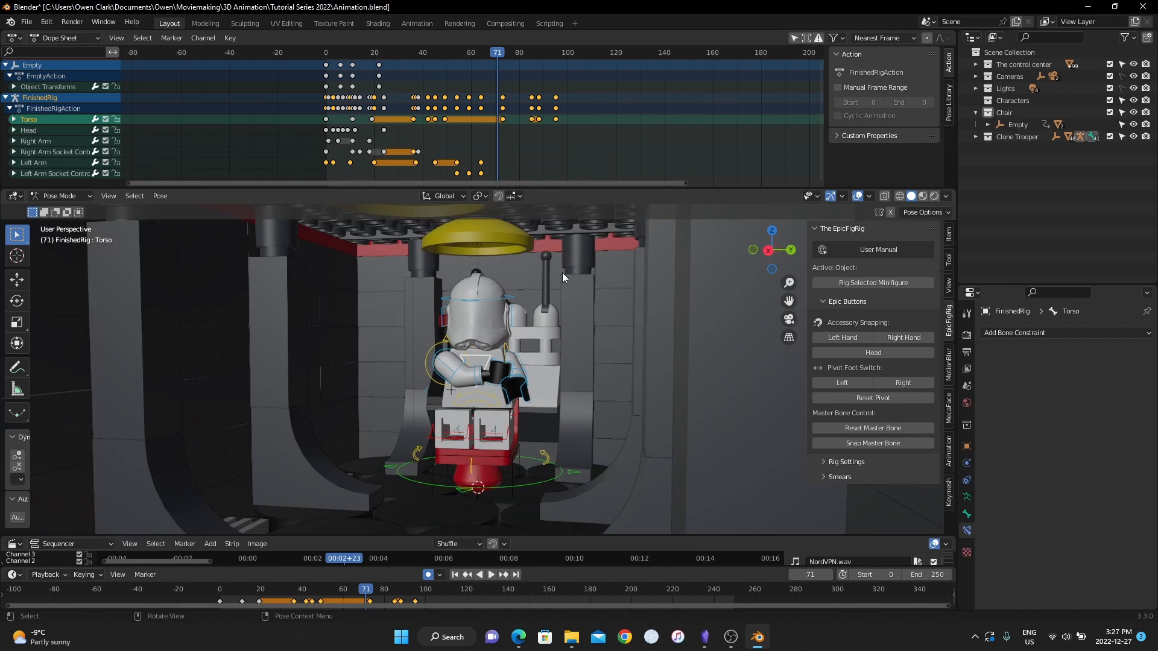
Step: Expand the Cameras collection and bind Camera to a marker at frame 0
click(976, 76)
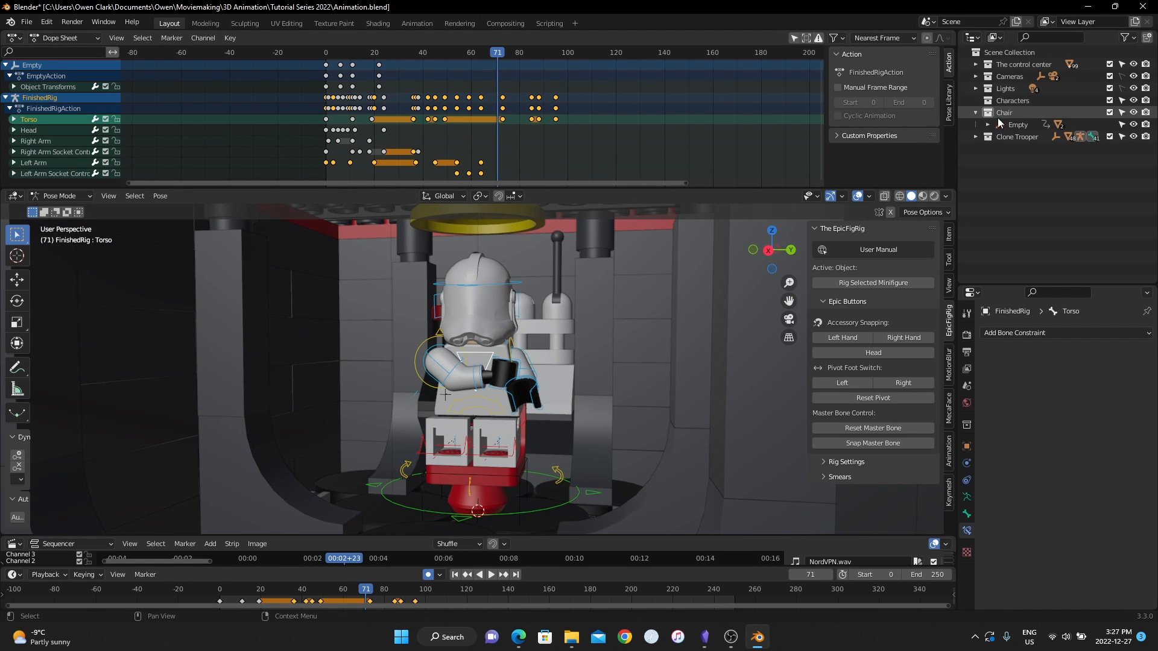
click(1027, 101)
middle_drag(572, 342, 706, 349)
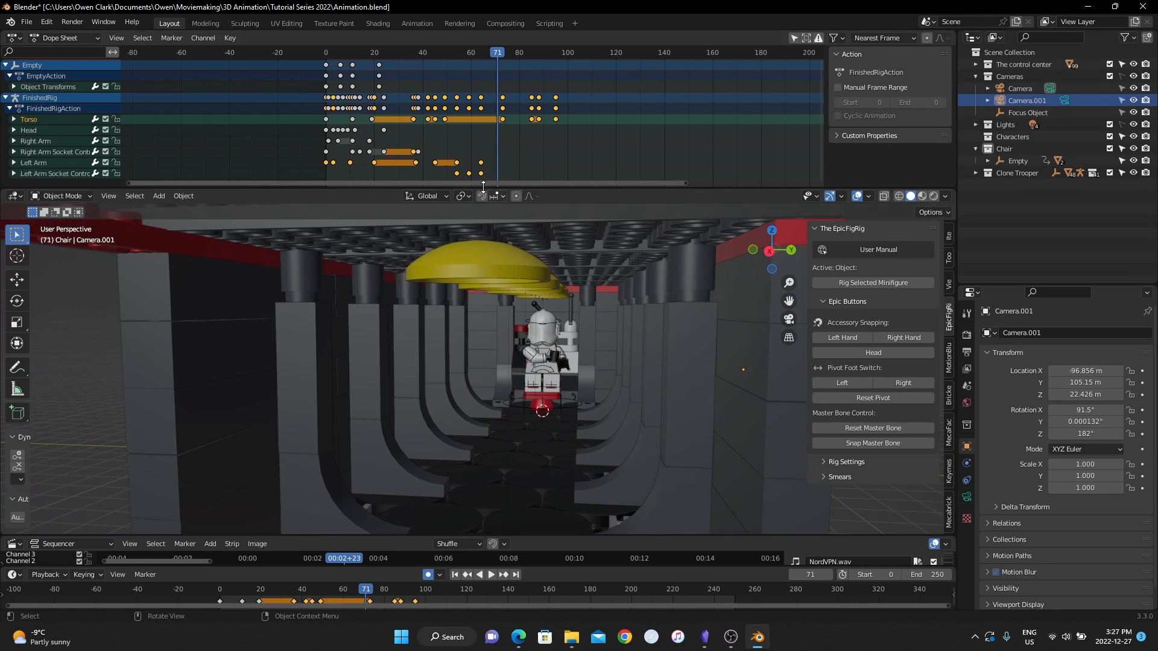
click(324, 48)
click(1019, 89)
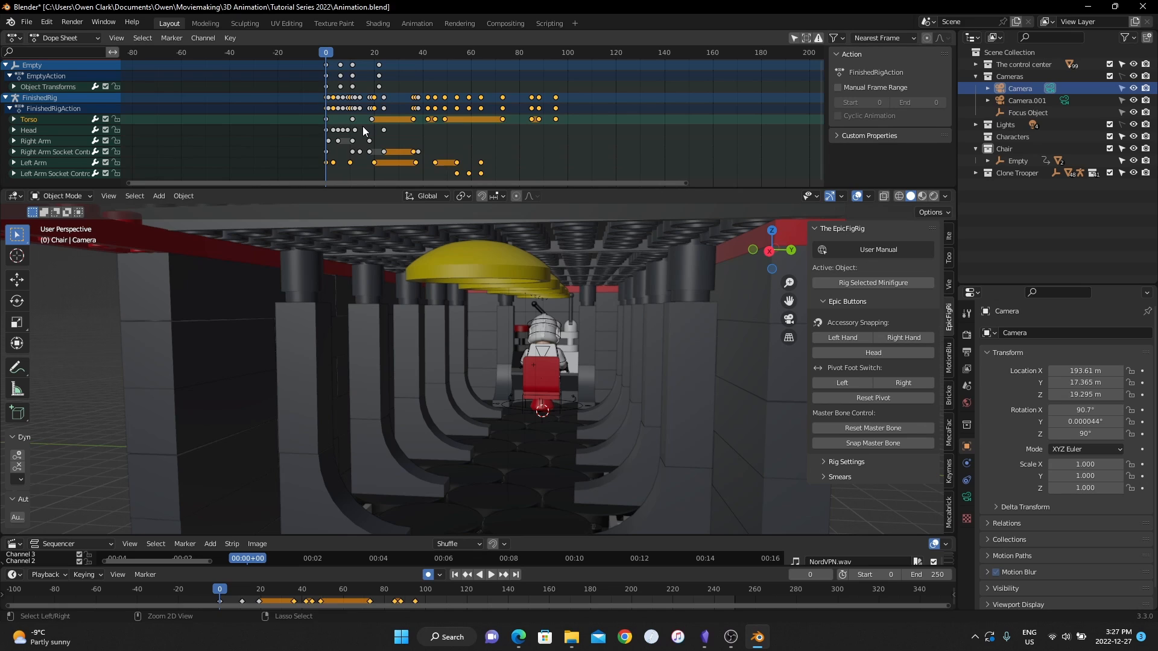
key(i)
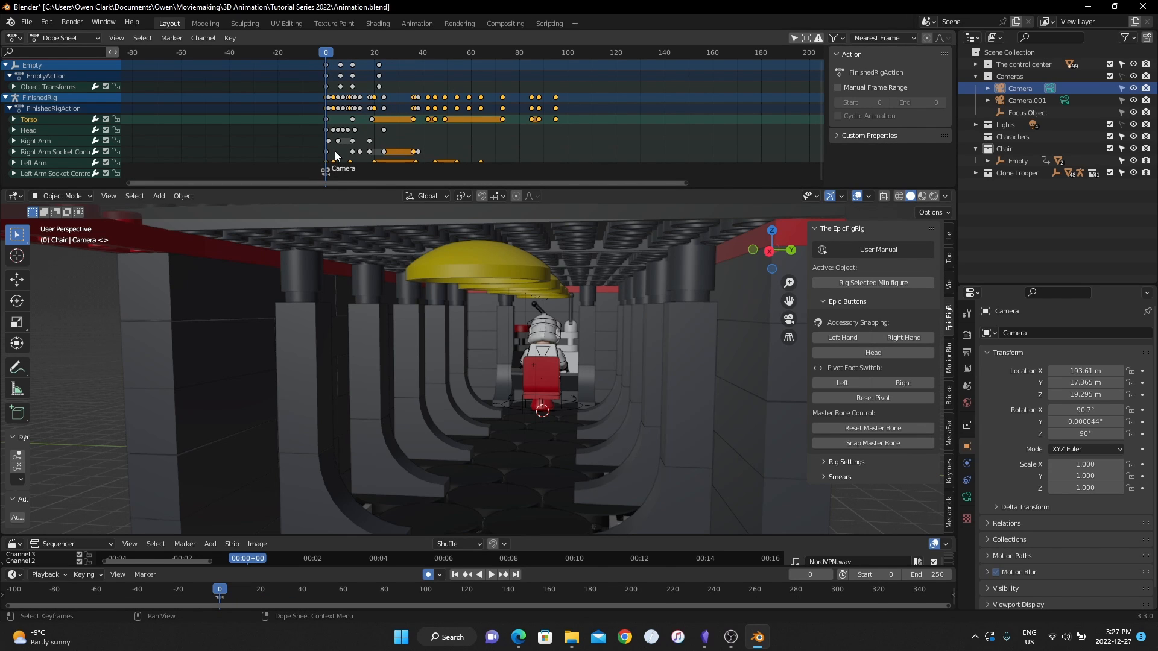
Step: Play the animation to frame 114 and bind Camera.001 to a marker there
drag(325, 53, 531, 57)
key(space)
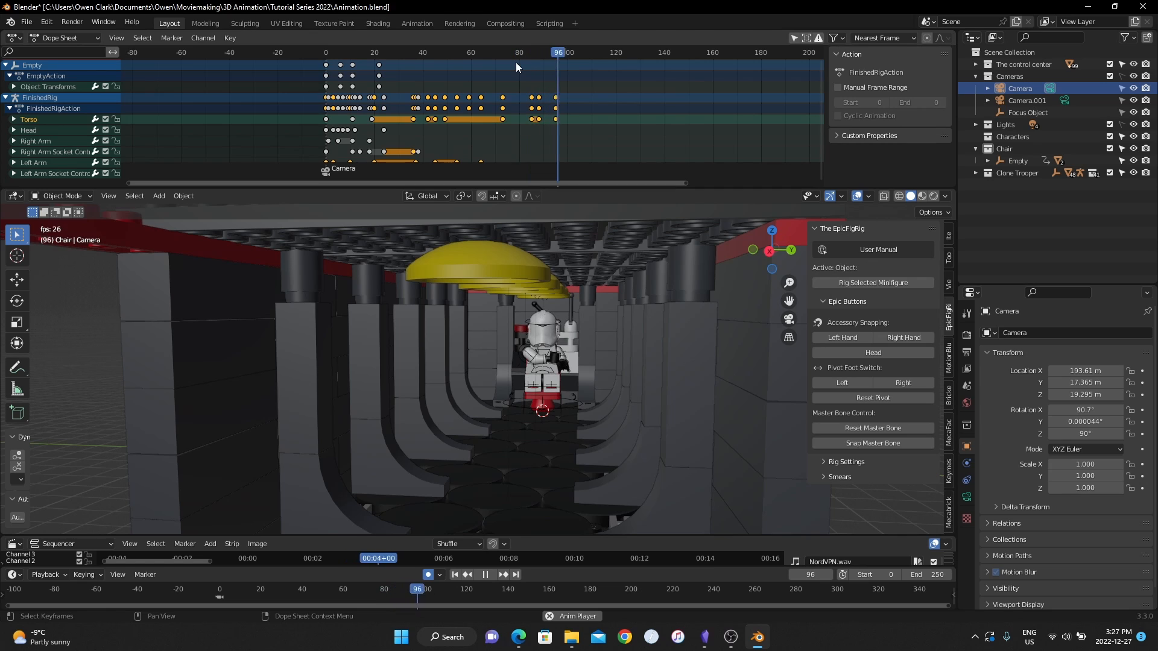
key(space)
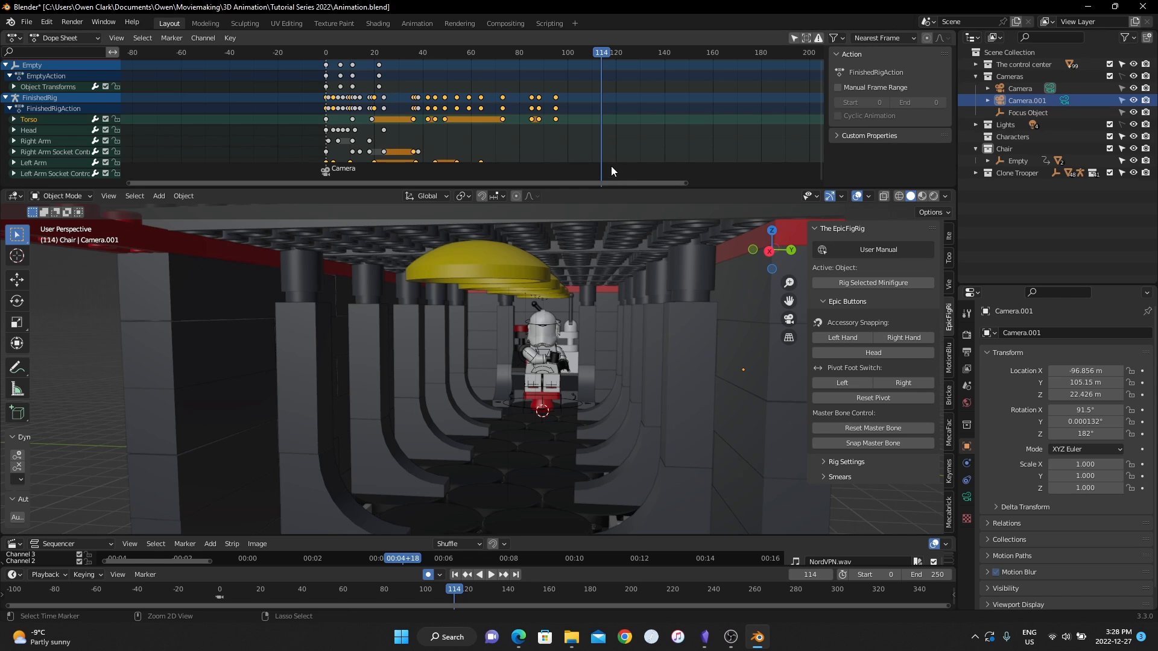
key(ctrl+b)
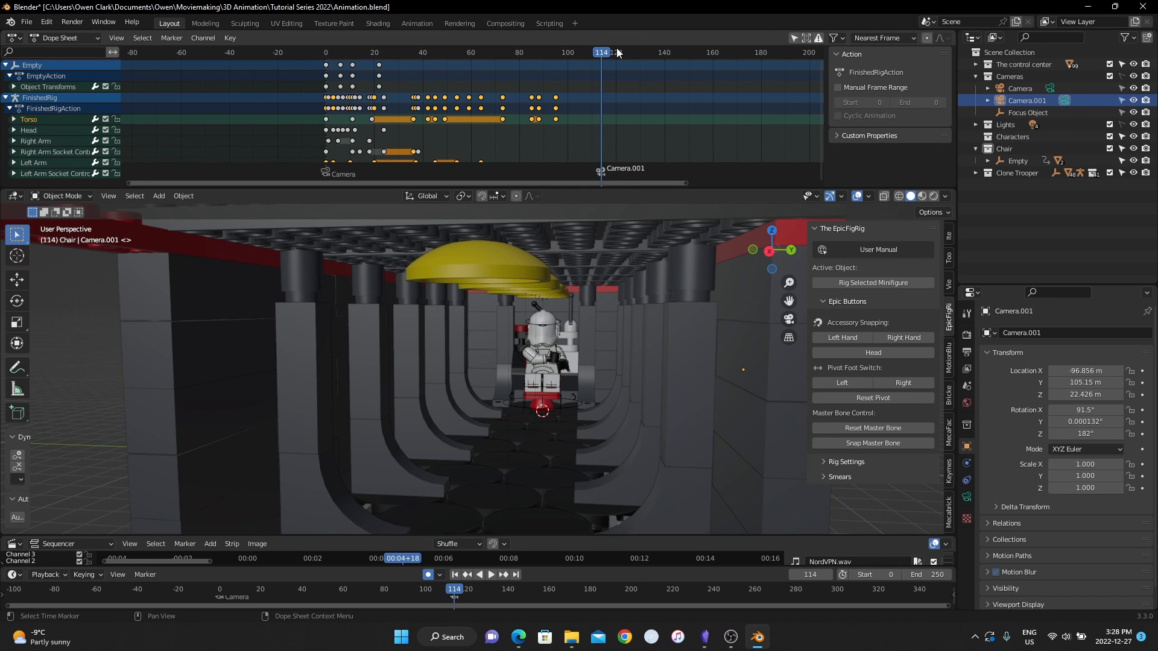
Step: Play from frame 74 through the active camera with overlays hidden to check the switch to Camera.001, and restore the overlays
drag(617, 53, 504, 53)
key(KP_0)
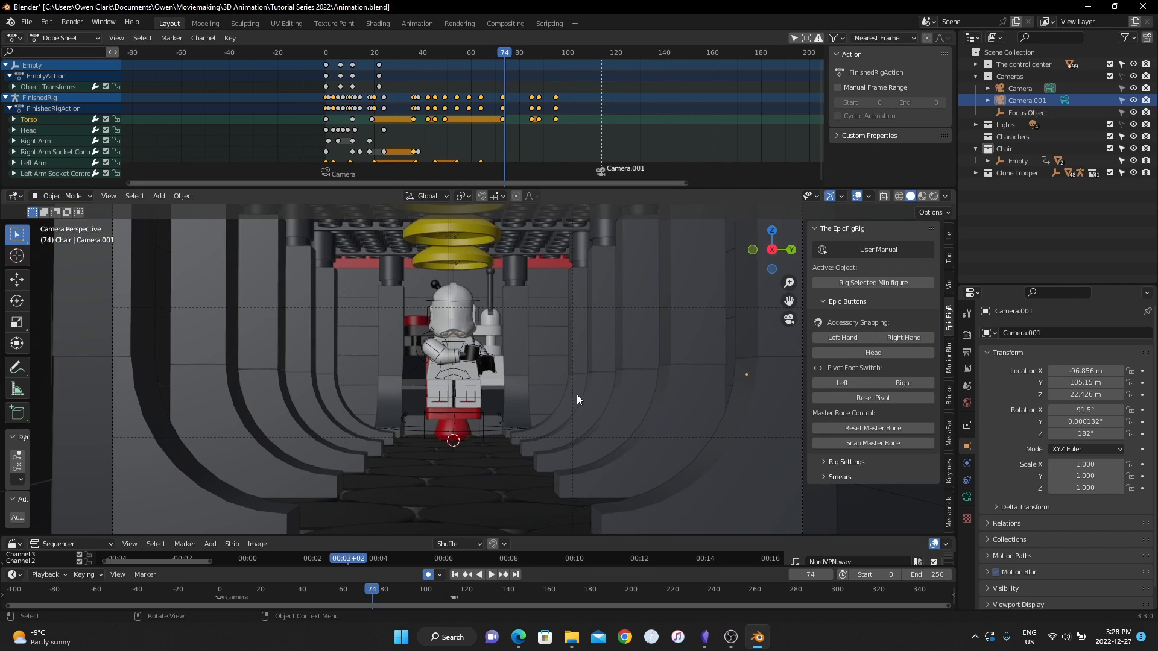
scroll(576, 395, down, 2)
click(858, 197)
key(space)
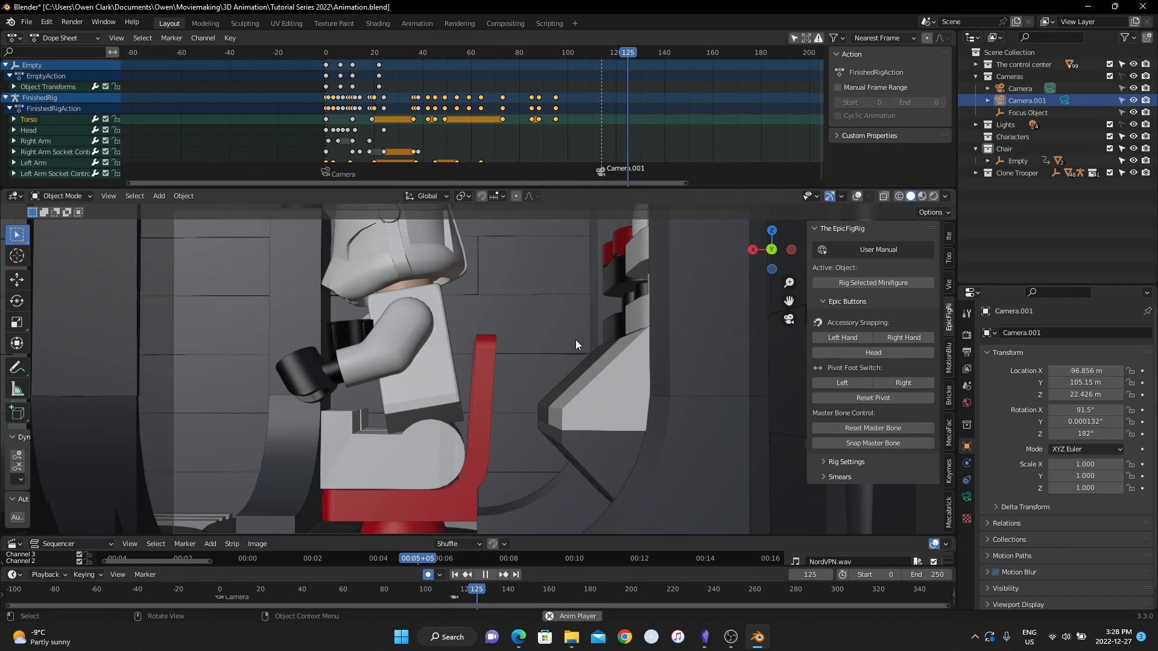
key(space)
scroll(590, 327, down, 1)
click(858, 197)
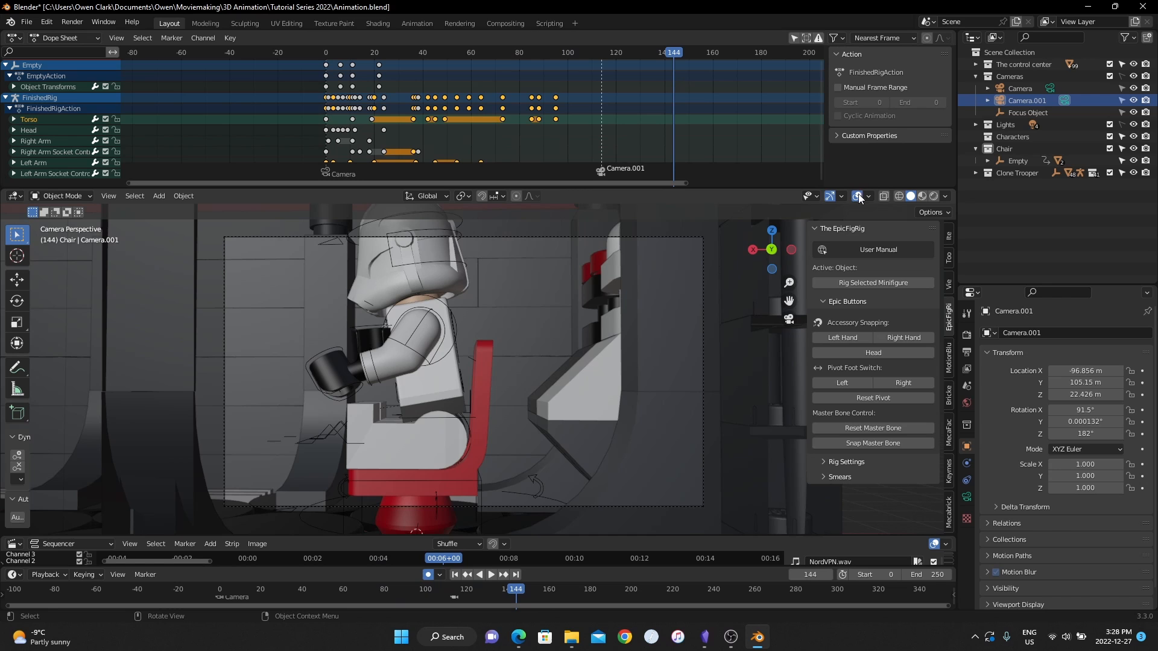
Step: Lock Camera.001 to the view and reframe its side shot on the trooper's head and torso
click(667, 236)
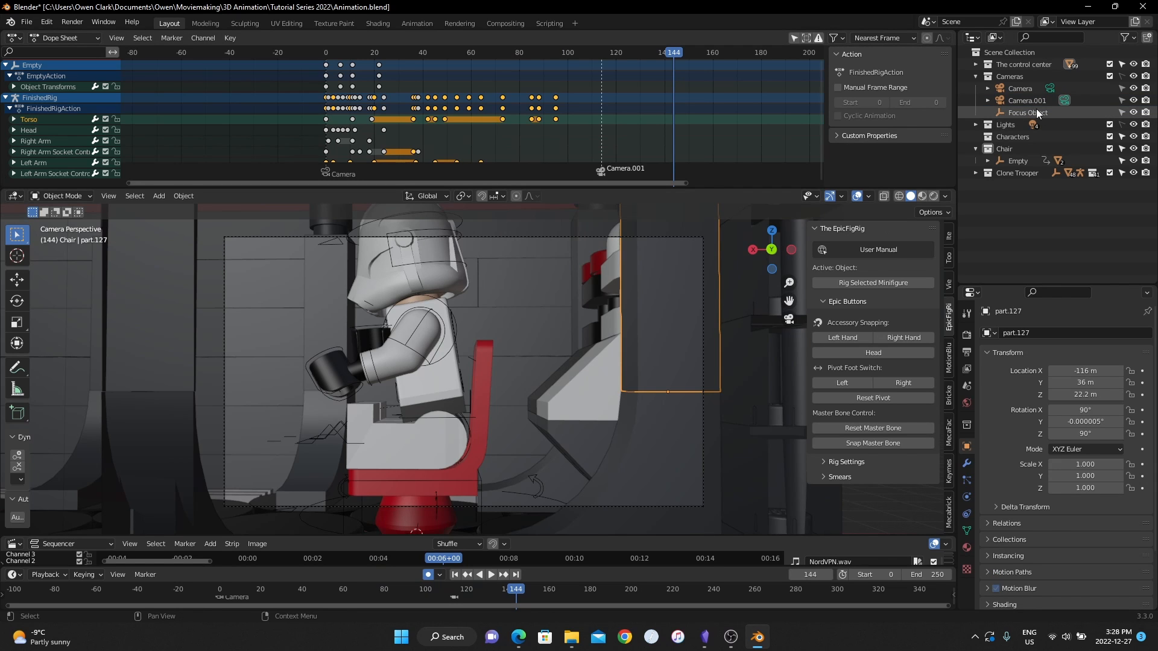
click(603, 237)
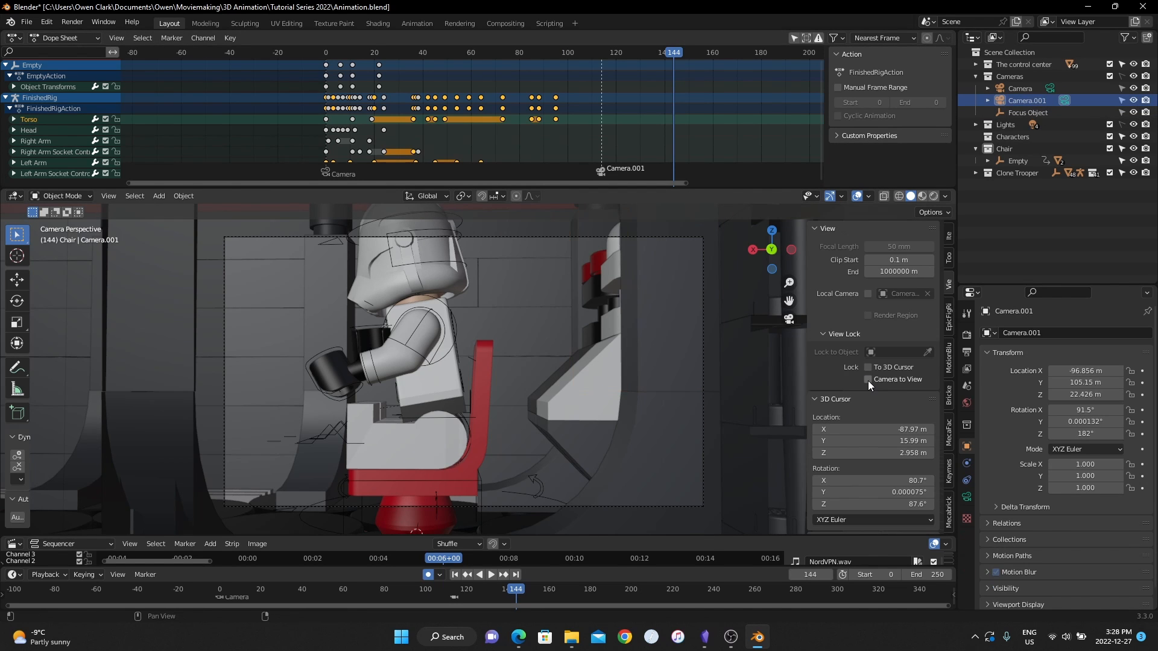
click(868, 380)
shift+middle_drag(520, 307, 569, 355)
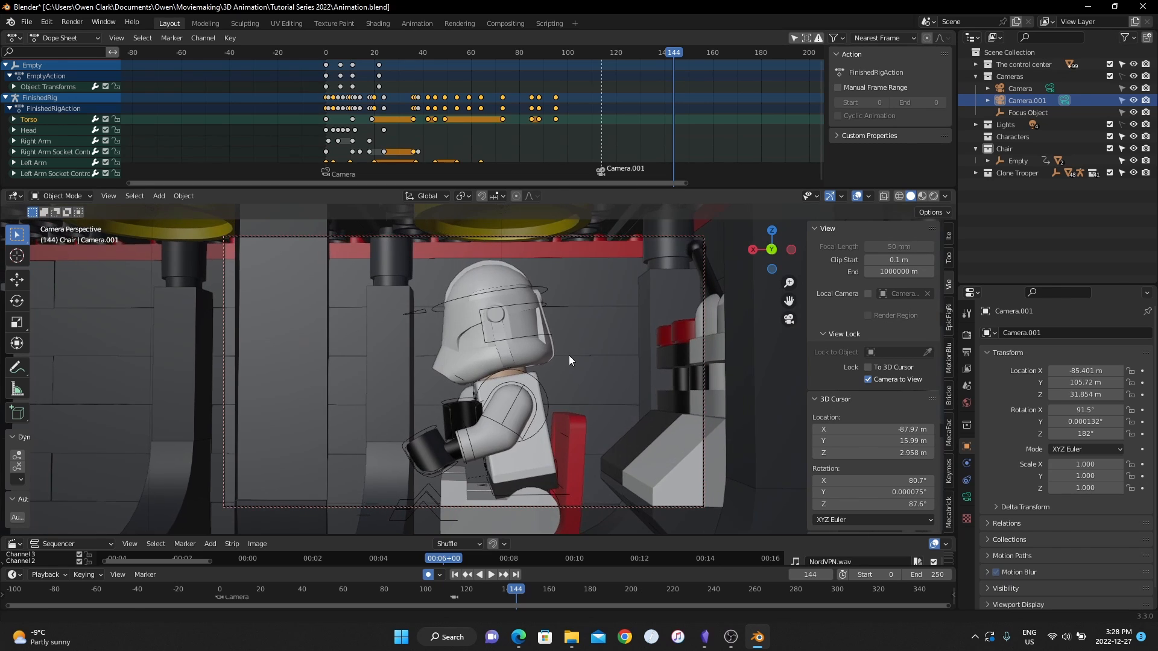
Step: Set Camera.001's clip start to about 60.6 m and play the animation
click(967, 498)
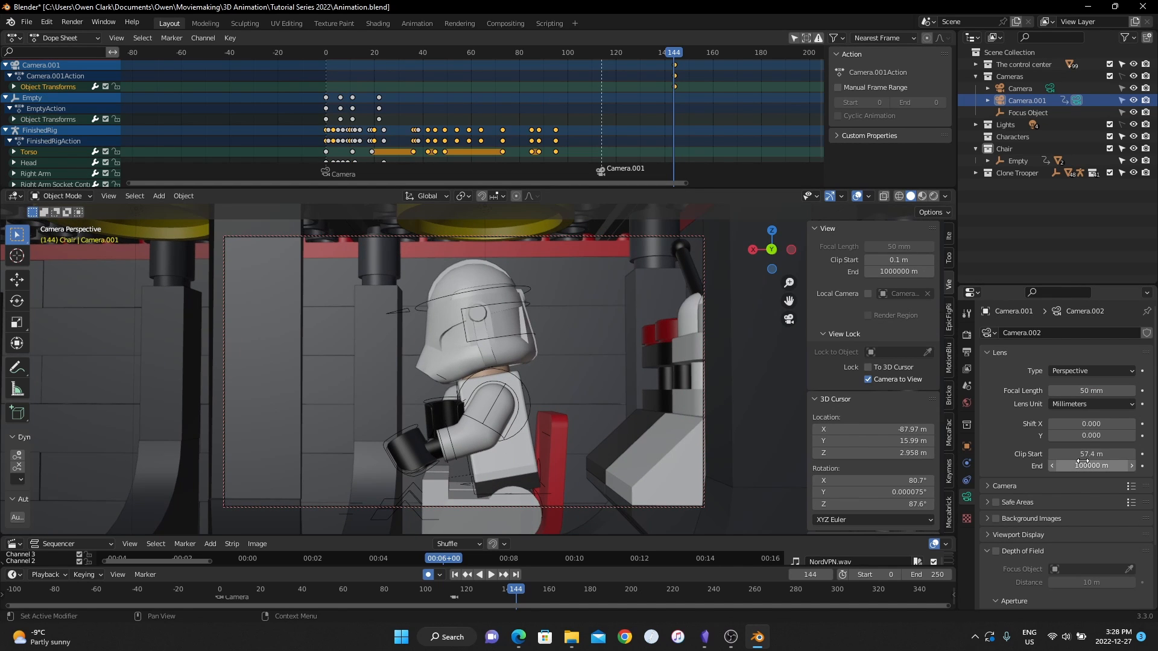
drag(1091, 454, 1103, 454)
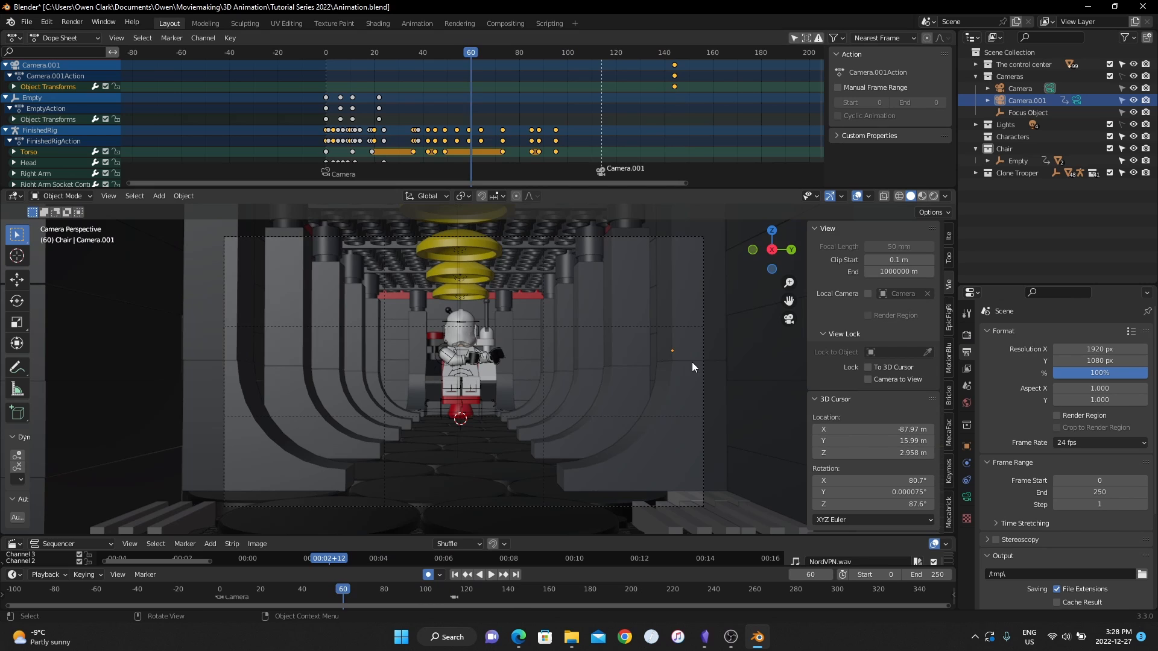
key(space)
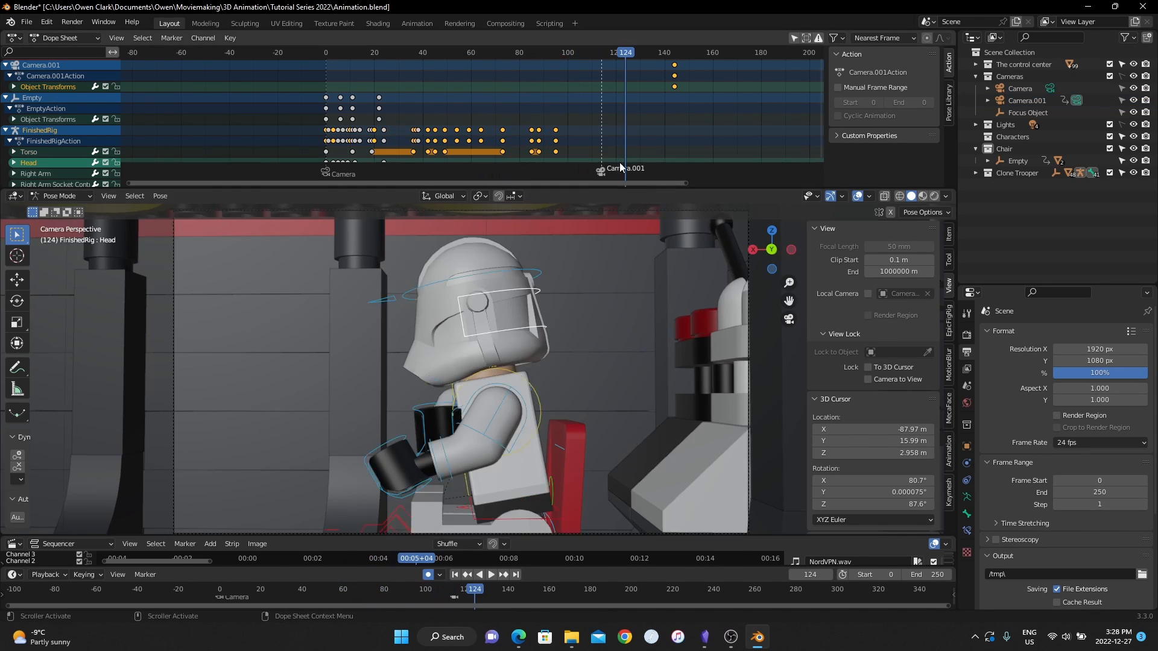
Step: Keyframe the Head bone at frame 124 and rotate the Torso bone slightly at frame 148
key(i)
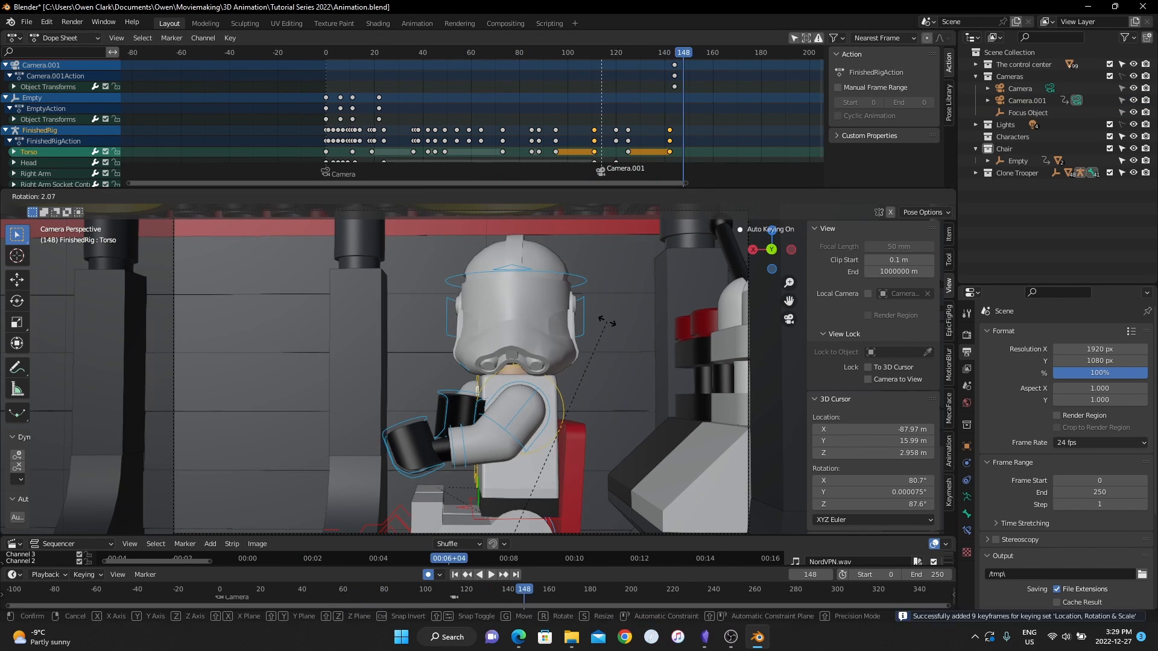
click(583, 325)
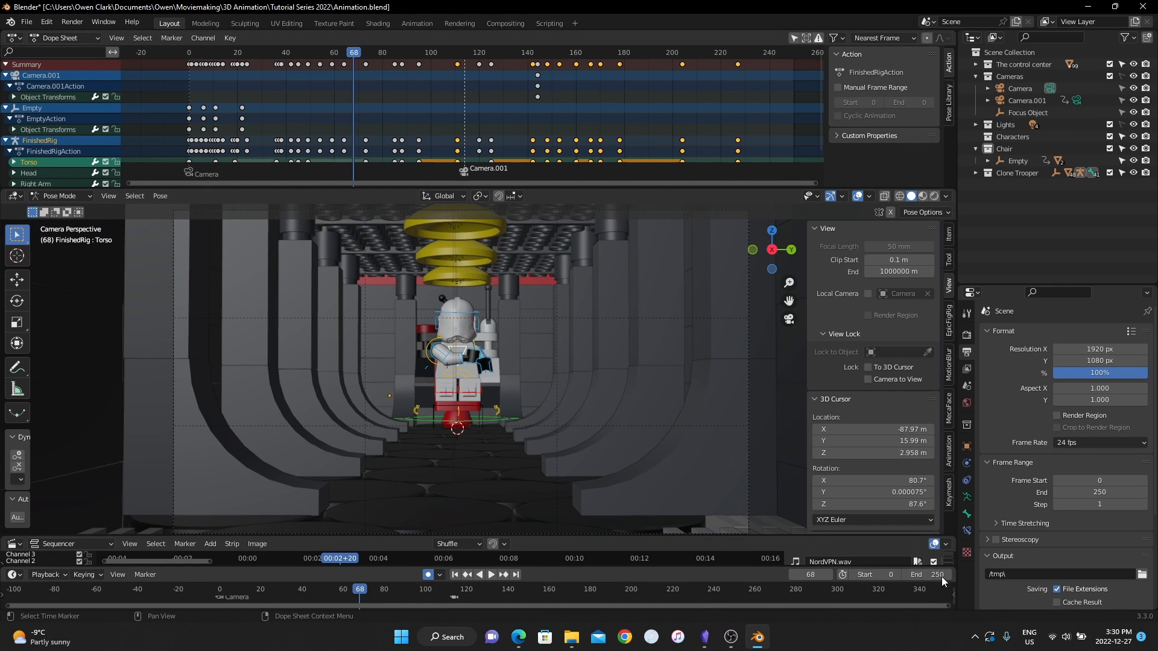
Step: Play the end of the animation and extend the scene's end frame to 2026
click(722, 53)
key(space)
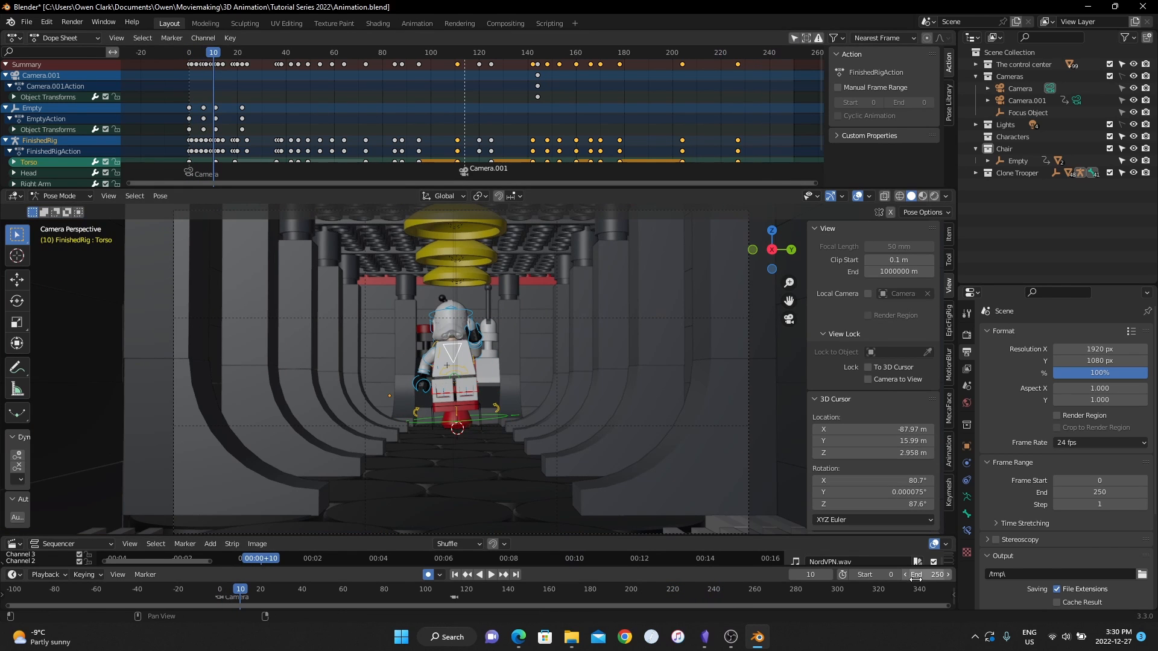
mouse_move(915, 575)
mouse_down()
mouse_move(991, 575)
mouse_move(934, 576)
mouse_up()
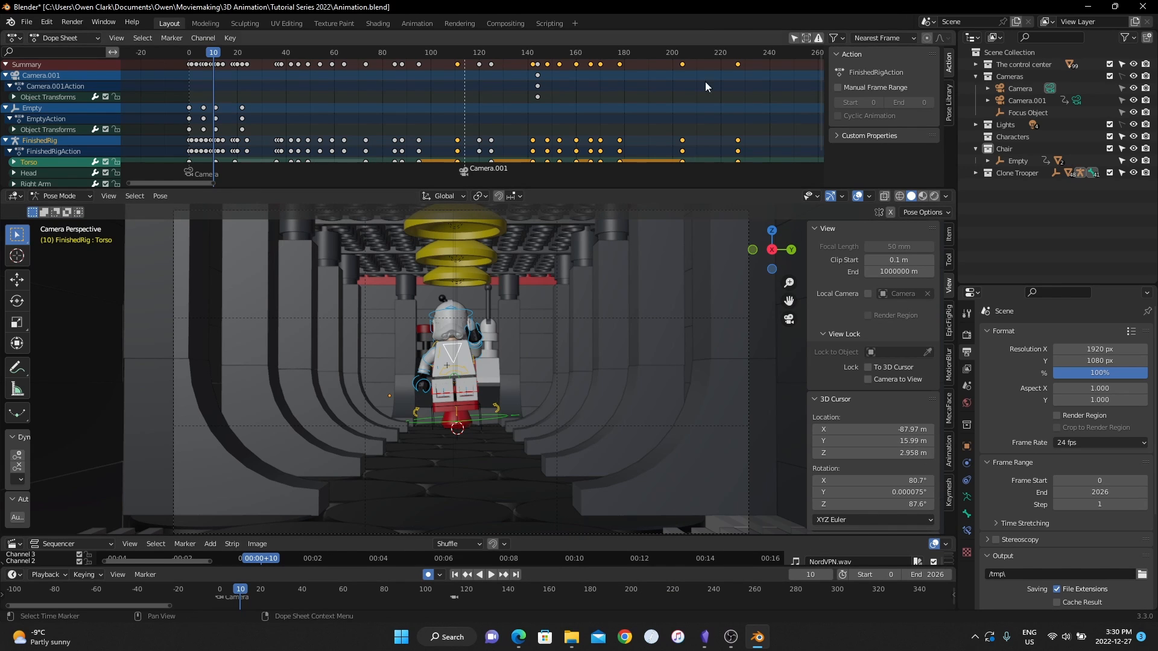
scroll(704, 81, down, 3)
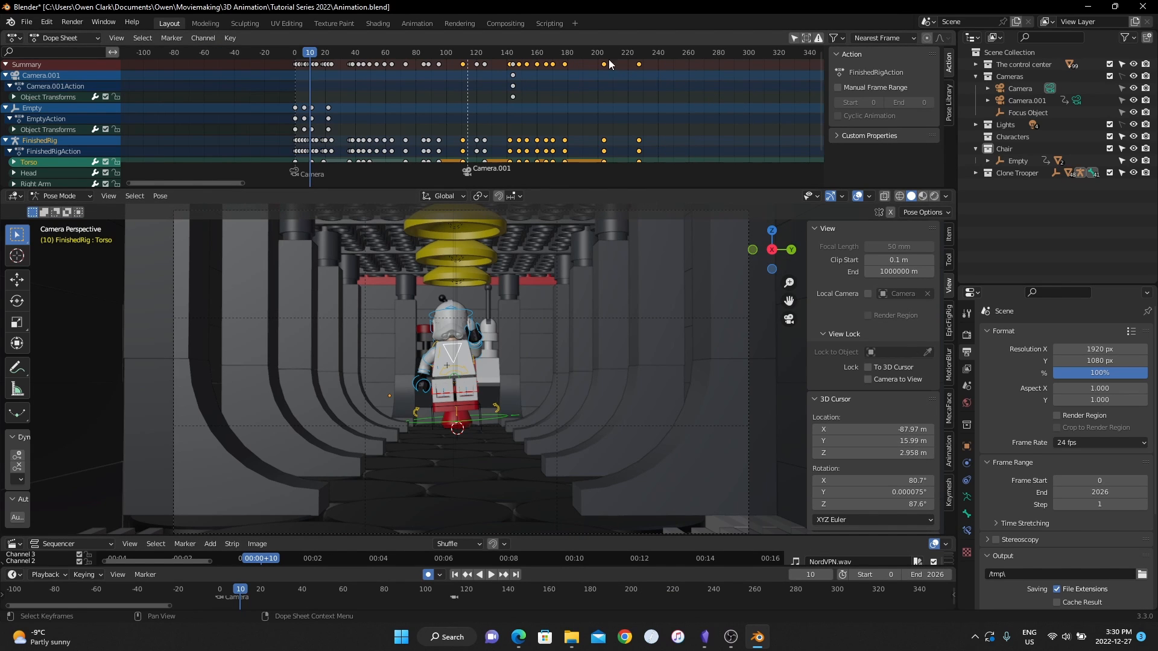
Step: Play the animation on to frame 258 and bind Camera to a marker there
drag(587, 53, 473, 50)
key(space)
click(1019, 89)
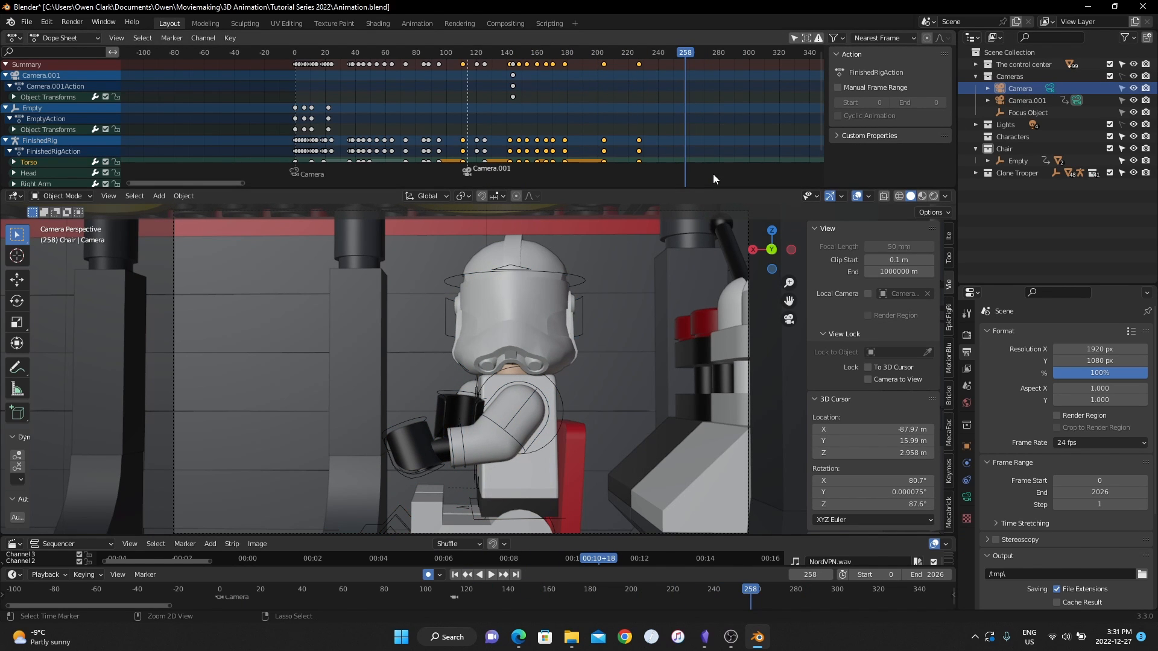
key(ctrl+b)
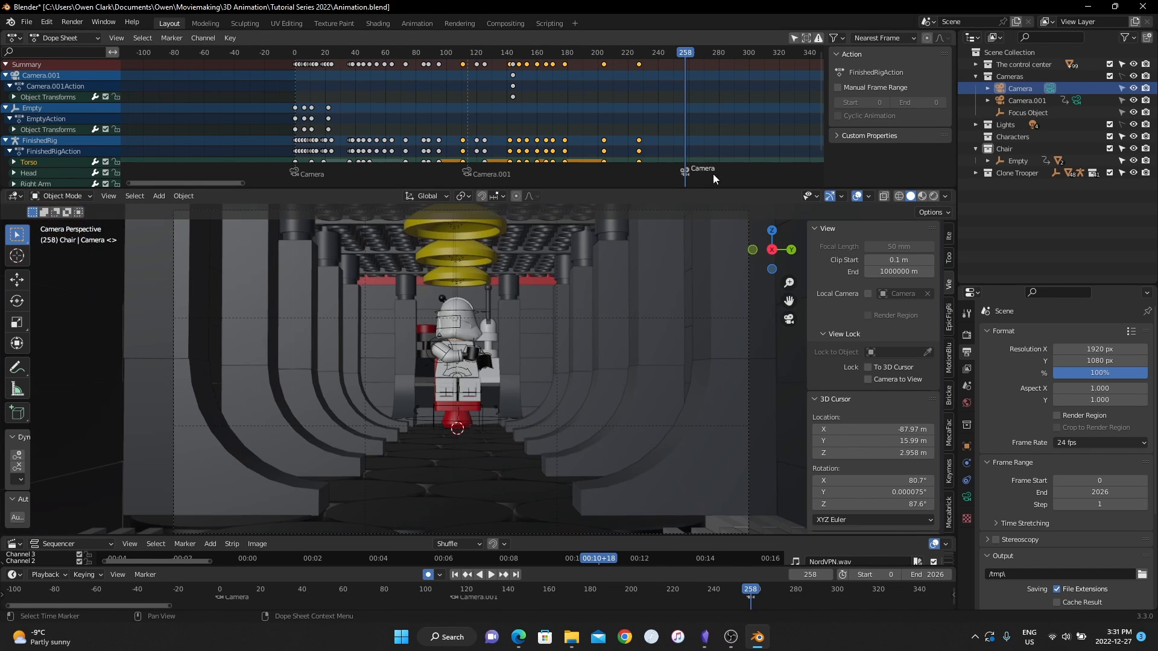
Step: Play up to the second Camera marker, move that marker to frame 270, and replay across the camera switch
click(588, 51)
key(space)
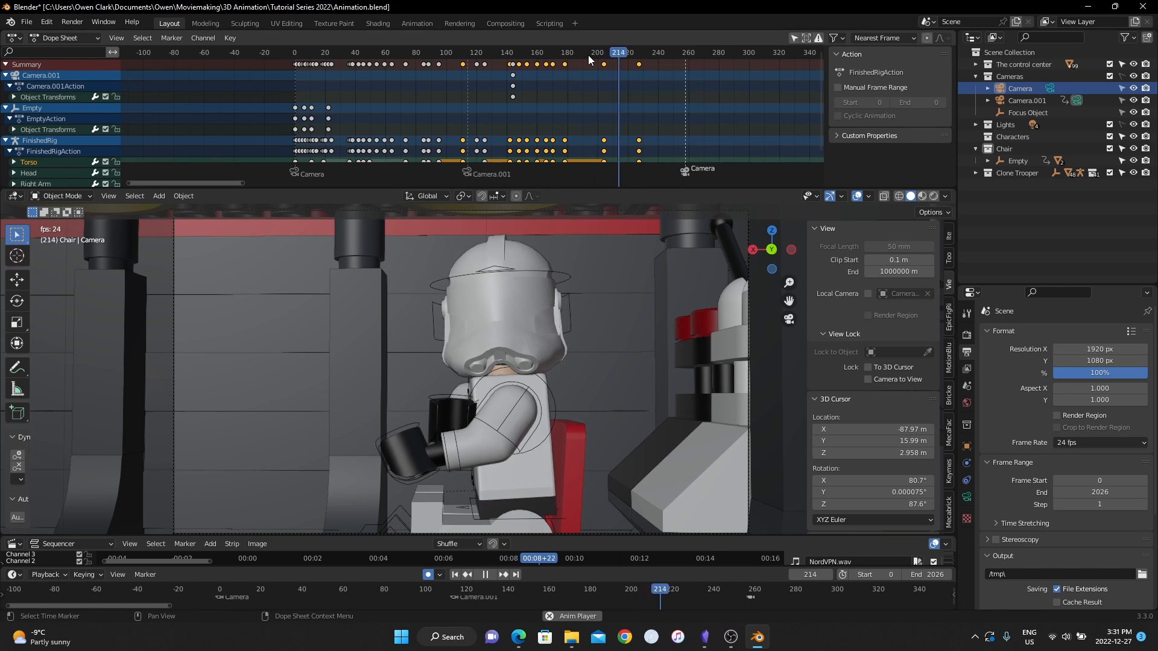
key(space)
drag(691, 175, 706, 175)
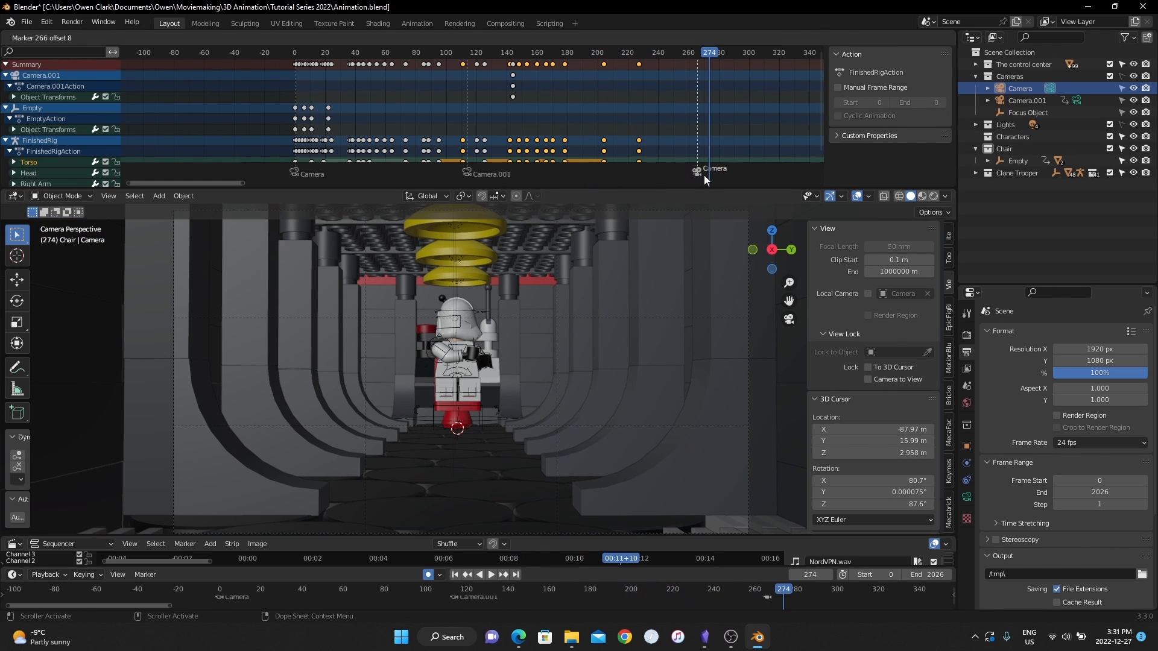
click(689, 53)
key(space)
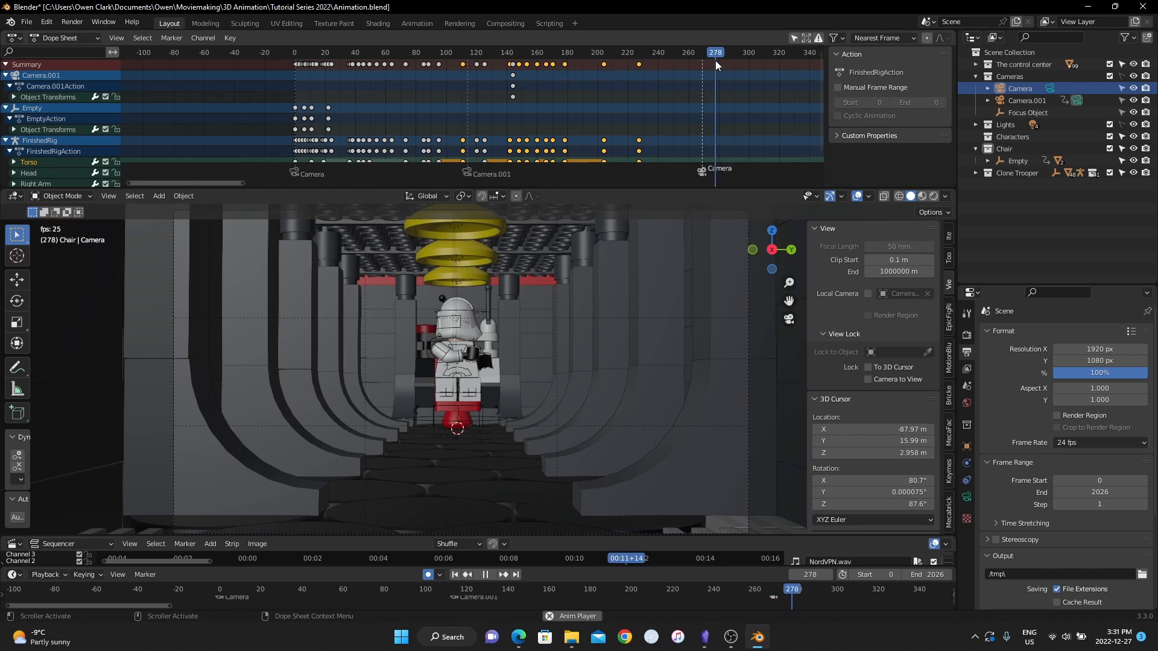
key(space)
click(704, 53)
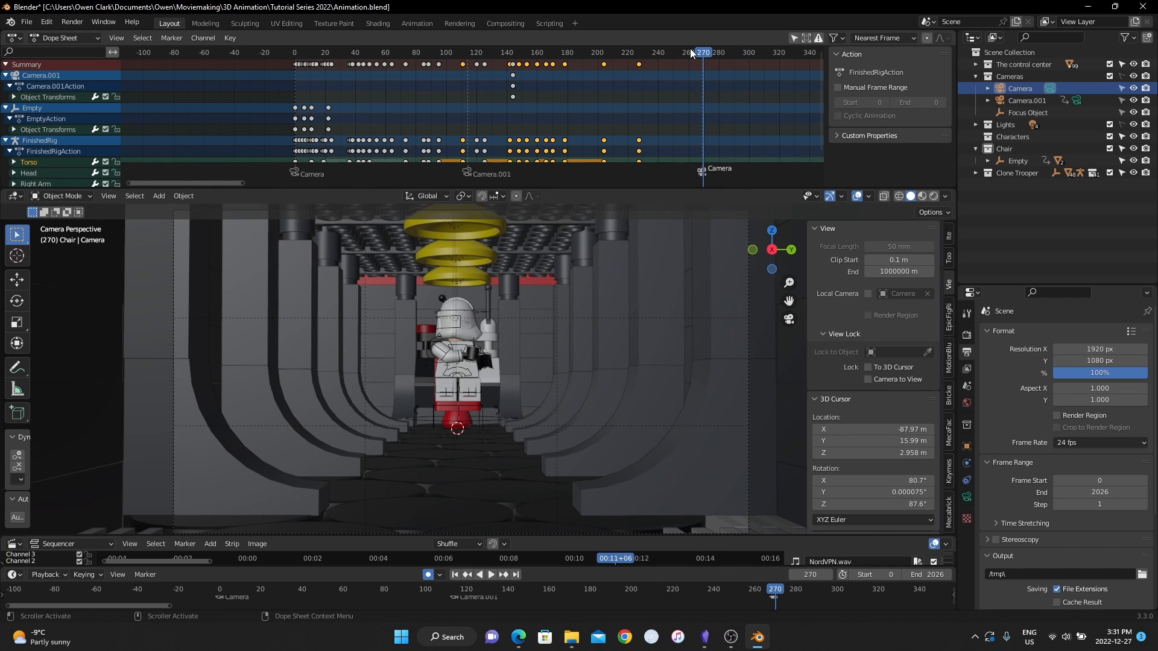
key(space)
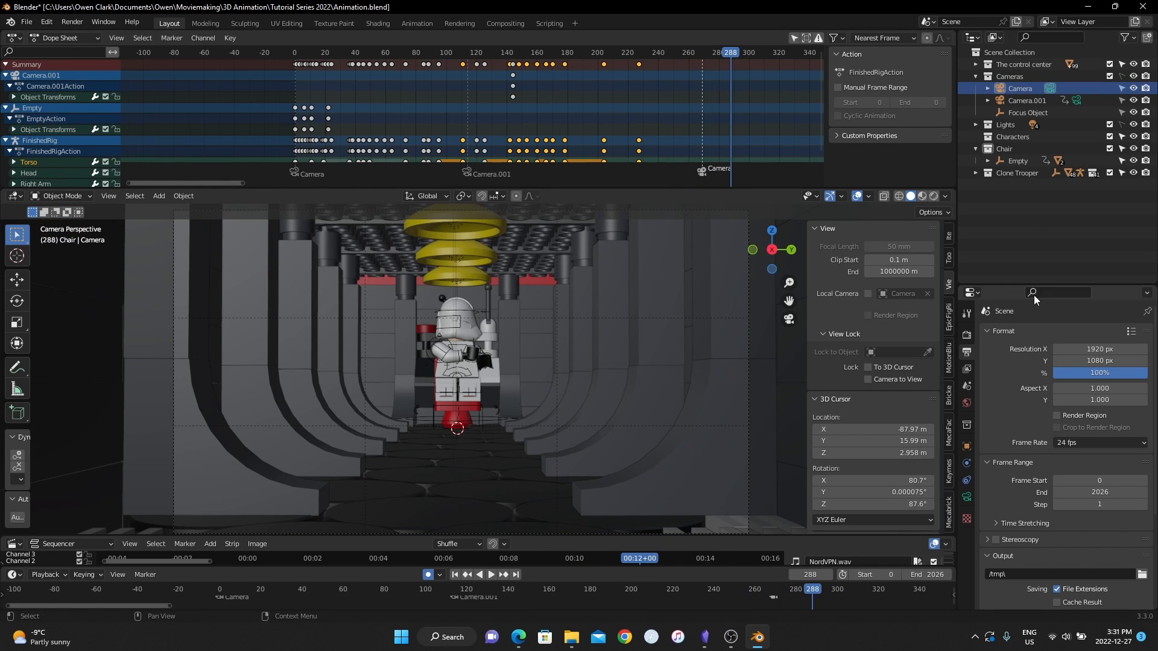
Step: Open Camera's data properties and examine its lens, clipping and depth of field settings
scroll(997, 415, down, 3)
click(967, 496)
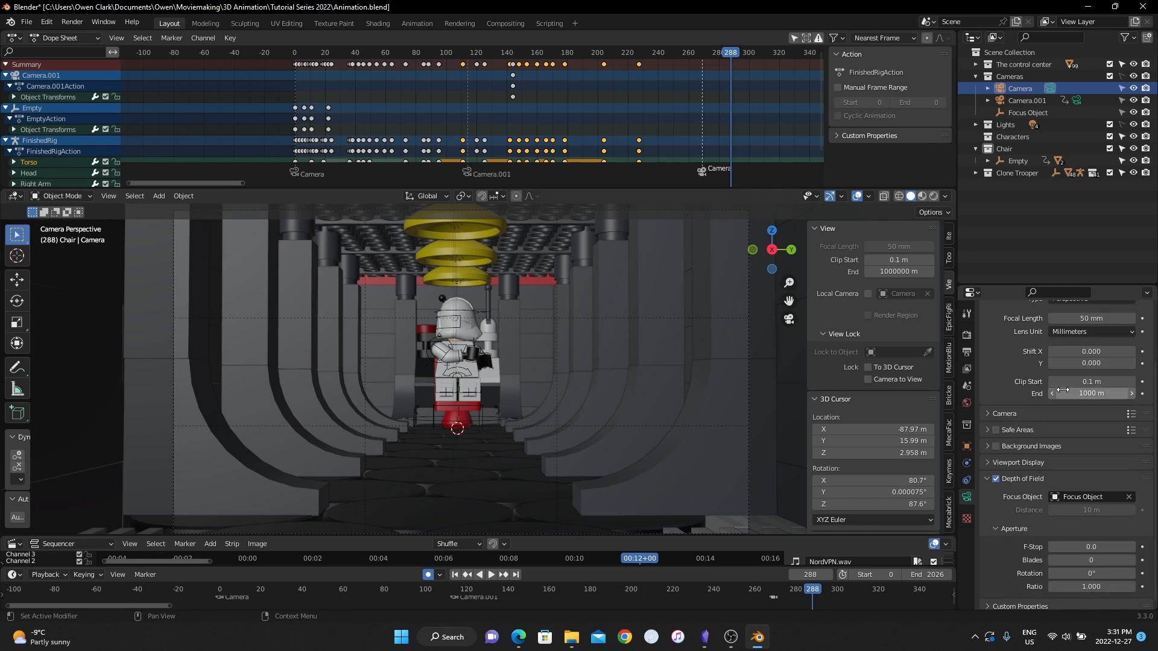
scroll(1080, 347, up, 2)
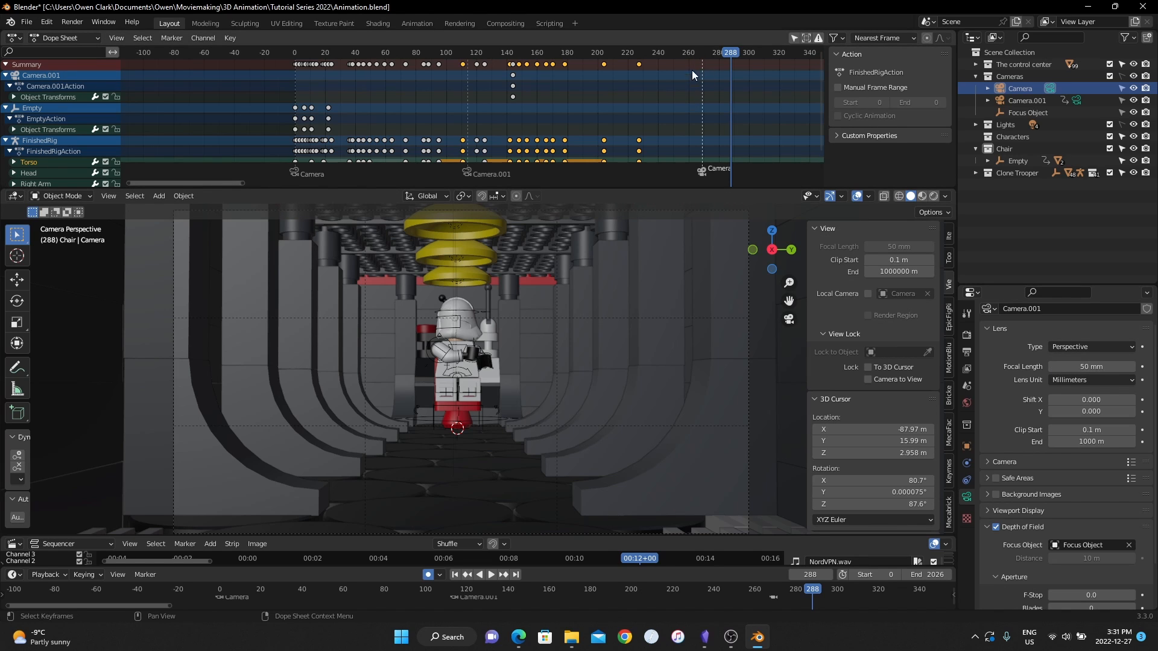
Step: Keyframe Camera's location, rotation and scale at frame 269, where the view switches back to it
click(702, 53)
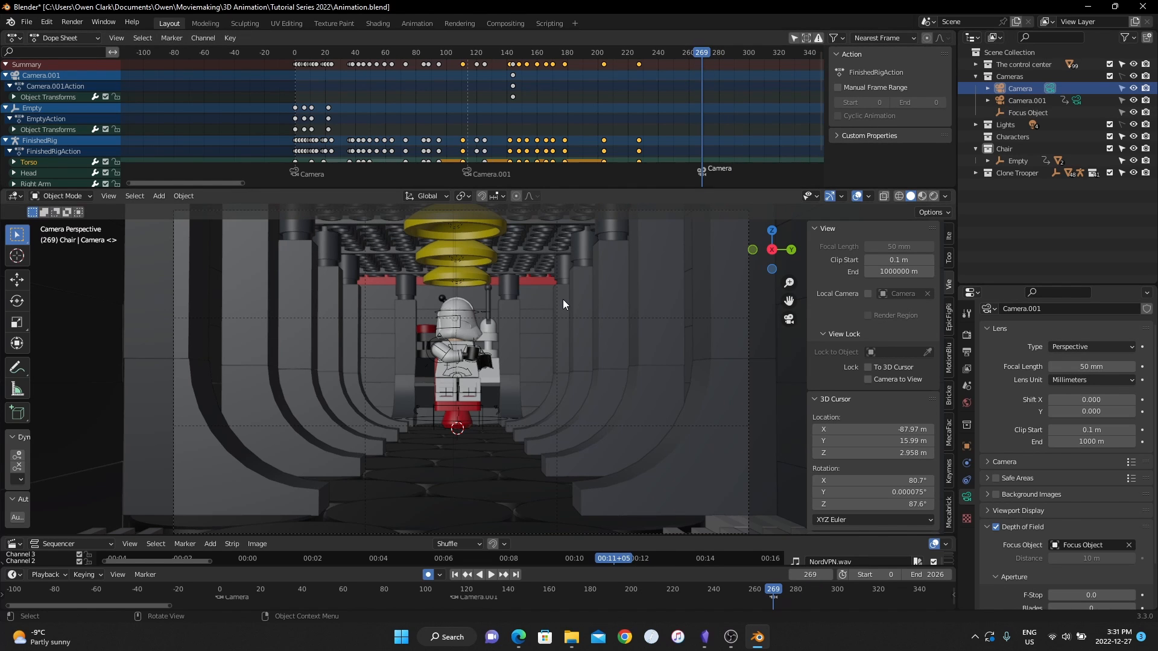
key(i)
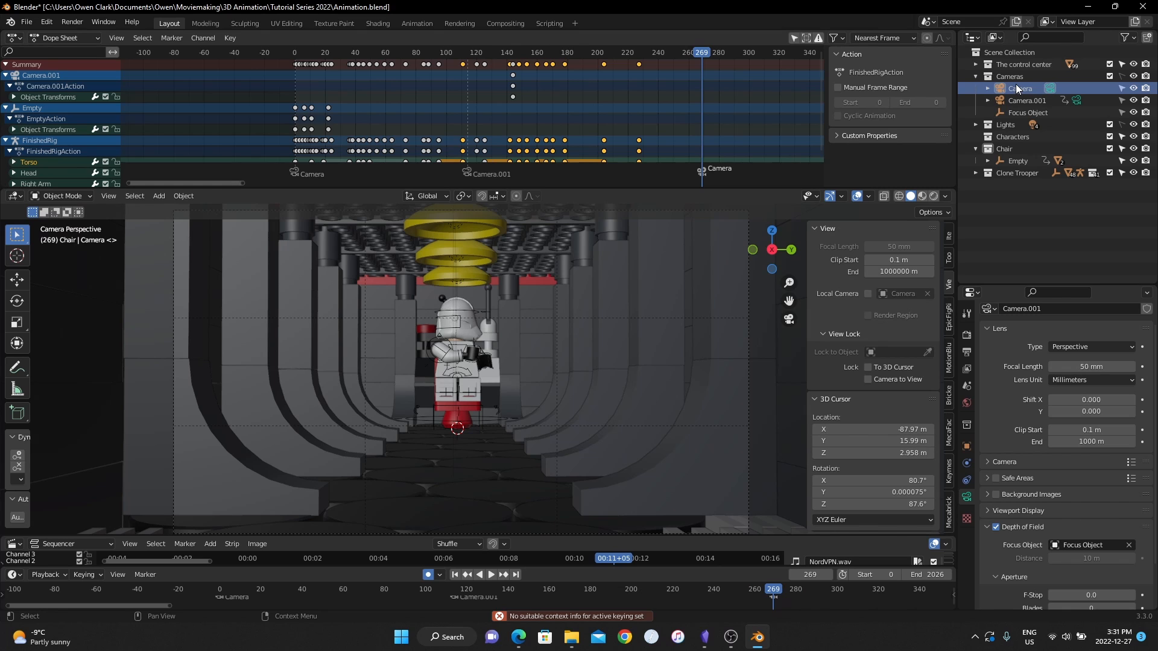
scroll(436, 123, down, 4)
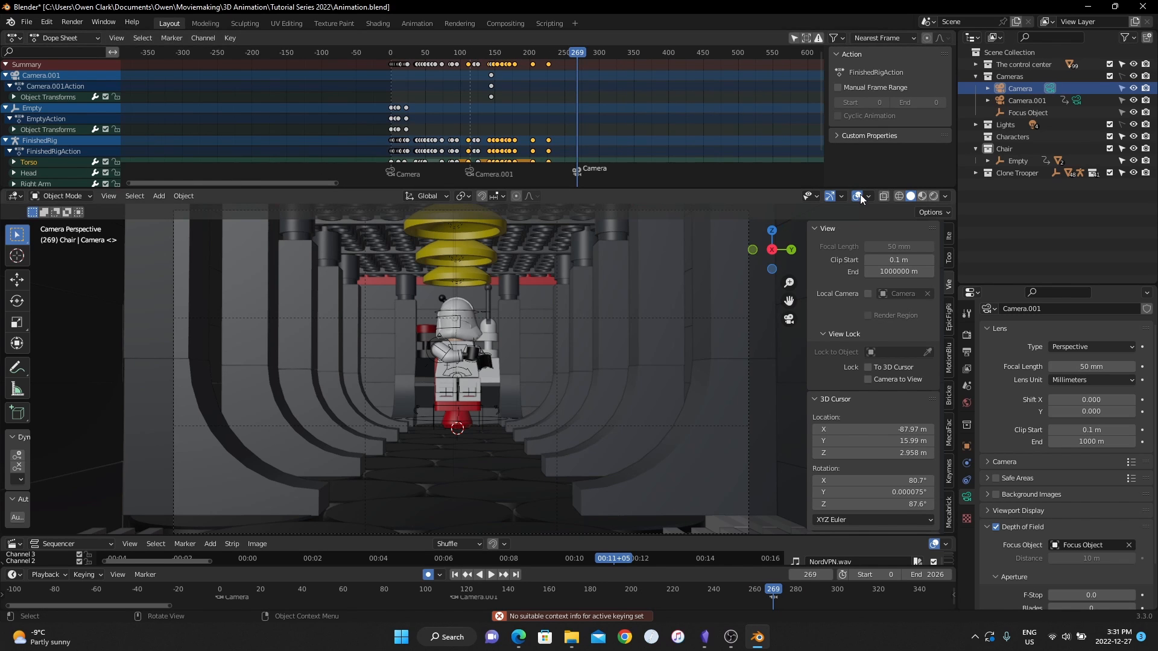
key(i)
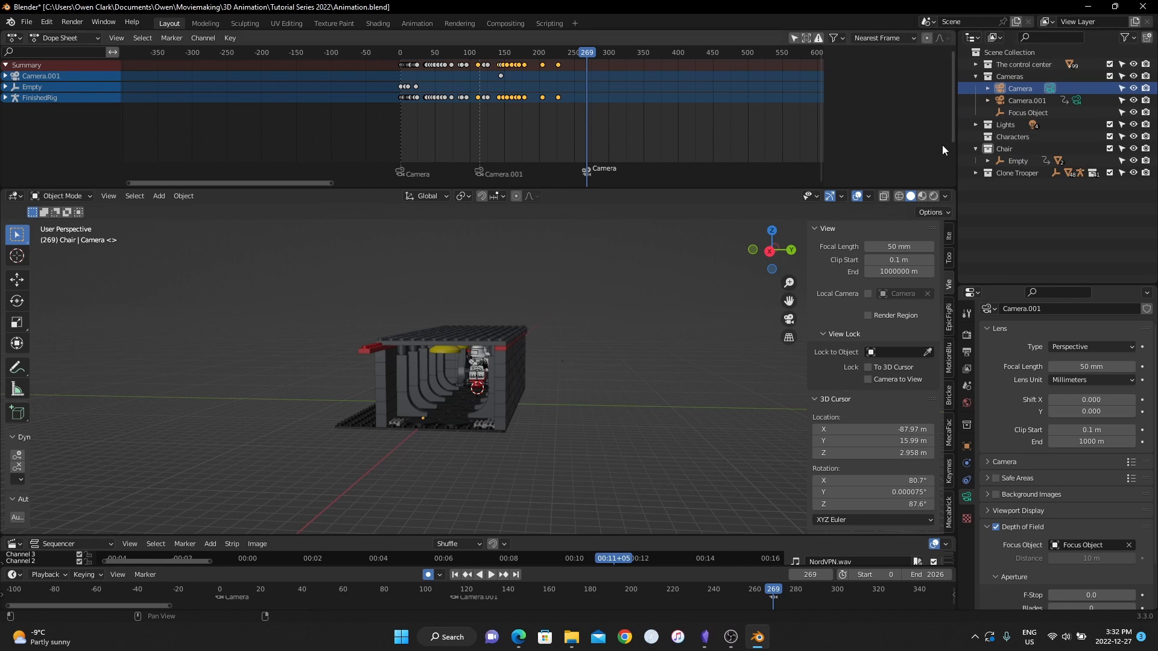
key(i)
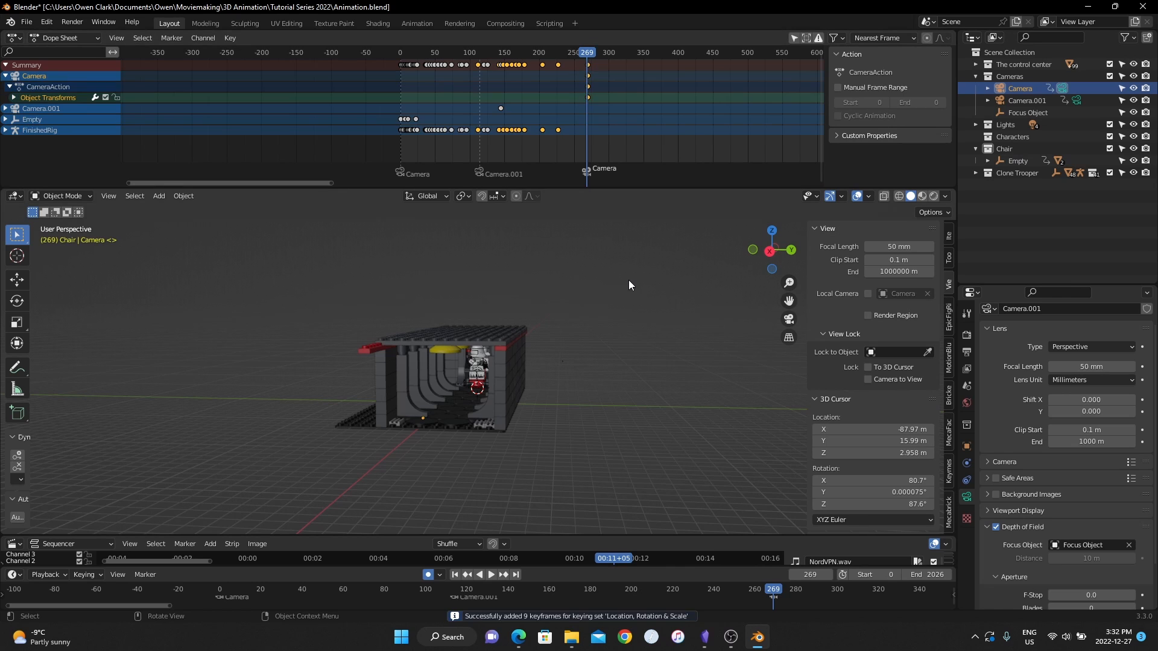
Step: Look through Camera and keyframe its 50 mm focal length at frame 269
scroll(620, 89, up, 1)
scroll(505, 115, up, 6)
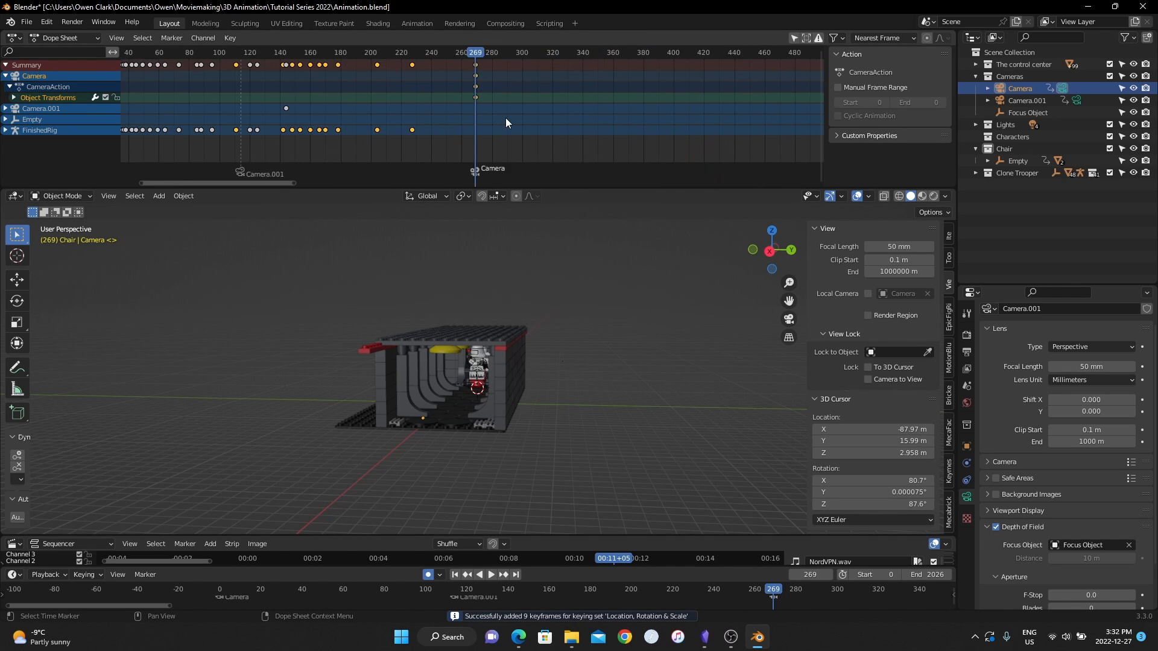
scroll(504, 112, down, 4)
key(KP_0)
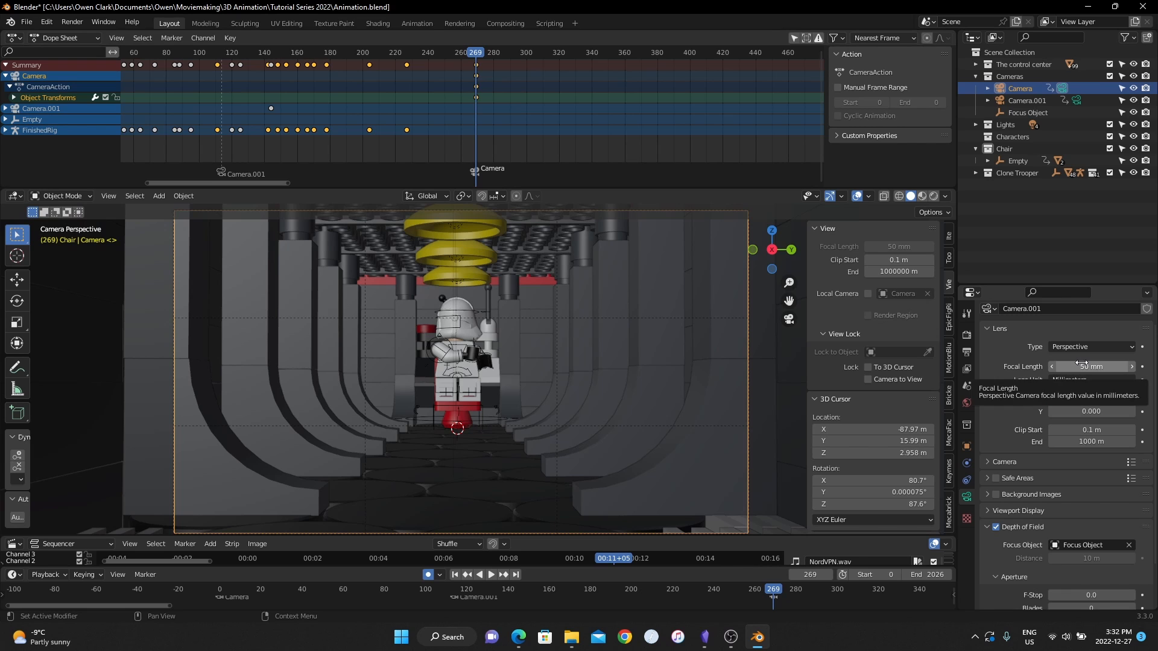
key(i)
Step: Zoom Camera in by keyframing a focal length of 200 mm at frame 295
click(518, 53)
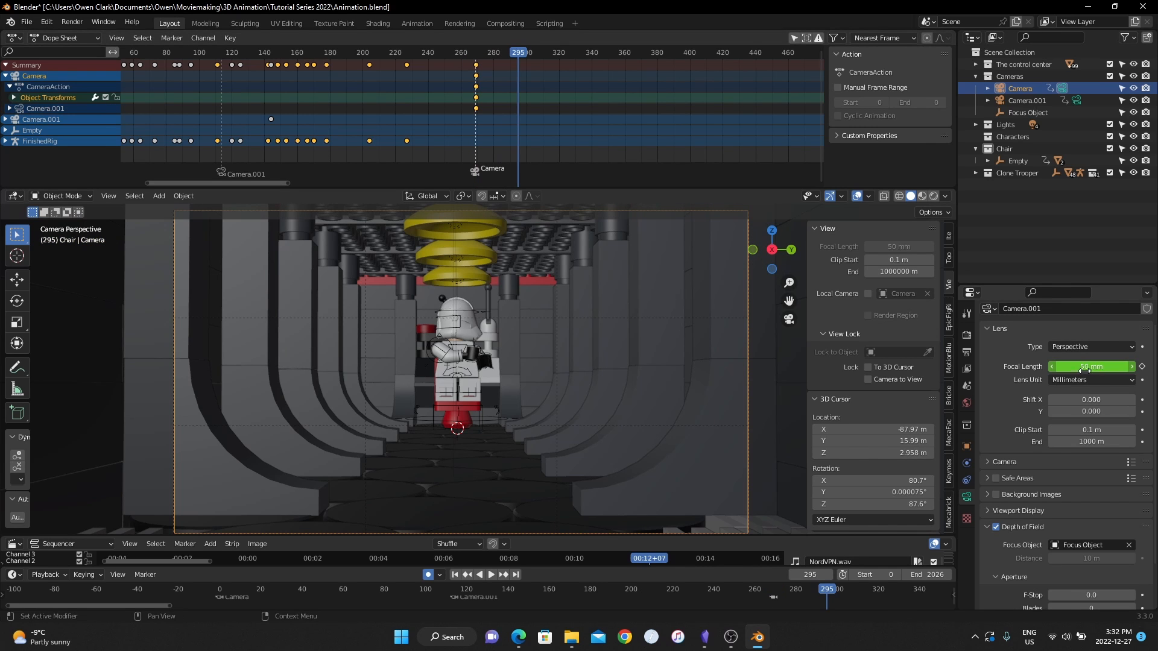
drag(1084, 369, 1139, 369)
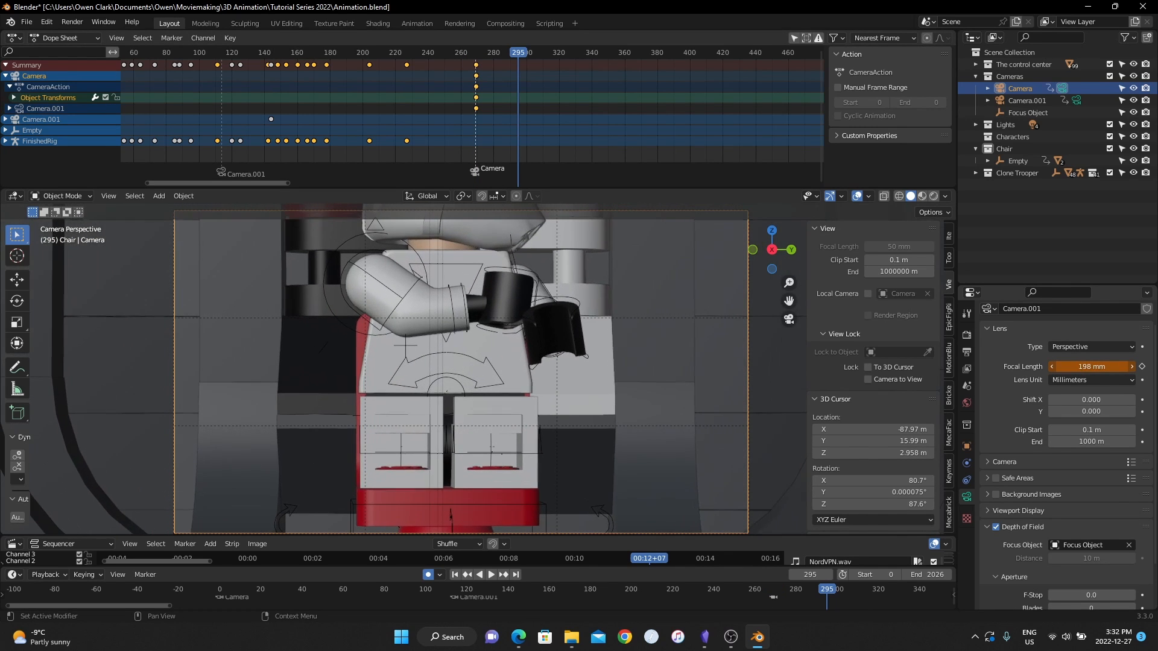
key(i)
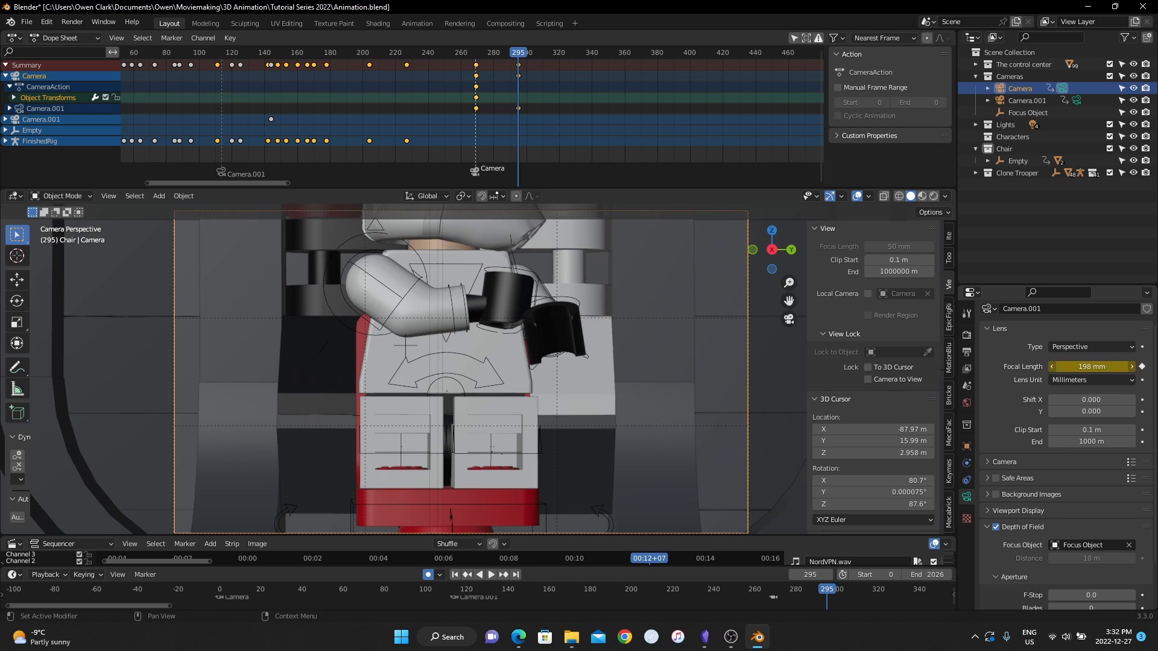
click(1090, 371)
text(200)
key(Return)
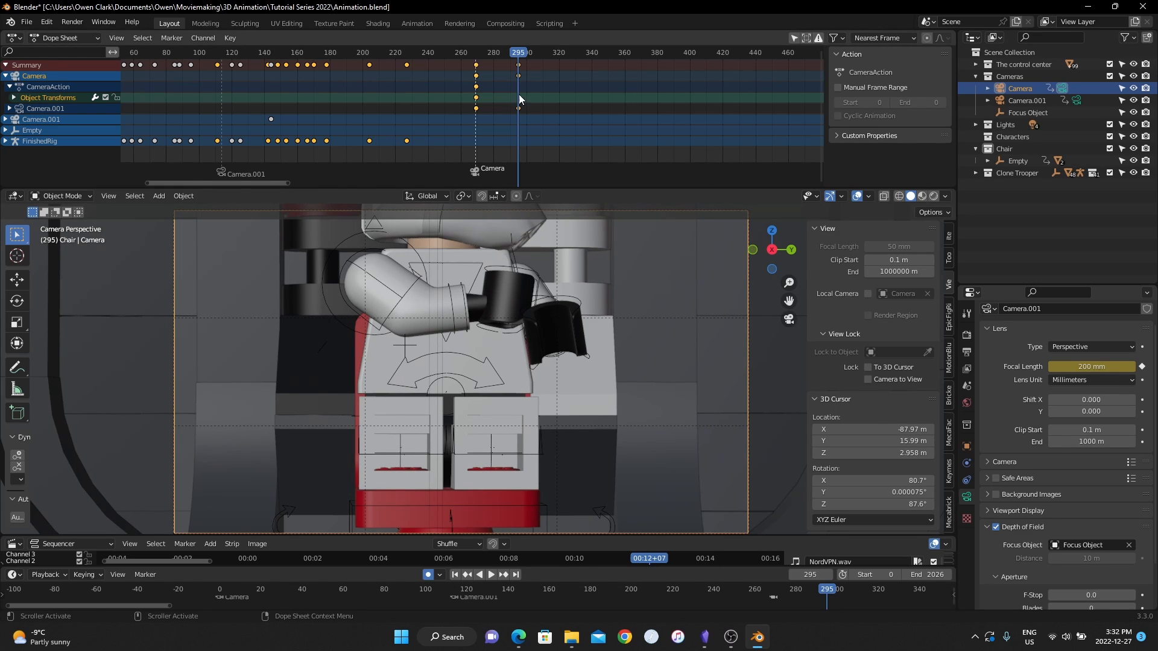
Step: Shift Camera's final zoom keyframe earlier to about frame 285 and play across the camera switch
drag(518, 74, 501, 61)
click(466, 52)
key(space)
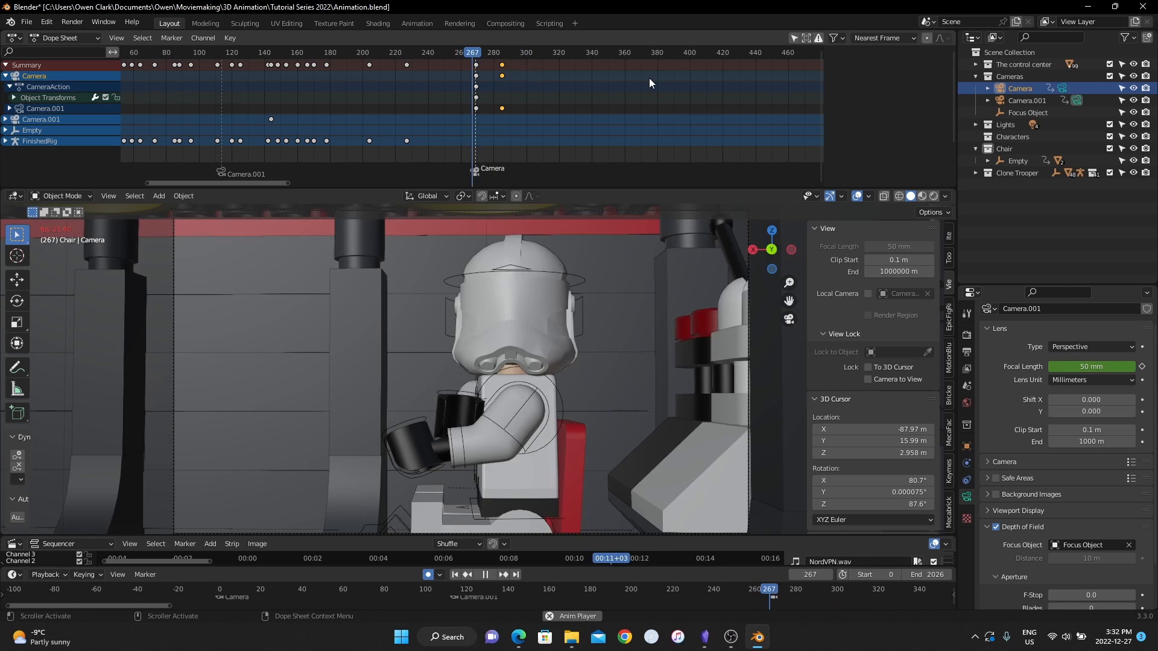
key(space)
Step: Tilt Camera up toward the trooper's helmet at frame 282 with an X rotation of about 93.2°
click(502, 52)
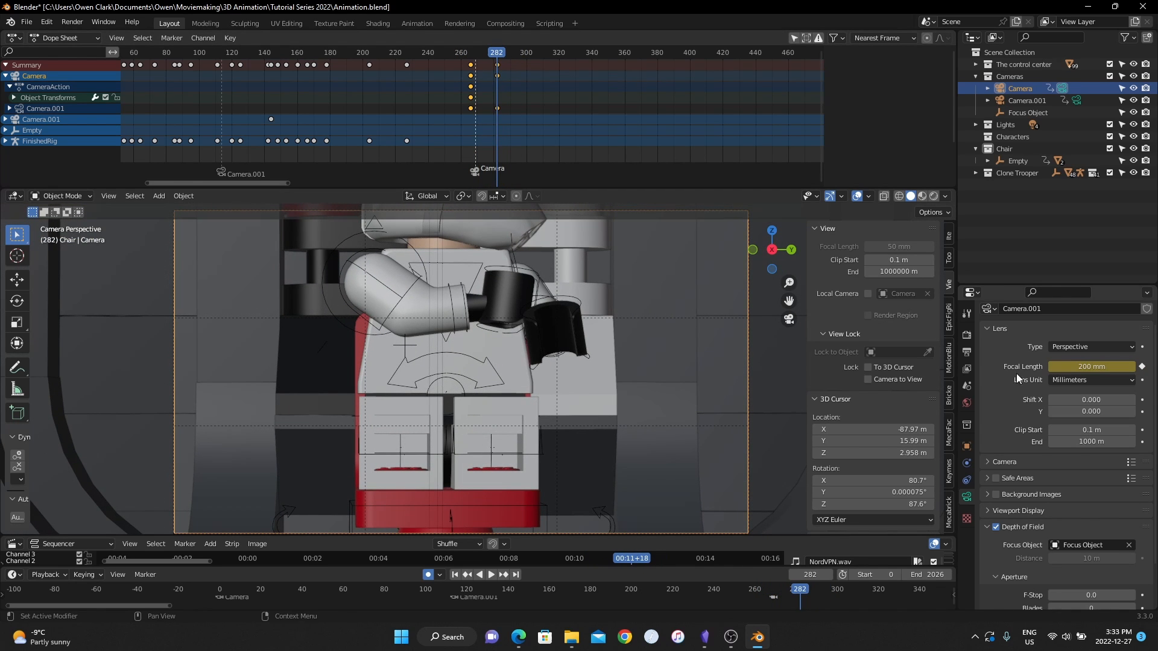
click(967, 446)
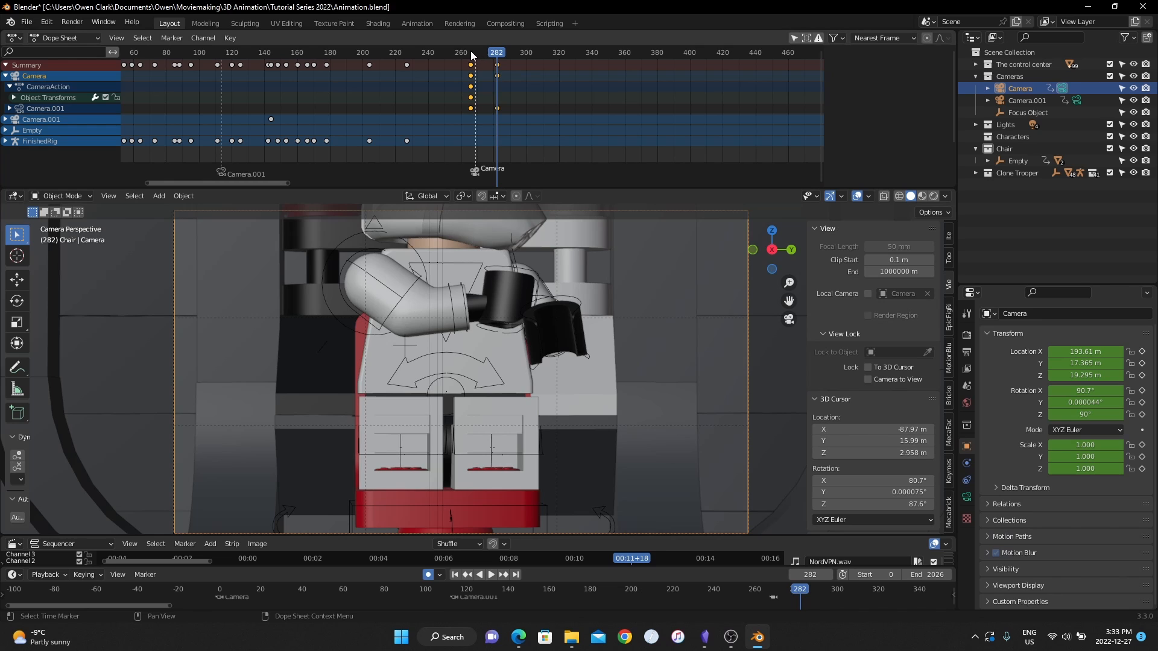
click(471, 53)
click(497, 108)
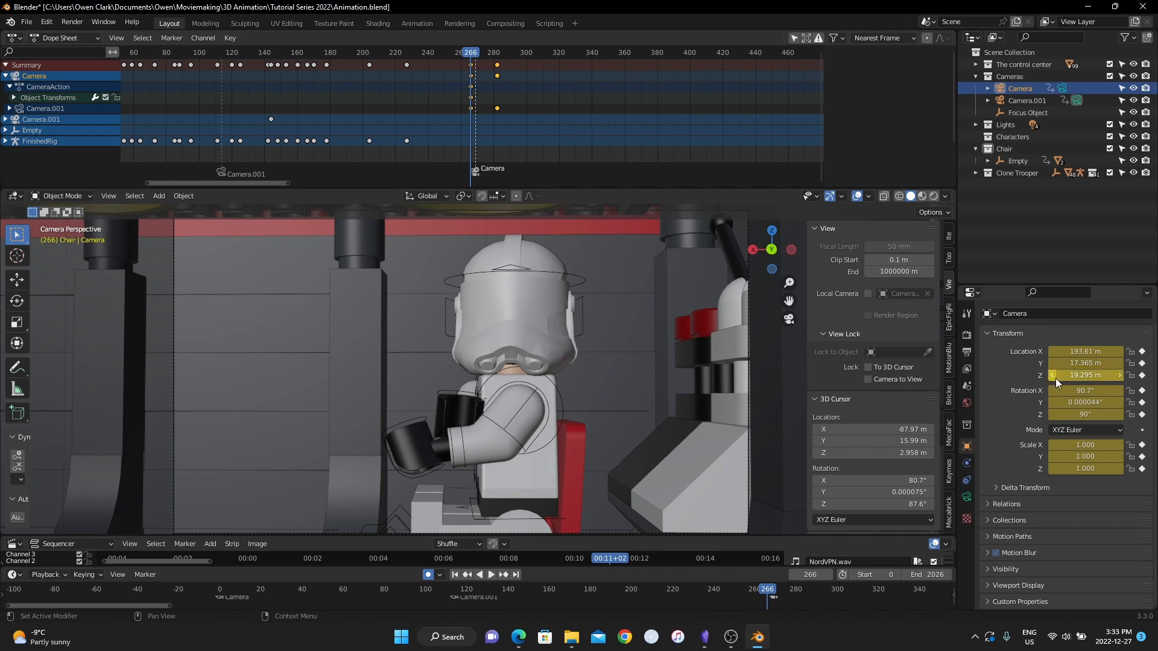
drag(487, 55, 497, 56)
drag(1085, 351, 1095, 352)
key(ctrl+z)
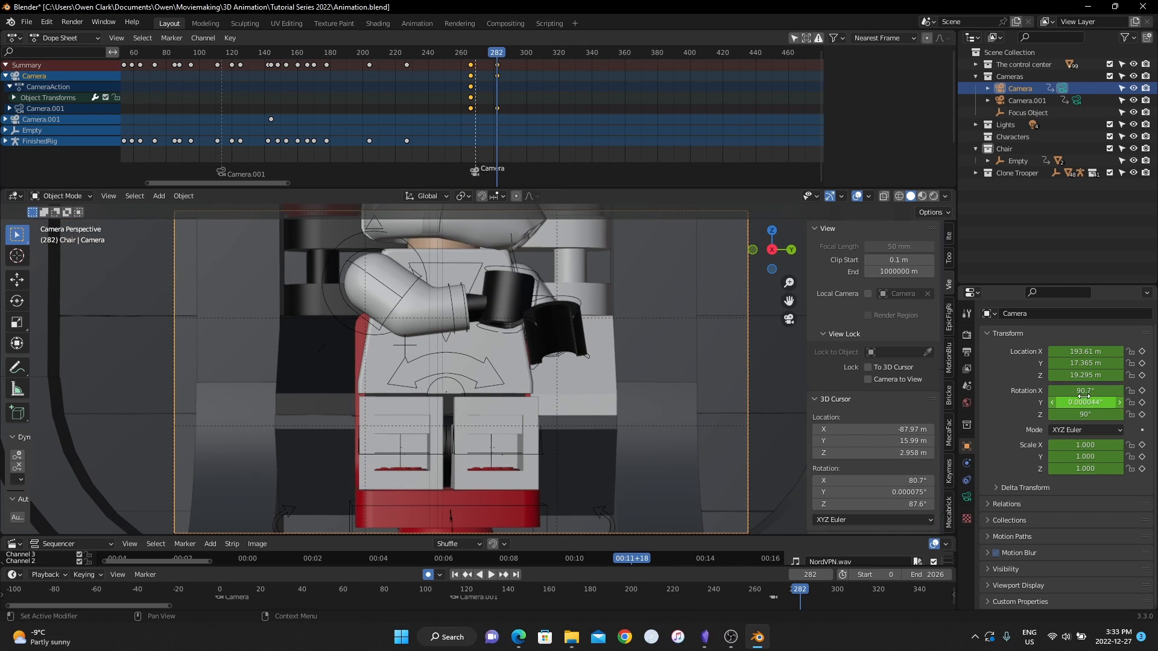
drag(1077, 390, 1121, 390)
Step: Replay Camera's combined zoom and upward tilt from just before the camera switch
click(455, 55)
key(space)
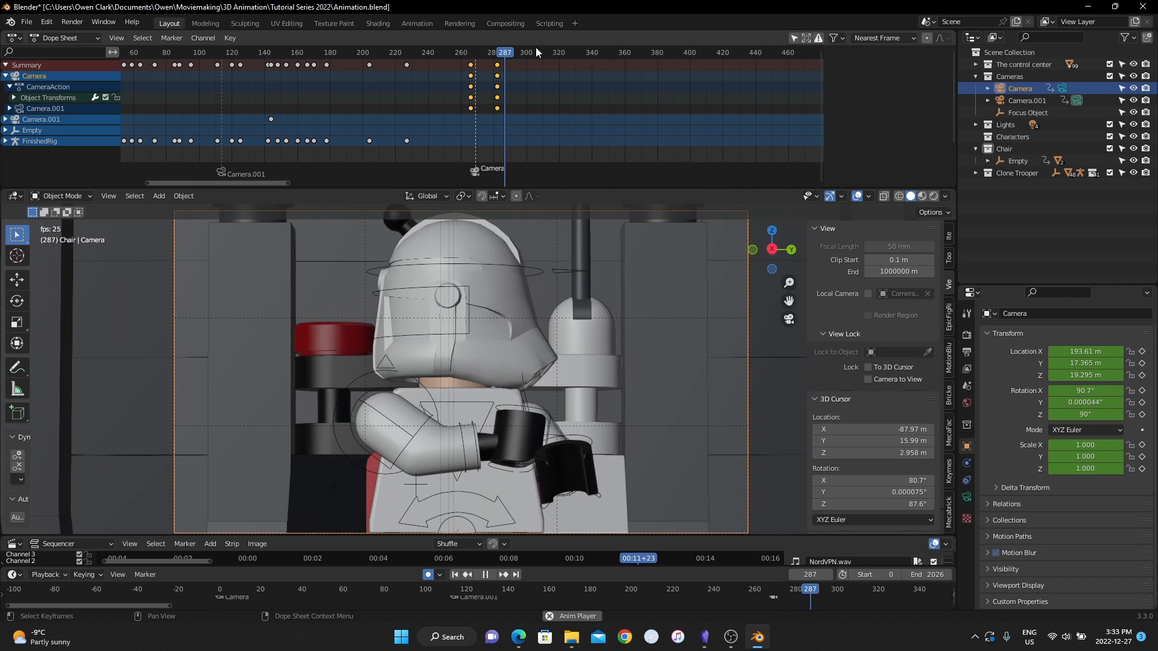
key(space)
key(ctrl)
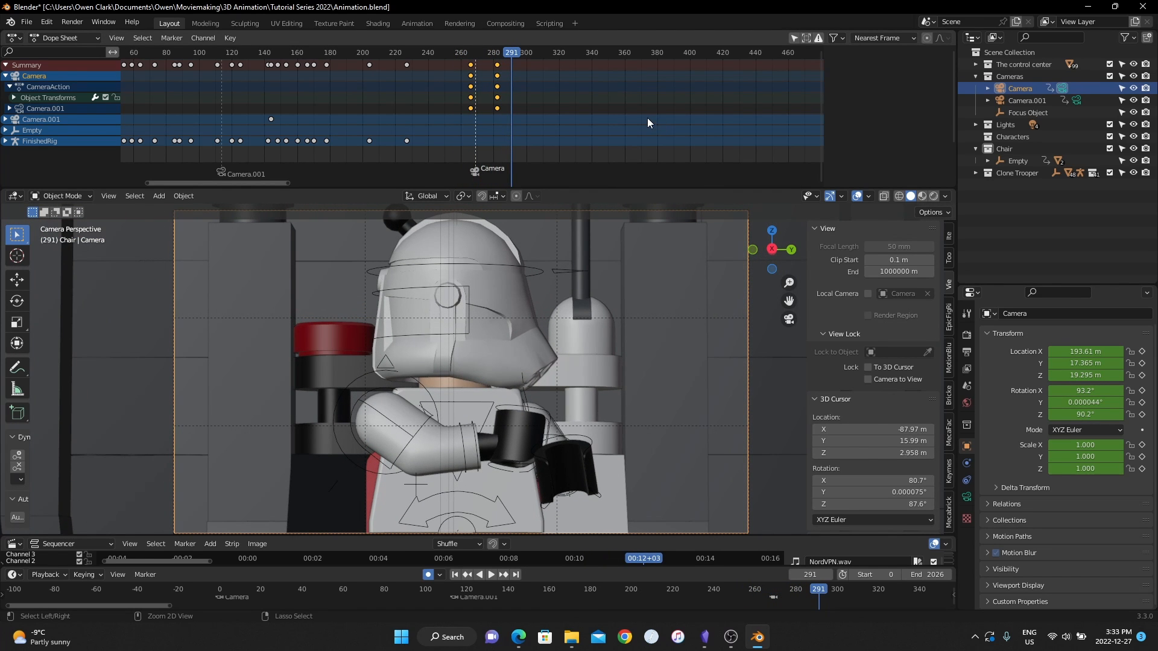
click(473, 53)
key(space)
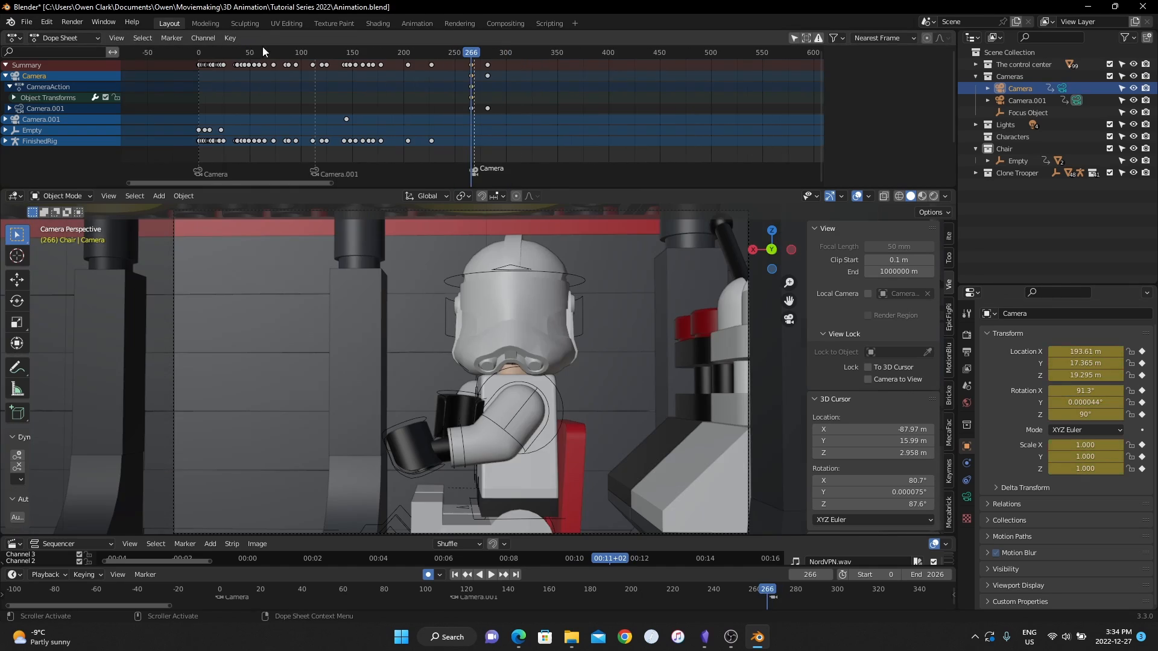
Step: Scrub through the zoom, adjust Camera's X rotation, and keyframe its transforms at frame 269
drag(458, 53, 519, 66)
scroll(472, 75, up, 5)
mouse_move(484, 53)
mouse_down()
mouse_move(512, 53)
mouse_move(481, 53)
mouse_up()
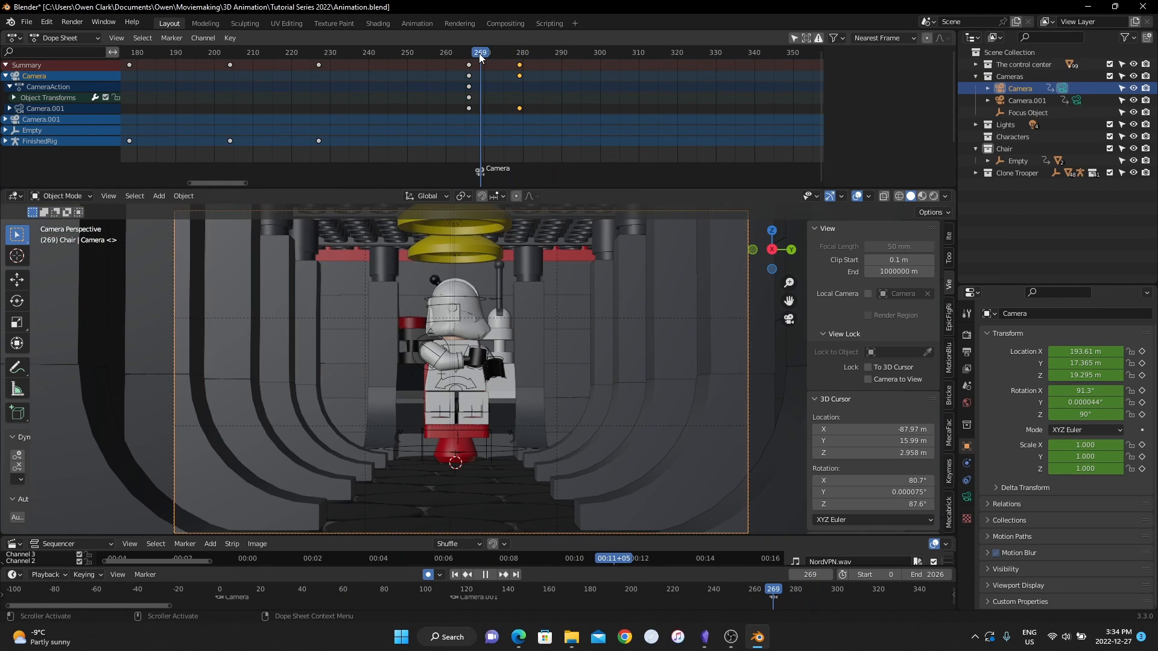
mouse_move(1085, 390)
mouse_down()
mouse_move(1097, 390)
mouse_move(1079, 391)
mouse_up()
click(519, 53)
mouse_move(481, 53)
mouse_down()
mouse_move(577, 55)
mouse_move(481, 54)
mouse_up()
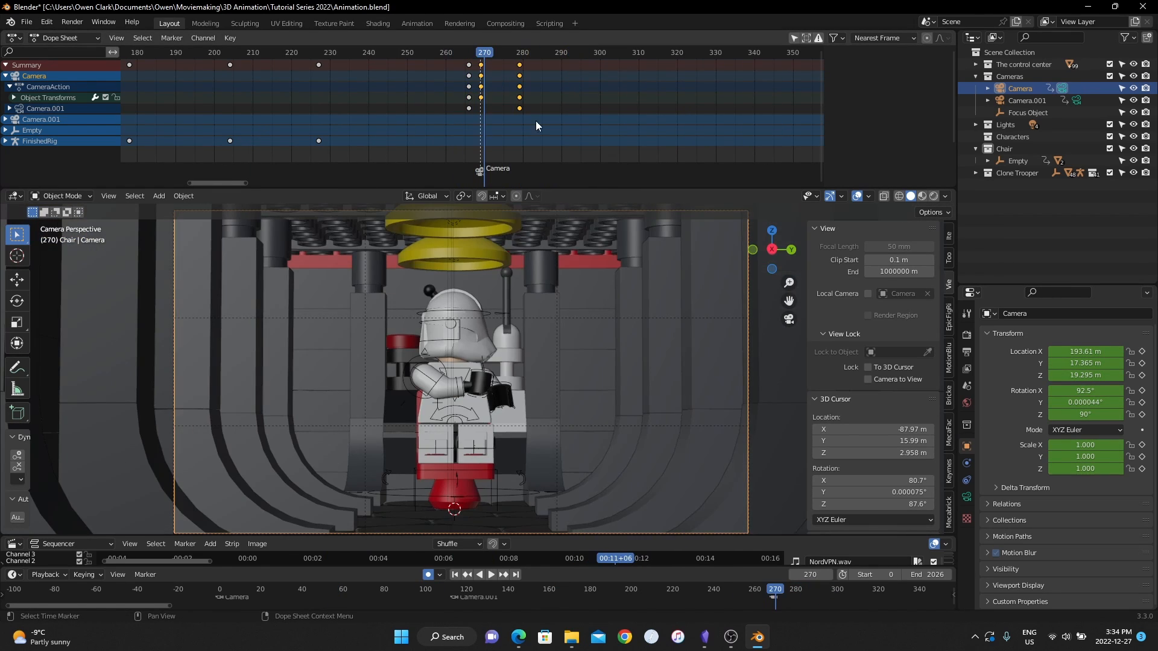
Step: Replay the shortened zoom across the camera switch and check the framing without viewport overlays
click(446, 53)
key(space)
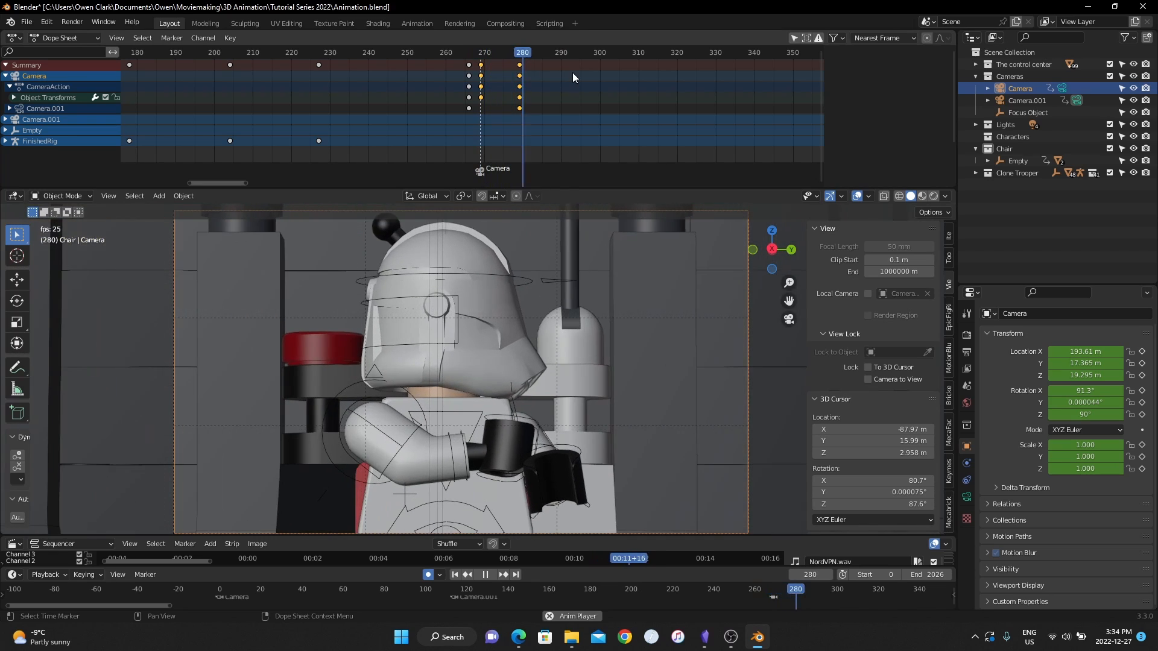
key(space)
click(858, 197)
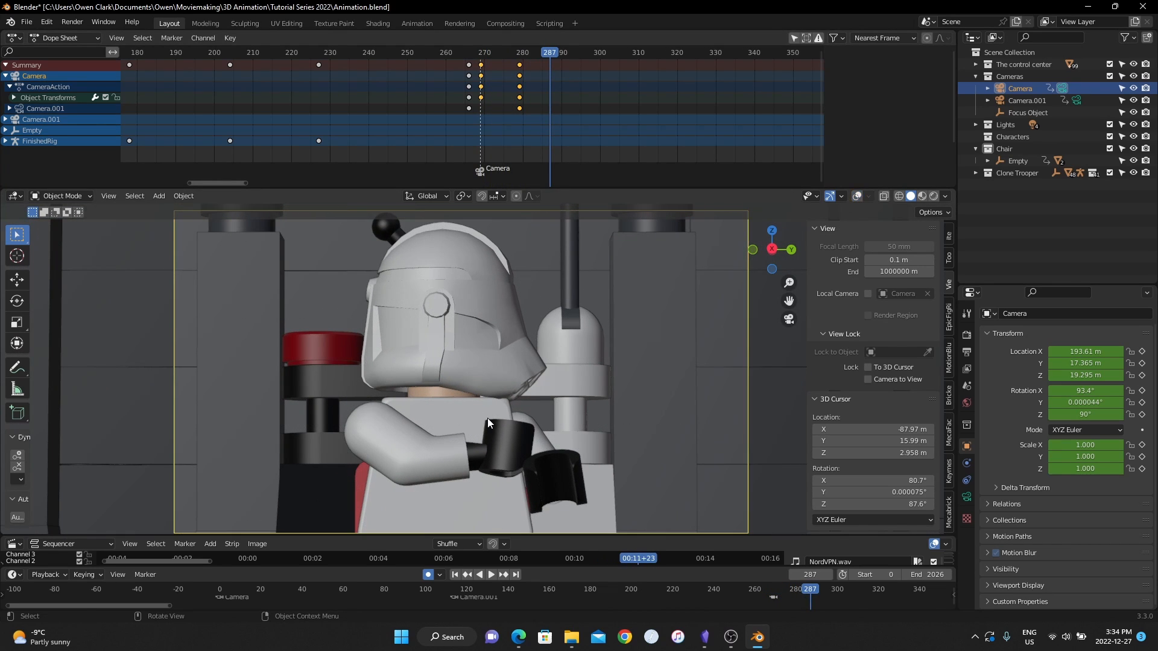
click(860, 197)
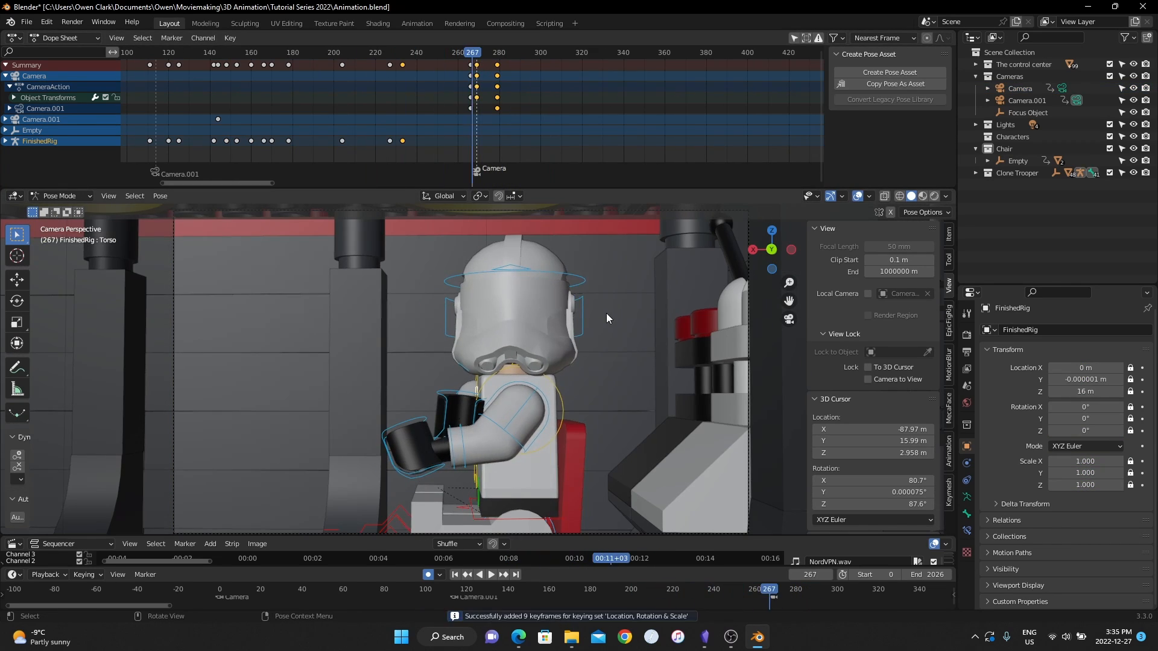
key(space)
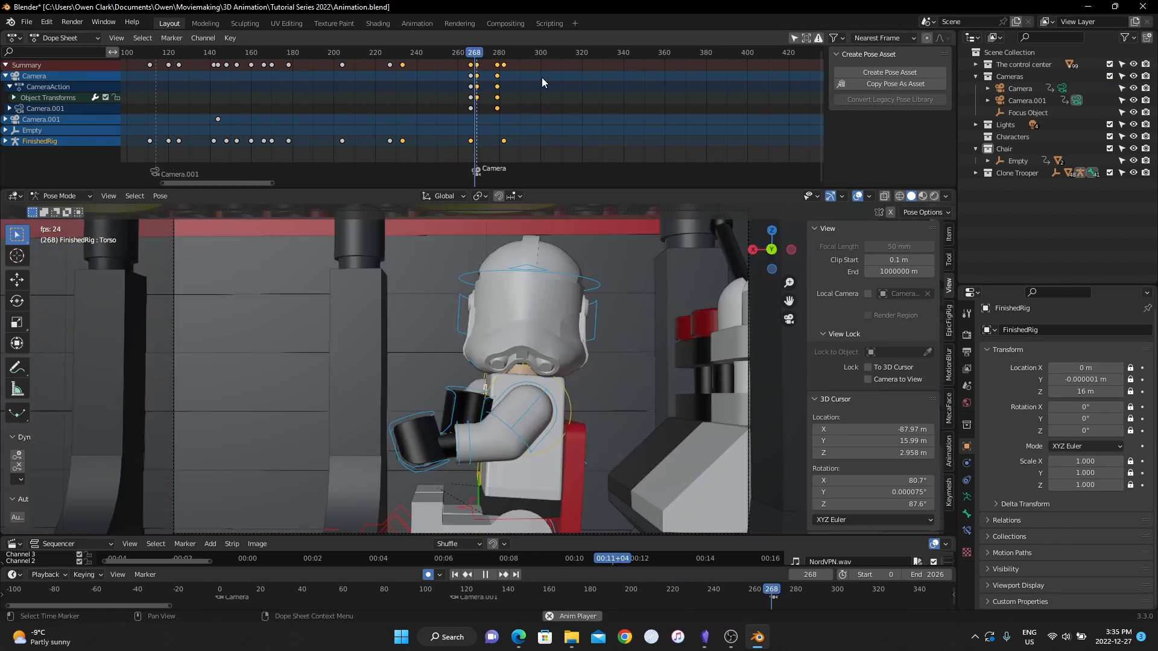
Step: Rotate the clone trooper's posed bone for his head and body movement, and return to frame 212
key(r)
click(611, 313)
click(358, 53)
scroll(610, 313, down, 1)
click(858, 197)
click(858, 196)
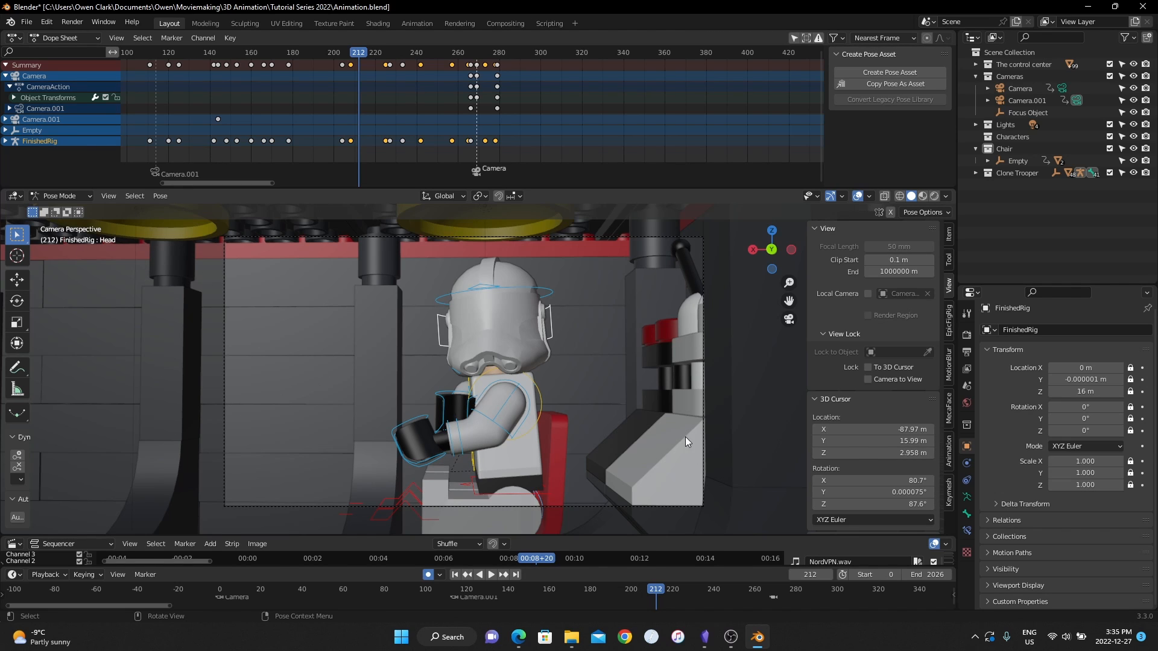
Step: Set Camera's passepartout opacity to 1.000 in its viewport display settings
click(1020, 90)
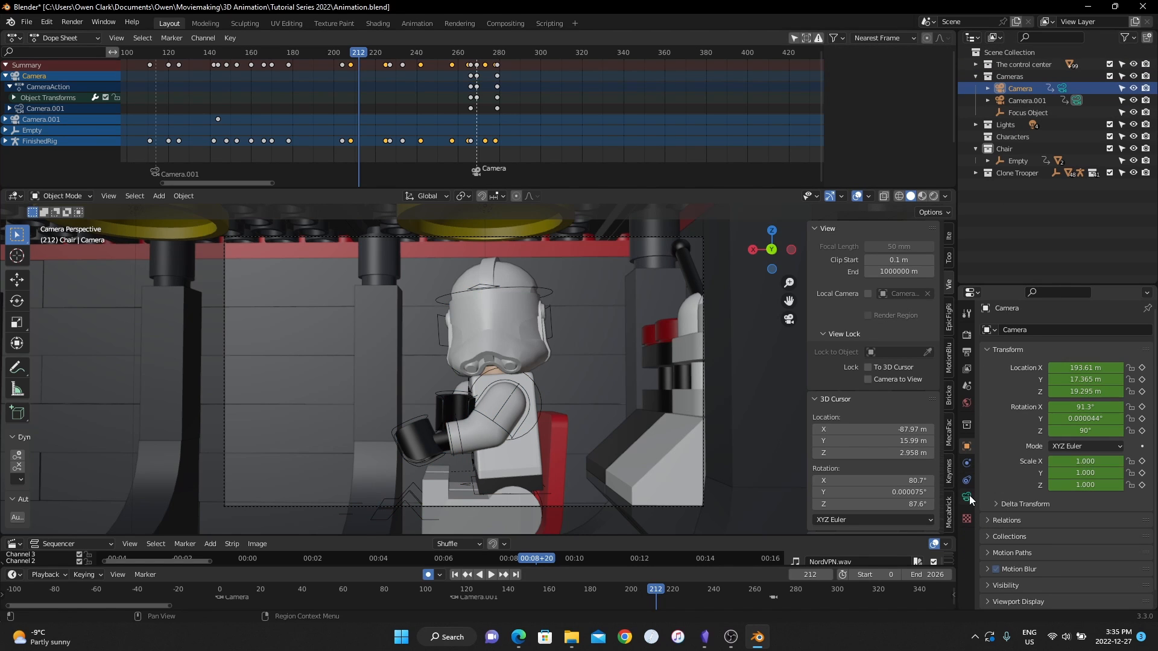
click(967, 496)
scroll(1001, 467, down, 3)
click(990, 459)
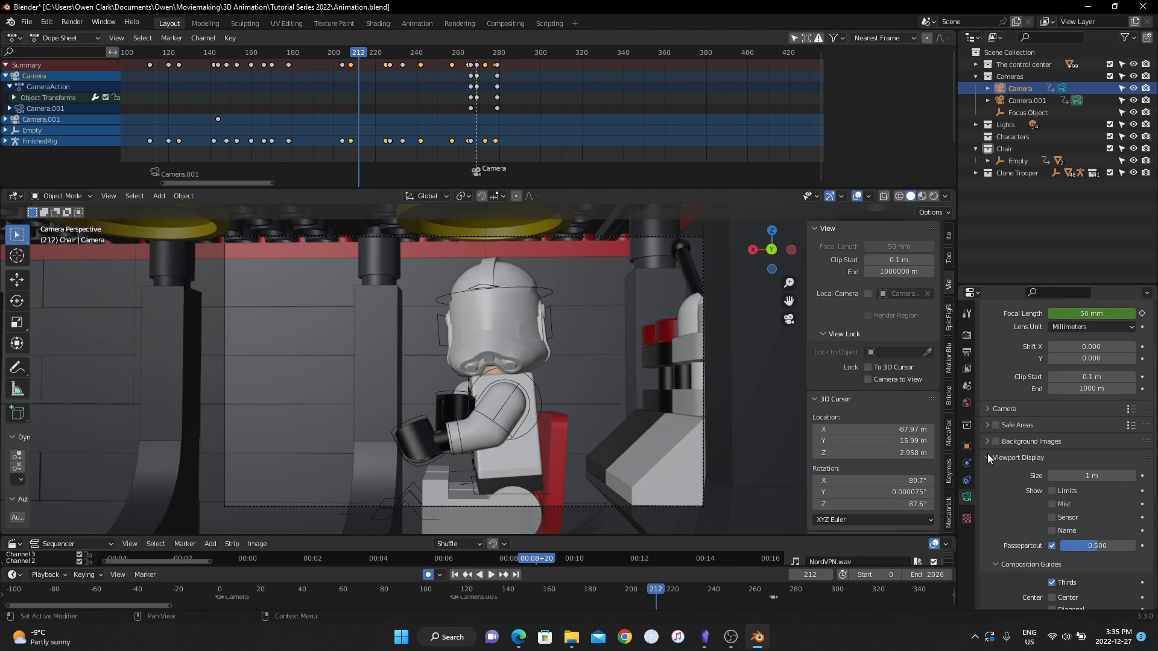
scroll(1025, 434, down, 4)
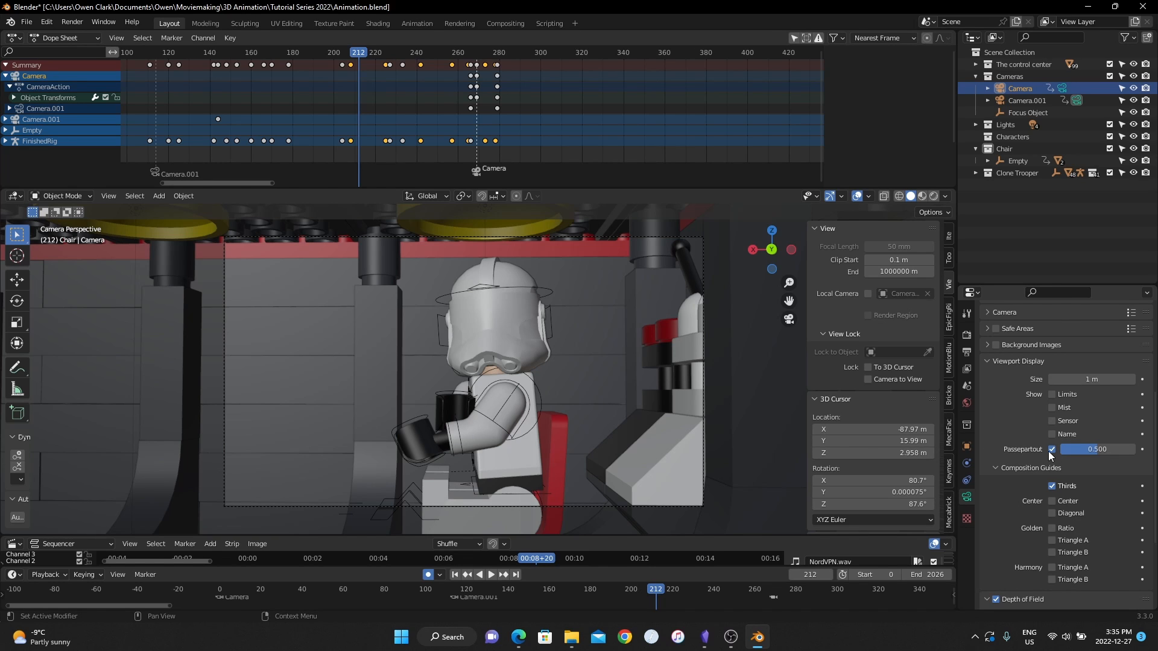
drag(1077, 451, 1133, 449)
Step: Set Camera.001's passepartout opacity to 1.000 and hide the viewport overlays
click(1029, 97)
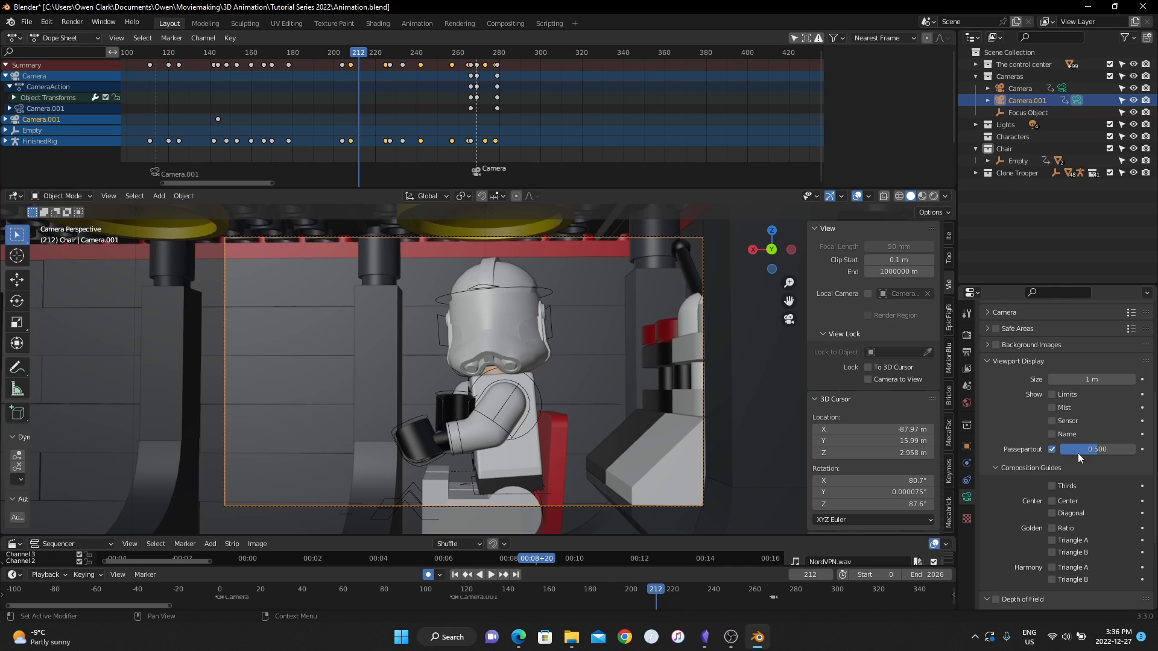
drag(1077, 454, 1133, 449)
click(856, 196)
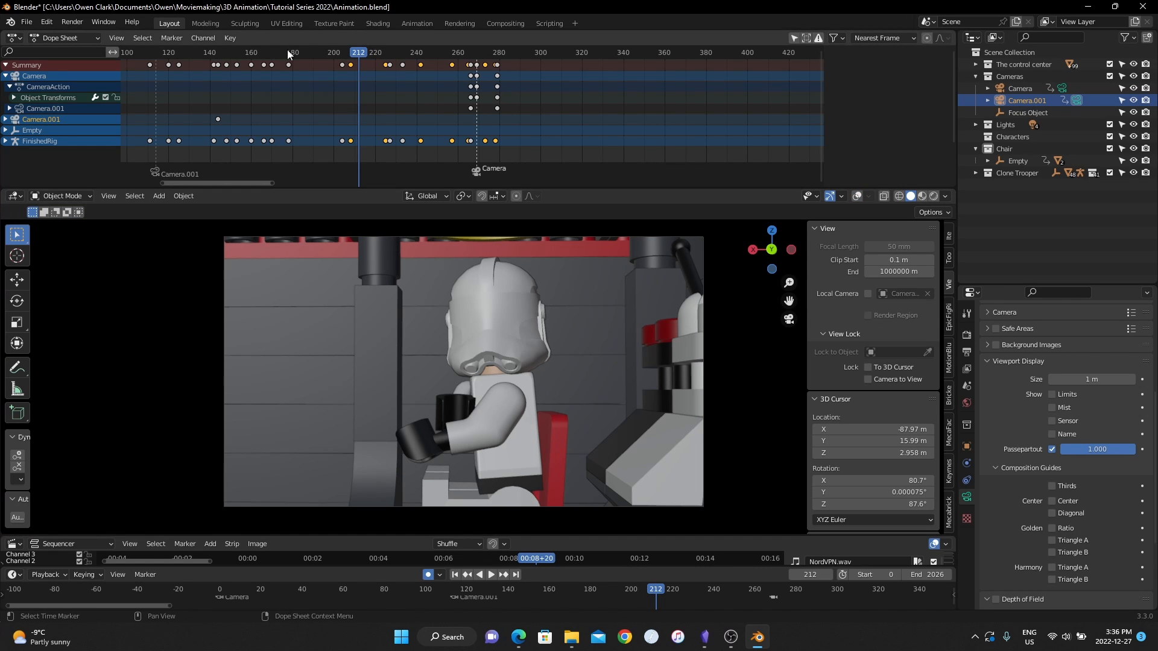
Step: Play the animation from the Camera.001 marker and review the trooper's movement toward the next camera switch
click(156, 52)
key(space)
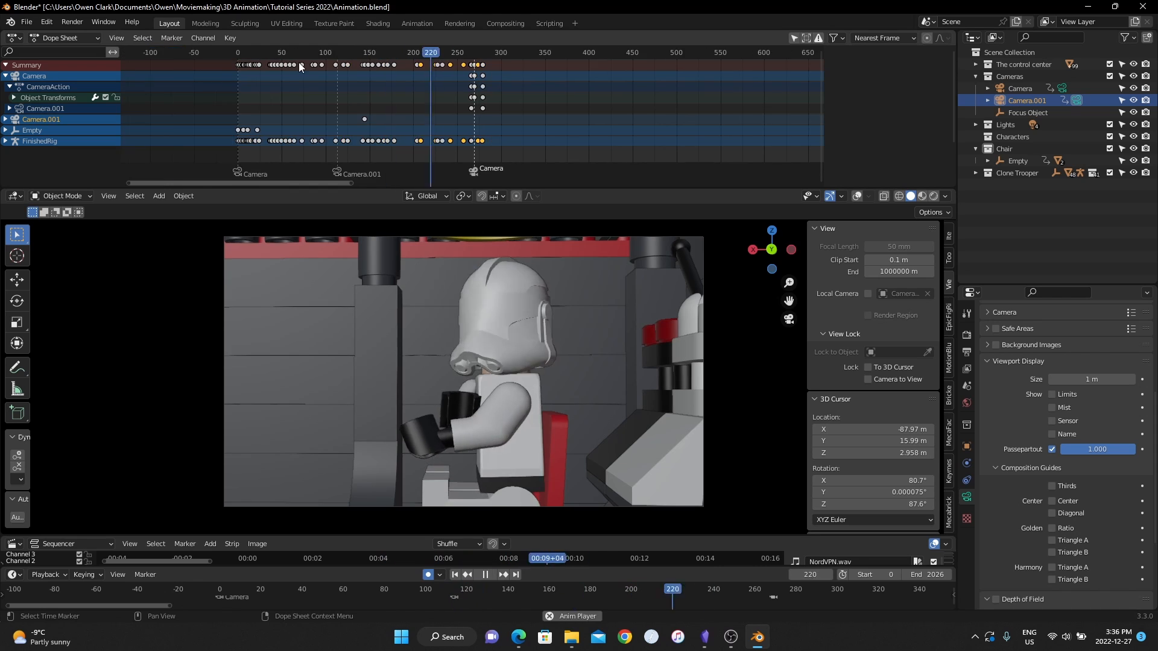
click(426, 52)
key(space)
Step: Rotate Camera slightly at frame 277 to reframe the close-up of the trooper, and return to frame 263 for replay
click(965, 445)
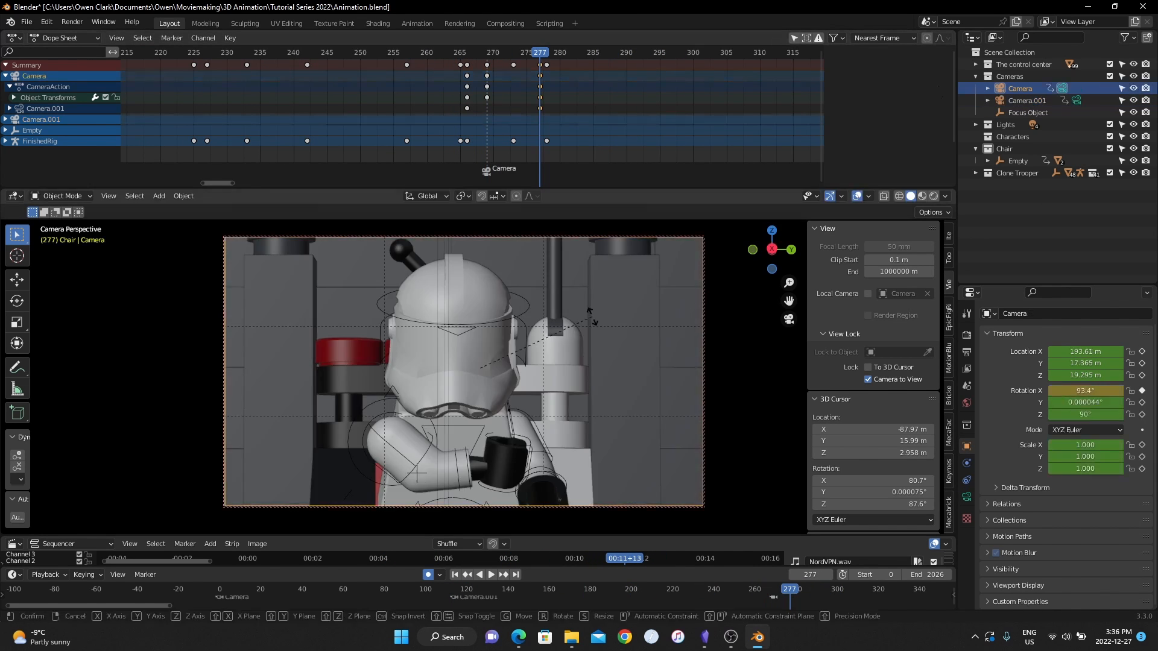
key(space)
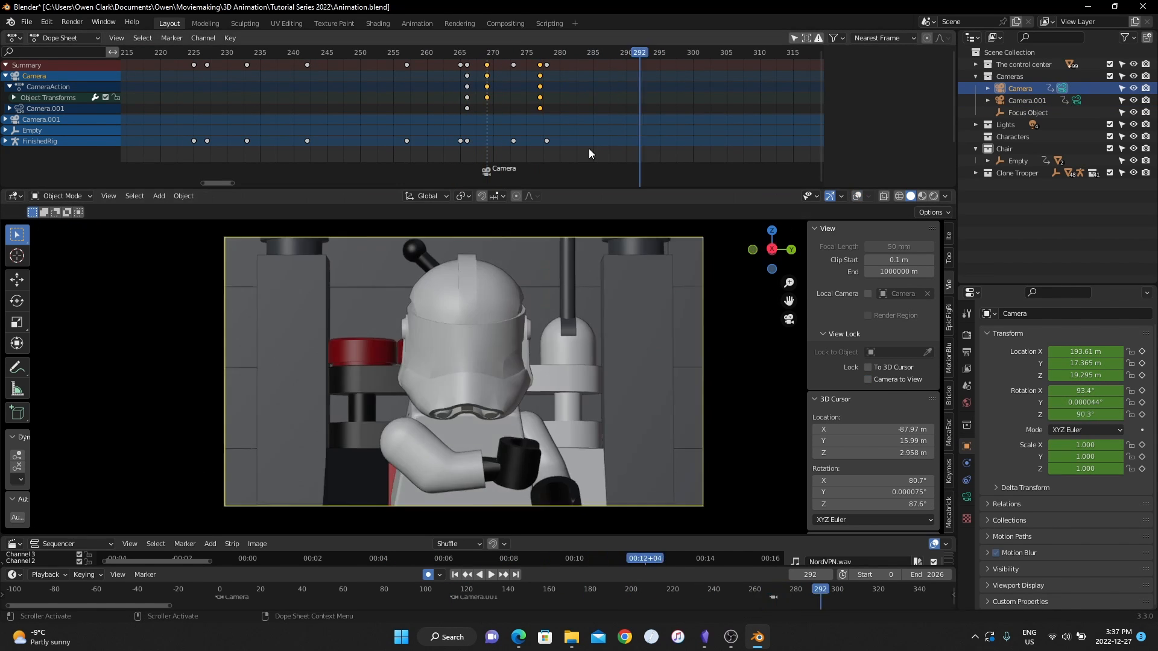
scroll(589, 153, down, 5)
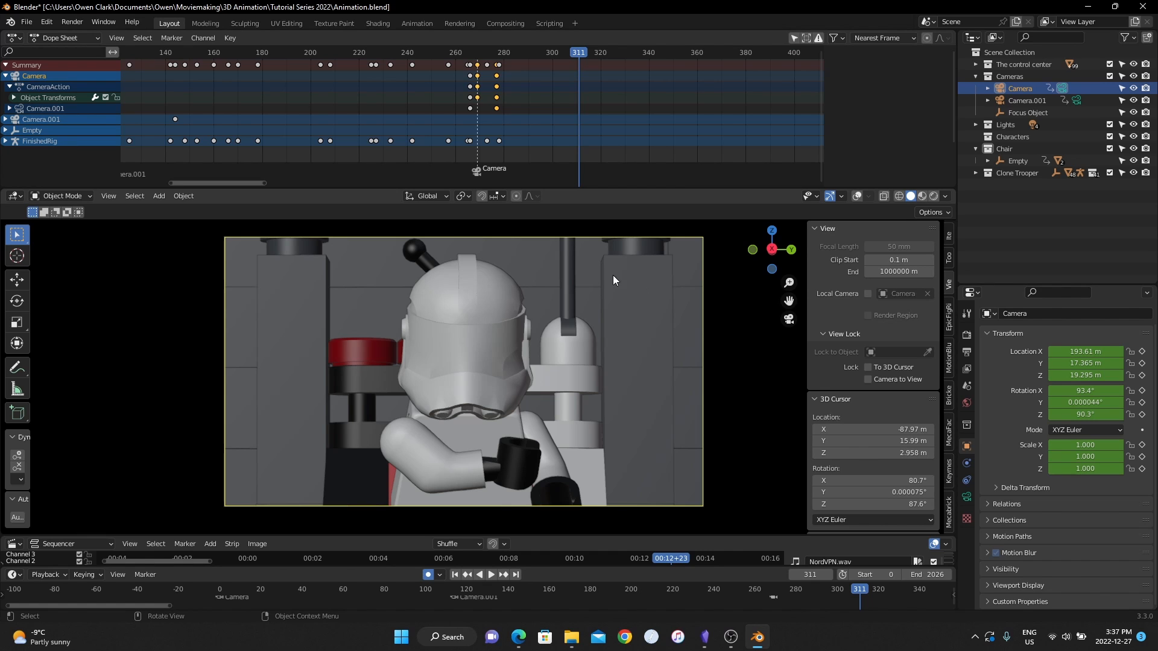
click(462, 52)
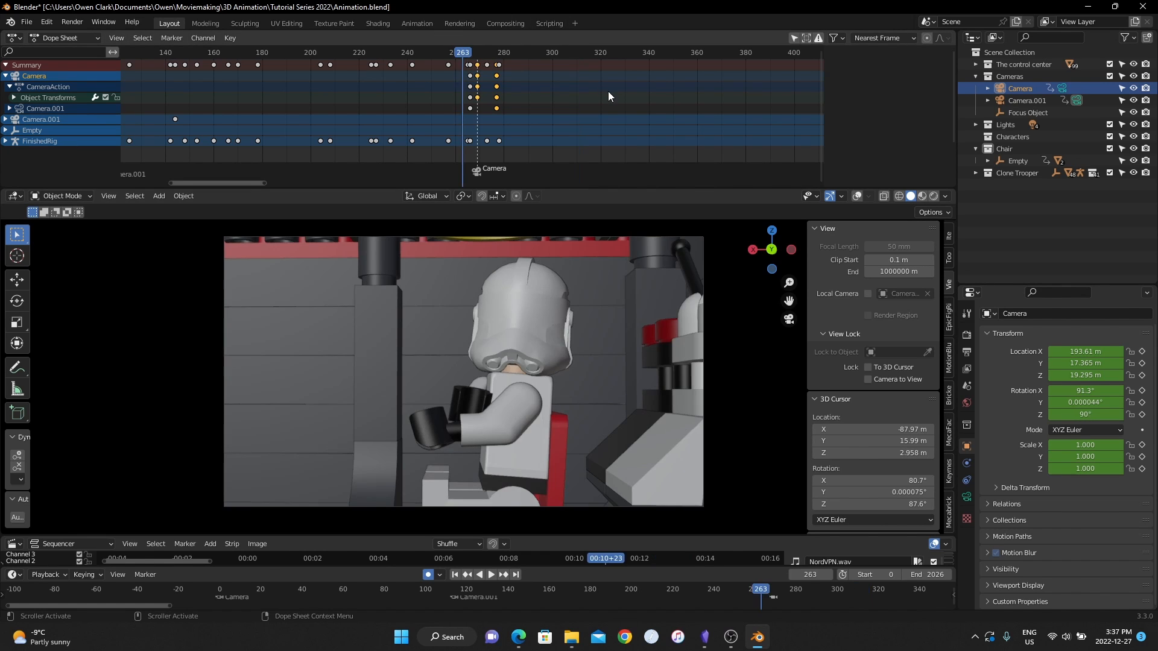
Step: Keyframe the active camera's focal length at 200 mm on frame 313
click(966, 497)
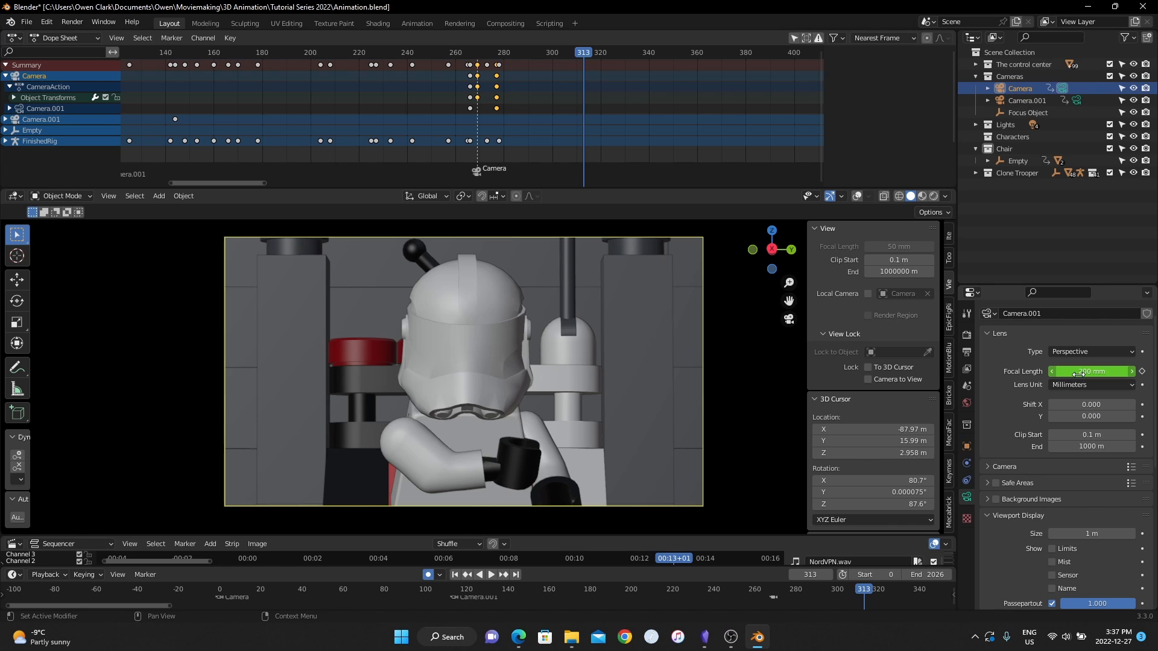
key(i)
key(space)
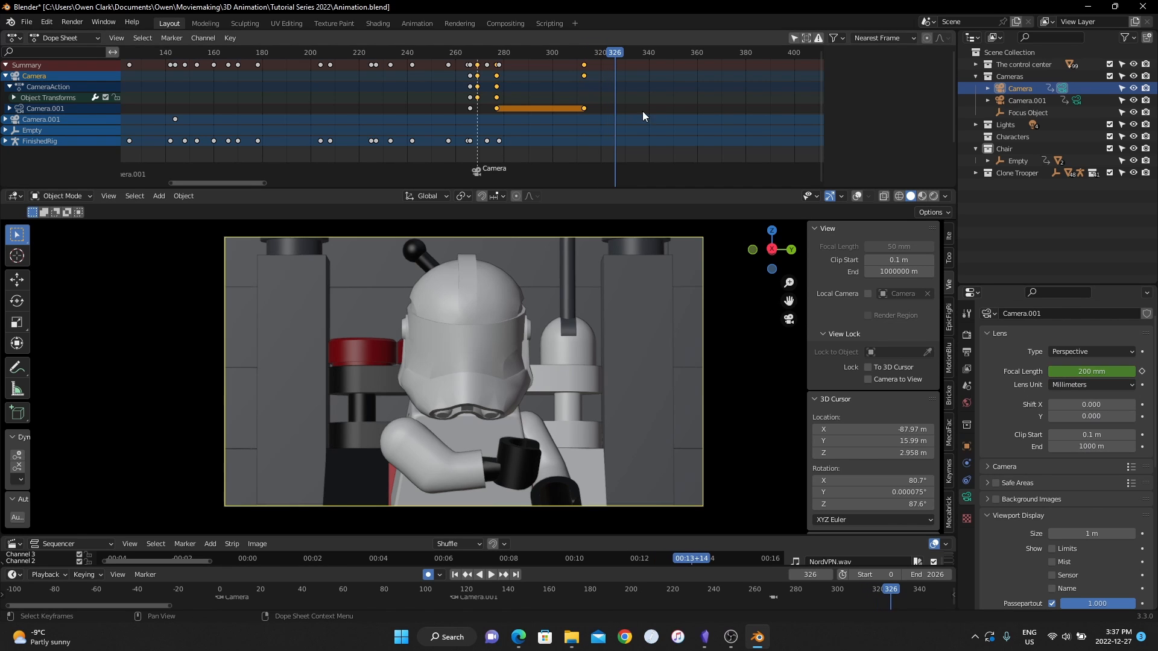
Step: Set the camera's focal length to 50 mm at frame 326 and keyframe it
click(1087, 371)
text(5)
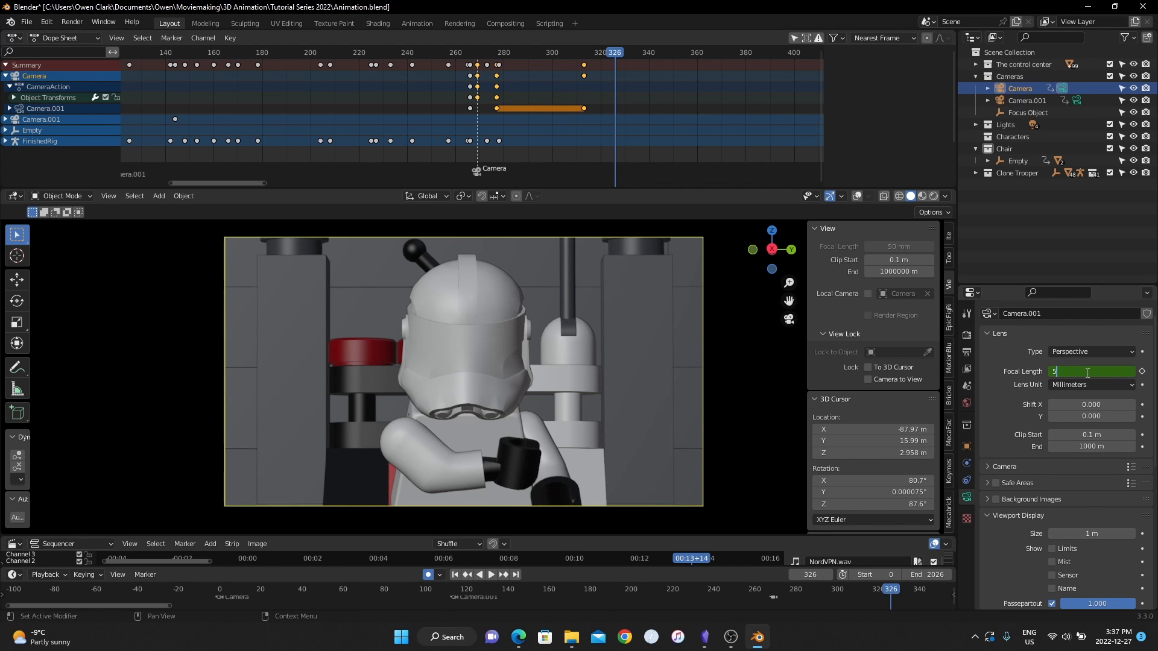
text(0)
key(Return)
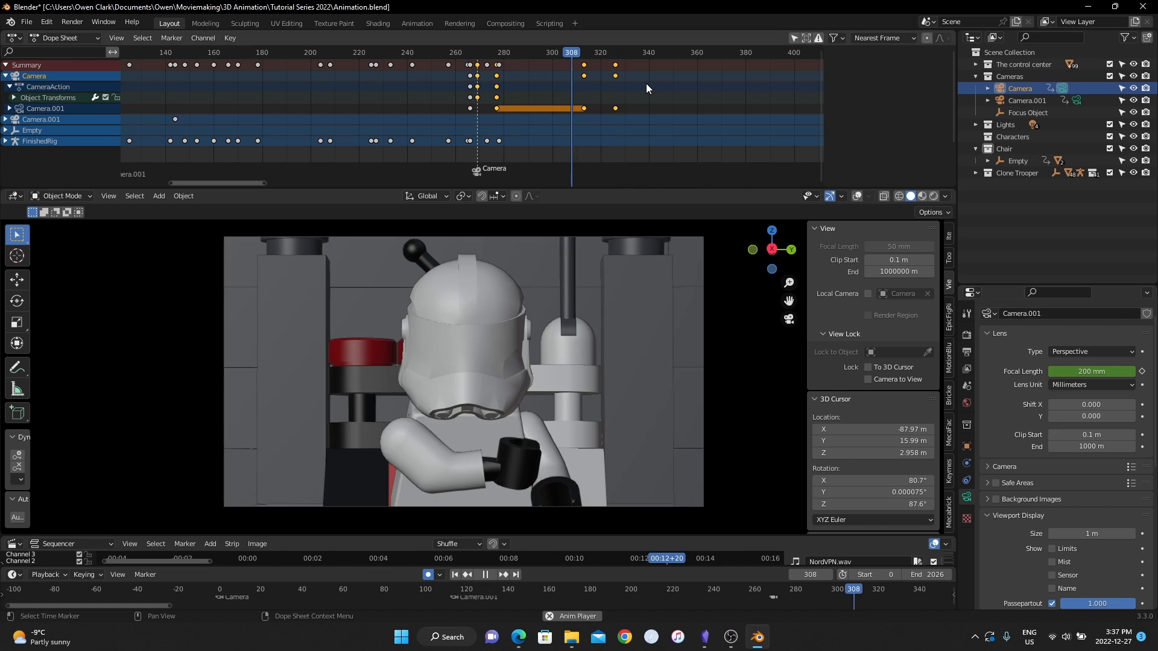
key(i)
Step: Replay the zoom-out and shift its ending focal length keyframe to frame 320, then return to frame 313
key(space)
key(space)
click(627, 78)
drag(615, 76, 601, 76)
drag(601, 53, 584, 53)
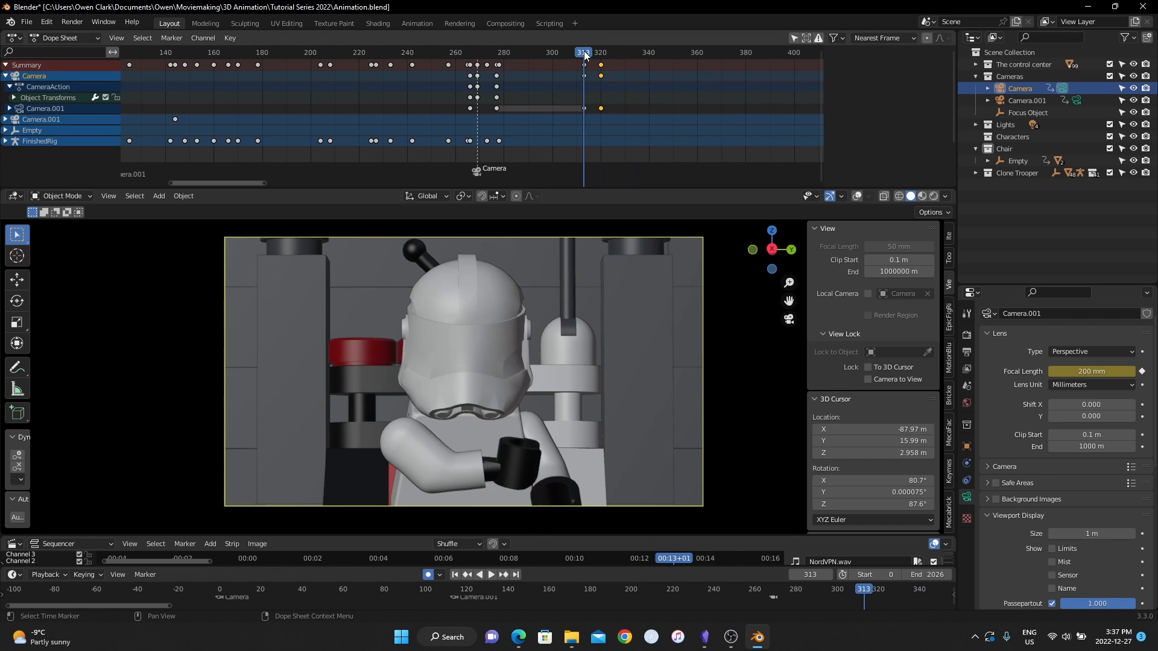
Step: Keyframe Camera's transform at frame 313 and rotate it about its local X axis at frame 320
key(i)
key(Up)
key(r)
key(x)
key(x)
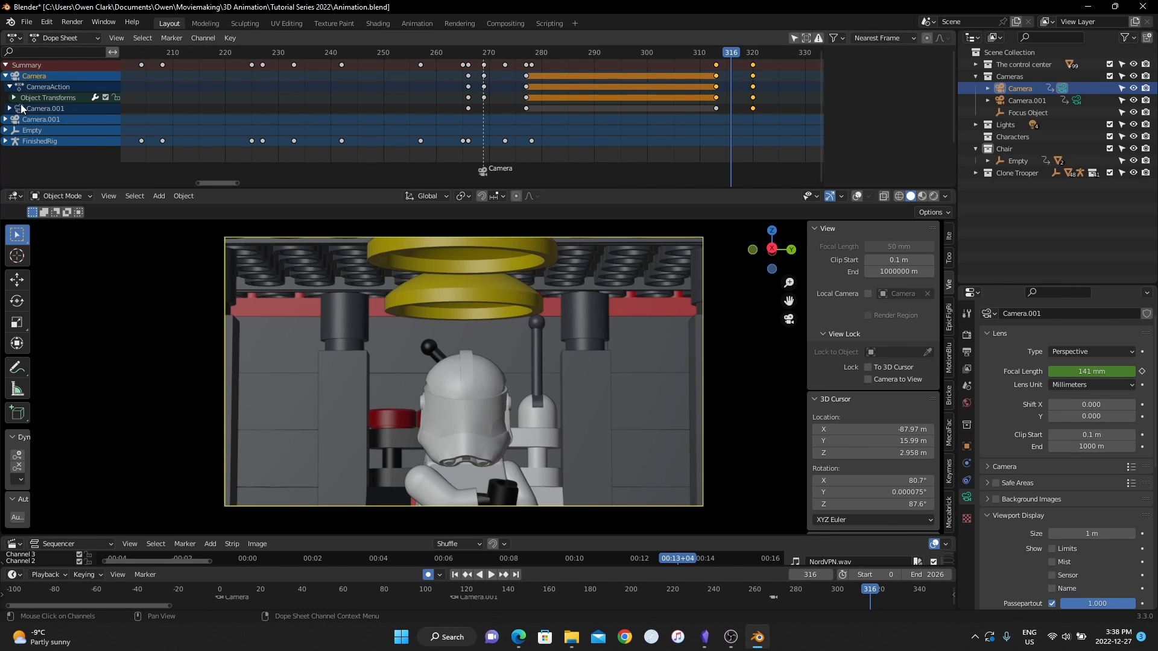
Step: Move Camera's X Euler Rotation keyframe from frame 313 to frame 316 and replay the shot
click(13, 98)
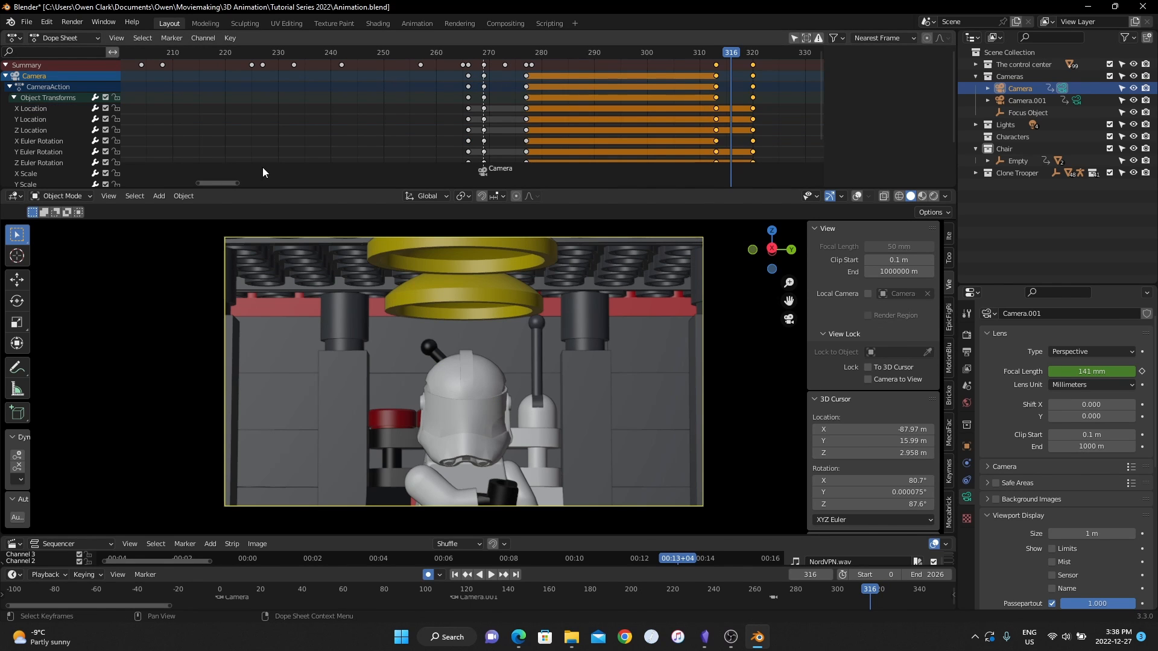
click(38, 142)
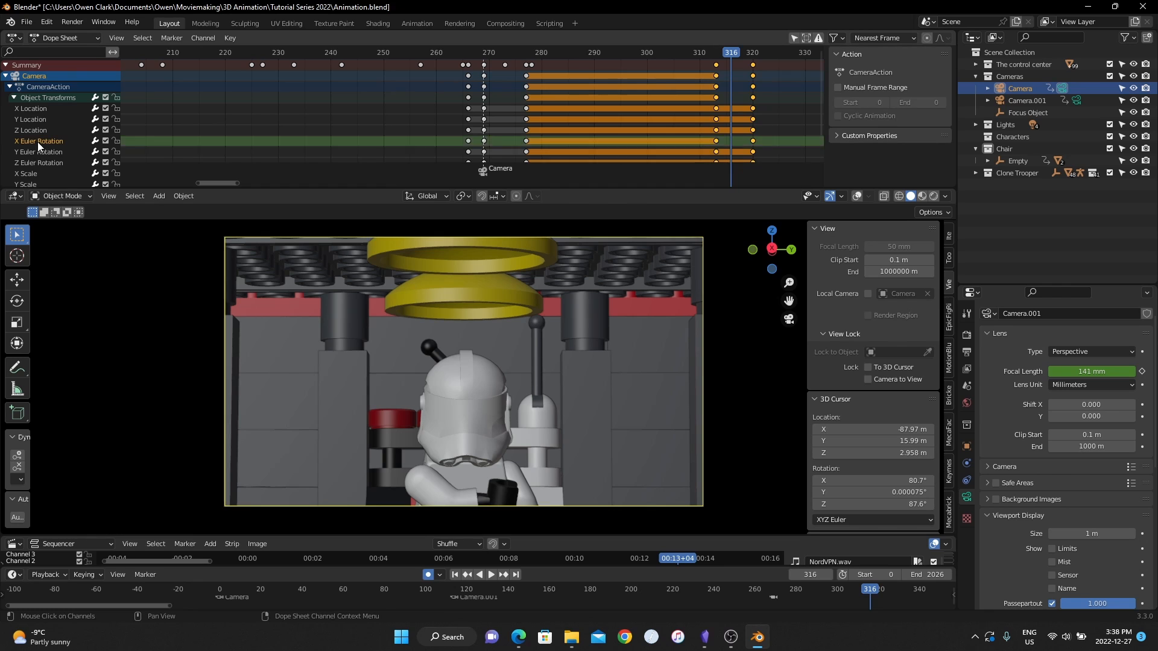
click(39, 151)
shift+click(43, 161)
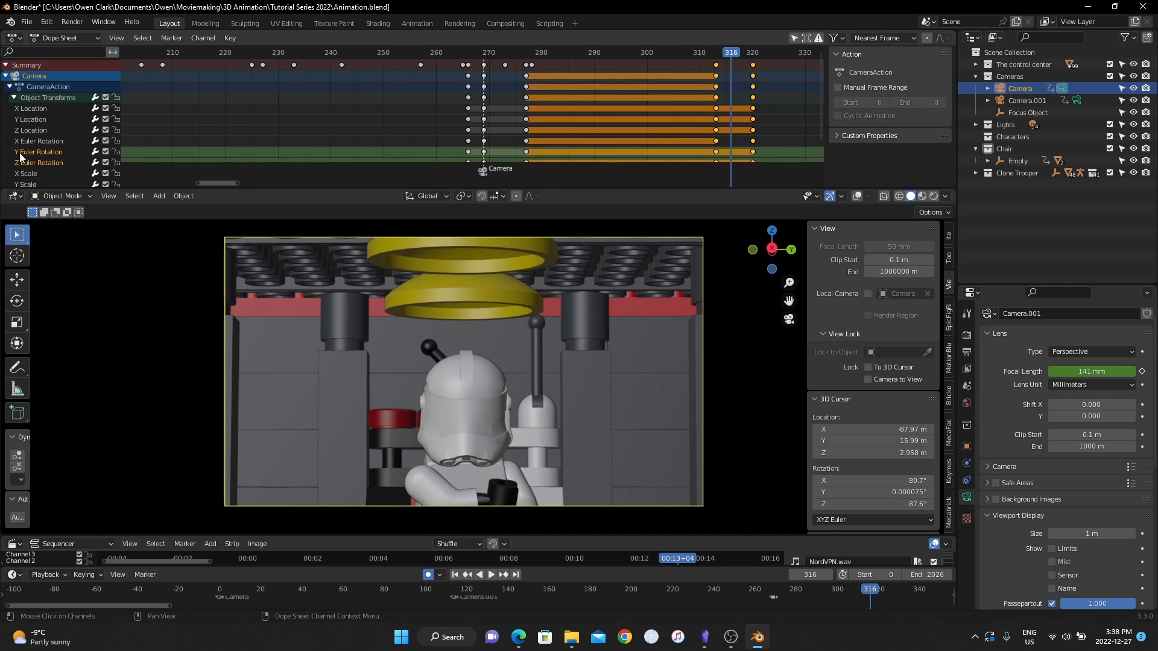
click(36, 142)
drag(717, 142, 734, 139)
drag(734, 139, 738, 140)
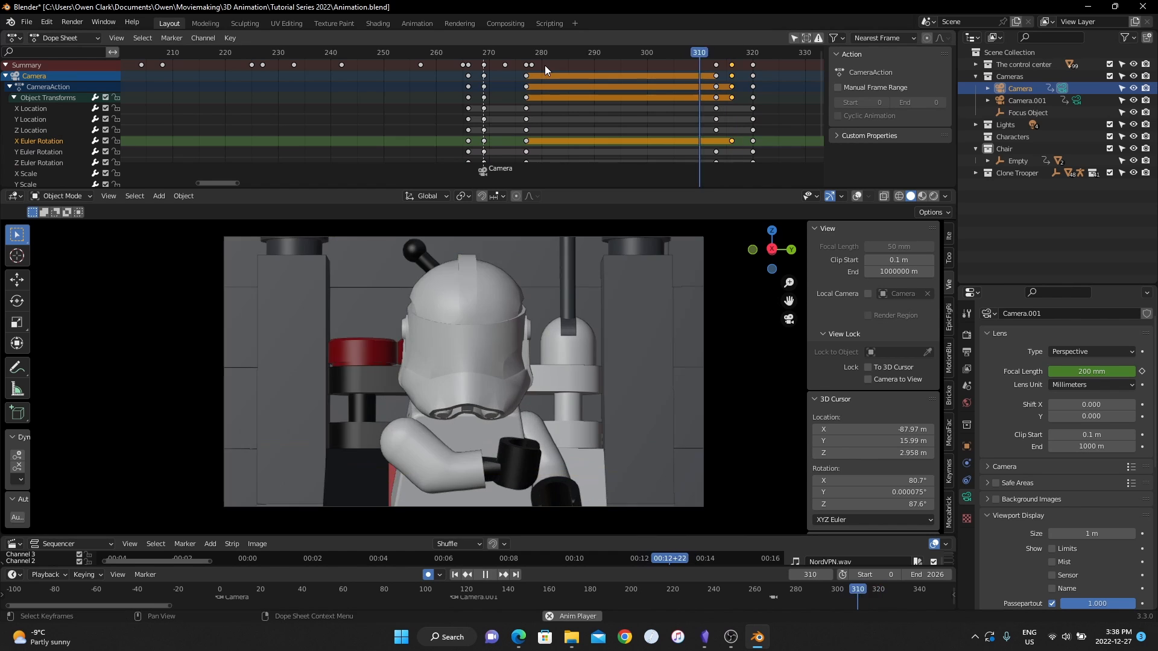
key(space)
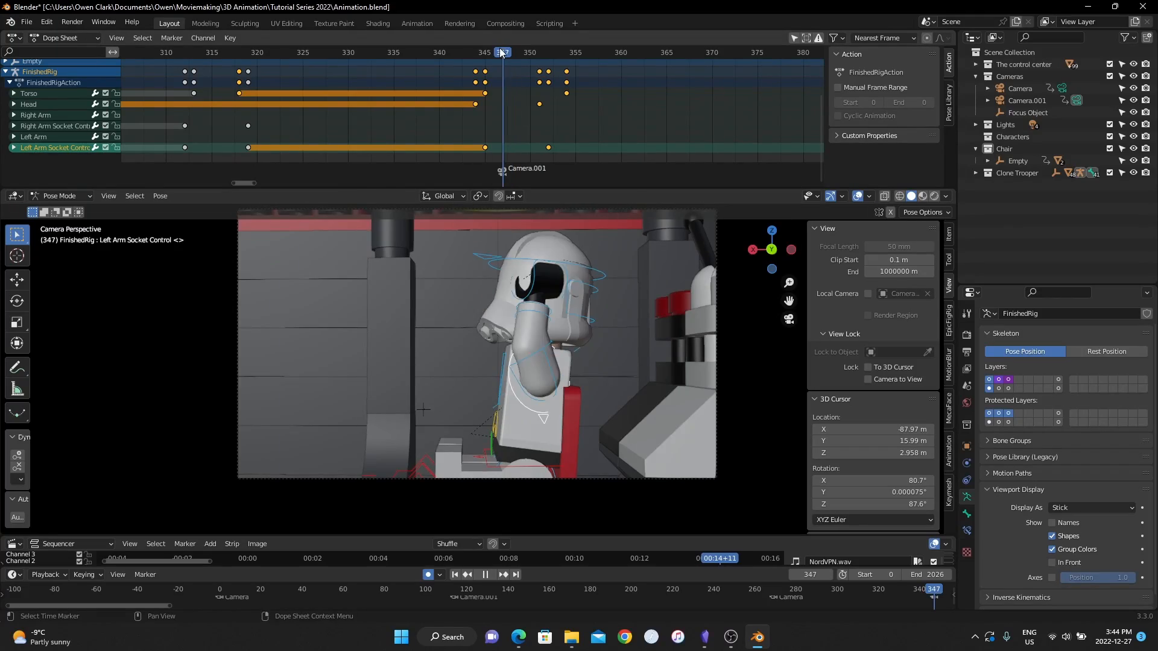
Step: Rotate the Left Arm Socket Control bone freely by 42.4° and 34.4° at frame 348, raising the arm, and replay the motion
drag(500, 48, 486, 43)
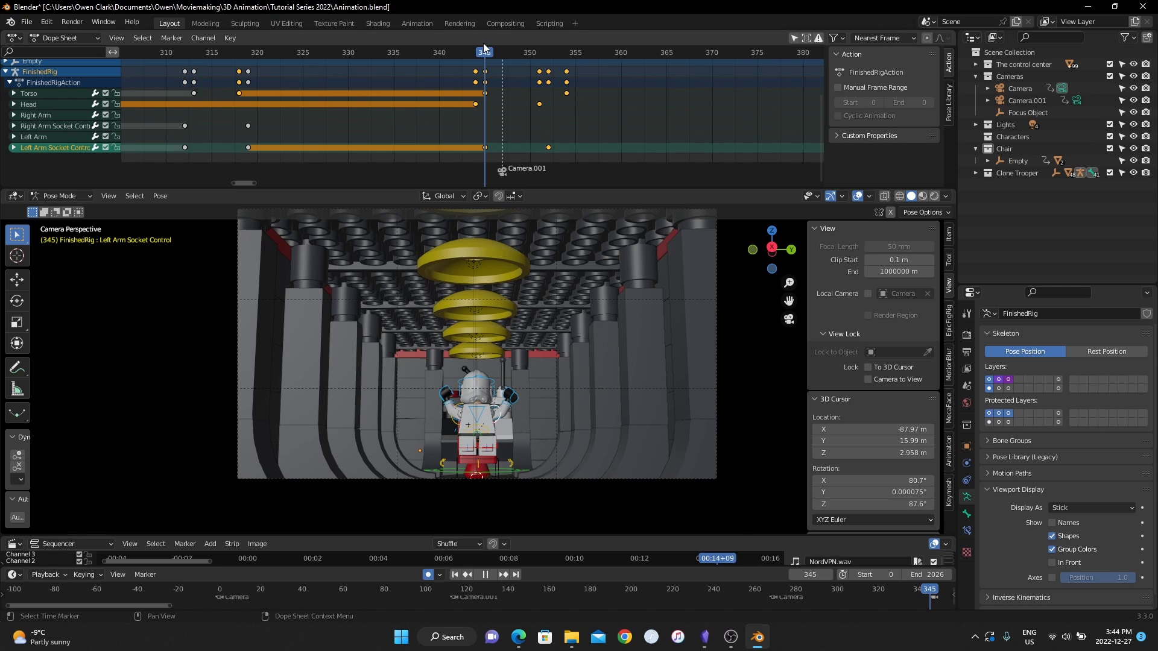
key(space)
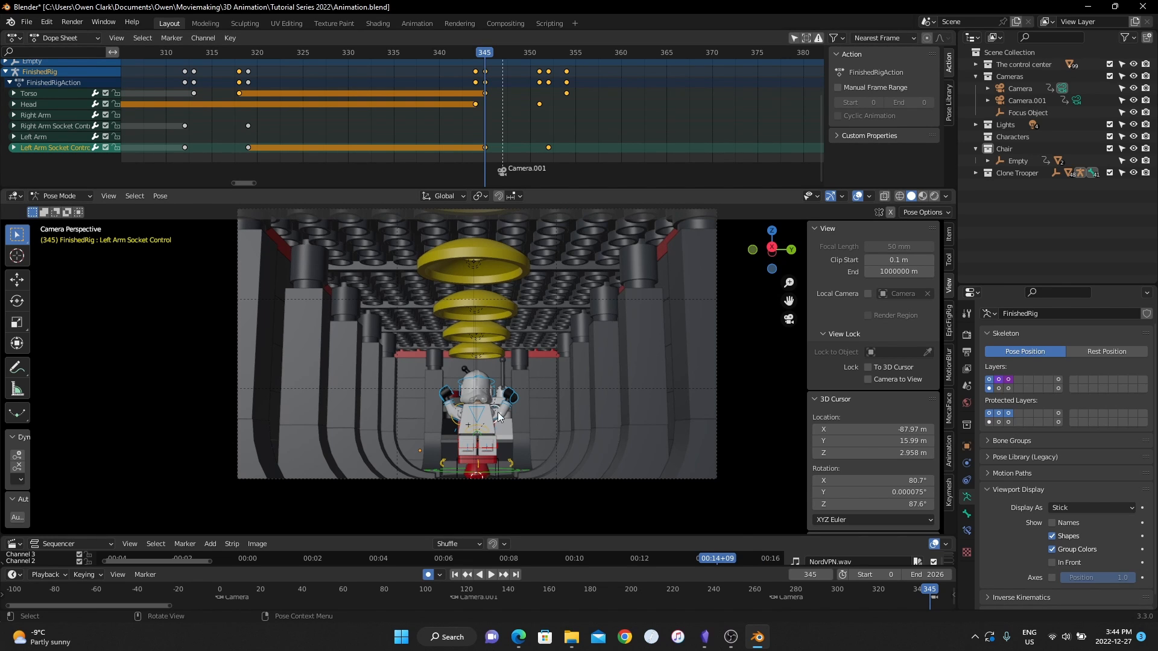
drag(489, 55, 547, 54)
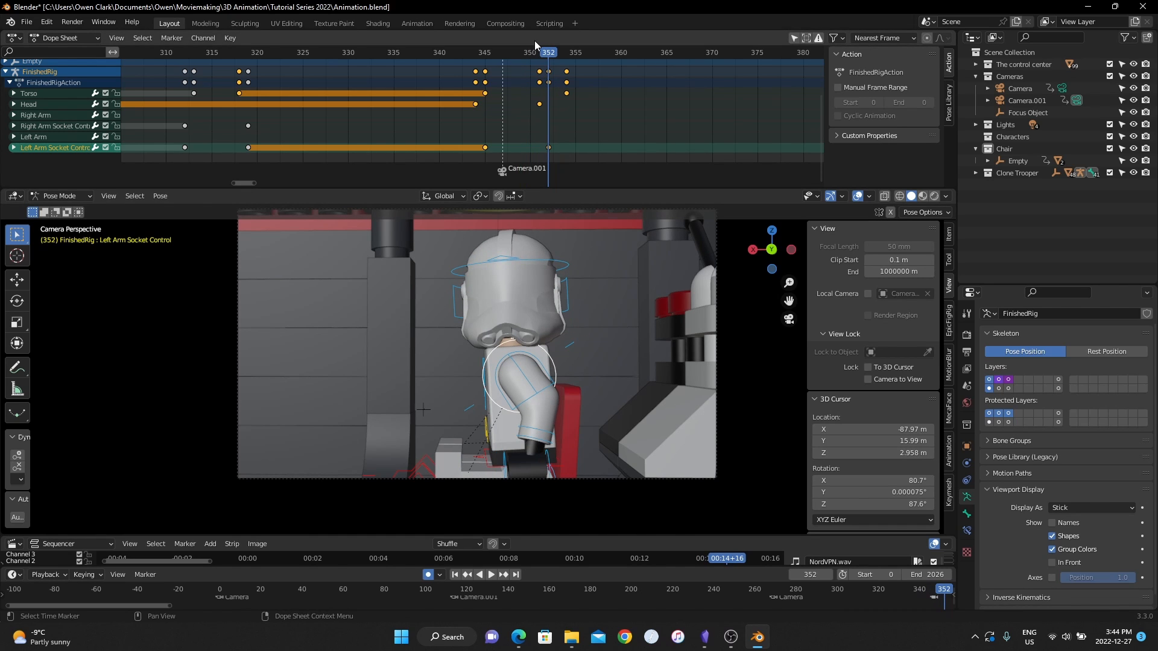
drag(547, 52, 517, 64)
key(r)
key(r)
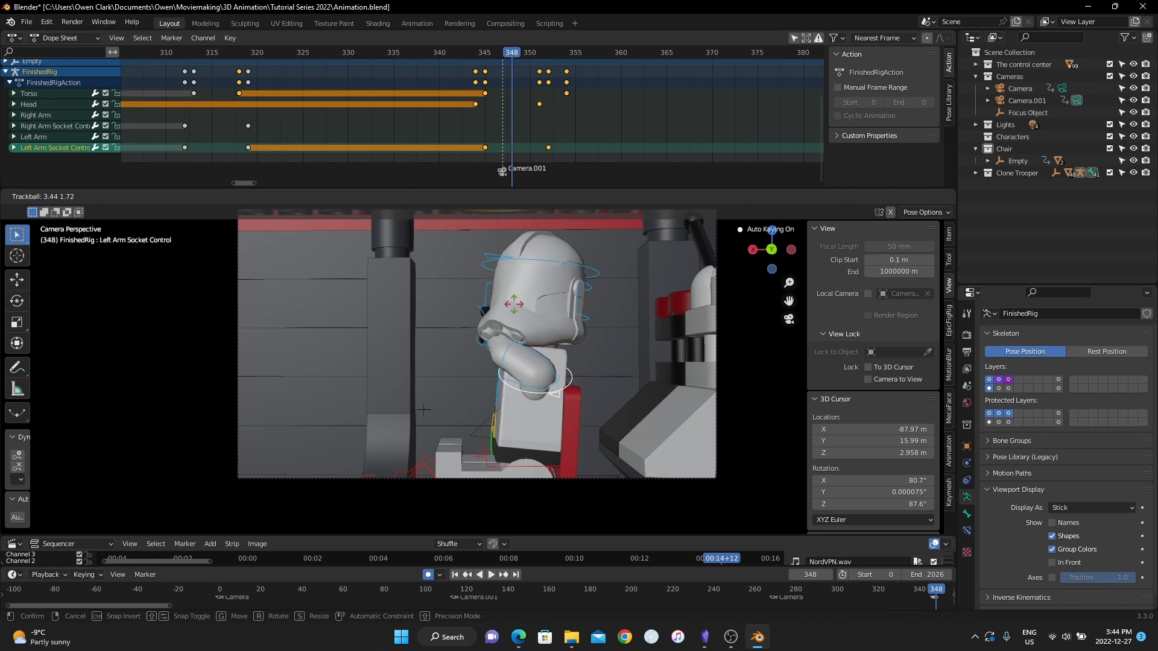
click(538, 97)
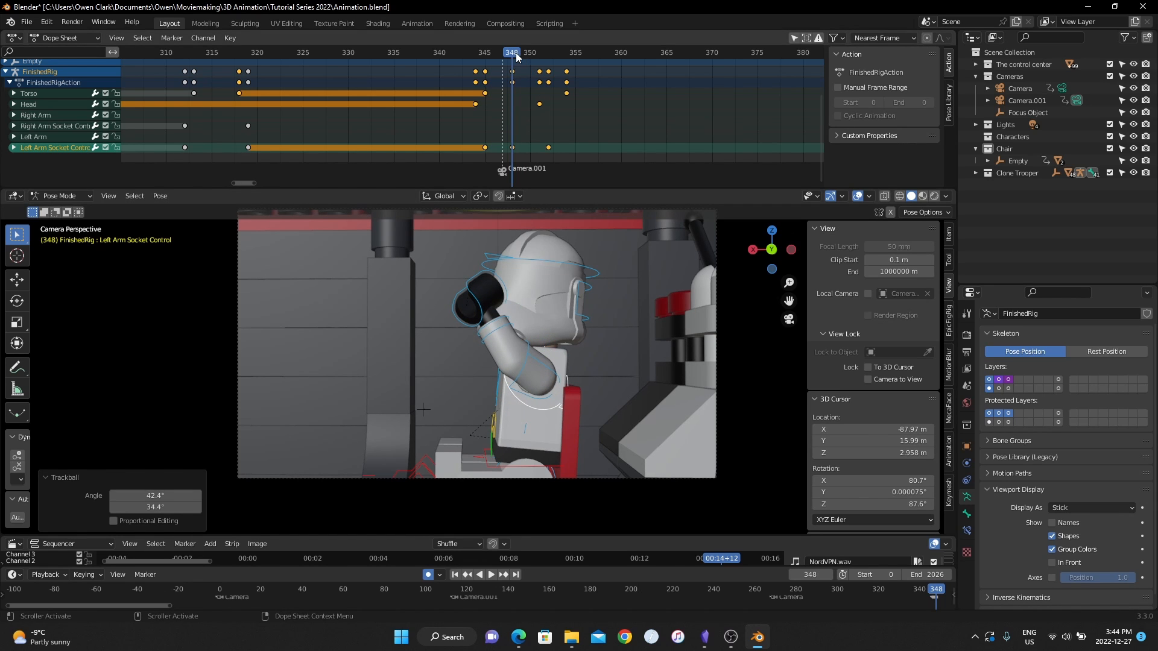
key(space)
drag(516, 50, 468, 60)
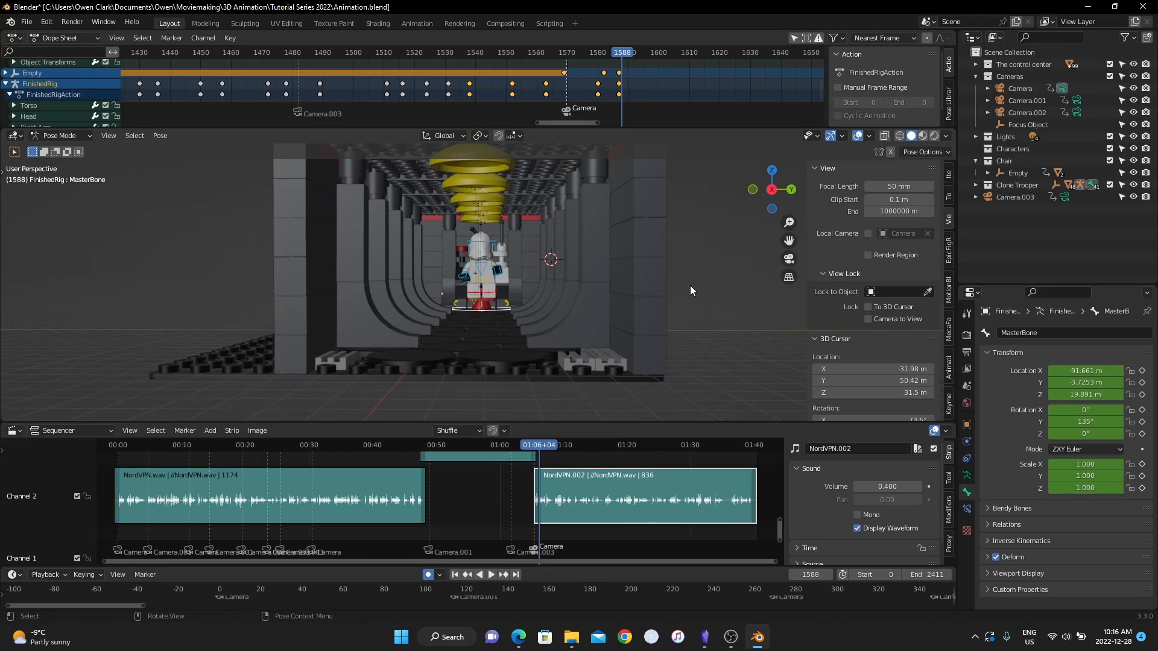
Step: Select the bricks, columns and curved supports that make up one side wall of the control center
shift+middle_drag(690, 284, 653, 294)
click(1018, 52)
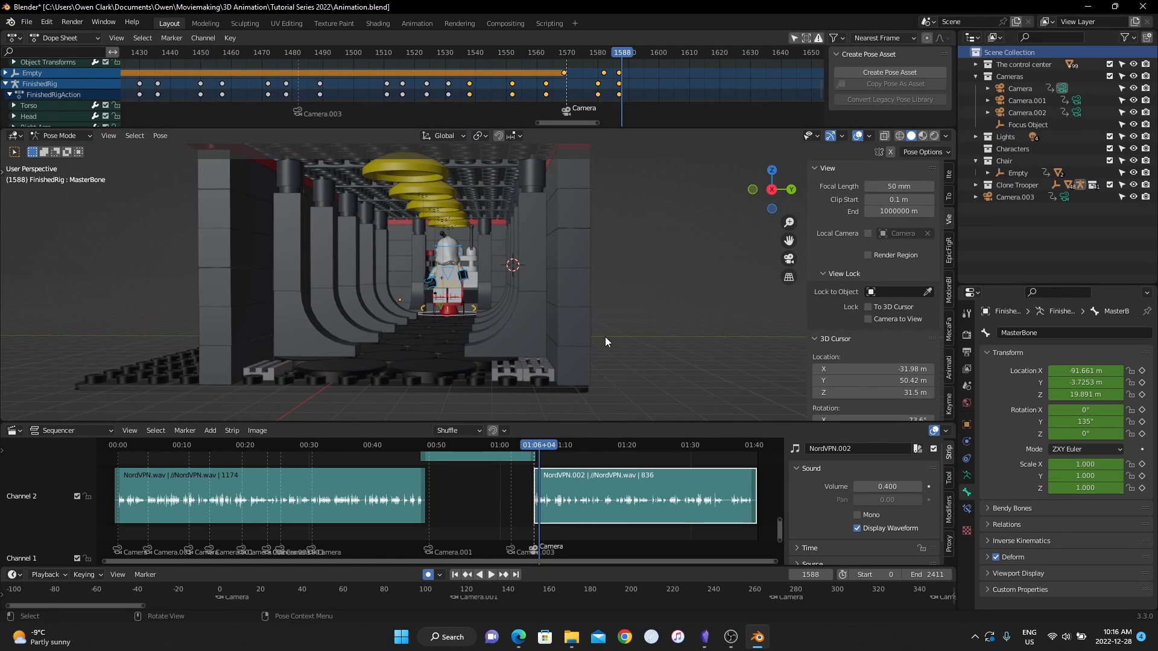
click(771, 190)
scroll(594, 273, up, 3)
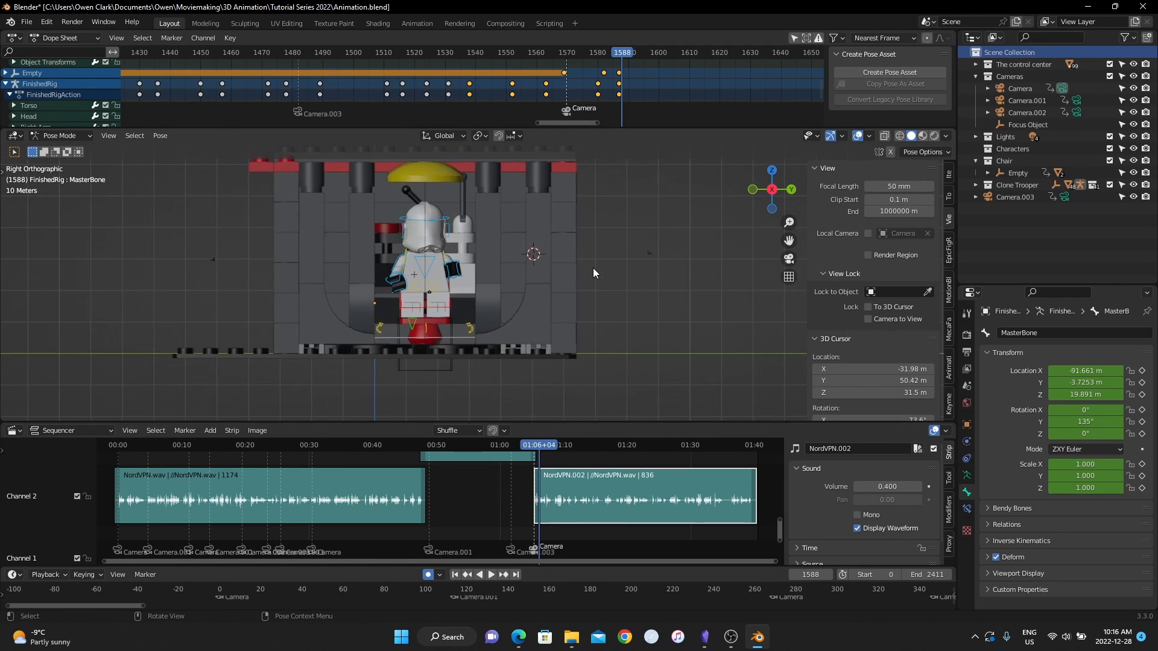
middle_drag(595, 267, 631, 287)
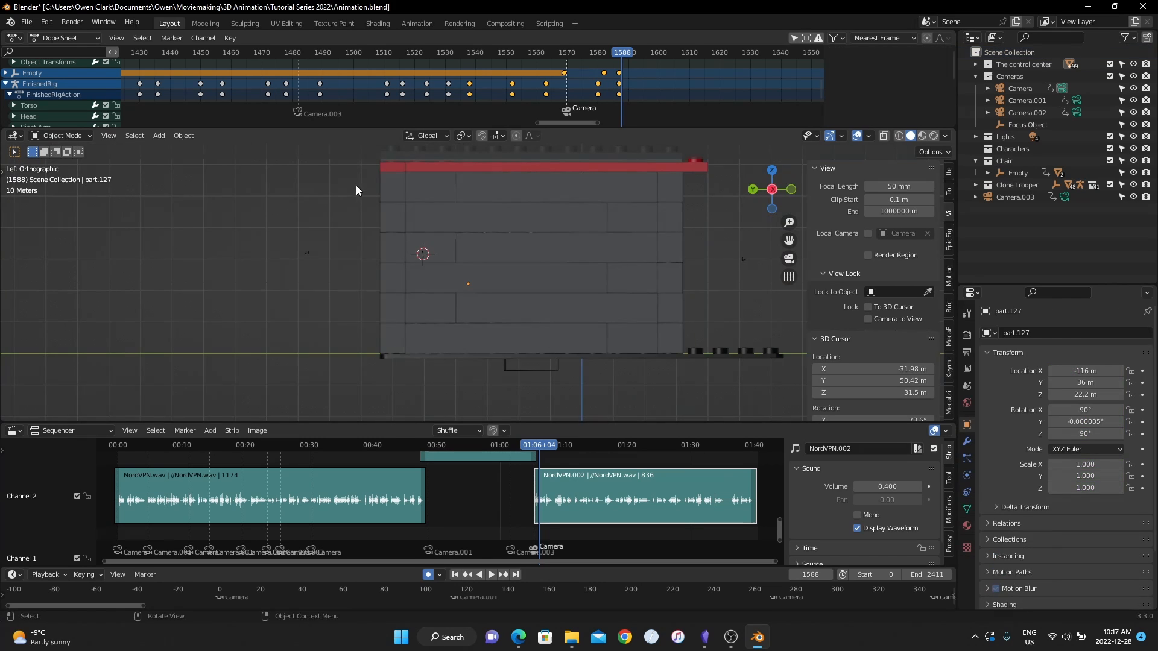
drag(356, 185, 392, 331)
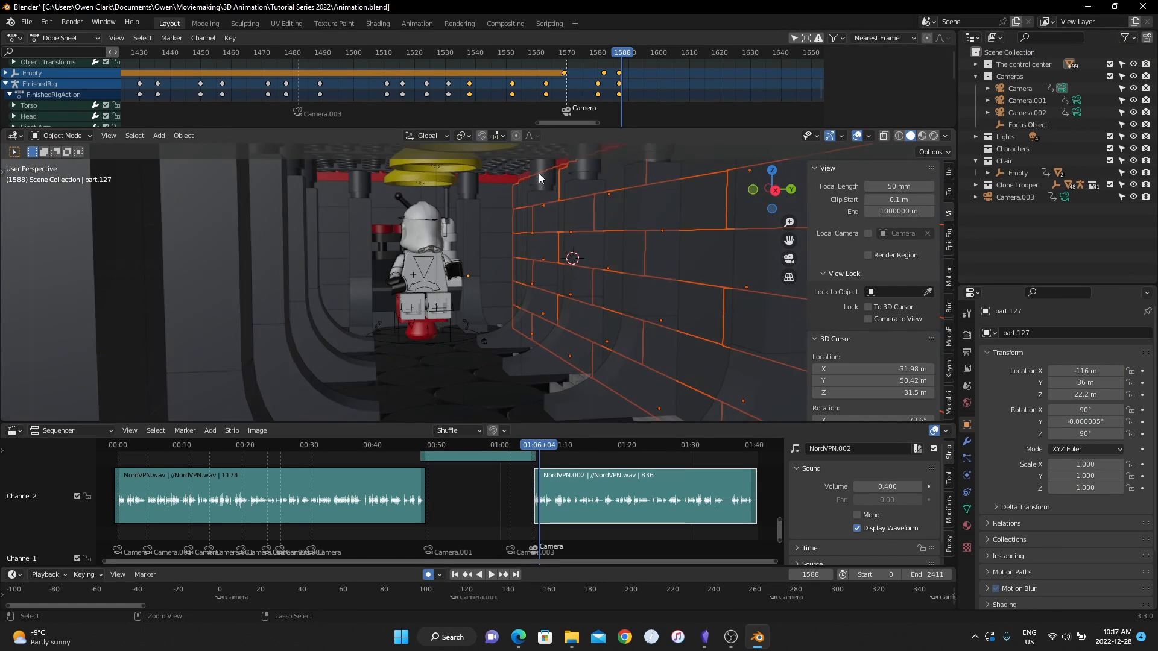
shift+click(540, 176)
shift+click(540, 208)
shift+click(534, 300)
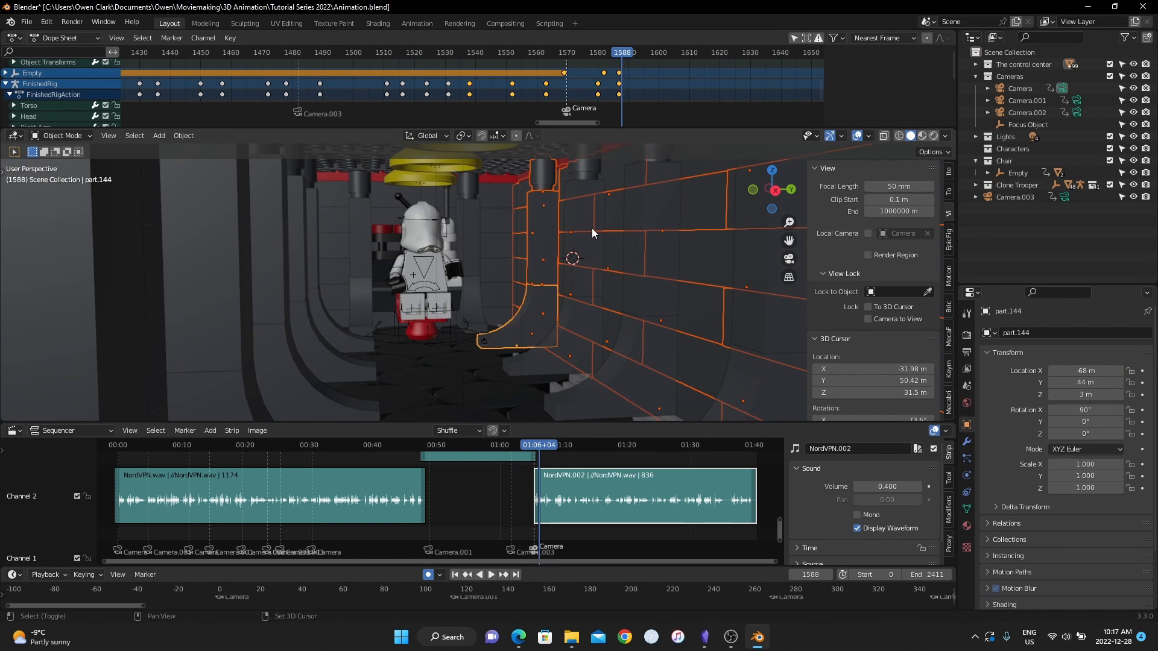
shift+click(592, 228)
shift+click(587, 164)
shift+click(595, 329)
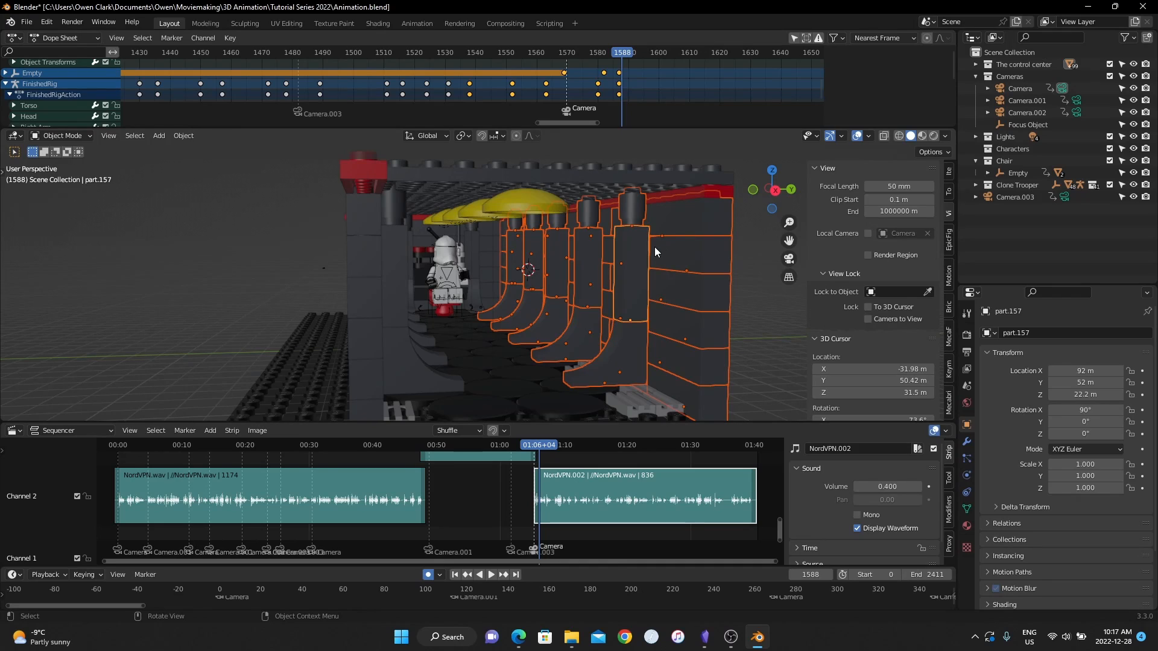
Step: Move the selected wall parts into a new collection named sidewall and hide that collection in the viewport
key(m)
click(654, 247)
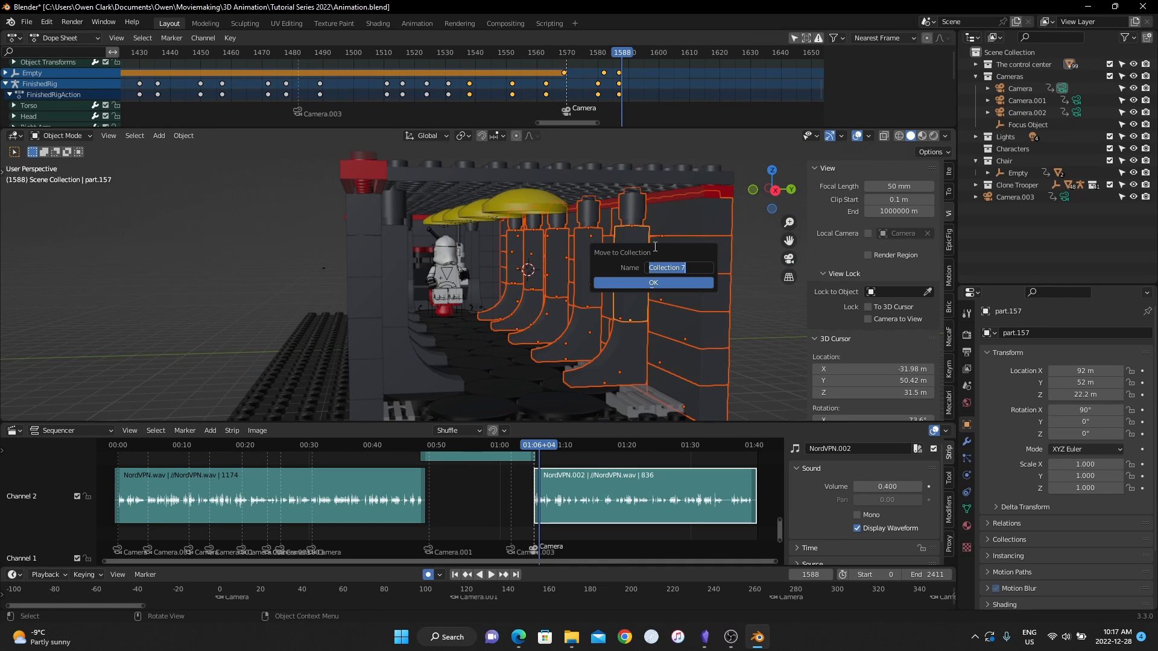
text(sidewall)
key(Return)
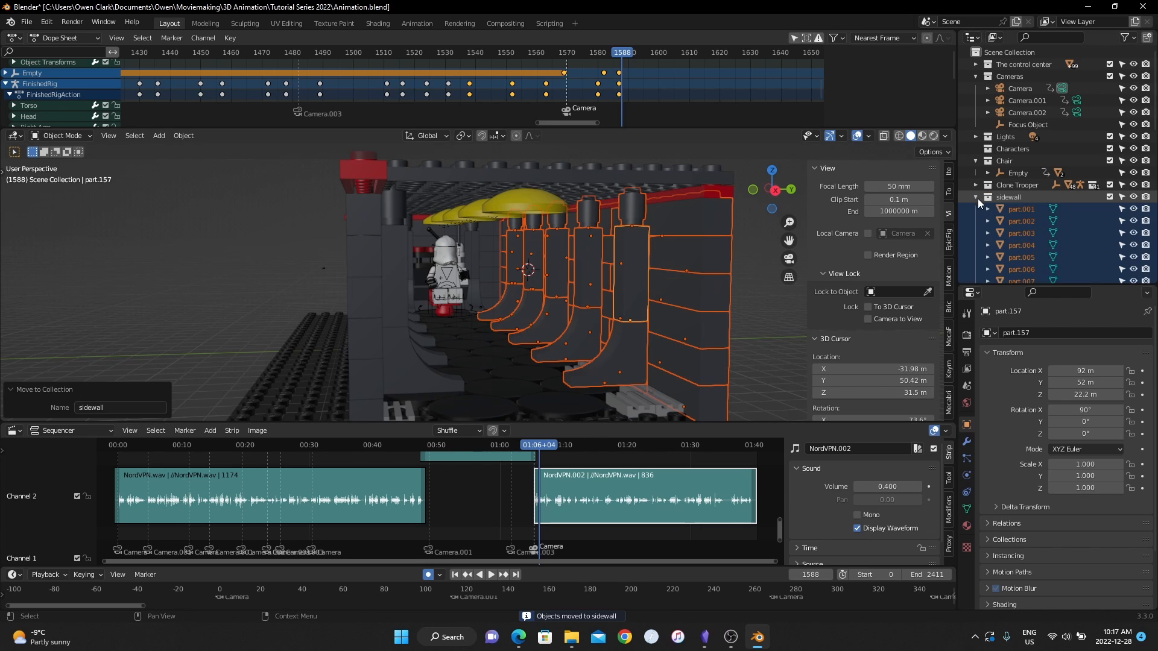
click(1132, 198)
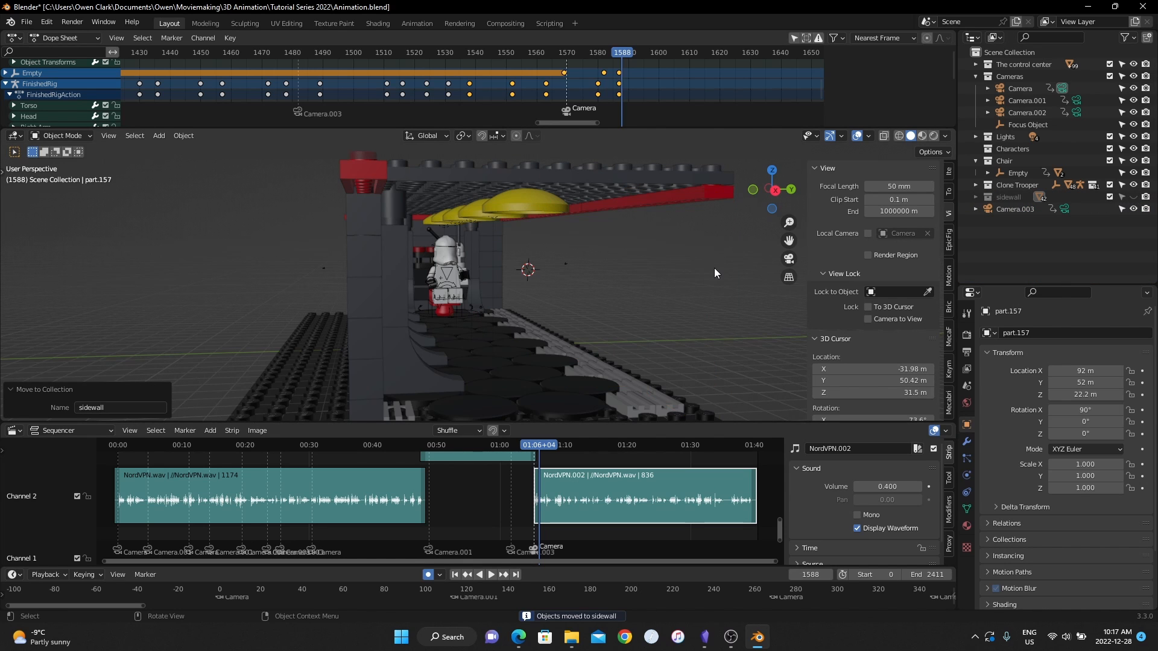
Step: Scrub from frame 1569 to frame 1585 to examine how the trooper gets up from the chair
scroll(714, 268, up, 4)
scroll(686, 266, up, 3)
mouse_move(686, 267)
middle_down()
mouse_move(635, 215)
mouse_move(680, 197)
middle_up()
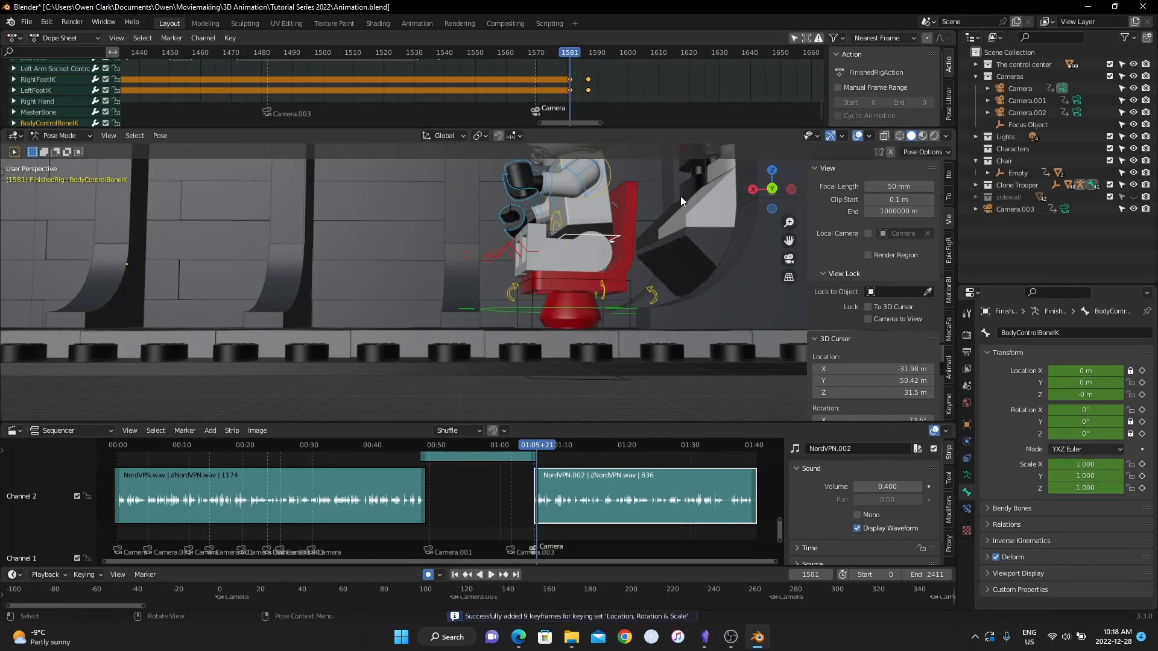
scroll(680, 196, up, 3)
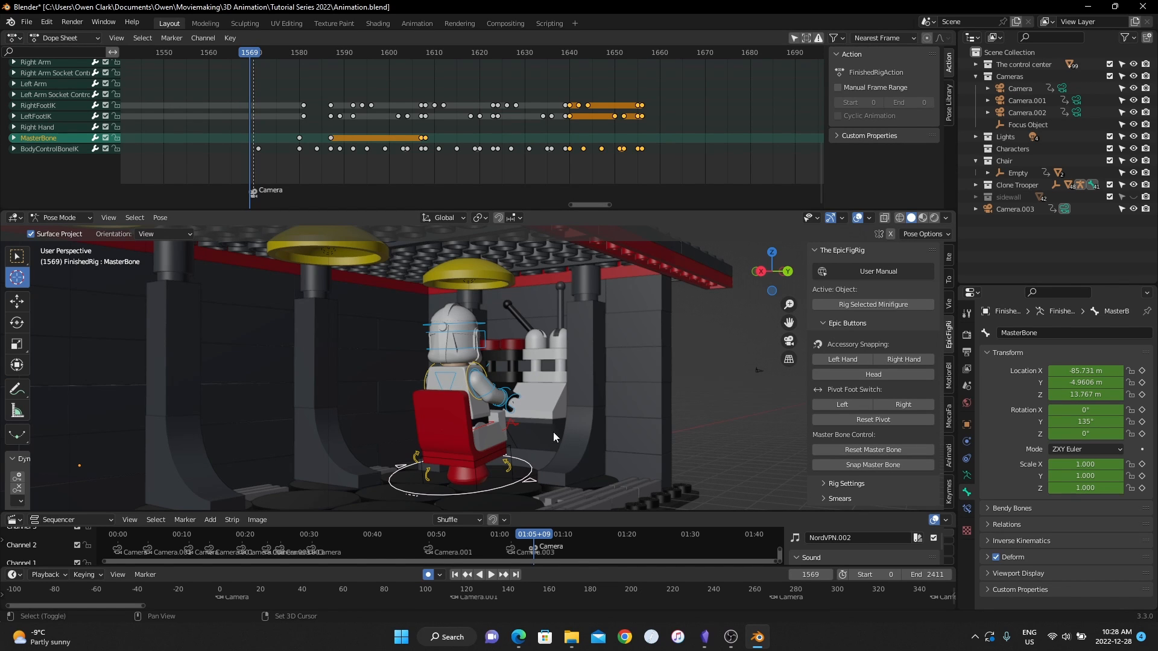
shift+middle_drag(552, 432, 513, 356)
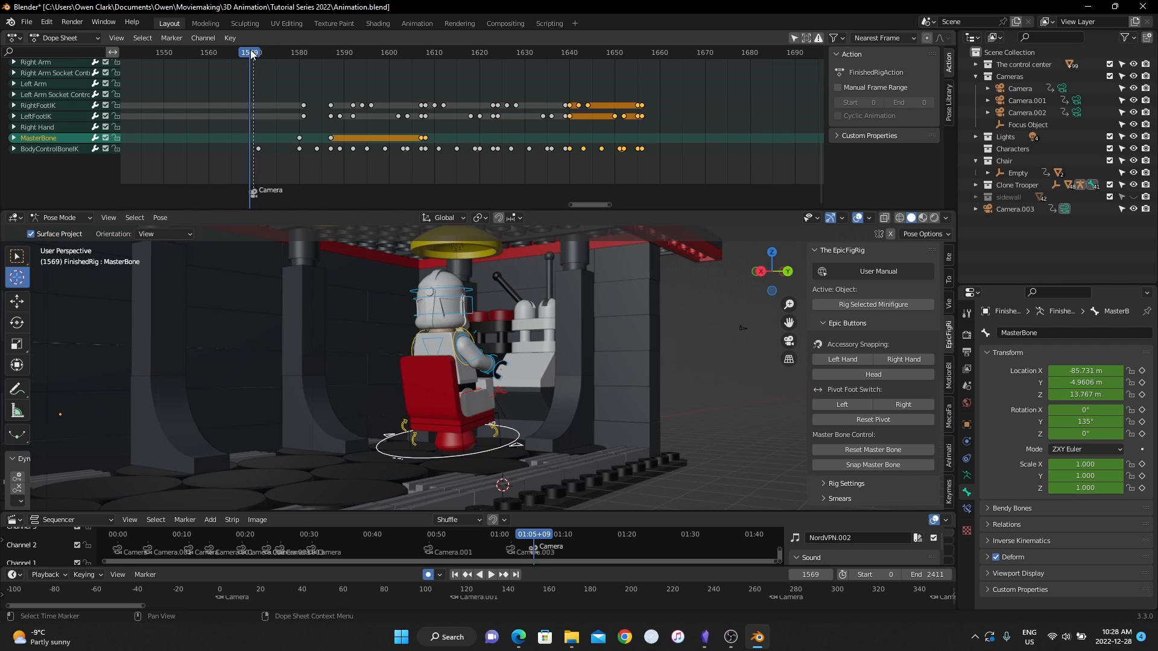
drag(252, 54, 323, 86)
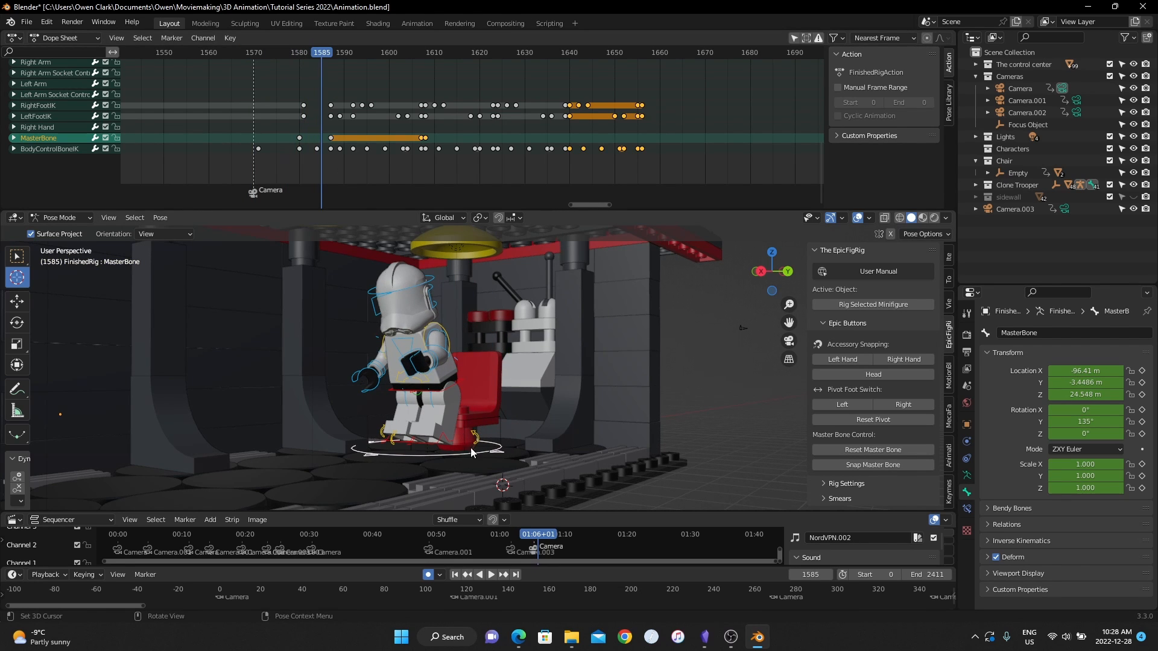
Step: Try rotating the chair's Empty about the global Z axis at frame 1594
click(498, 419)
click(16, 258)
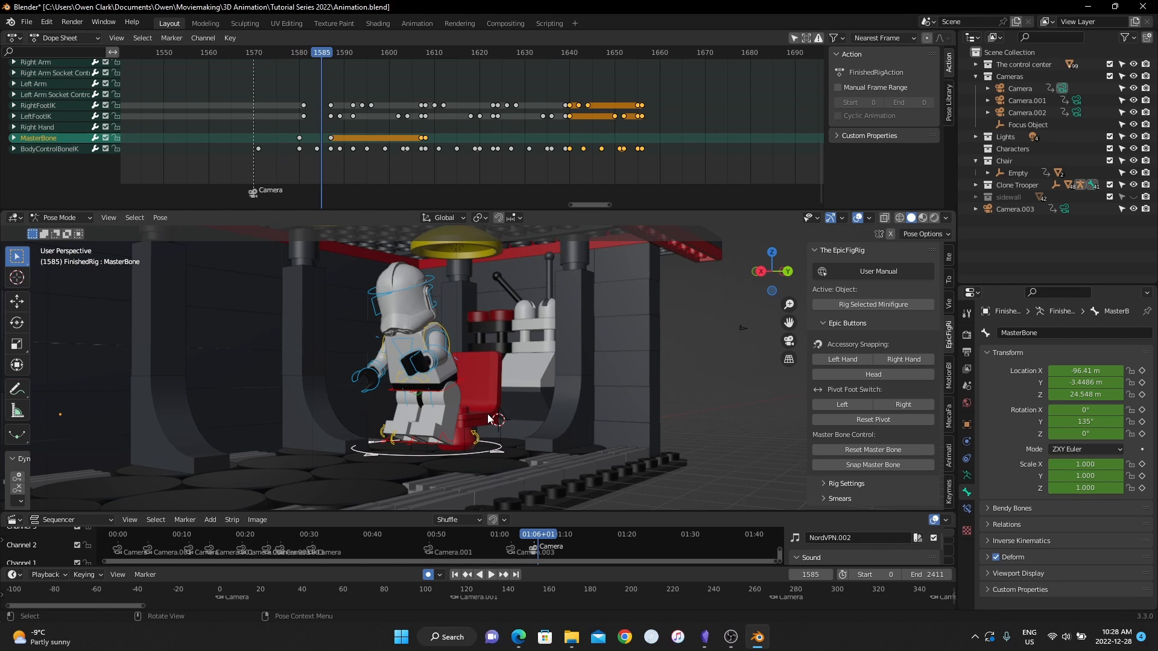
click(487, 421)
drag(323, 54, 363, 67)
key(r)
key(z)
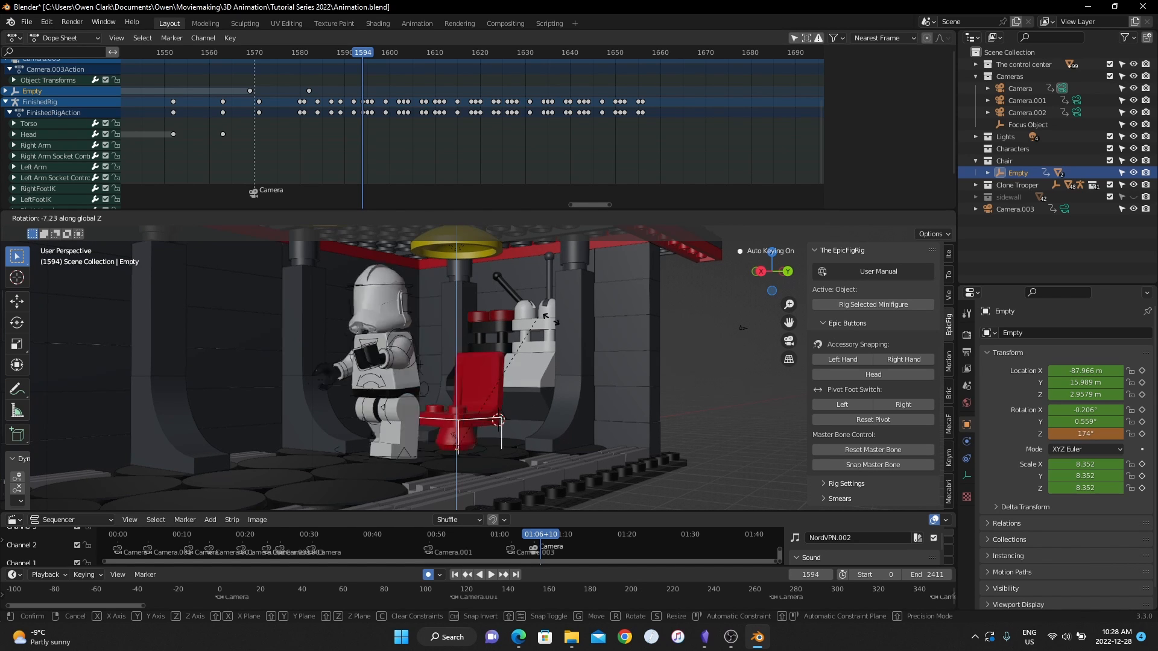
right_click(621, 343)
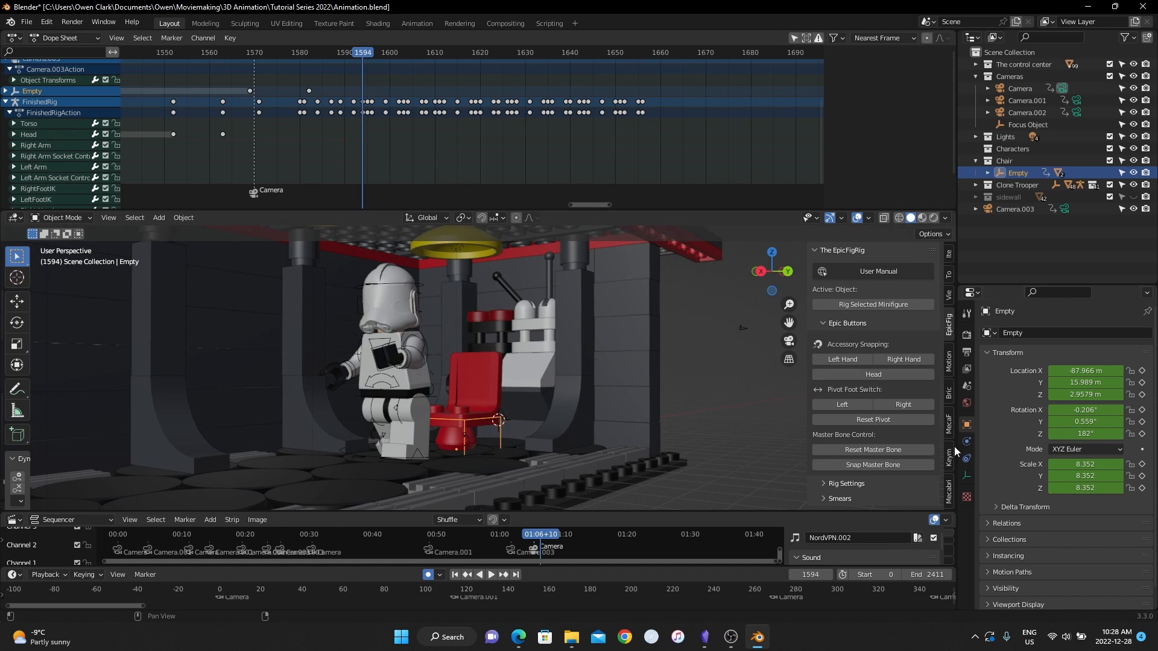
Step: Open the bone constraints of the trooper's MasterBone and examine the Child Of constraint's influence
click(440, 456)
key(ctrl+Tab)
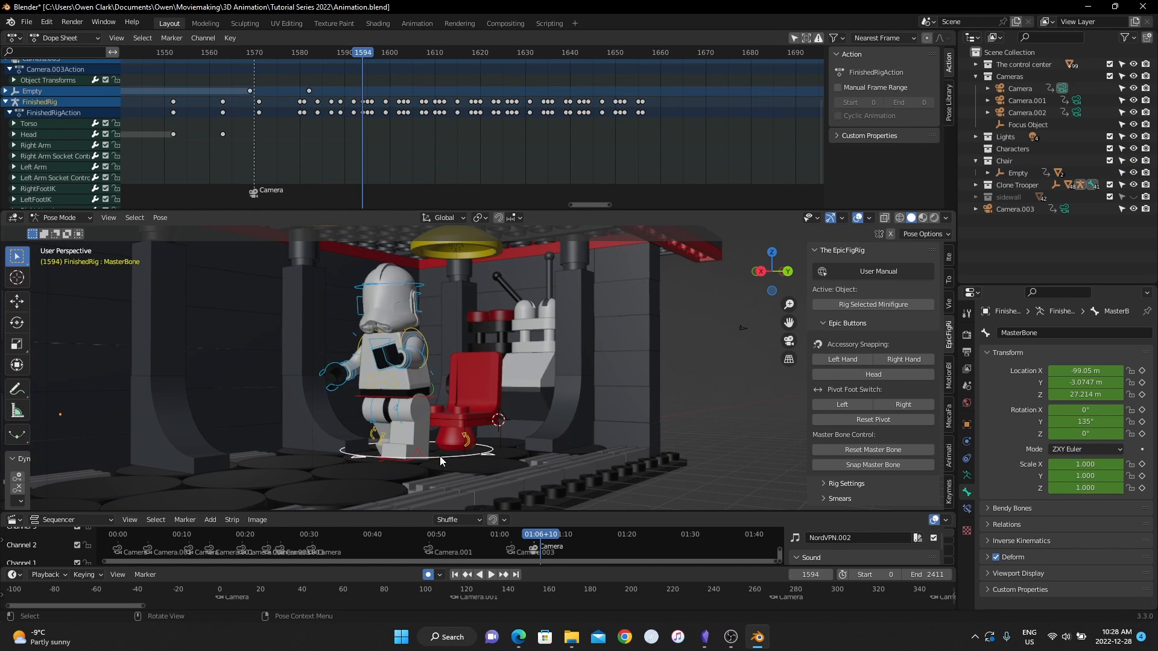
click(966, 509)
mouse_move(1097, 453)
mouse_down()
mouse_move(1022, 453)
mouse_move(1128, 453)
mouse_up()
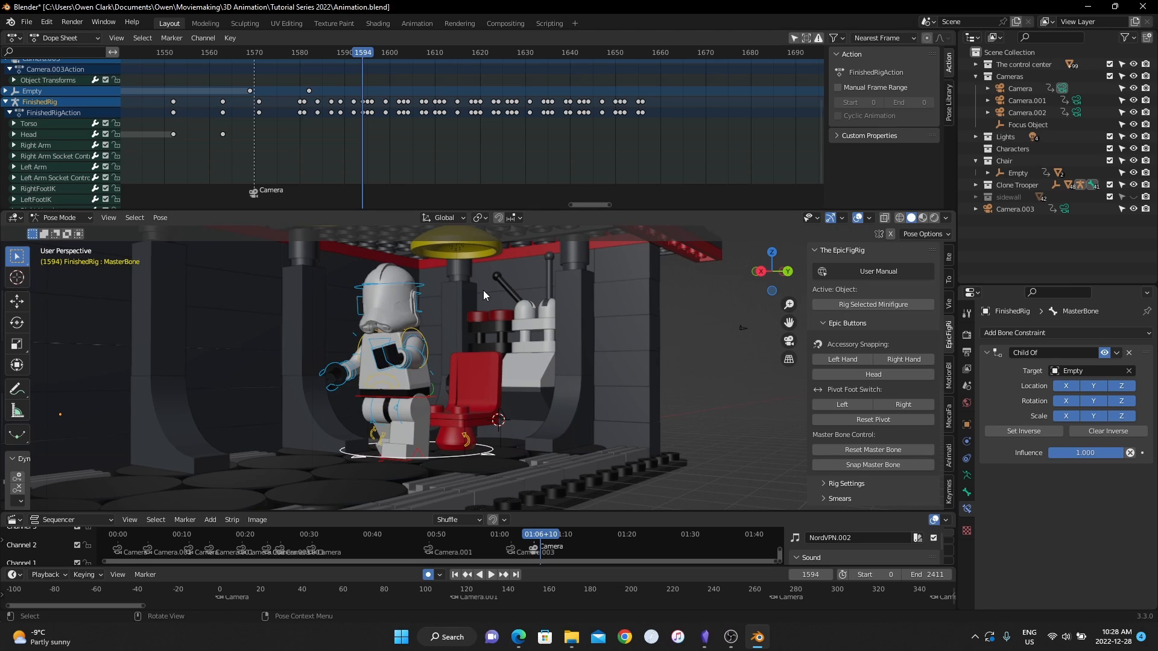
Step: Keyframe the influence of the MasterBone's Child Of constraint at 1 on frame 1581 and at 0 on frame 1582
key(Left)
key(Left)
key(Left)
key(Left)
key(Left)
key(Down)
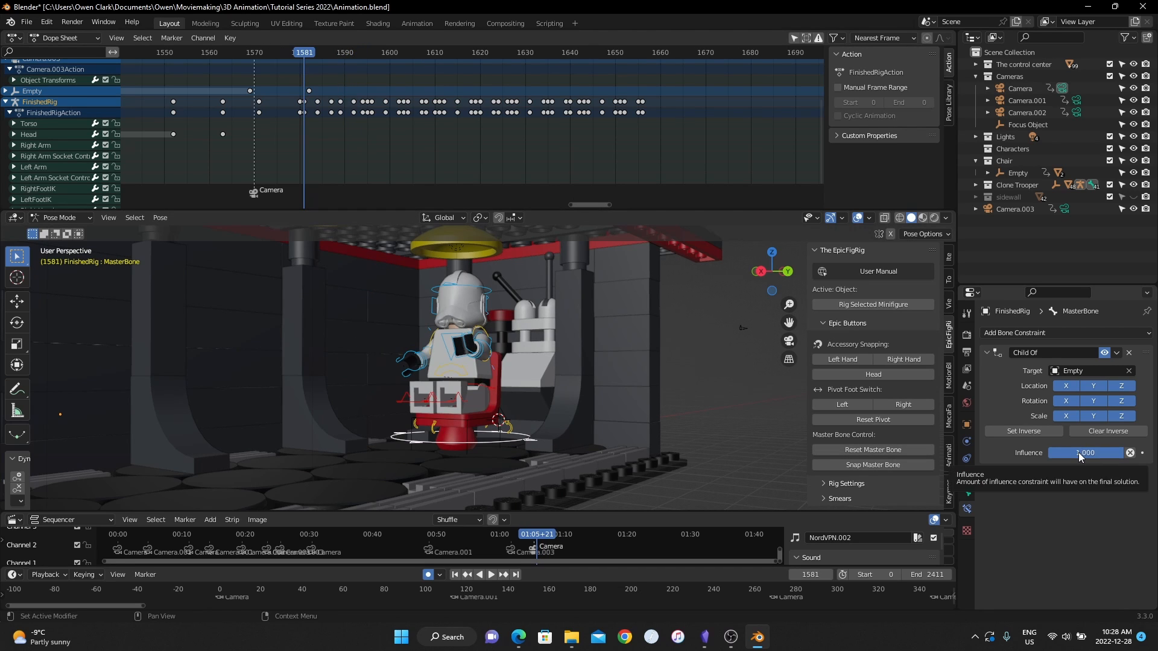
key(i)
key(Right)
drag(1078, 452, 1025, 452)
key(i)
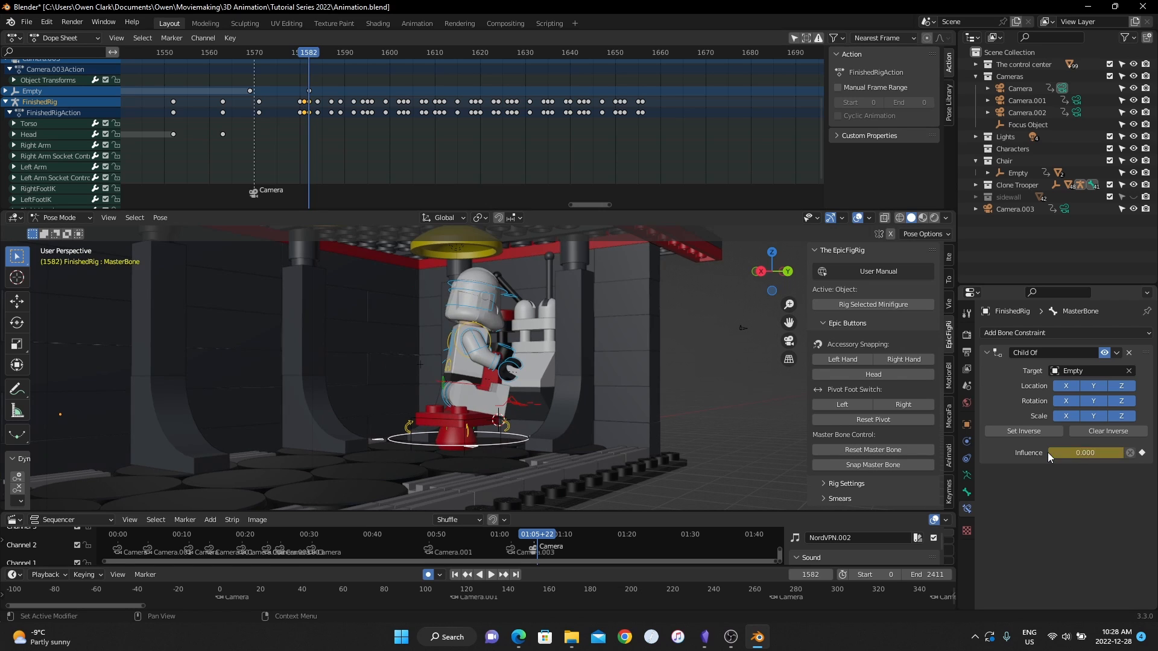
Step: Try rotating the MasterBone about the global Z axis at frame 1582, and return to frame 1581
key(r)
key(z)
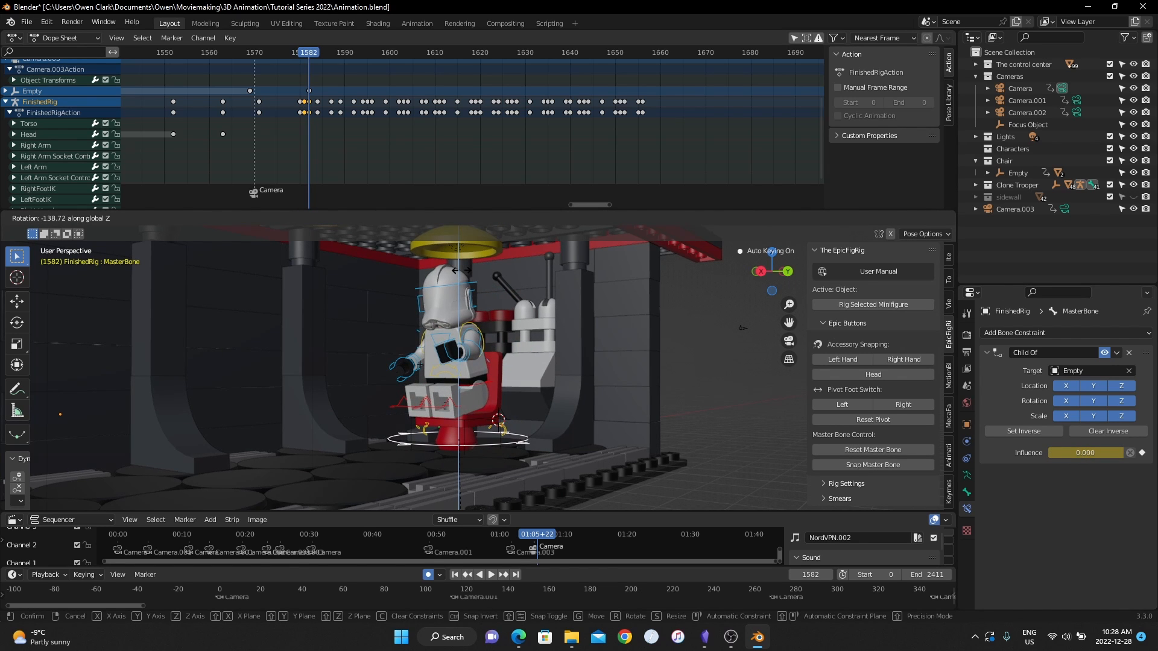
click(752, 234)
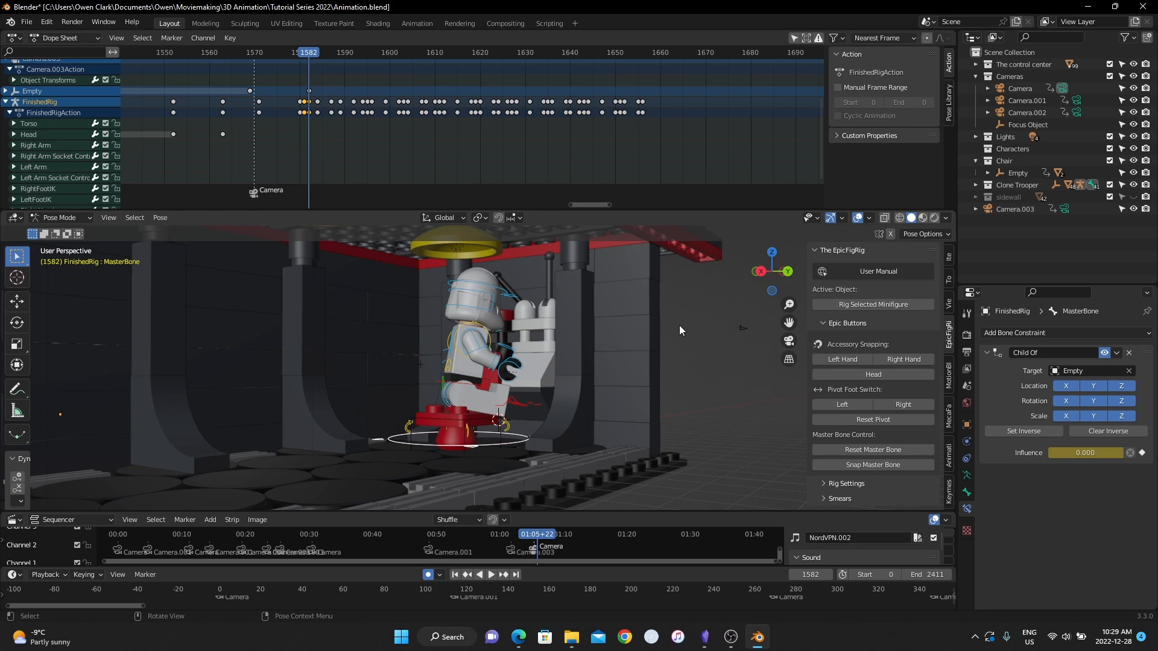
key(Left)
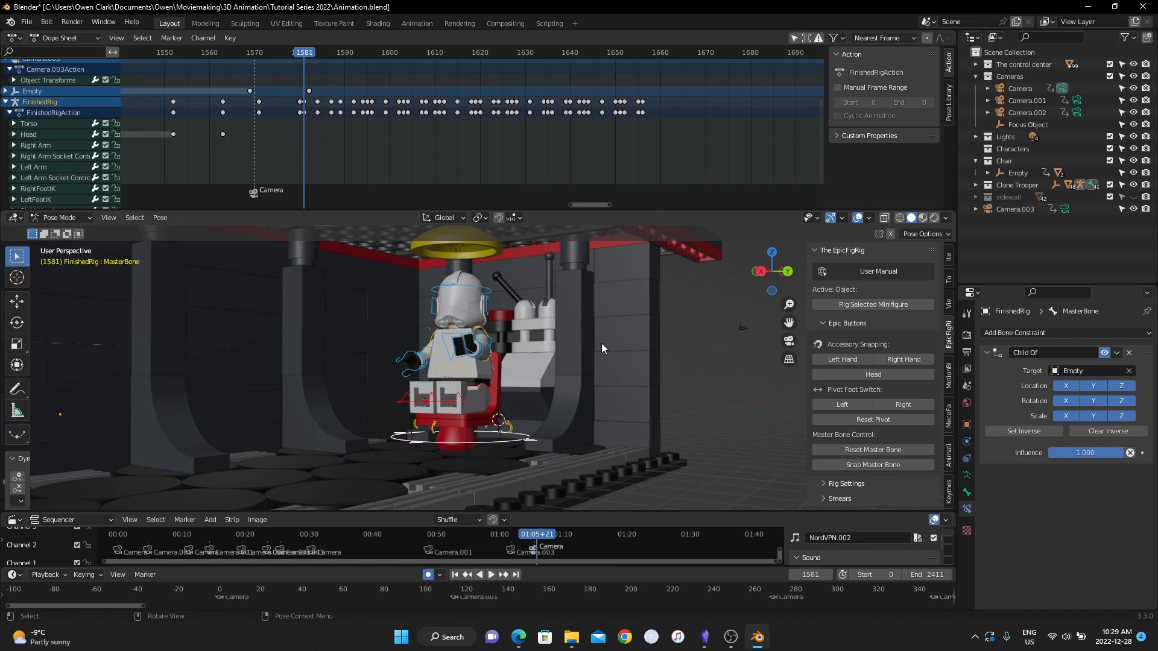
Step: Reveal the Dynamic Parent tools, go to frame 0 and remove the Child Of constraint from the MasterBone
drag(29, 401, 65, 453)
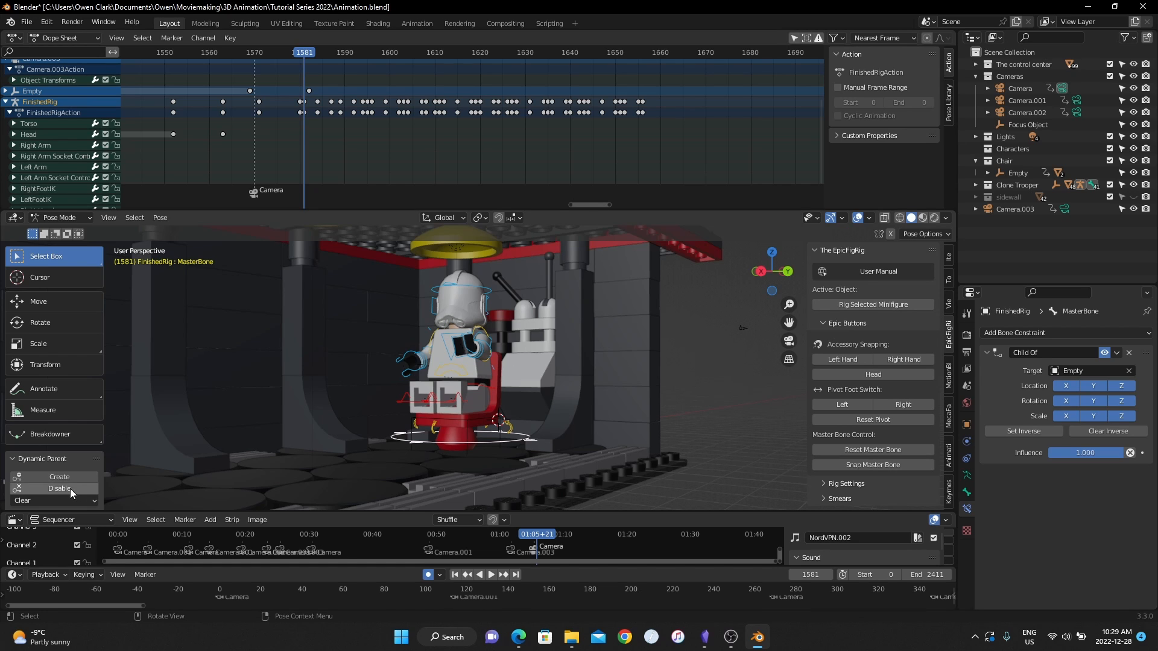
middle_drag(345, 190, 487, 119)
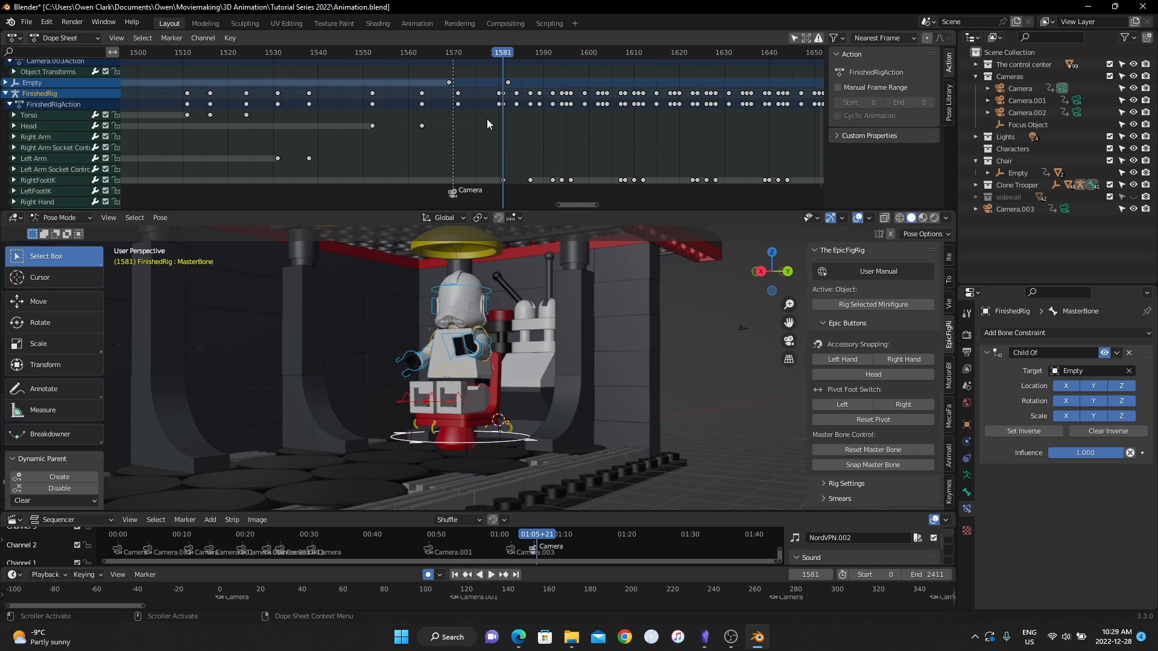
scroll(487, 118, down, 10)
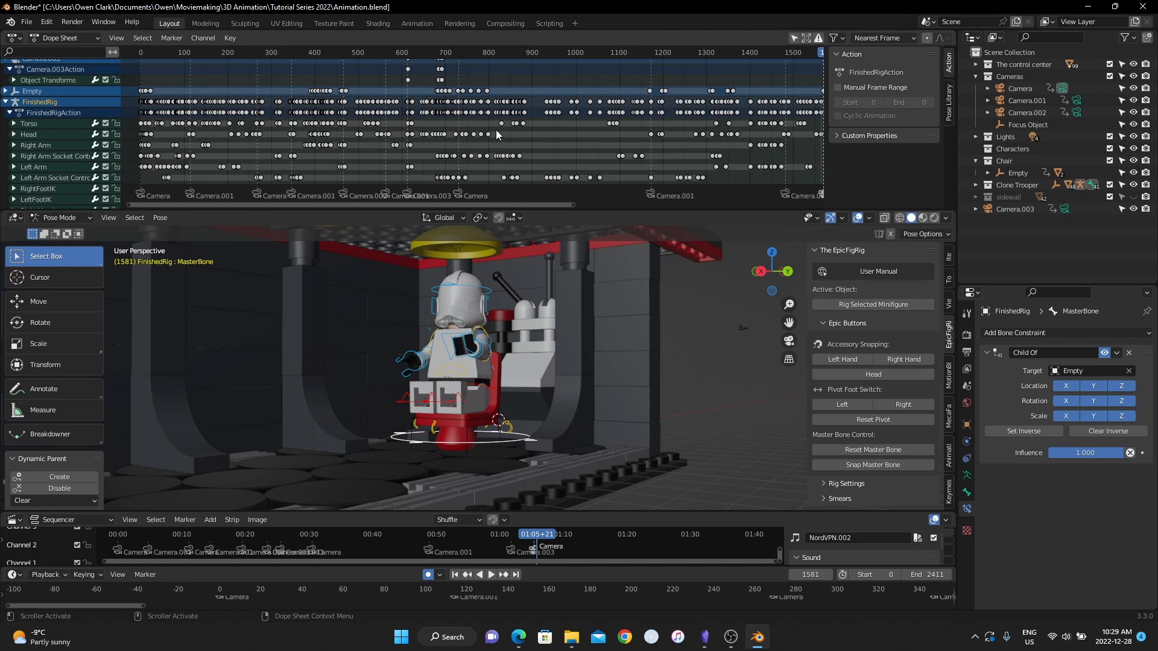
click(147, 53)
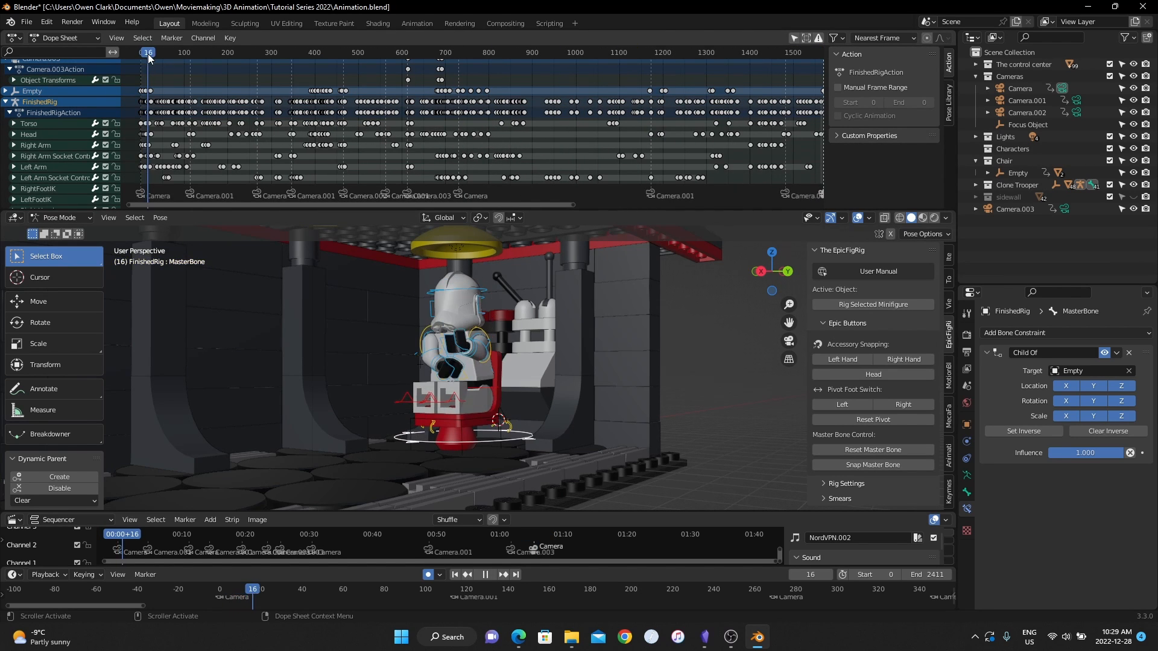
middle_drag(186, 93, 418, 114)
scroll(418, 113, up, 12)
key(shift+Left)
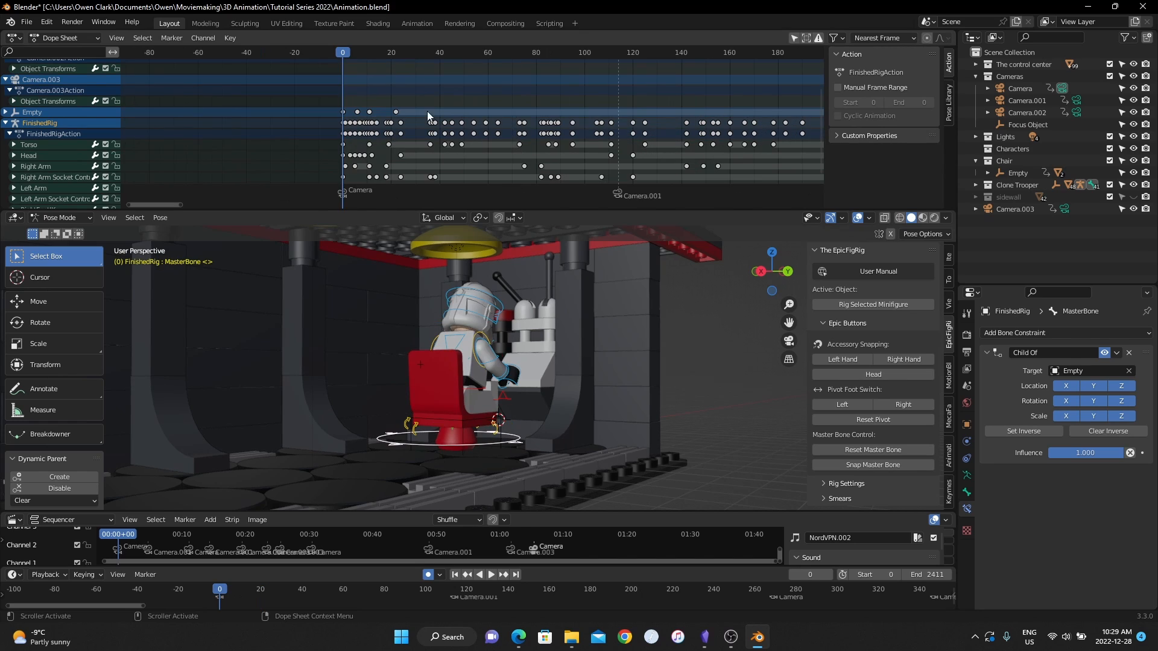
click(1129, 353)
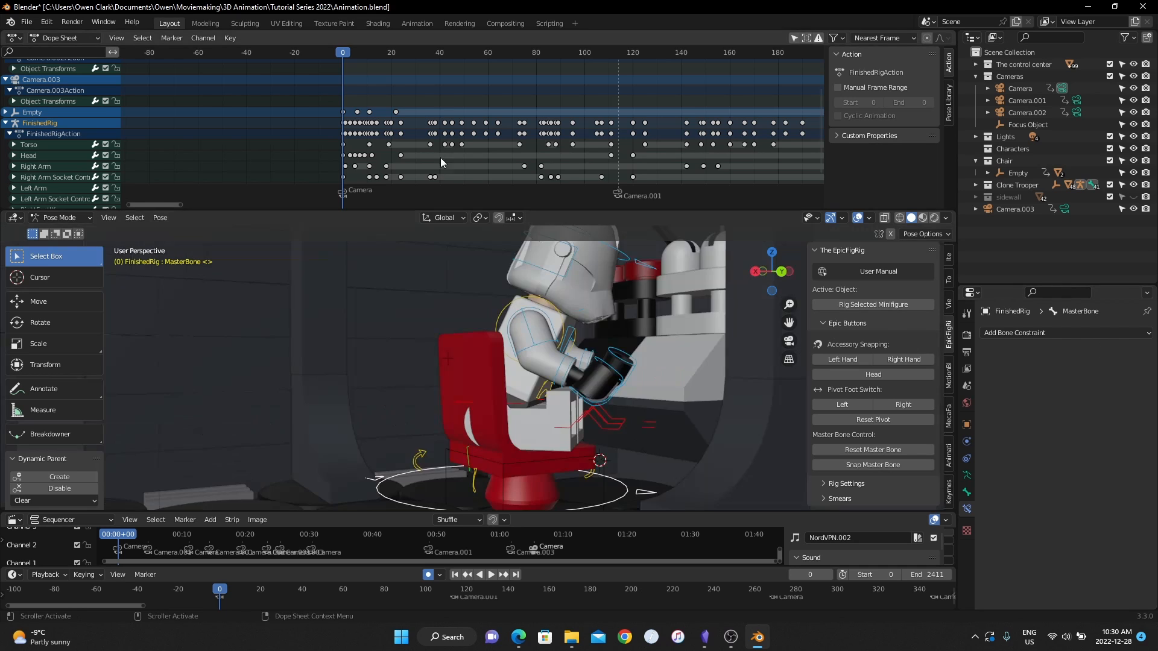
Step: At frame 0, rotate the MasterBone 41.5° about global Z and move it about -1.86 m along its local X axis
middle_drag(358, 95, 374, 166)
scroll(370, 166, down, 8)
key(r)
key(z)
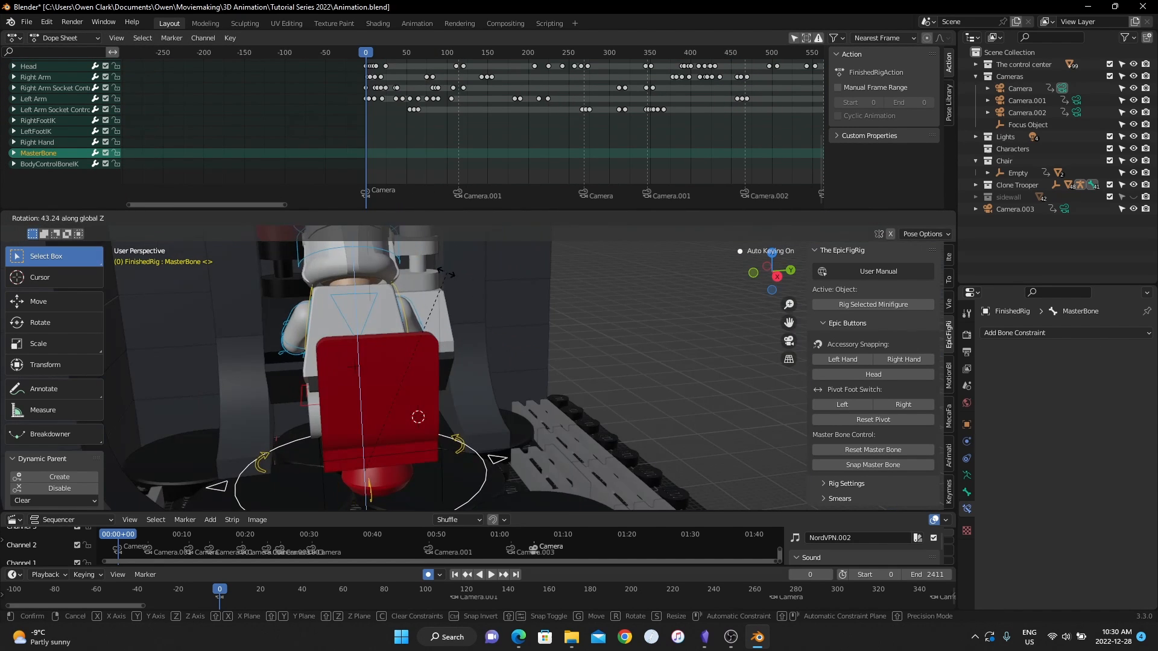
click(454, 274)
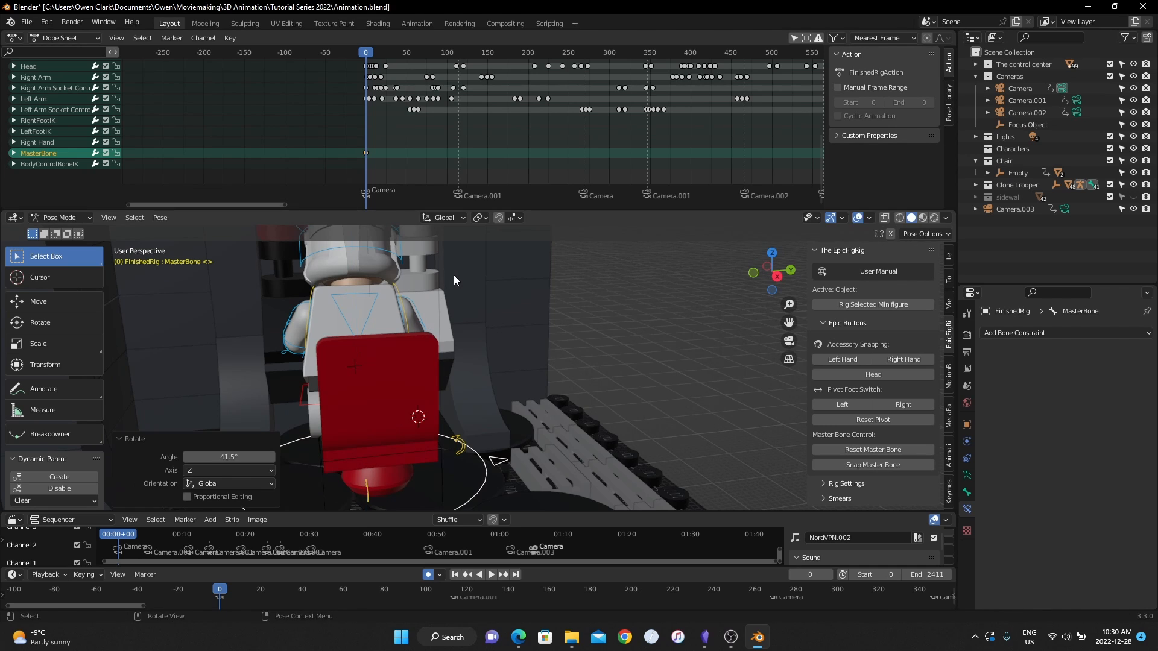
key(g)
key(x)
key(x)
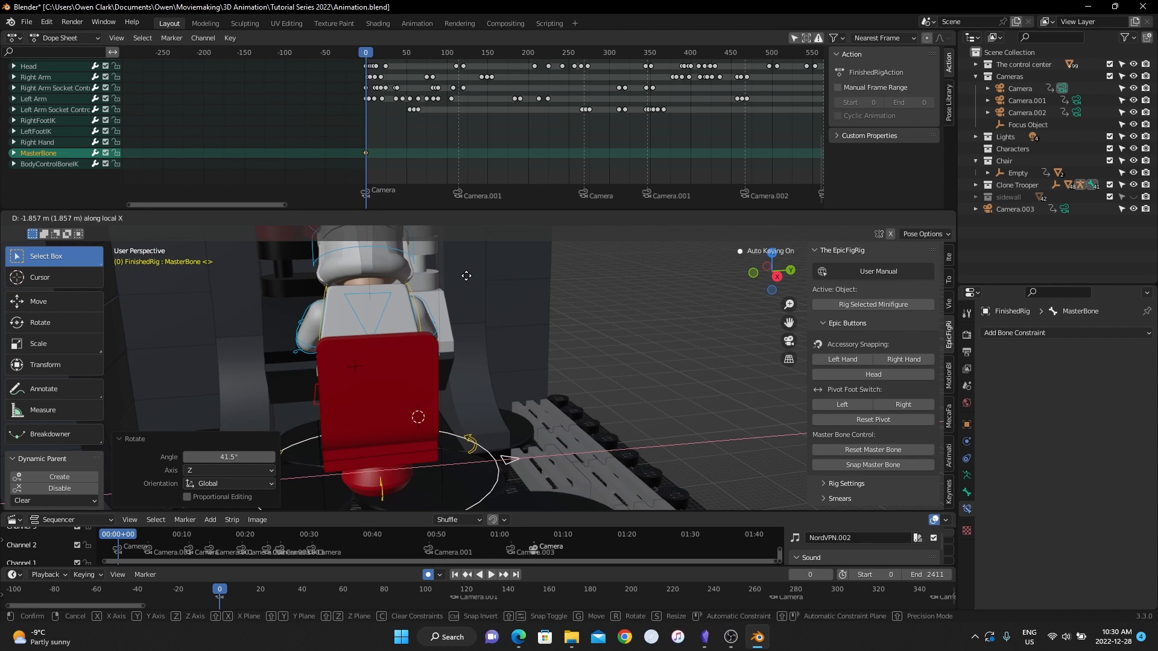
click(466, 275)
Step: Create a dynamic parent at frame 0 that attaches the trooper's MasterBone to the chair's Empty
middle_drag(545, 316, 452, 313)
scroll(512, 144, down, 5)
middle_drag(513, 145, 545, 143)
scroll(545, 142, up, 7)
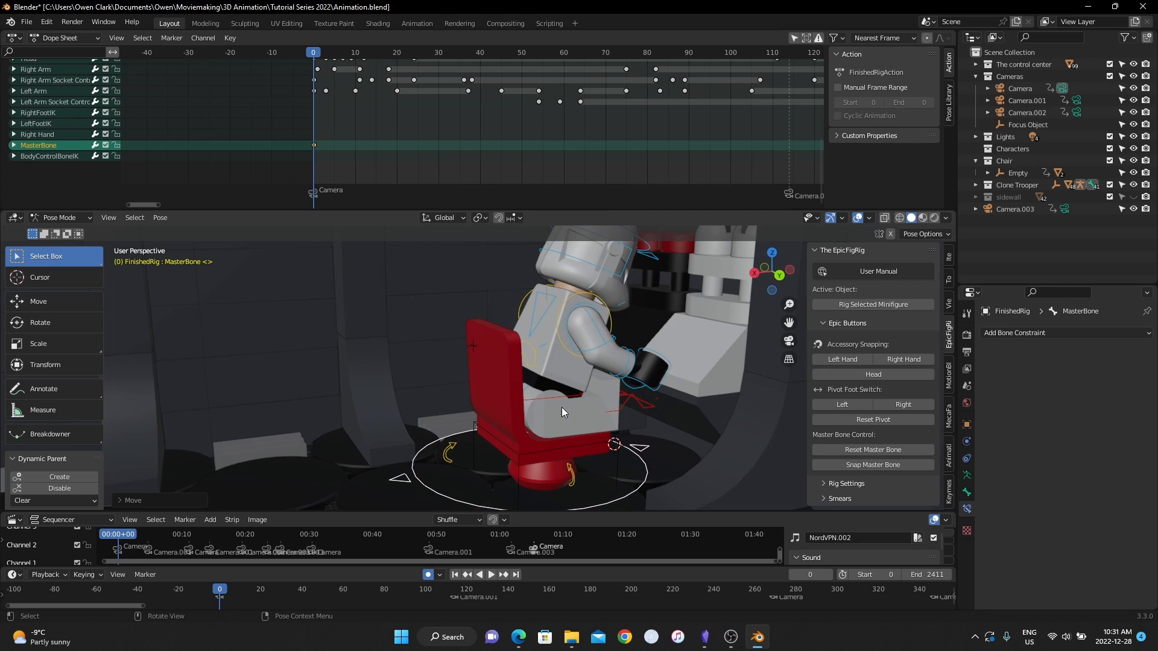
click(494, 438)
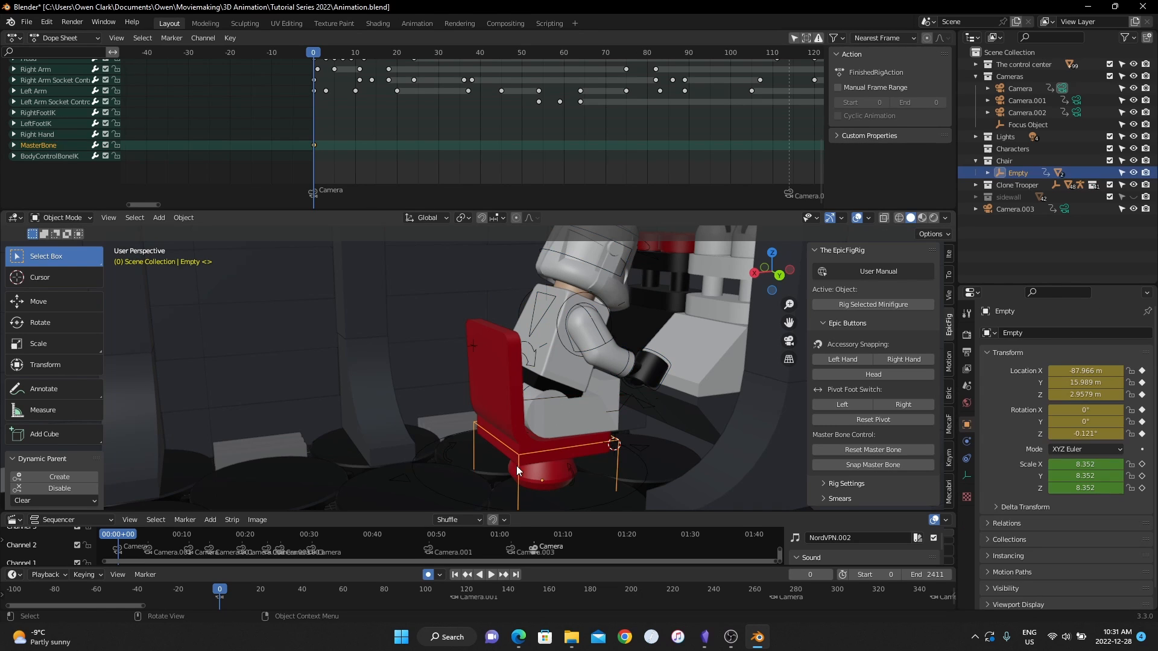
click(415, 476)
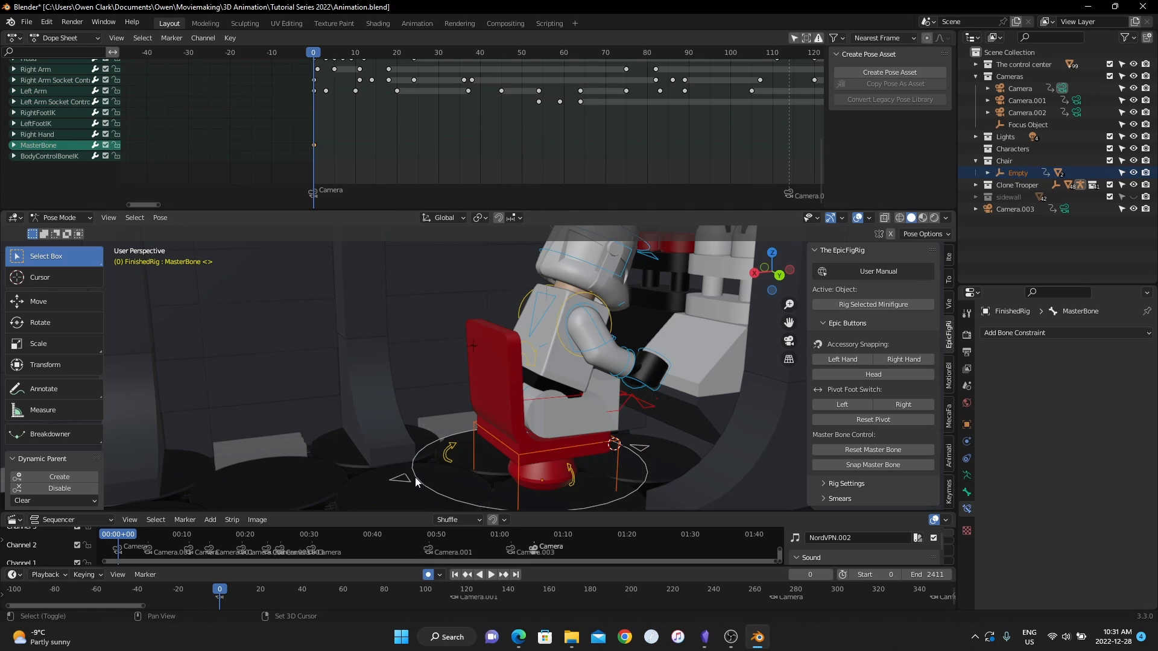
click(67, 476)
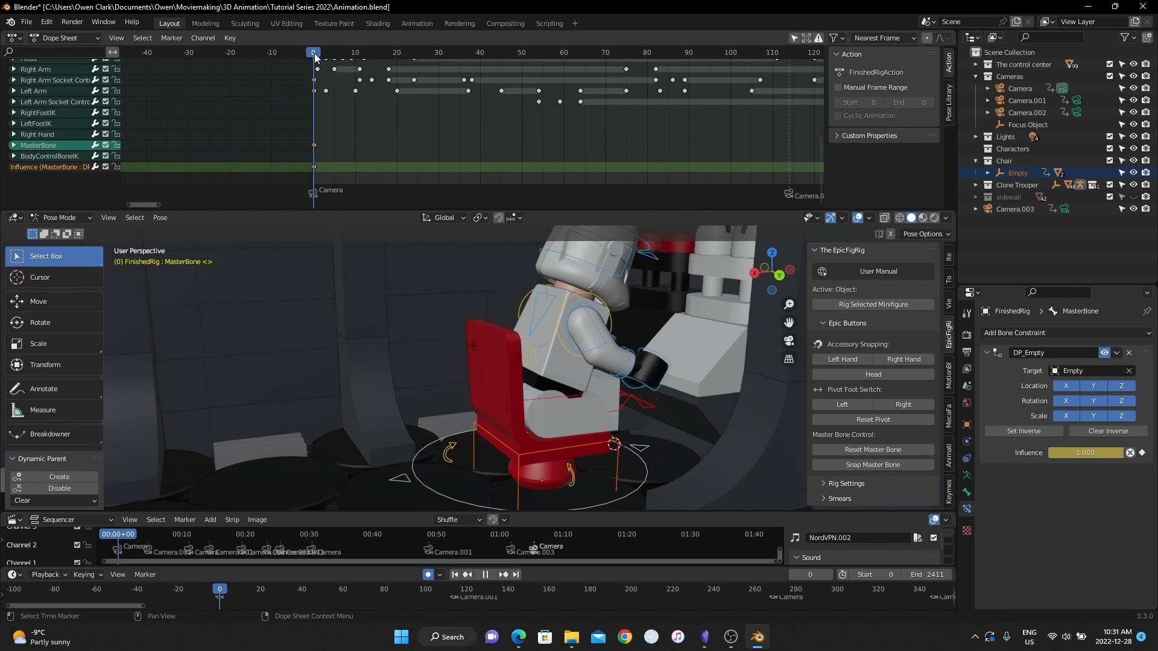
Step: Scrub from frame 0 to frame 1178 to examine how the trooper follows the chair
drag(315, 57, 578, 85)
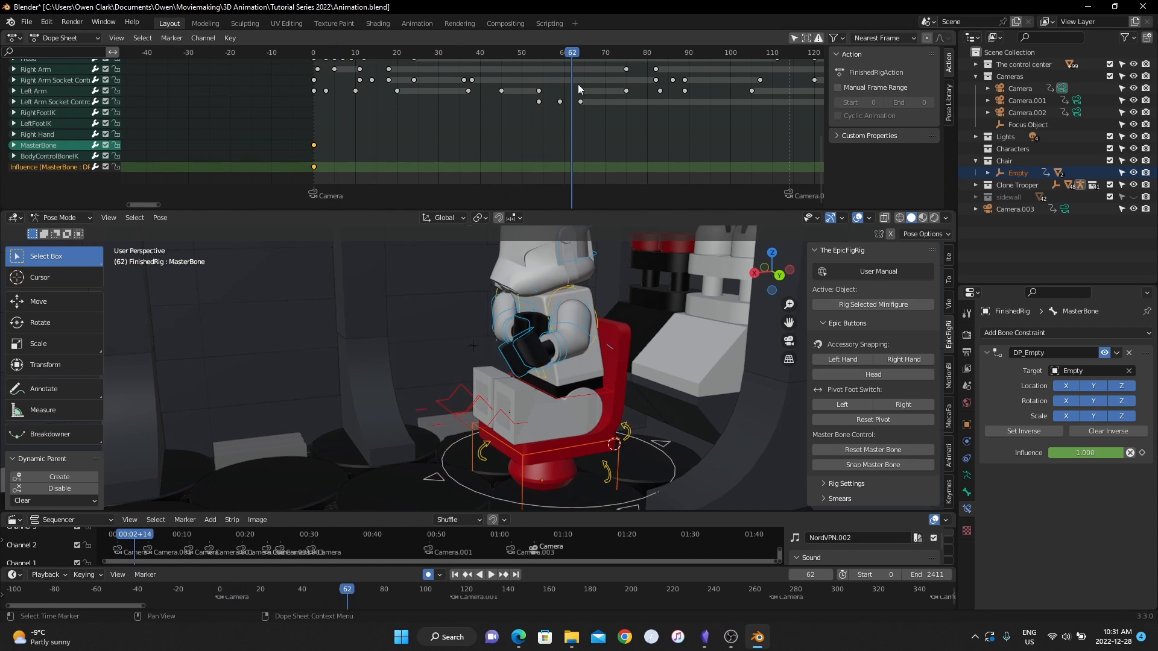
scroll(610, 128, down, 20)
middle_drag(725, 123, 551, 106)
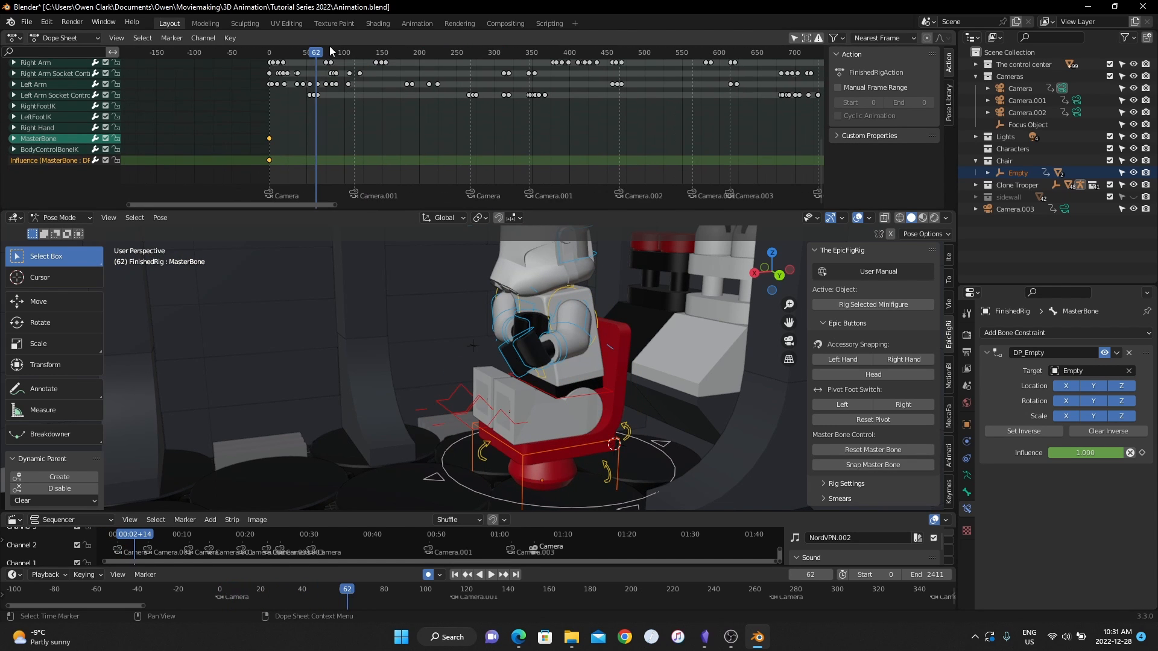
drag(331, 52, 766, 66)
scroll(670, 124, down, 13)
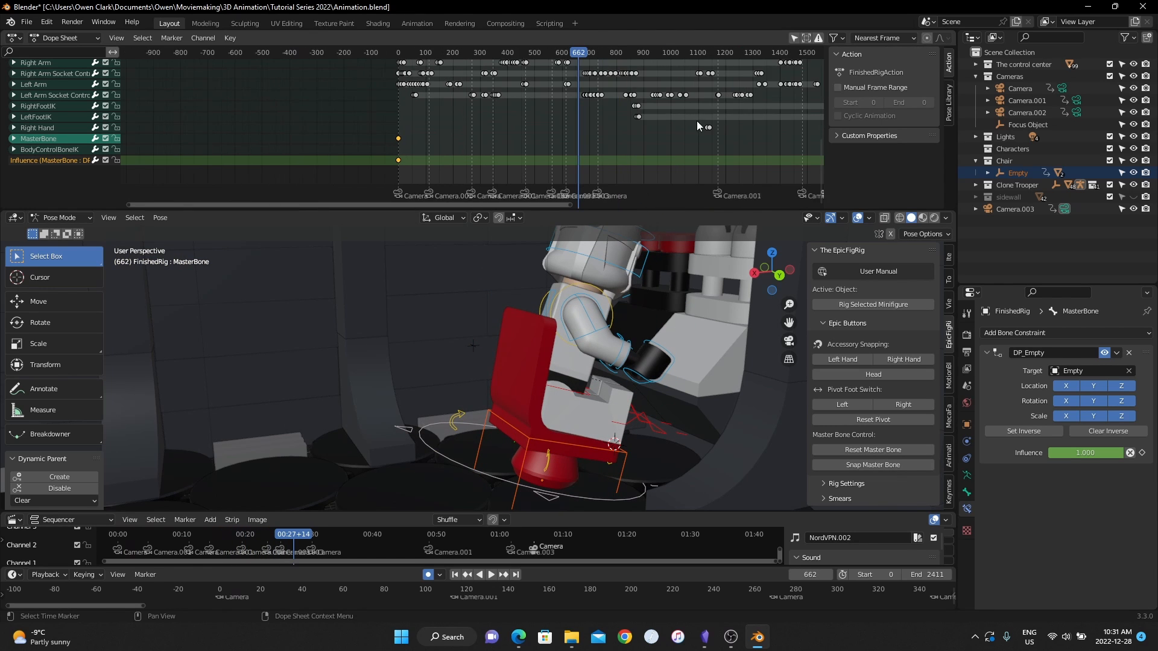
scroll(696, 120, up, 1)
middle_drag(696, 121, 540, 100)
drag(420, 58, 566, 85)
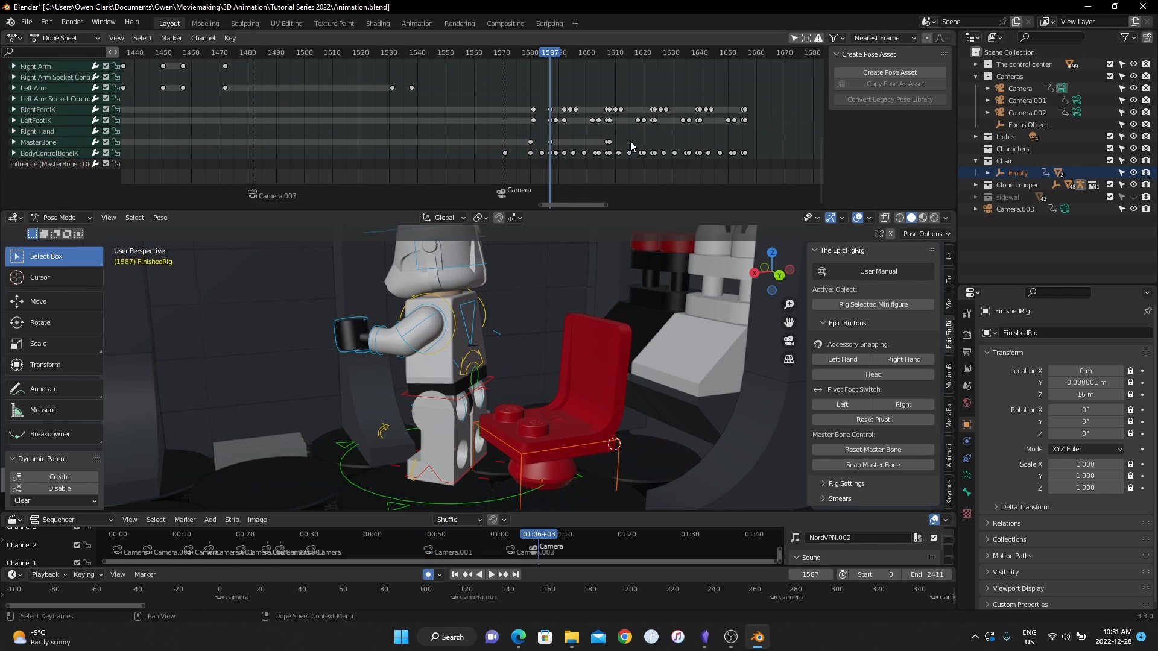
Step: Delete the MasterBone keyframes that come after frame 1580
drag(631, 139, 544, 139)
key(x)
click(569, 139)
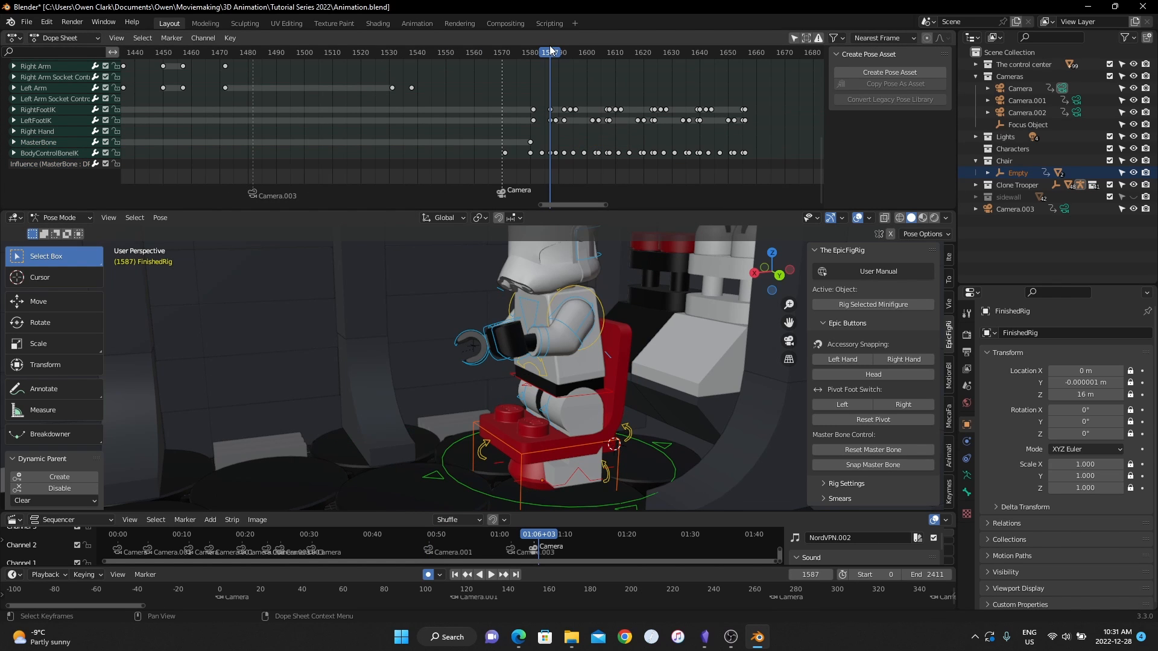
Step: Disable the MasterBone's dynamic parent to the chair's Empty at frame 1580
drag(548, 55, 540, 56)
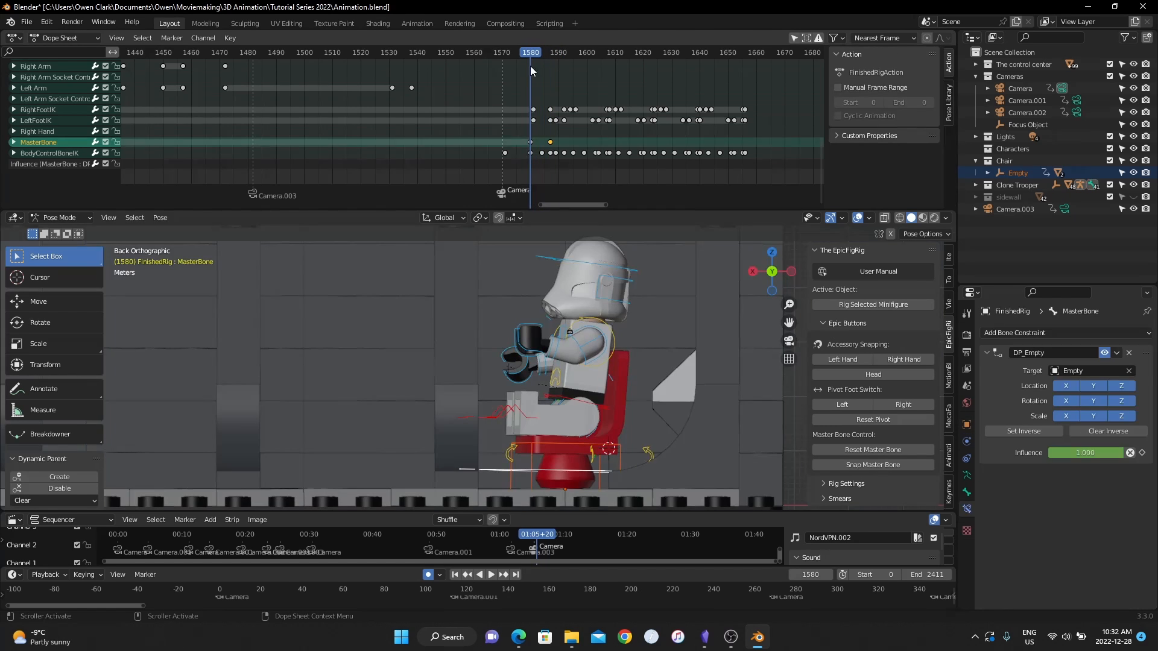
middle_drag(573, 356, 678, 352)
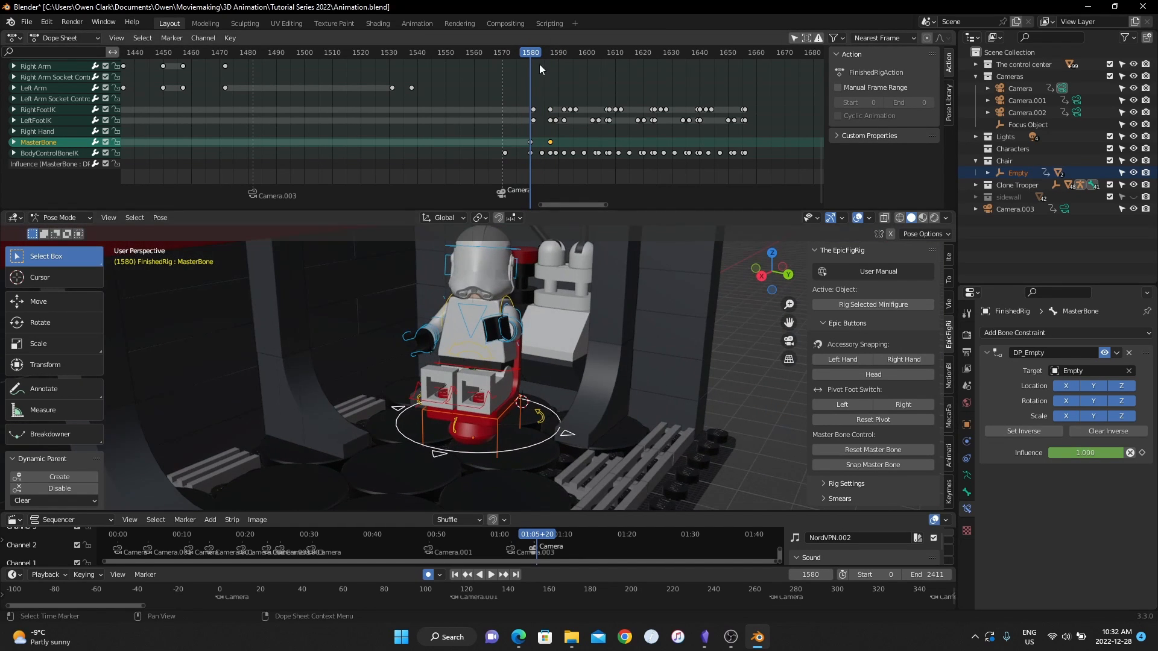
click(532, 46)
scroll(572, 277, up, 3)
middle_drag(651, 311, 572, 328)
click(457, 472)
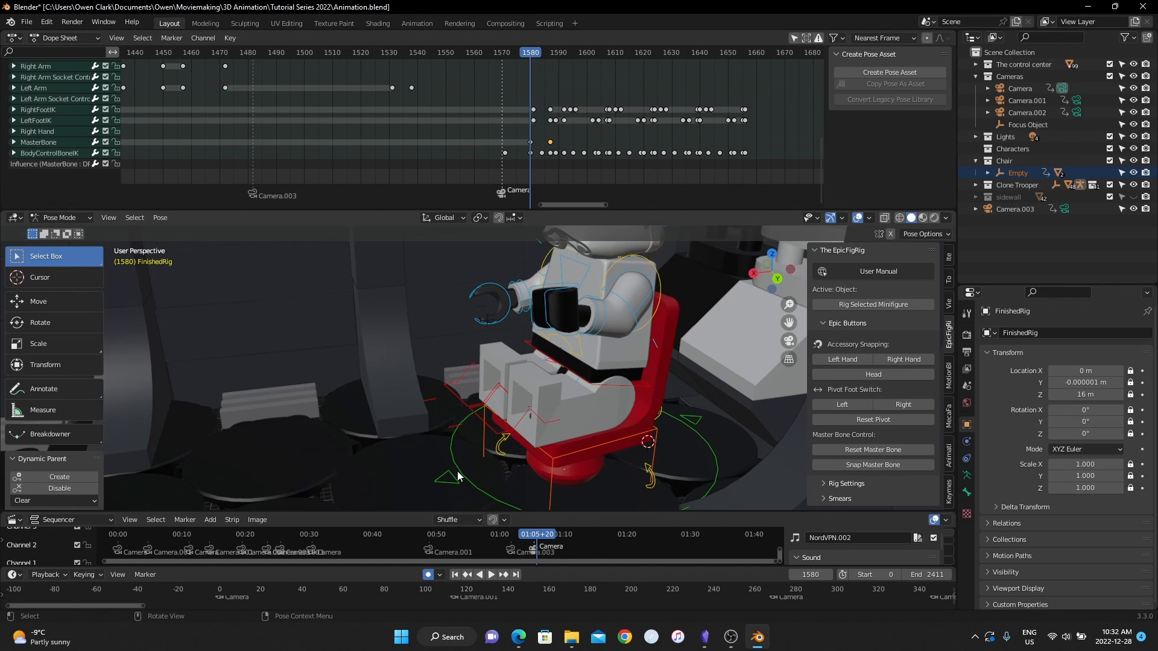
click(456, 474)
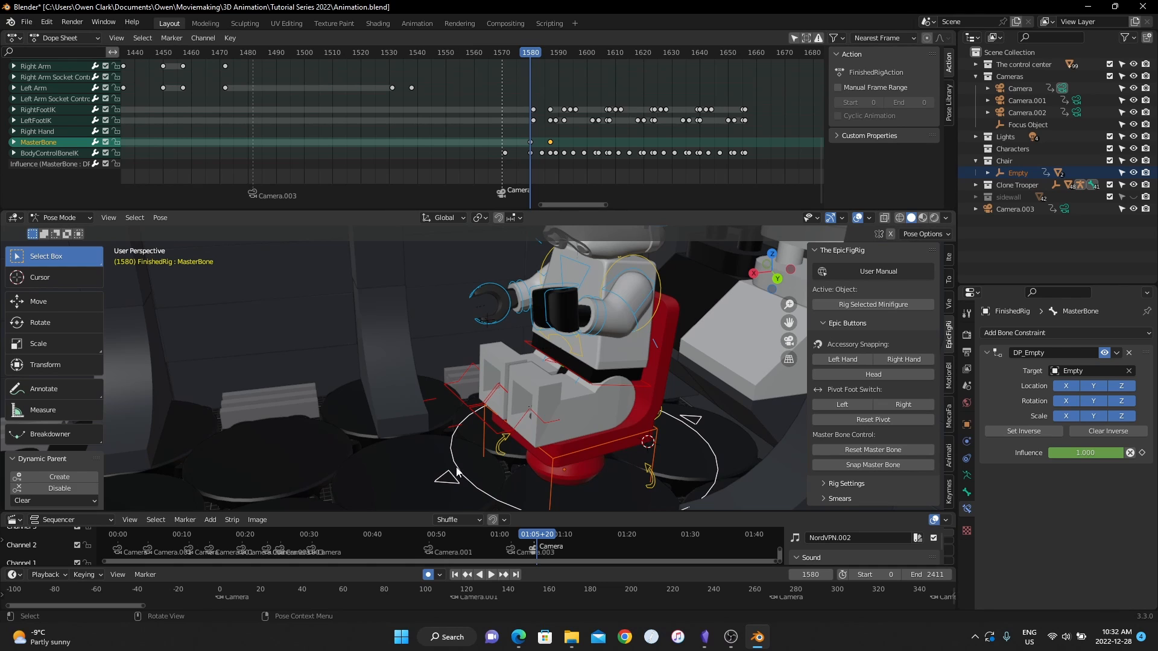
click(68, 487)
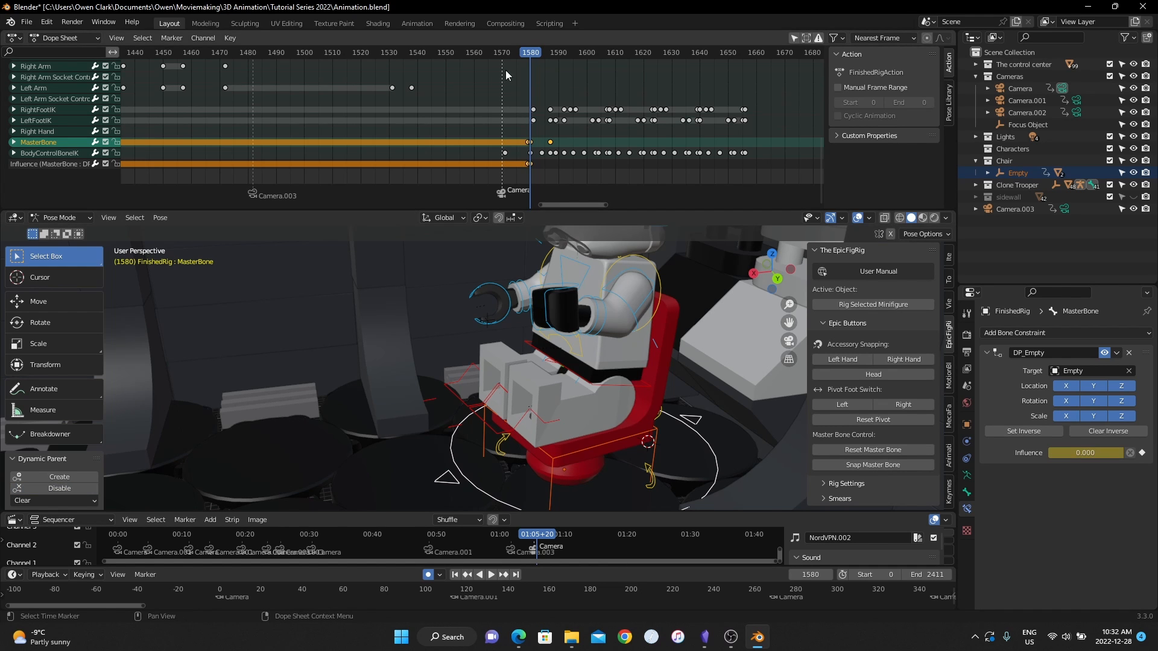
Step: Delete the MasterBone's keyframe at frame 1587
drag(526, 53, 550, 56)
click(551, 142)
key(x)
click(552, 140)
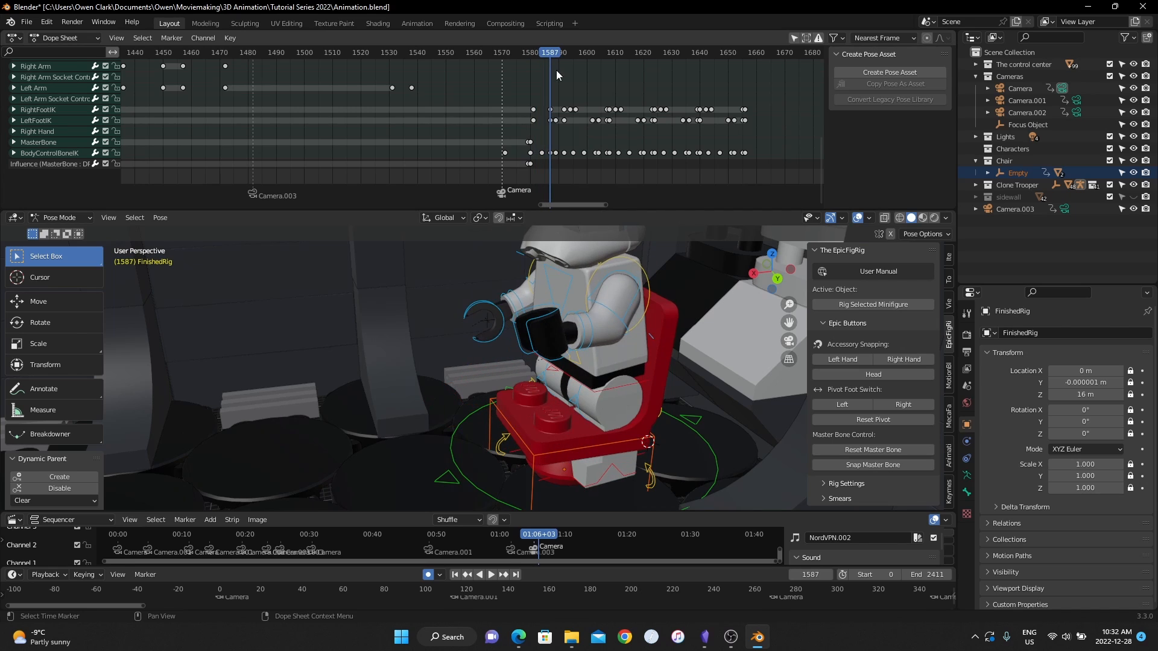
Step: Try rotating the chair's Empty in Object Mode at frame 1587
key(ctrl+Tab)
click(531, 487)
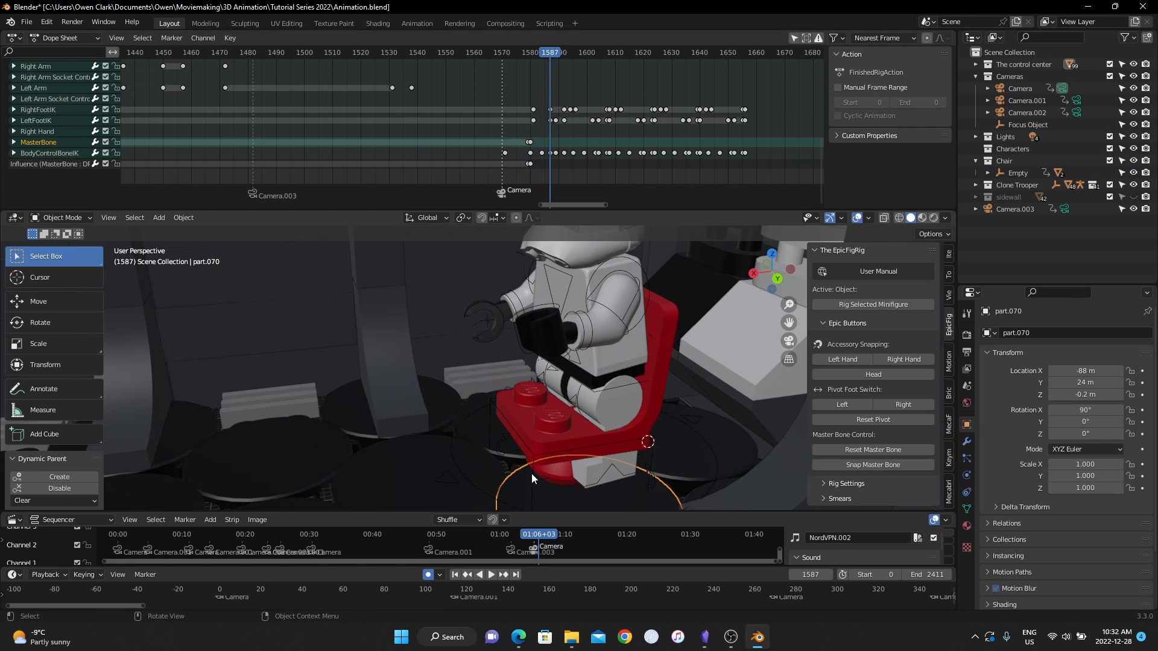
click(623, 356)
key(r)
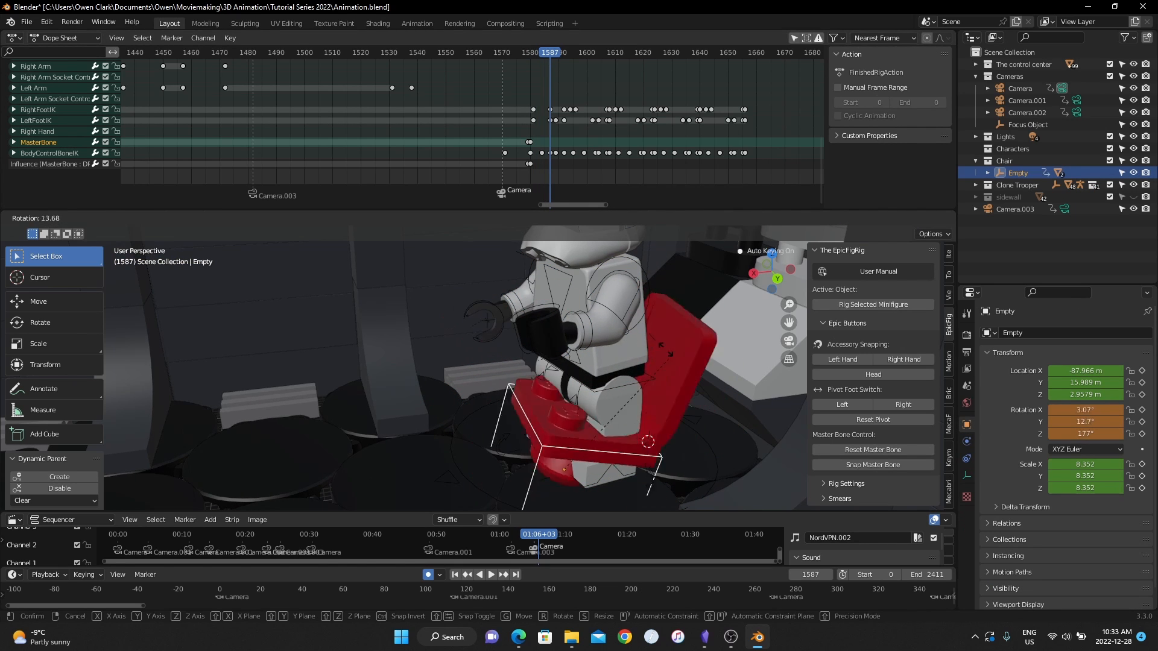
right_click(536, 394)
Step: Play the animation from frames 1572 and 1577 to examine how the trooper leaves the chair and starts walking
click(454, 449)
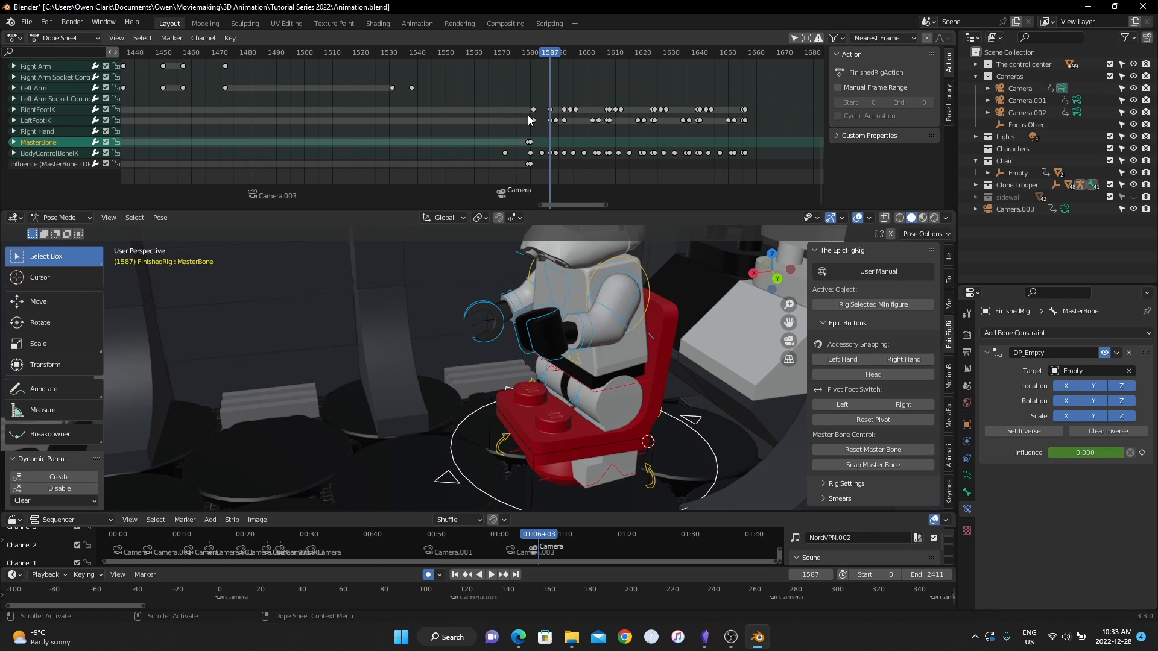
click(529, 52)
drag(546, 52, 508, 34)
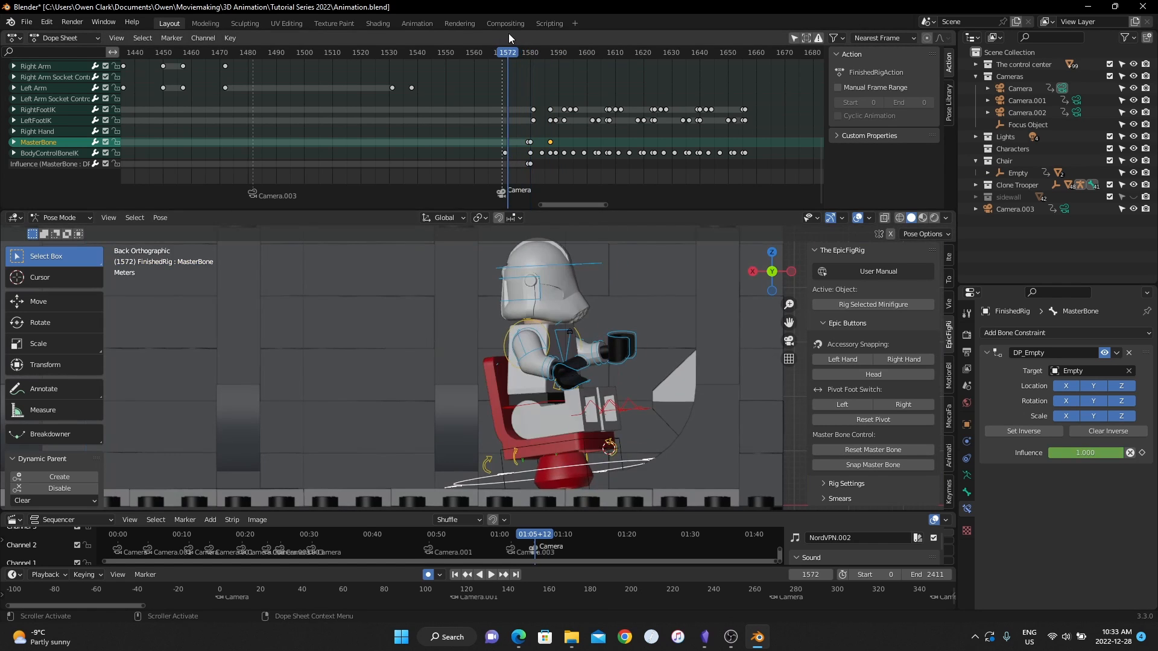
key(space)
key(space)
click(527, 54)
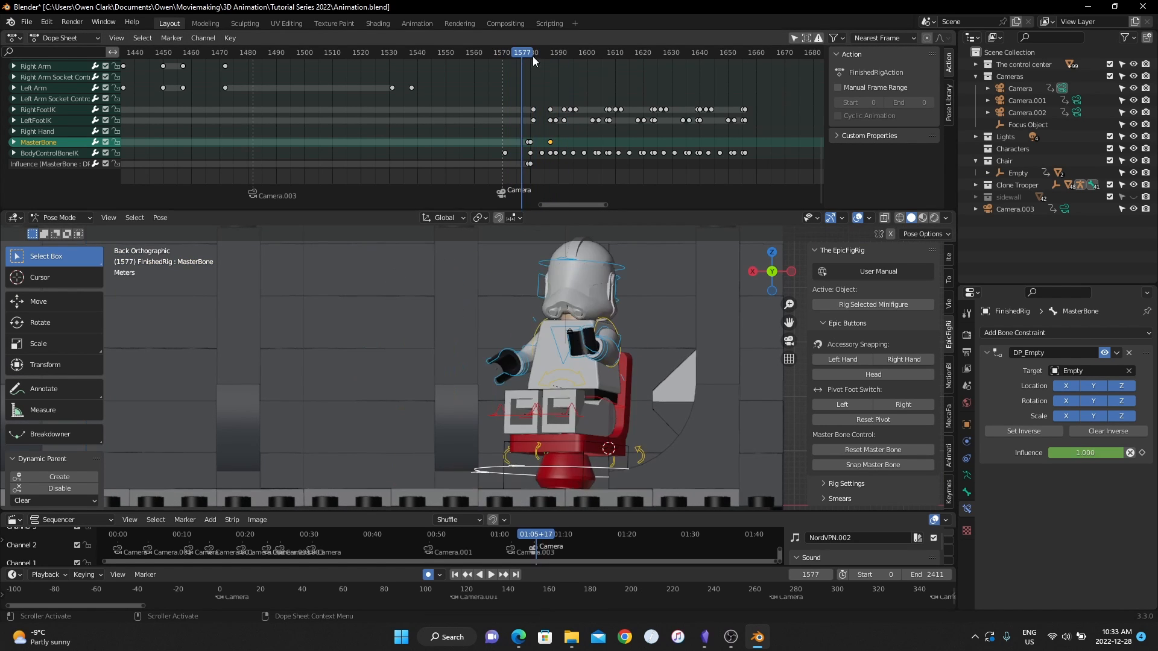
key(space)
key(space)
click(596, 471)
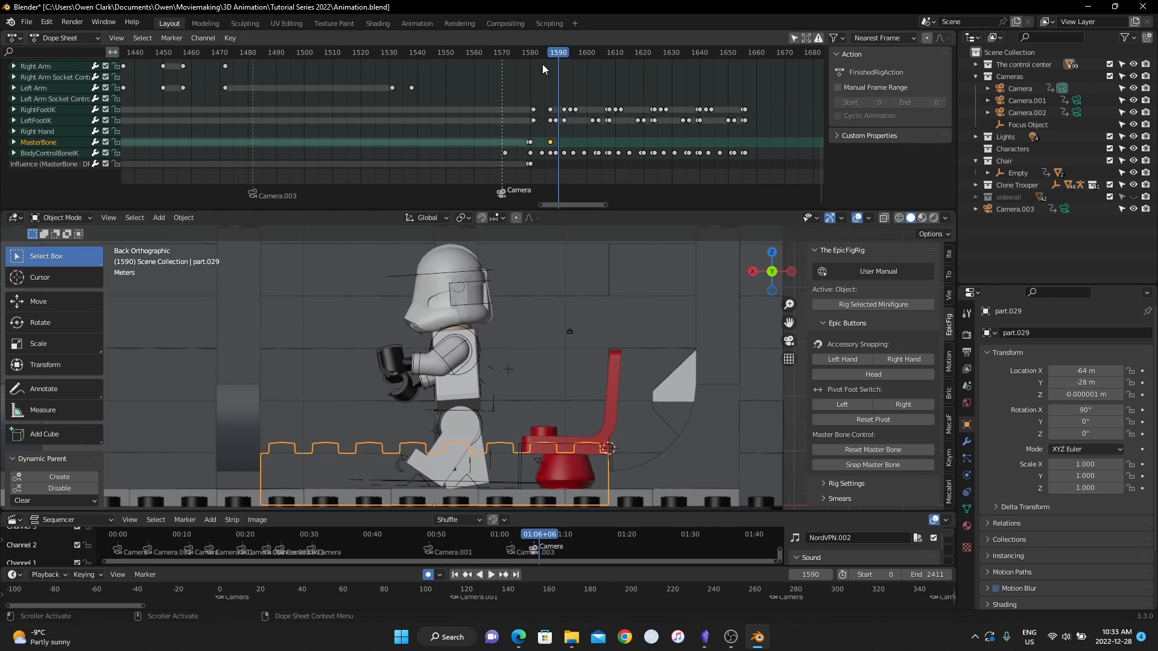
Step: Rotate the chair's Empty in Object Mode at frame 1603
click(522, 459)
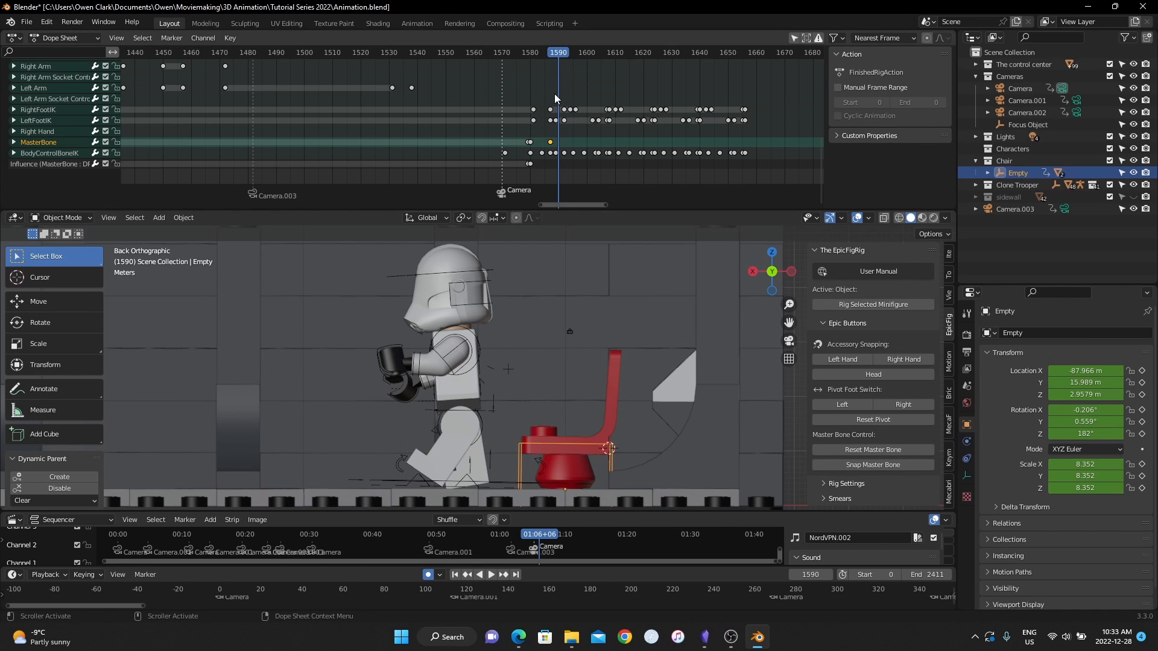
drag(555, 55, 531, 52)
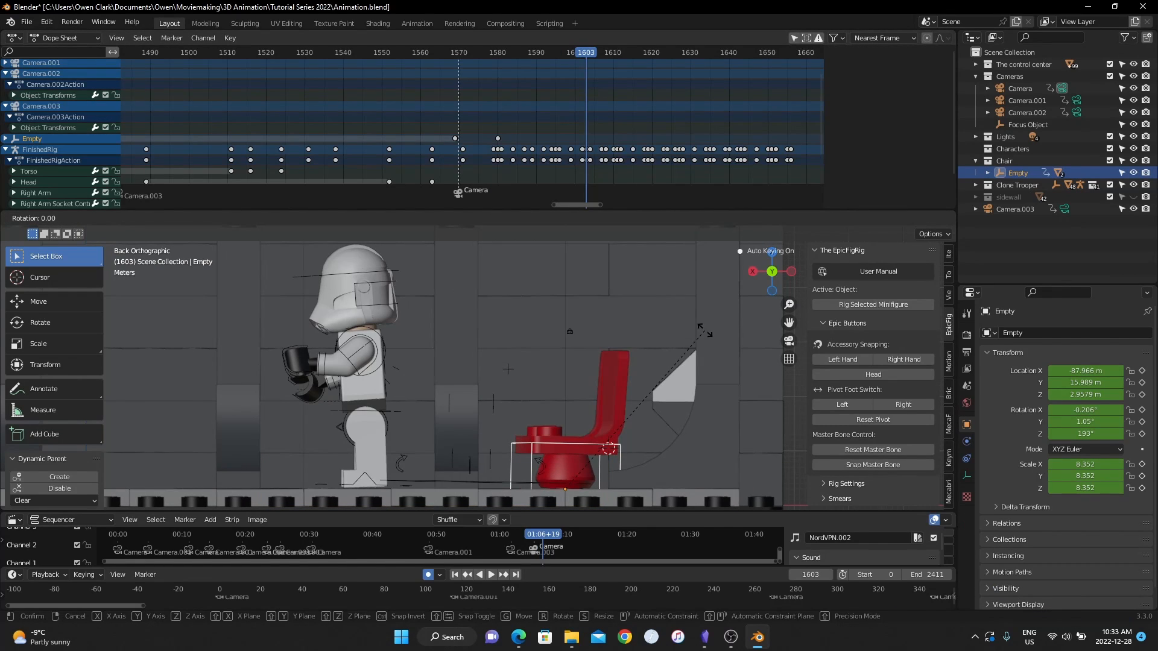
click(474, 476)
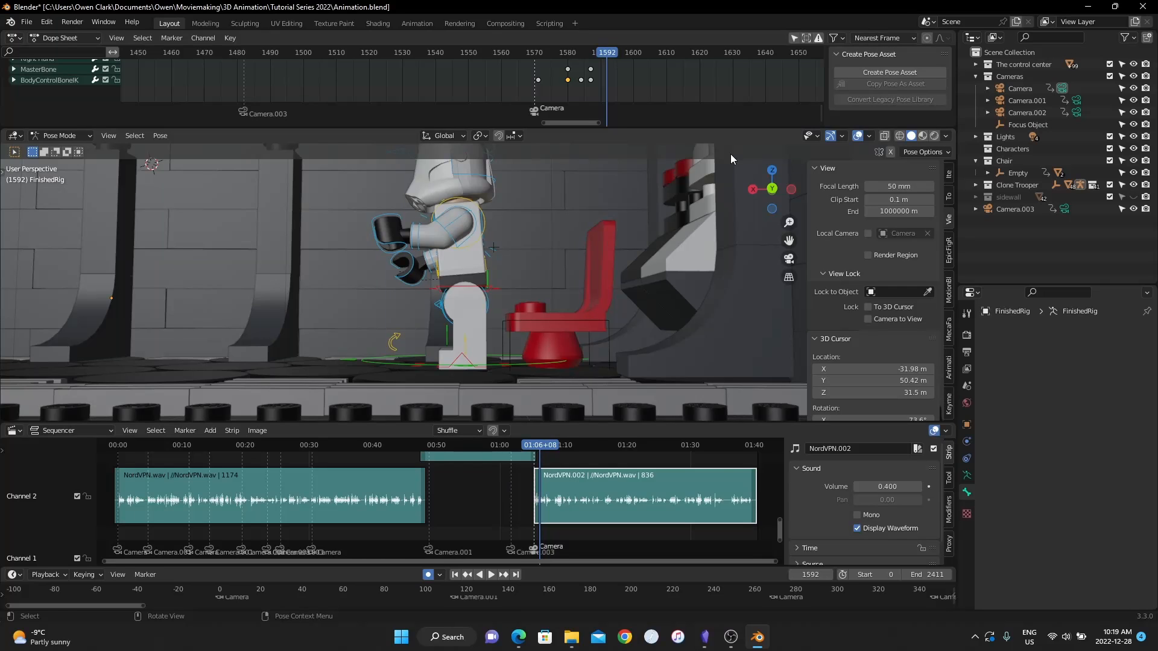
Step: Keyframe LeftFootIK at frame 1587, and move it about 8 m forward at frame 1589 to begin the first step
mouse_move(590, 48)
mouse_down()
mouse_move(552, 55)
mouse_move(590, 69)
mouse_move(576, 53)
mouse_move(591, 59)
mouse_up()
key(ctrl+z)
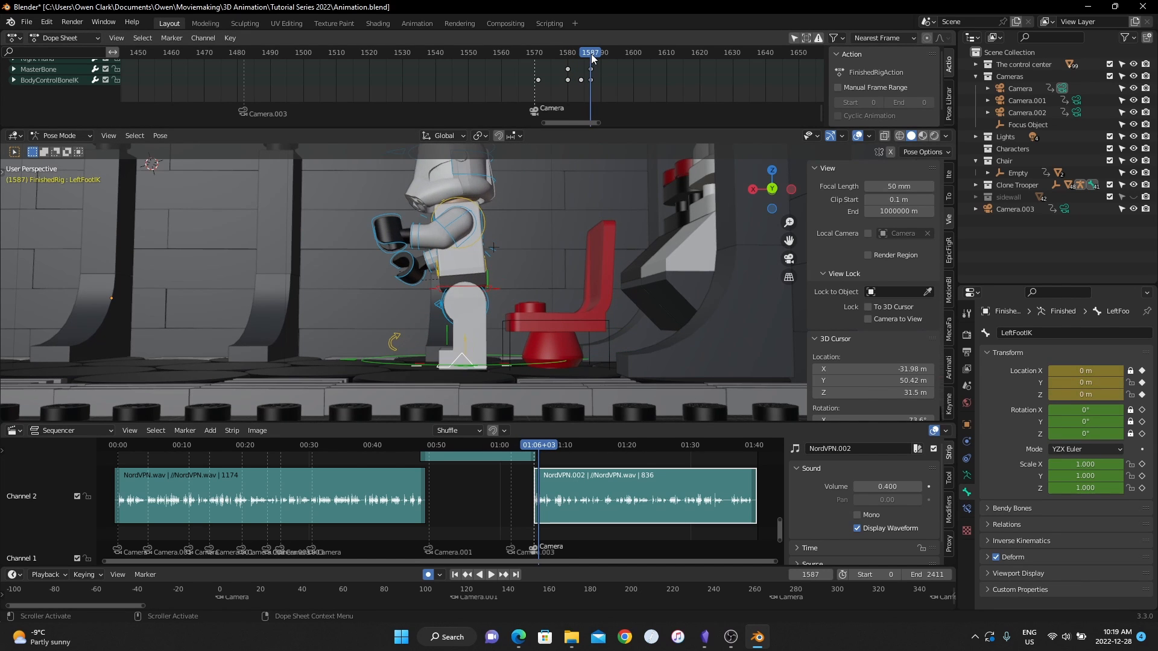
key(i)
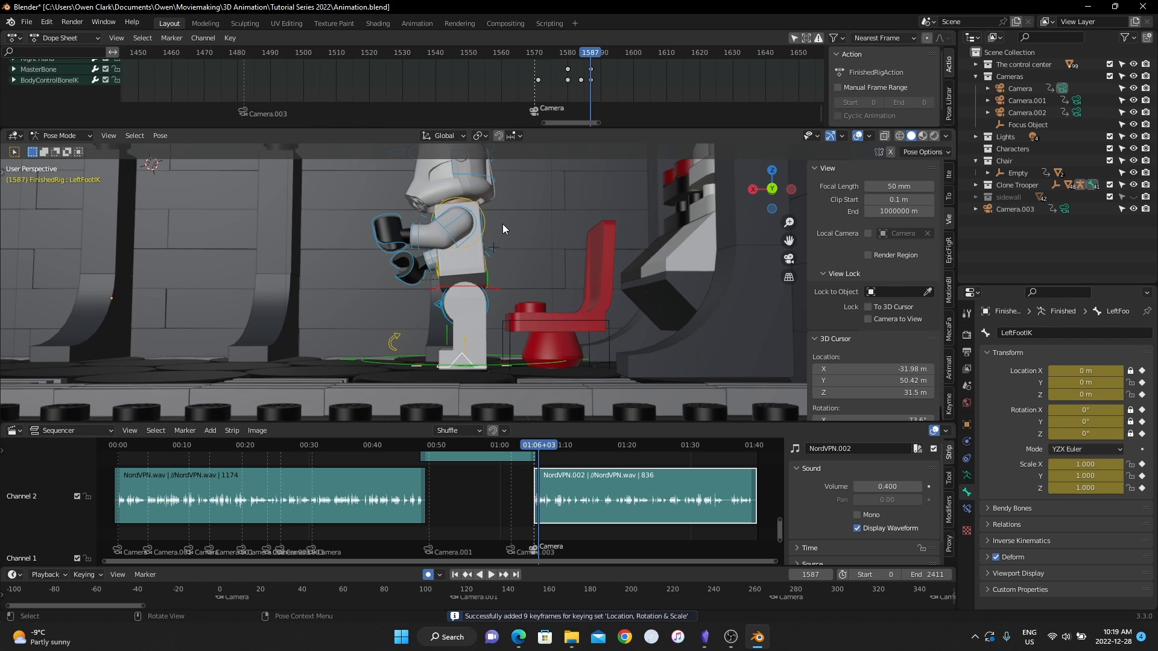
key(Right)
key(Right)
key(g)
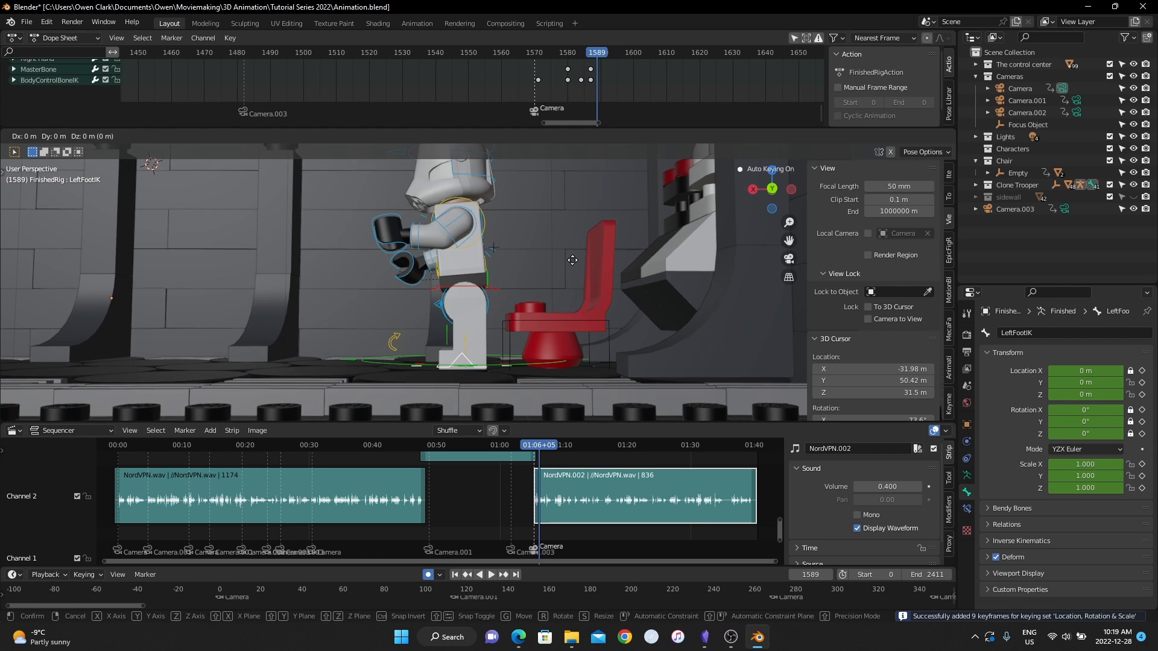
click(523, 260)
Step: Move BodyControlBoneIK about 0.61 m forward and 0.18 m up at frame 1589, and reselect LeftFootIK at that frame
scroll(533, 233, up, 3)
click(536, 233)
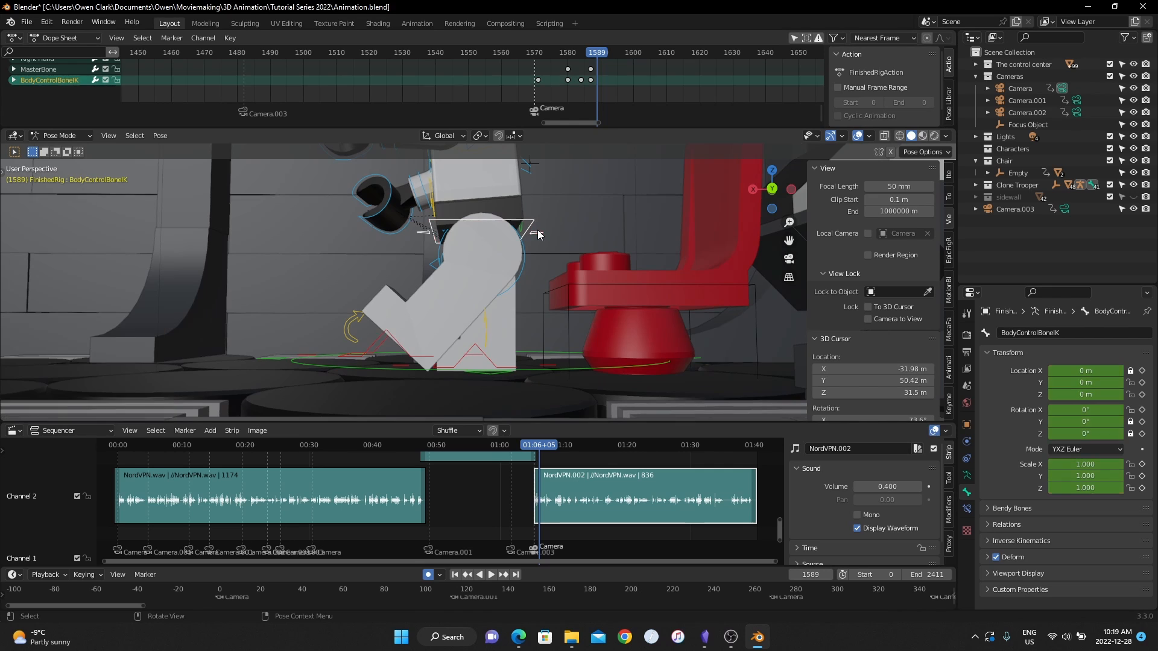
key(g)
click(389, 334)
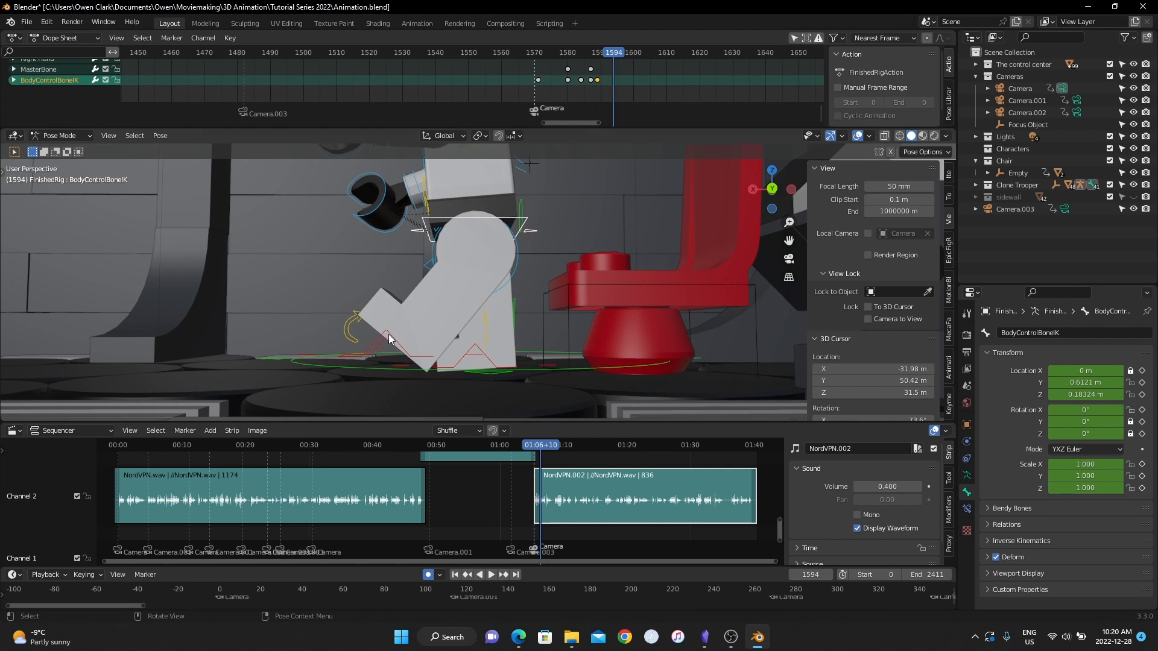
key(Right)
key(Right)
key(Right)
key(Right)
key(Right)
click(388, 334)
drag(599, 54, 598, 53)
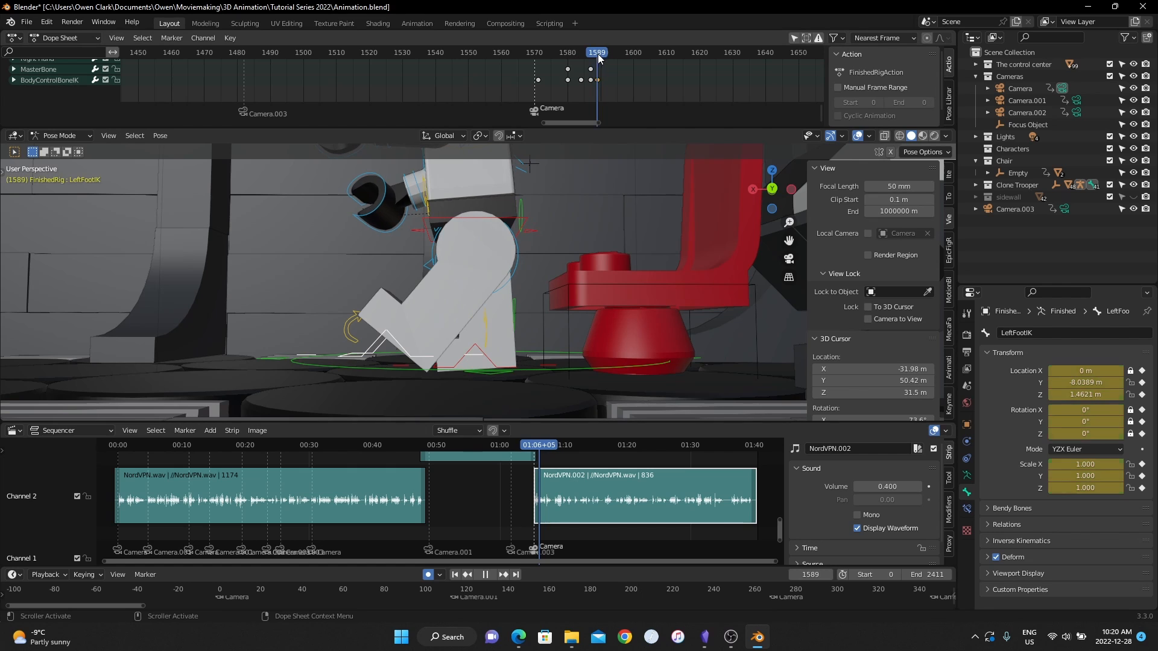
middle_drag(446, 335, 493, 285)
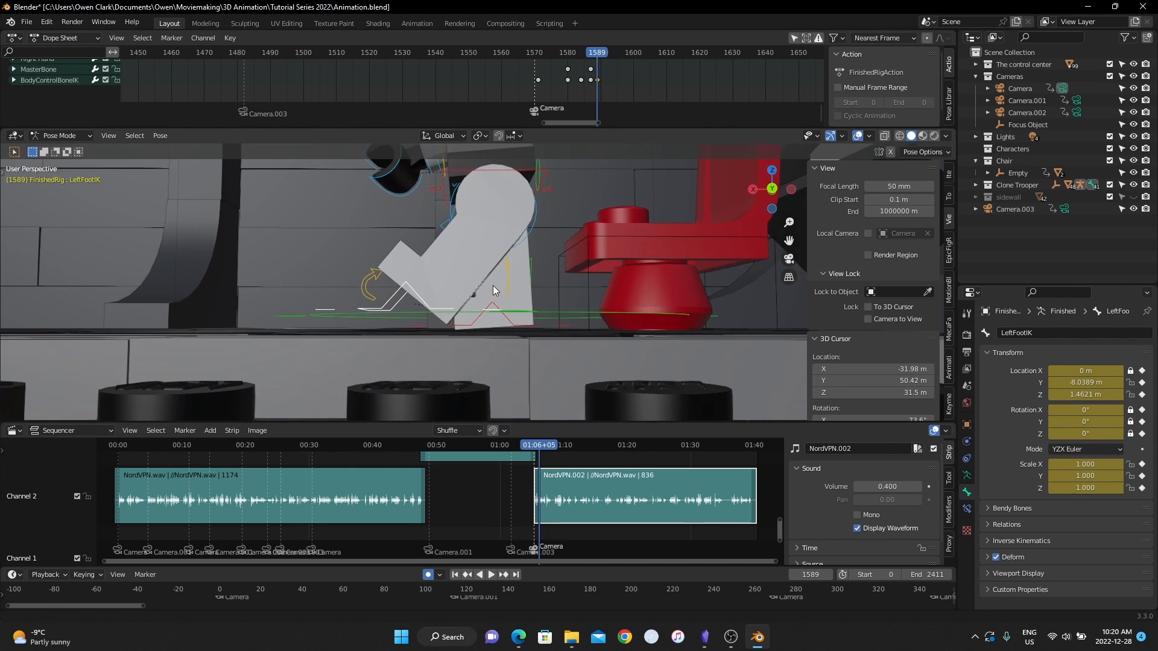
click(493, 284)
key(g)
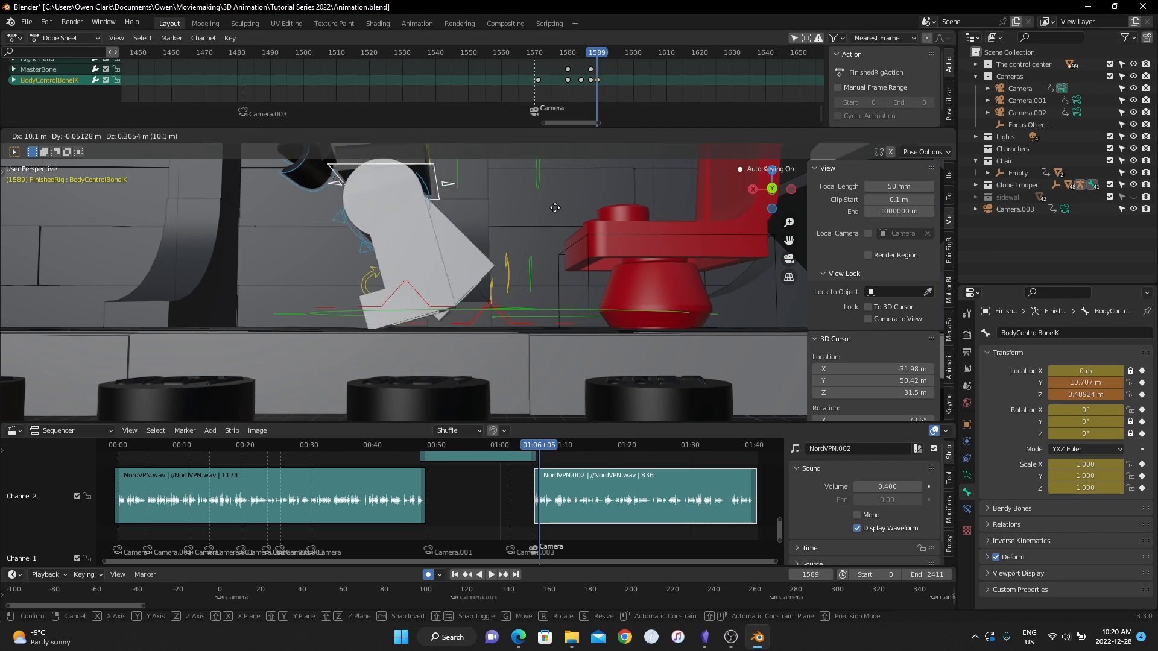
right_click(513, 214)
key(ctrl+z)
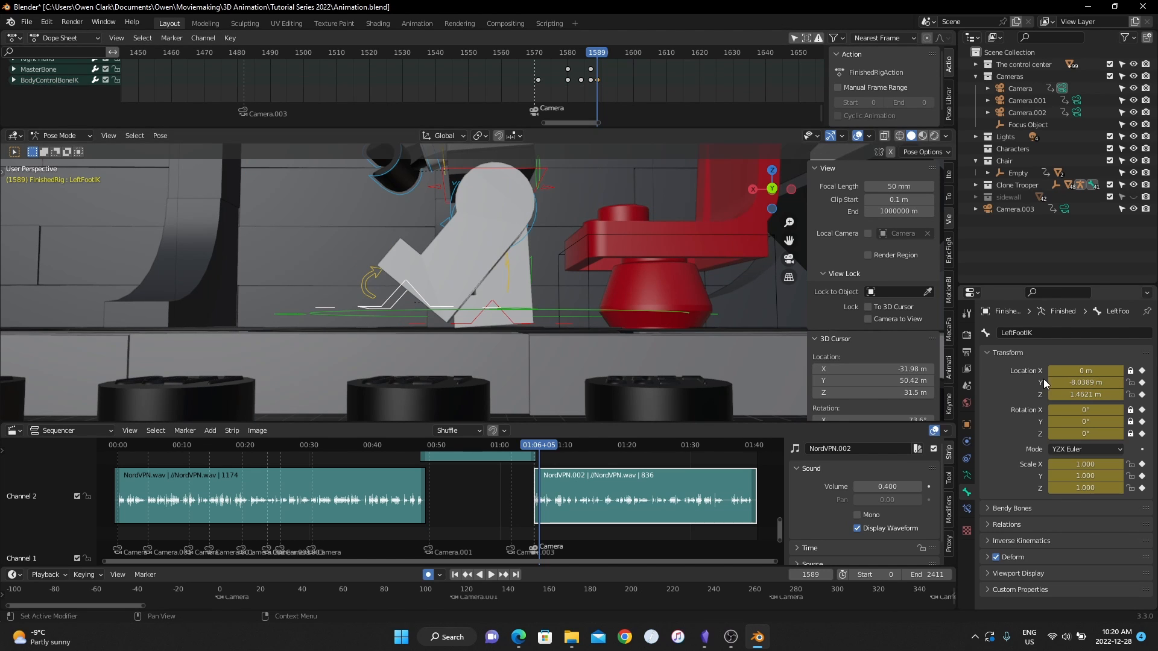
Step: Set LeftFootIK's Z location to 0 m at frame 1589 and lock the Z location of both foot IK bones
click(1079, 394)
text(0)
key(Return)
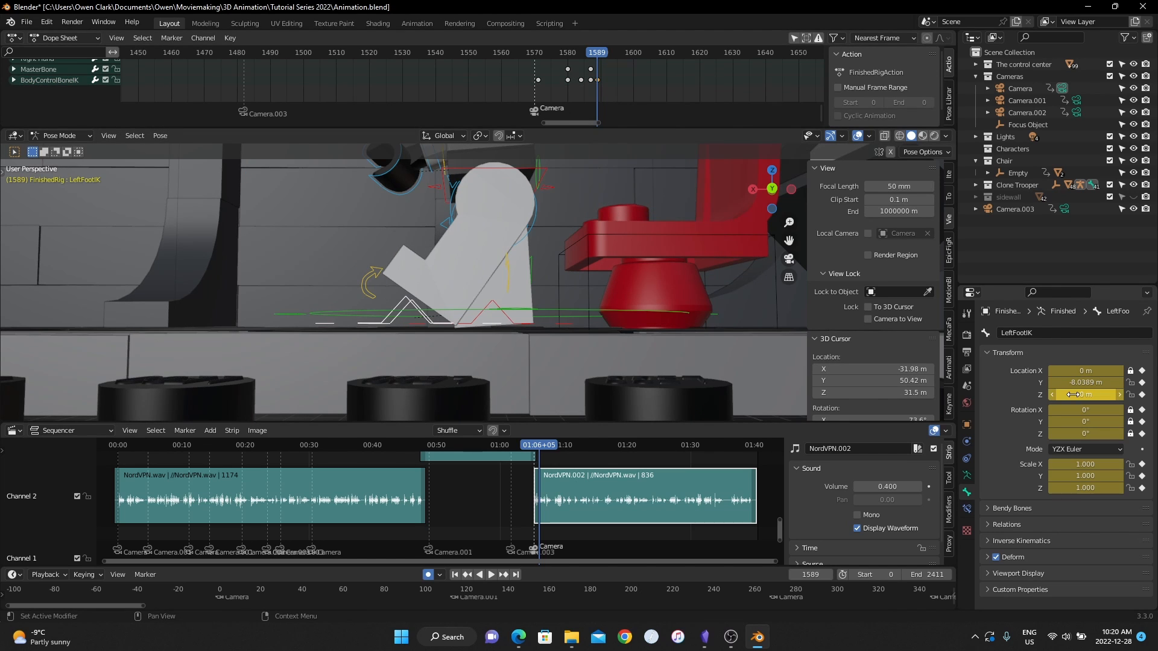
click(517, 322)
click(1130, 395)
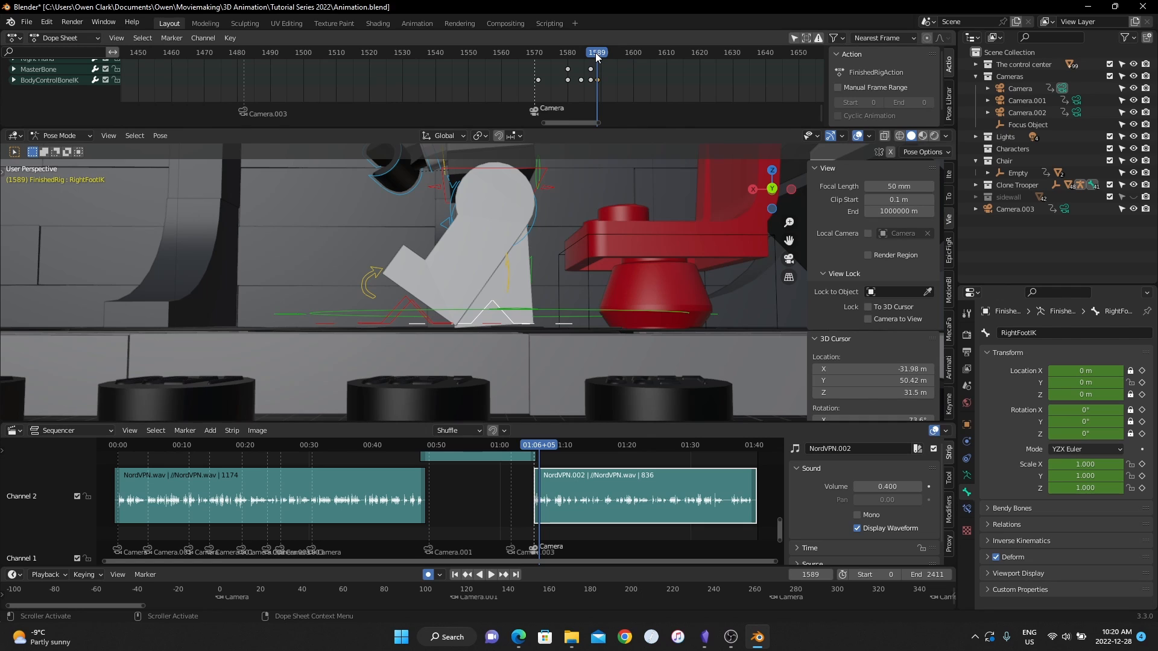
key(Right)
key(Right)
click(407, 299)
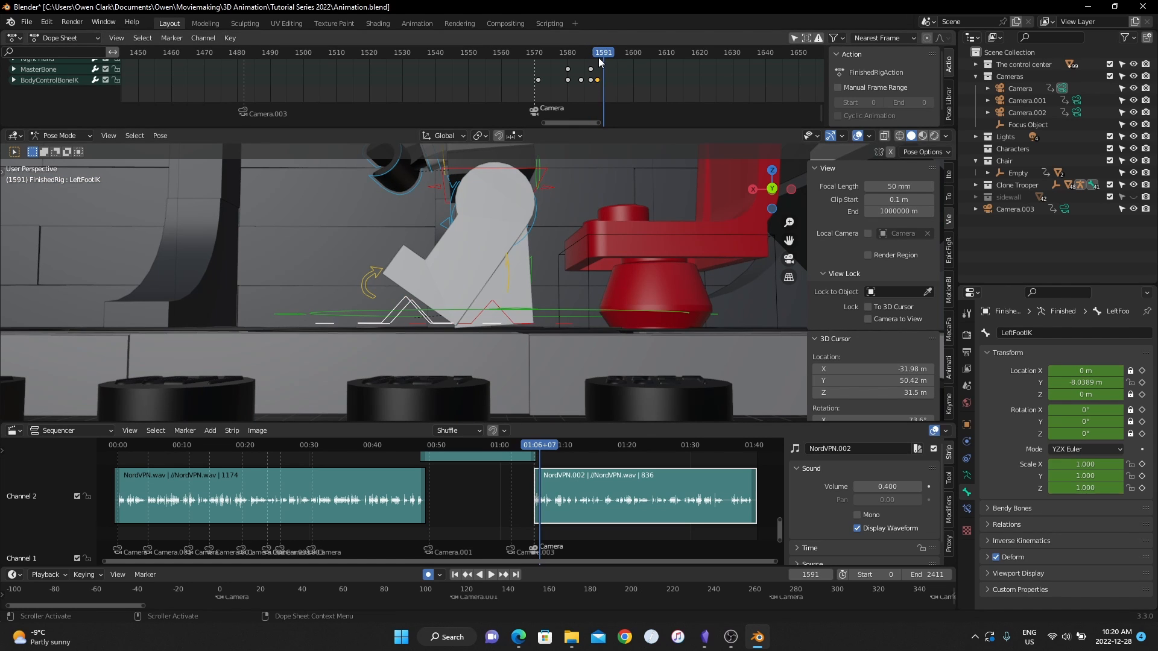
key(Left)
key(Left)
key(g)
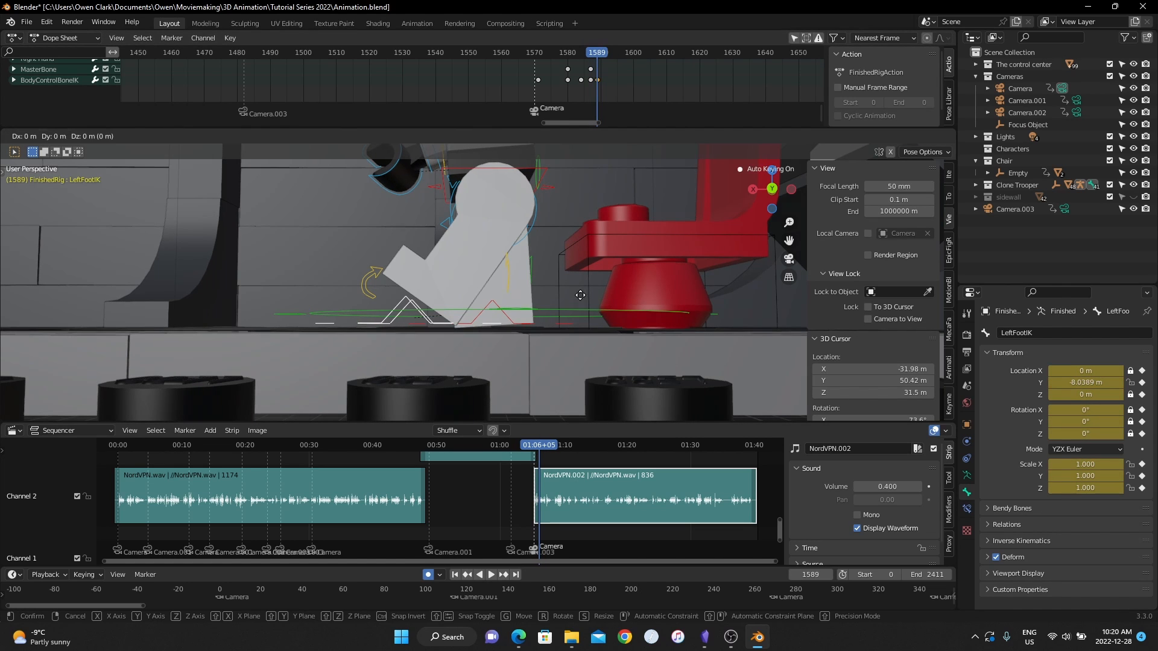
key(Escape)
Step: Move BodyControlBoneIK about 8.4 m forward and 0.24 m down at frame 1595 so the weight shifts onto the left foot
click(444, 191)
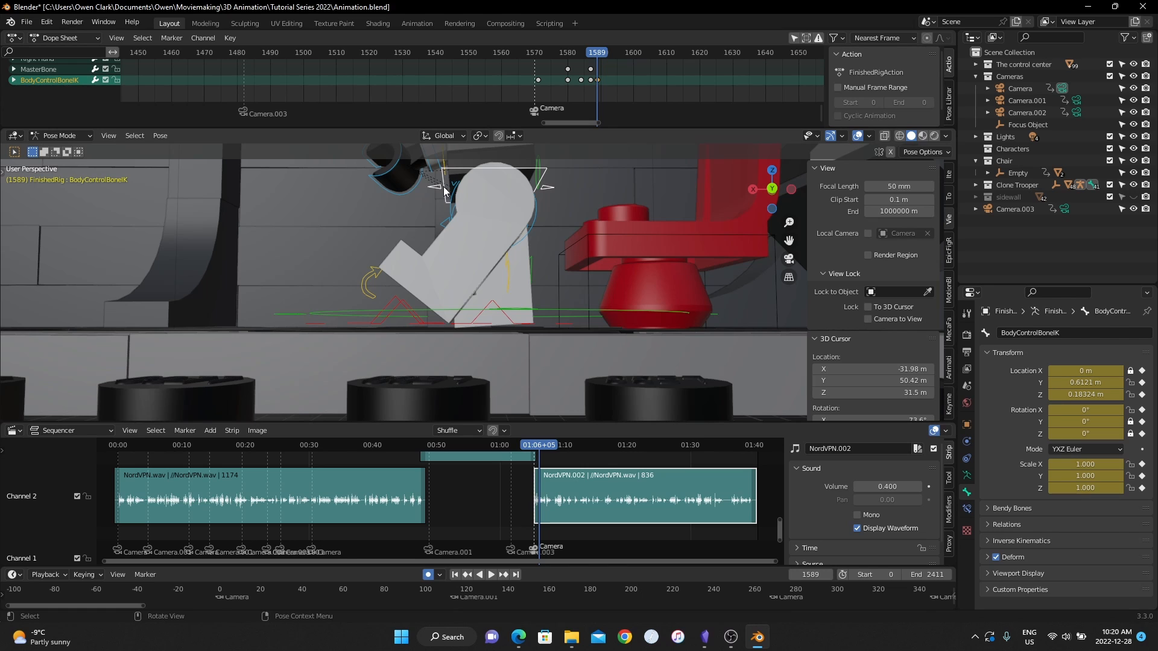
key(Right)
key(Right)
key(Right)
key(Right)
key(Right)
key(Right)
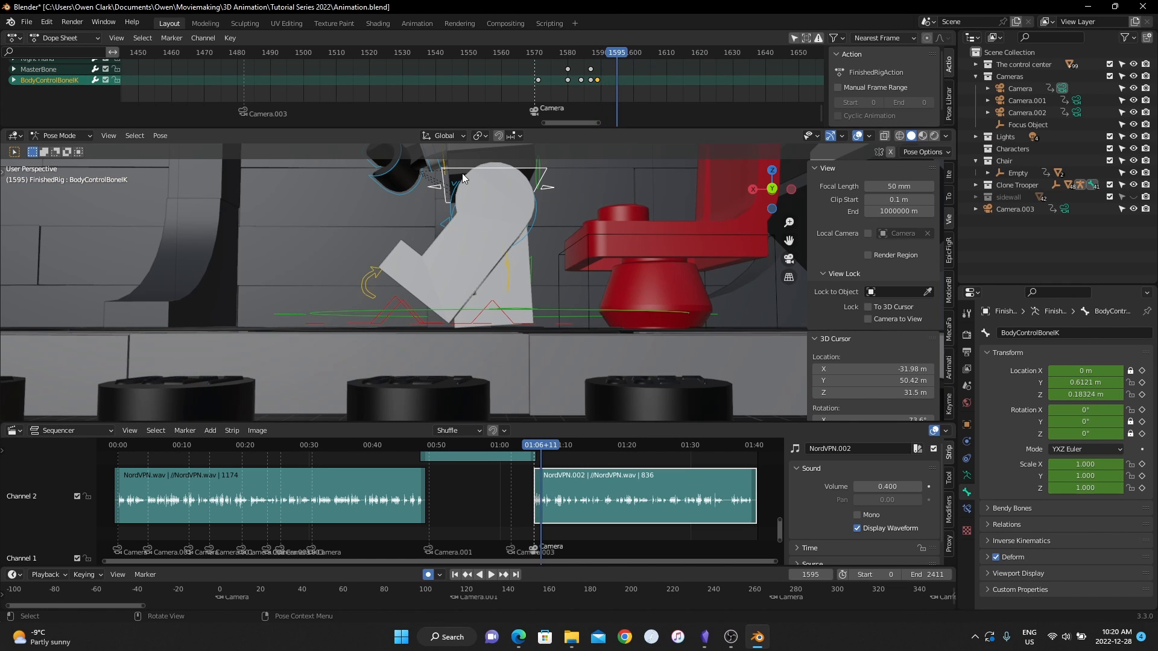
key(g)
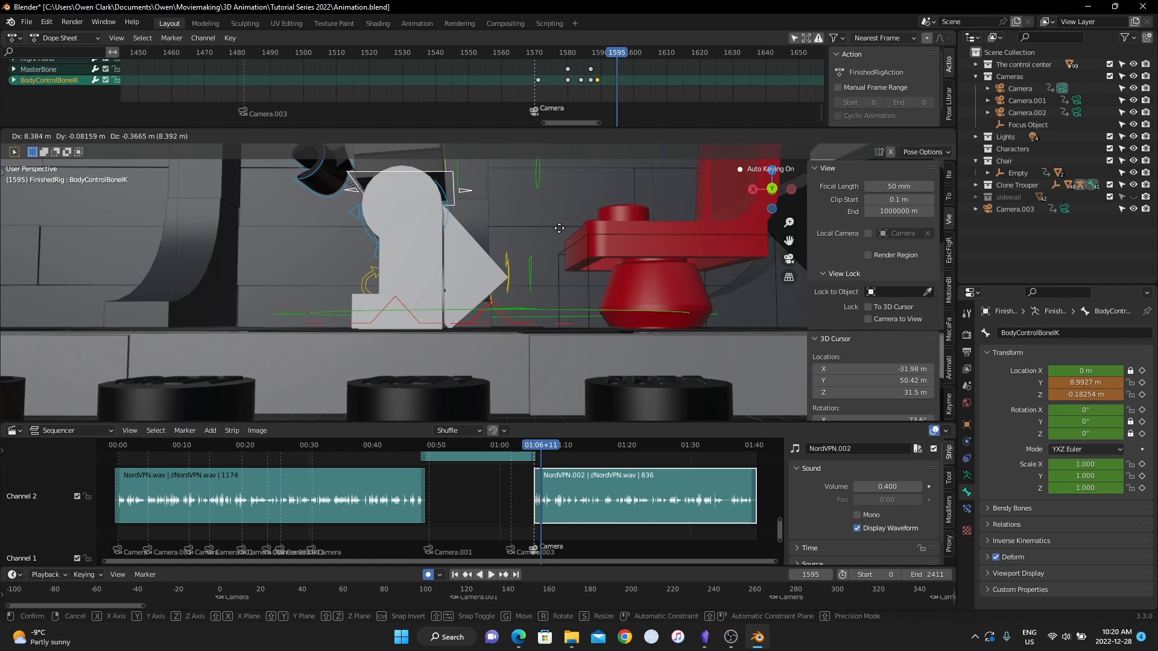
click(559, 228)
Step: Raise BodyControlBoneIK about 0.7 m at the in-between frame 1592 and play back the first step
click(606, 53)
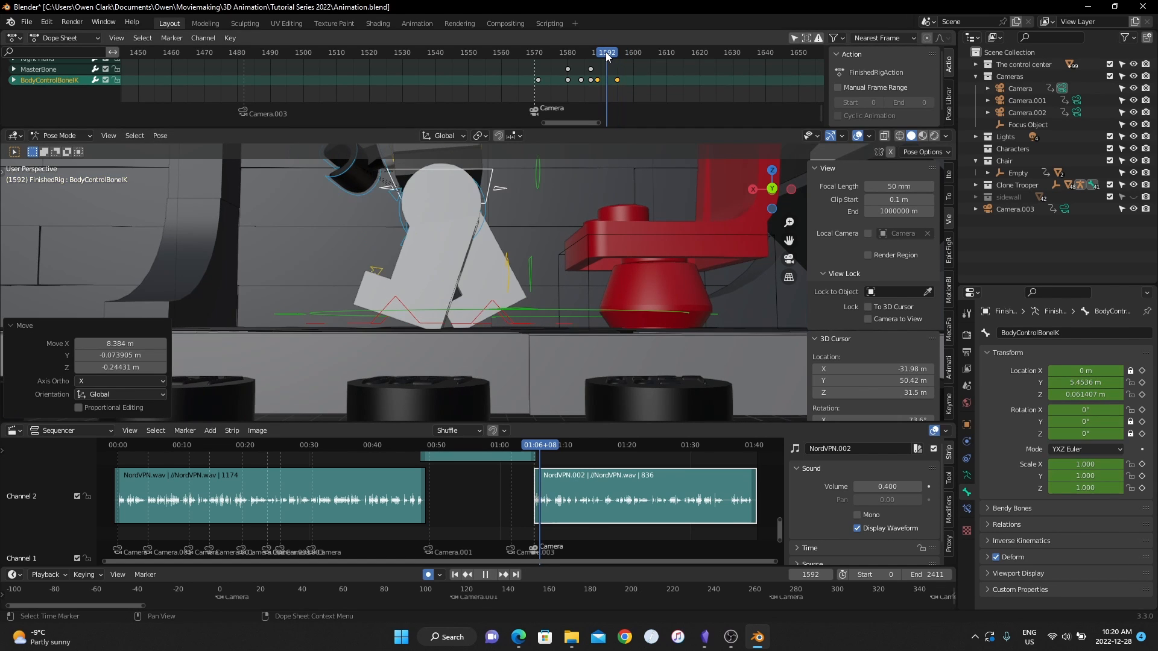
key(g)
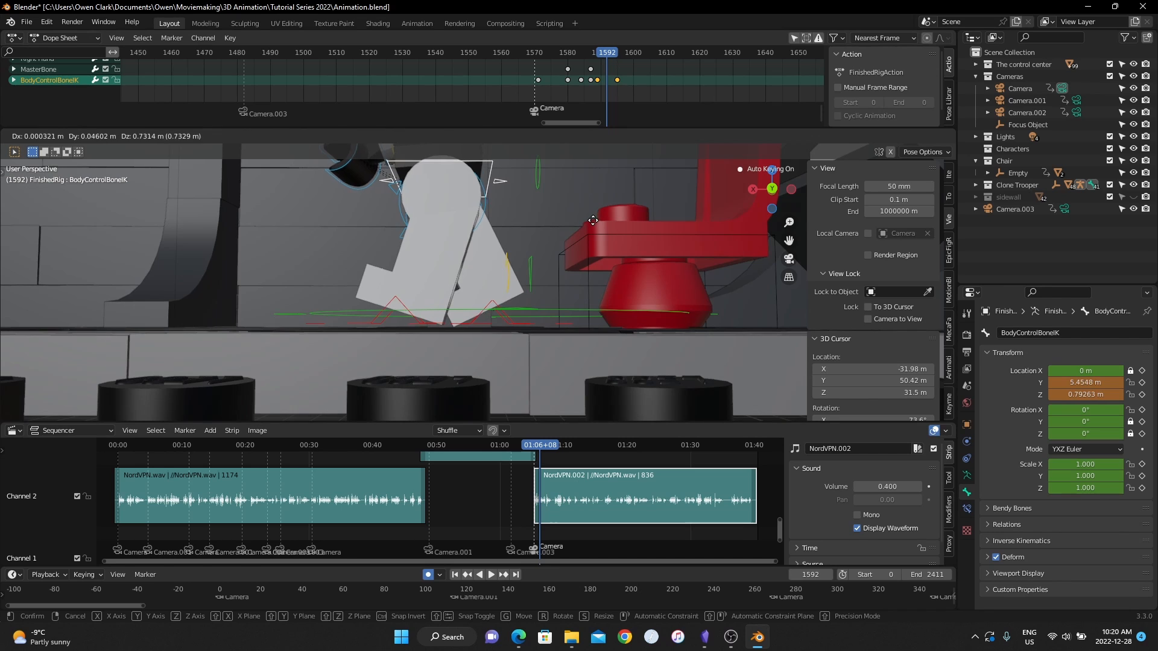
click(592, 220)
click(573, 53)
key(space)
key(space)
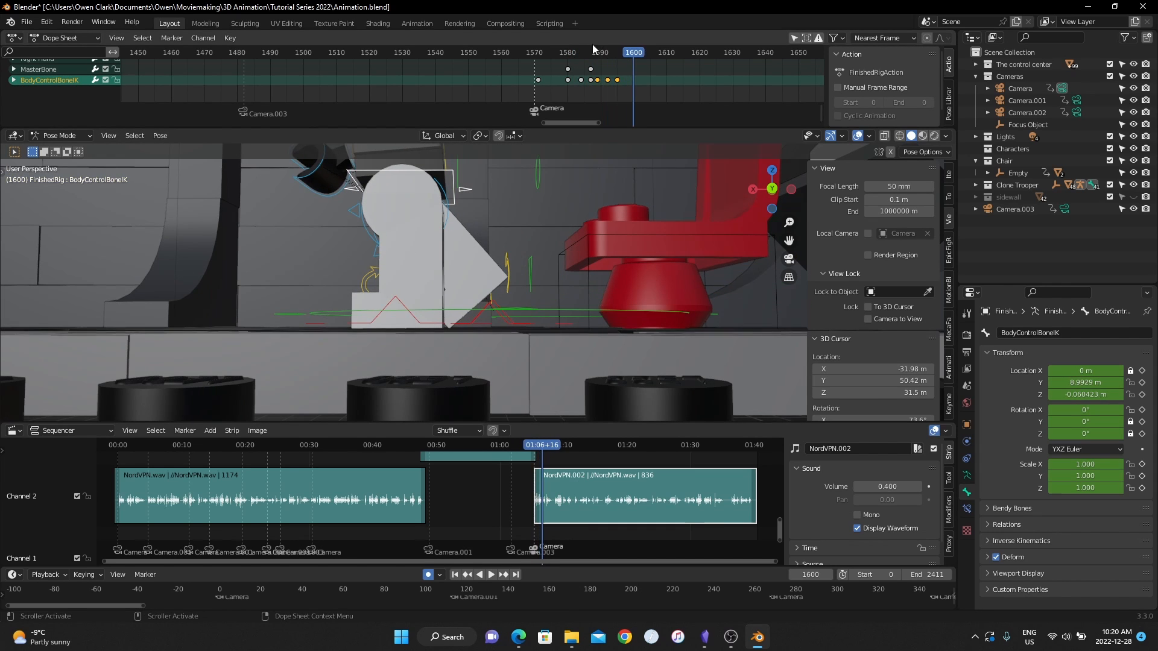
Step: Keyframe RightFootIK's location, rotation and scale at frame 1594
click(617, 53)
click(518, 325)
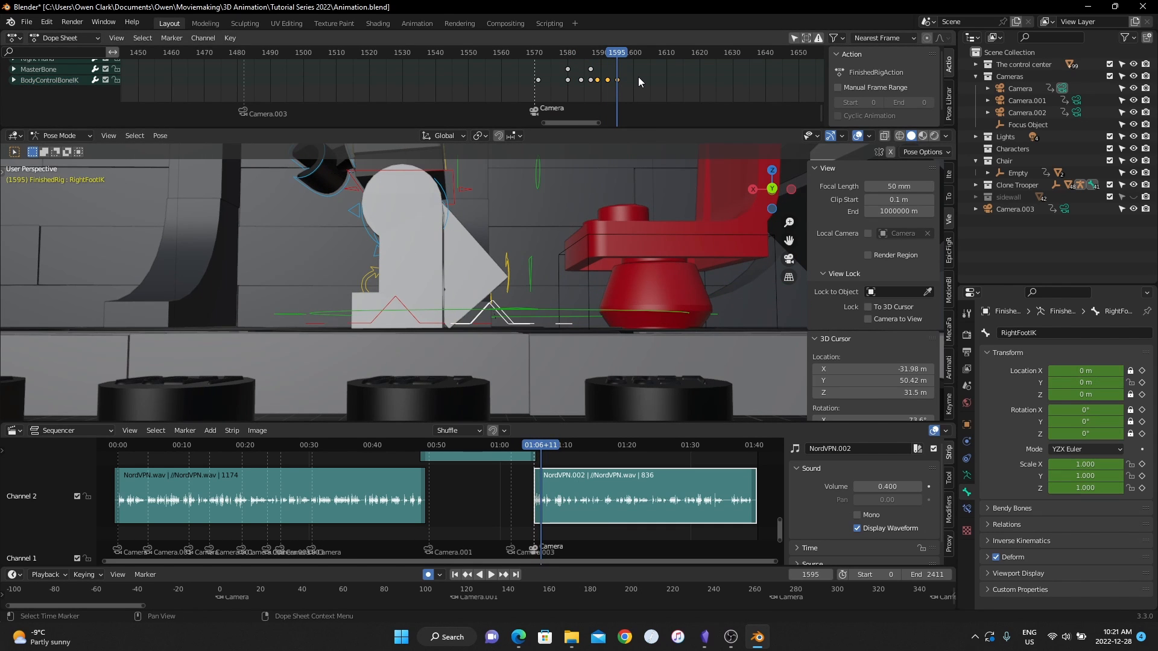
key(Left)
key(Right)
key(Left)
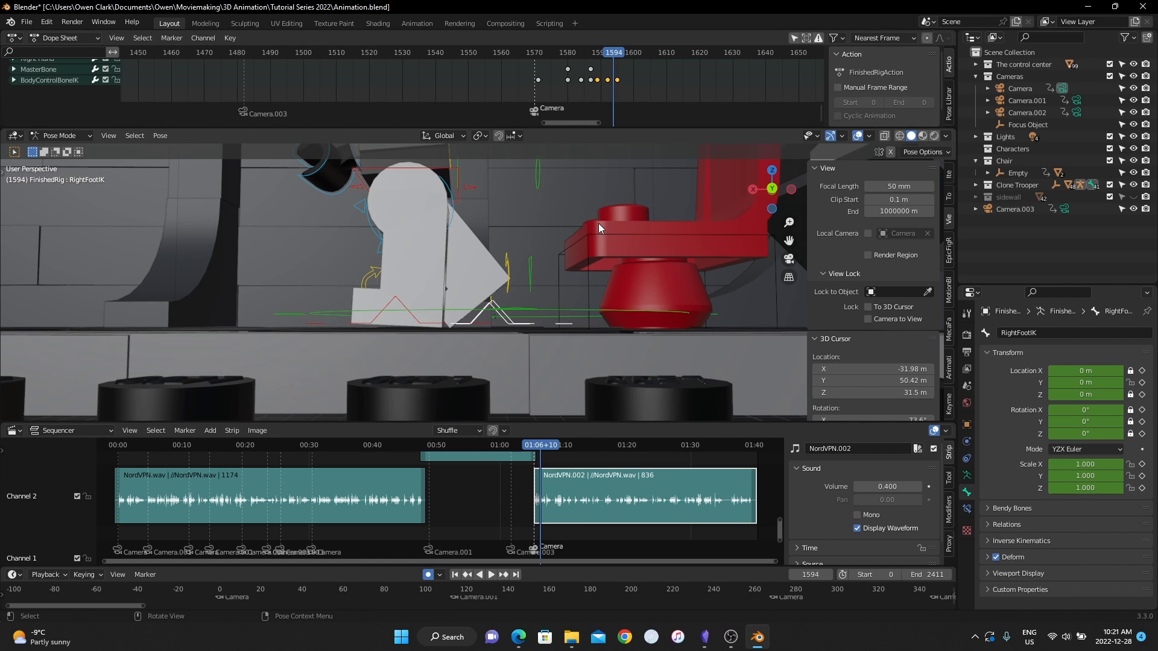
key(i)
Step: Move RightFootIK forward past the left foot at frame 1596, to a Y location of about -18.7 m
key(Right)
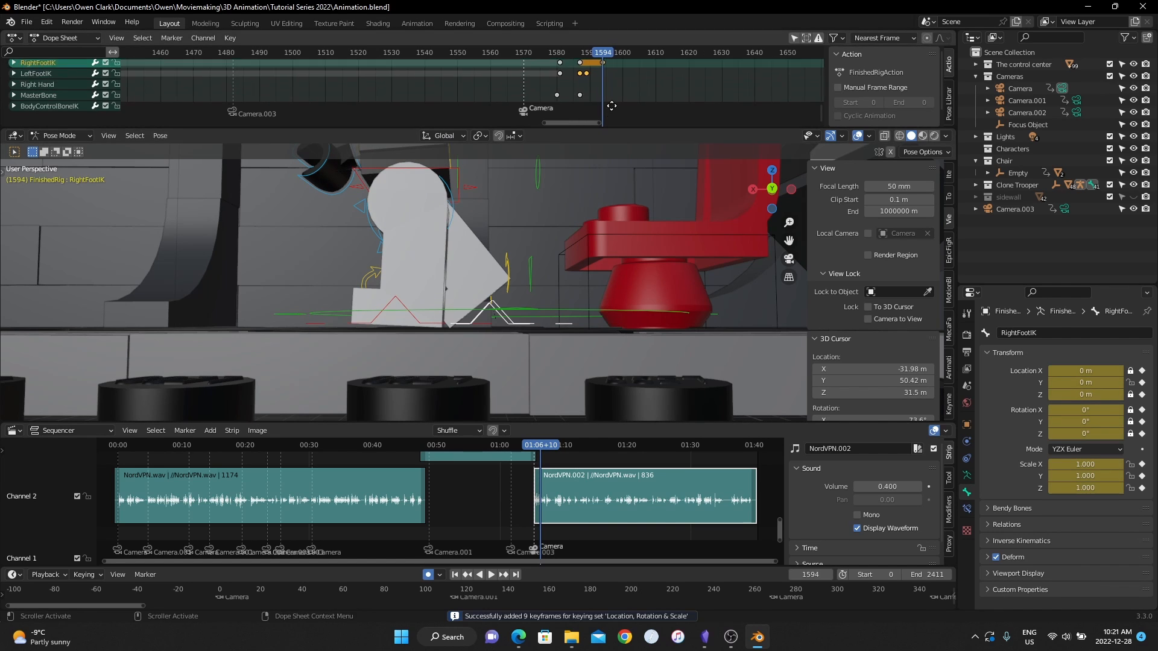
key(Right)
key(g)
click(420, 256)
shift+middle_drag(421, 256, 558, 277)
key(g)
click(509, 270)
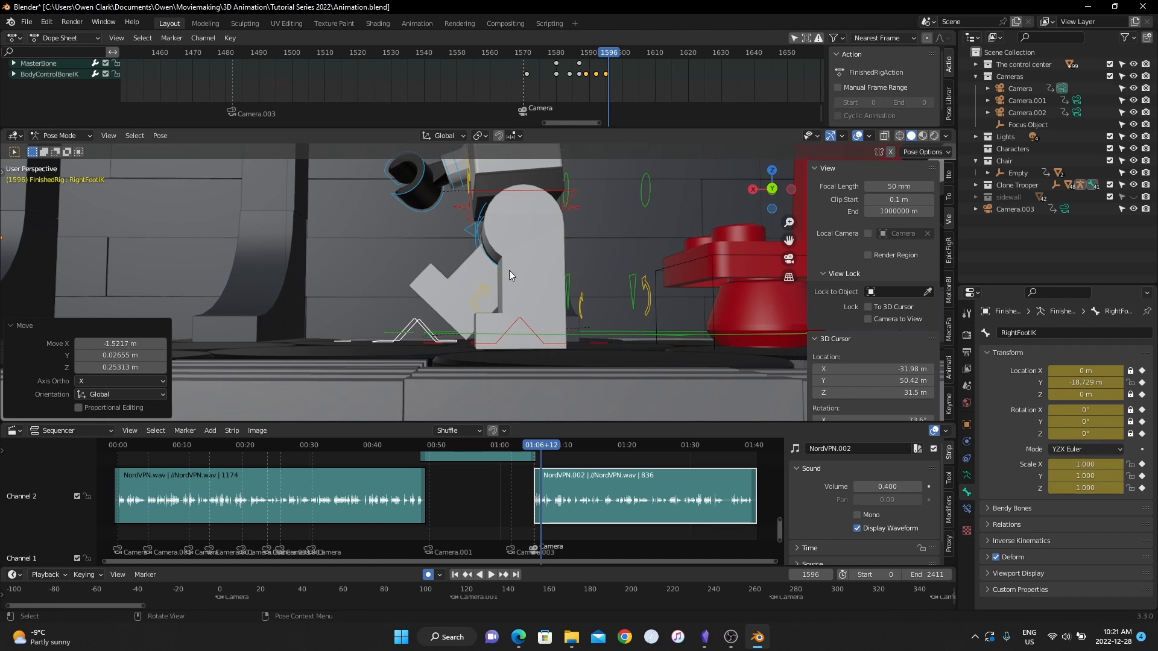
key(g)
key(Escape)
Step: Move BodyControlBoneIK about 10.3 m forward at frame 1603 so the body follows the right foot
click(476, 199)
key(Right)
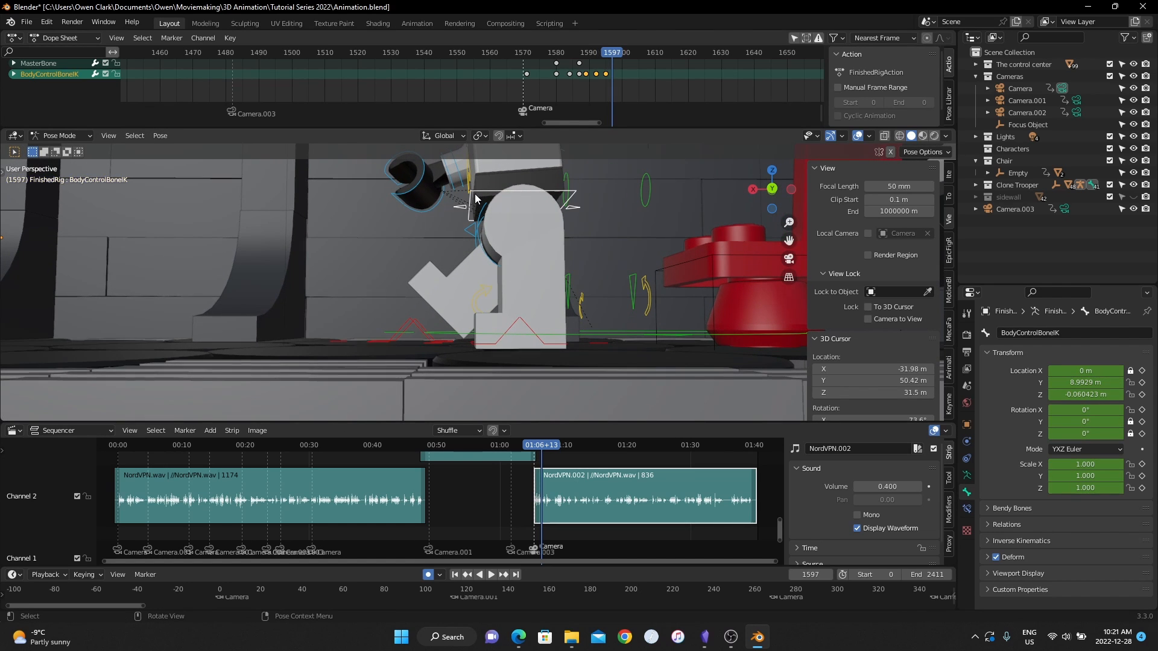
key(Right)
key(Right)
key(Right)
key(Right)
key(Right)
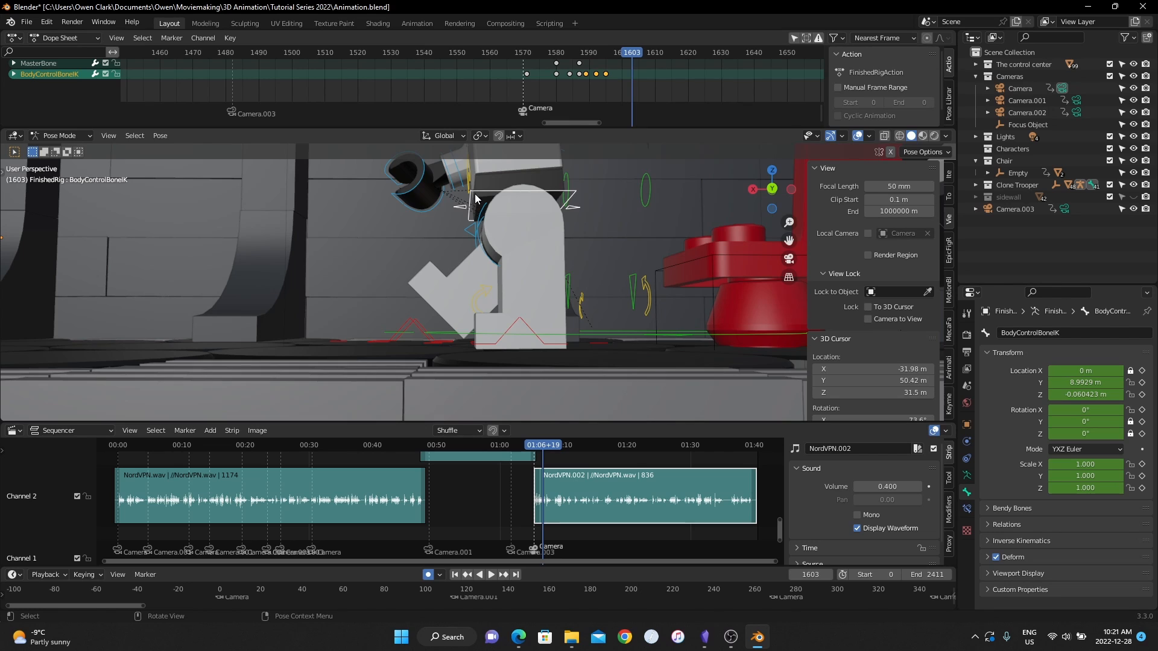
key(g)
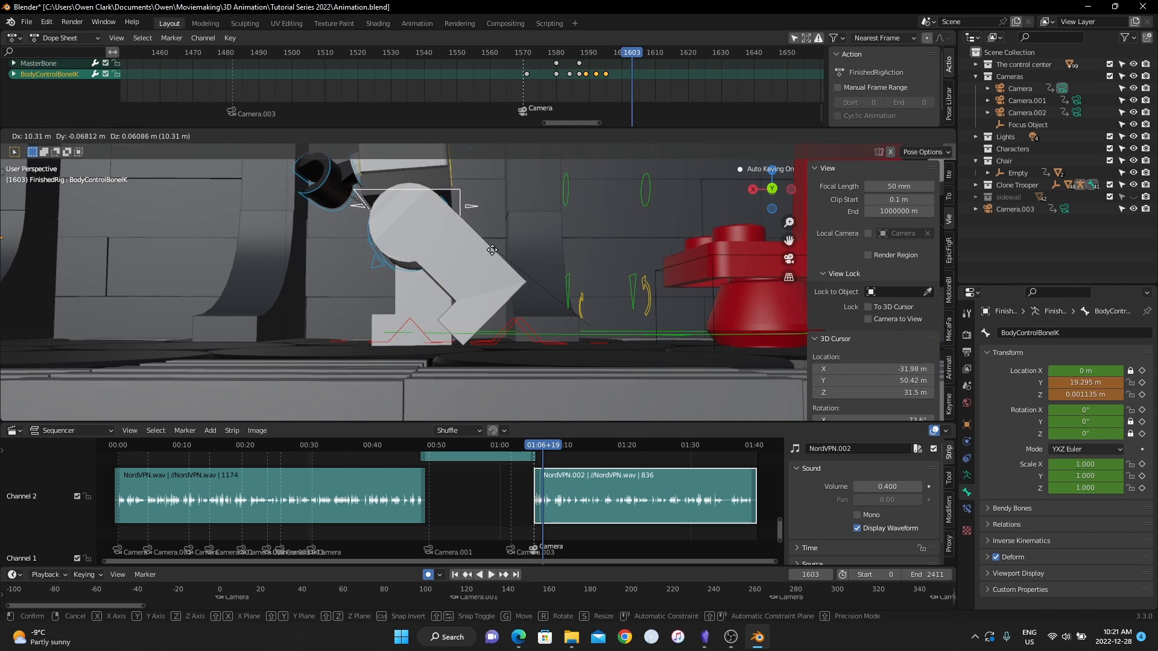
click(492, 250)
Step: Raise BodyControlBoneIK about 0.57 m at the in-between frame 1599
click(617, 51)
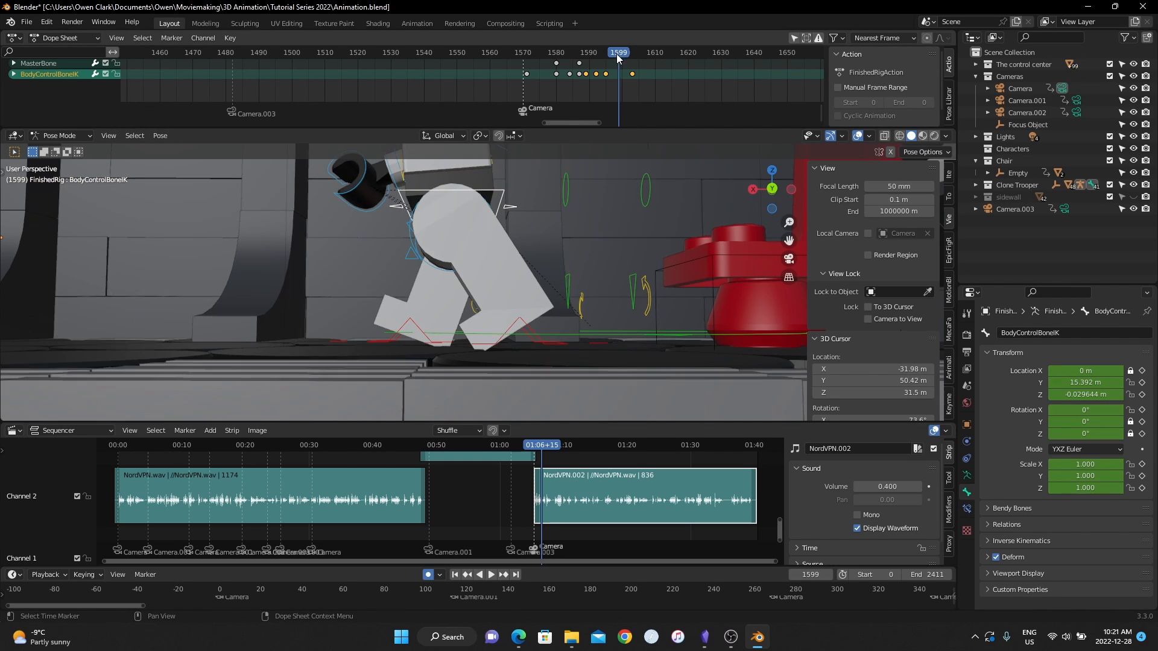
key(g)
right_click(588, 228)
scroll(520, 342, up, 2)
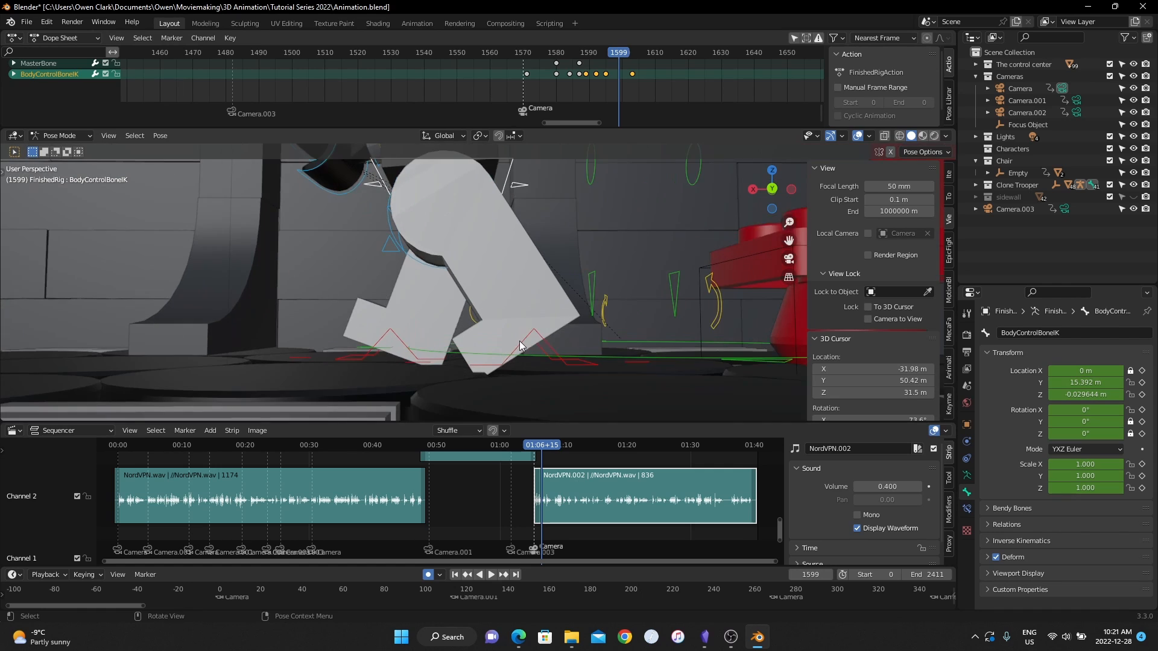
shift+middle_drag(519, 341, 534, 301)
key(g)
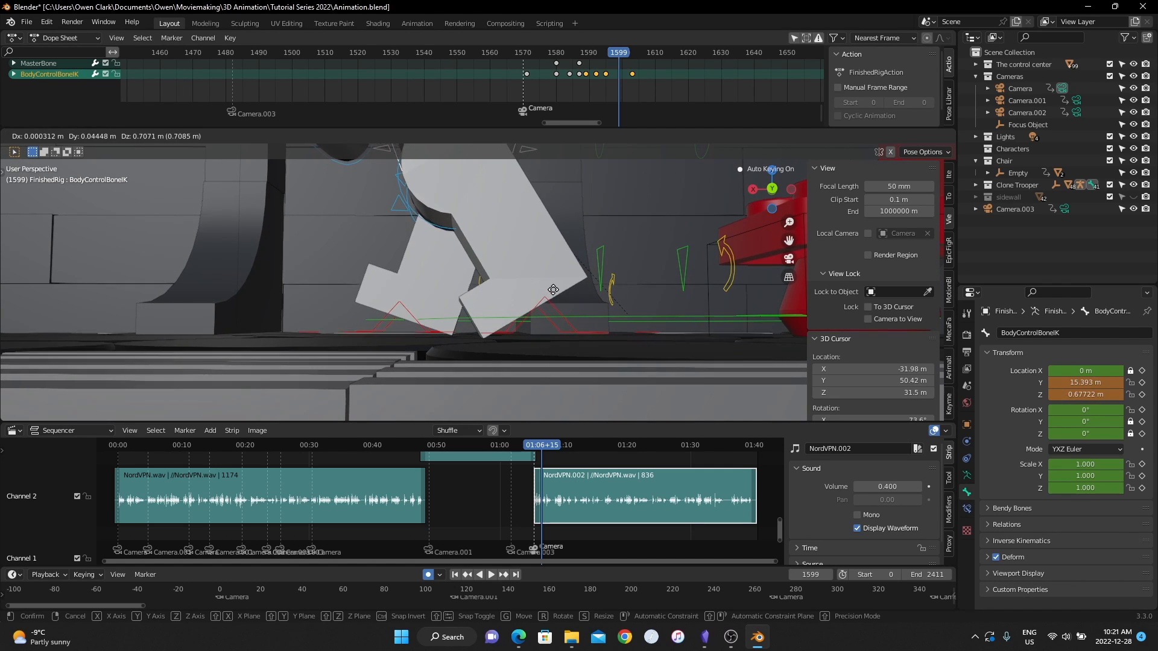
click(550, 301)
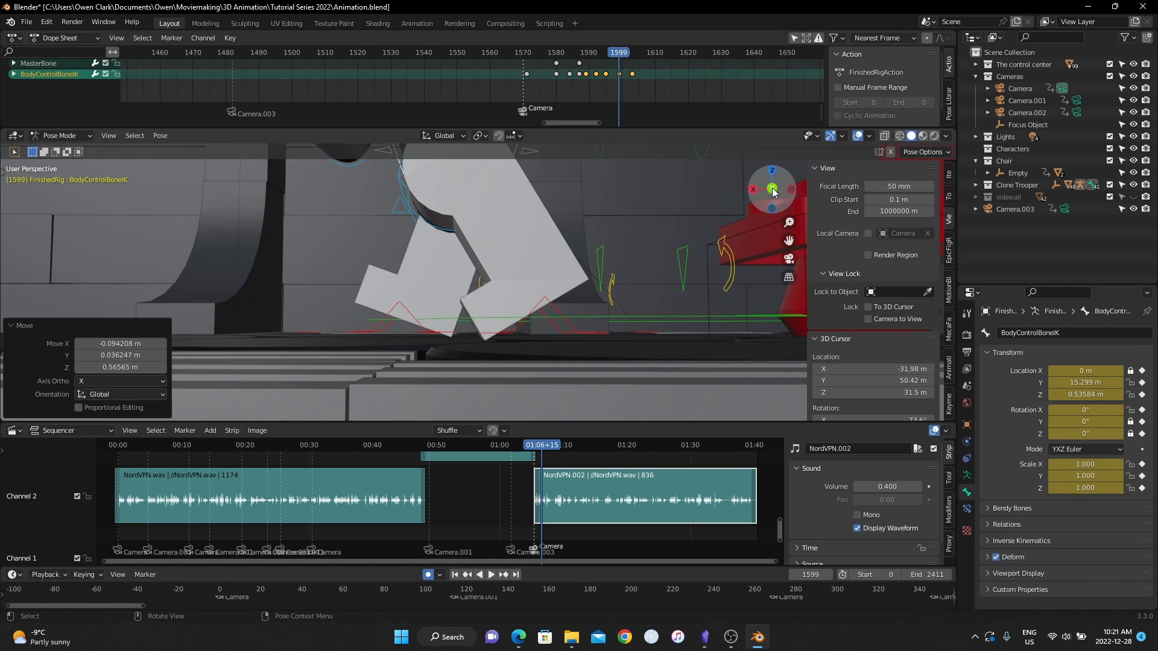
Step: Review the trooper's leg poses from the back orthographic view by scrubbing and playing the walk up to about frame 1600
click(772, 190)
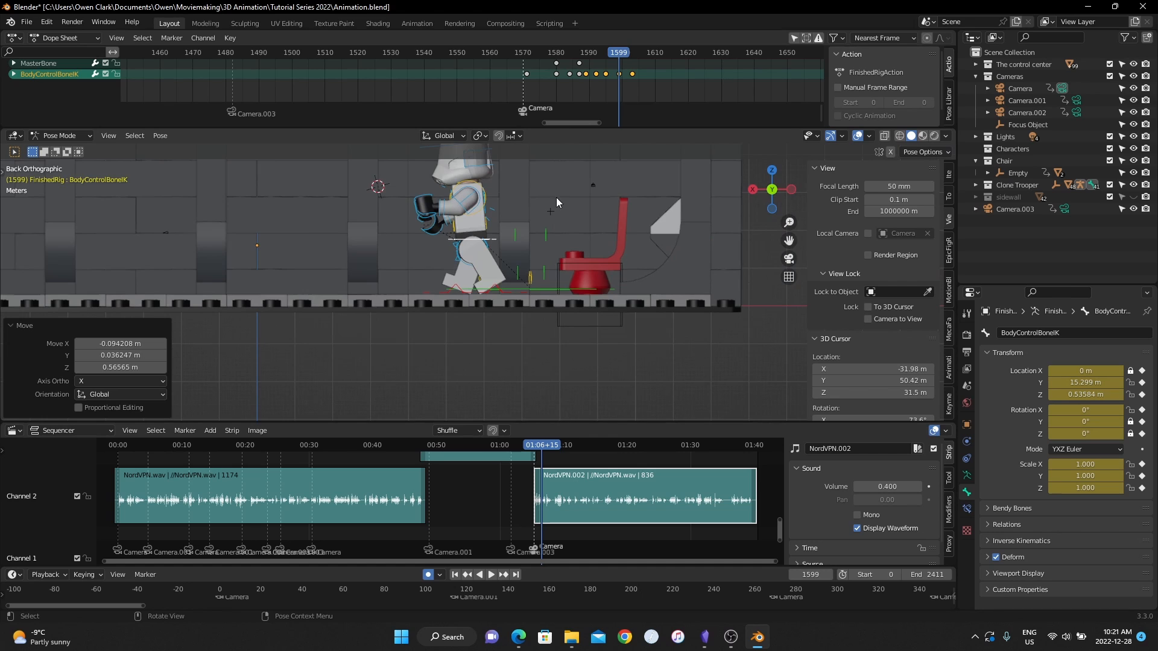
scroll(552, 205, up, 3)
scroll(554, 198, down, 3)
scroll(555, 258, up, 6)
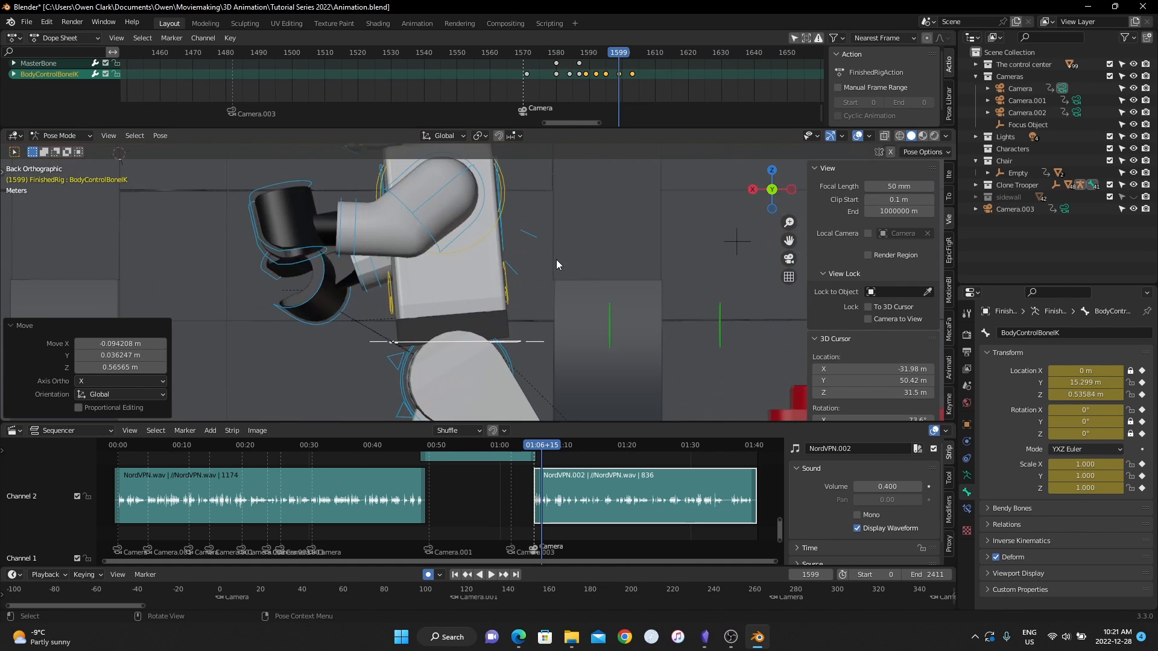
shift+middle_drag(556, 259, 584, 131)
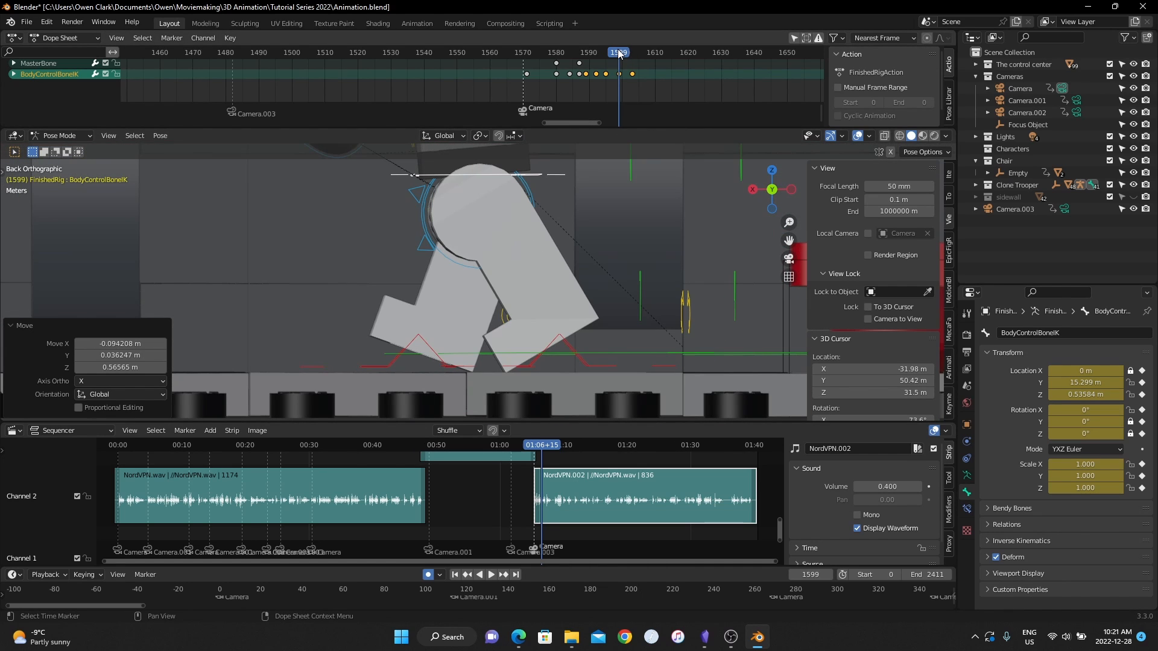
drag(618, 54, 561, 56)
scroll(582, 224, down, 4)
key(space)
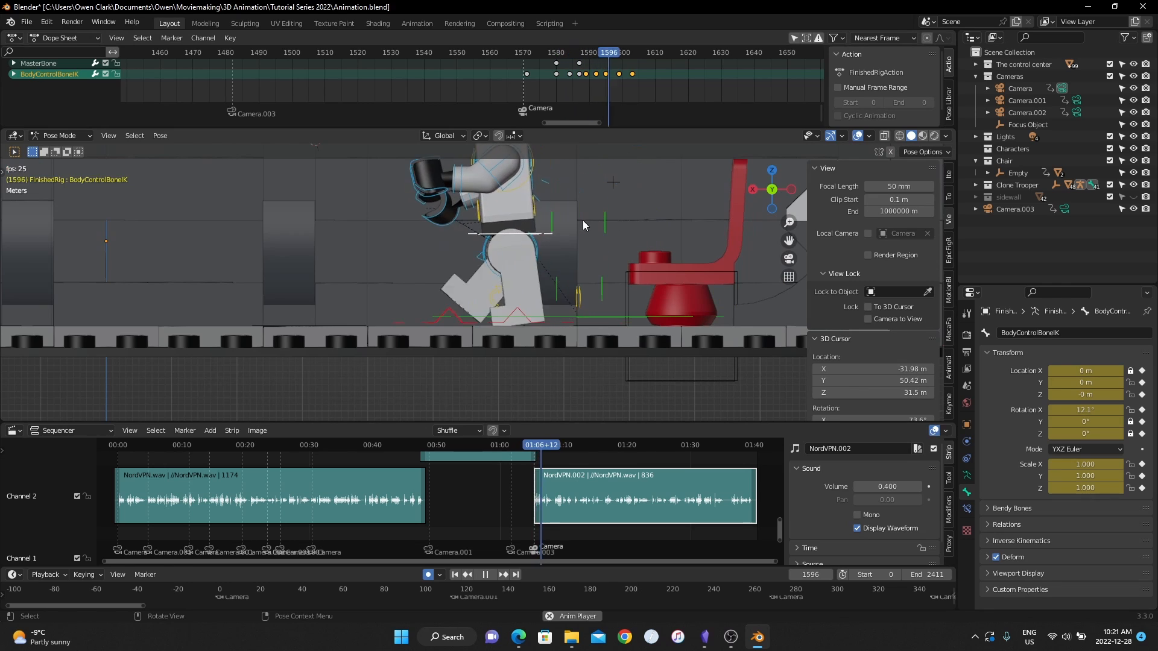
key(space)
Step: Keyframe LeftFootIK at frame 1602, and move it forward past the right foot at frame 1604 to a Y location of about -28.6 m
click(538, 317)
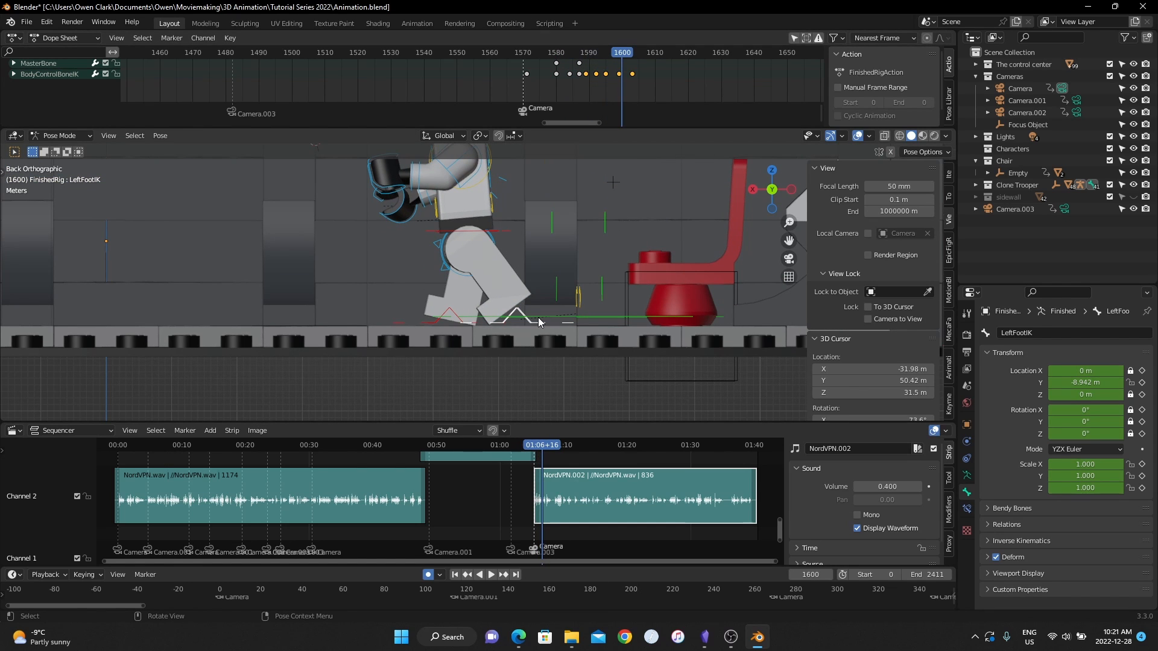
key(Right)
key(Right)
key(Right)
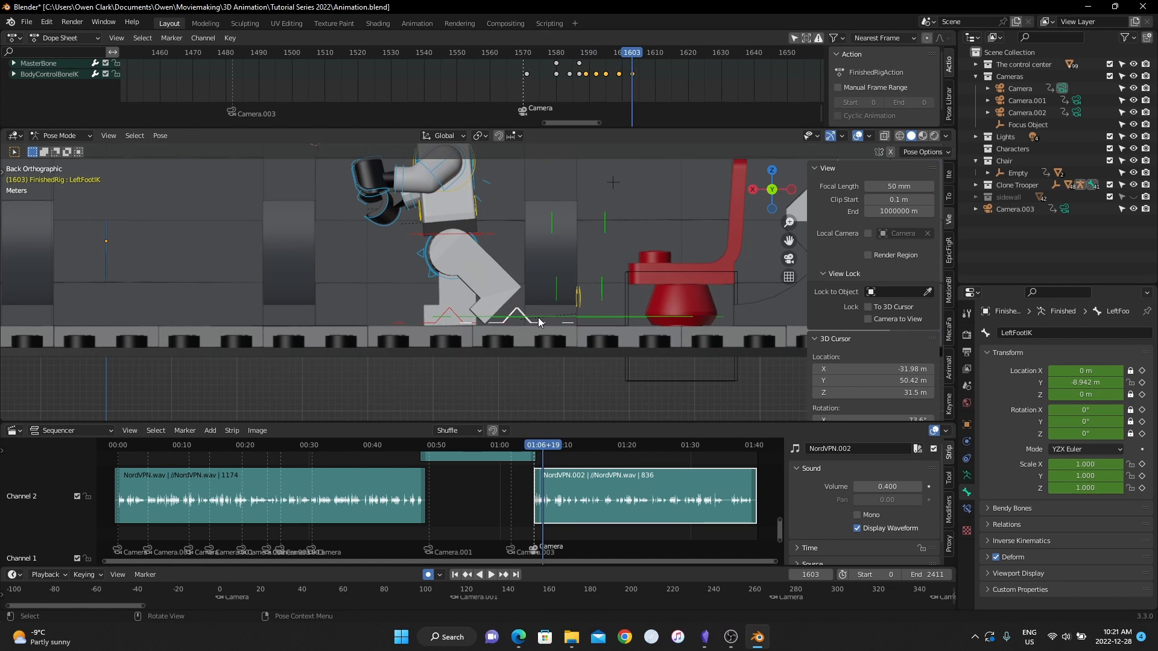
key(Left)
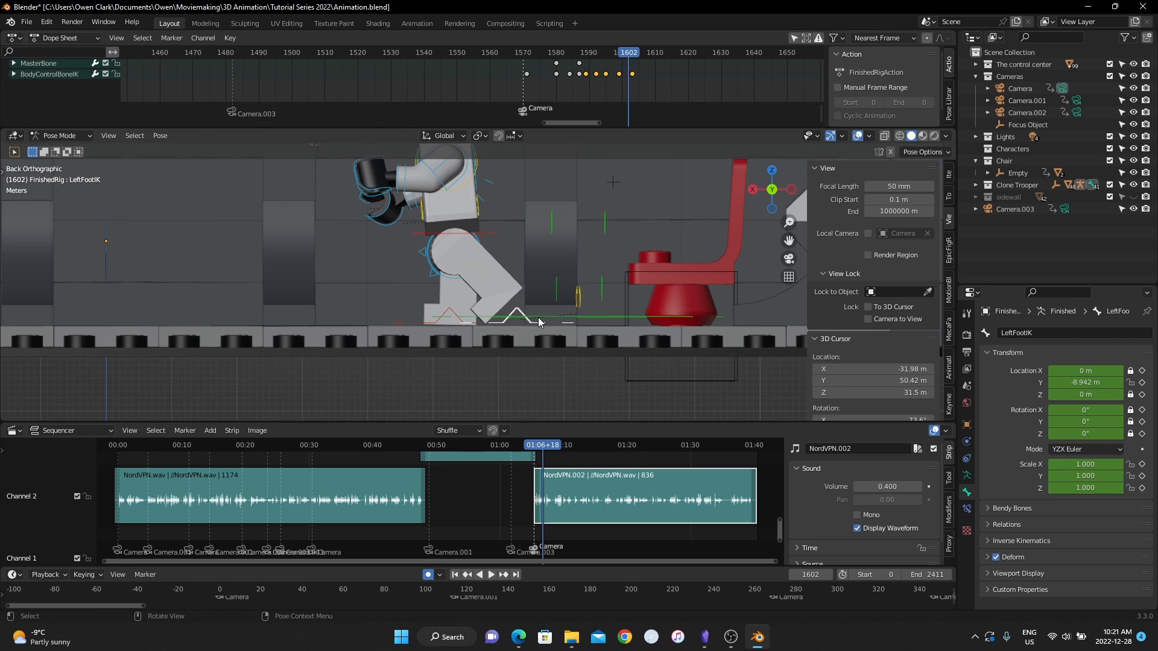
key(i)
key(Right)
key(Right)
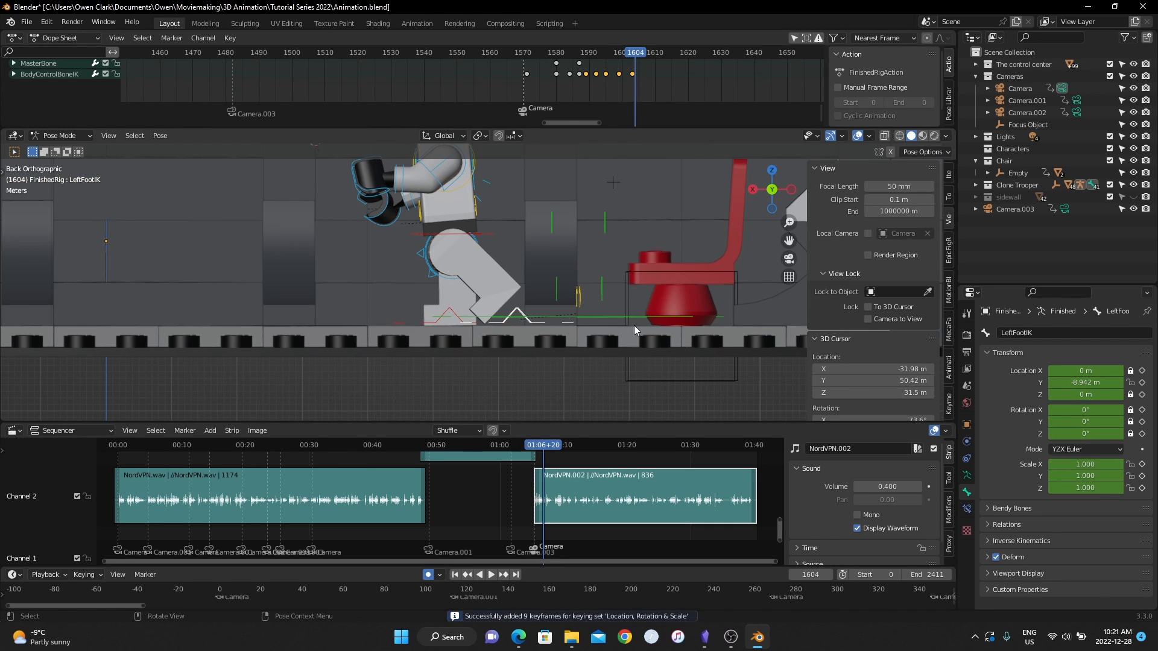
Step: Move BodyControlBoneIK about 9.6 m forward along X at frame 1611 so the body follows the left foot
key(Right)
scroll(678, 203, up, 4)
click(677, 203)
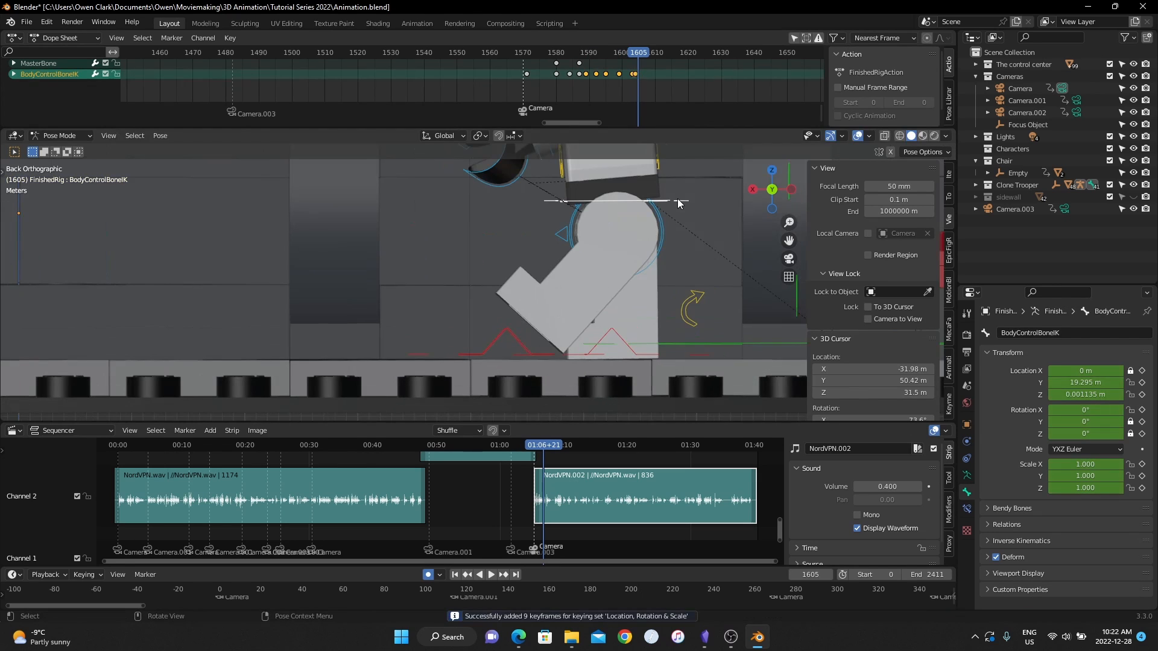
key(Right)
key(Right)
key(Right)
key(Right)
key(Right)
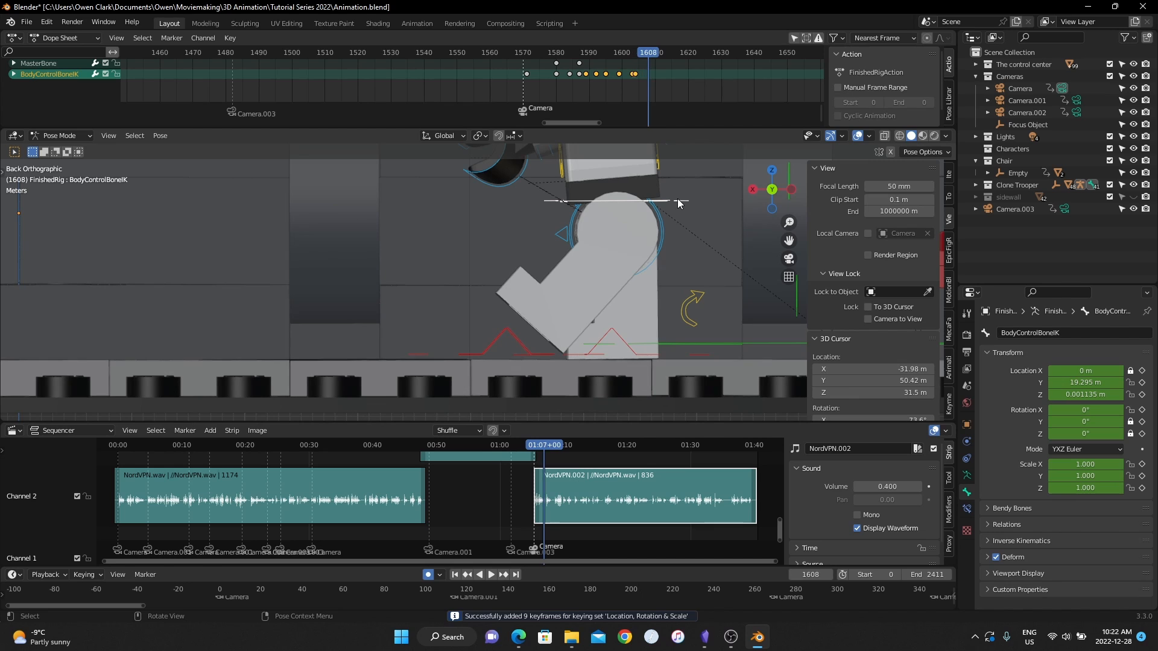
key(g)
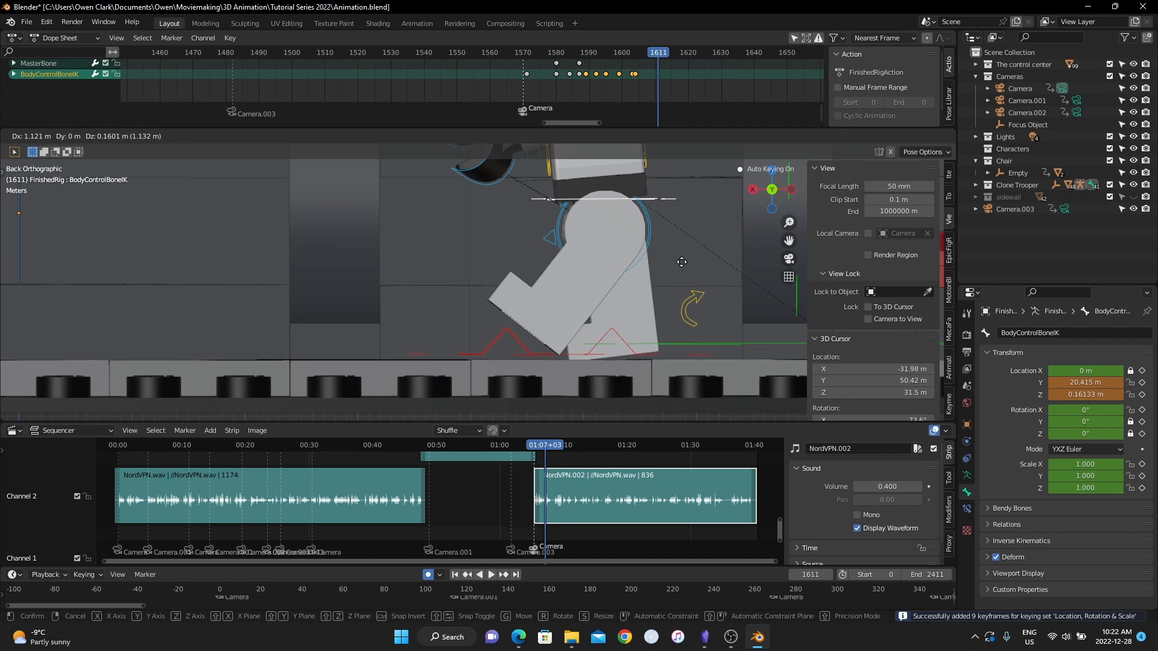
click(585, 247)
Step: Keyframe the location, rotation and scale of BodyControlBoneIK, RightFootIK and LeftFootIK together at frame 1592
key(space)
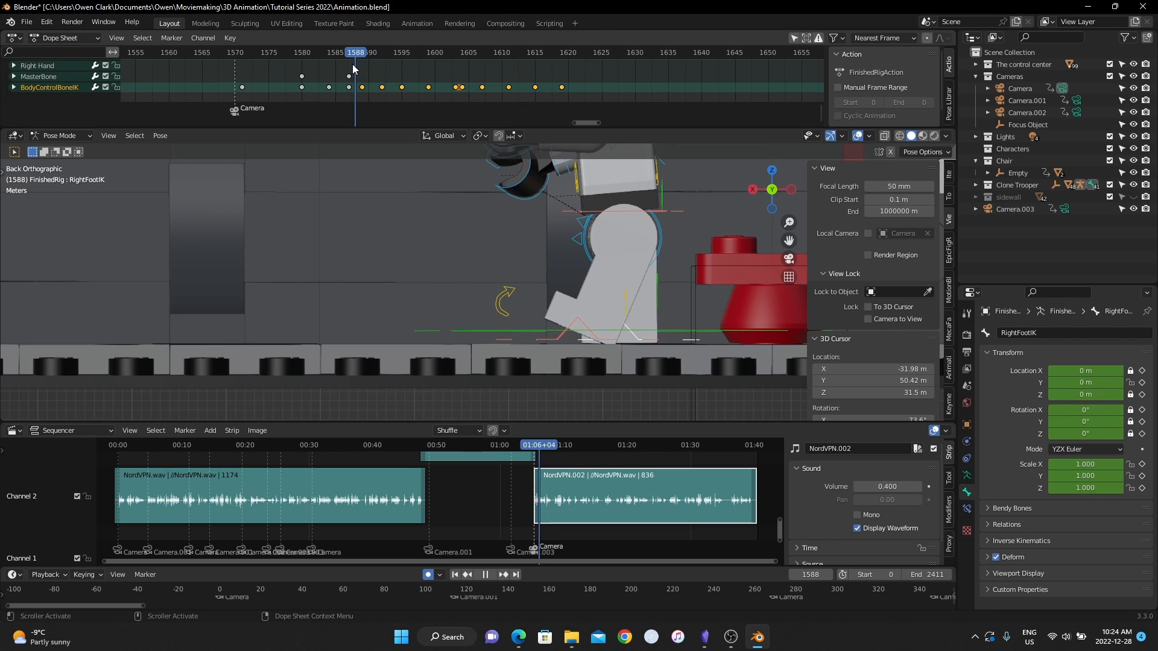
click(348, 59)
mouse_move(349, 59)
mouse_down()
mouse_move(466, 79)
mouse_move(533, 73)
mouse_move(353, 70)
mouse_up()
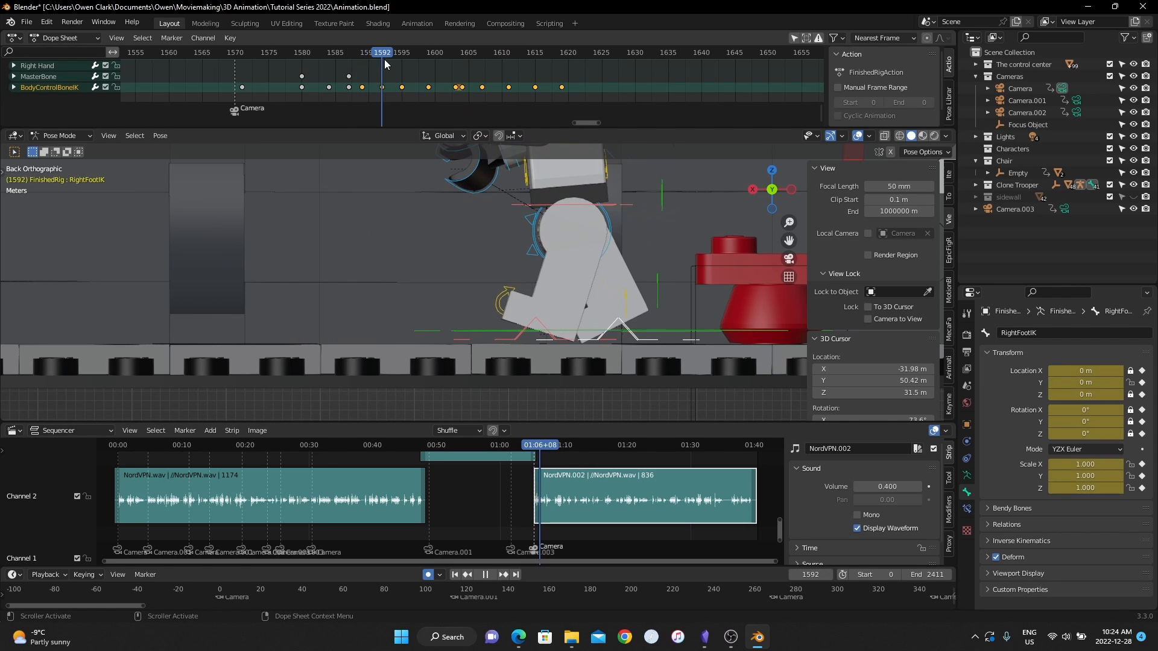
key(space)
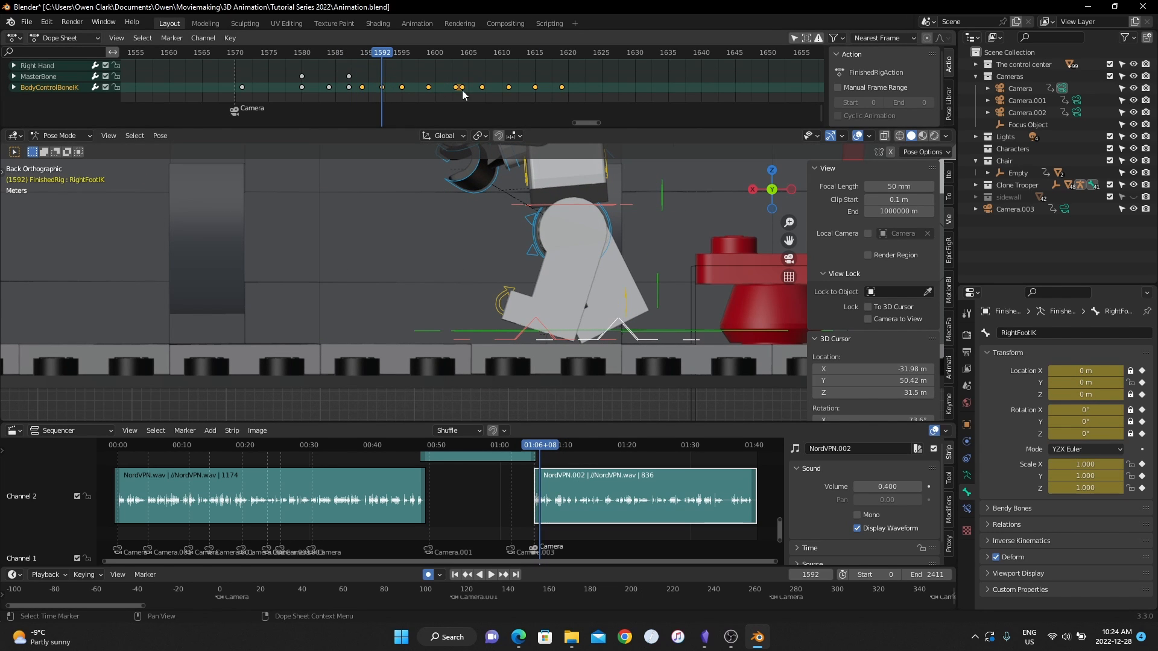
middle_drag(469, 91, 476, 59)
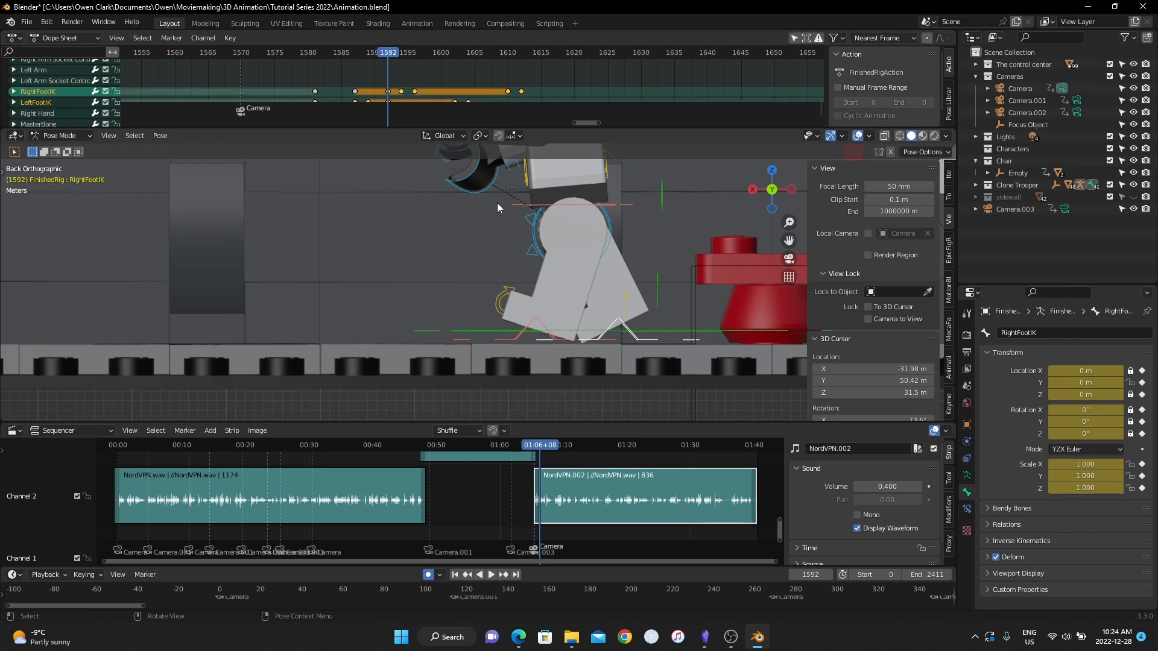
click(516, 205)
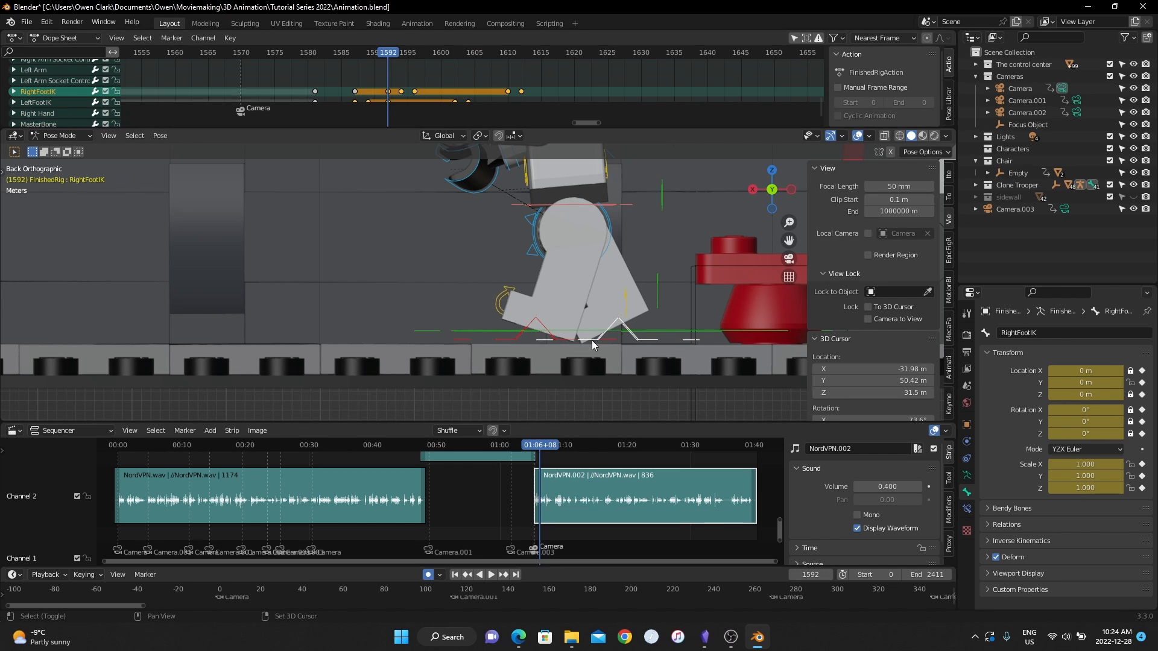
click(636, 340)
click(558, 341)
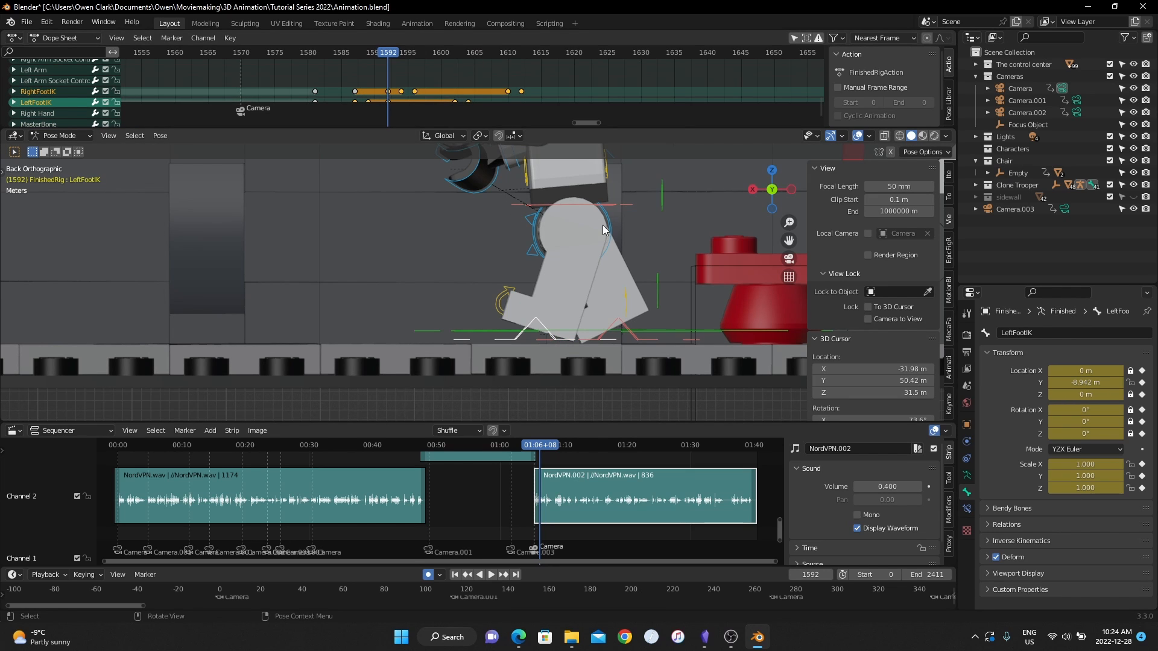
key(i)
Step: Keyframe the location, rotation and scale of the same body and foot IK bones at the matching stride pose, frame 1608
middle_drag(424, 85, 400, 74)
key(space)
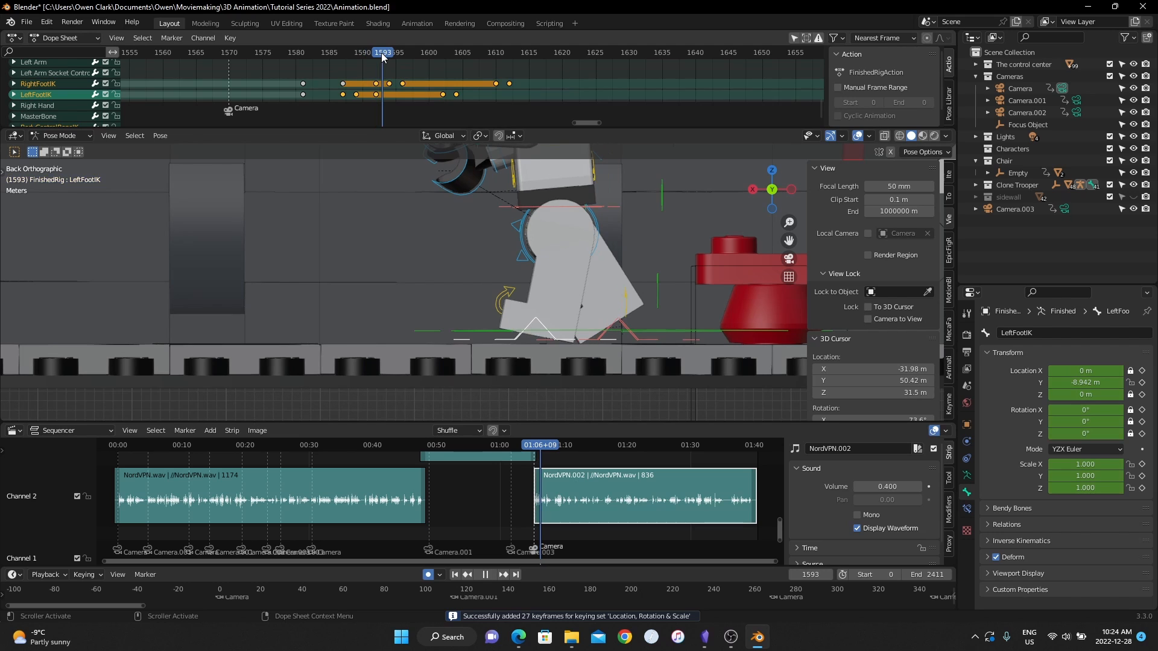
click(379, 56)
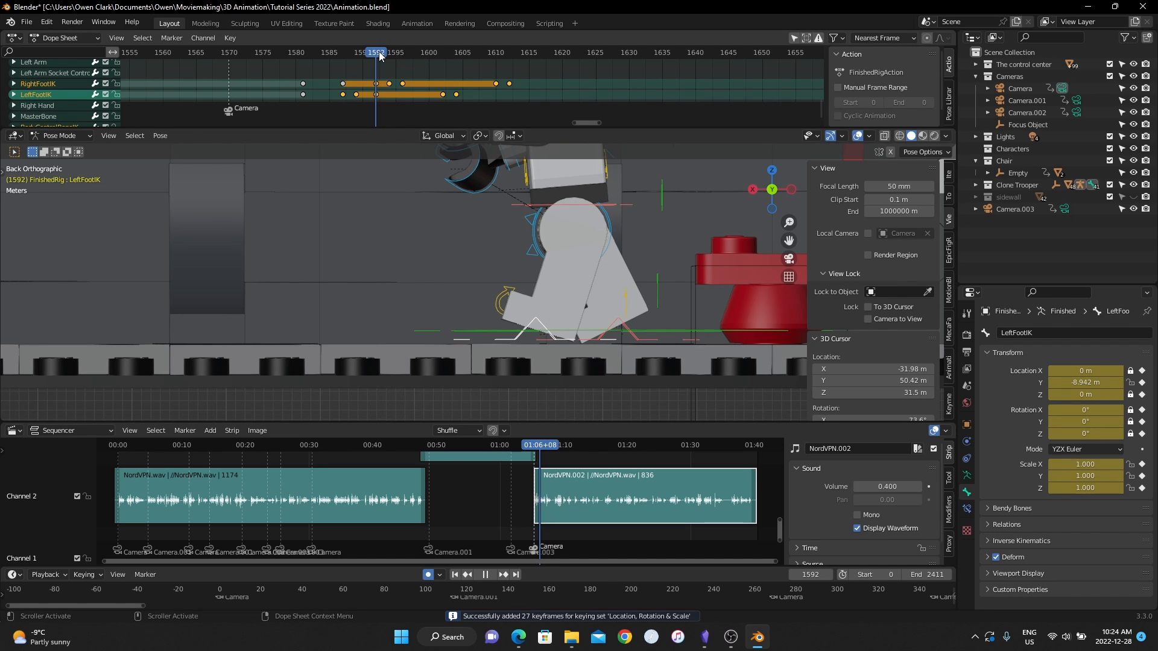
drag(379, 55, 484, 81)
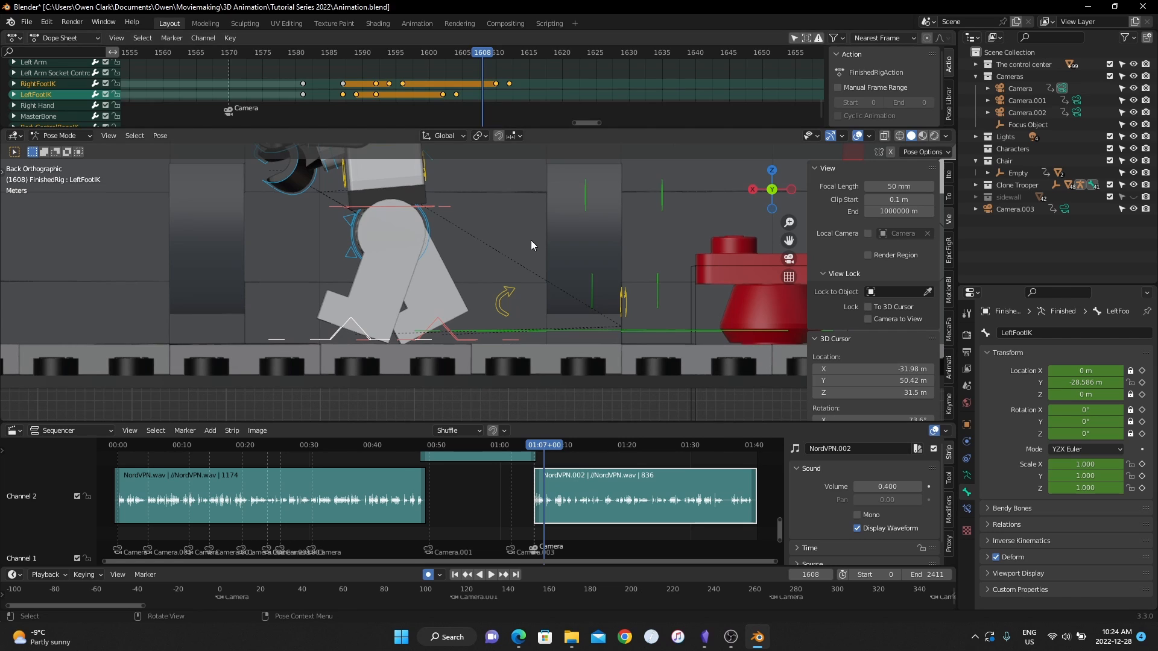
key(i)
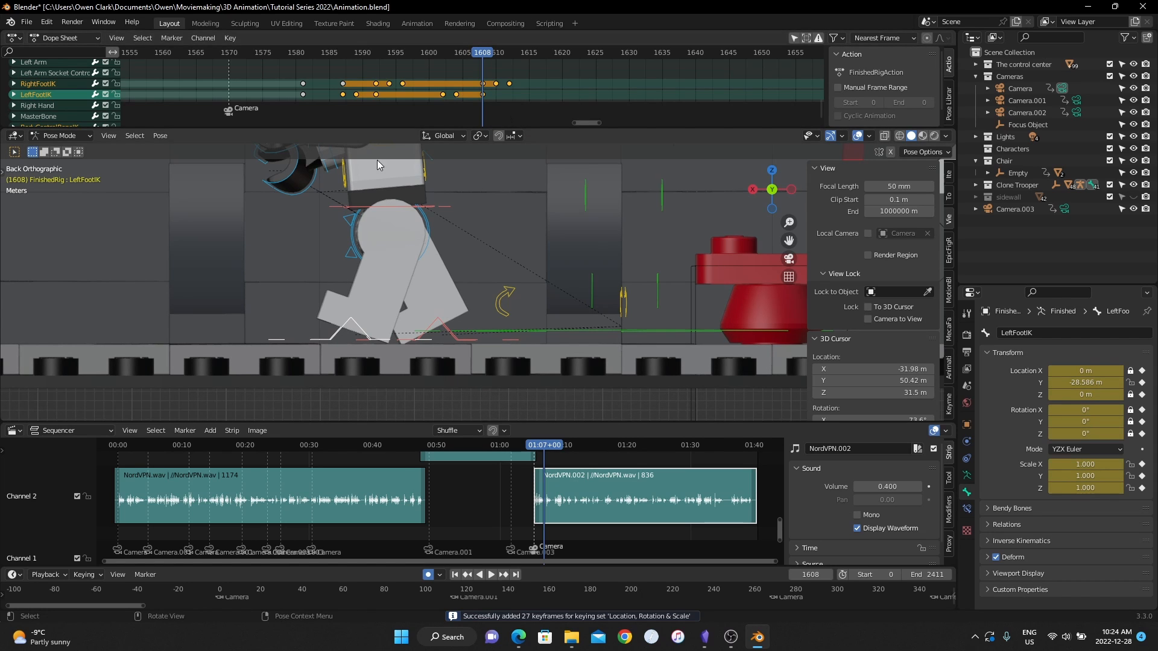
Step: Delete all of the rig's keyframes after frame 1608 and play back the remaining walk from frame 1584
scroll(514, 104, down, 4)
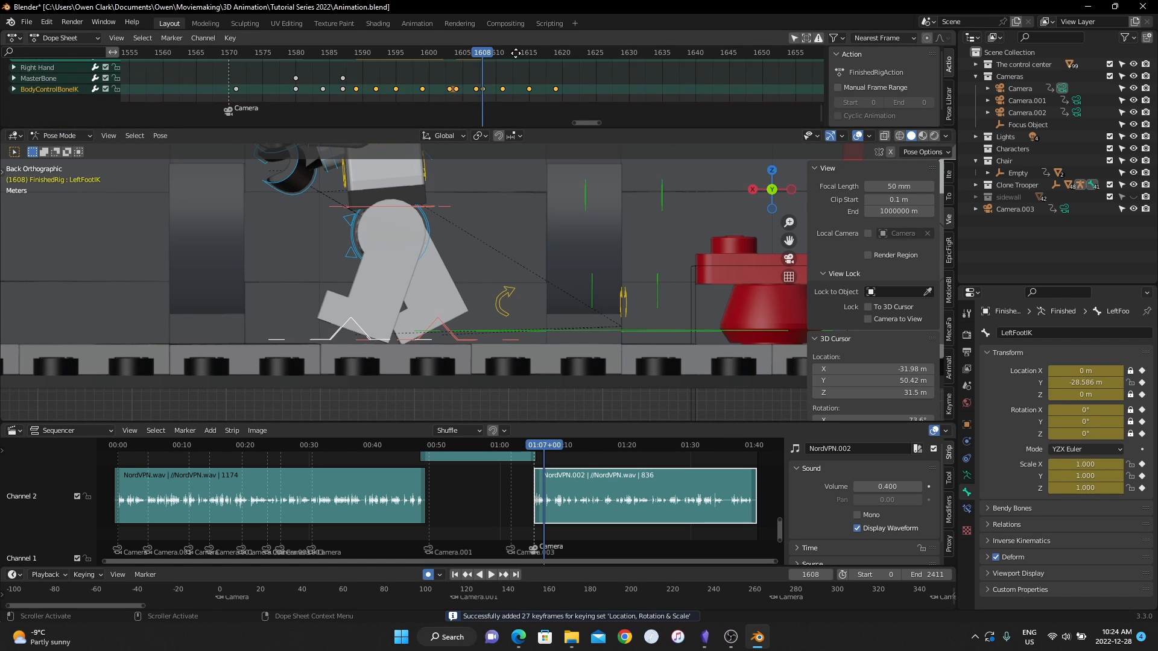
click(588, 91)
drag(606, 98, 492, 57)
middle_drag(527, 82, 520, 52)
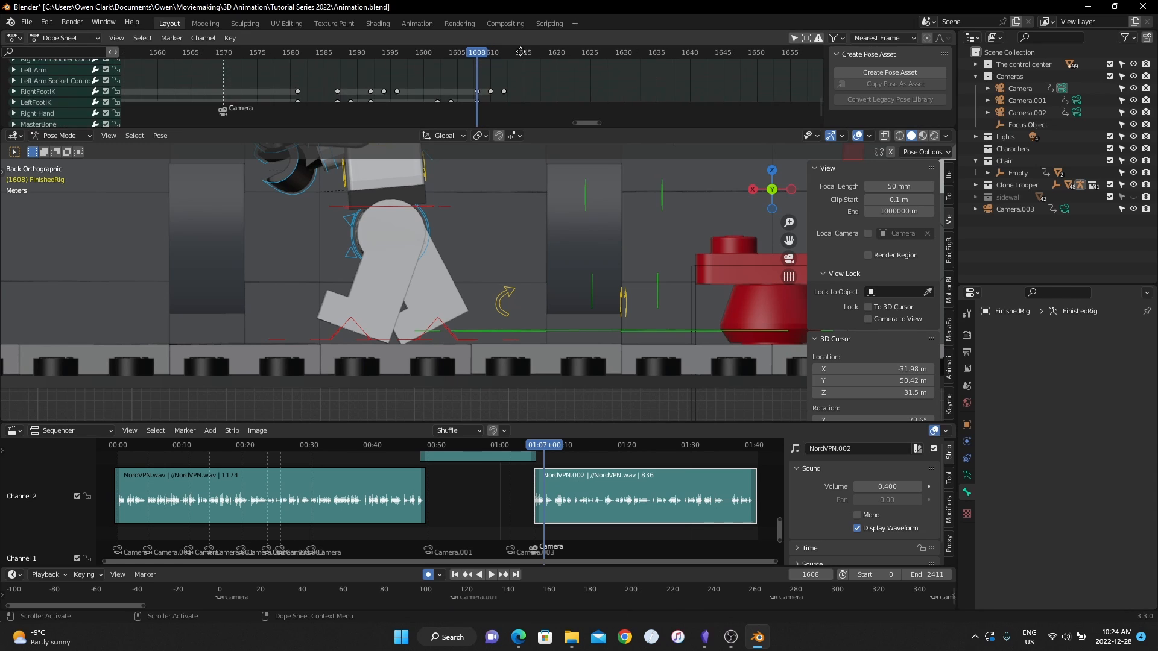
drag(521, 94, 483, 90)
middle_drag(532, 74, 511, 48)
key(Delete)
drag(459, 52, 296, 57)
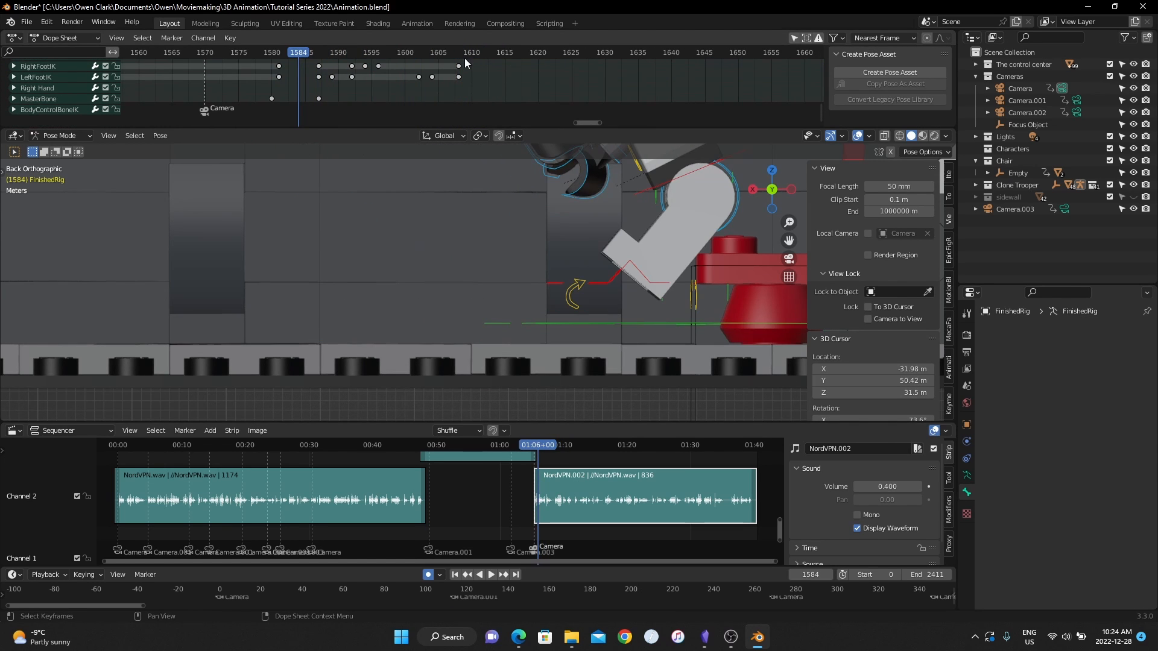
key(space)
key(Escape)
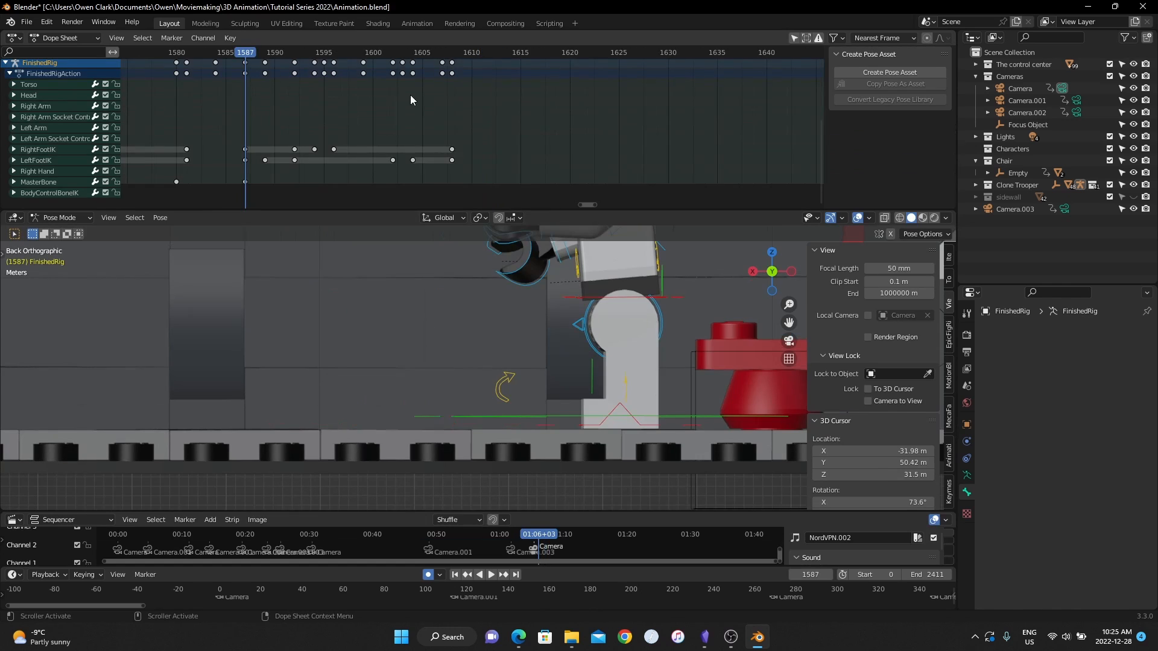
Step: Try to repeat the walk by duplicating the keyframes from frames 1587 to 1608 and shifting the copies 21 frames forward
drag(485, 80, 242, 69)
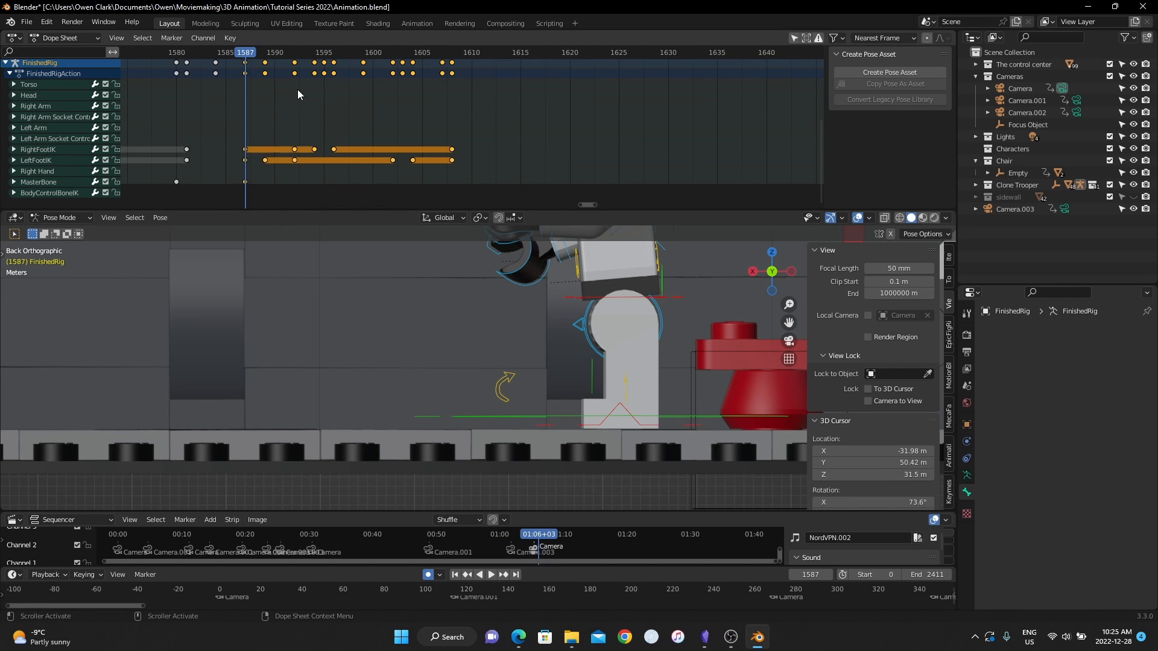
key(g)
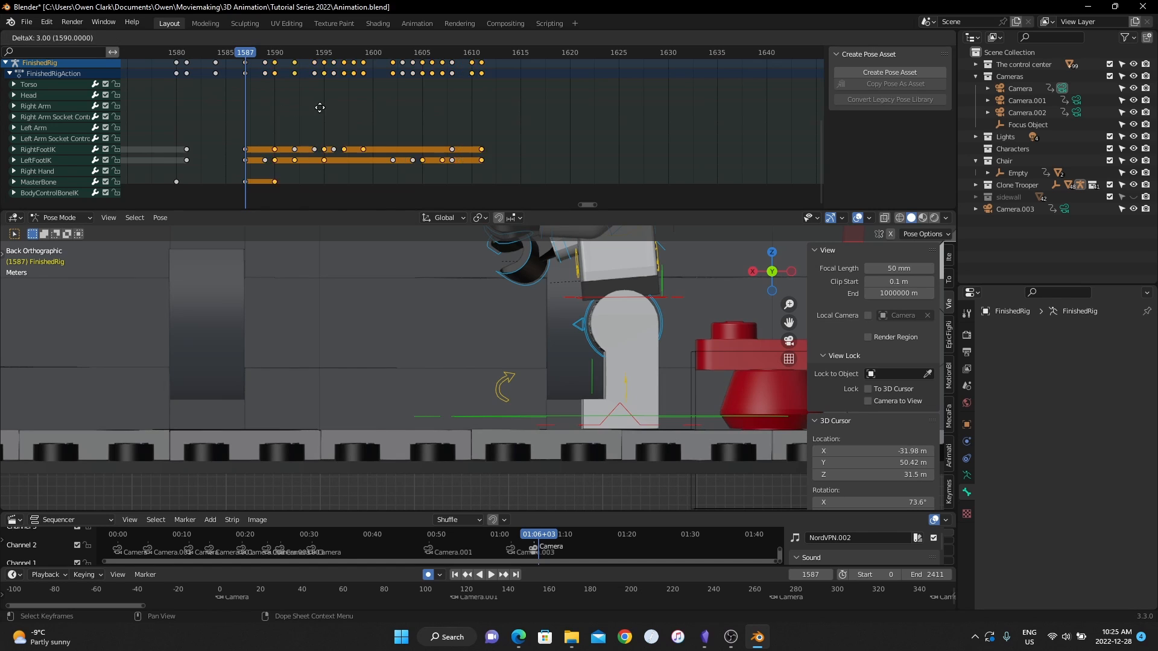
click(489, 102)
key(space)
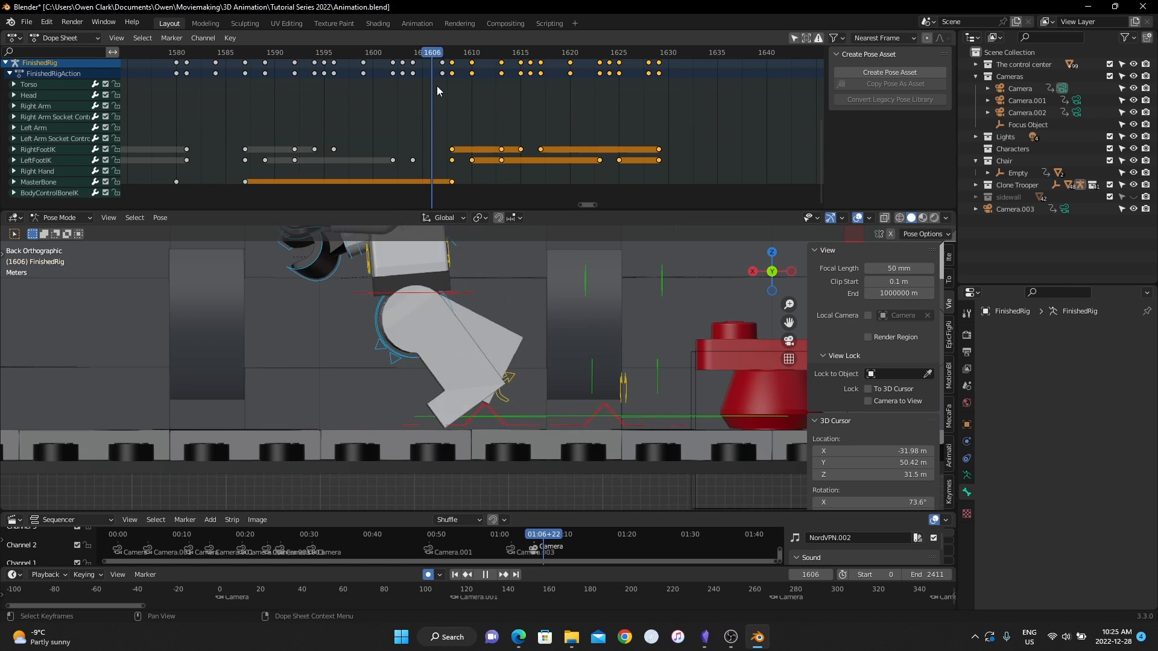
drag(540, 107, 440, 101)
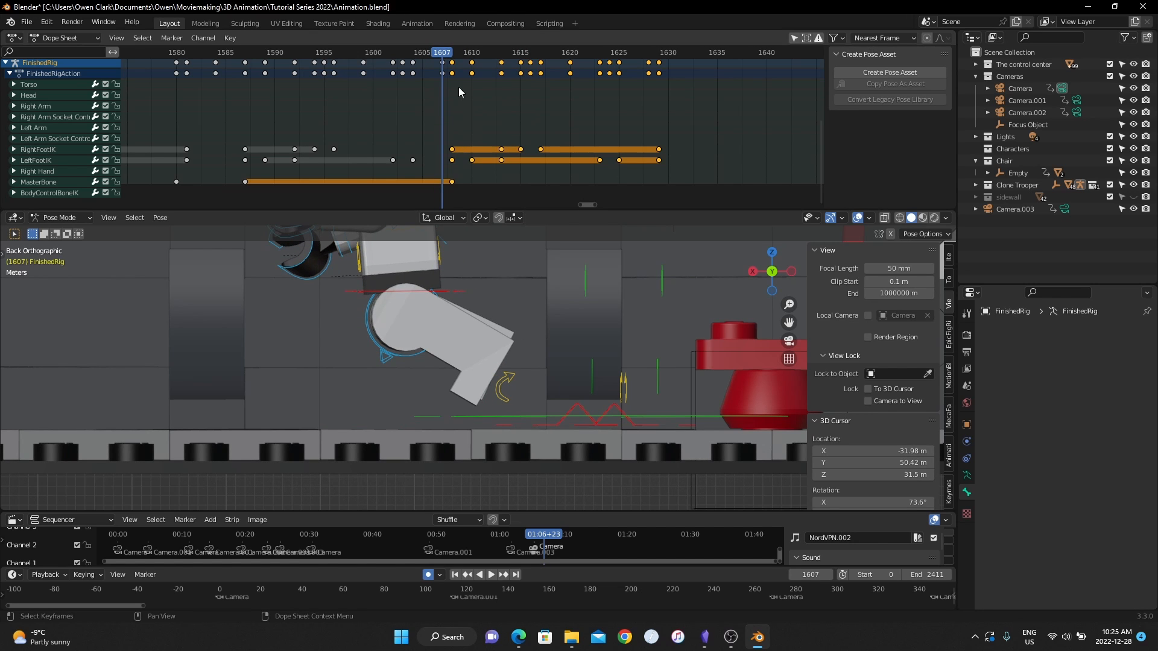
click(434, 54)
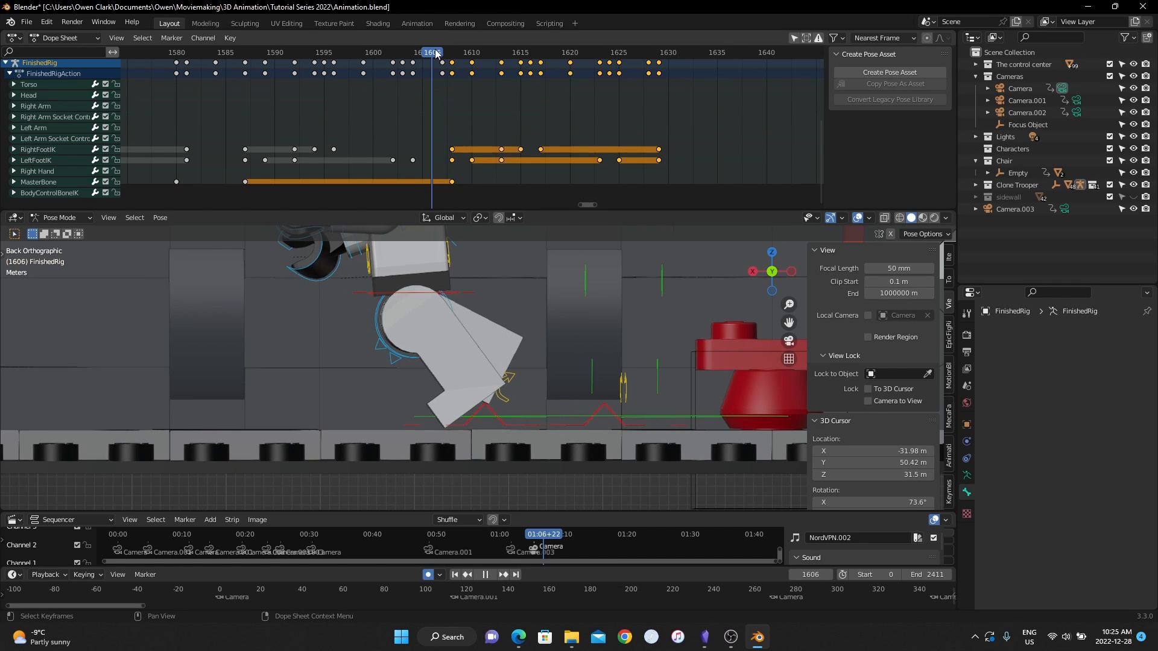
drag(442, 57, 452, 57)
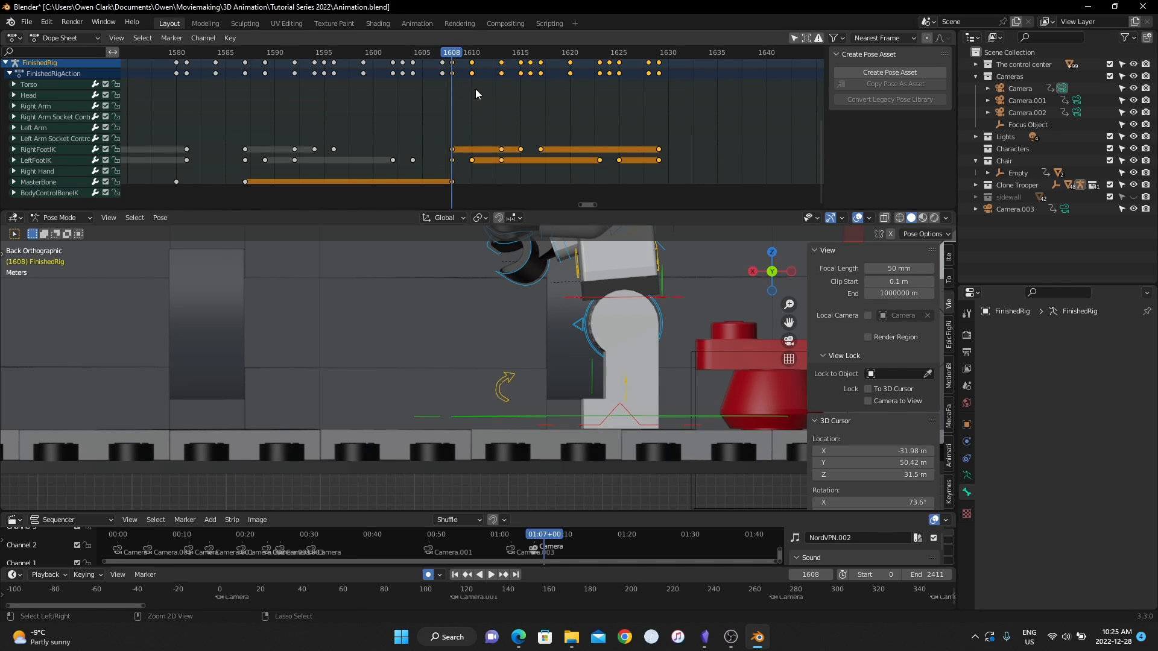
Step: Undo the duplication of the walk keyframes
key(ctrl+z)
key(ctrl+z)
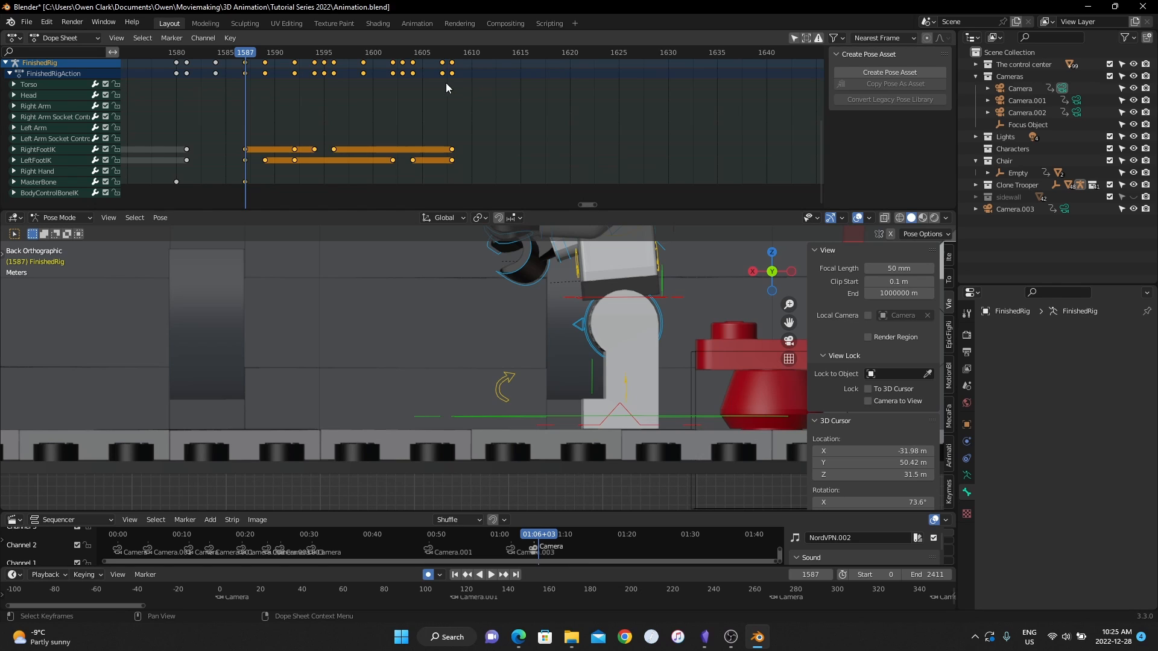
key(ctrl+shift+z)
key(ctrl+shift+z)
Step: Keyframe the location, rotation and scale of BodyControlBoneIK, RightFootIK and LeftFootIK at frame 1607
key(Left)
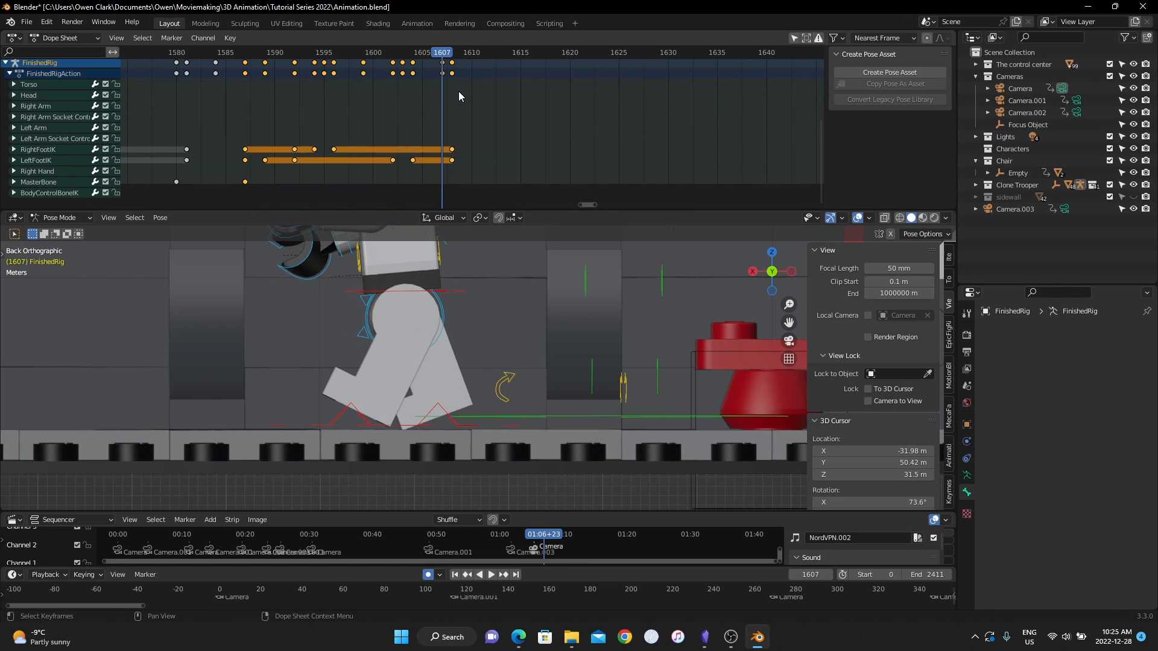
click(456, 293)
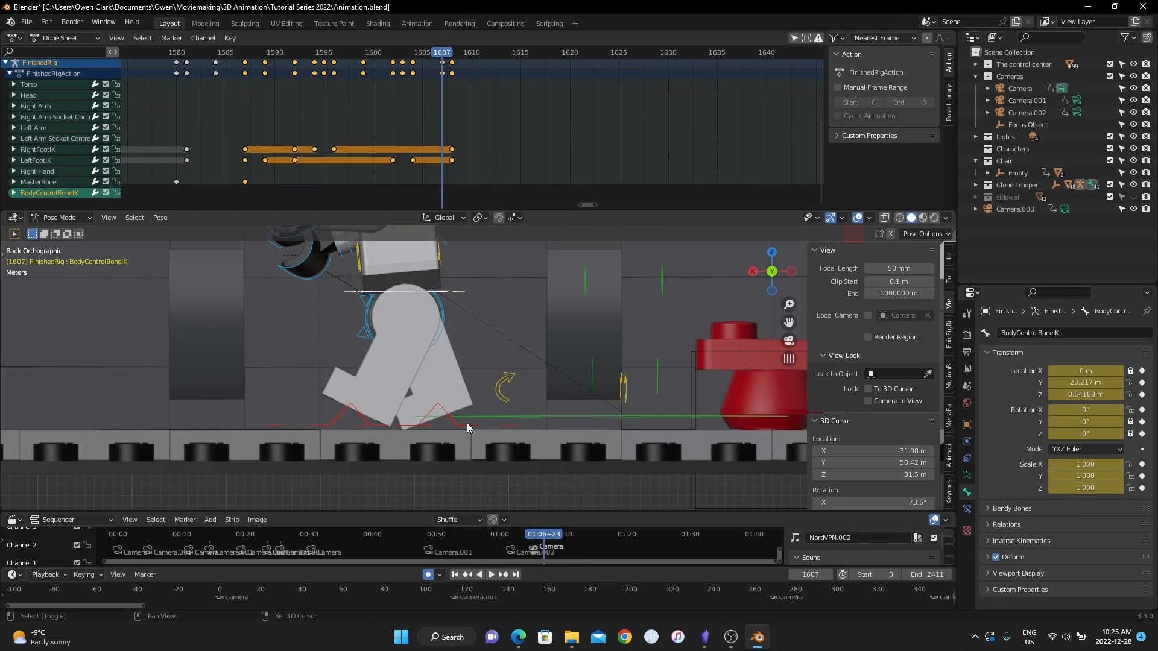
shift+click(466, 422)
shift+click(386, 425)
key(i)
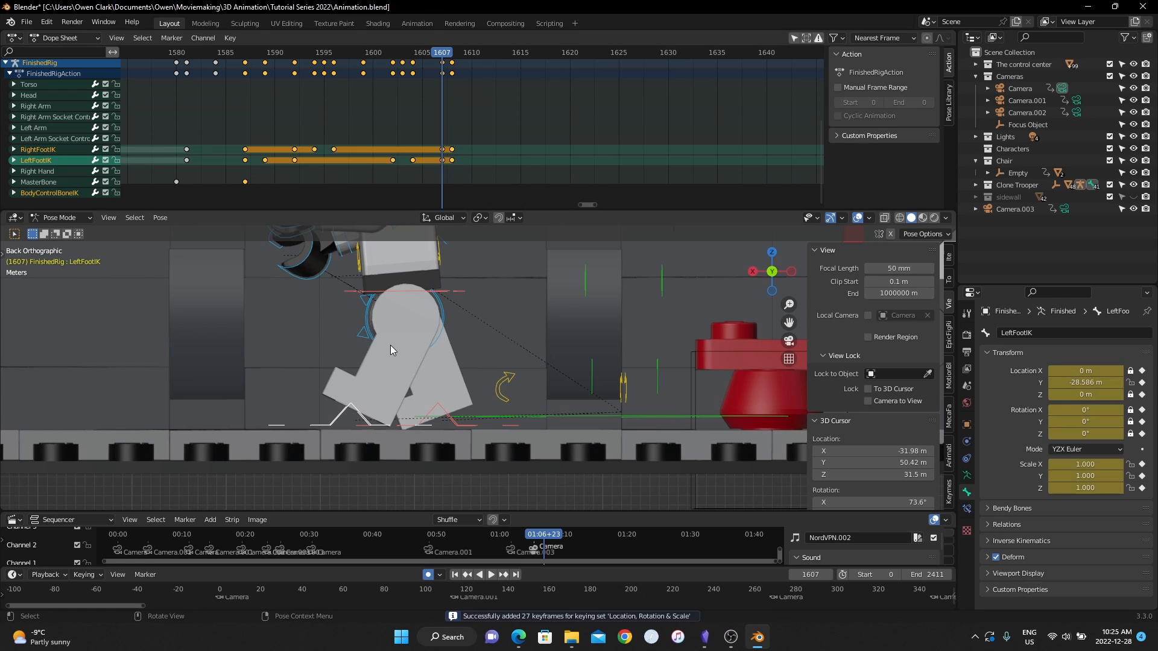
Step: Duplicate the walk keyframes from frames 1592 to 1608, shift the copies 16 frames forward, and play back the result
key(Left)
key(Right)
click(492, 103)
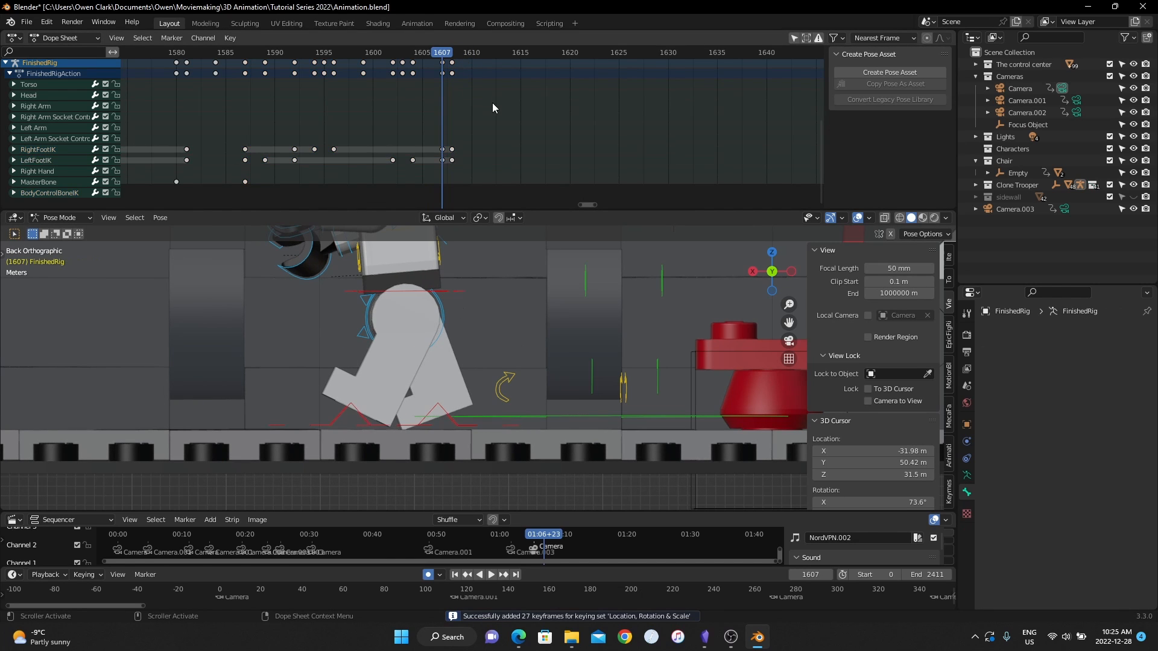
click(294, 54)
drag(510, 80, 285, 70)
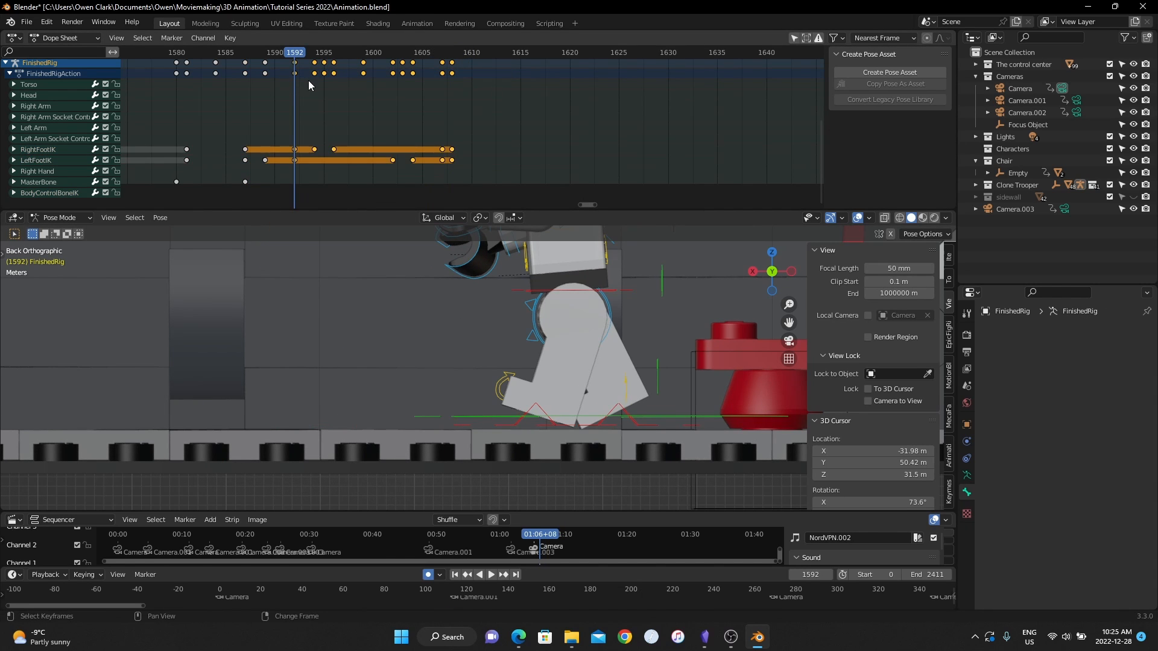
key(shift+d)
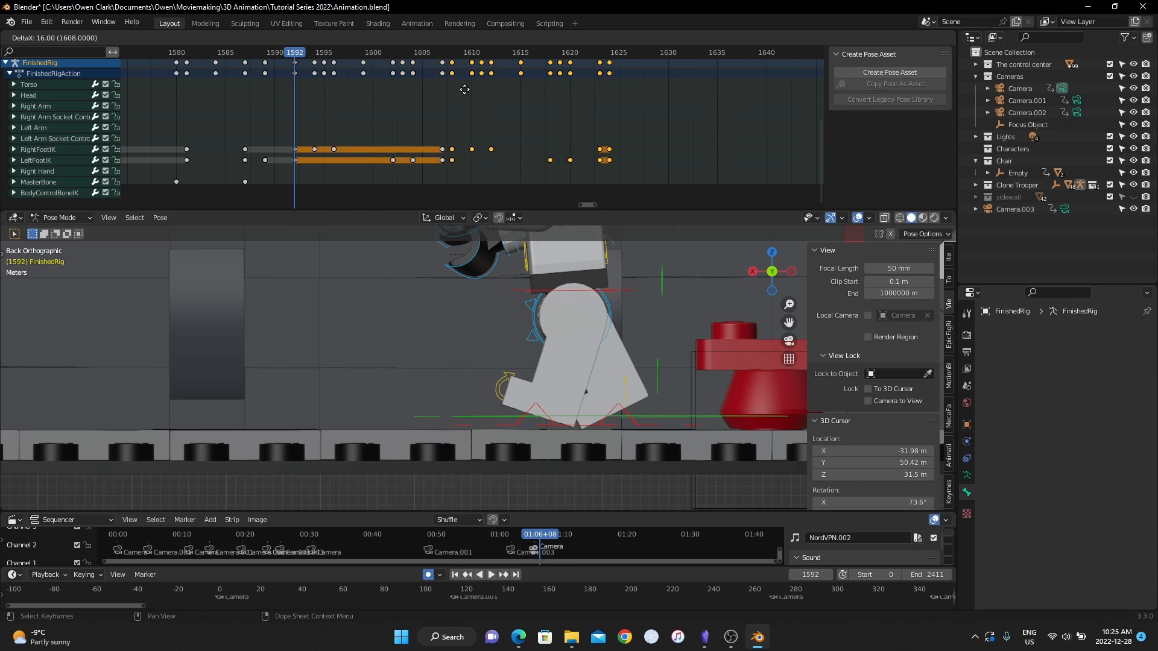
click(468, 96)
key(space)
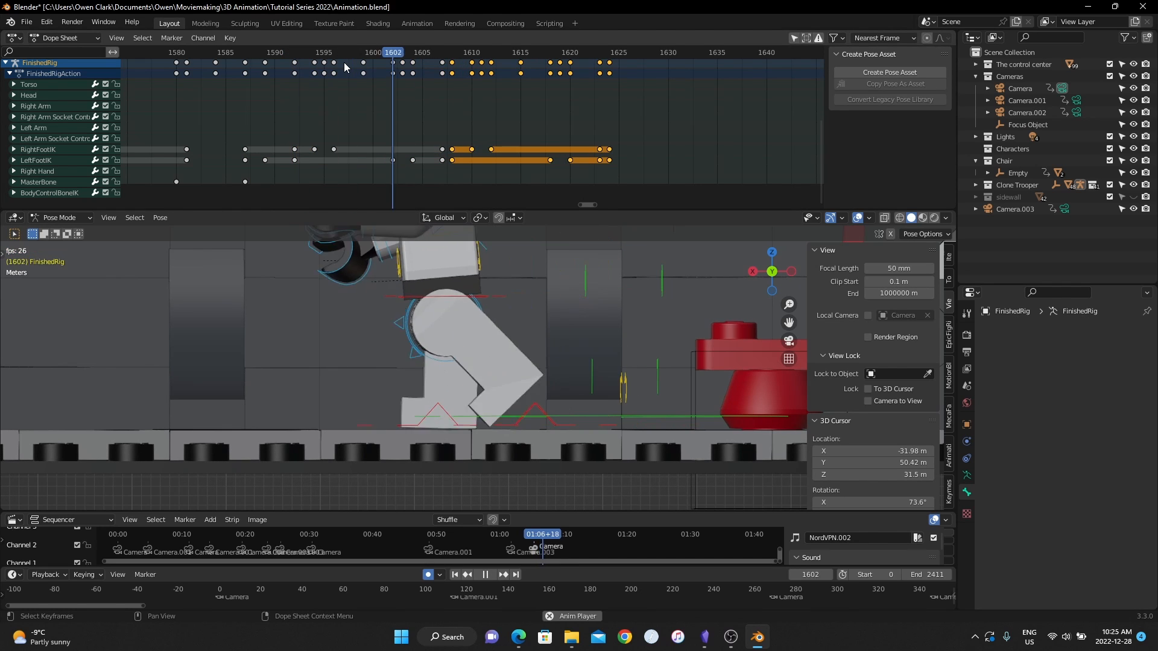
key(space)
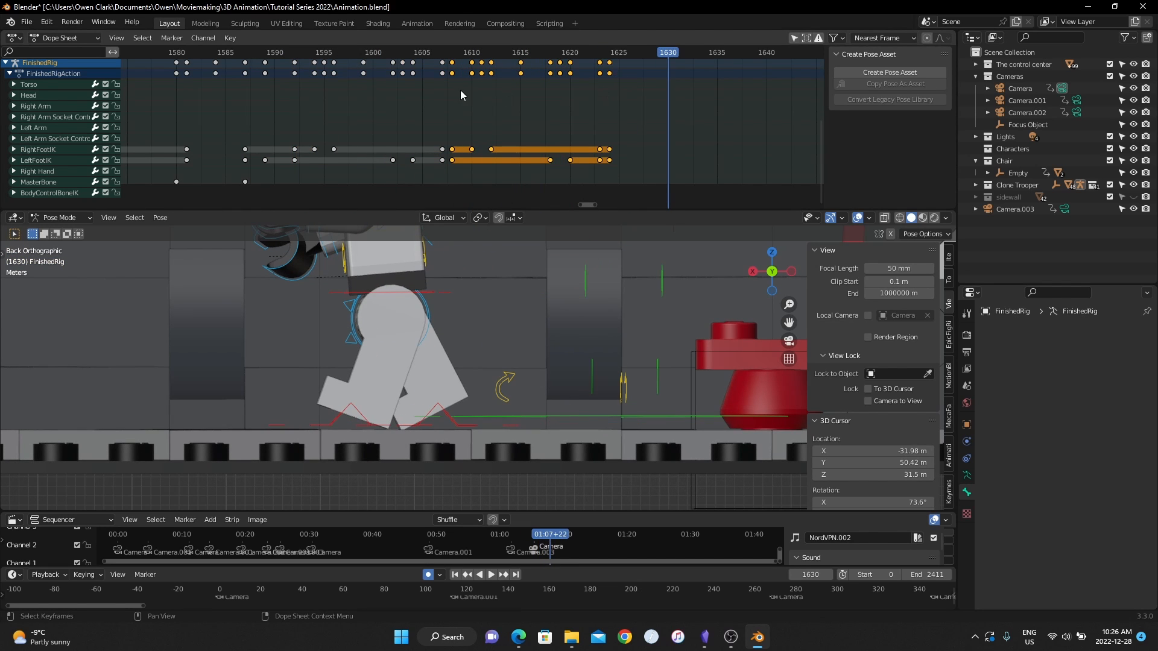
Step: Repeat the walk cycle with two more duplications, each offset 16 frames, so the keyframes extend to frame 1656
key(shift+d)
click(639, 82)
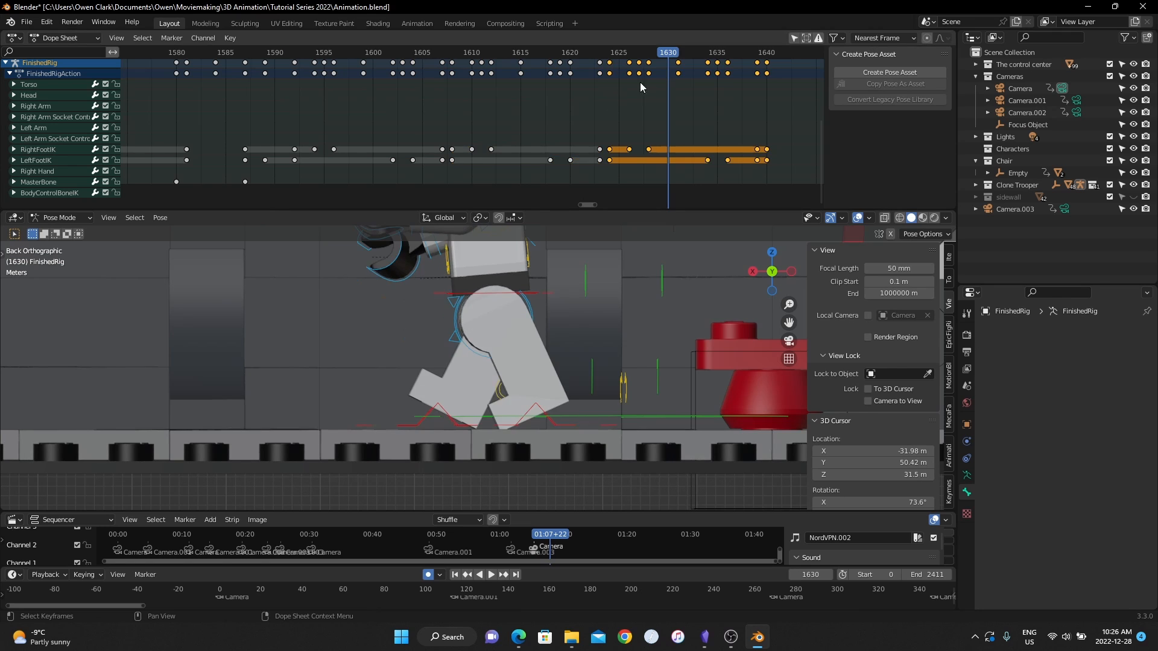
drag(627, 52, 295, 71)
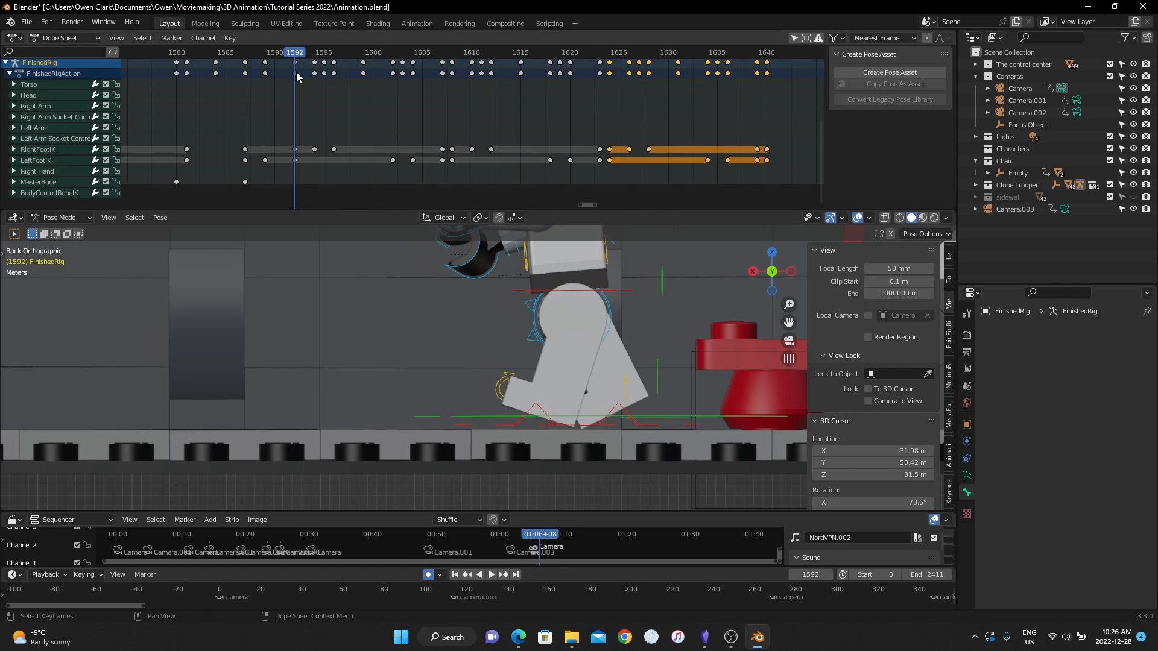
key(space)
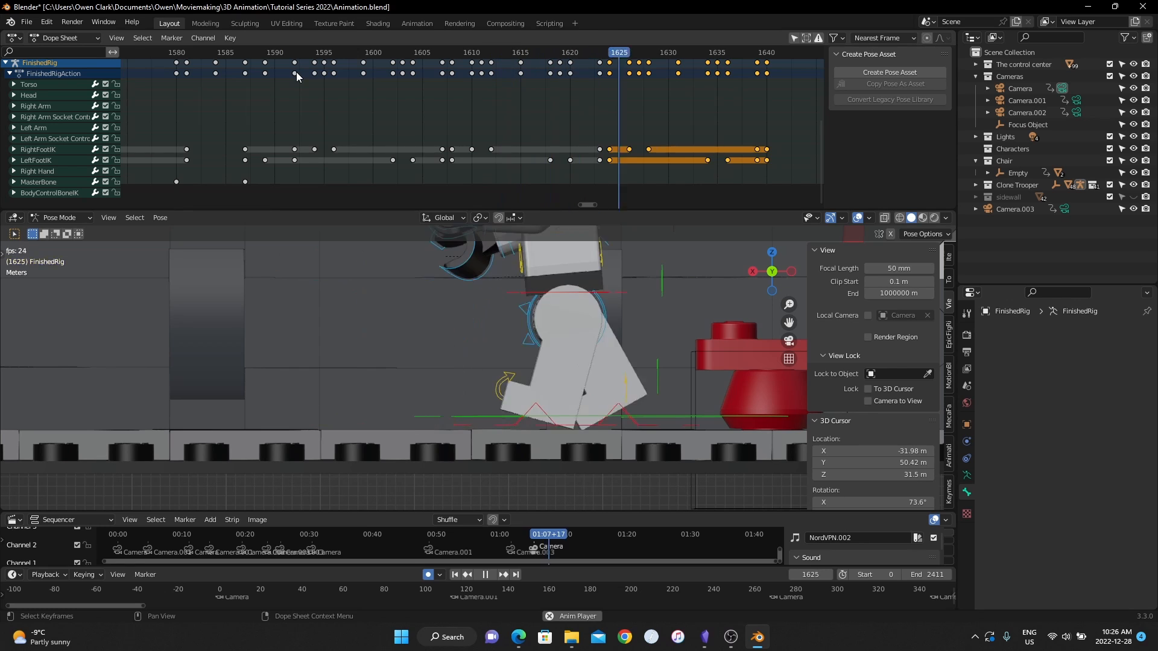
key(space)
scroll(338, 98, down, 3)
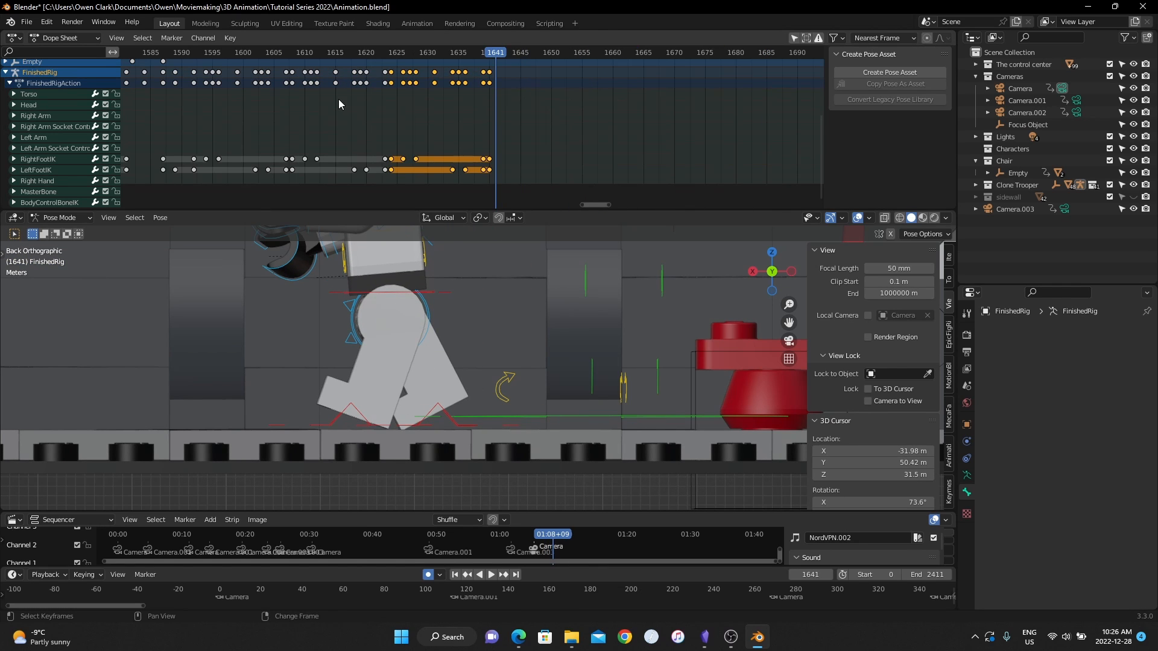
key(g)
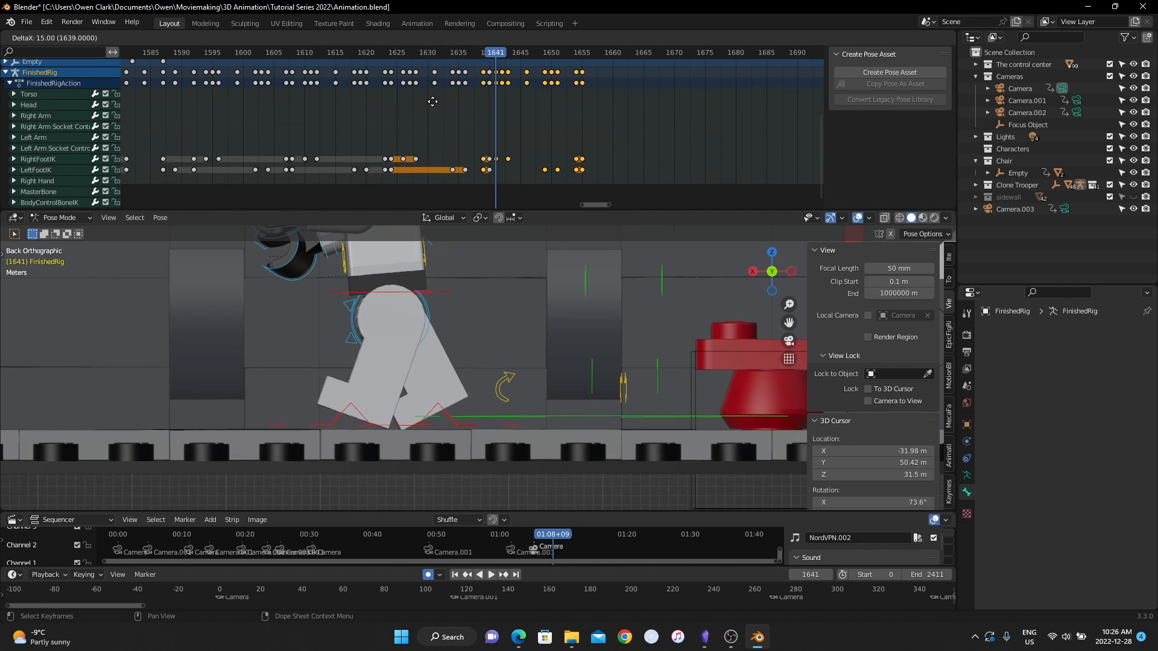
click(435, 107)
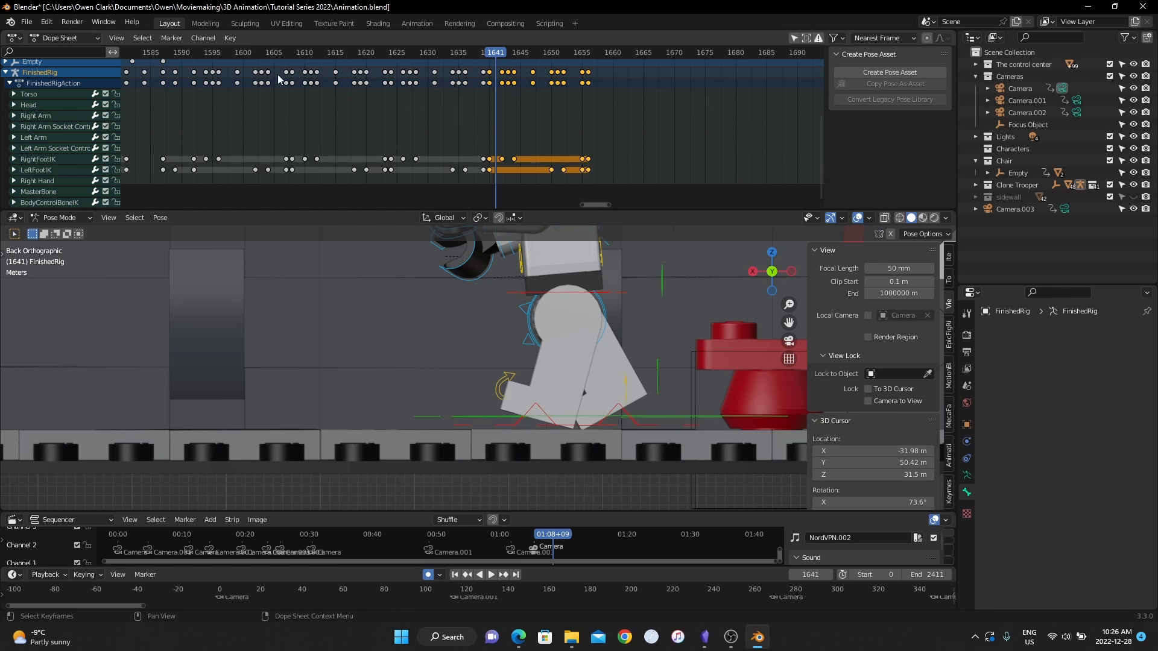
Step: Keyframe the location, rotation and scale of MasterBone at frame 1607
middle_drag(257, 110, 363, 111)
drag(269, 54, 393, 88)
click(595, 416)
key(i)
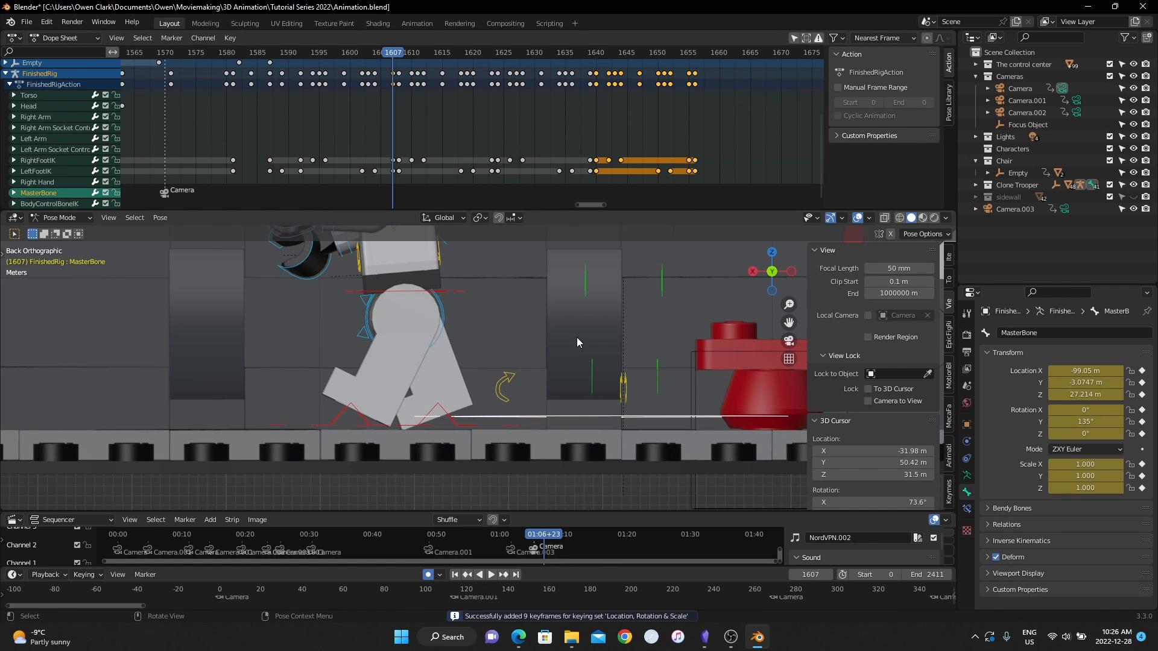
Step: Place the 3D cursor where the foot touches the ground at frame 1607
key(t)
click(17, 277)
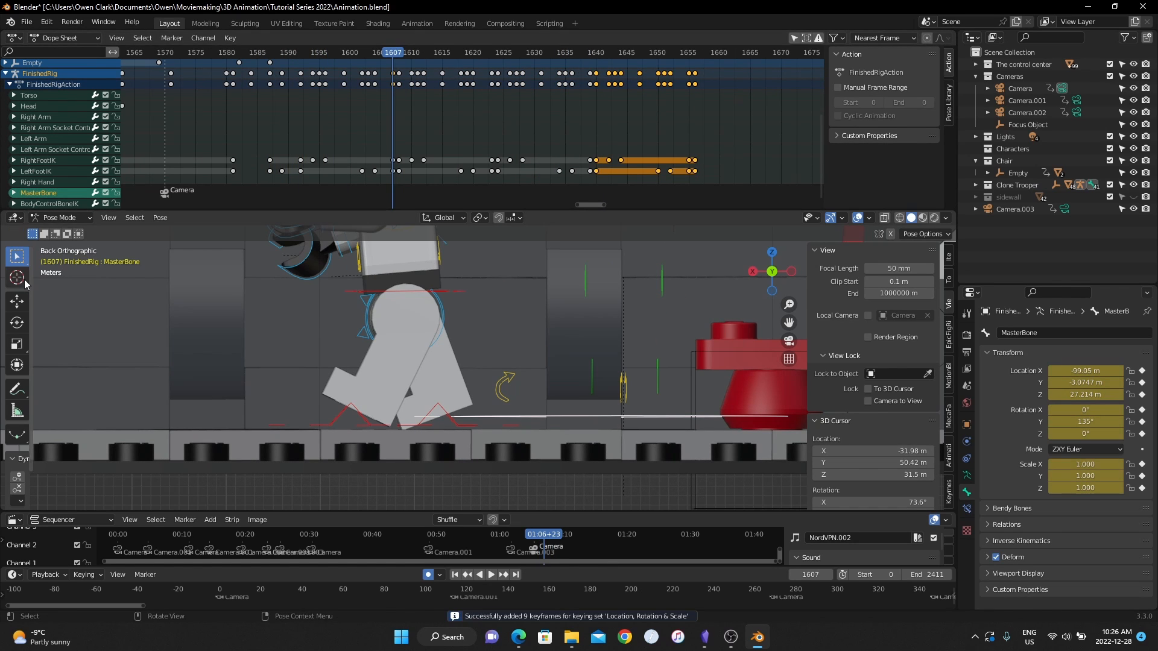
click(402, 430)
Step: Move MasterBone about -18.97 m along its local Z axis at frame 1608 to align the feet with the 3D cursor
key(Right)
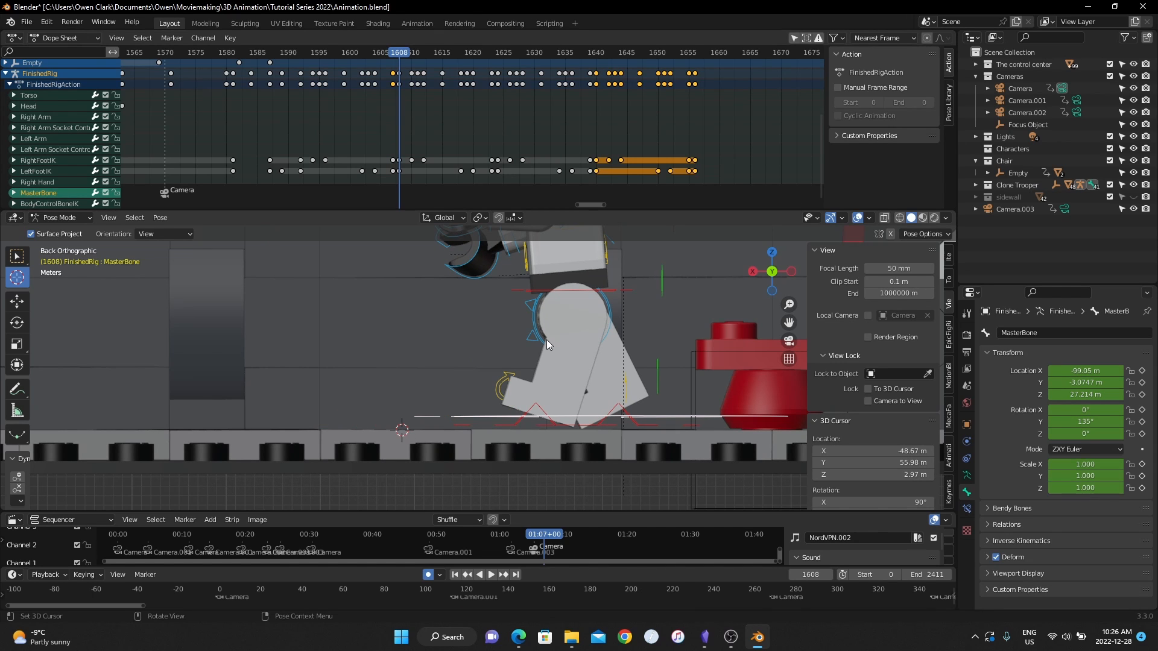
key(g)
key(z)
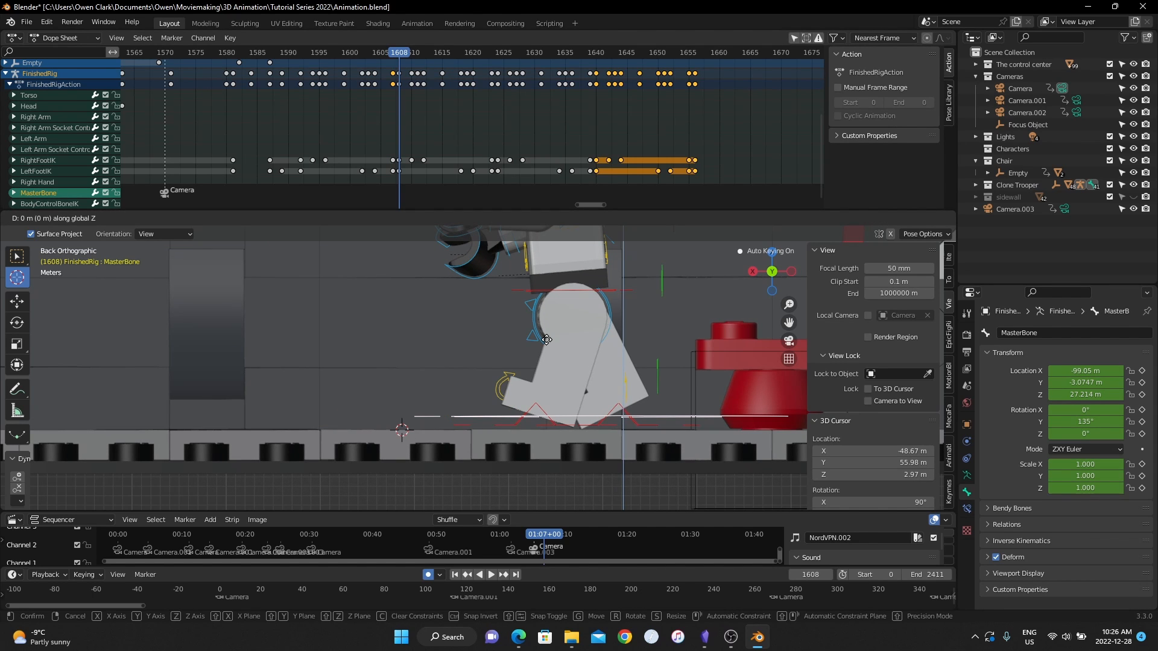
key(z)
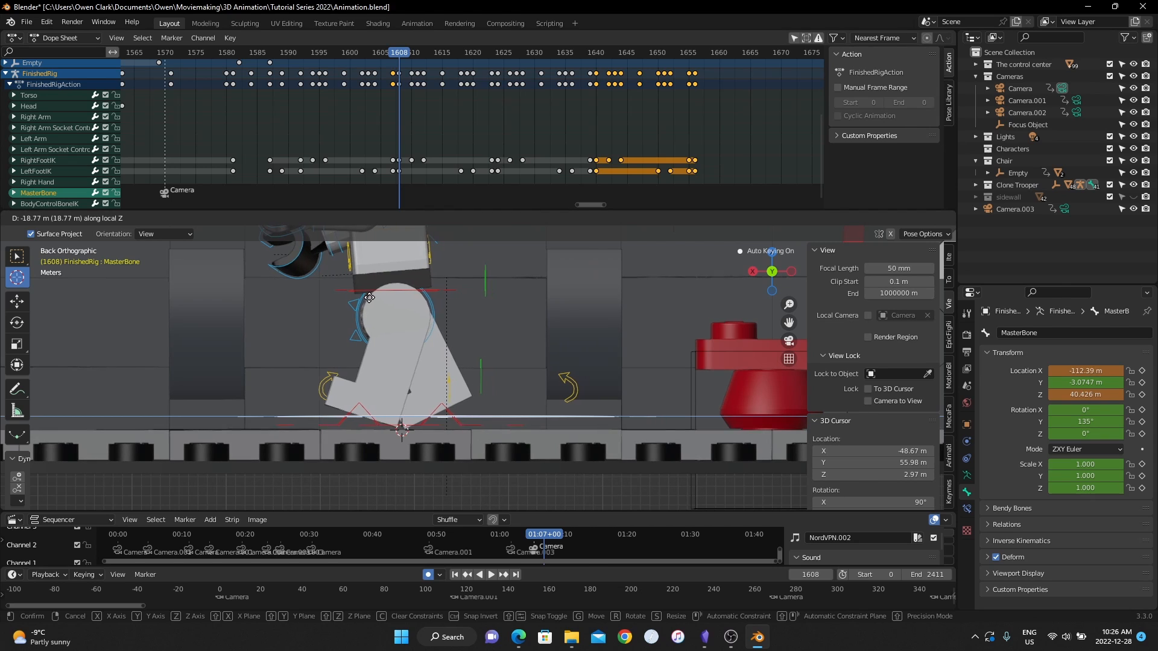
click(366, 295)
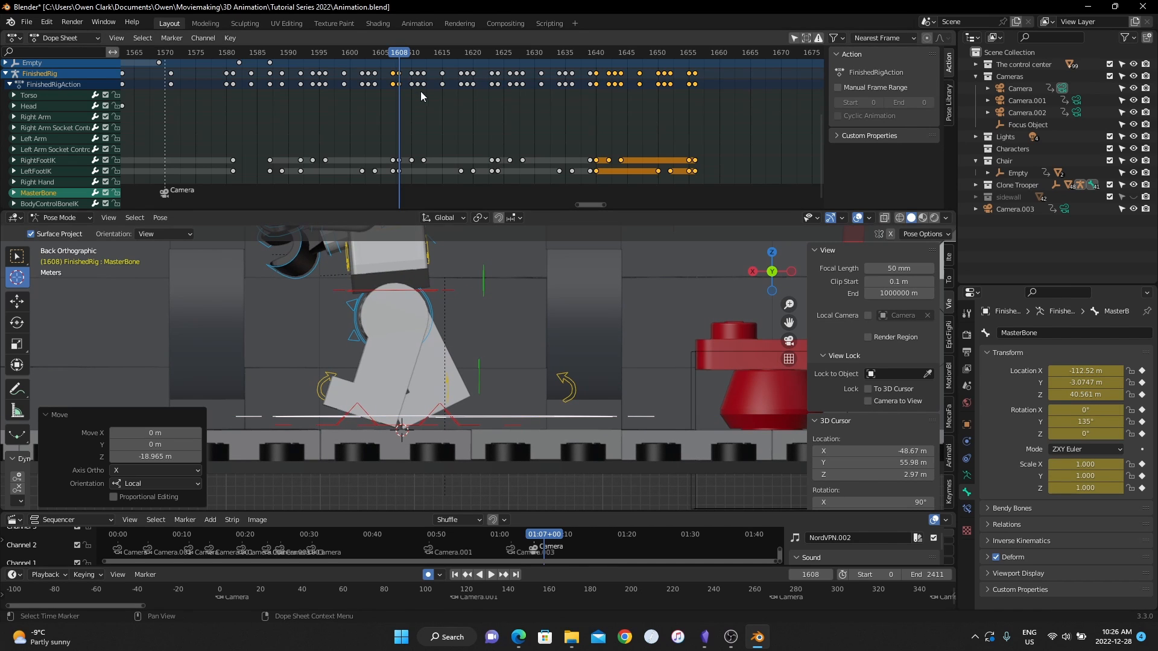
Step: Step through the frames from 1603 to 1623 to check the walk around the MasterBone shift
key(Left)
key(Left)
key(Left)
key(Left)
key(Left)
key(Left)
key(Left)
key(Left)
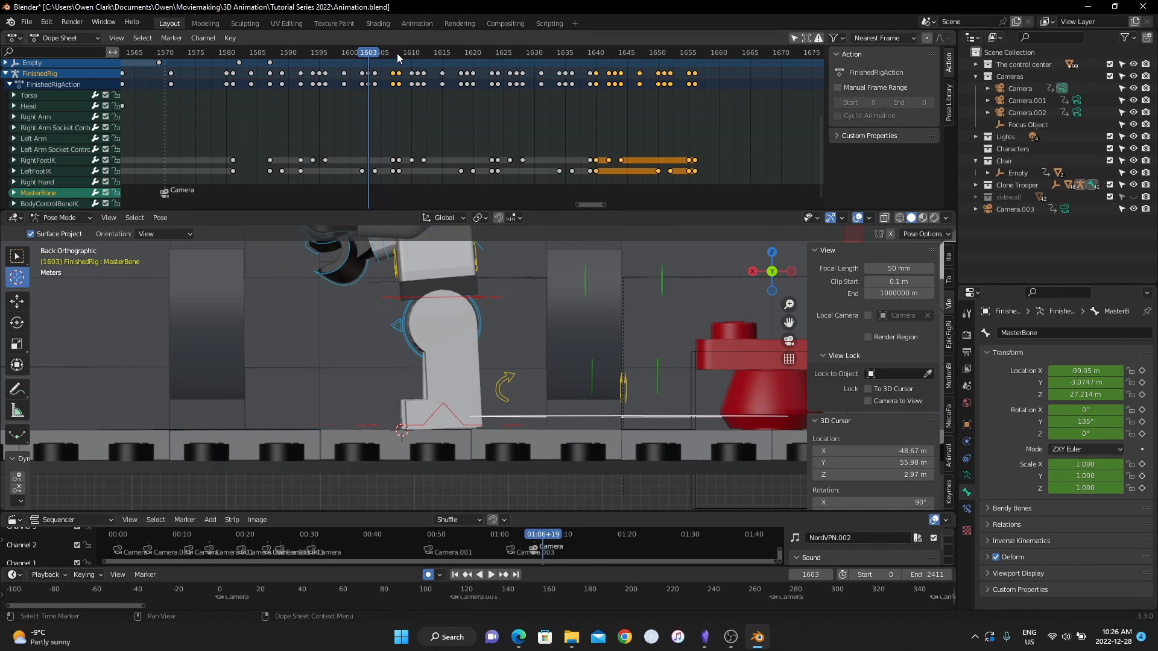
key(Right)
key(Right)
key(Right)
key(Right)
key(Right)
key(Right)
key(Right)
key(Right)
key(Right)
key(Right)
key(Right)
key(Right)
key(Right)
key(Right)
key(Right)
key(Right)
key(Right)
key(Right)
key(Right)
key(Right)
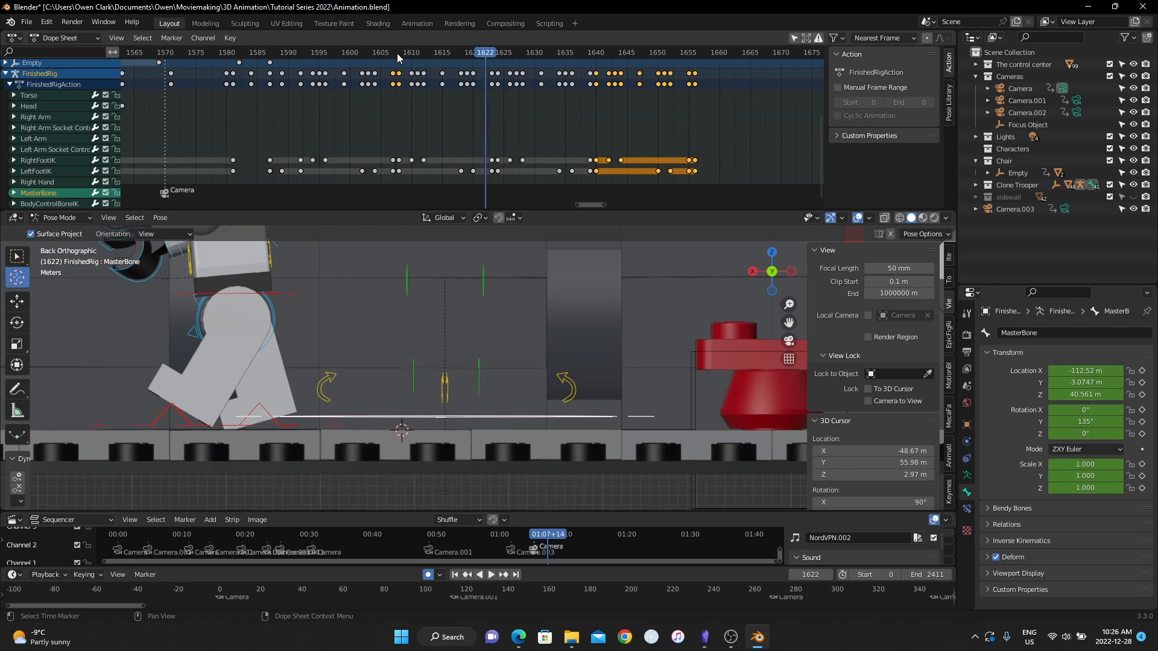
key(Right)
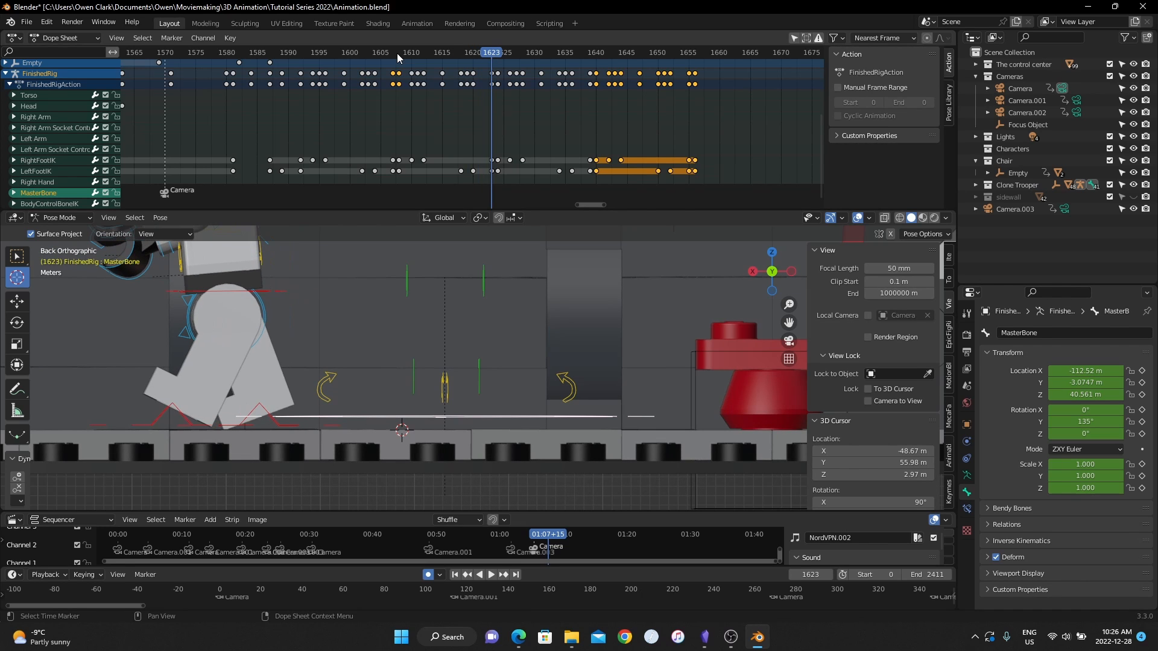
key(Right)
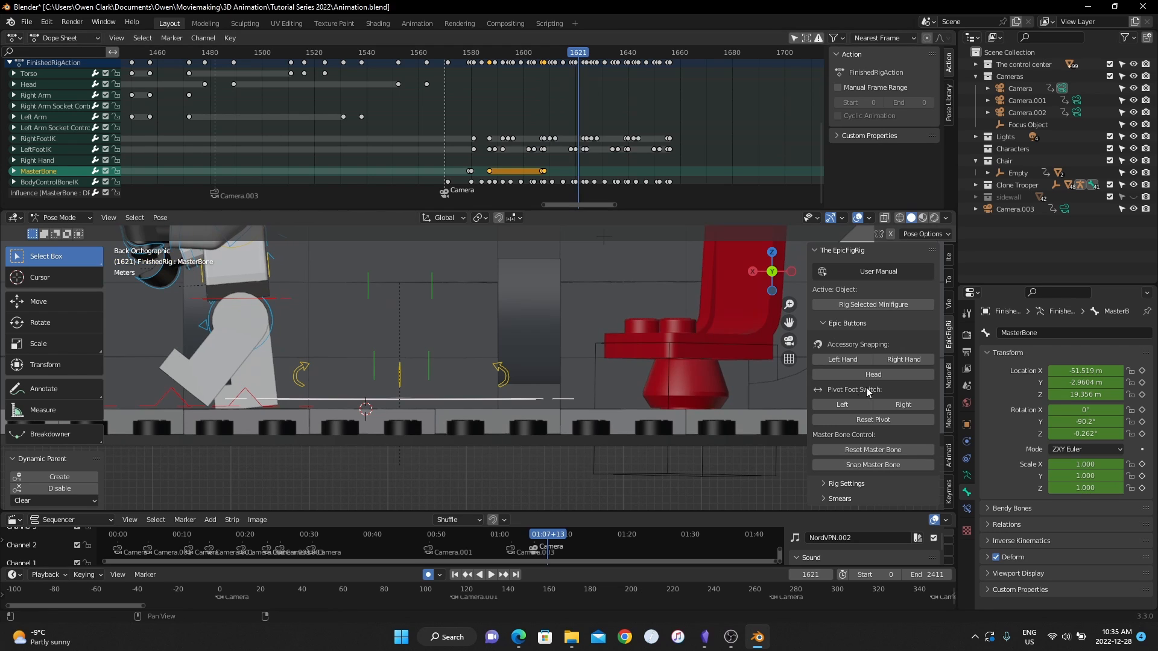
Step: Compare frames 1623 and 1624, and apply Snap Master Bone at frame 1624
key(space)
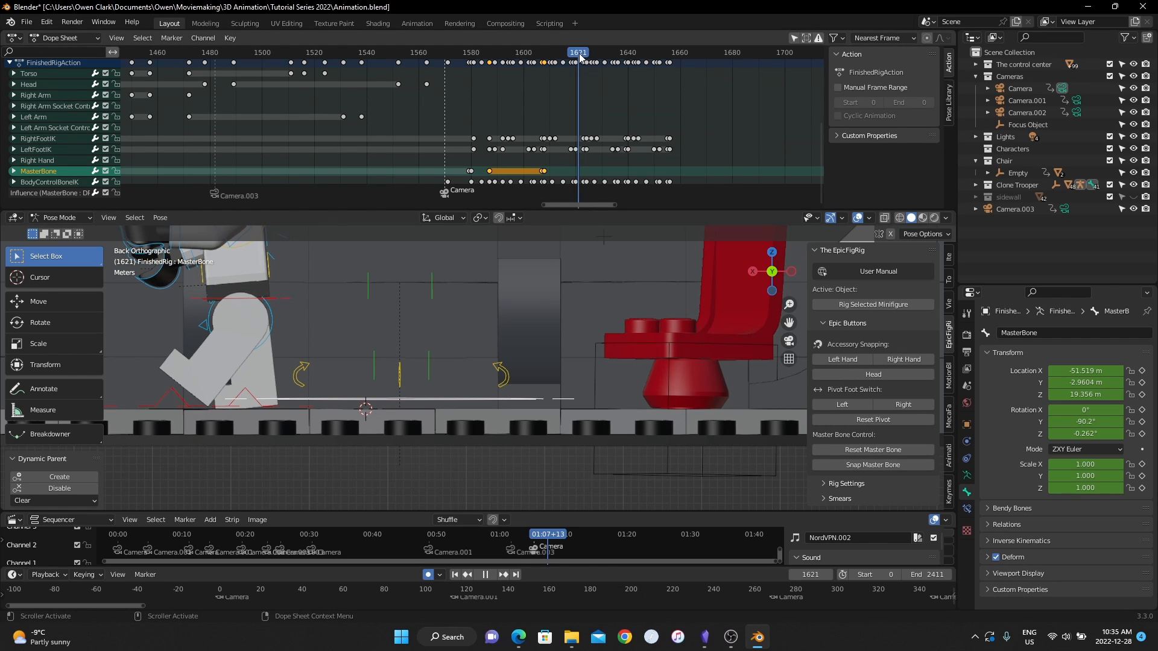
key(Escape)
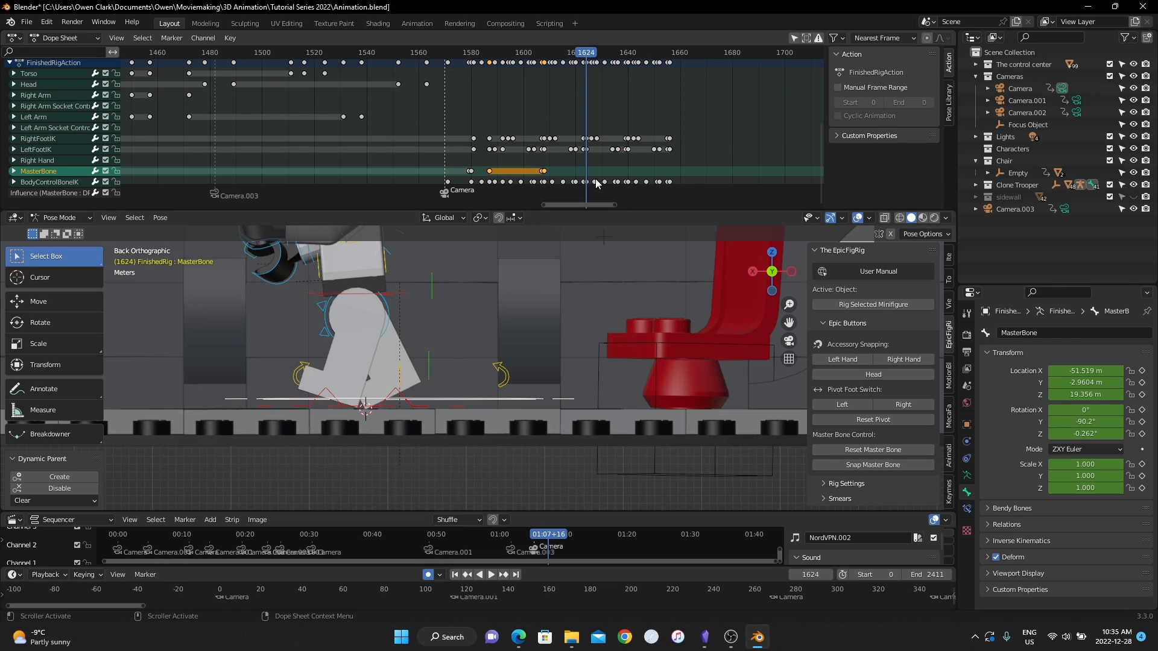
key(Left)
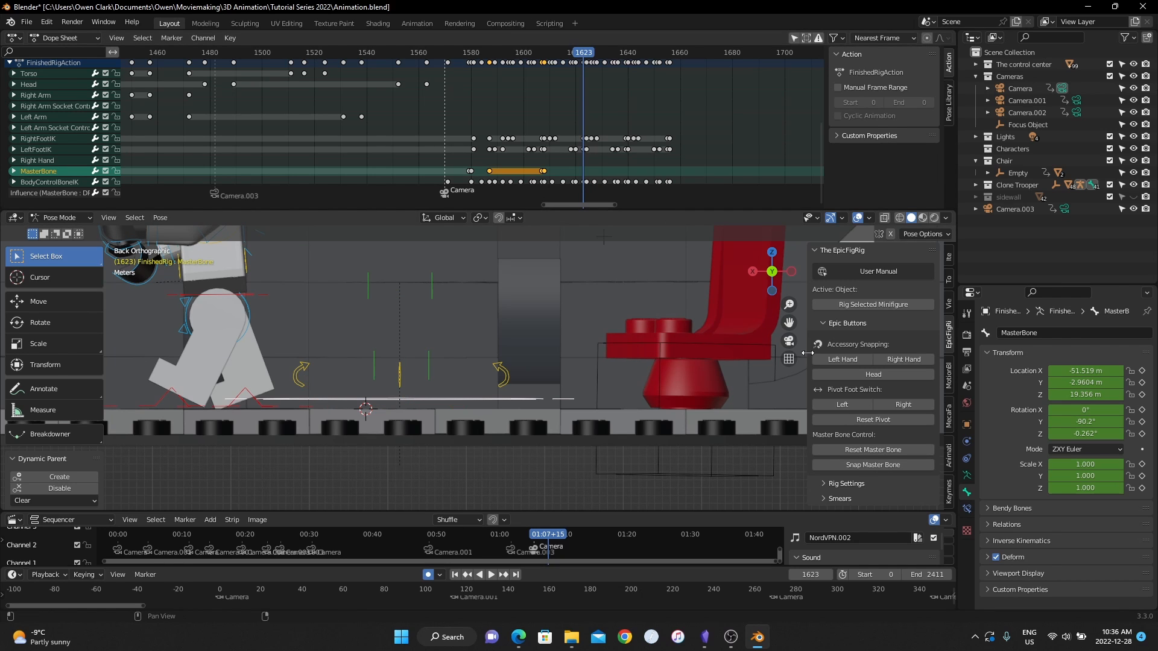
key(Right)
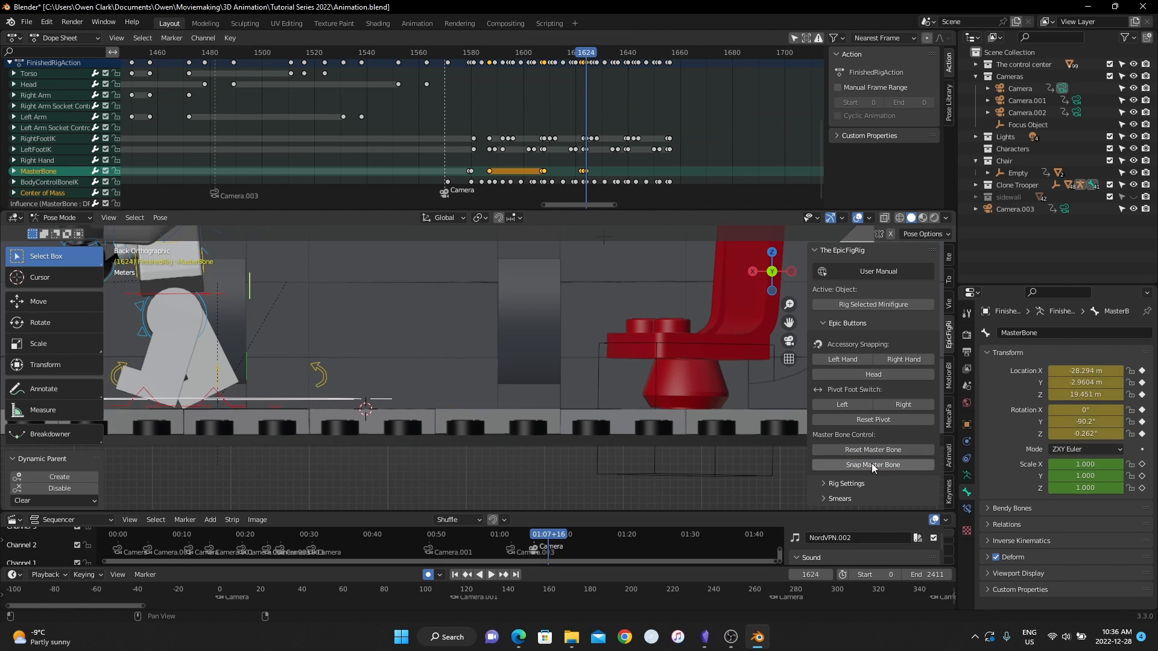
click(872, 465)
Step: Play back the walk across the snapped frame and compare the foot position between frames 1623 and 1624
scroll(633, 122, up, 3)
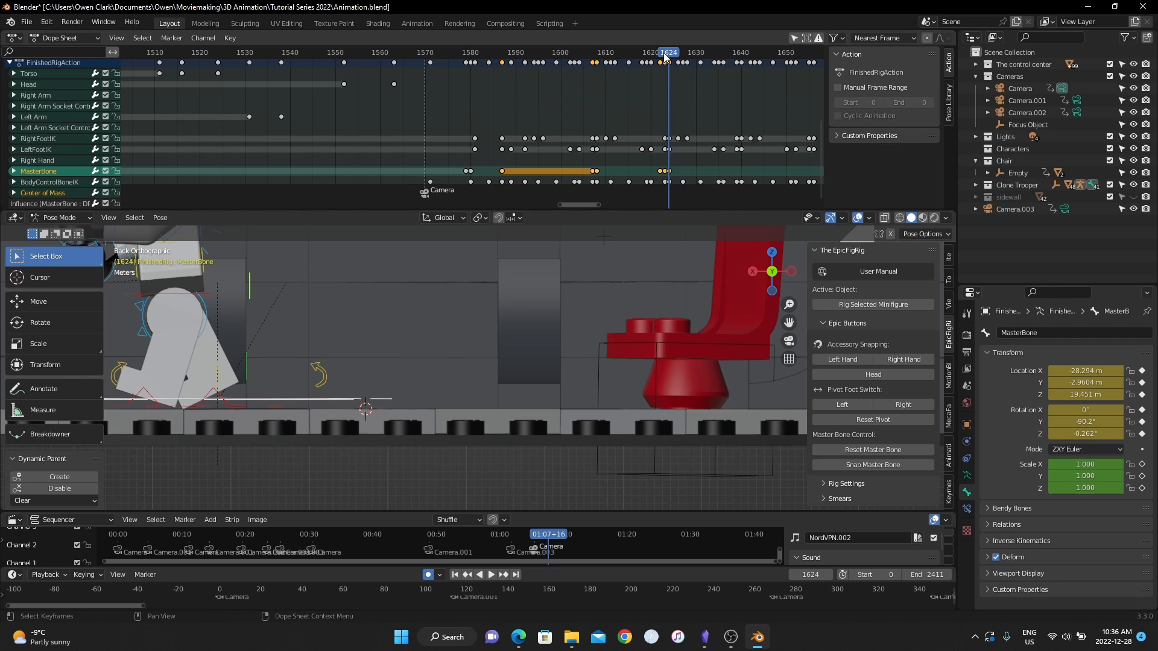
drag(664, 54, 617, 47)
key(space)
key(space)
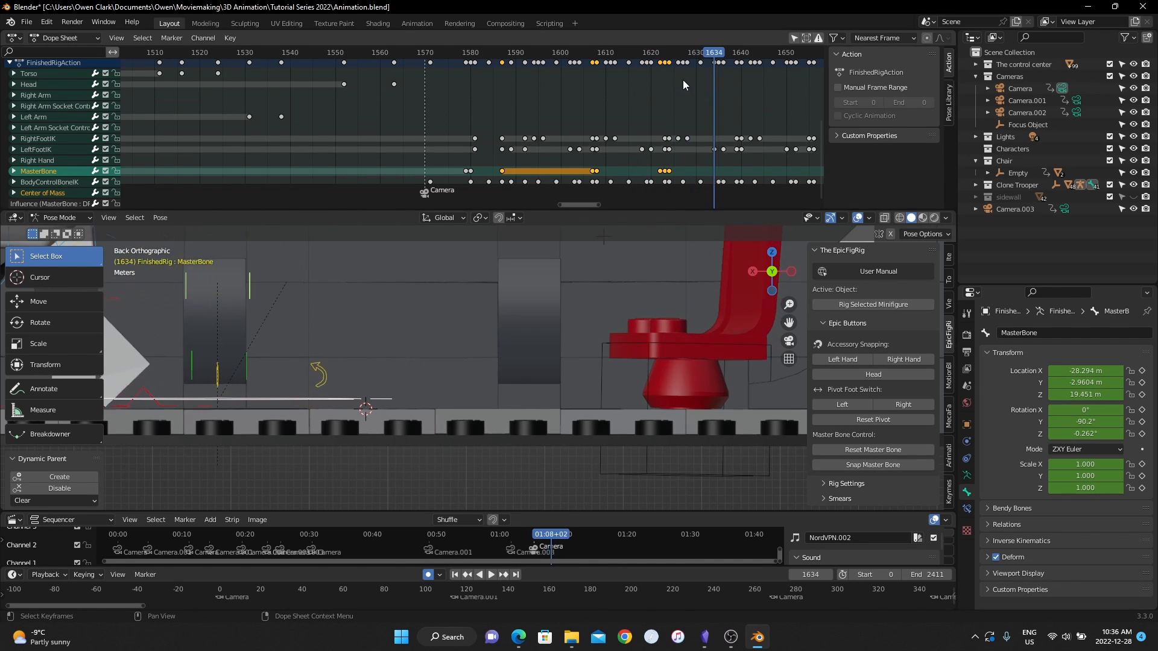
click(659, 52)
key(Right)
key(Right)
key(Left)
key(Right)
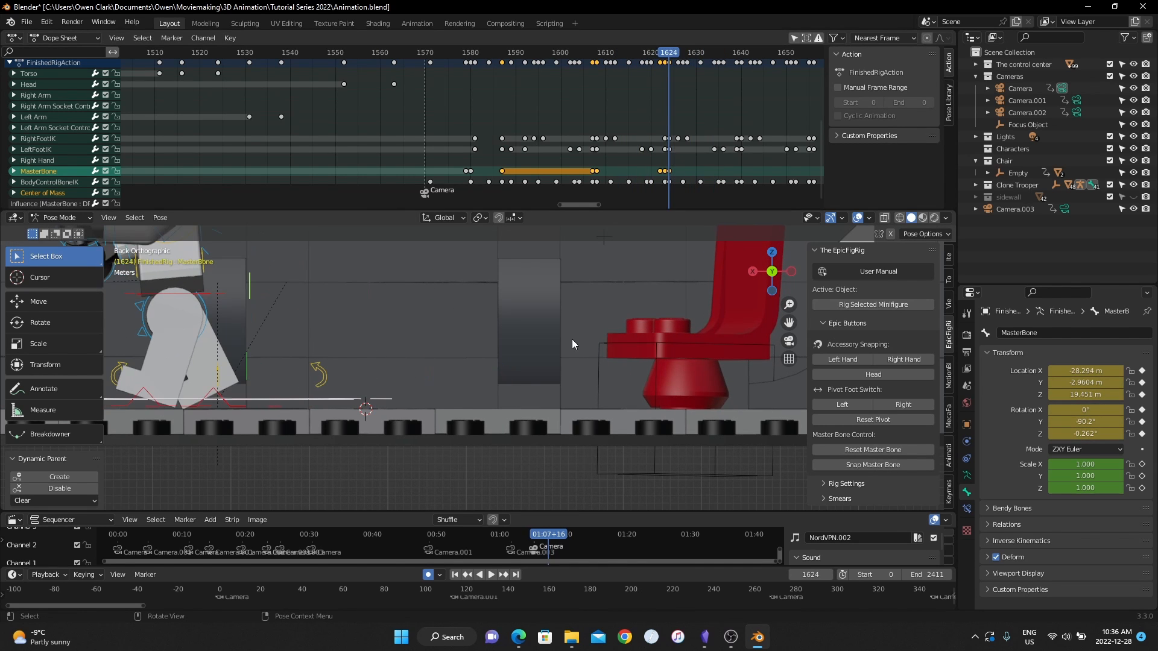
Step: Shift MasterBone along its local Z axis at frame 1624 to an X location of about -32.52 m, matching the foot position at frame 1623
shift+middle_drag(284, 423, 507, 436)
scroll(498, 401, up, 4)
shift+middle_drag(430, 399, 569, 385)
key(Left)
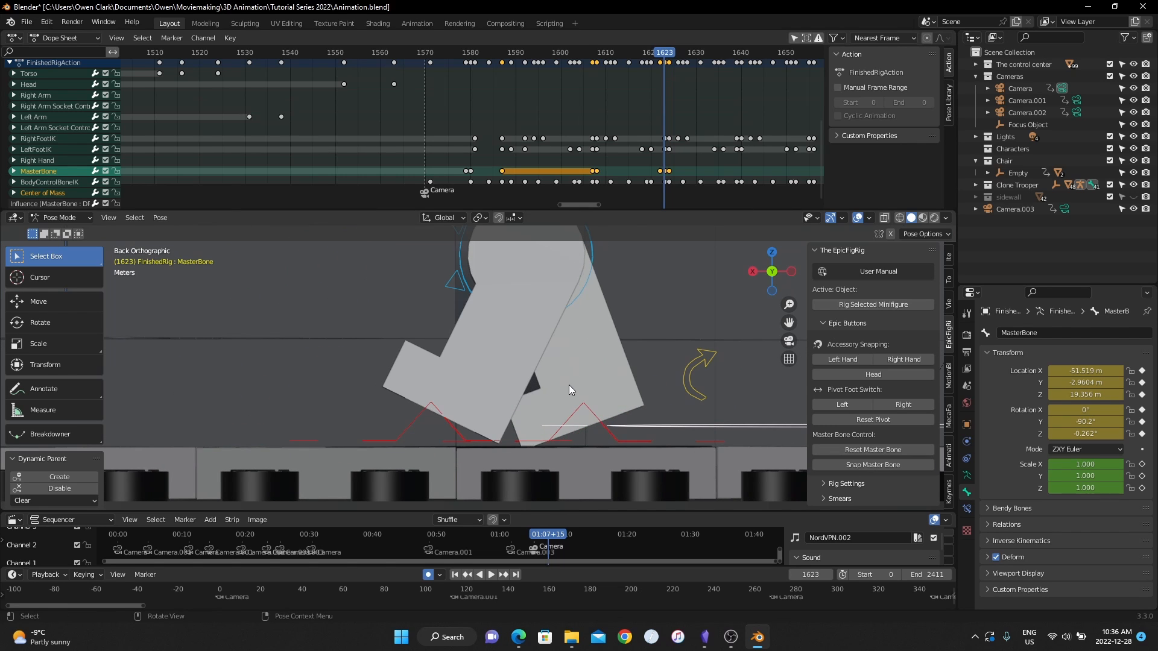
key(Right)
key(g)
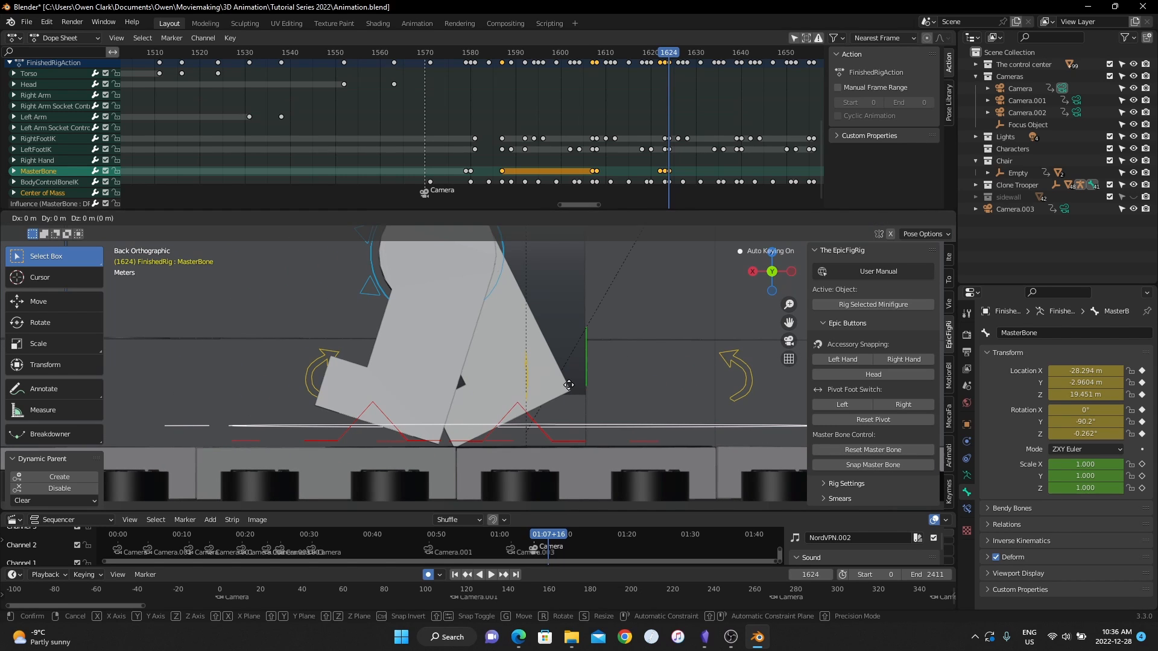
key(z)
key(z)
click(626, 387)
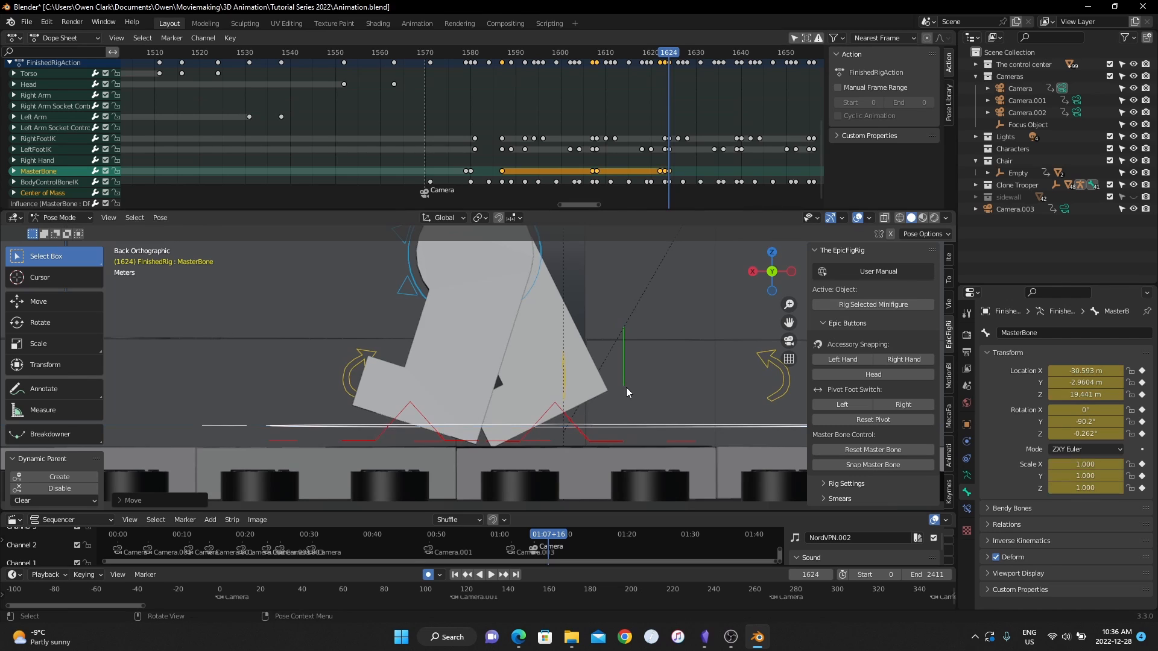
key(g)
key(z)
key(z)
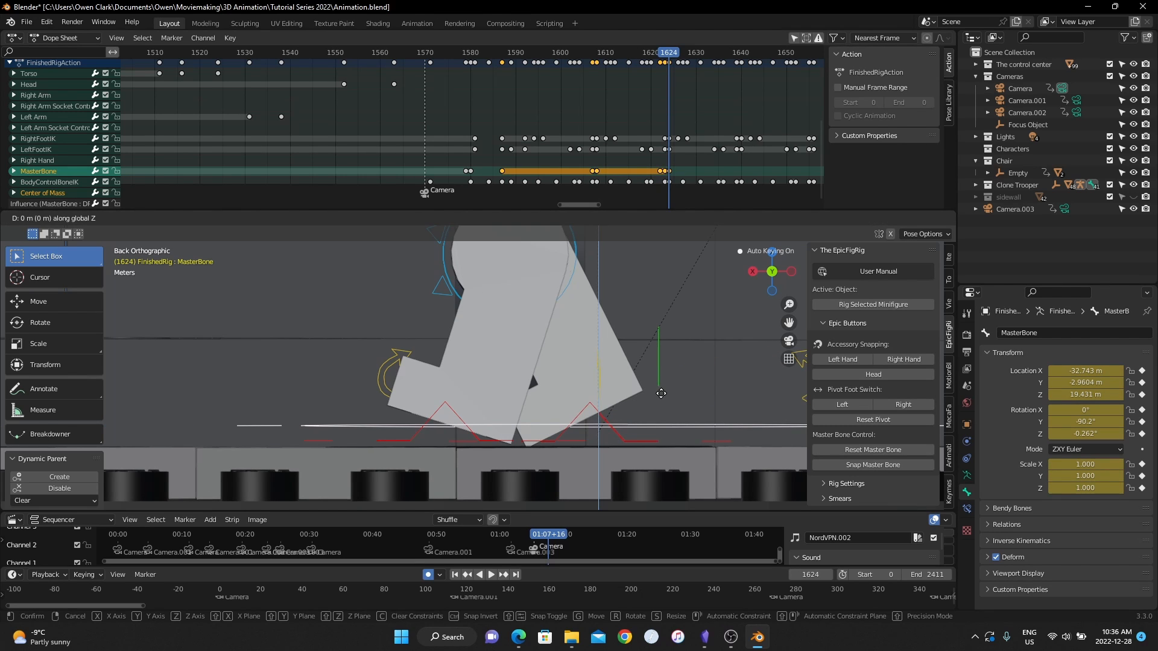
click(657, 392)
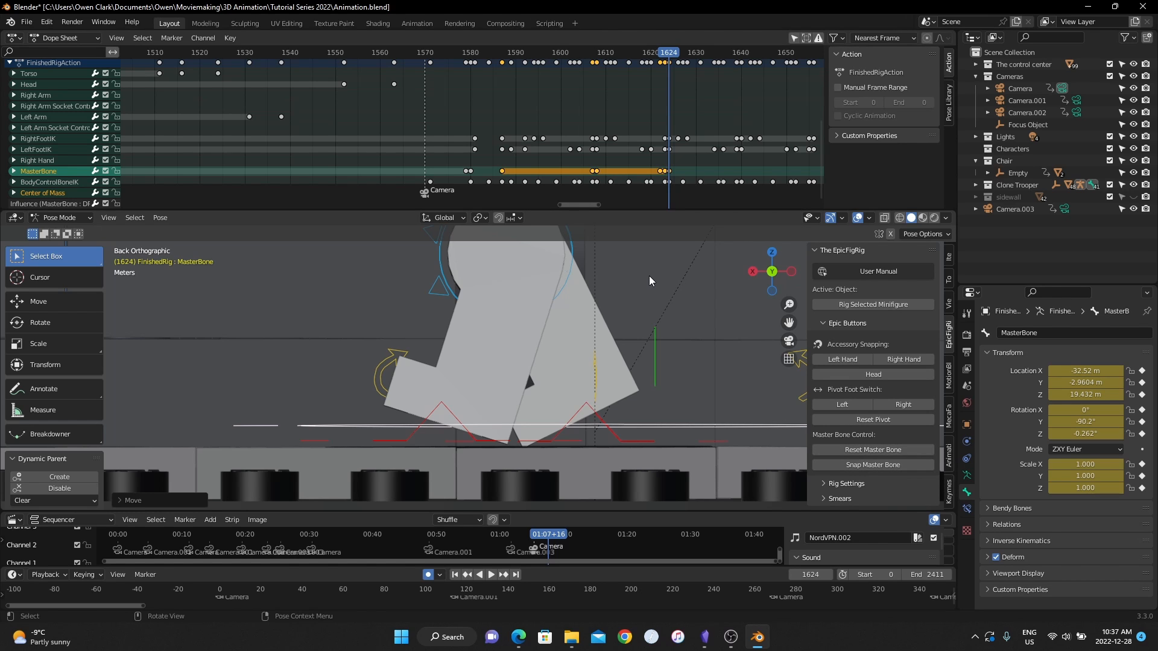
Step: Play back the walk from about frame 1576
scroll(640, 299, down, 5)
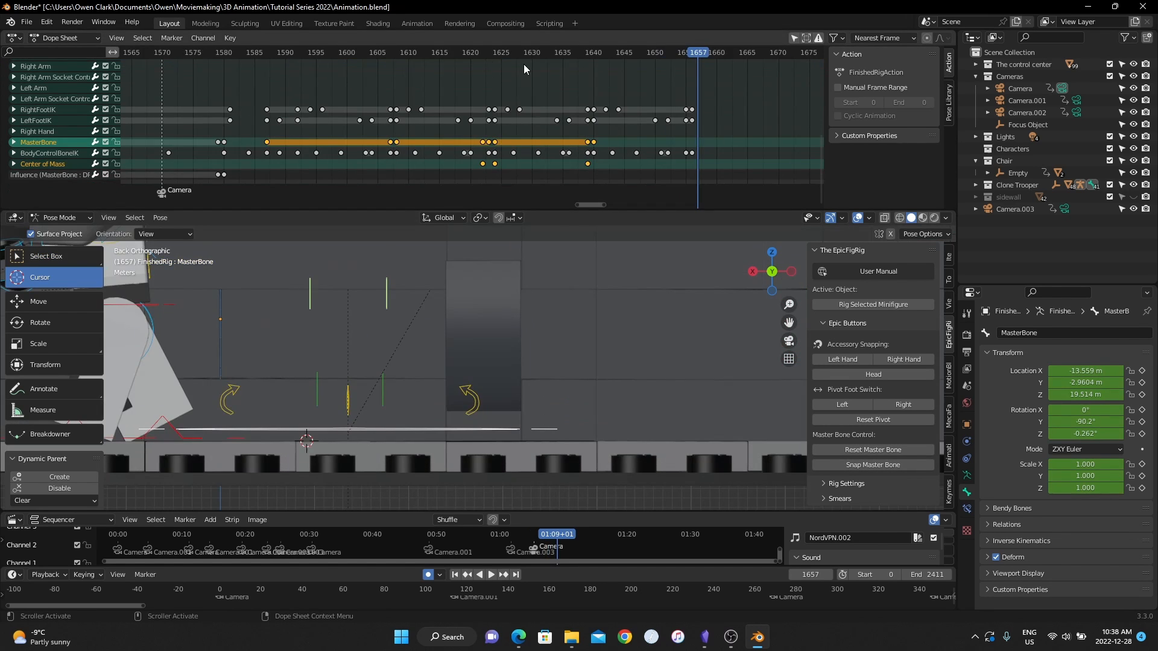
click(453, 53)
key(space)
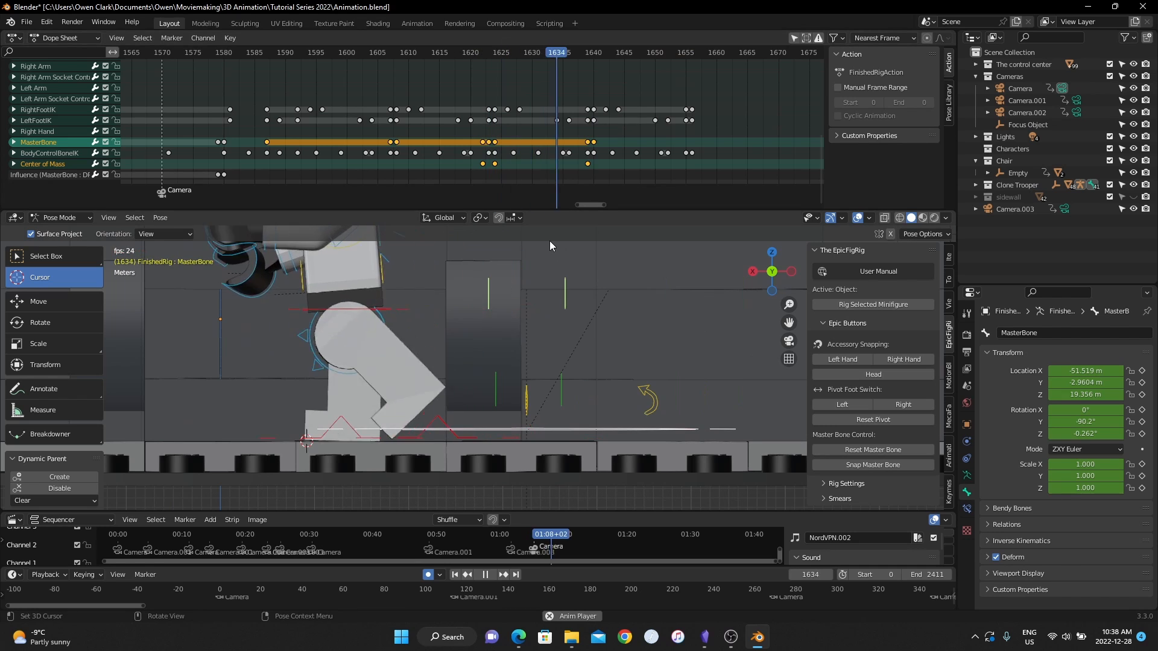
Step: Try rotating MasterBone about the global Z axis at frame 1661
key(space)
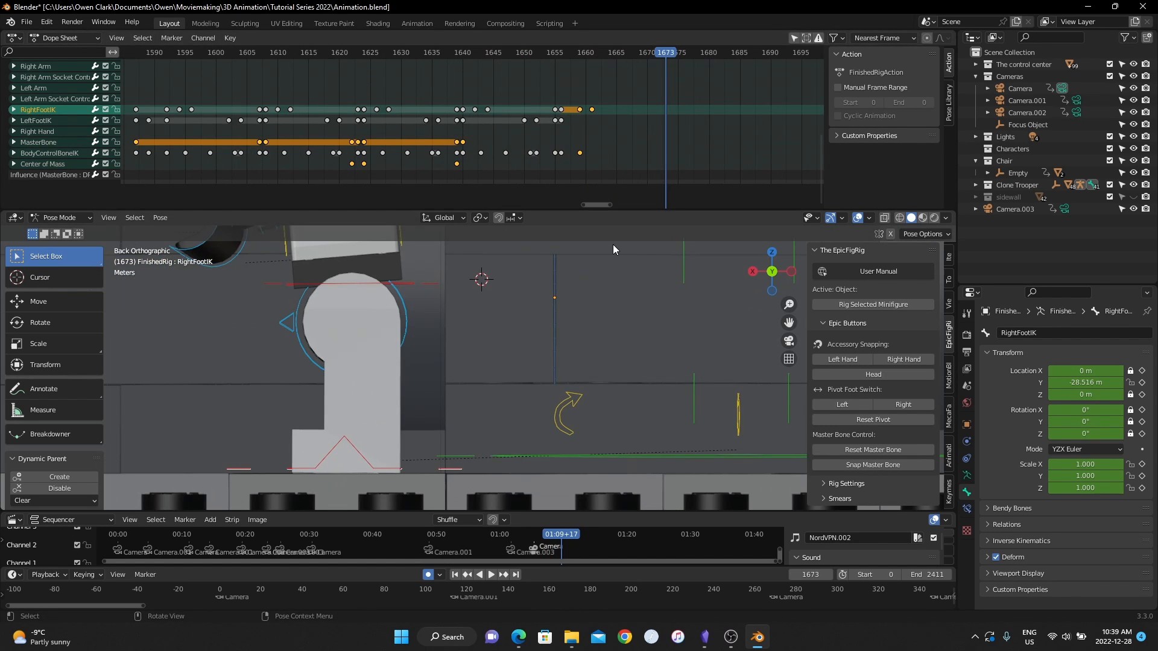
middle_drag(612, 245, 567, 369)
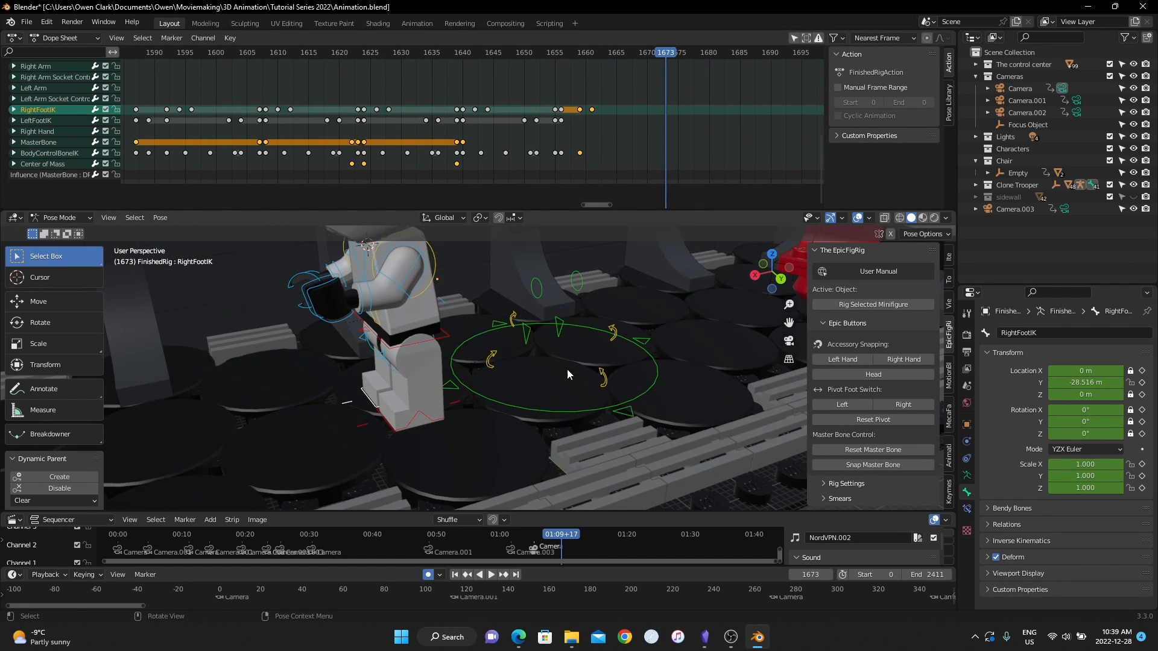
click(507, 404)
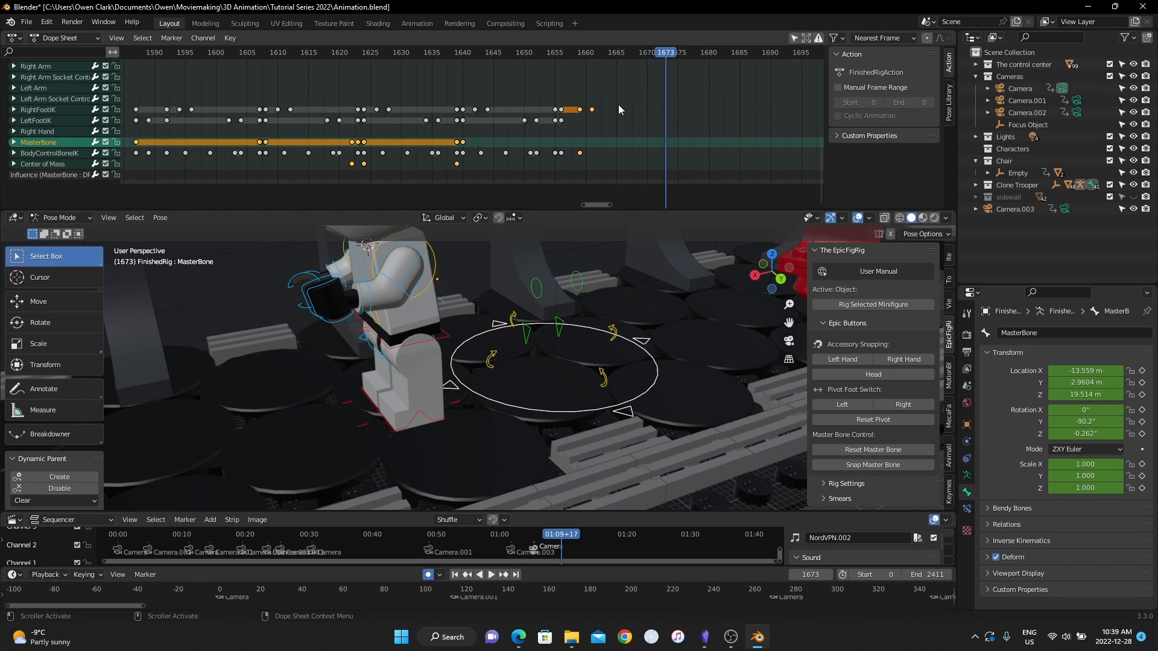
click(586, 61)
key(space)
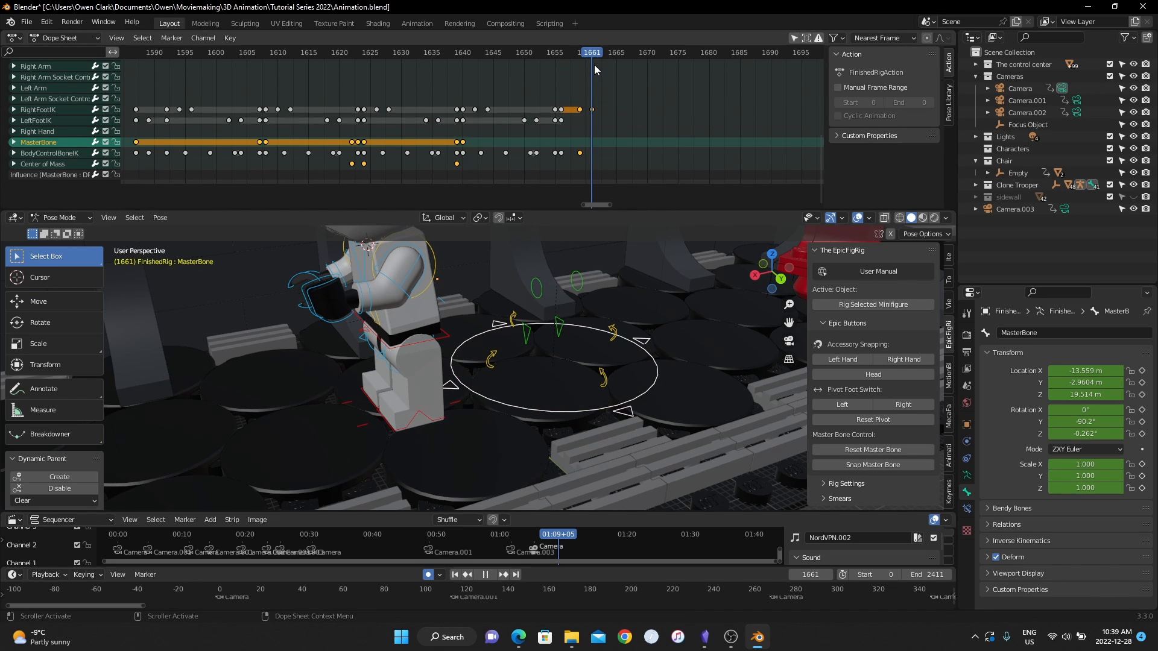
key(space)
key(r)
key(z)
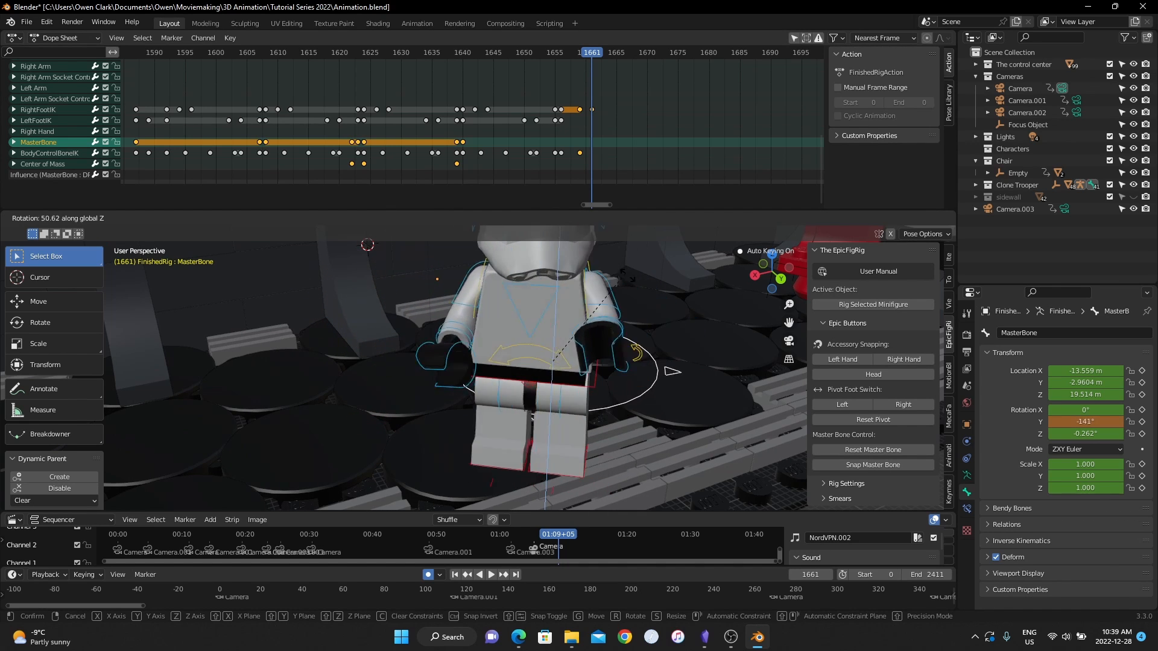
key(Escape)
Step: Try rotating MasterBone about the global Z axis at frame 1624, during the walk
click(359, 63)
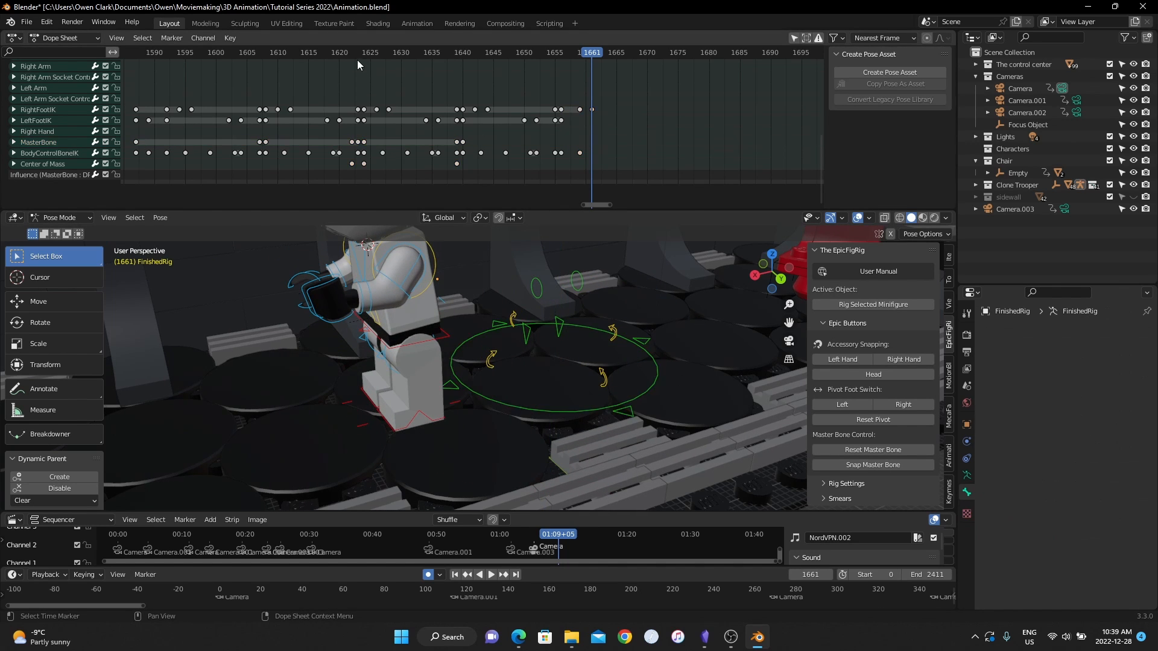
click(364, 52)
click(694, 389)
key(r)
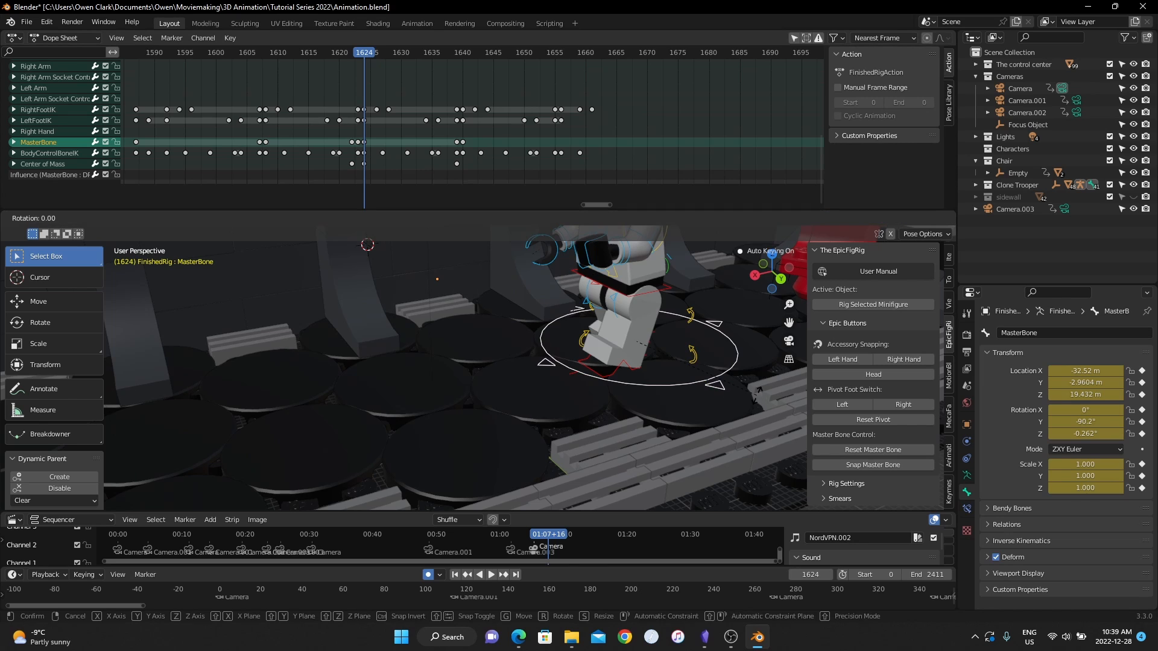
key(z)
right_click(767, 386)
Step: Try moving MasterBone along its local Z axis at frame 1661
drag(569, 58, 592, 59)
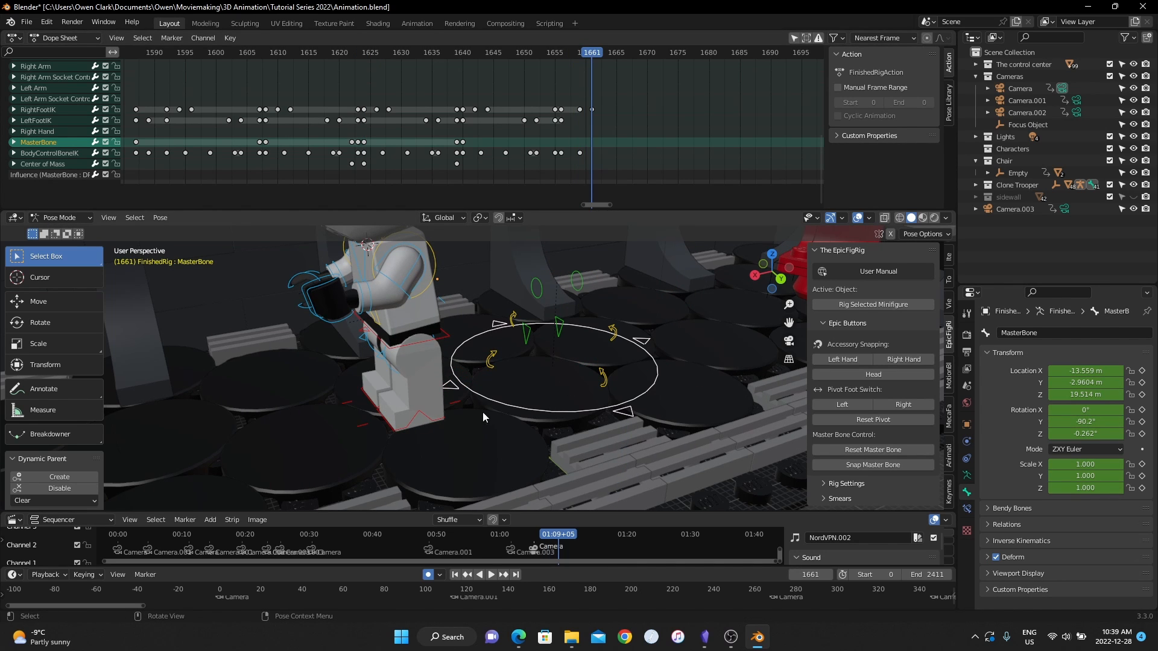
key(g)
key(z)
key(z)
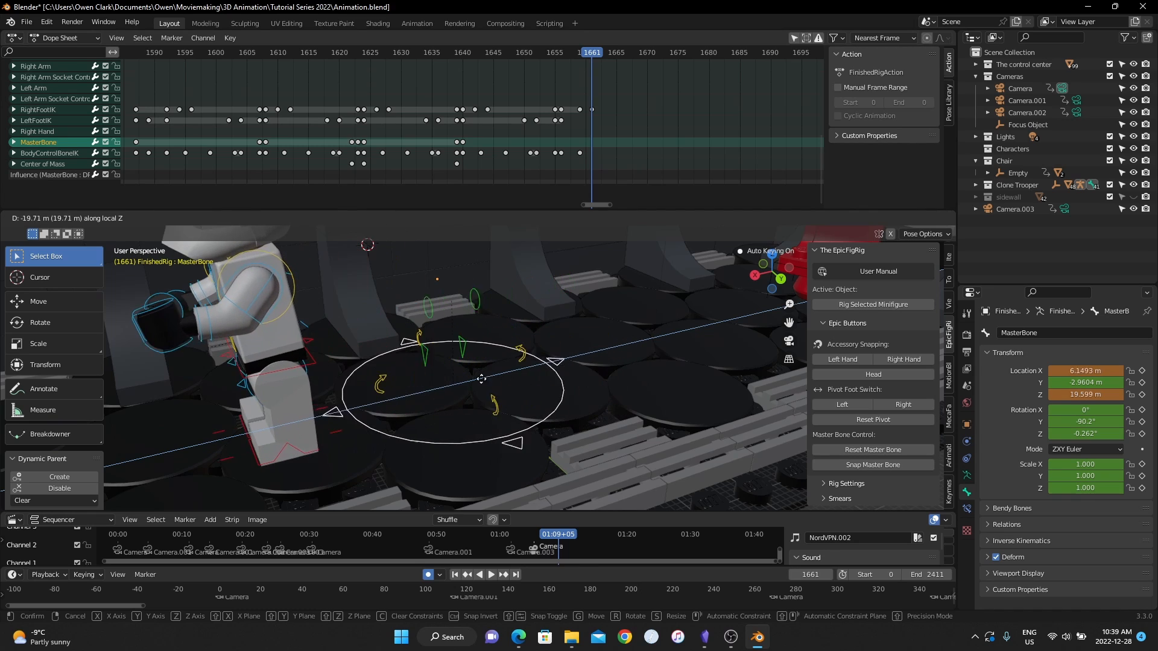
right_click(421, 381)
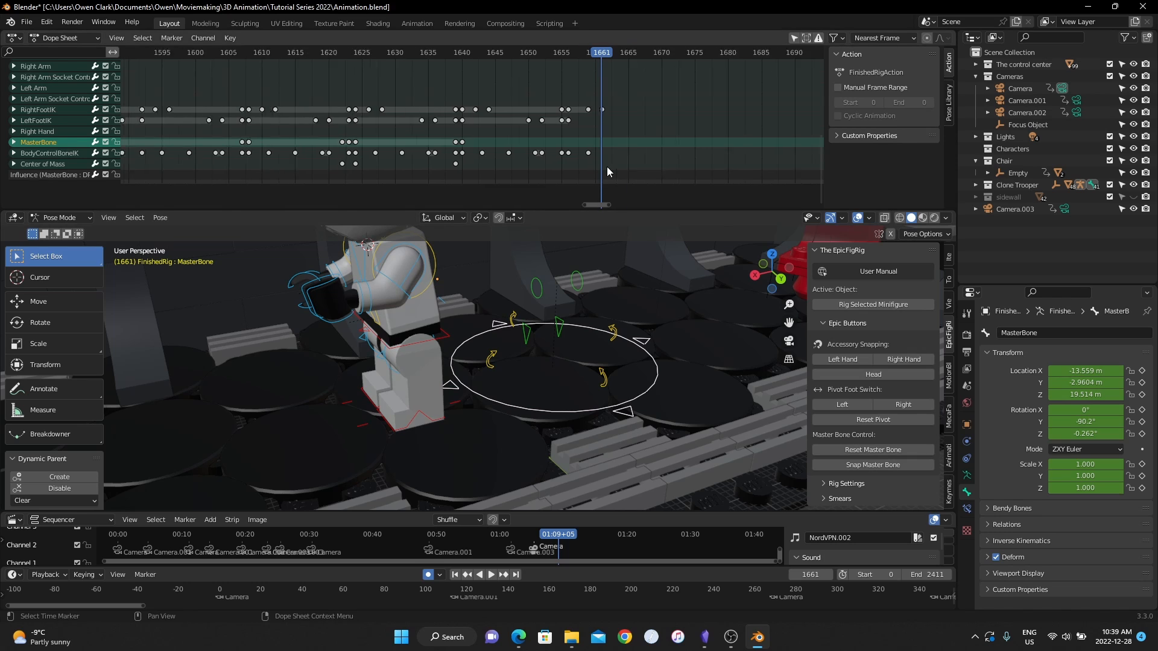
Step: Apply Reset Master Bone at frame 1661 and compare the pose between frames 1660 and 1661
scroll(625, 68, up, 4)
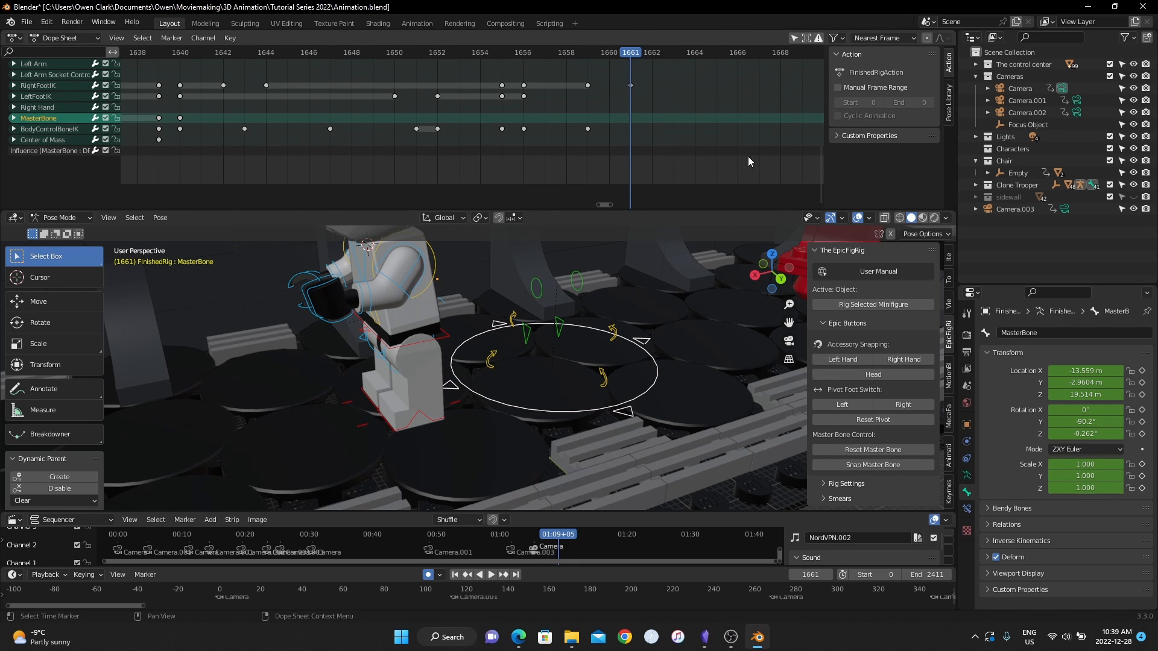
click(863, 448)
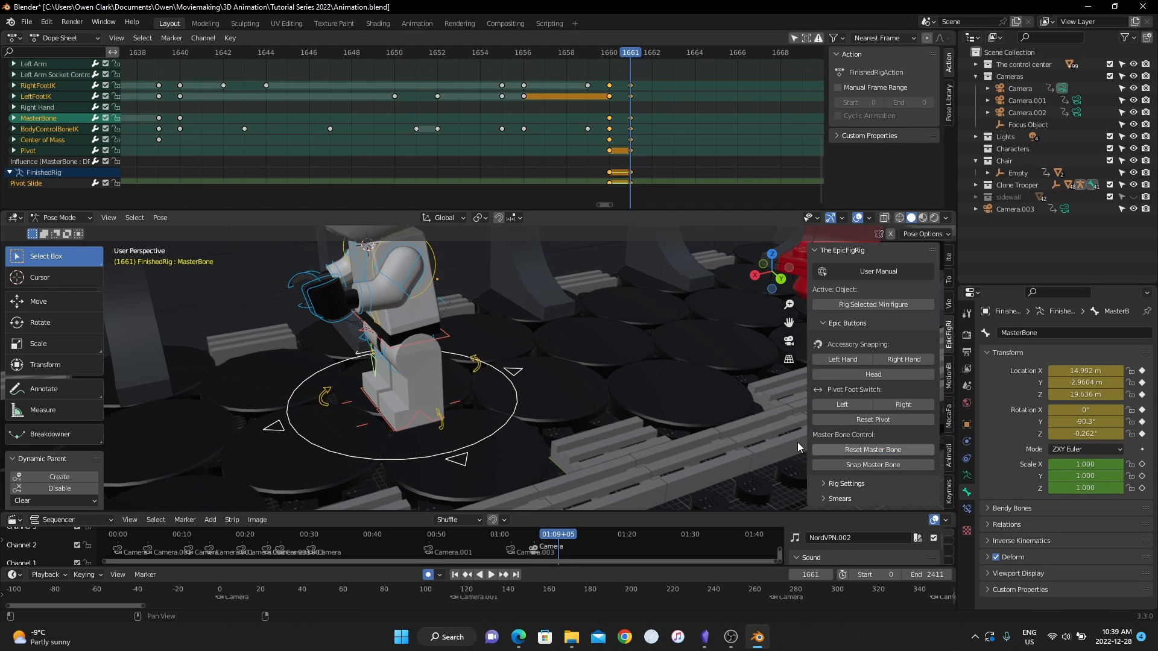
click(501, 378)
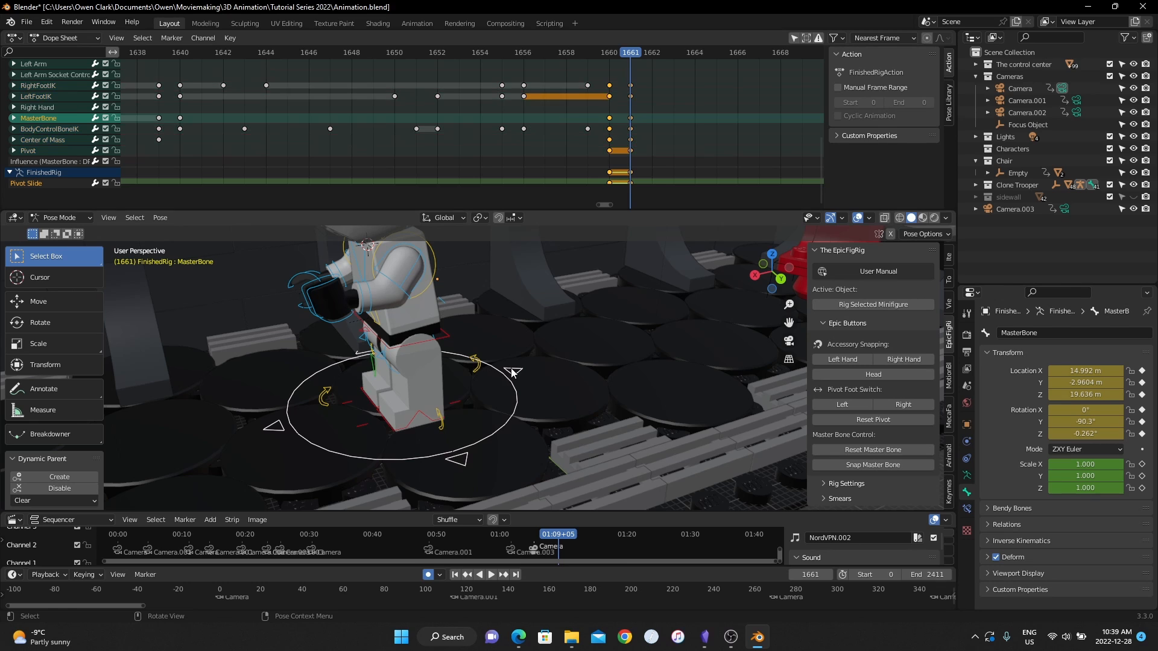
drag(609, 53, 629, 65)
Step: Rotate the Pivot bone about the global Z axis at frame 1671 to an X rotation of about -56.3°
click(376, 372)
middle_drag(377, 374, 472, 358)
scroll(464, 398, up, 3)
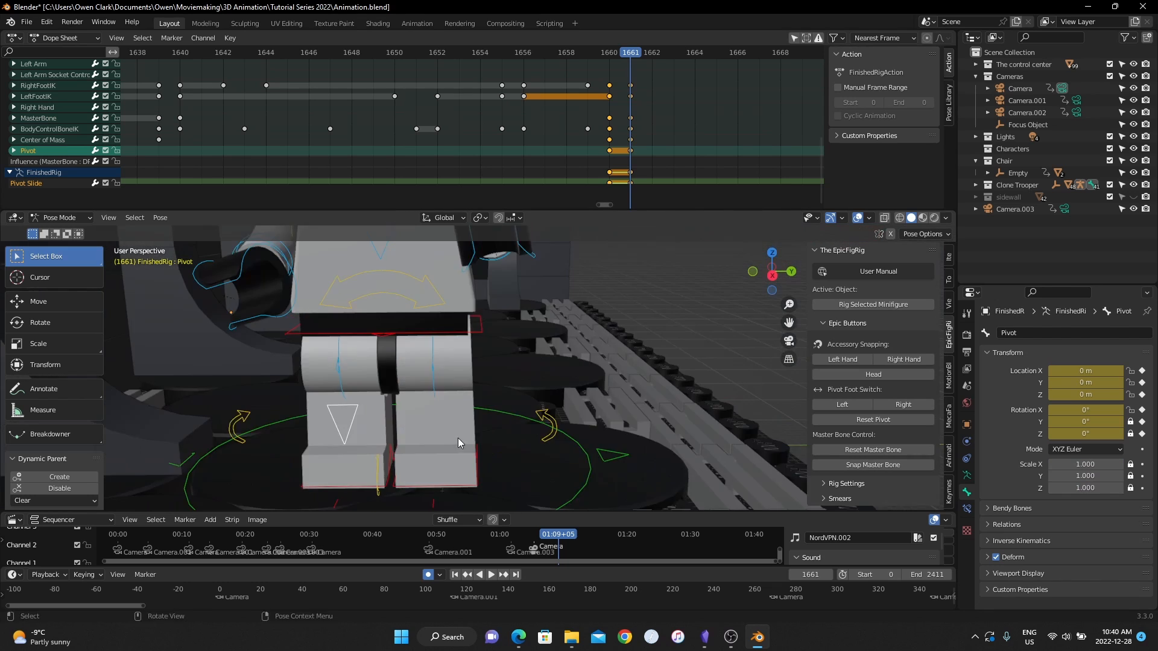
shift+middle_drag(457, 438, 559, 385)
drag(637, 53, 546, 66)
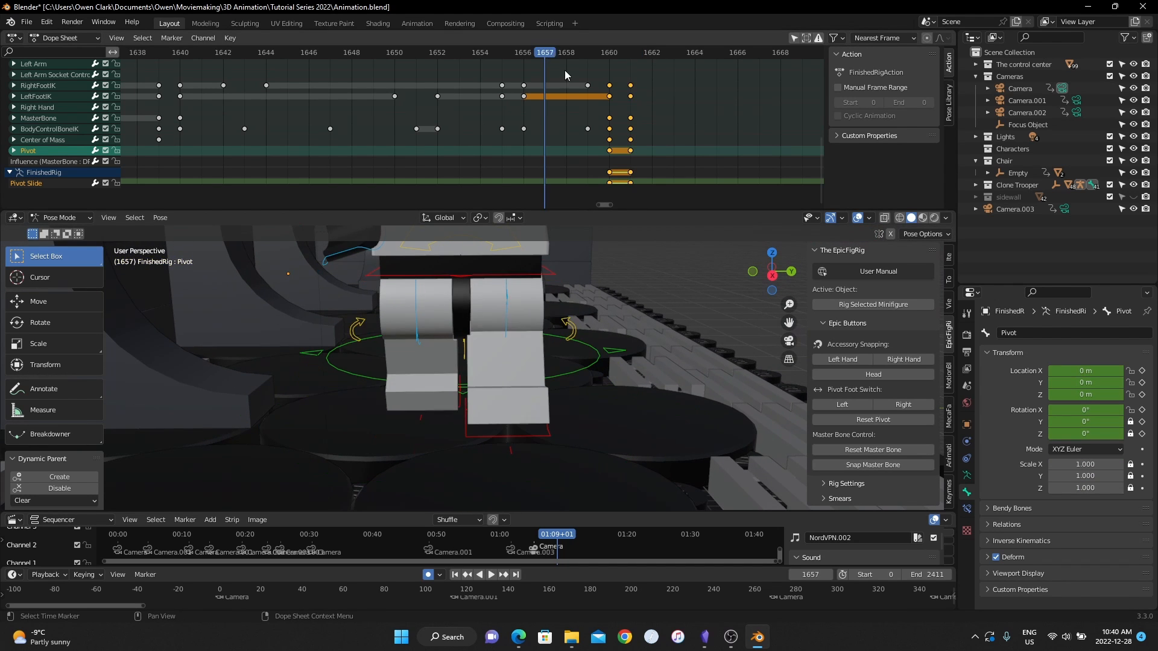
key(space)
key(space)
scroll(652, 150, down, 3)
key(r)
key(z)
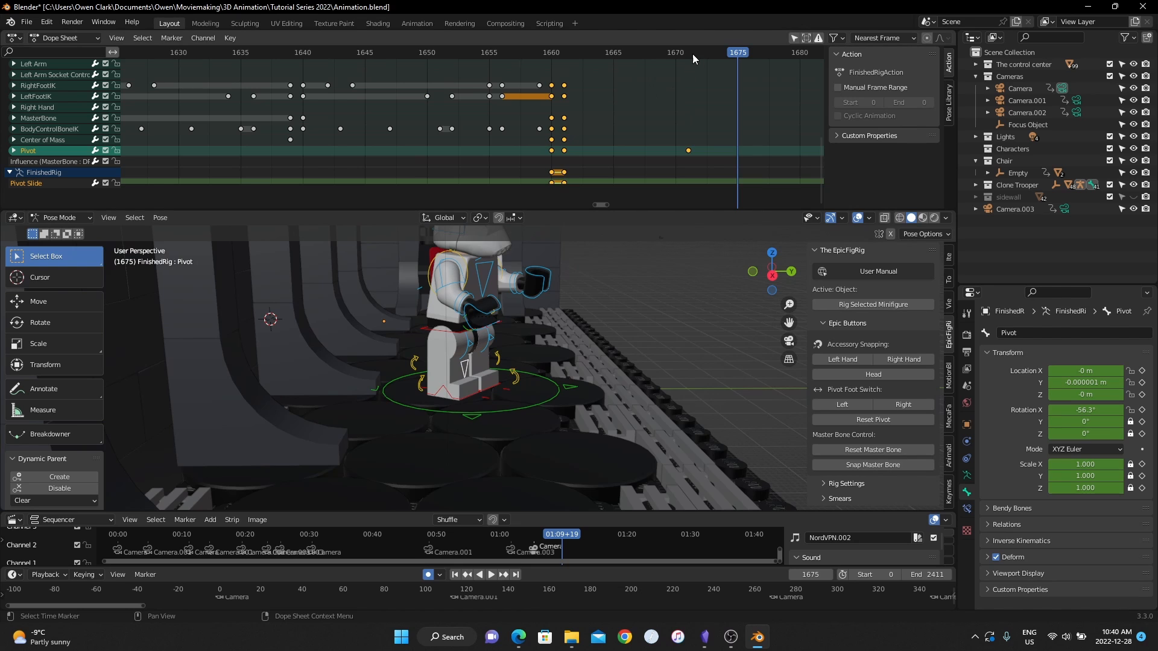
Step: Switch the pivot to the left foot at frame 1671 and shift the Pivot bone along global Z to an X location of about 0.08 m
click(689, 53)
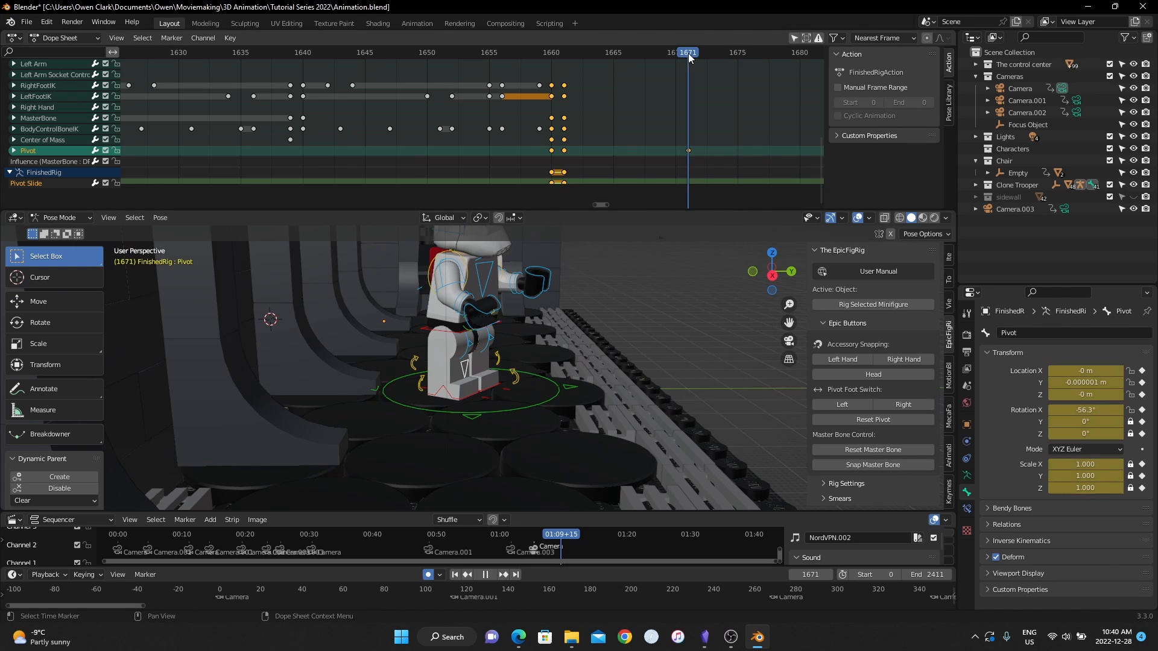
click(888, 409)
click(830, 409)
scroll(572, 357, up, 6)
key(g)
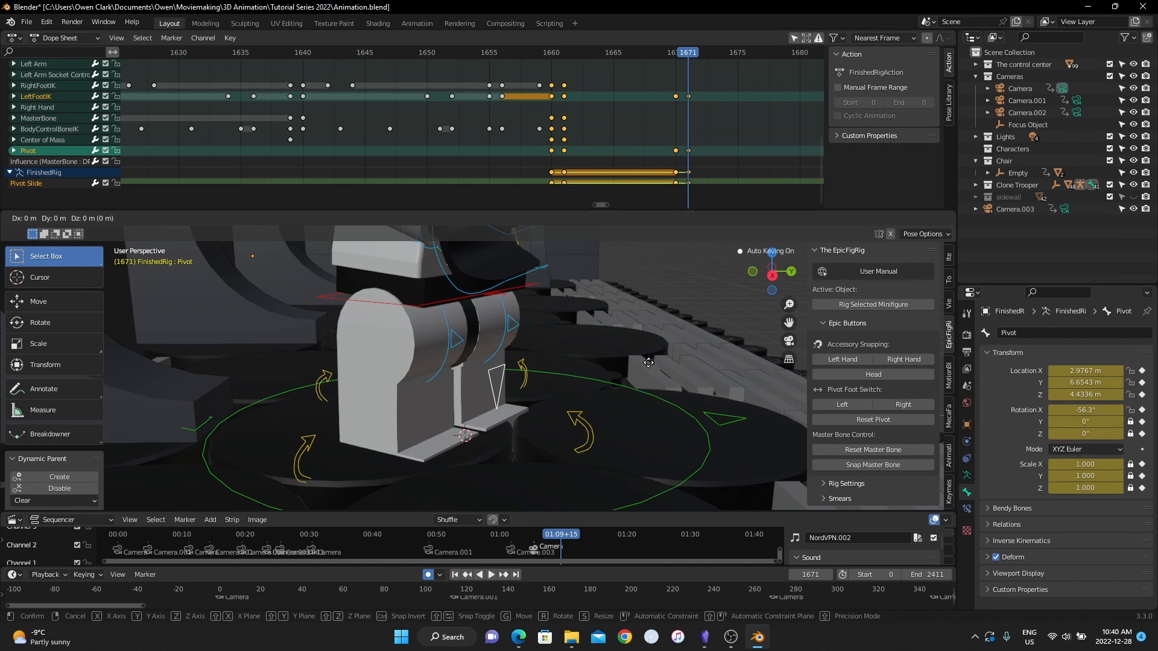
key(z)
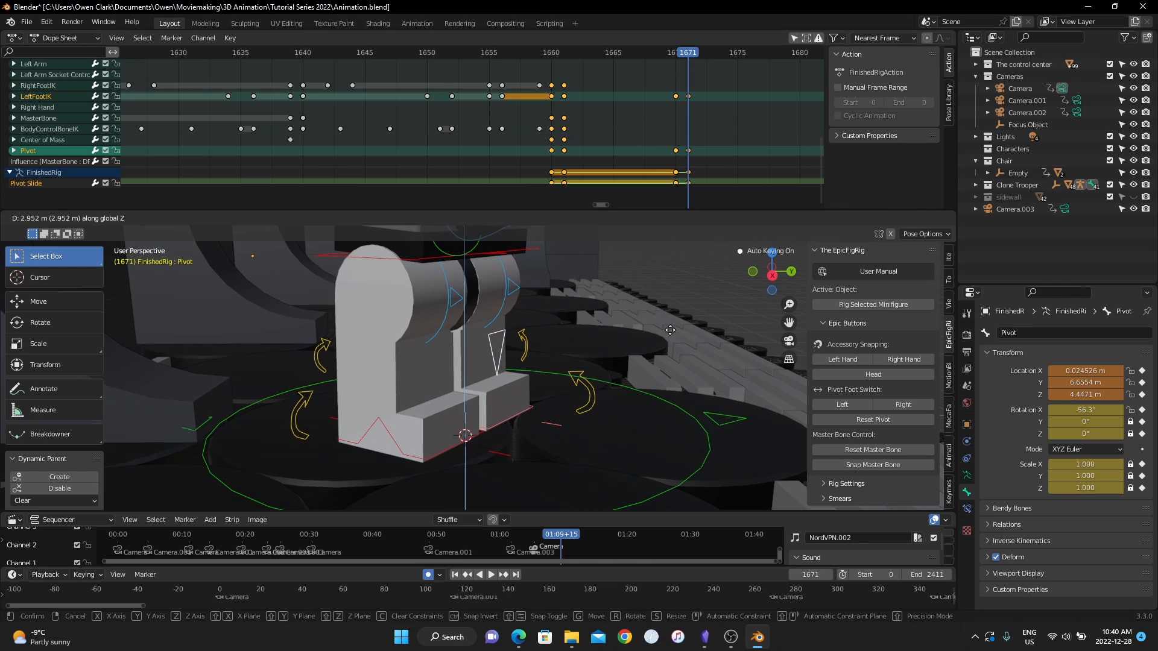
click(676, 330)
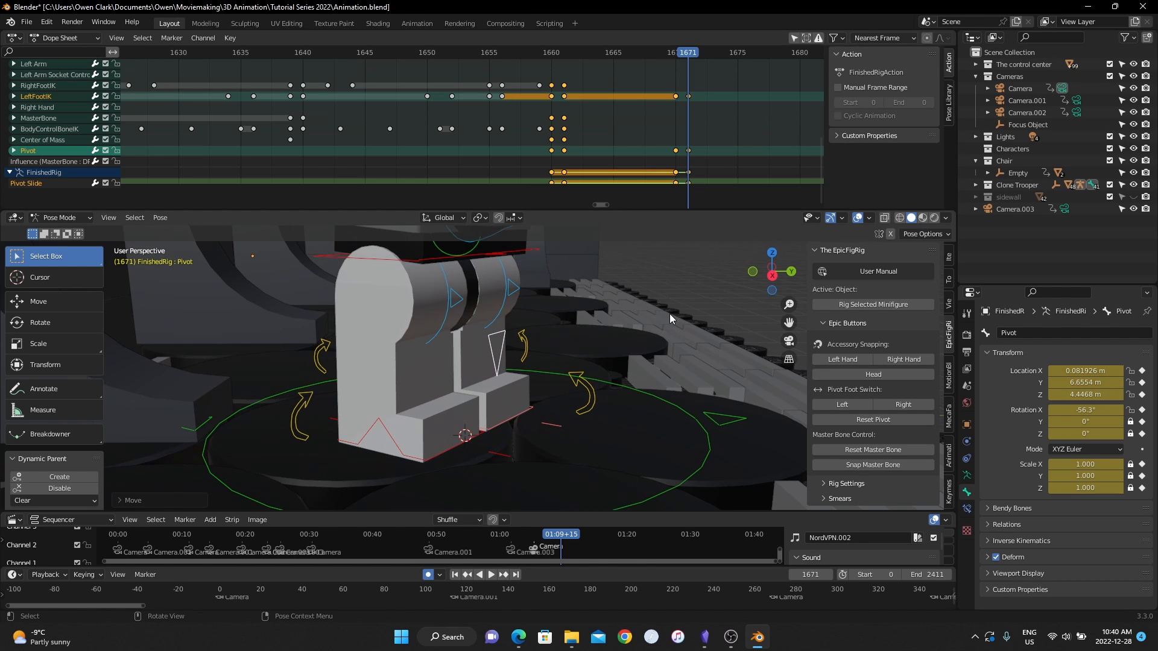
Step: Play the turn through to frame 1695 and apply Reset Master Bone there
key(space)
scroll(685, 67, down, 4)
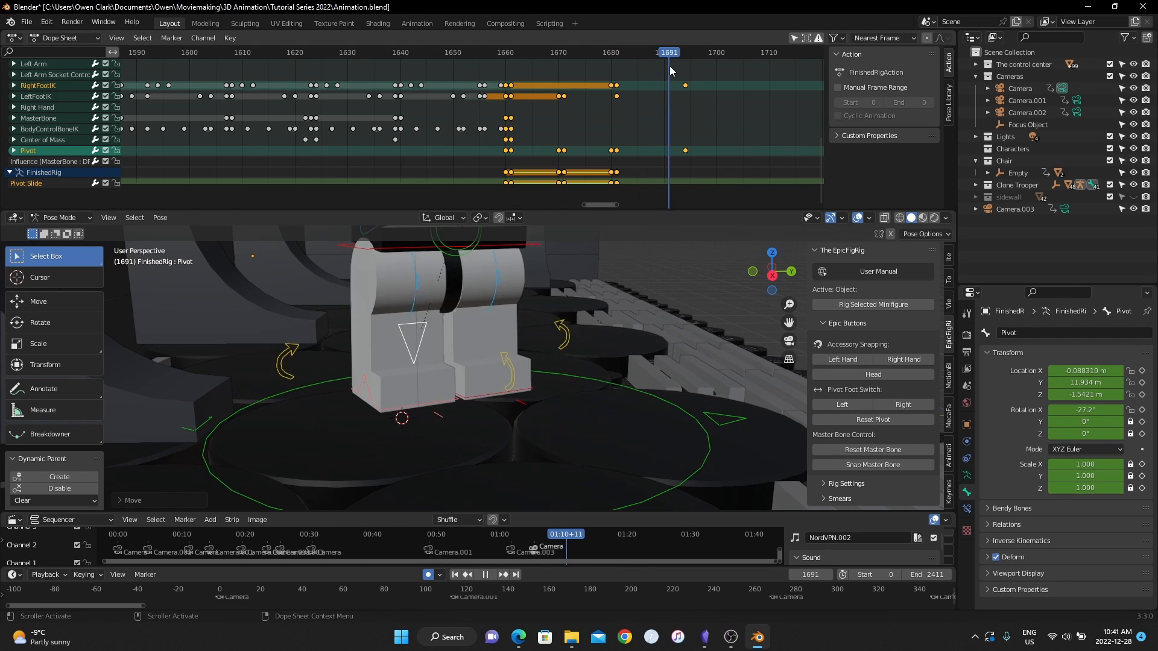
key(space)
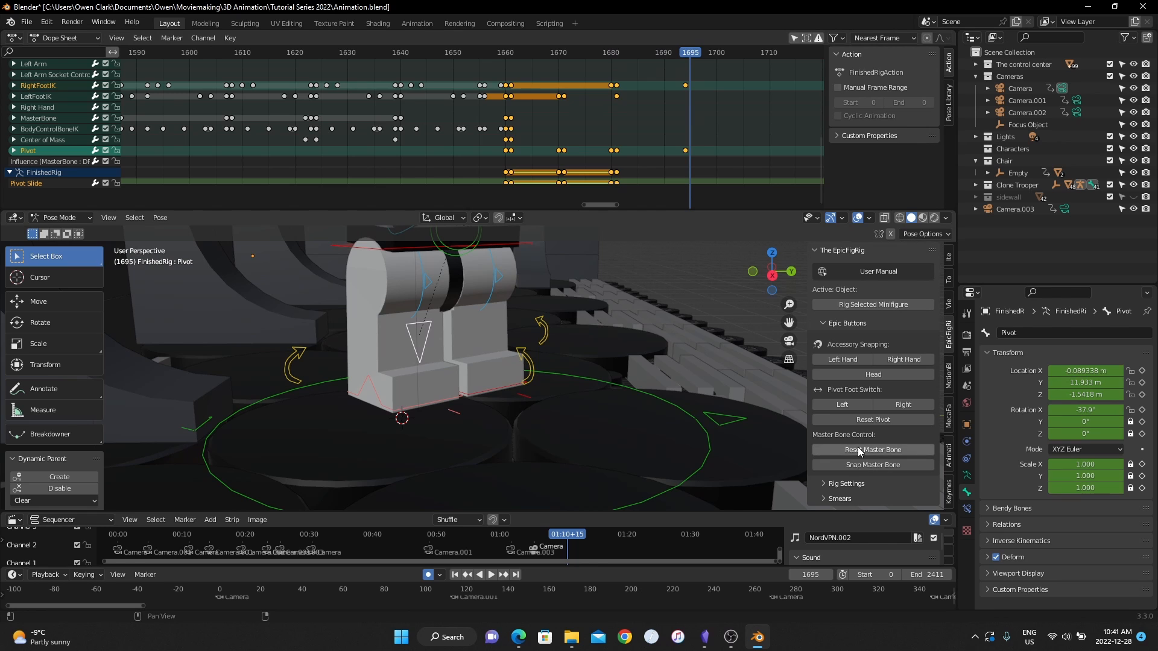
click(859, 450)
Step: Play back the trooper's pivoting turn from frame 1650 and examine it from several angles
click(453, 53)
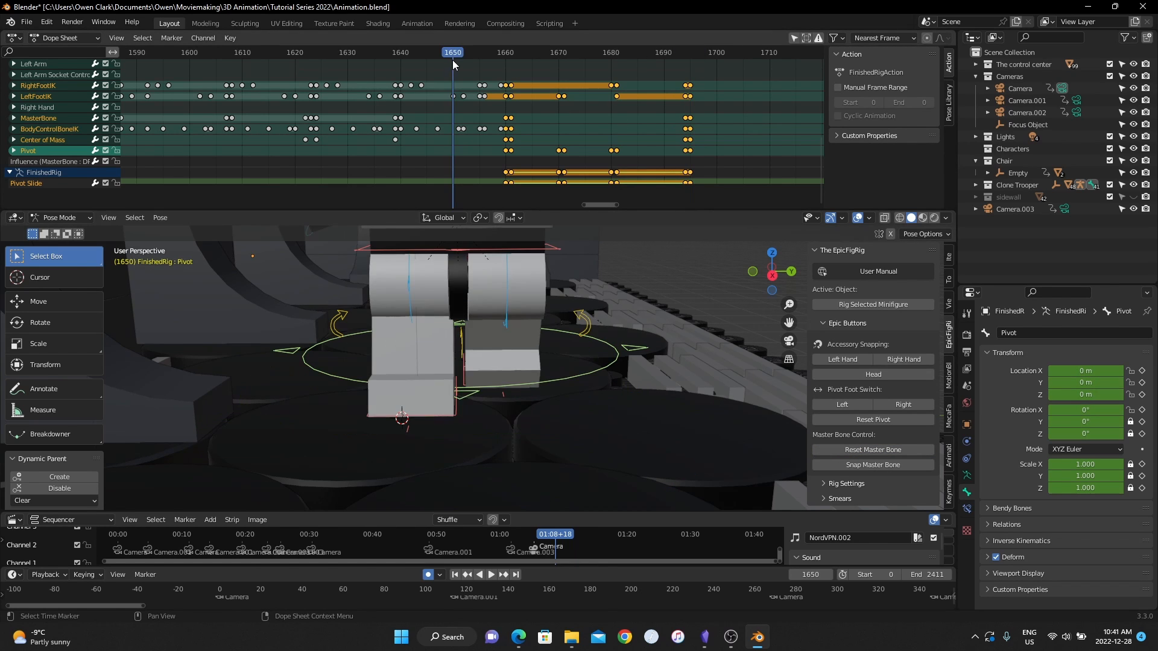
key(space)
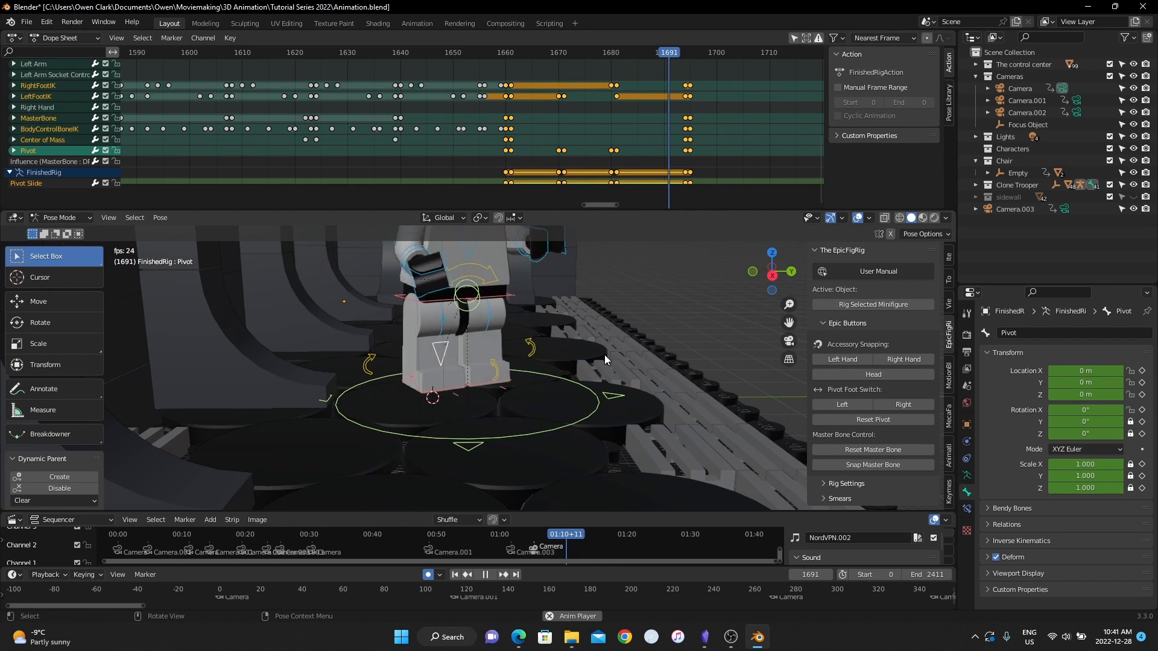
key(space)
middle_drag(606, 348, 480, 414)
scroll(480, 414, down, 2)
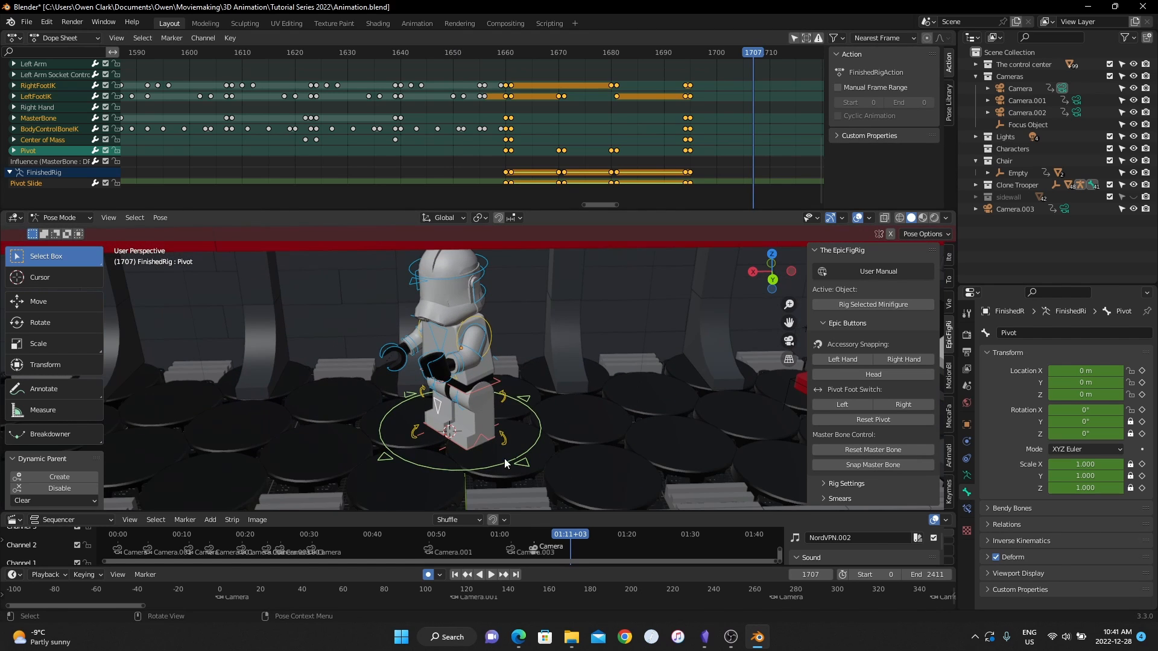
middle_drag(504, 458, 603, 367)
click(455, 50)
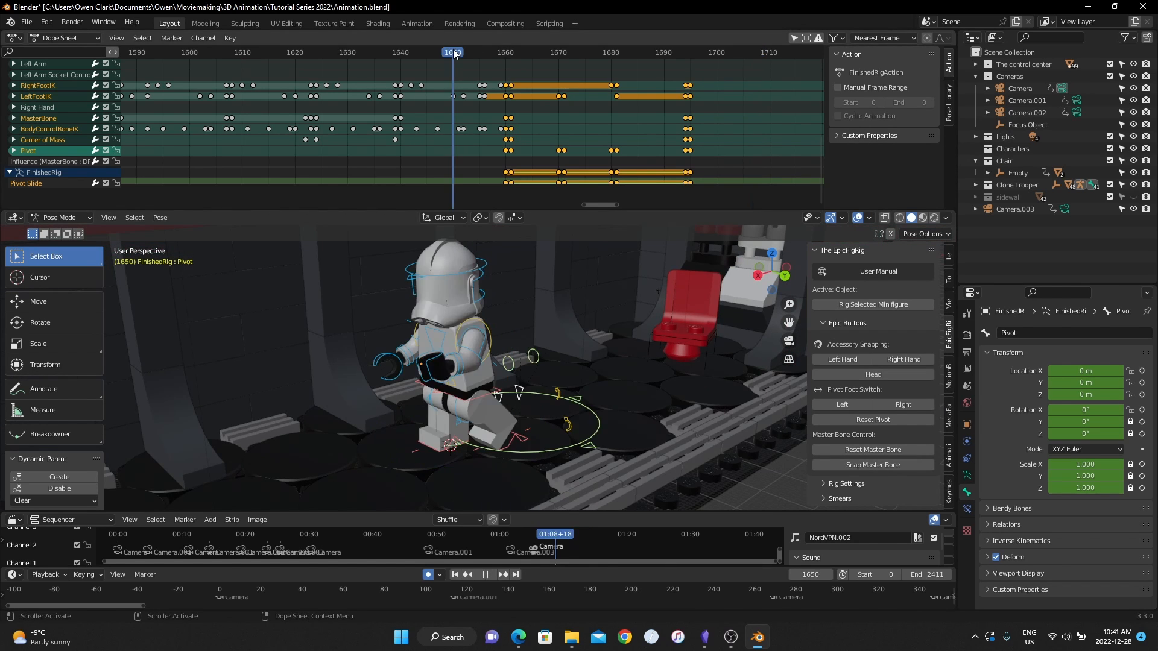
key(space)
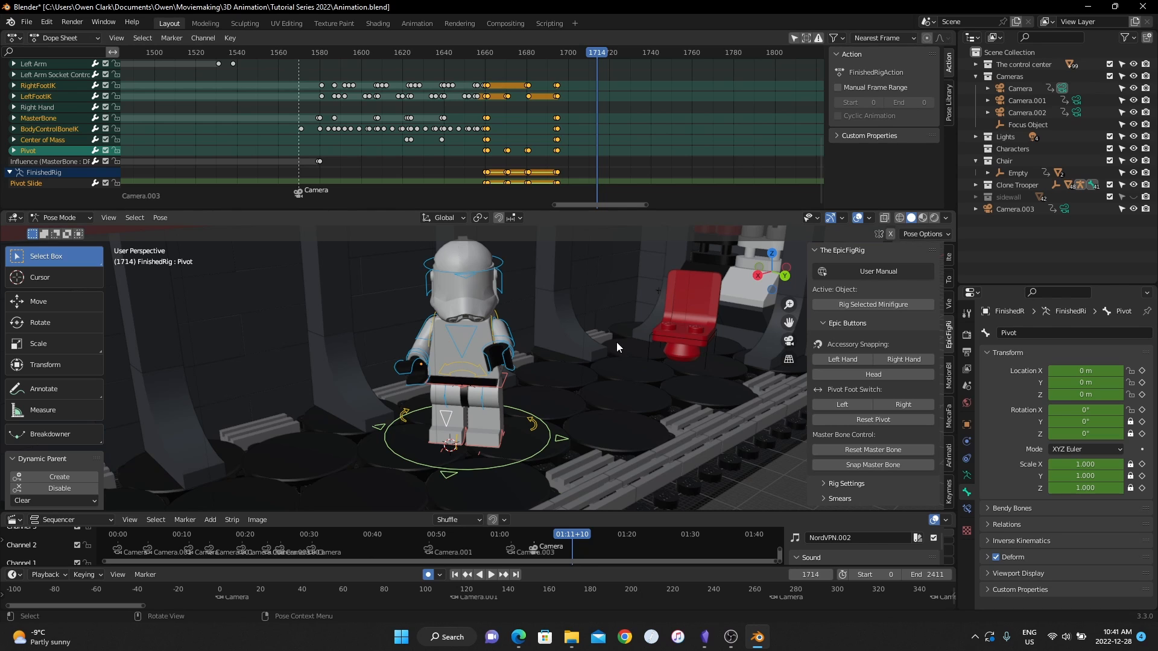
Step: Select the red chair seat and scrub back through the trooper's walk to around frame 1600
click(675, 277)
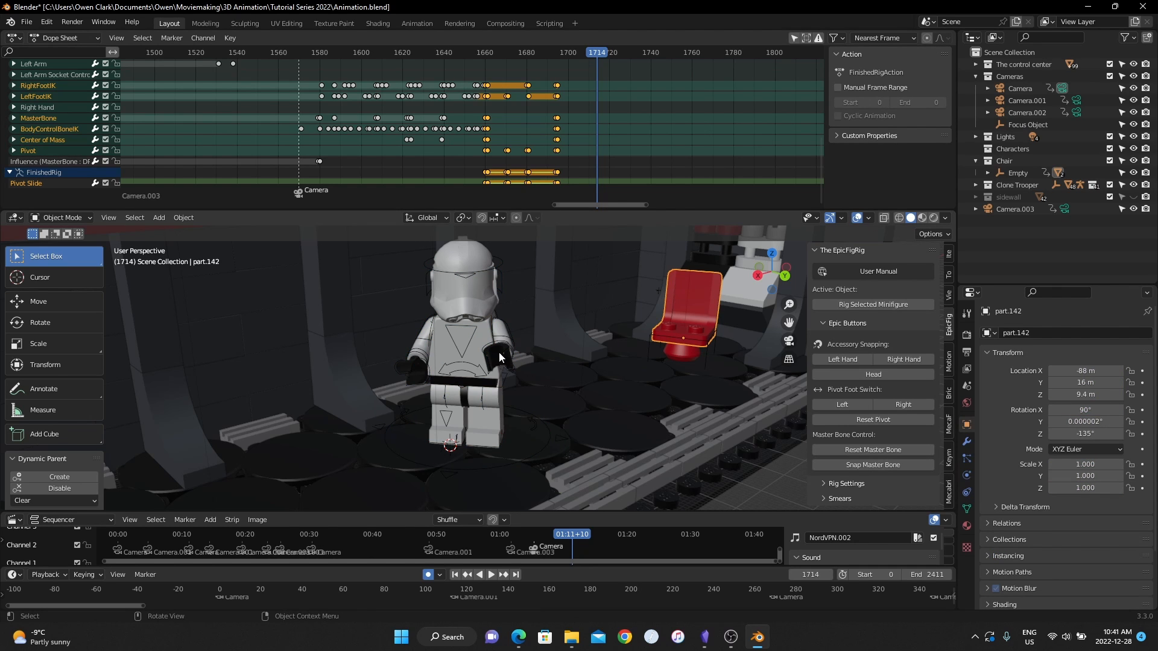
scroll(523, 386, down, 4)
scroll(525, 365, up, 7)
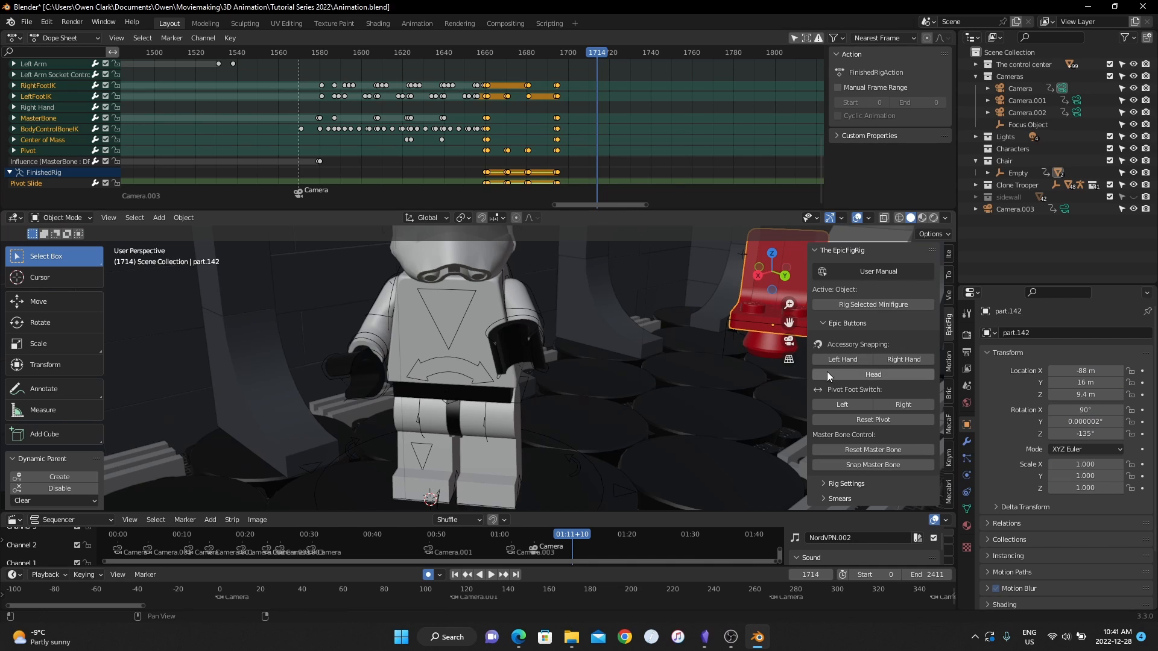
scroll(530, 342, down, 2)
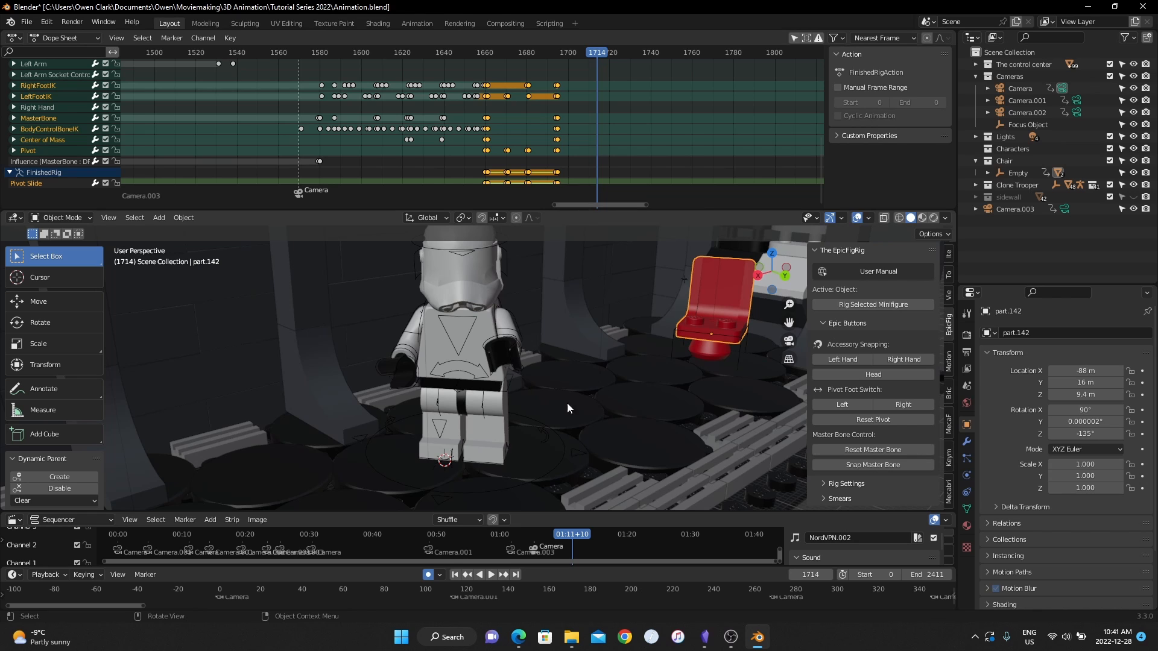
middle_drag(567, 403, 591, 411)
drag(545, 52, 335, 57)
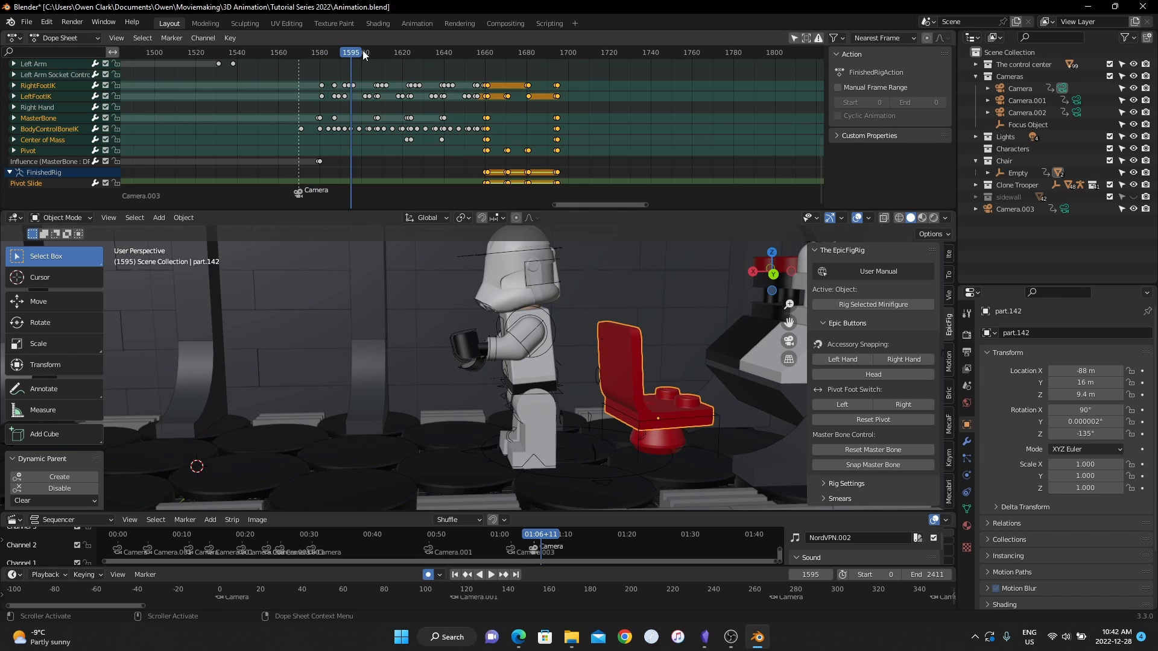
drag(364, 55, 379, 62)
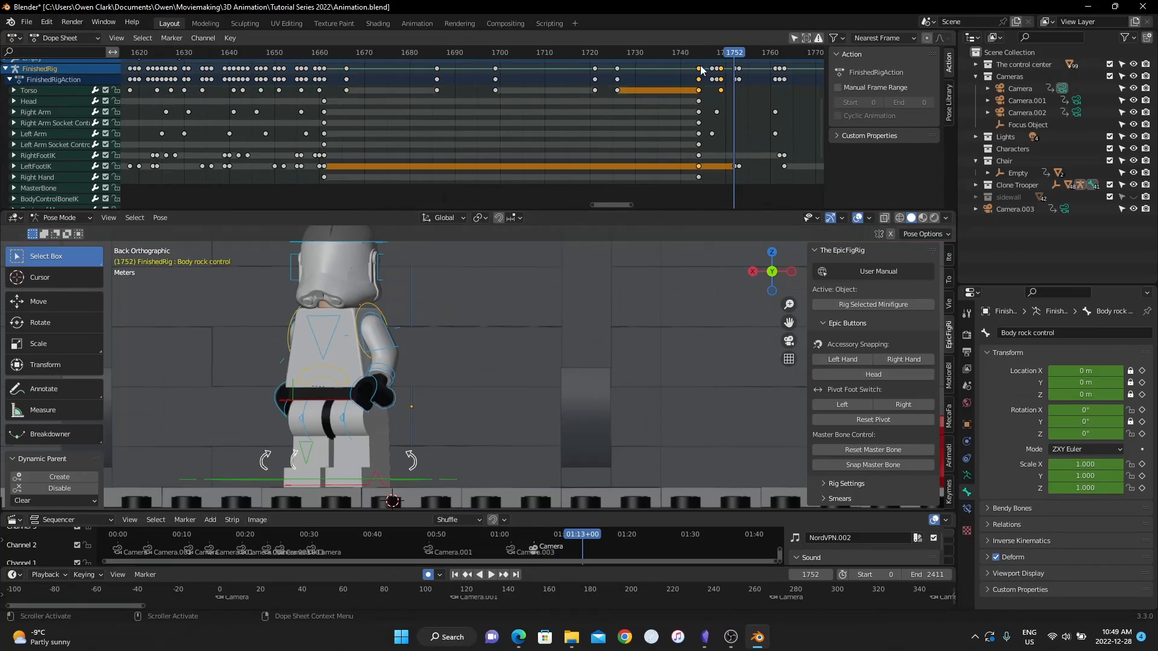
Step: Try rotating the Body rock control bone at frame 1744
click(697, 53)
middle_drag(540, 321, 560, 396)
key(r)
key(Escape)
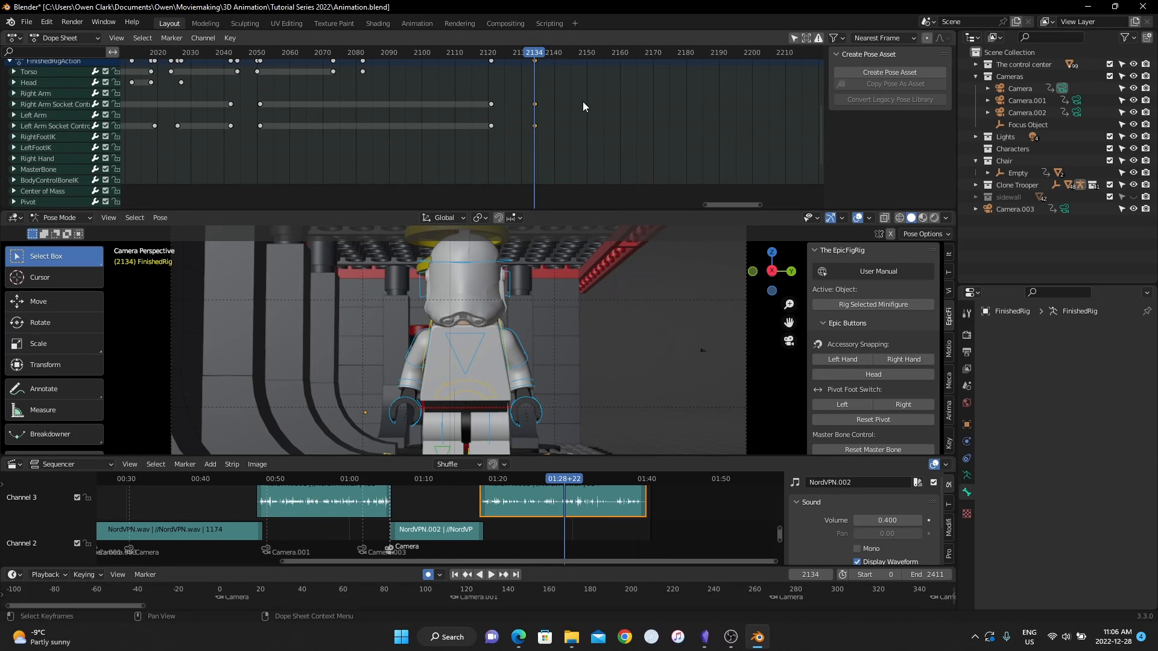
Step: Play back the trooper's arm movement from frame 2121
click(491, 56)
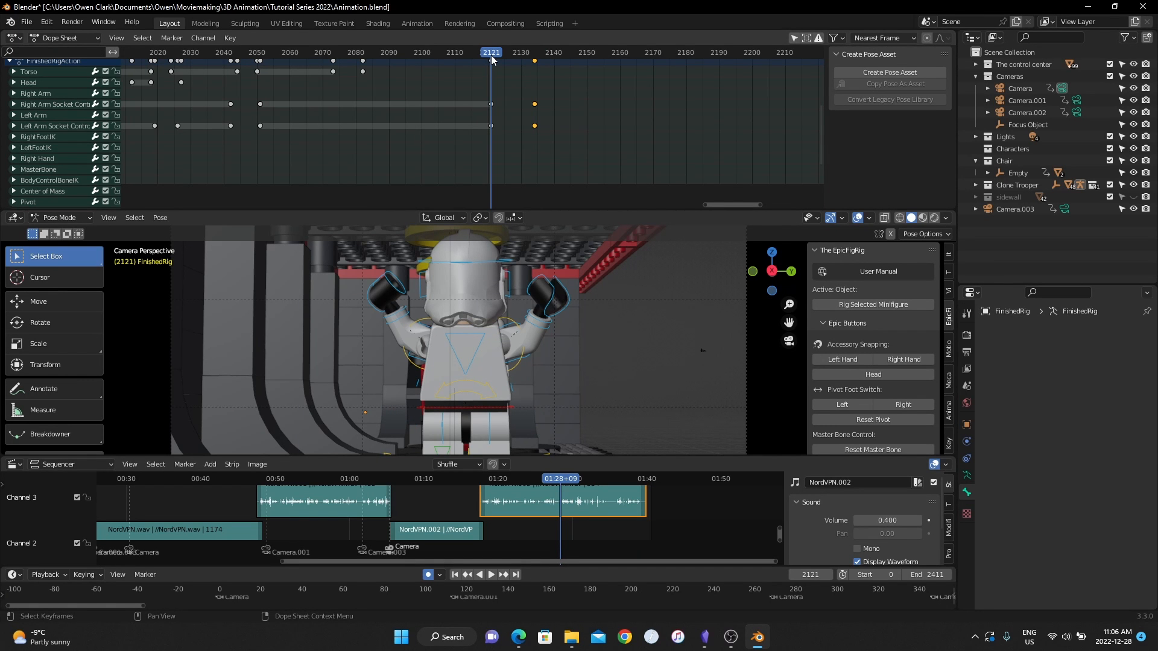
key(space)
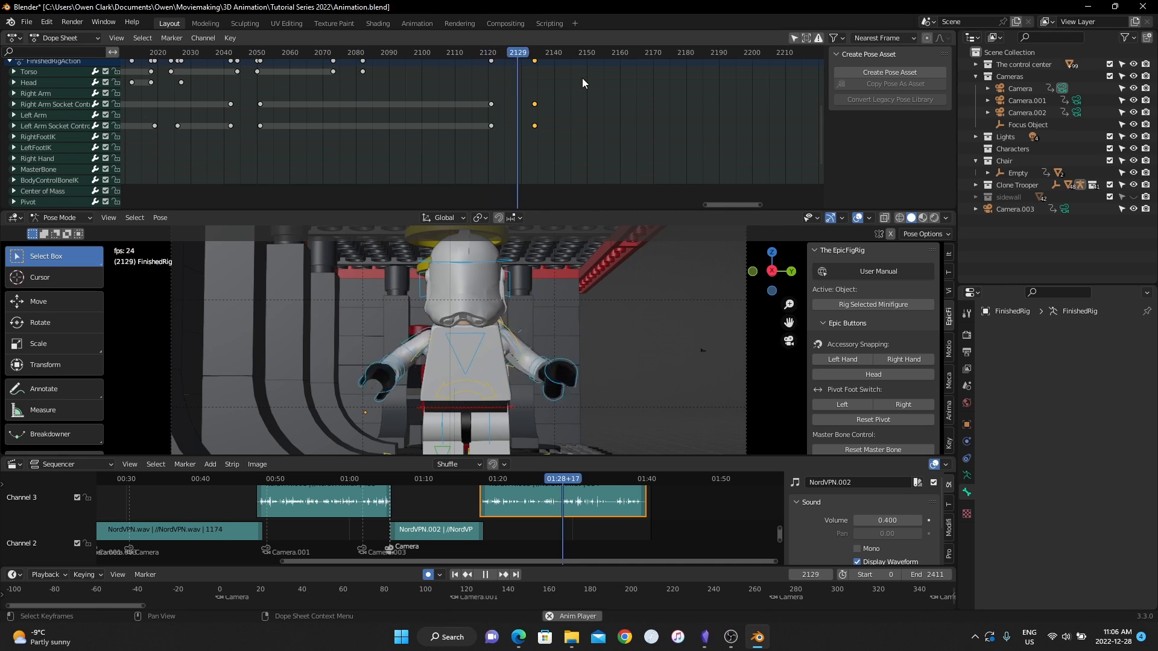
Step: Set both arm socket keyframes at frame 2134 to Bezier interpolation with Vector handles
mouse_move(534, 56)
mouse_down()
mouse_move(525, 52)
mouse_move(535, 58)
mouse_up()
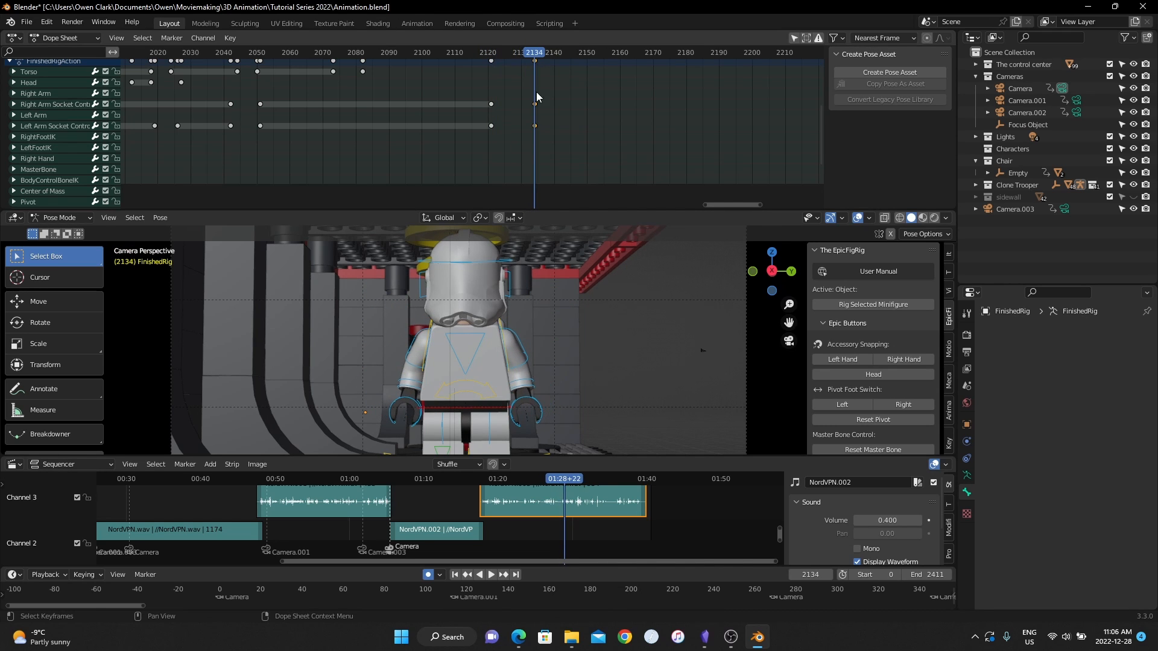
key(t)
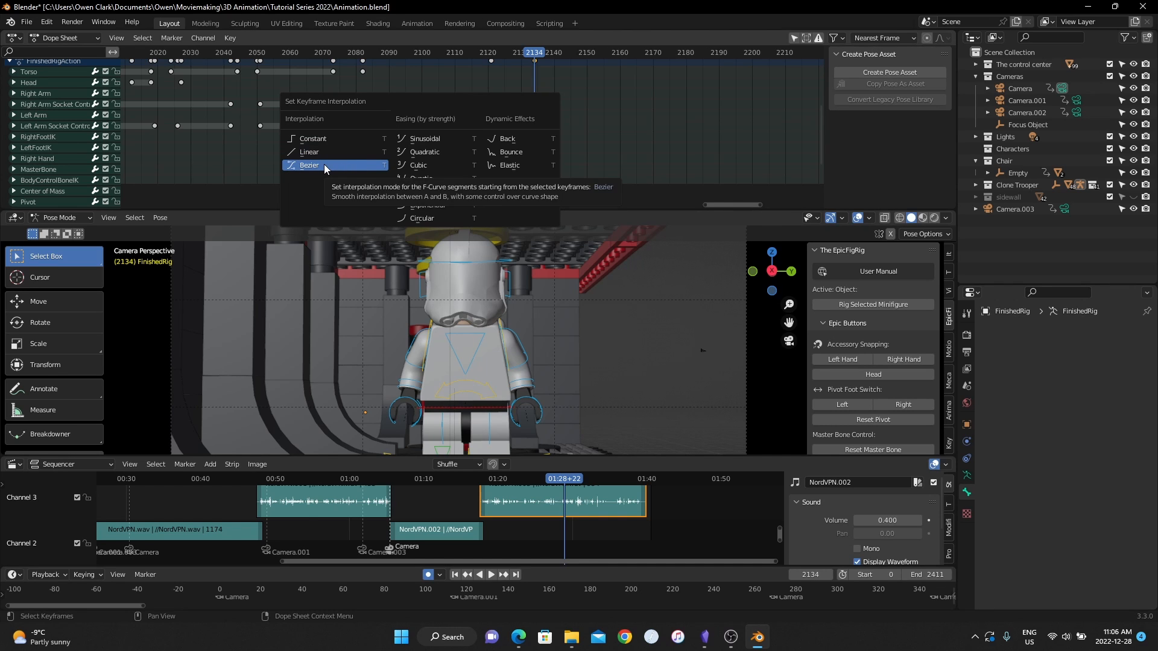
click(355, 166)
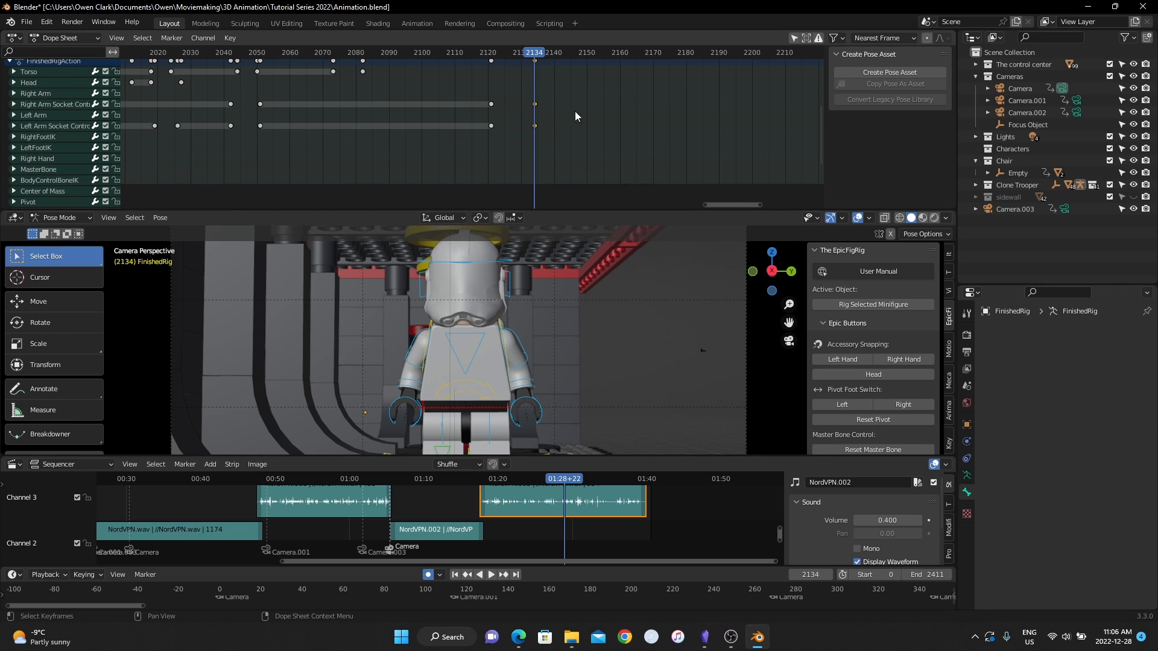
key(v)
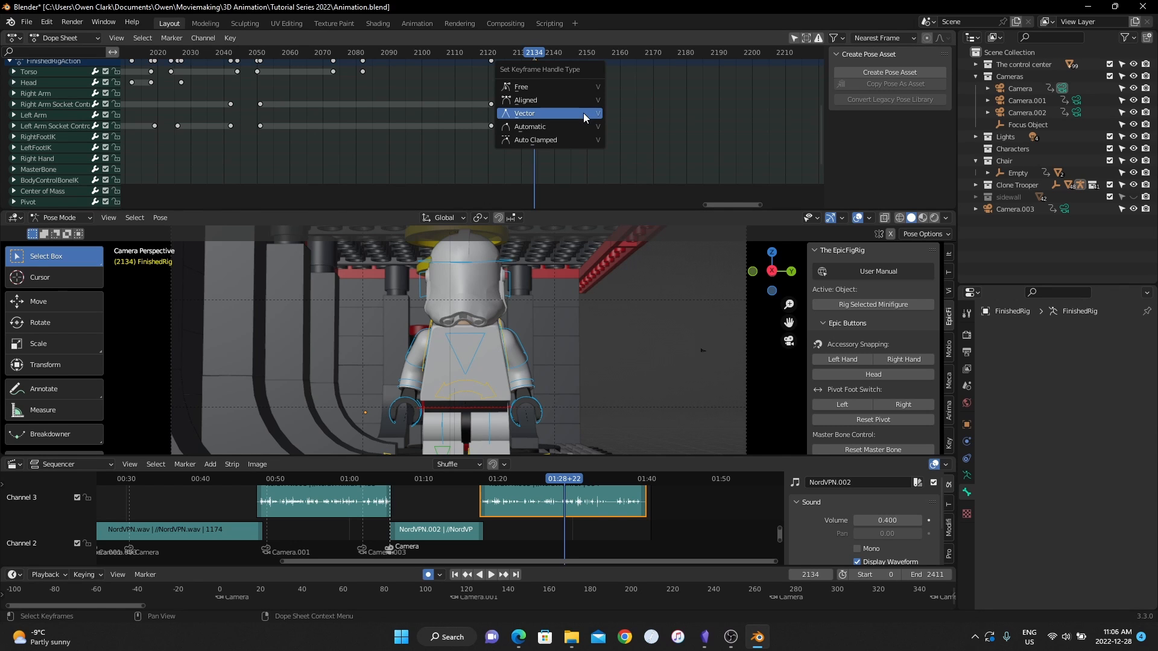
click(538, 110)
Step: Play back the trooper's arm drop from around frame 2121 and examine the motion just past frame 2134
drag(534, 52, 493, 51)
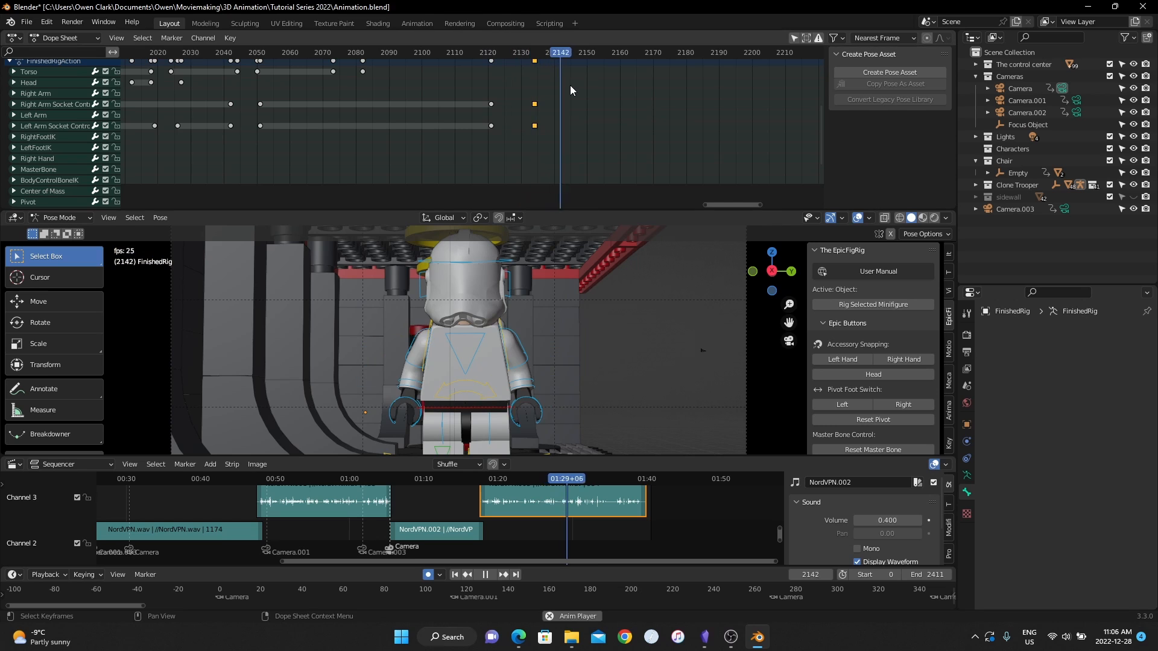
key(space)
click(525, 53)
key(Right)
key(Right)
key(Right)
key(Right)
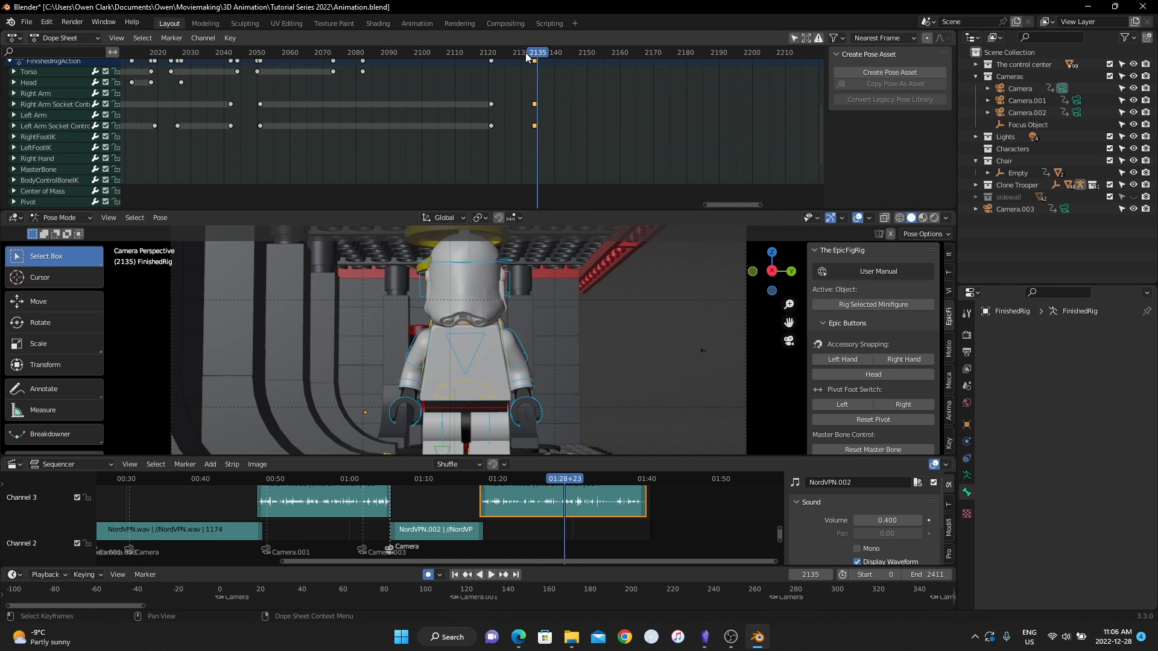
click(481, 48)
key(space)
key(space)
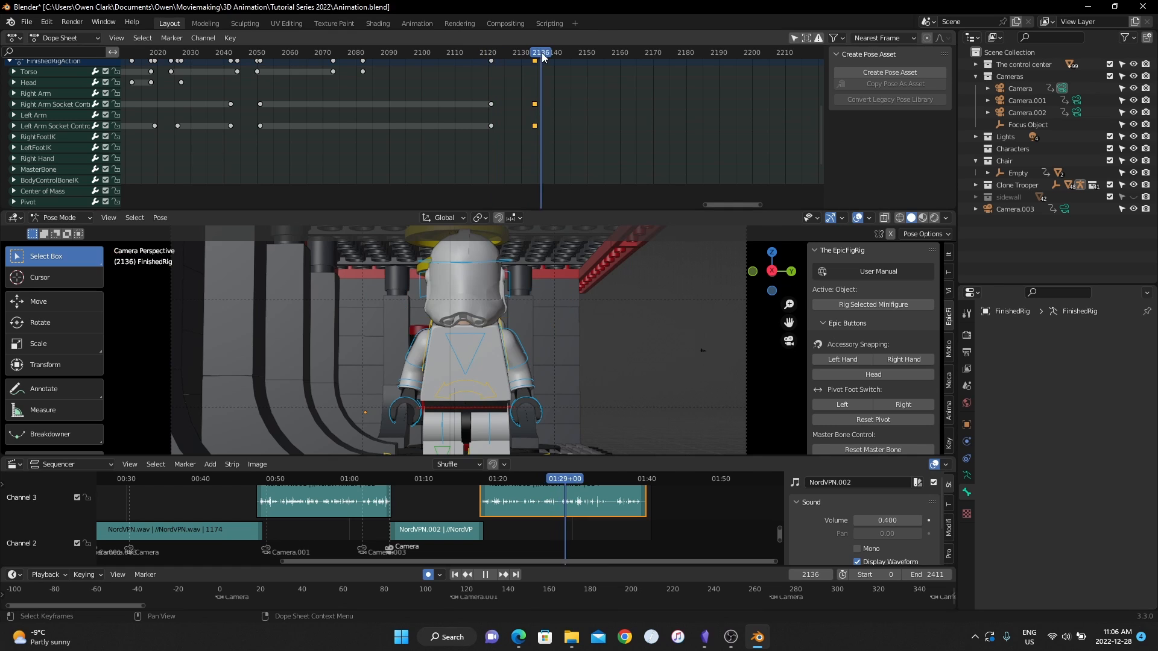
Step: Rotate the left and right arm socket controls slightly outward at frame 2138 to key a small bounce
key(Right)
key(Right)
click(498, 337)
key(r)
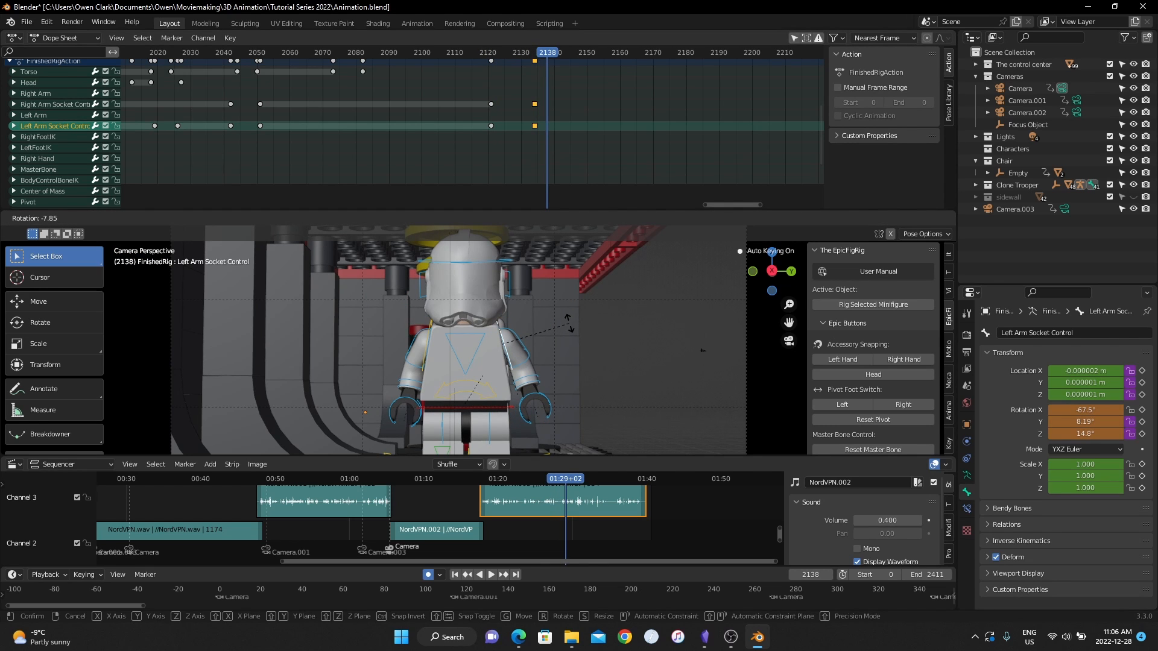
click(428, 323)
Step: Duplicate both arm socket keyframes from frame 2134 to about frame 2144 and play back the arm bounce
click(535, 103)
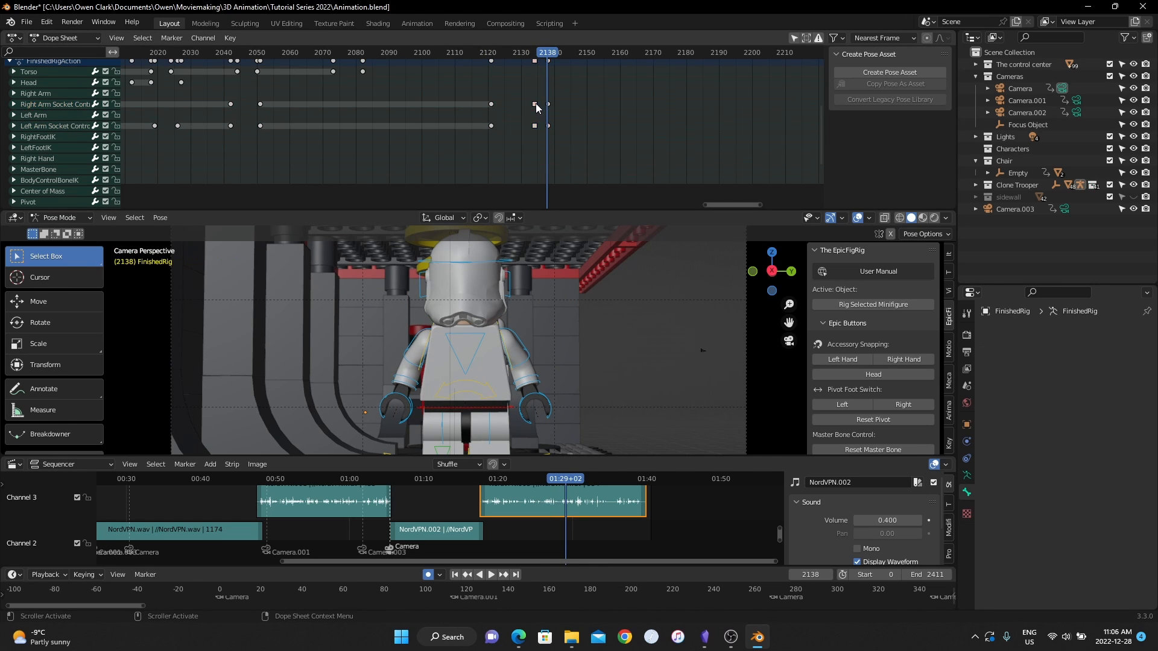
key(shift+d)
click(568, 132)
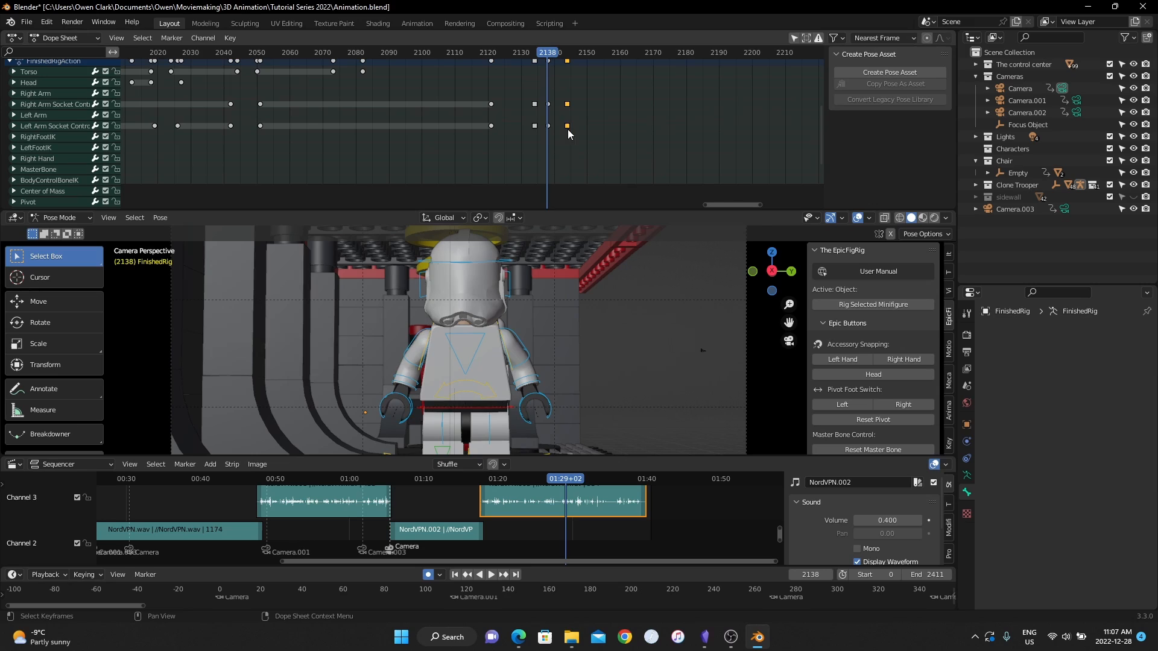
click(474, 54)
key(space)
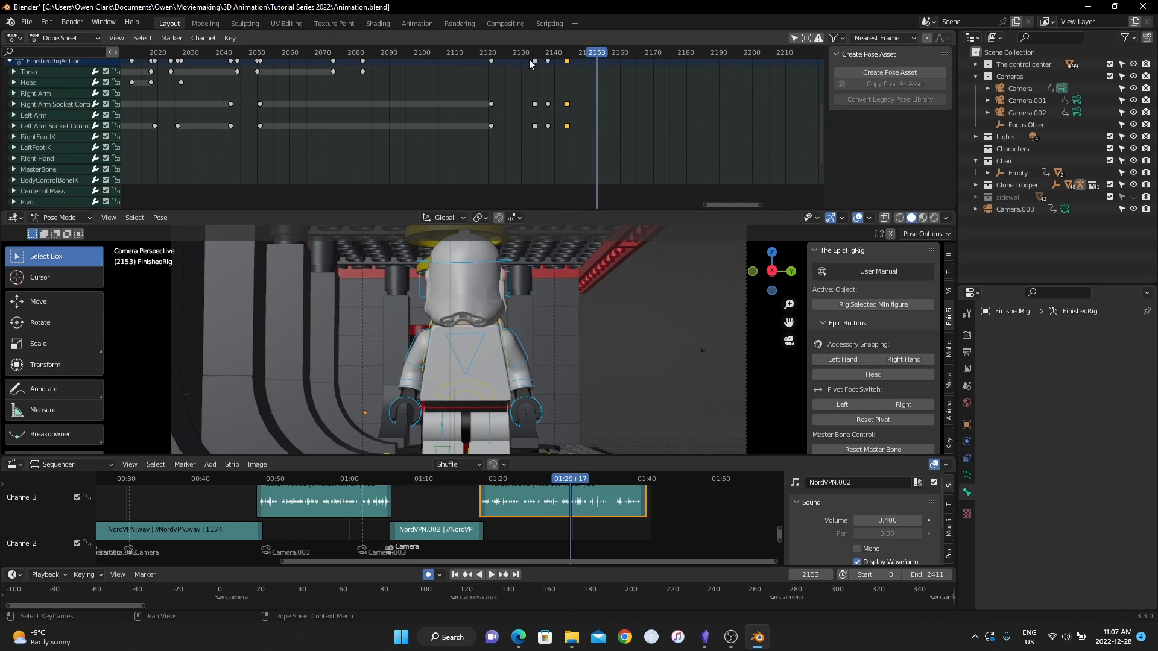